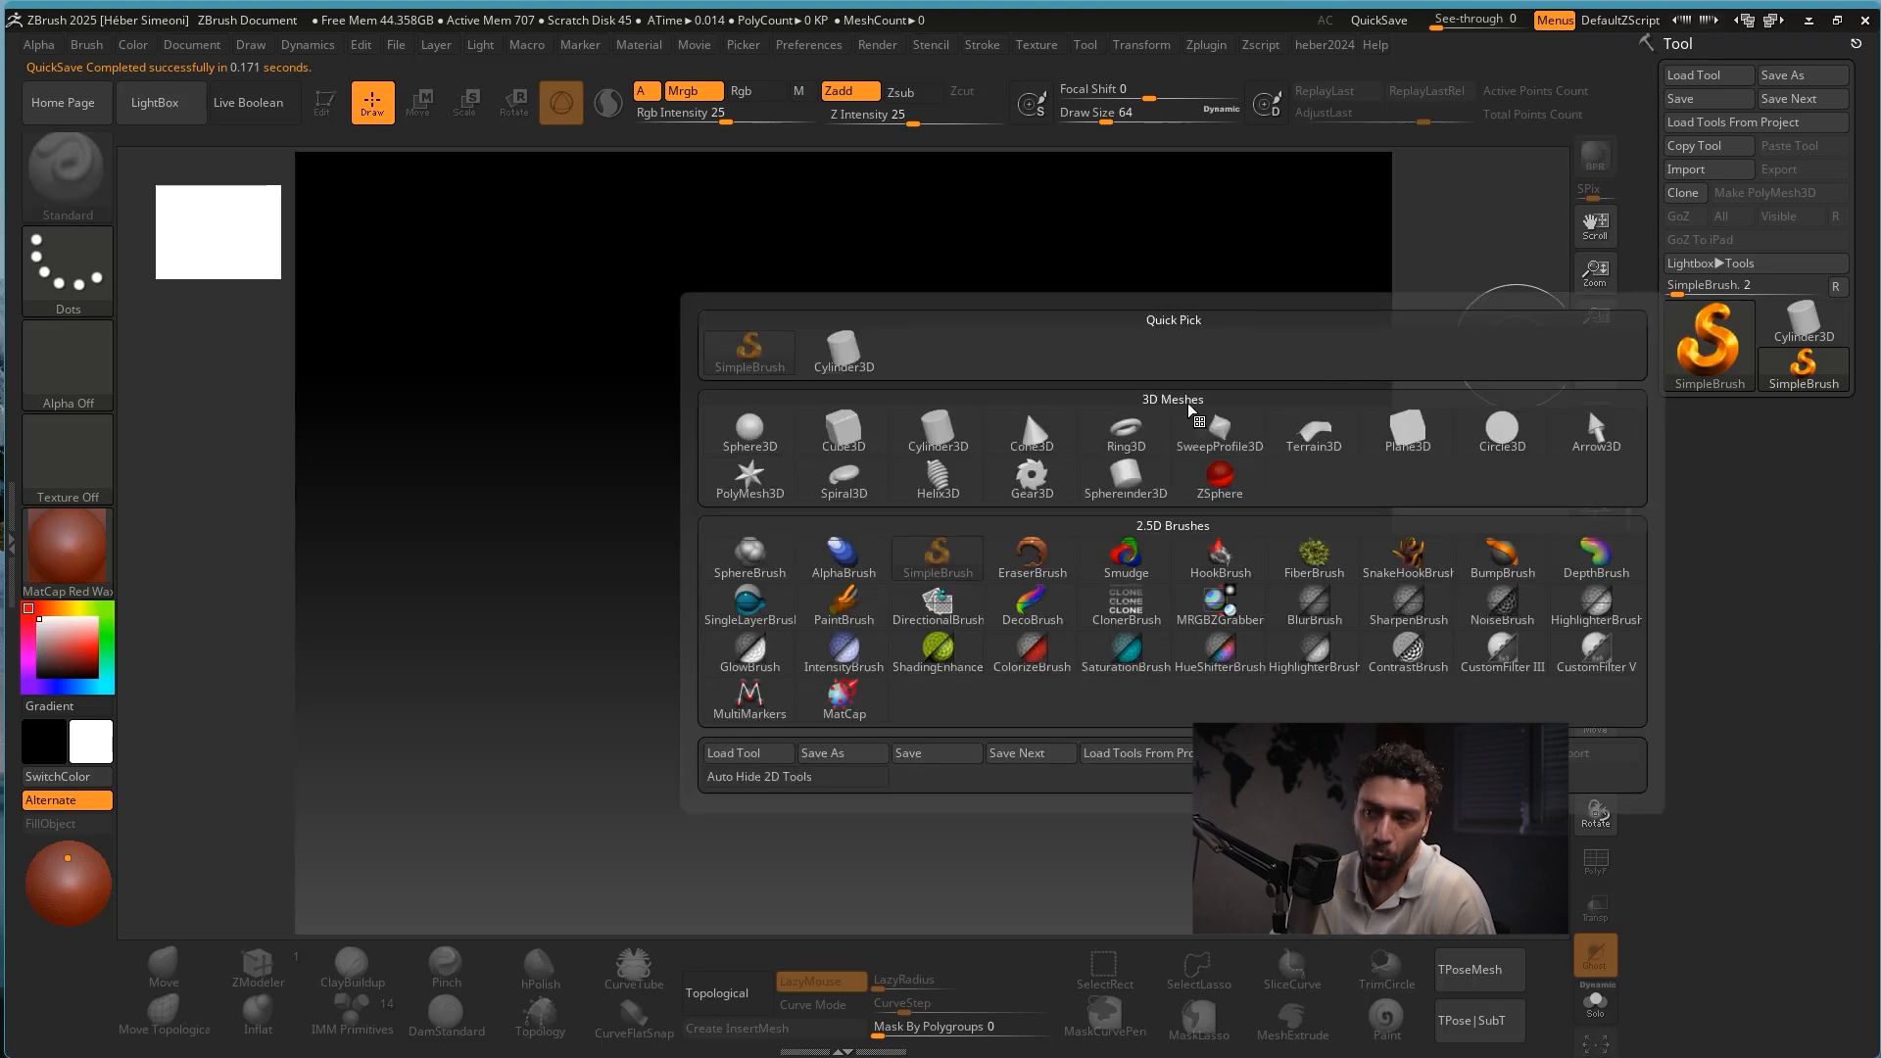
Choose the Sphere3D mesh as the active tool.
click(750, 436)
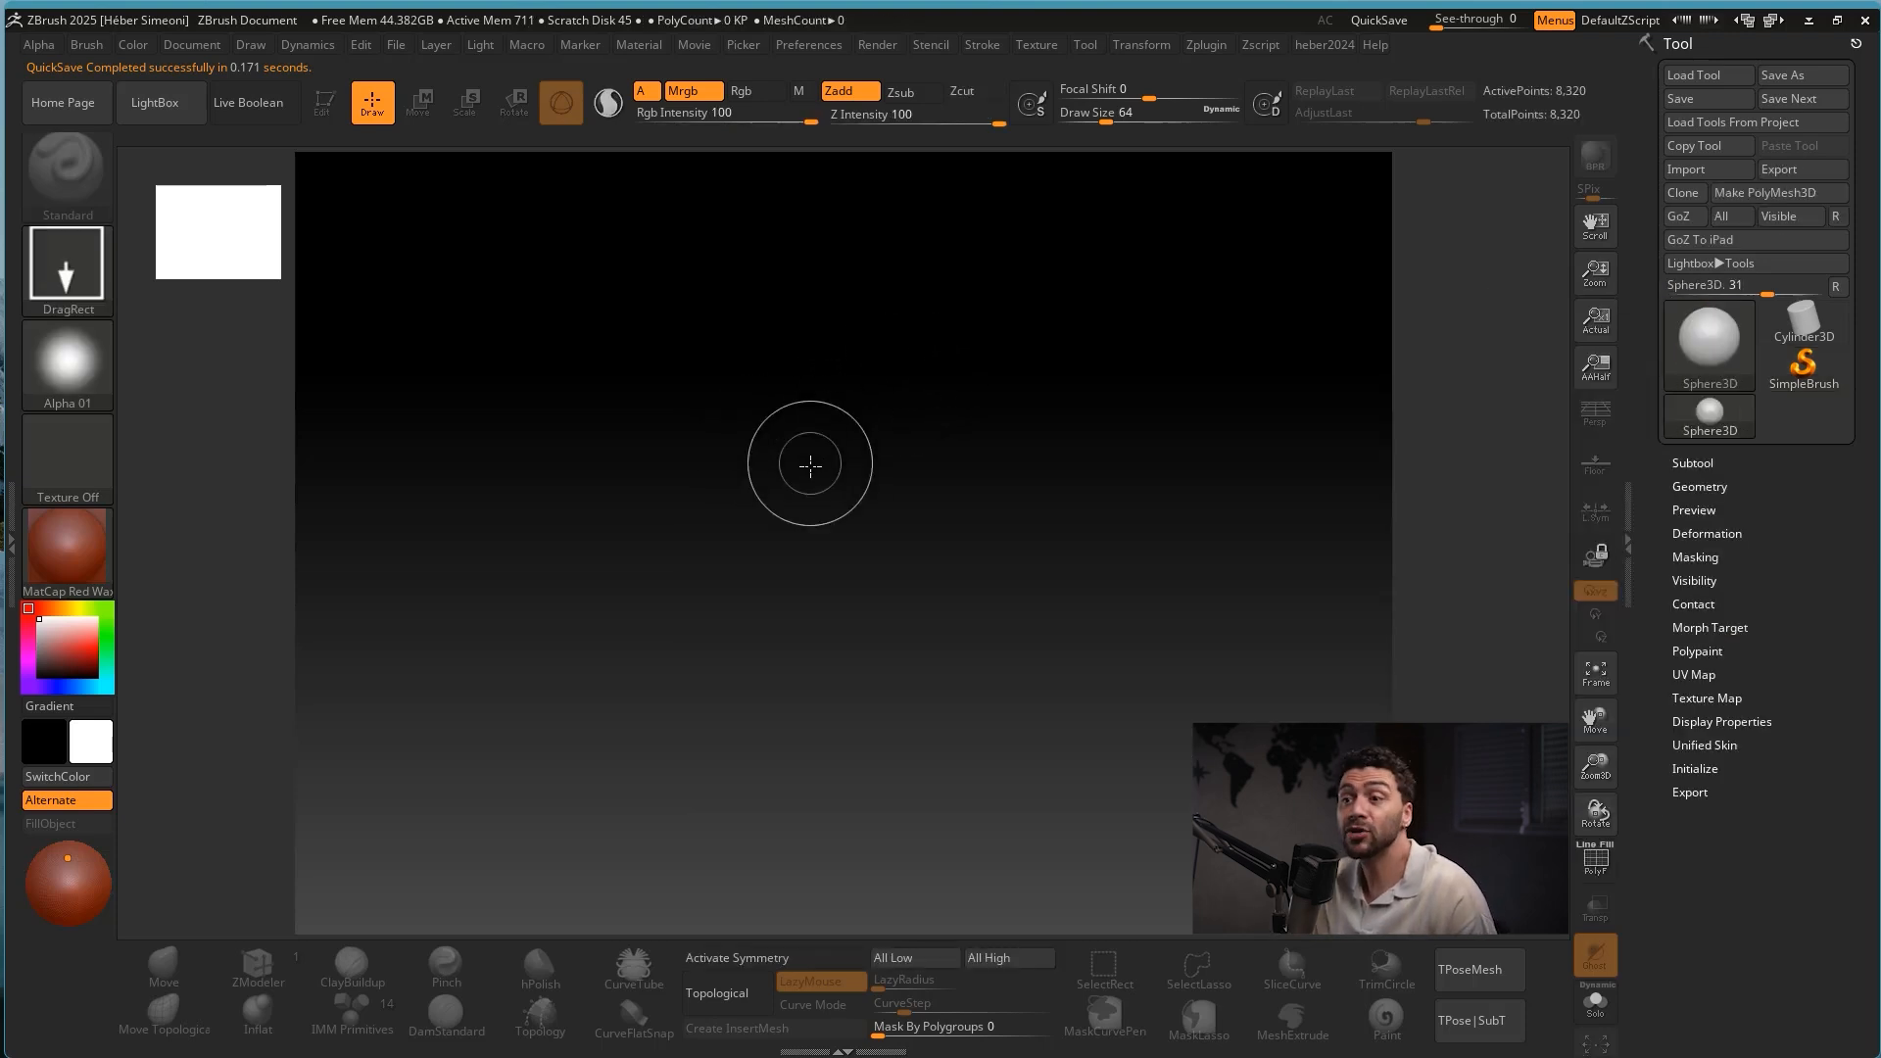
Place several trial spheres of different sizes on the canvas and undo them all.
drag(828, 487, 903, 684)
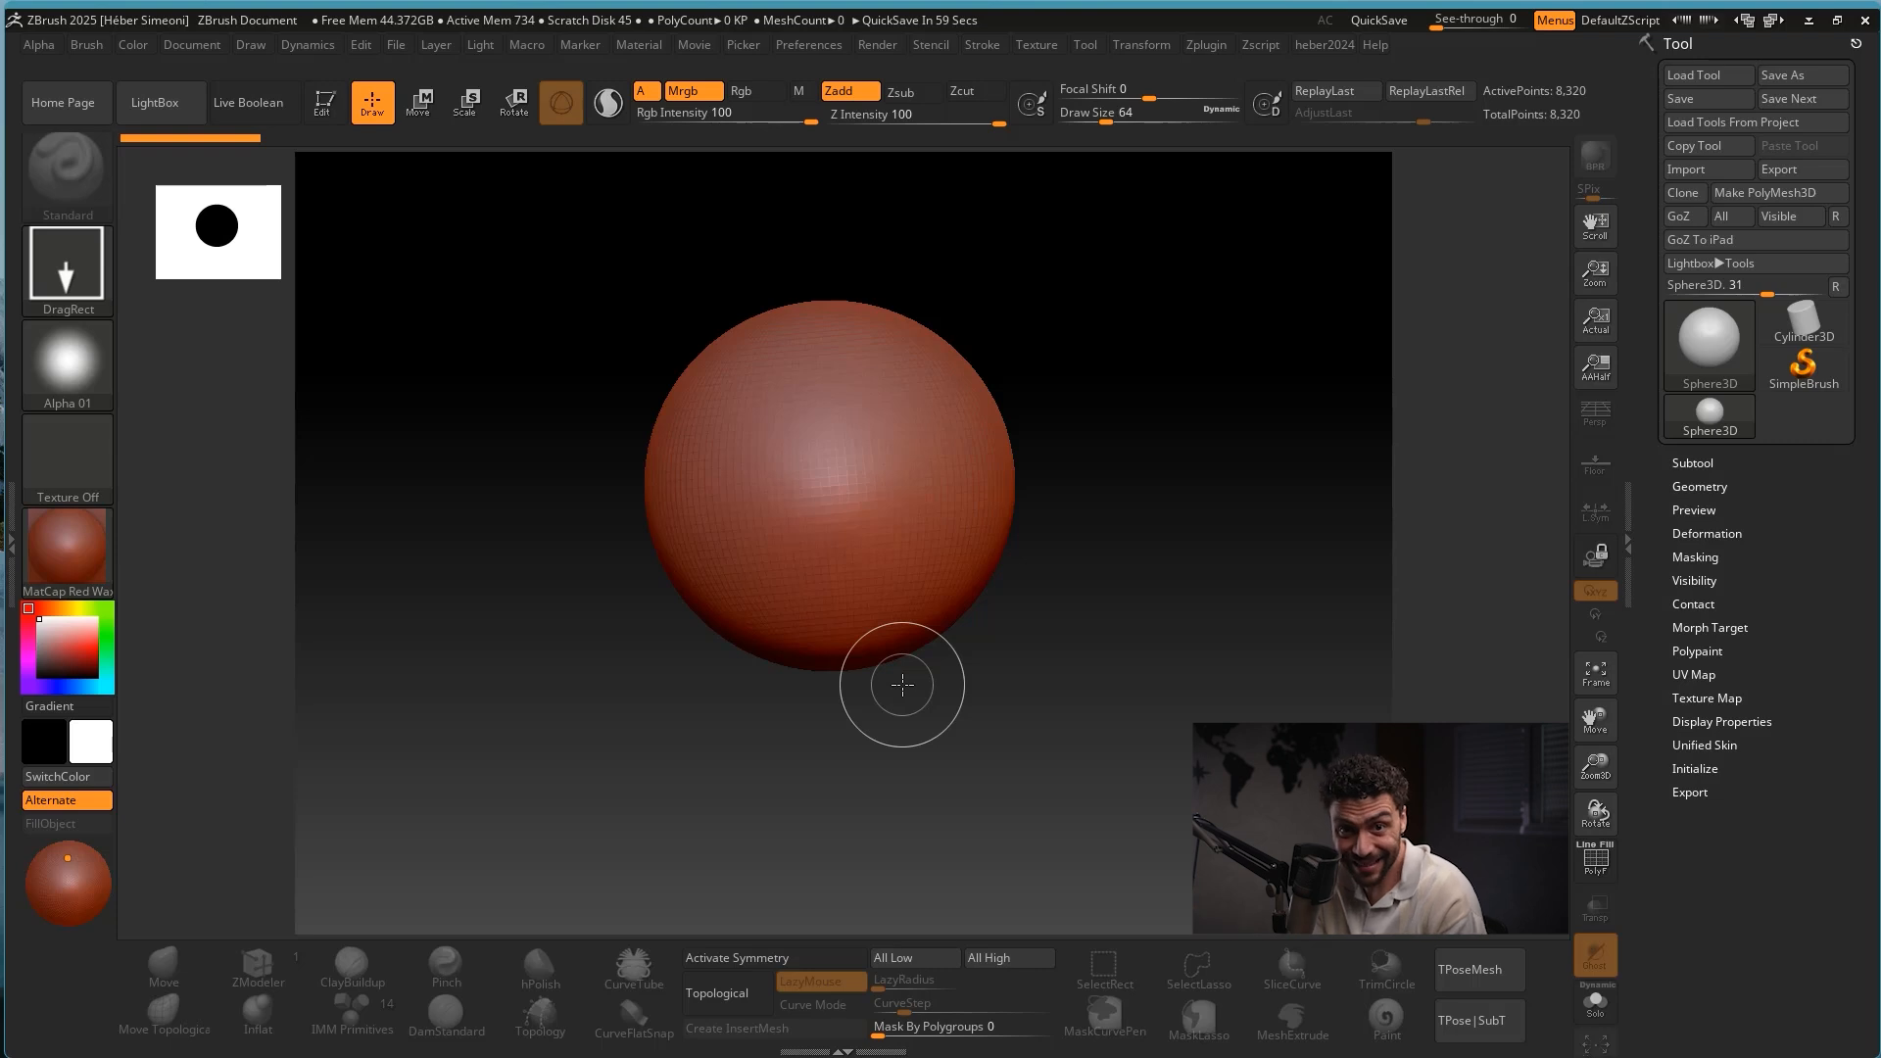
drag(1097, 299, 1186, 304)
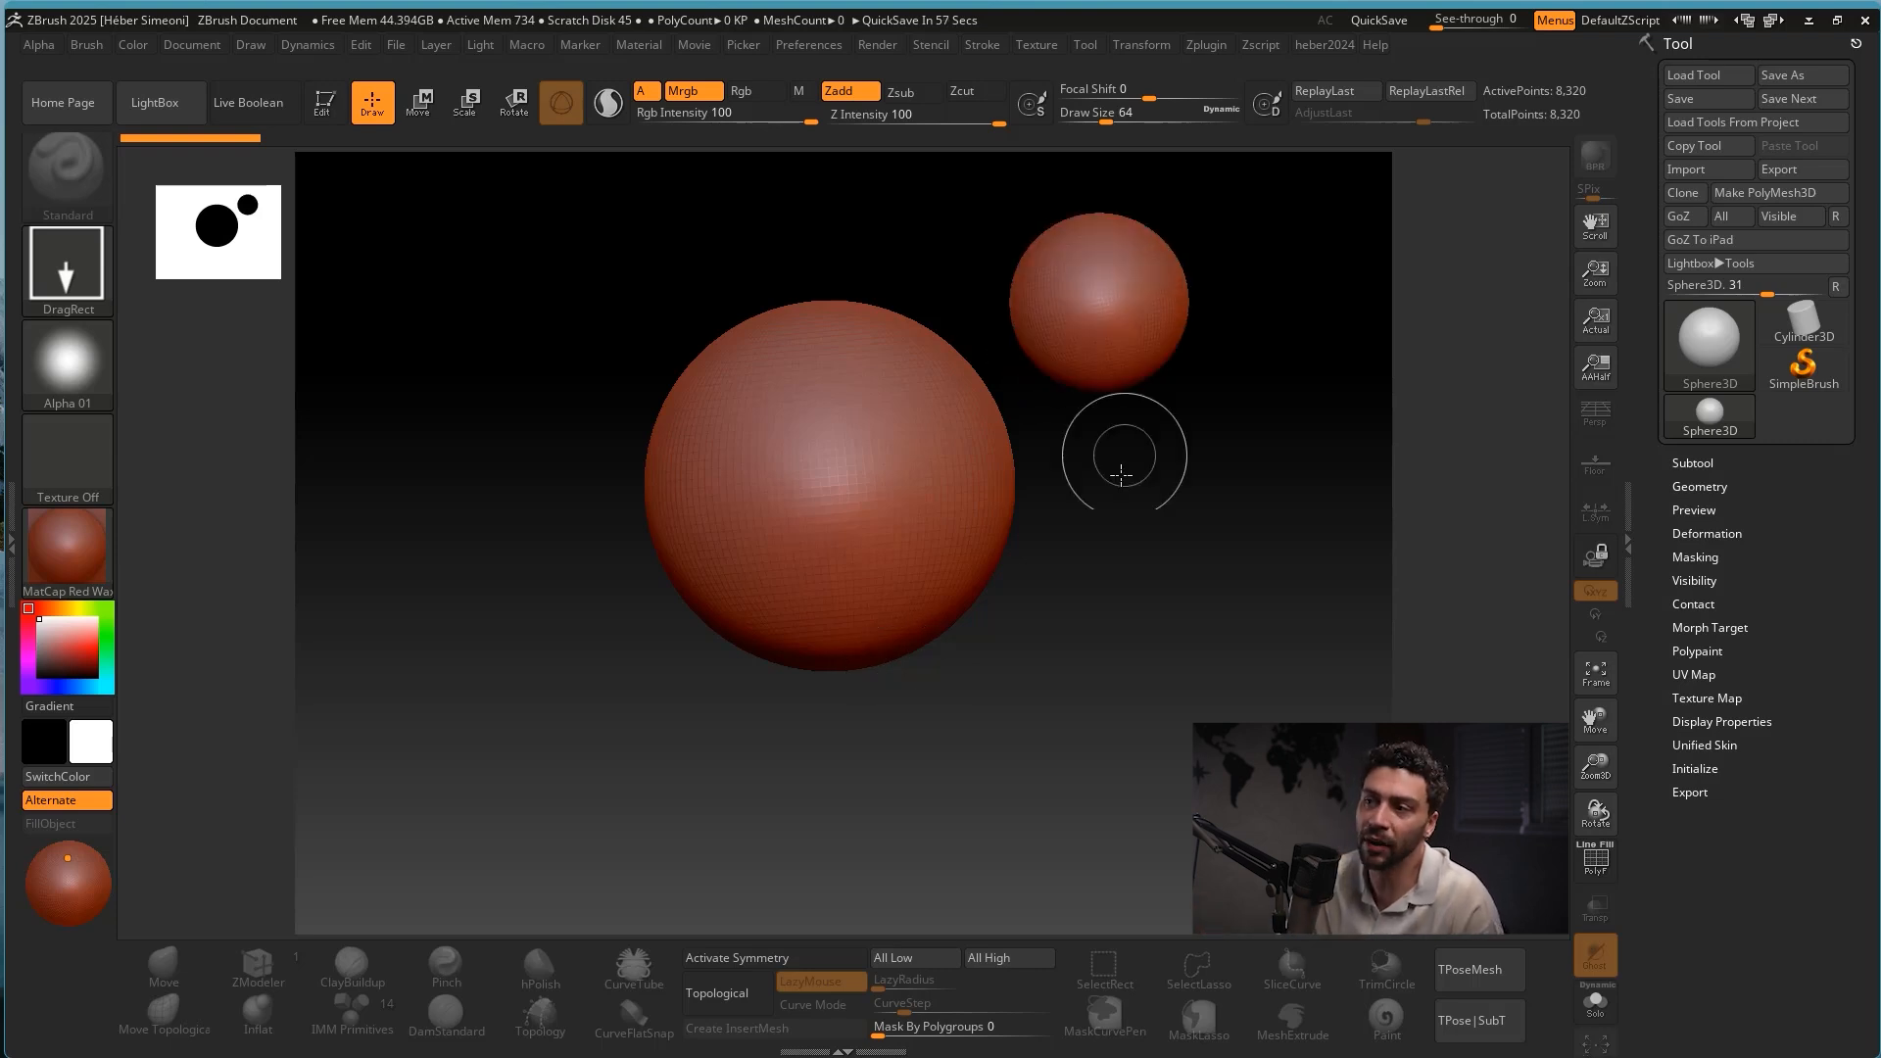
drag(1124, 487, 1230, 490)
drag(1016, 672, 1107, 676)
drag(628, 660, 679, 662)
drag(540, 450, 612, 453)
drag(696, 253, 805, 257)
key(ctrl+z)
key(ctrl+z)
key(ctrl+z)
key(ctrl+z)
key(ctrl+z)
key(ctrl+z)
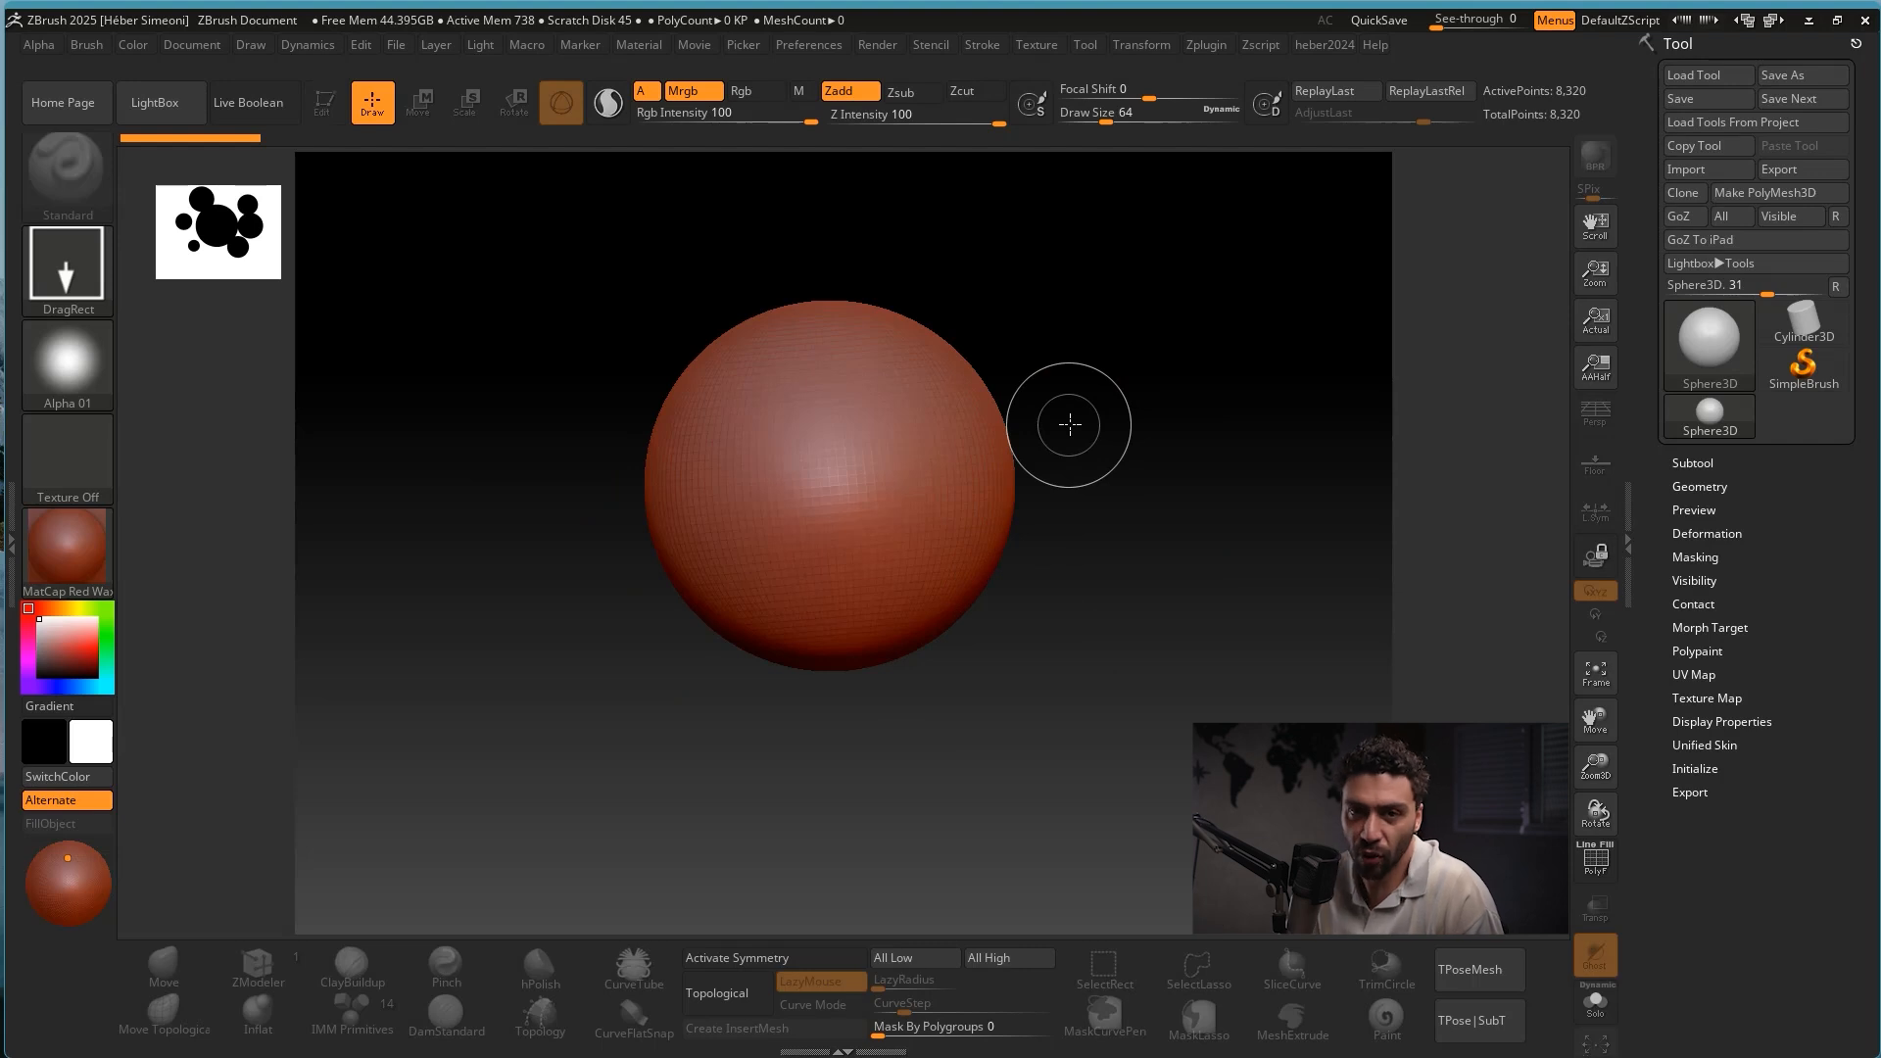
key(ctrl+z)
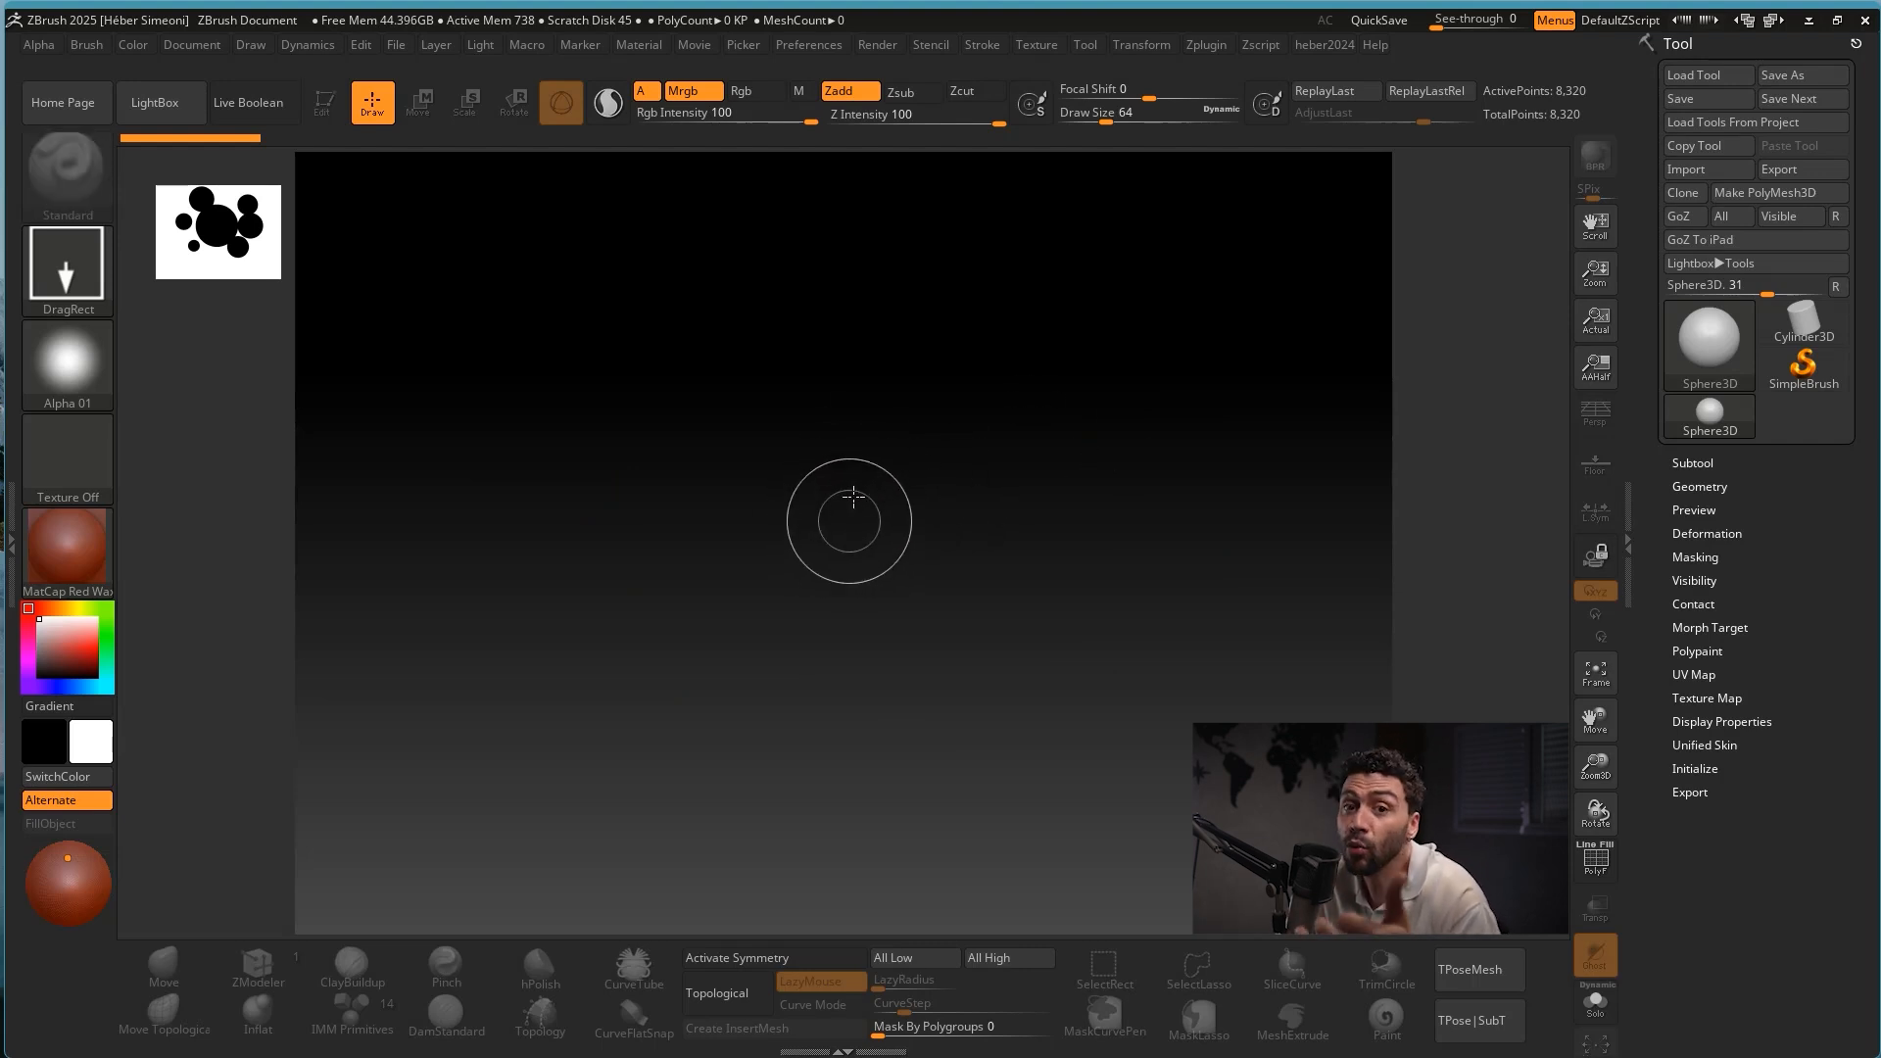
Draw a single sphere near the centre of the canvas and turn on Edit mode for it.
drag(858, 490, 853, 654)
key(ctrl+shift)
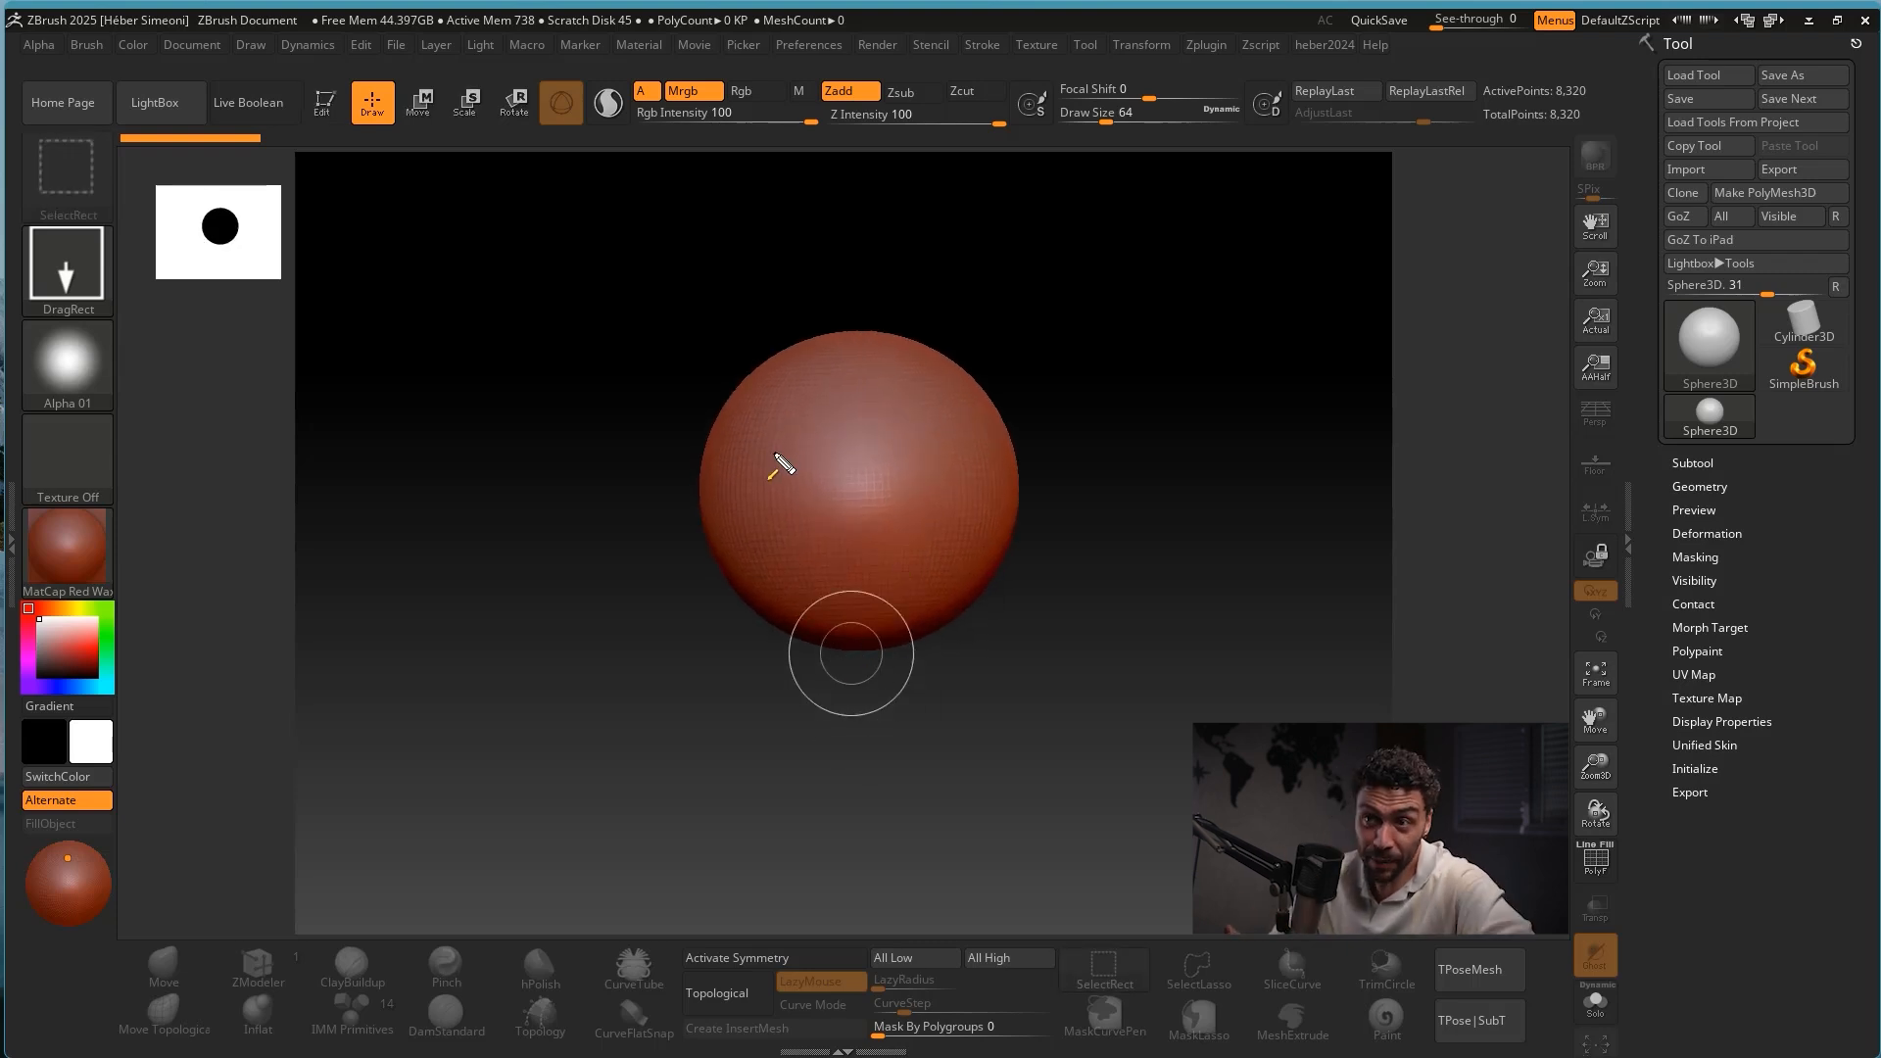
mouse_move(471, 468)
mouse_down()
mouse_move(437, 201)
mouse_move(331, 125)
mouse_up()
click(325, 106)
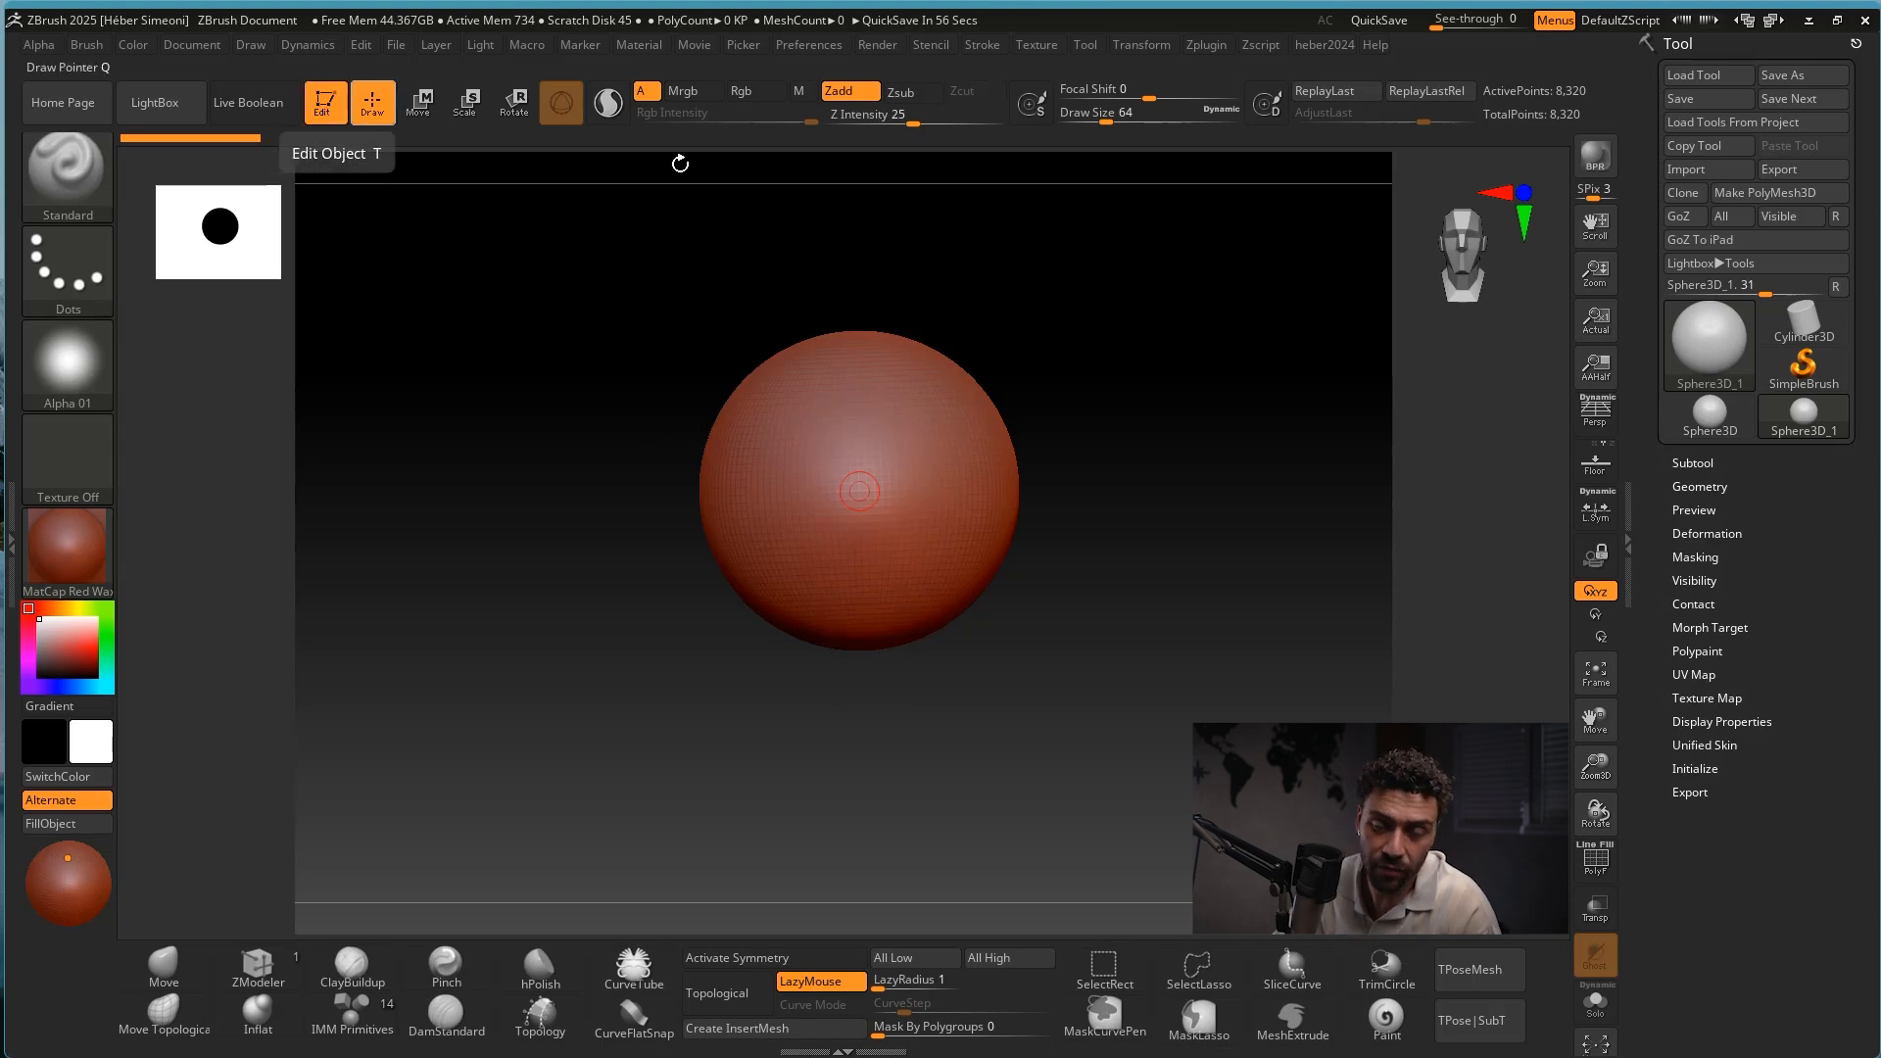
Convert the sphere primitive into an editable PolyMesh3D.
alt+drag(1101, 475, 1123, 520)
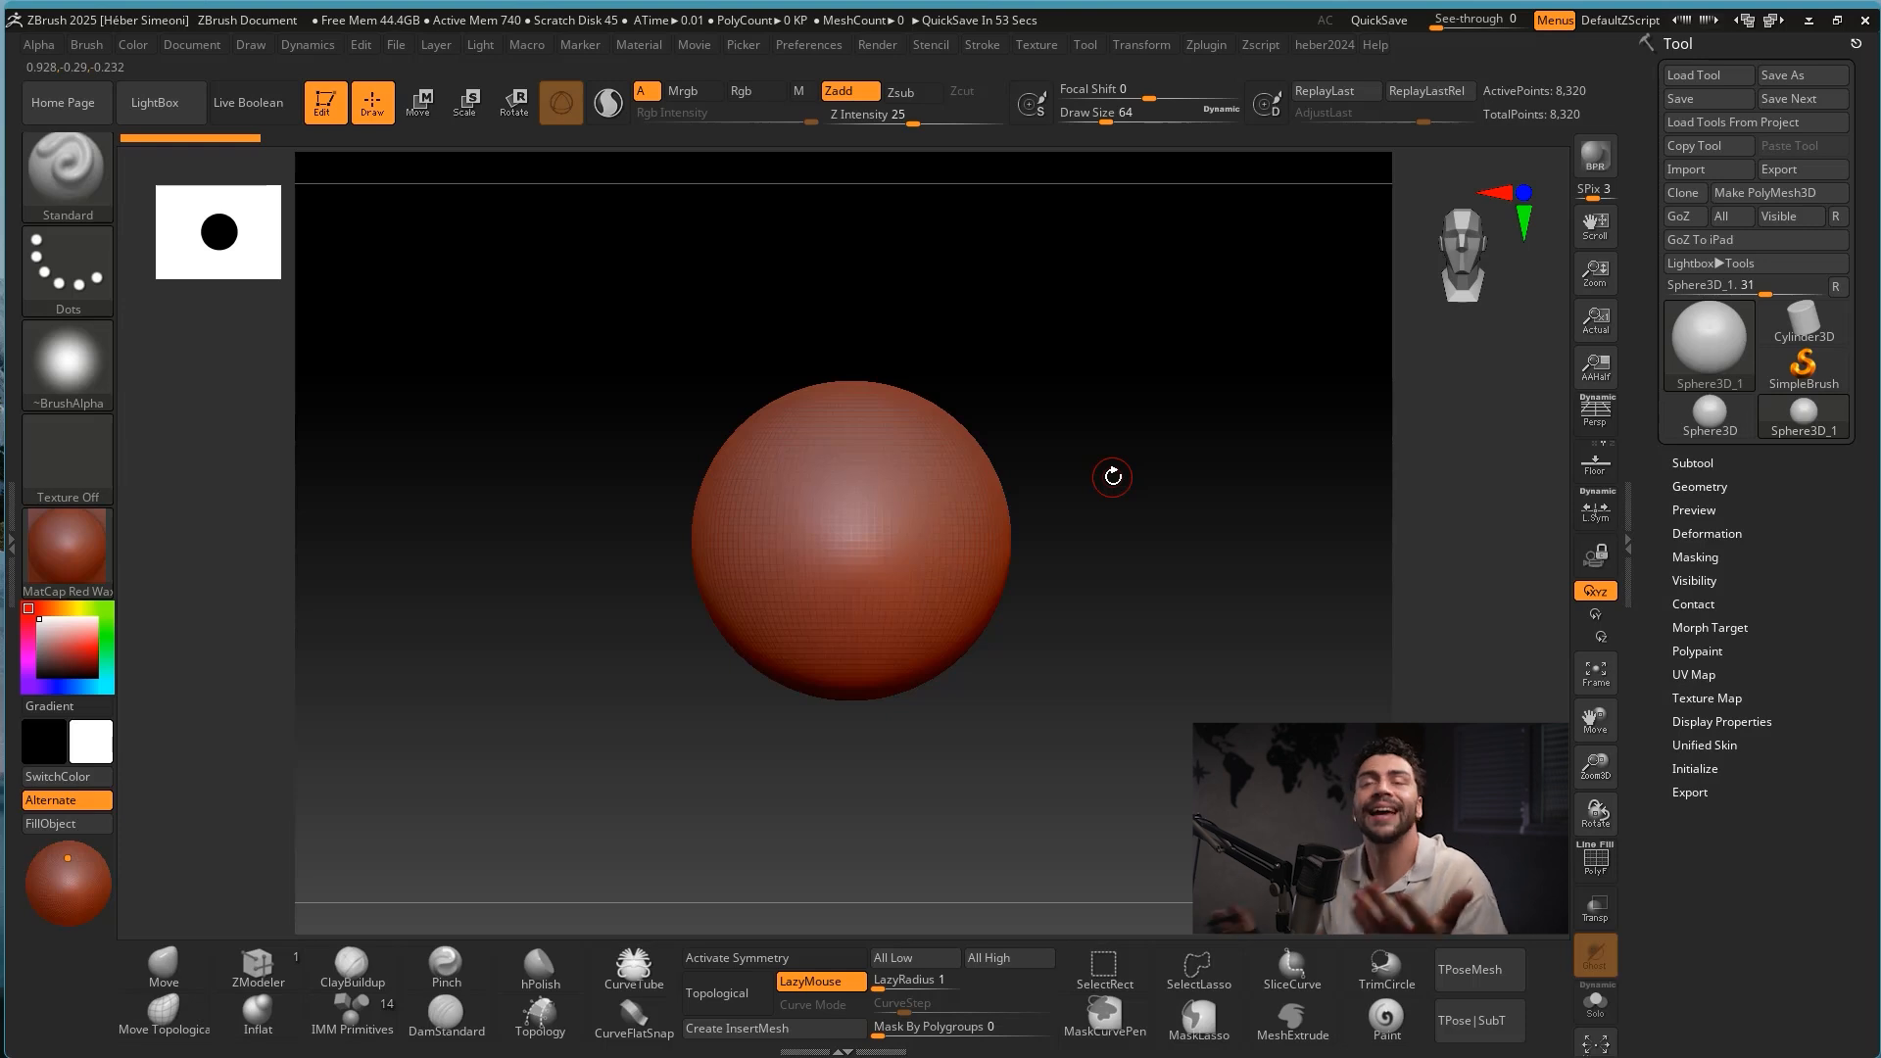
key(ctrl+shift)
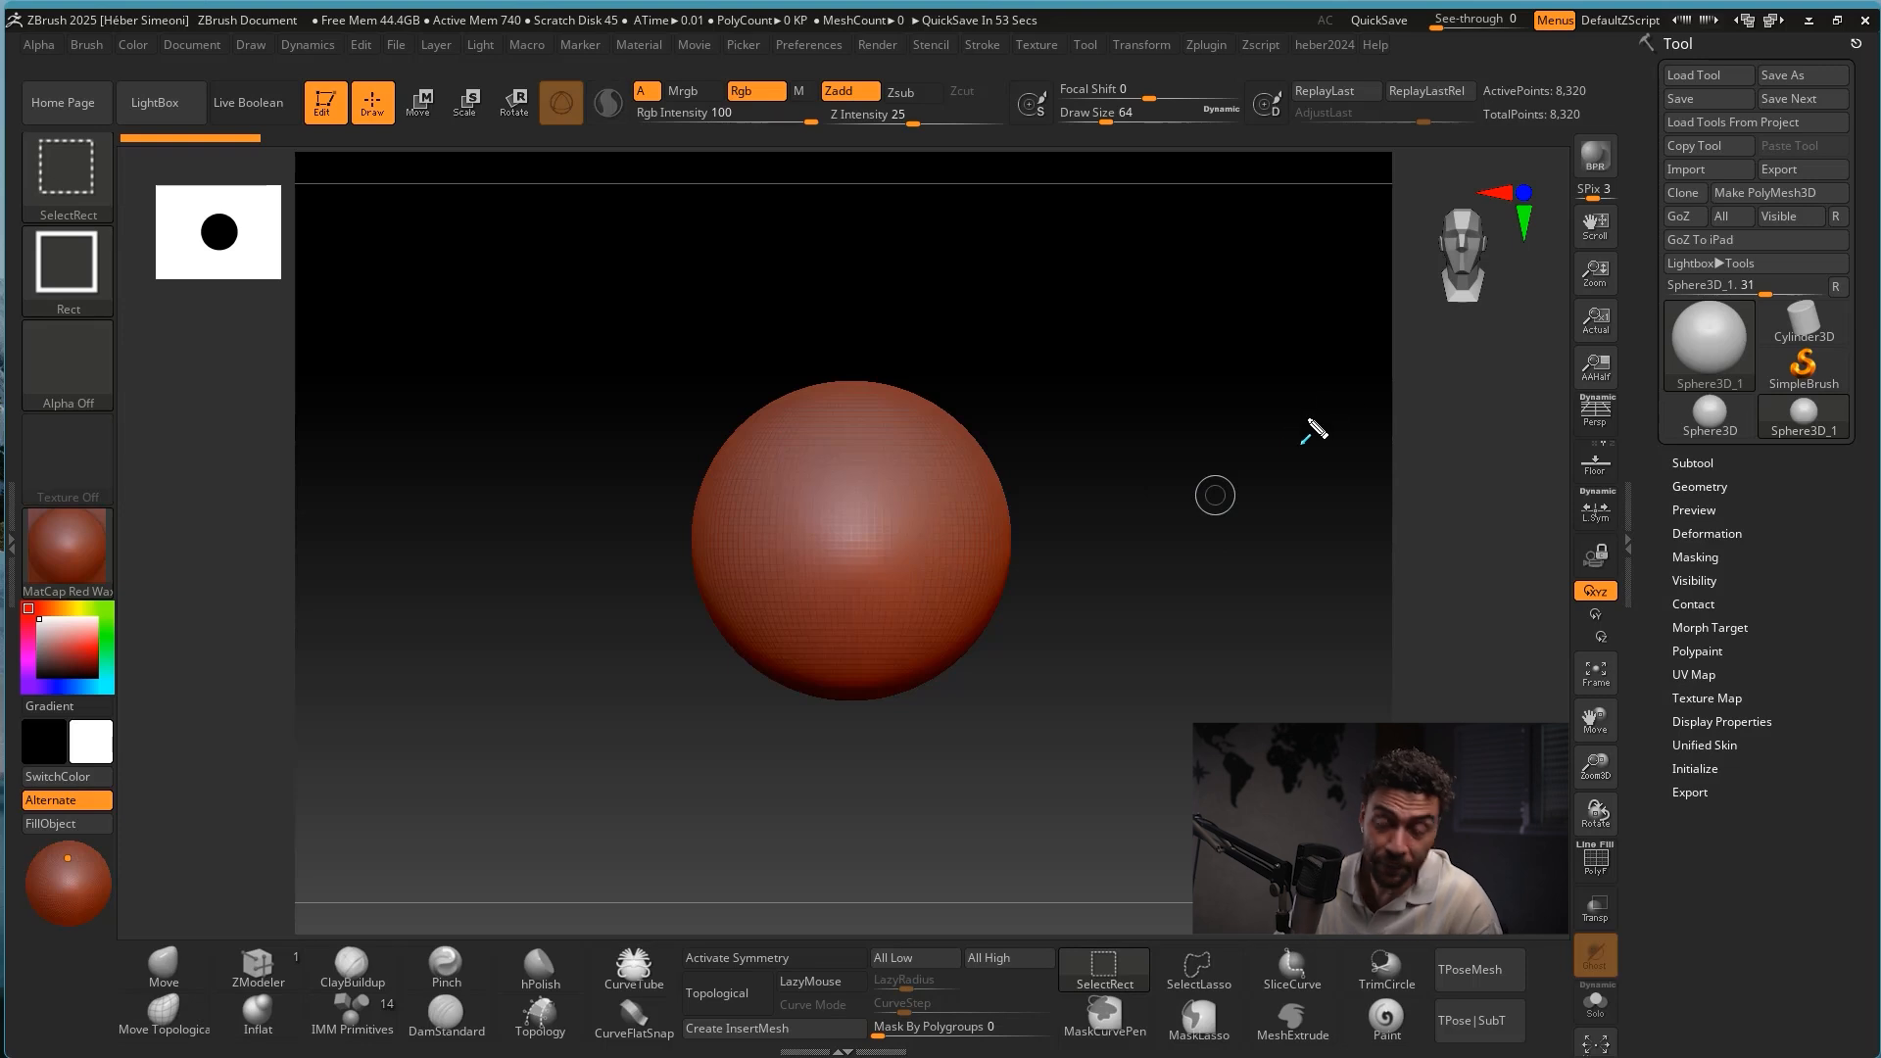
mouse_move(1290, 632)
mouse_down()
mouse_move(1665, 58)
mouse_move(1686, 57)
mouse_move(1748, 209)
mouse_up()
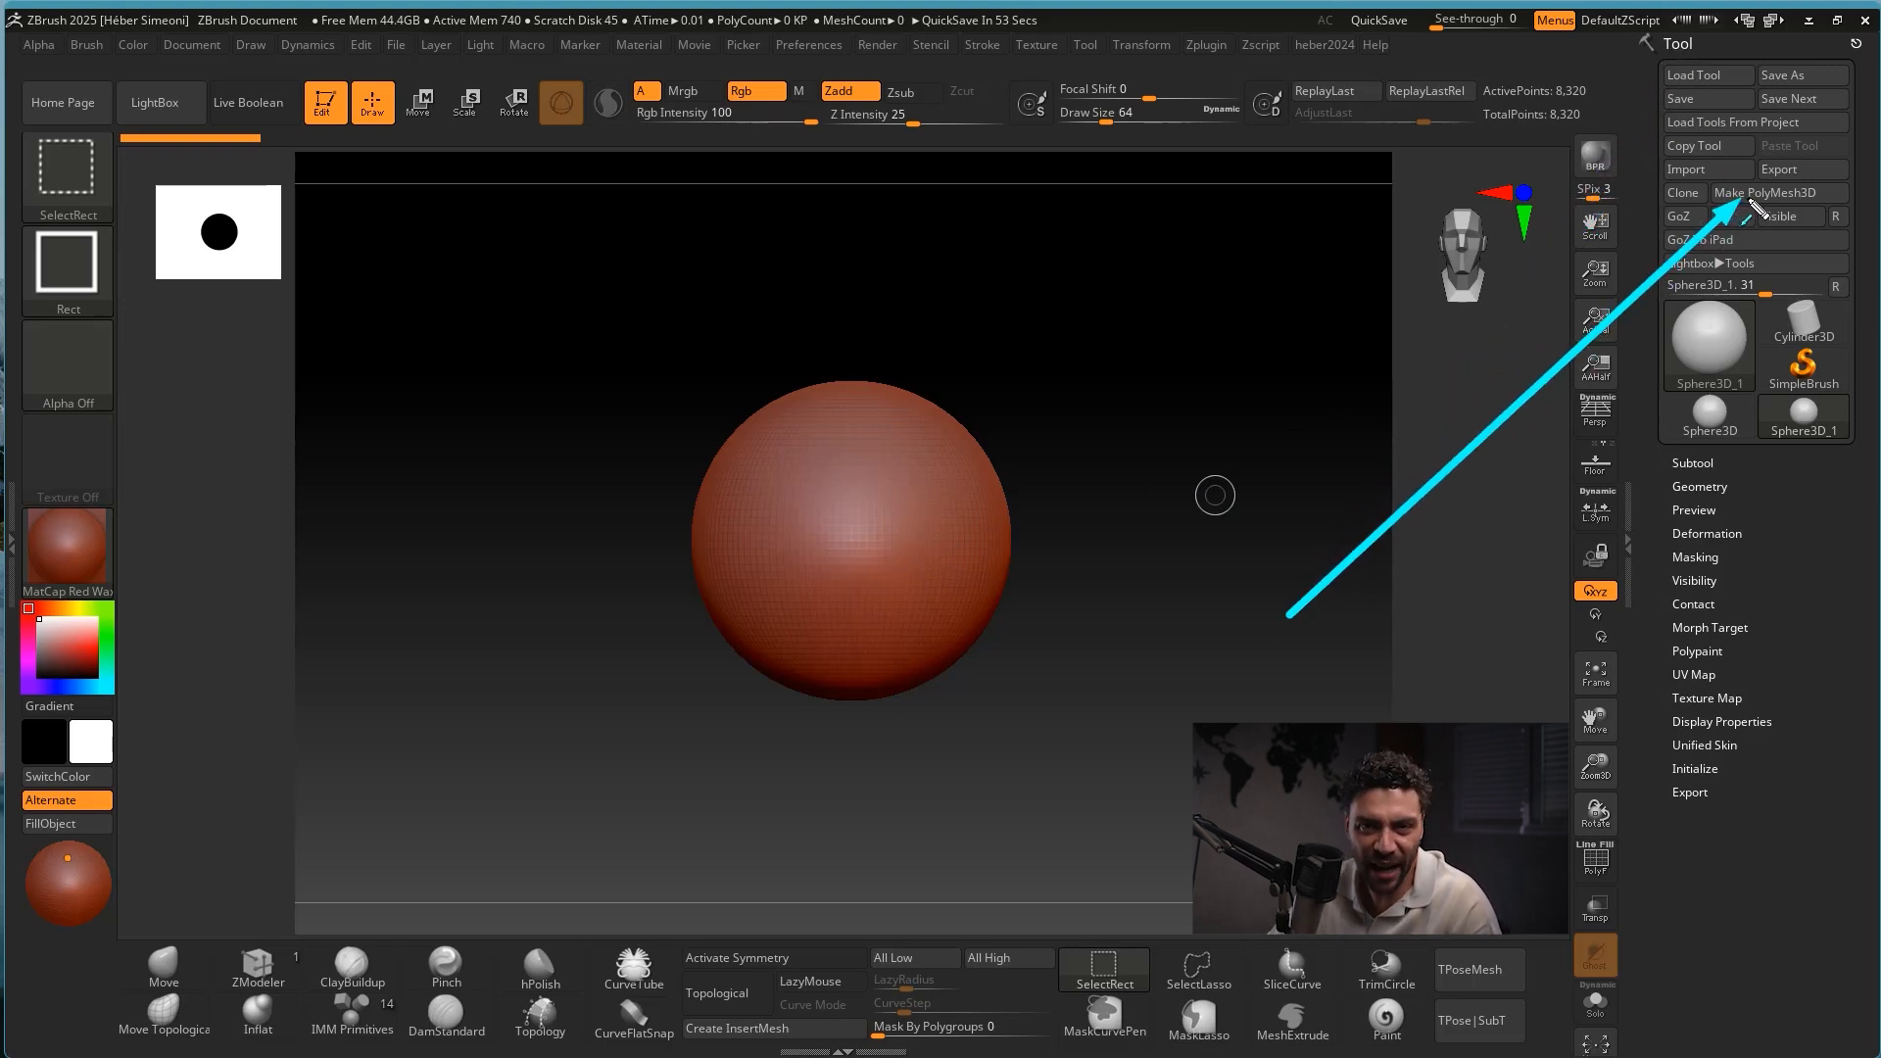
click(1753, 196)
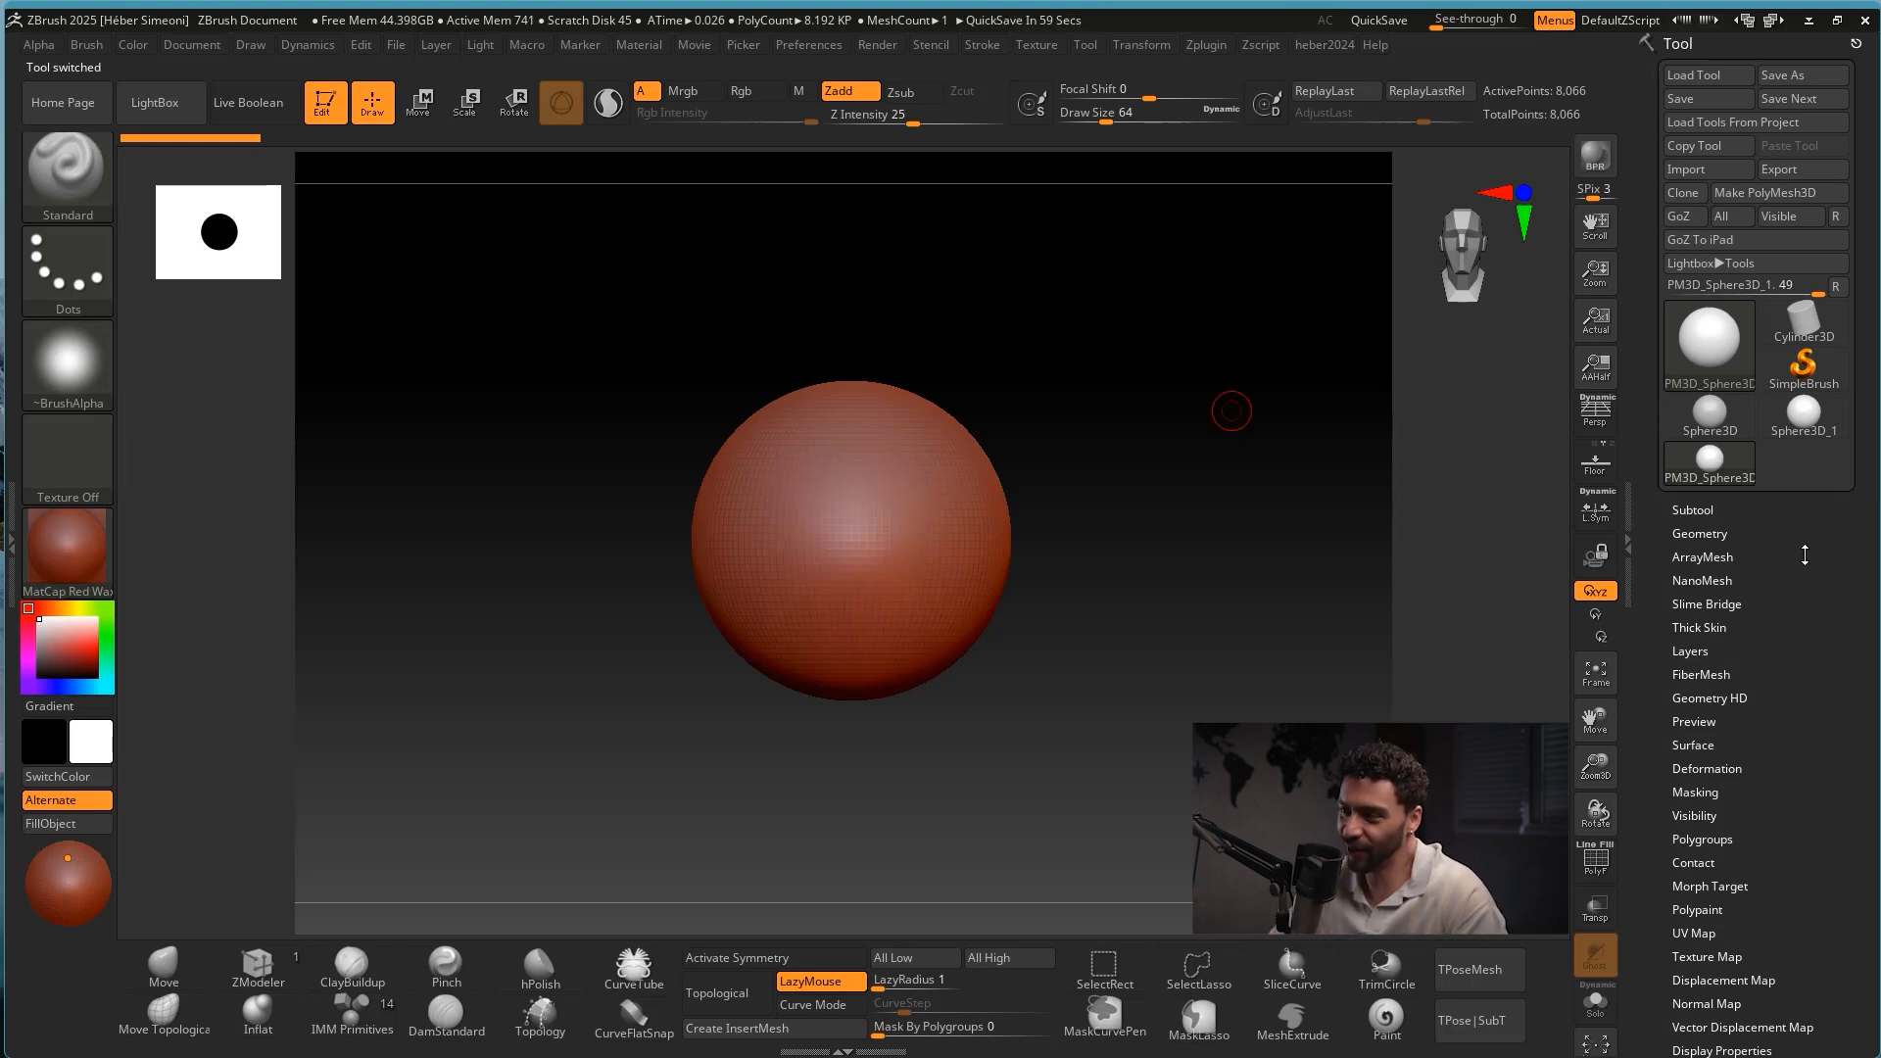
Open the Deformation settings of the polymesh sphere.
scroll(1803, 470, down, 5)
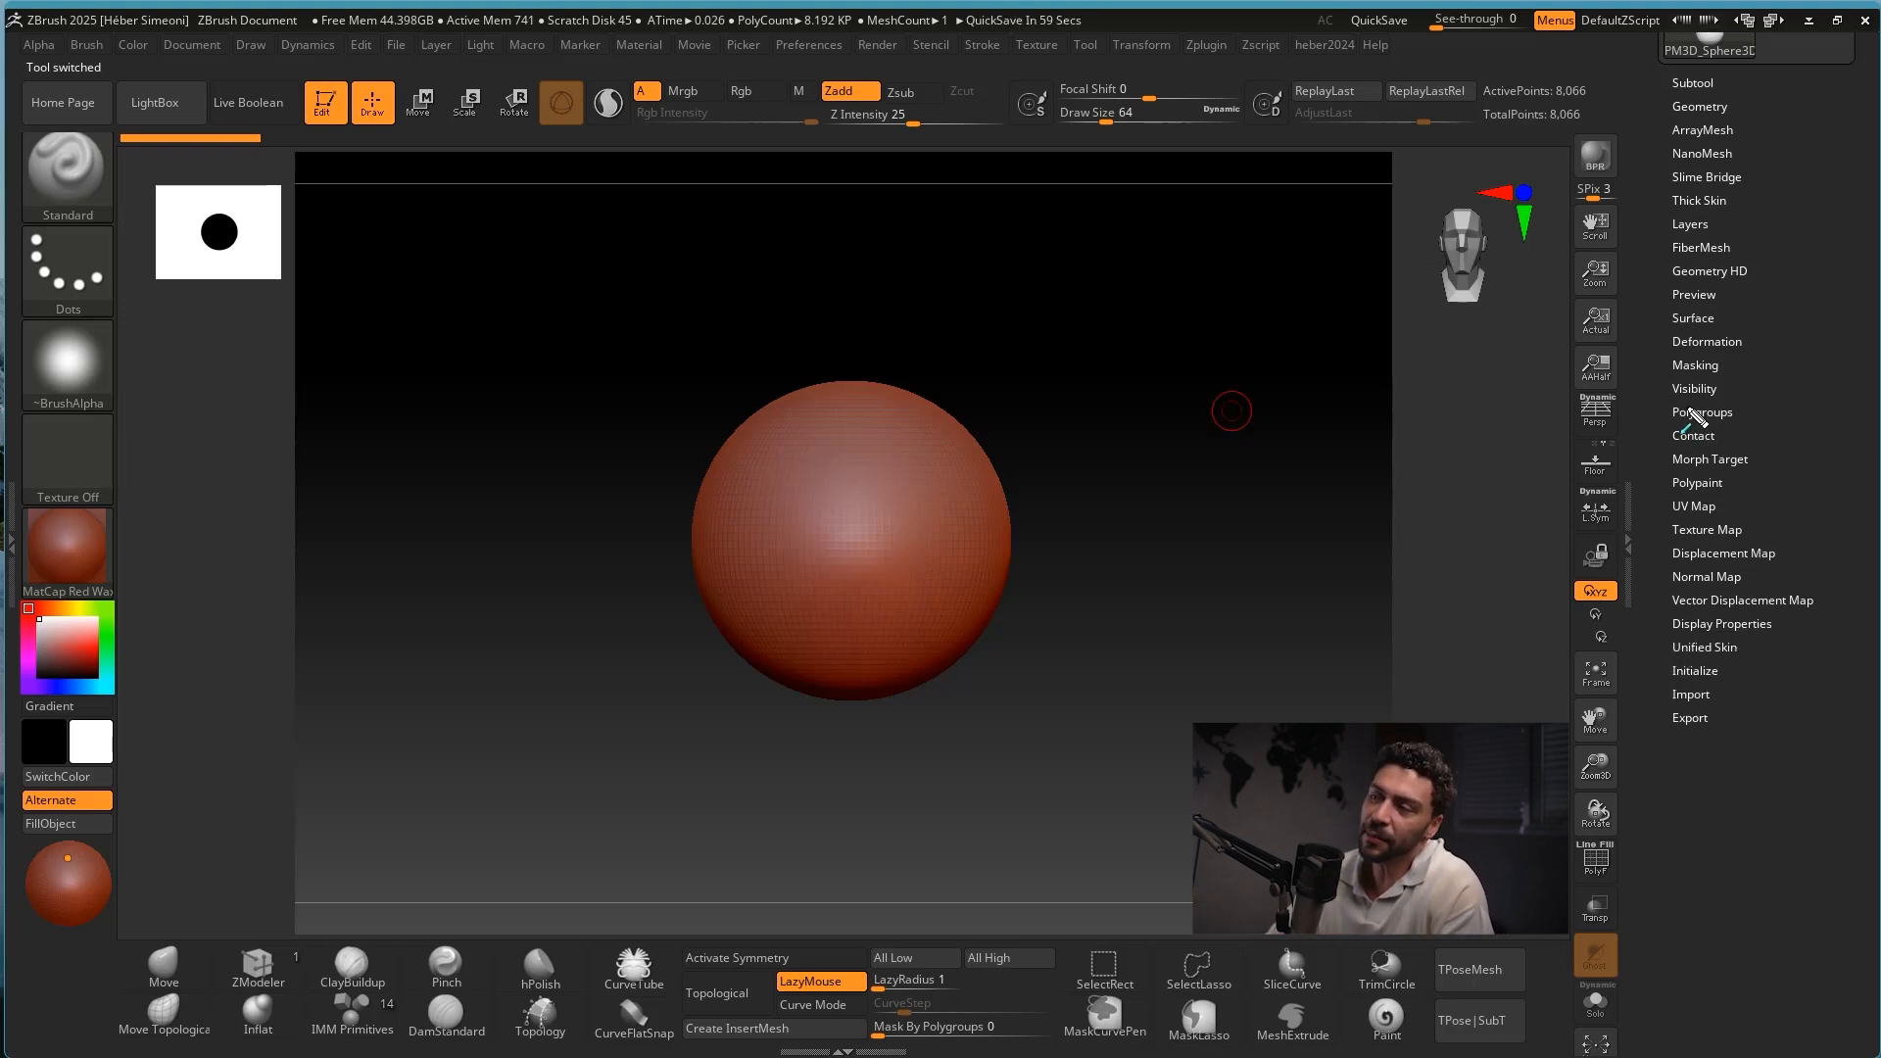
mouse_move(1313, 592)
mouse_down()
mouse_move(1656, 187)
mouse_move(1642, 765)
mouse_move(1646, 137)
mouse_move(1638, 345)
mouse_move(1671, 349)
mouse_up()
click(1690, 342)
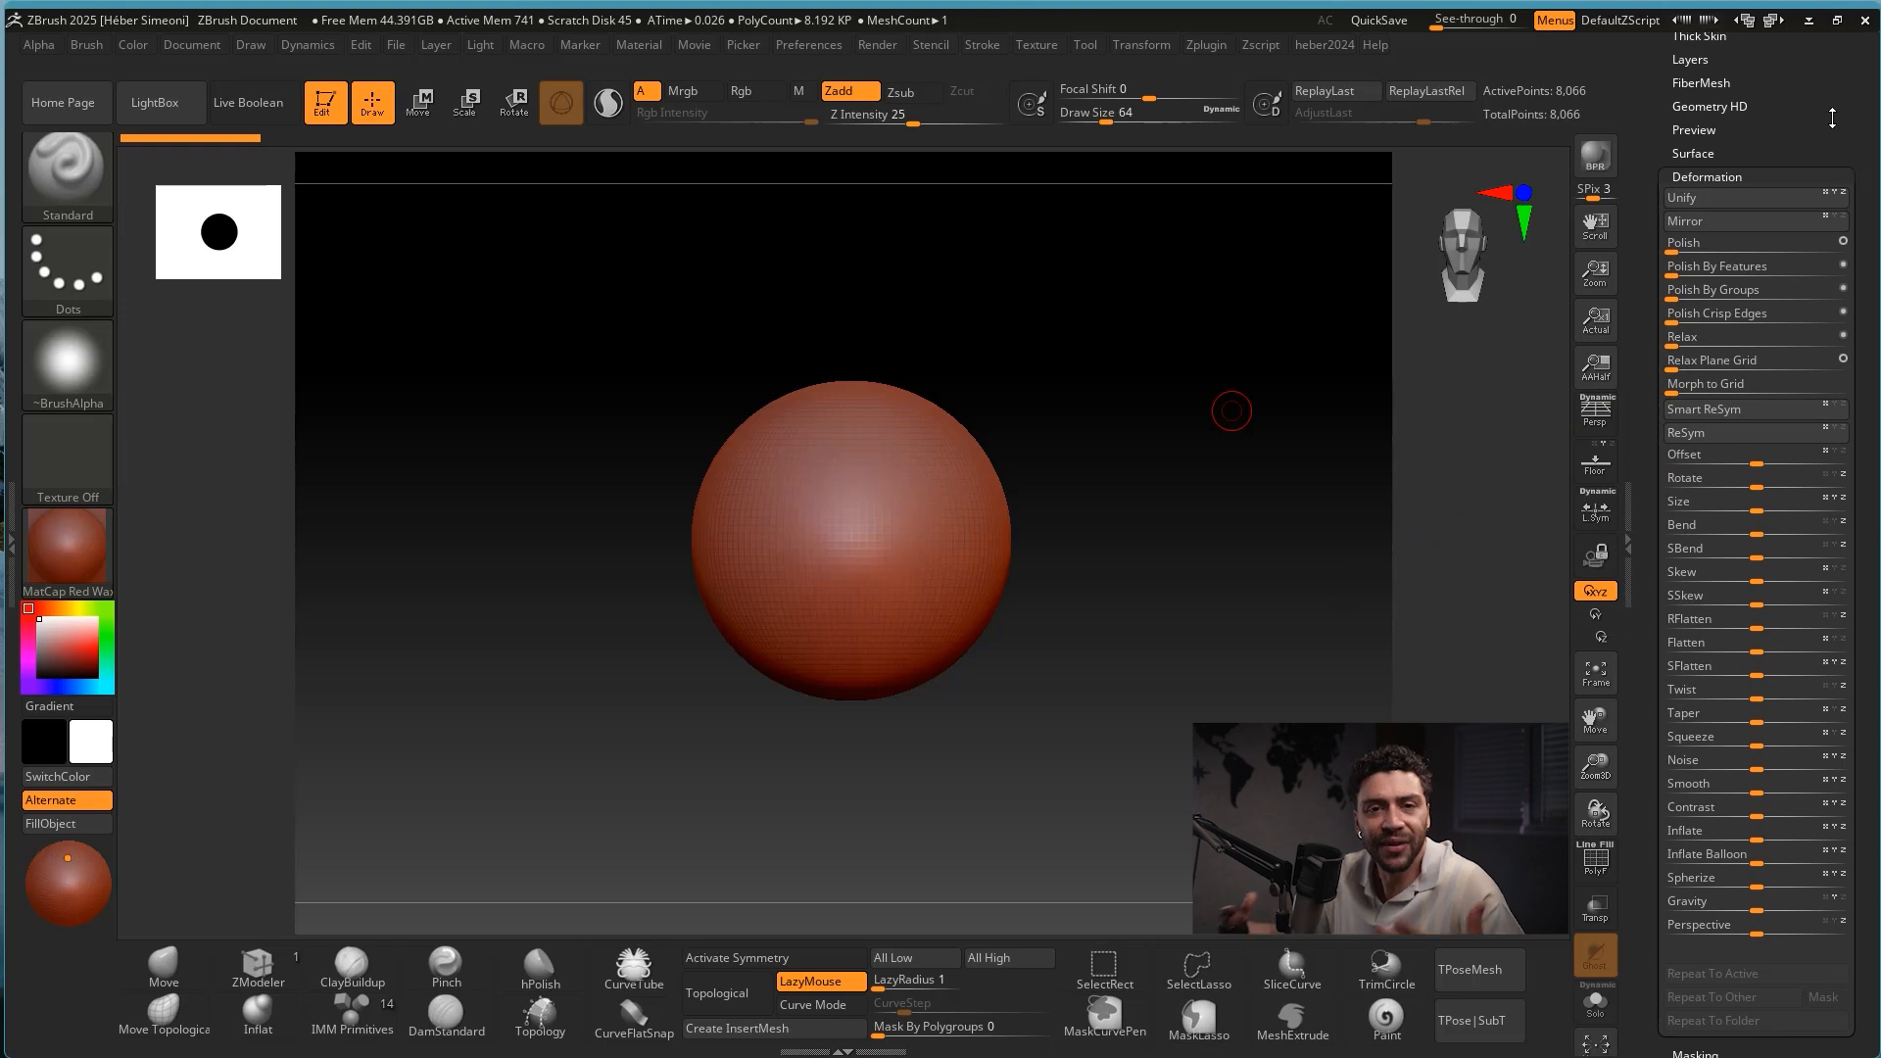
drag(1857, 429, 1861, 383)
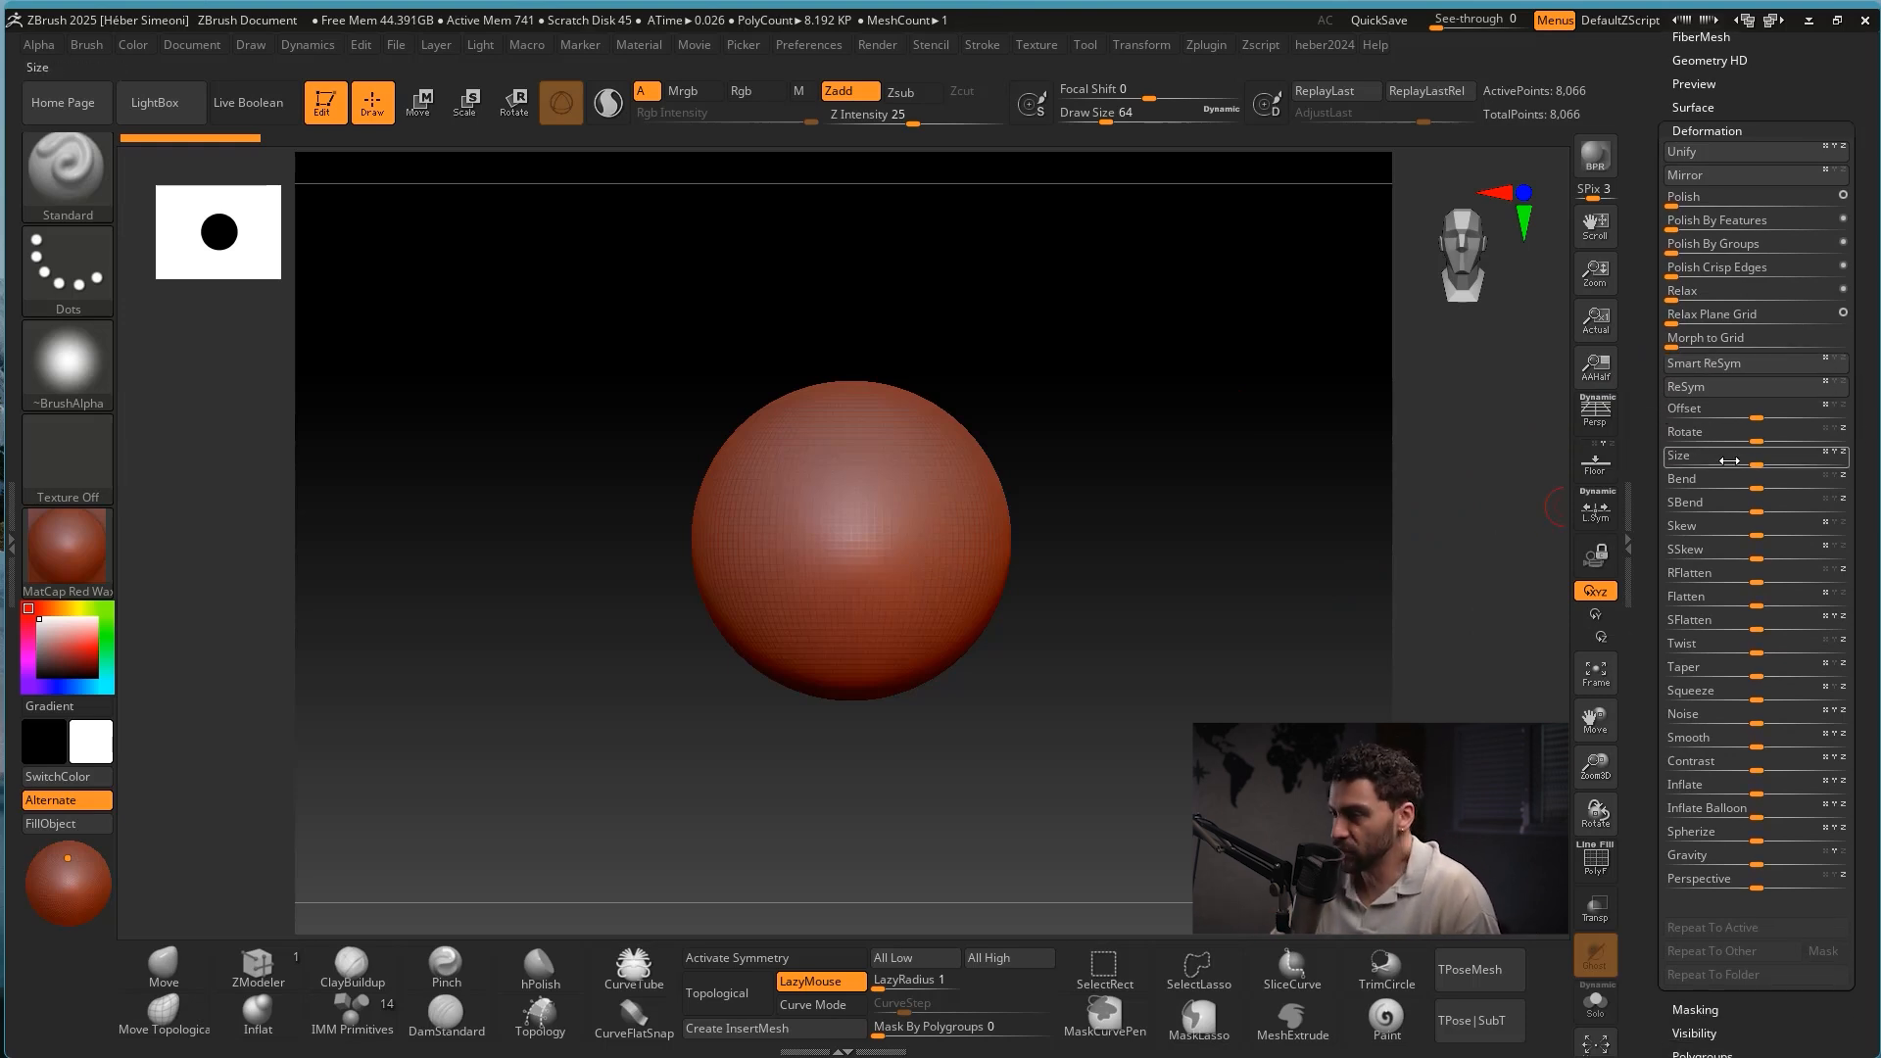
key(ctrl+shift)
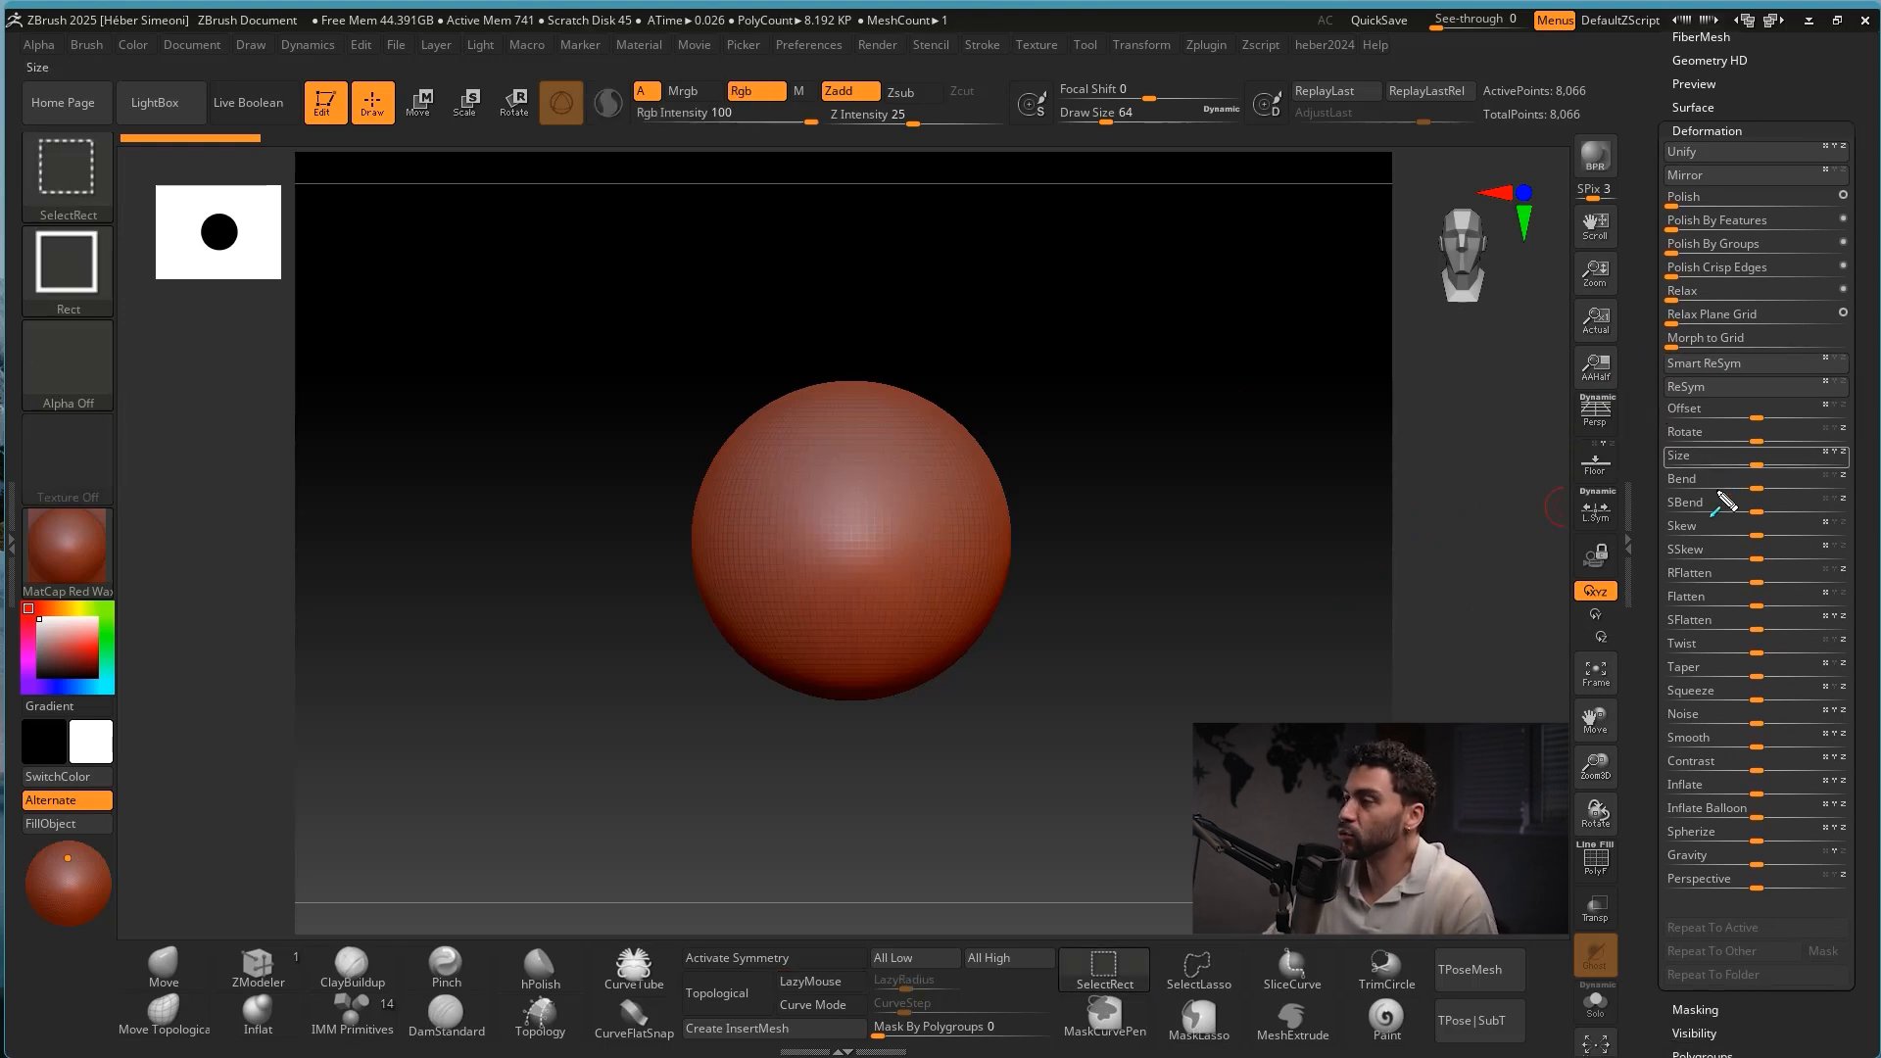
Deform the sphere with Gravity so its base is wider than its top, and narrow the upper part with Squeeze.
click(1678, 858)
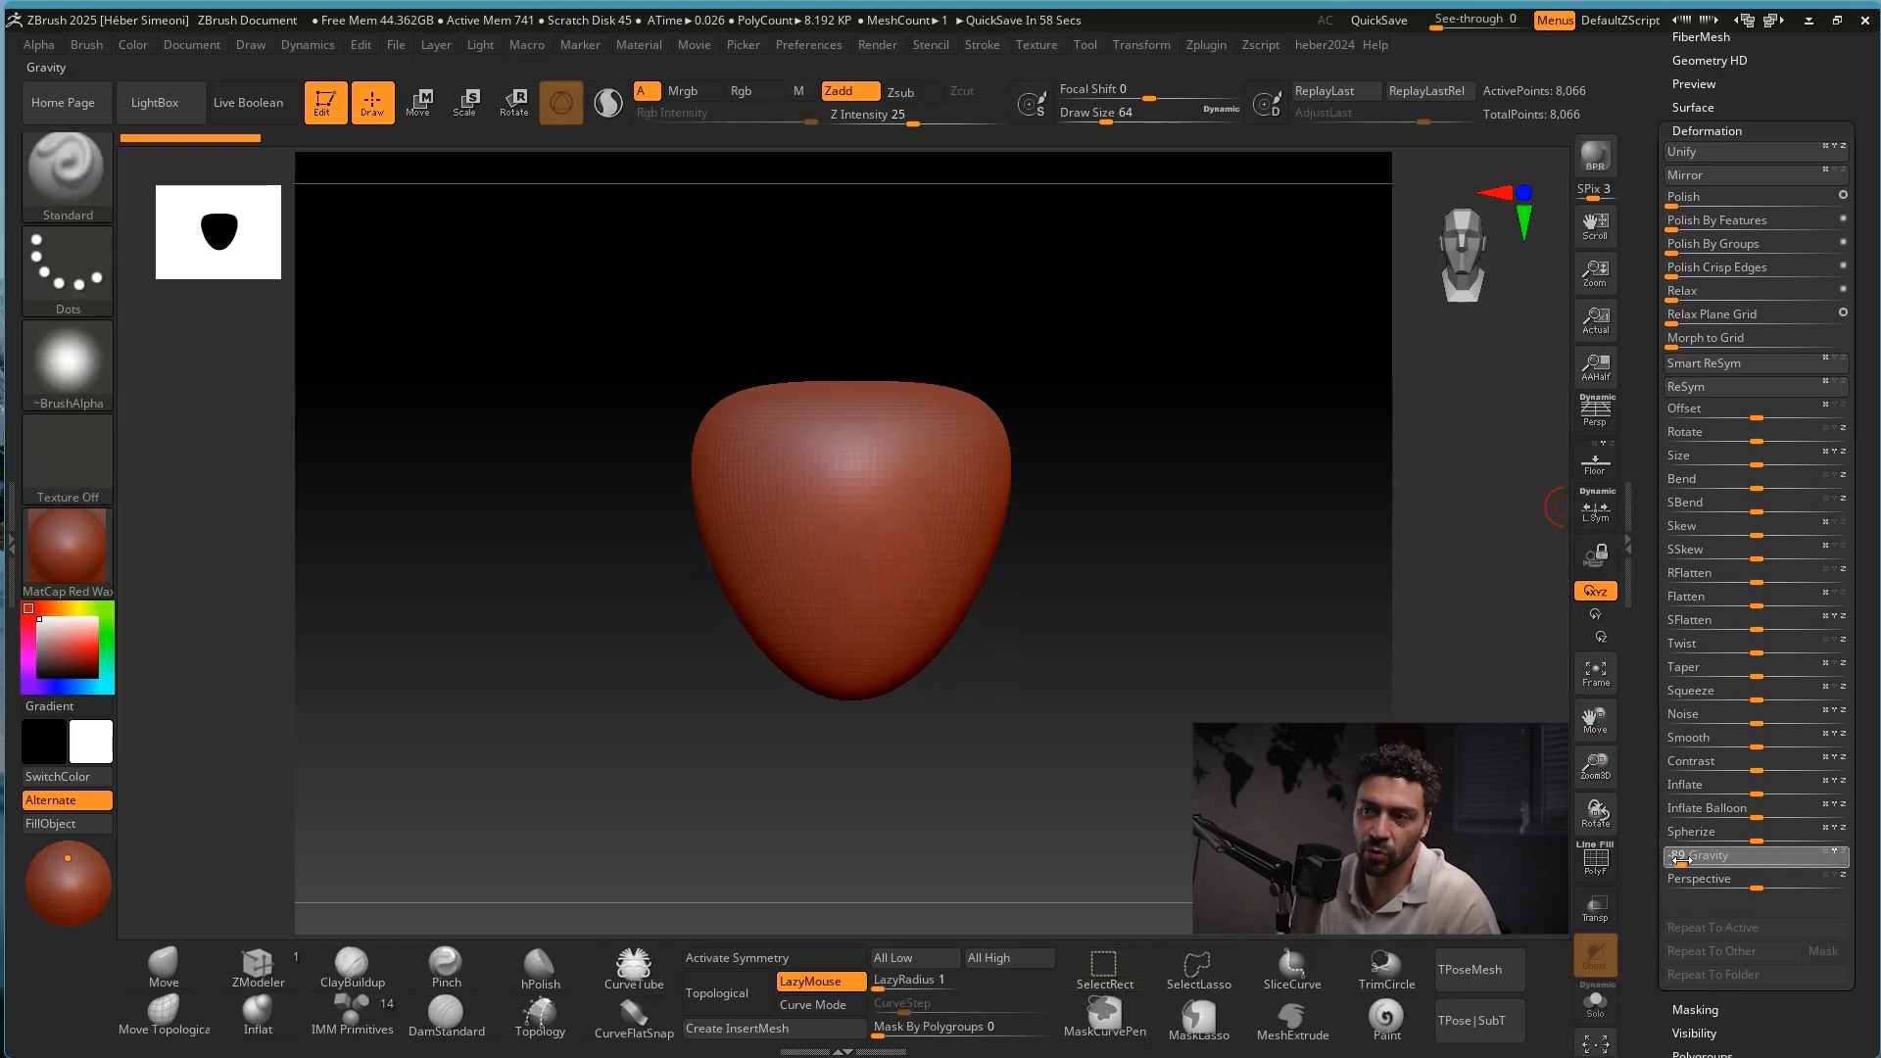
drag(1679, 860, 1825, 863)
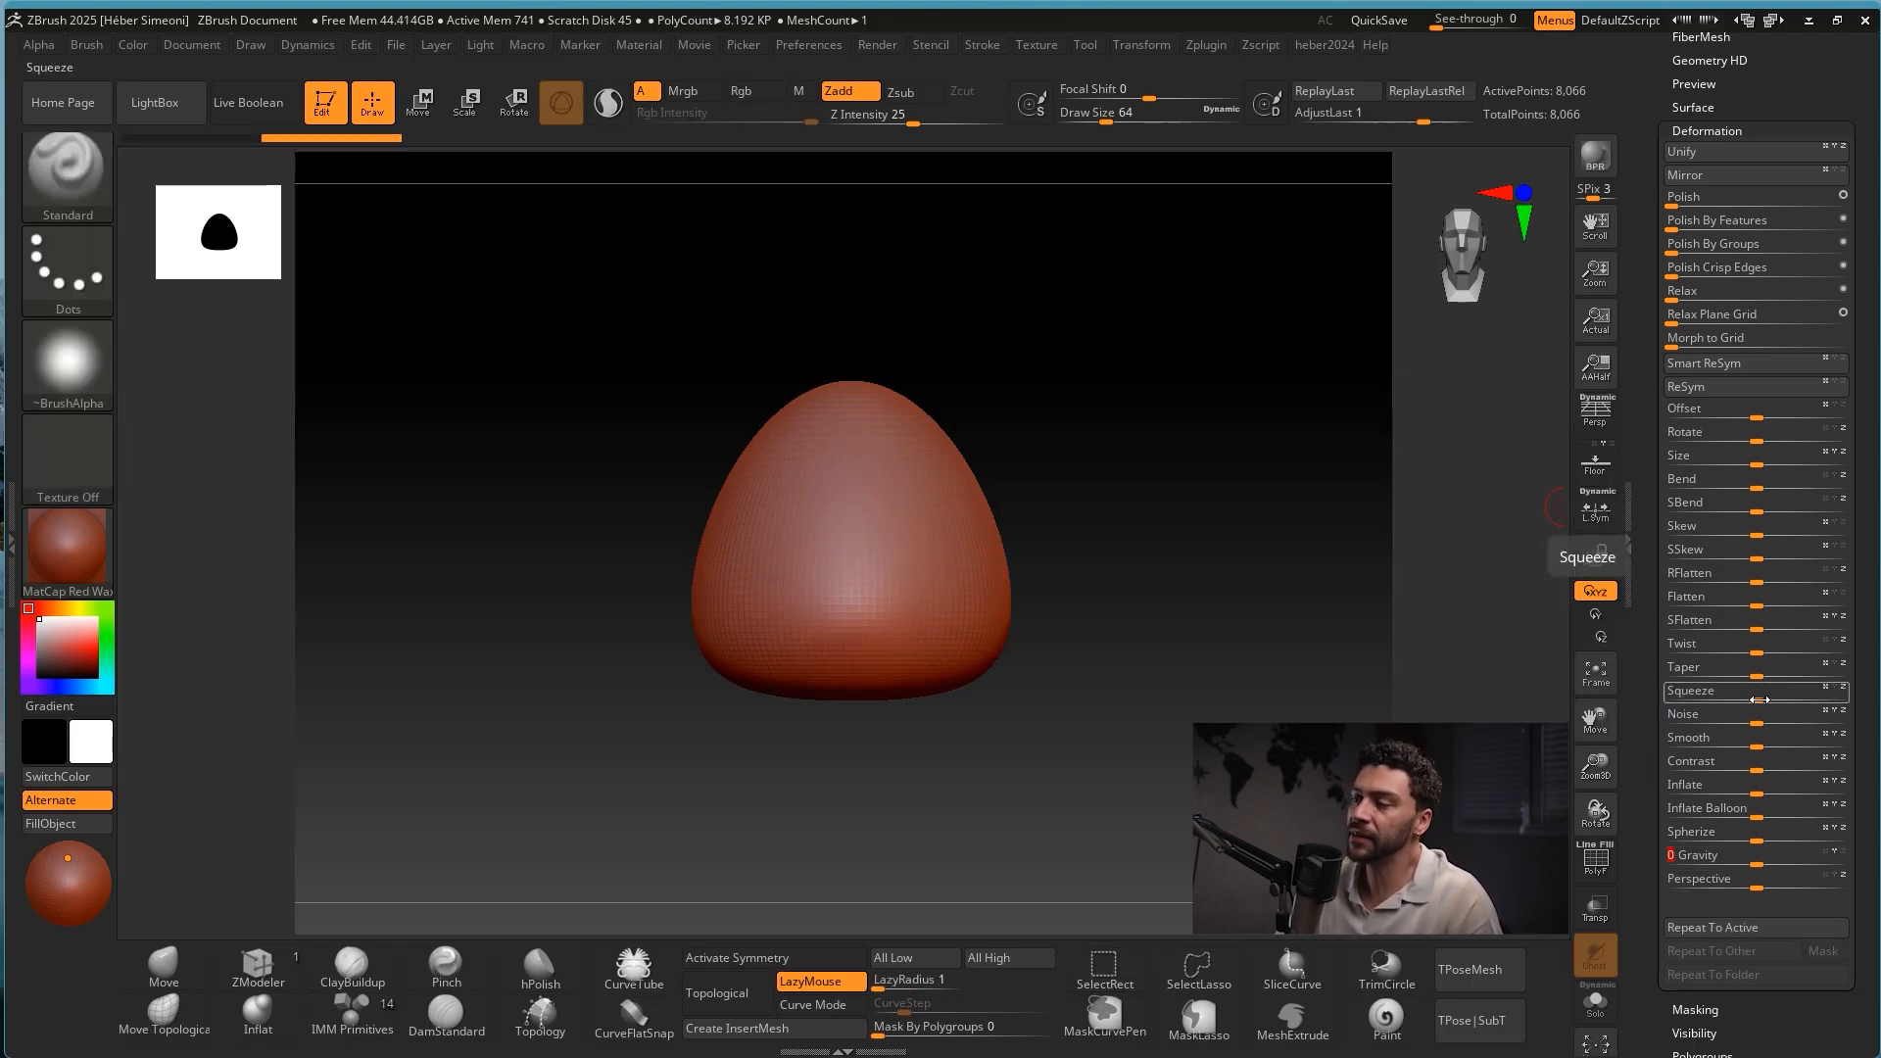
mouse_move(1709, 693)
mouse_down()
mouse_move(1768, 697)
mouse_move(1724, 703)
mouse_up()
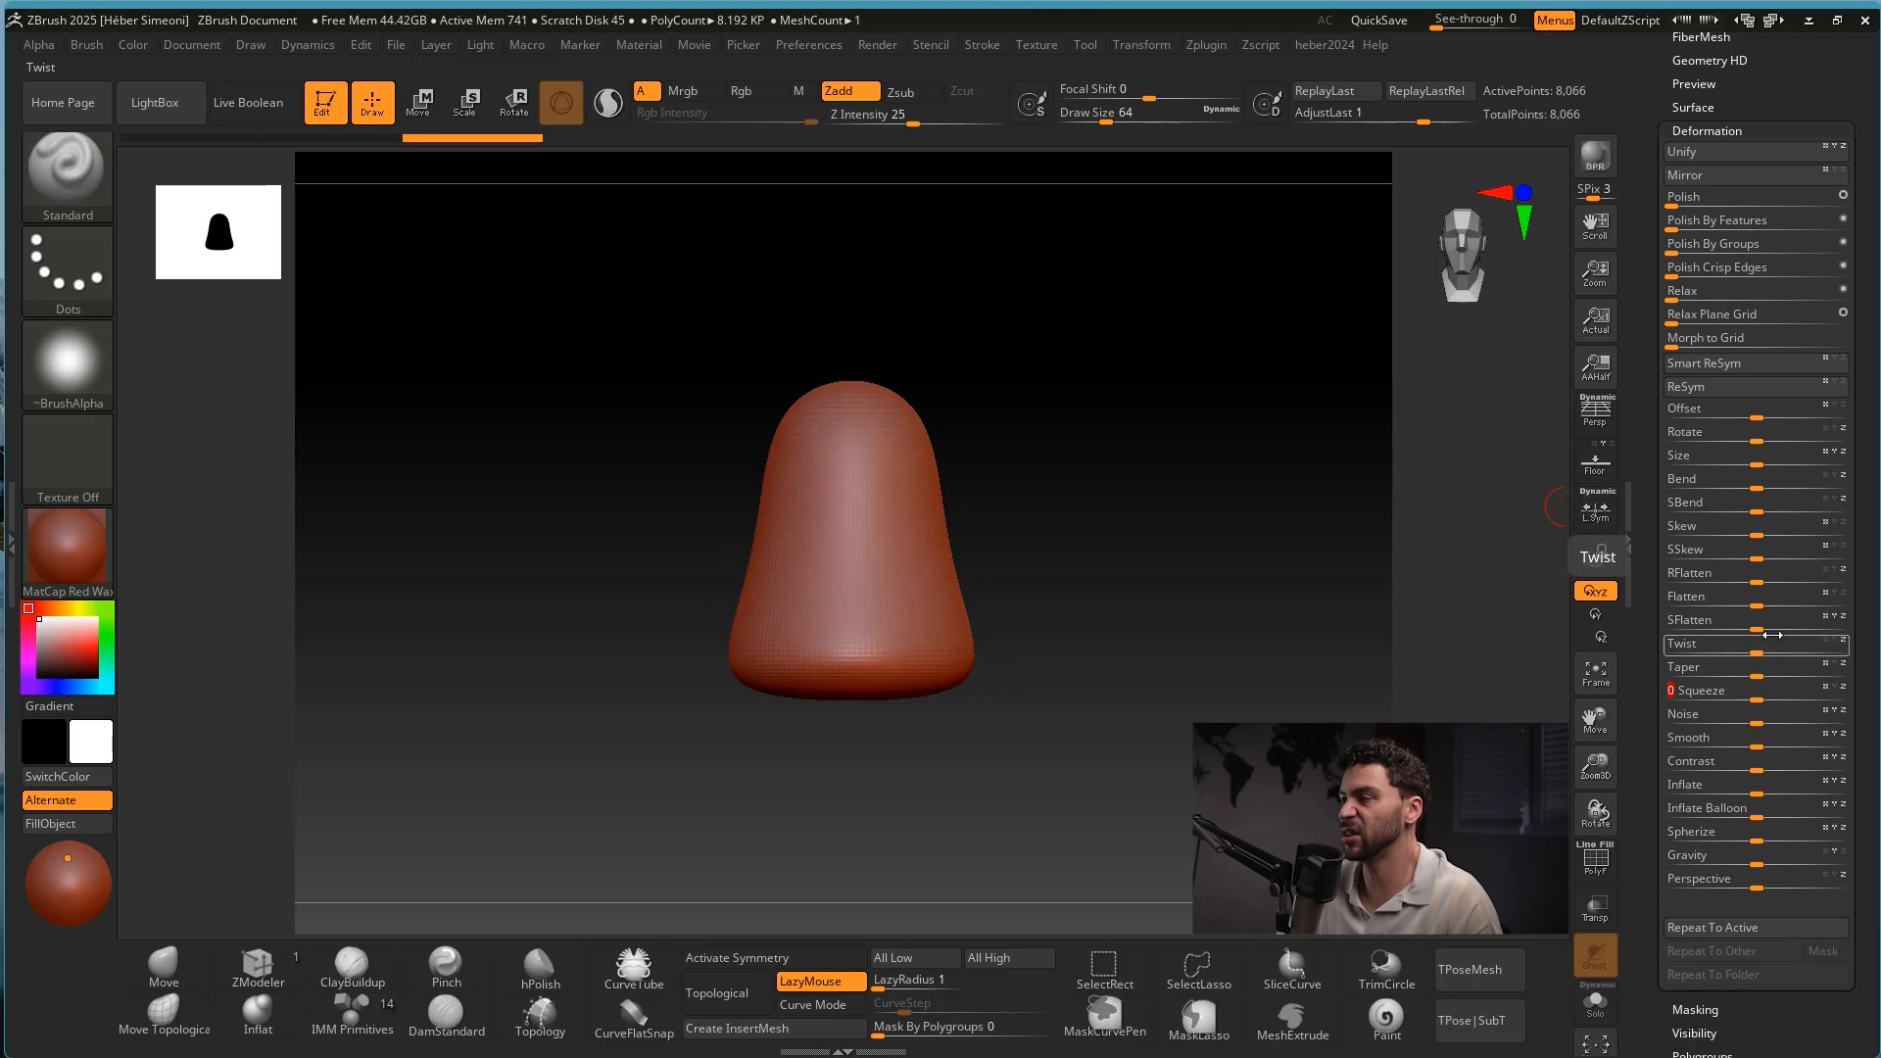
Limit the Taper deformation to the Y axis and taper the shape until its top is about as wide as its base.
key(ctrl+shift)
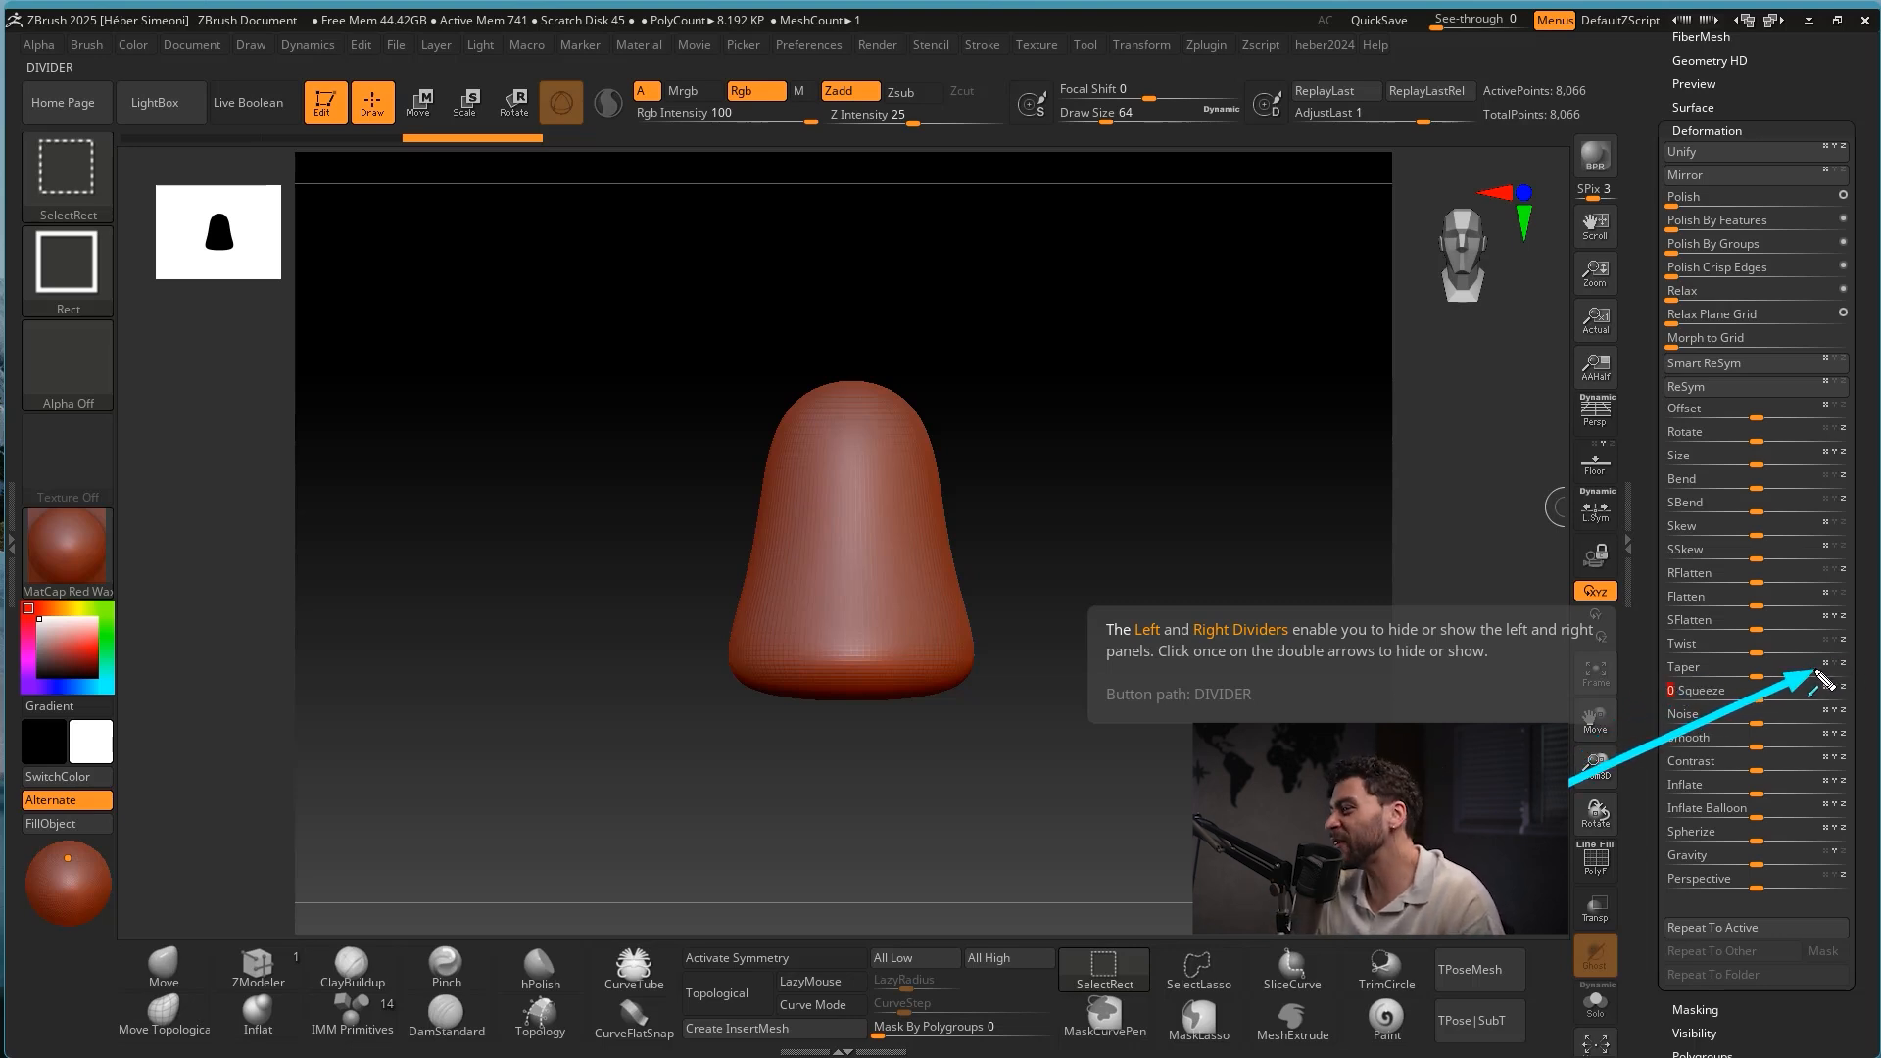
ctrl+shift+drag(1823, 670, 1828, 673)
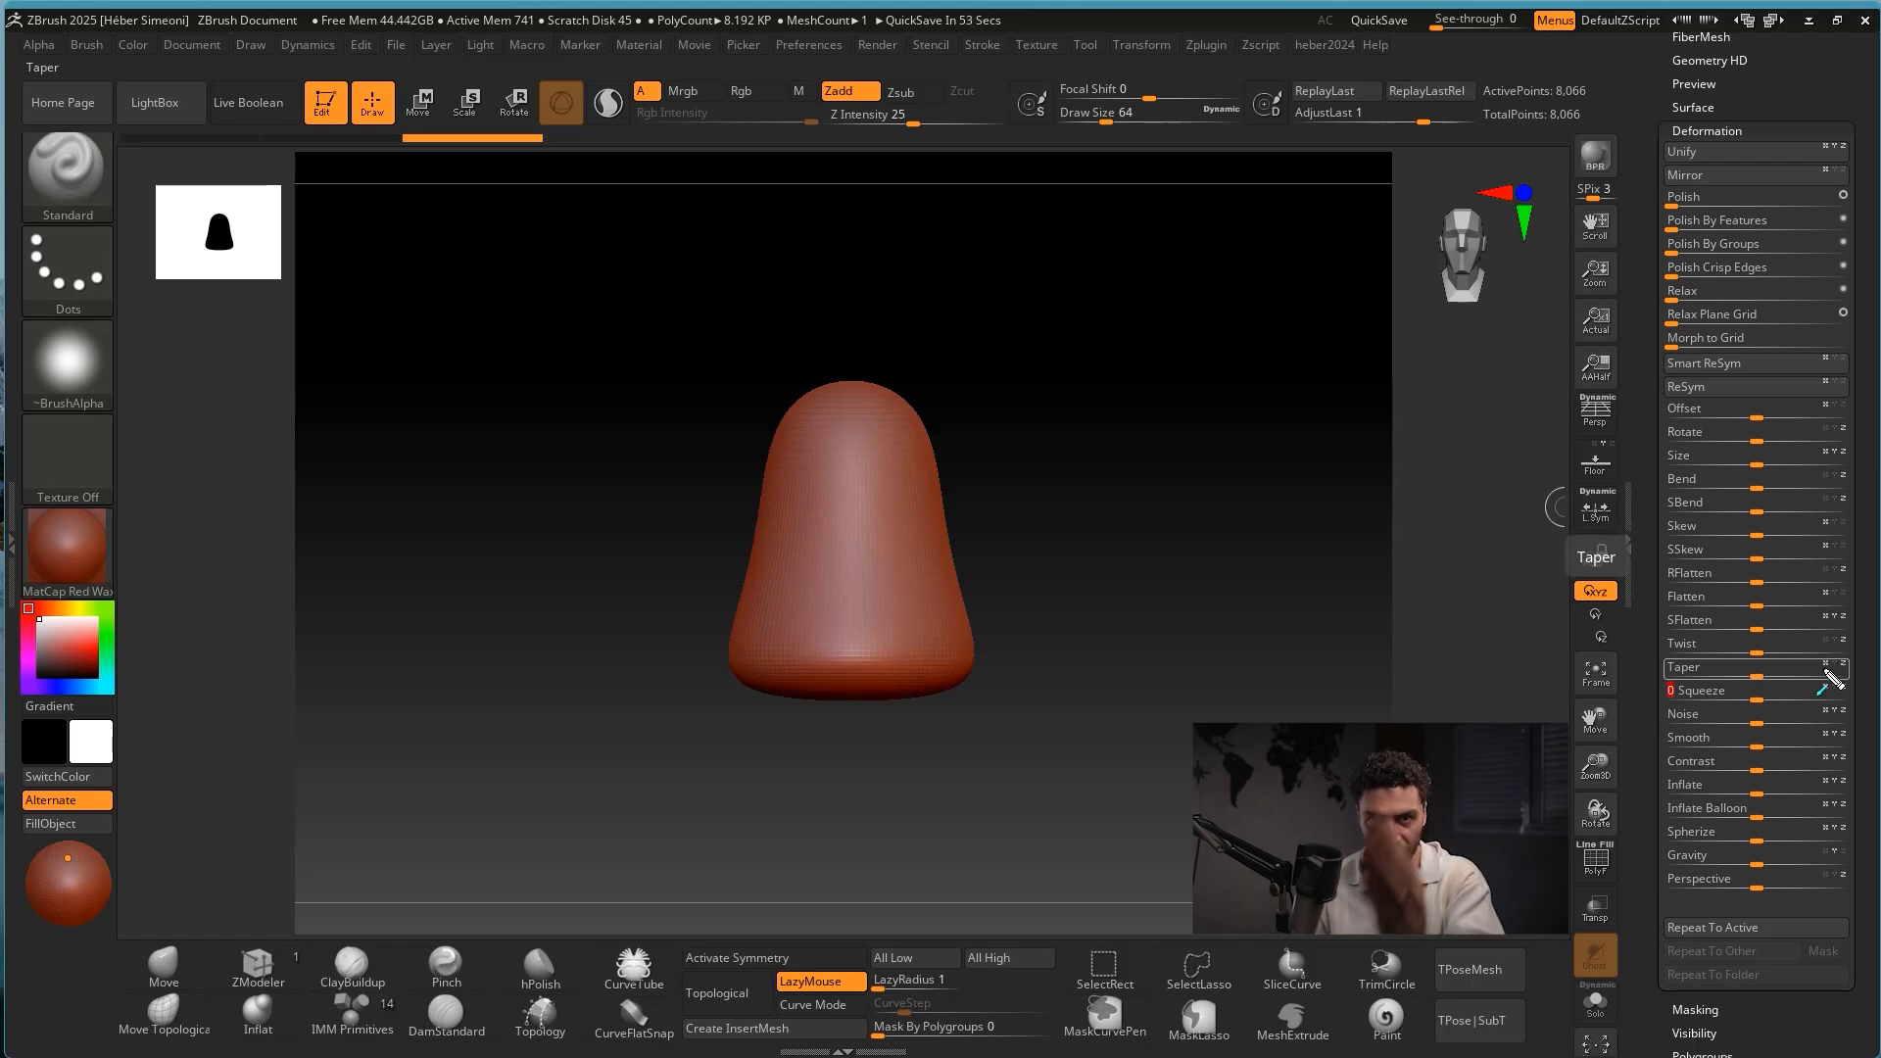
key(ctrl+shift)
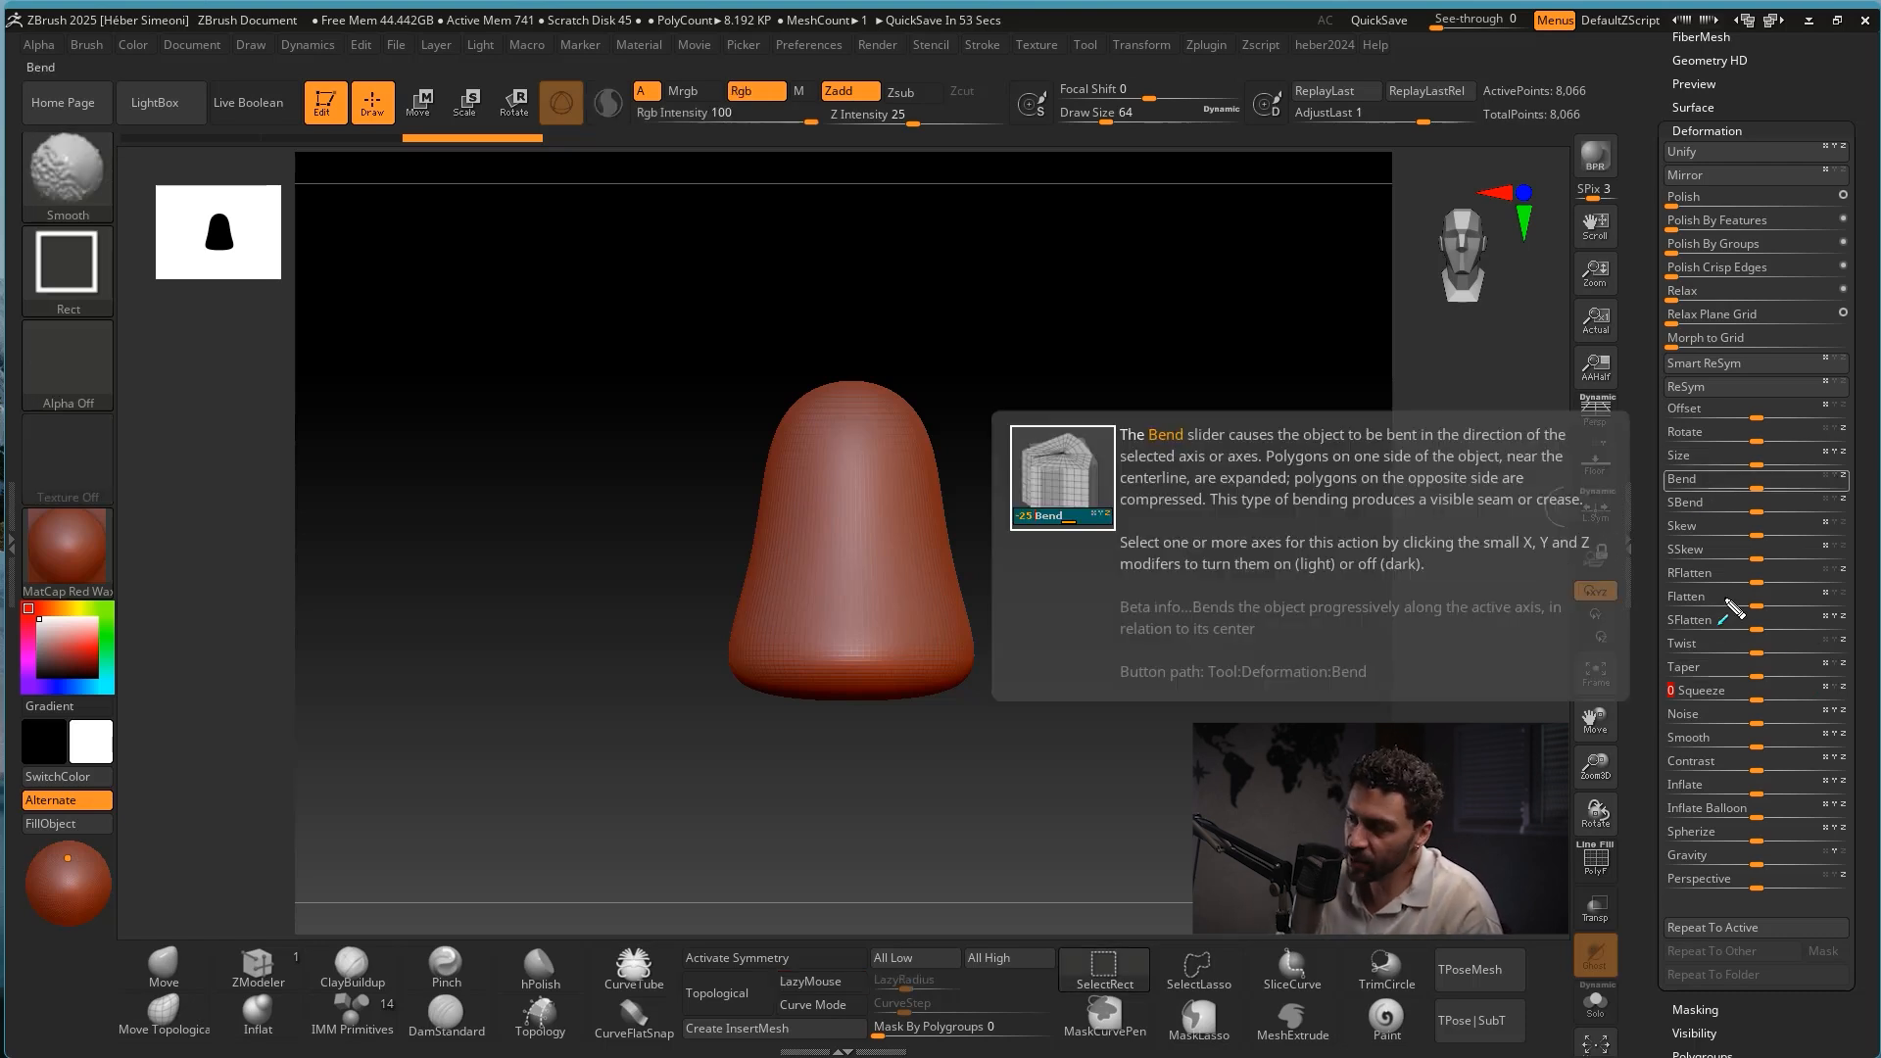
ctrl+shift+drag(1756, 516, 1838, 668)
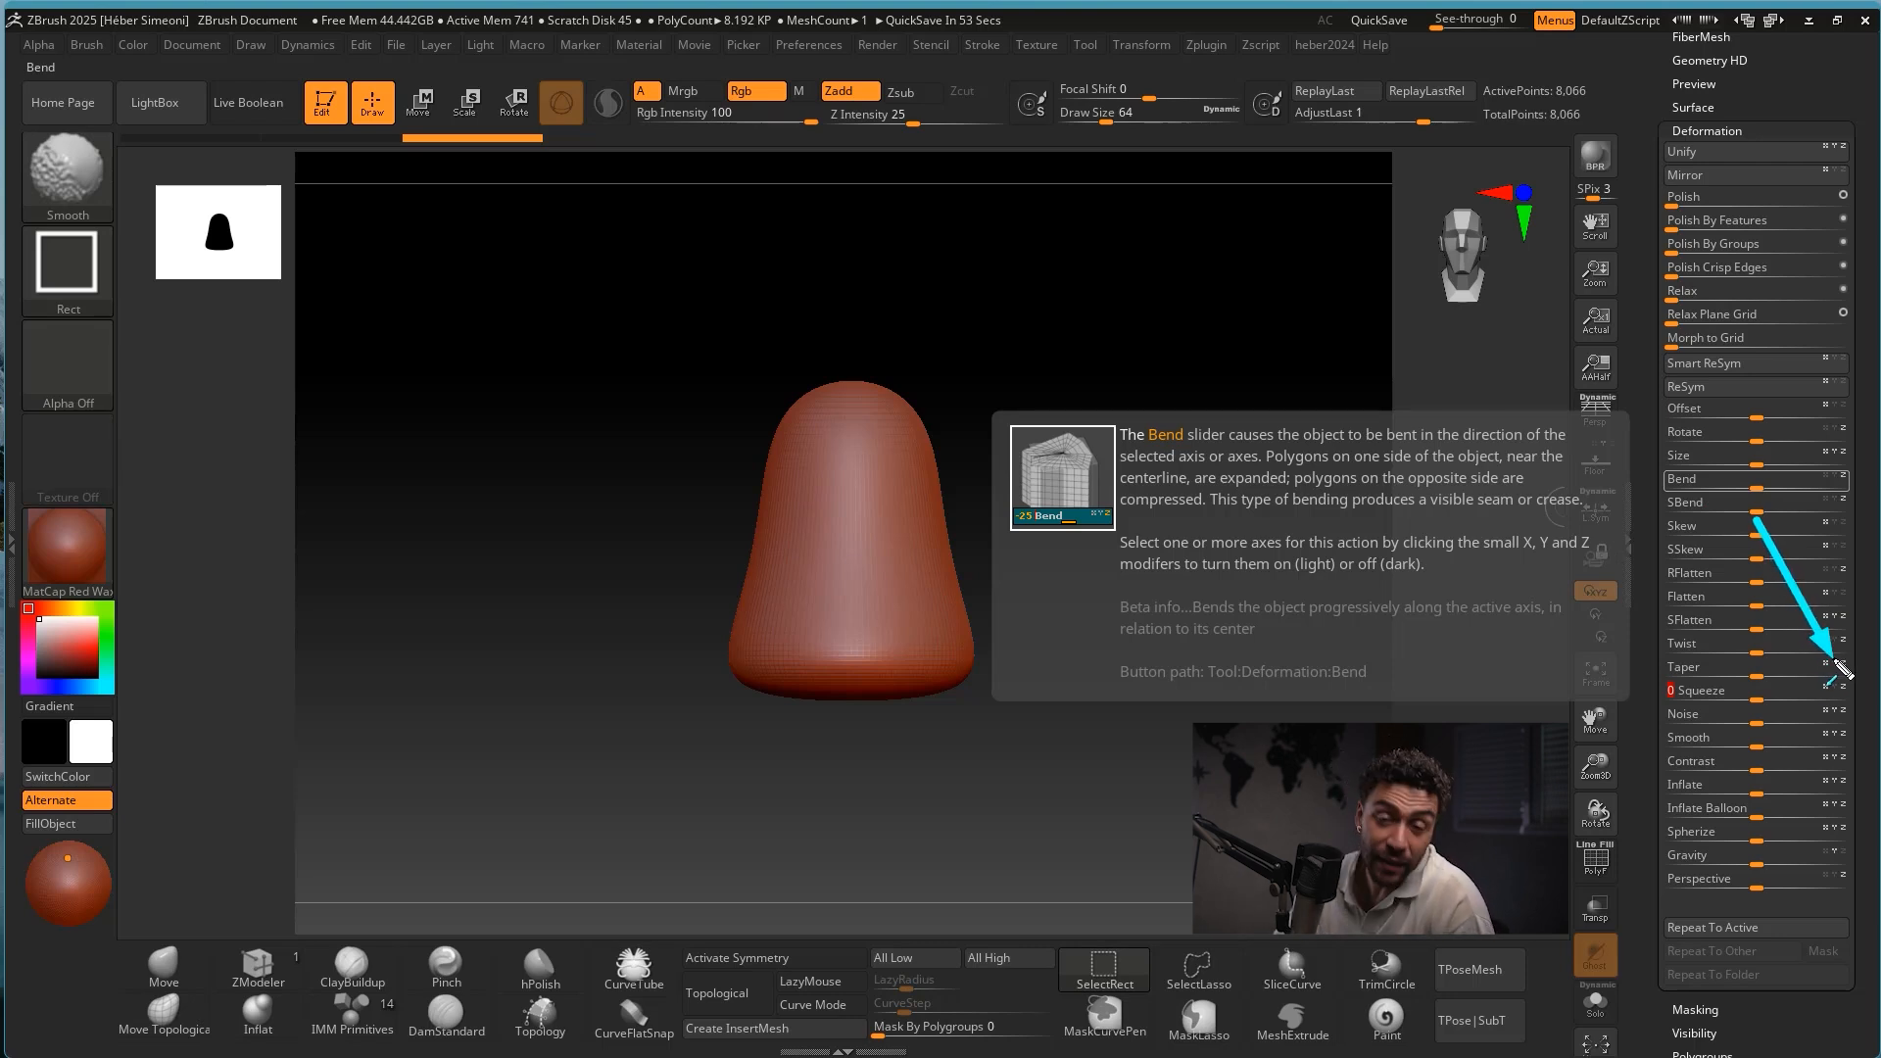
drag(1840, 662, 1830, 668)
key(Escape)
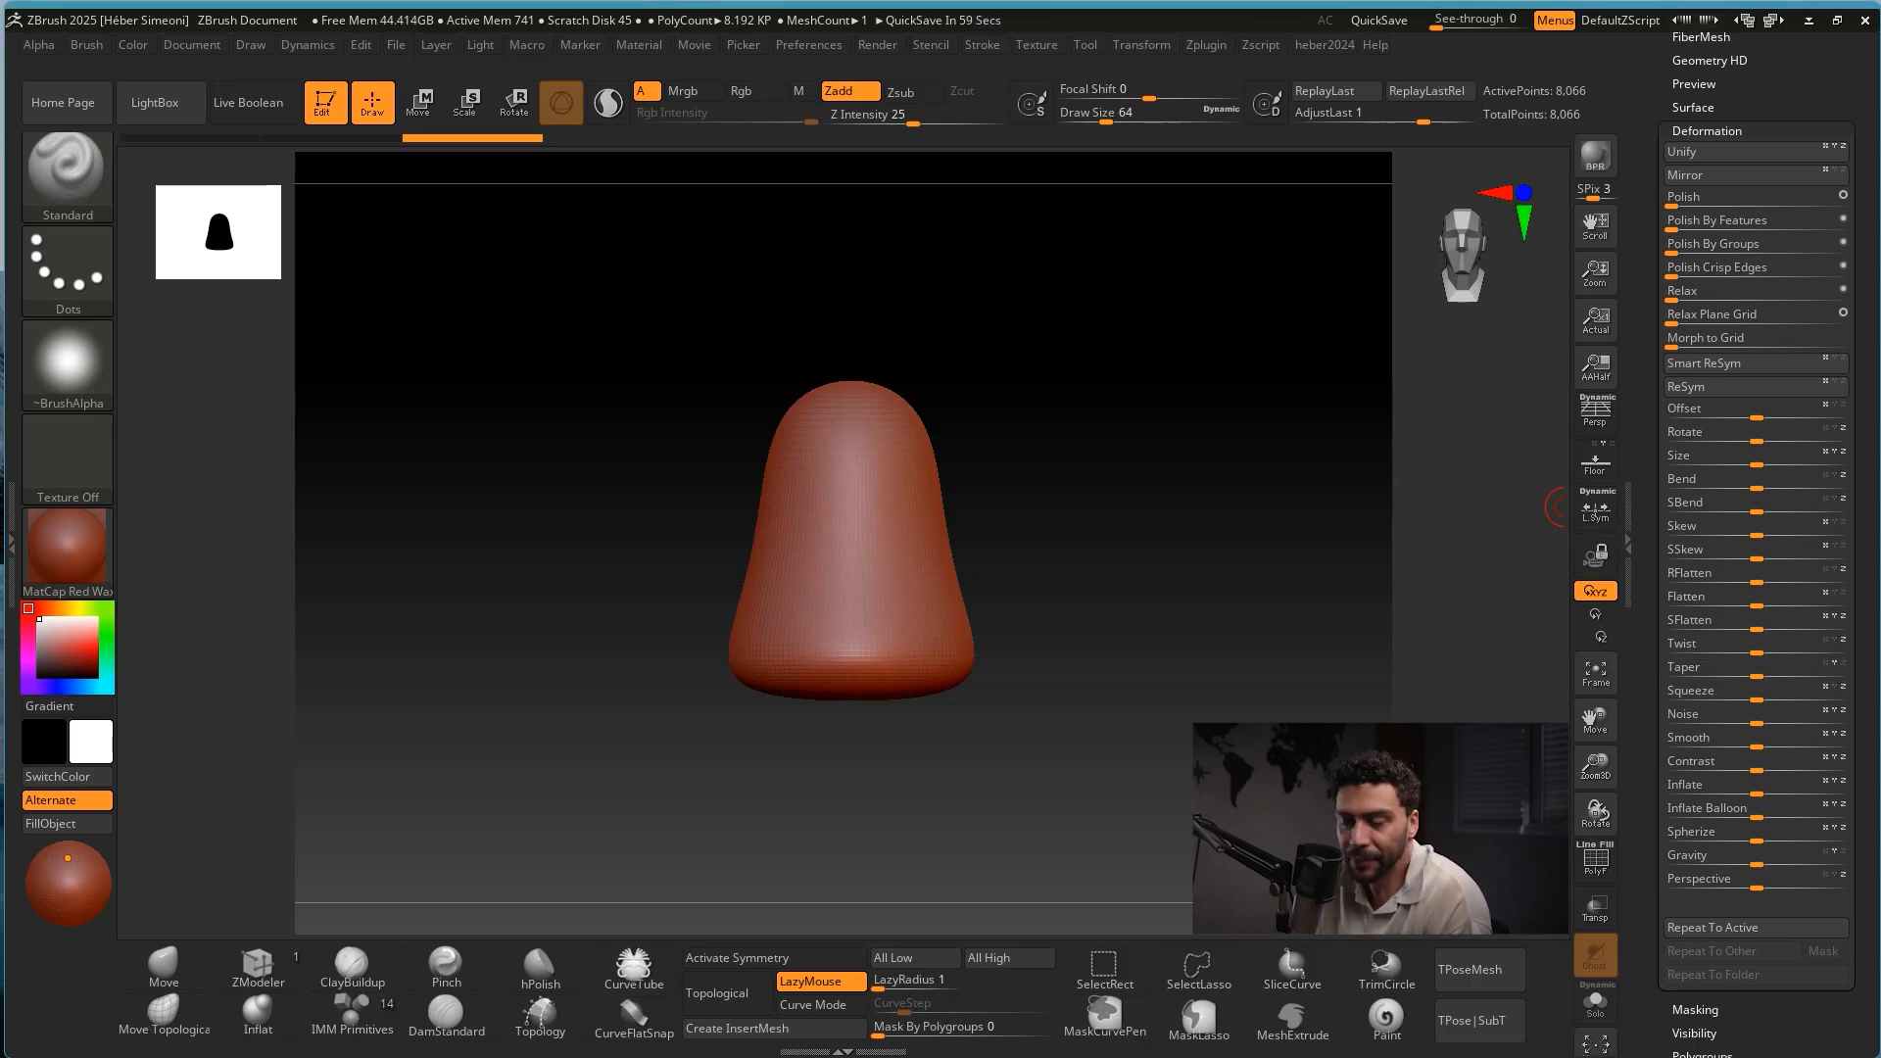
drag(1757, 676, 1680, 675)
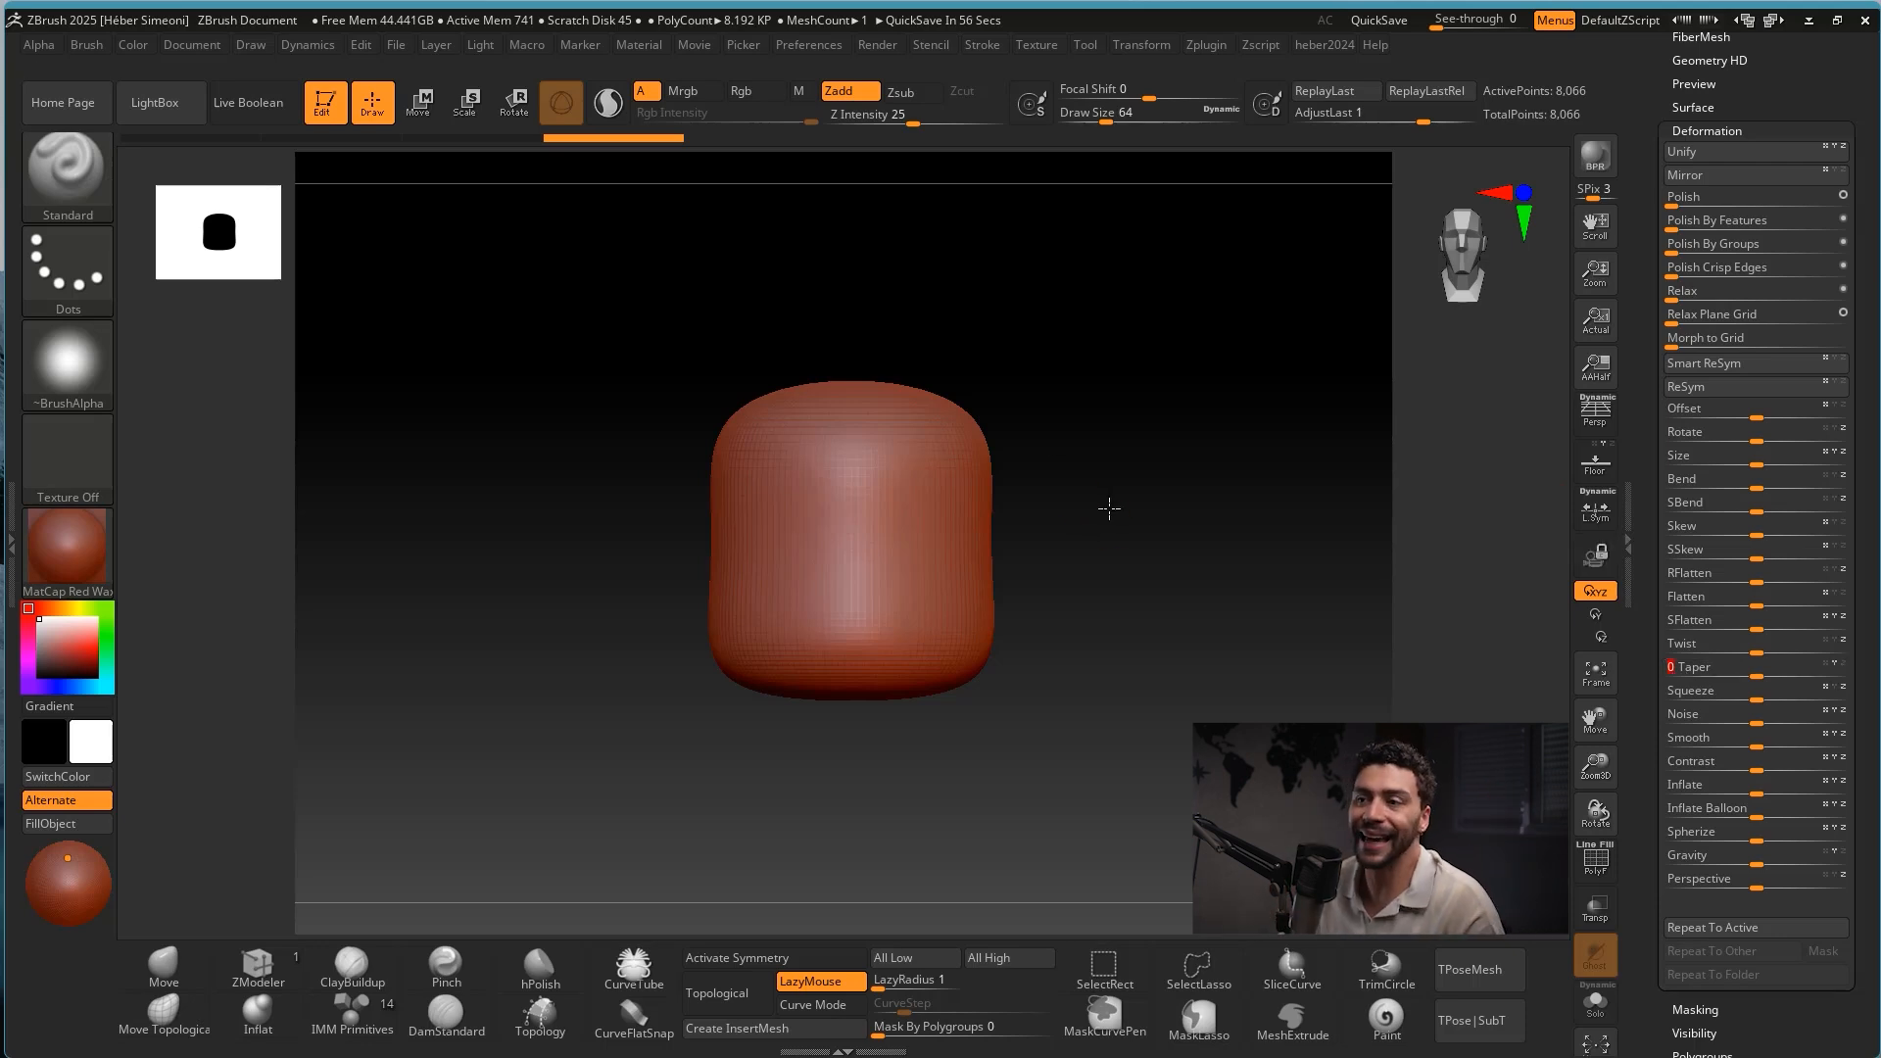
Show the transform gizmo on the shape, cycling through the Scale and Rotate modes and ending in Move mode.
drag(1106, 508, 1138, 487)
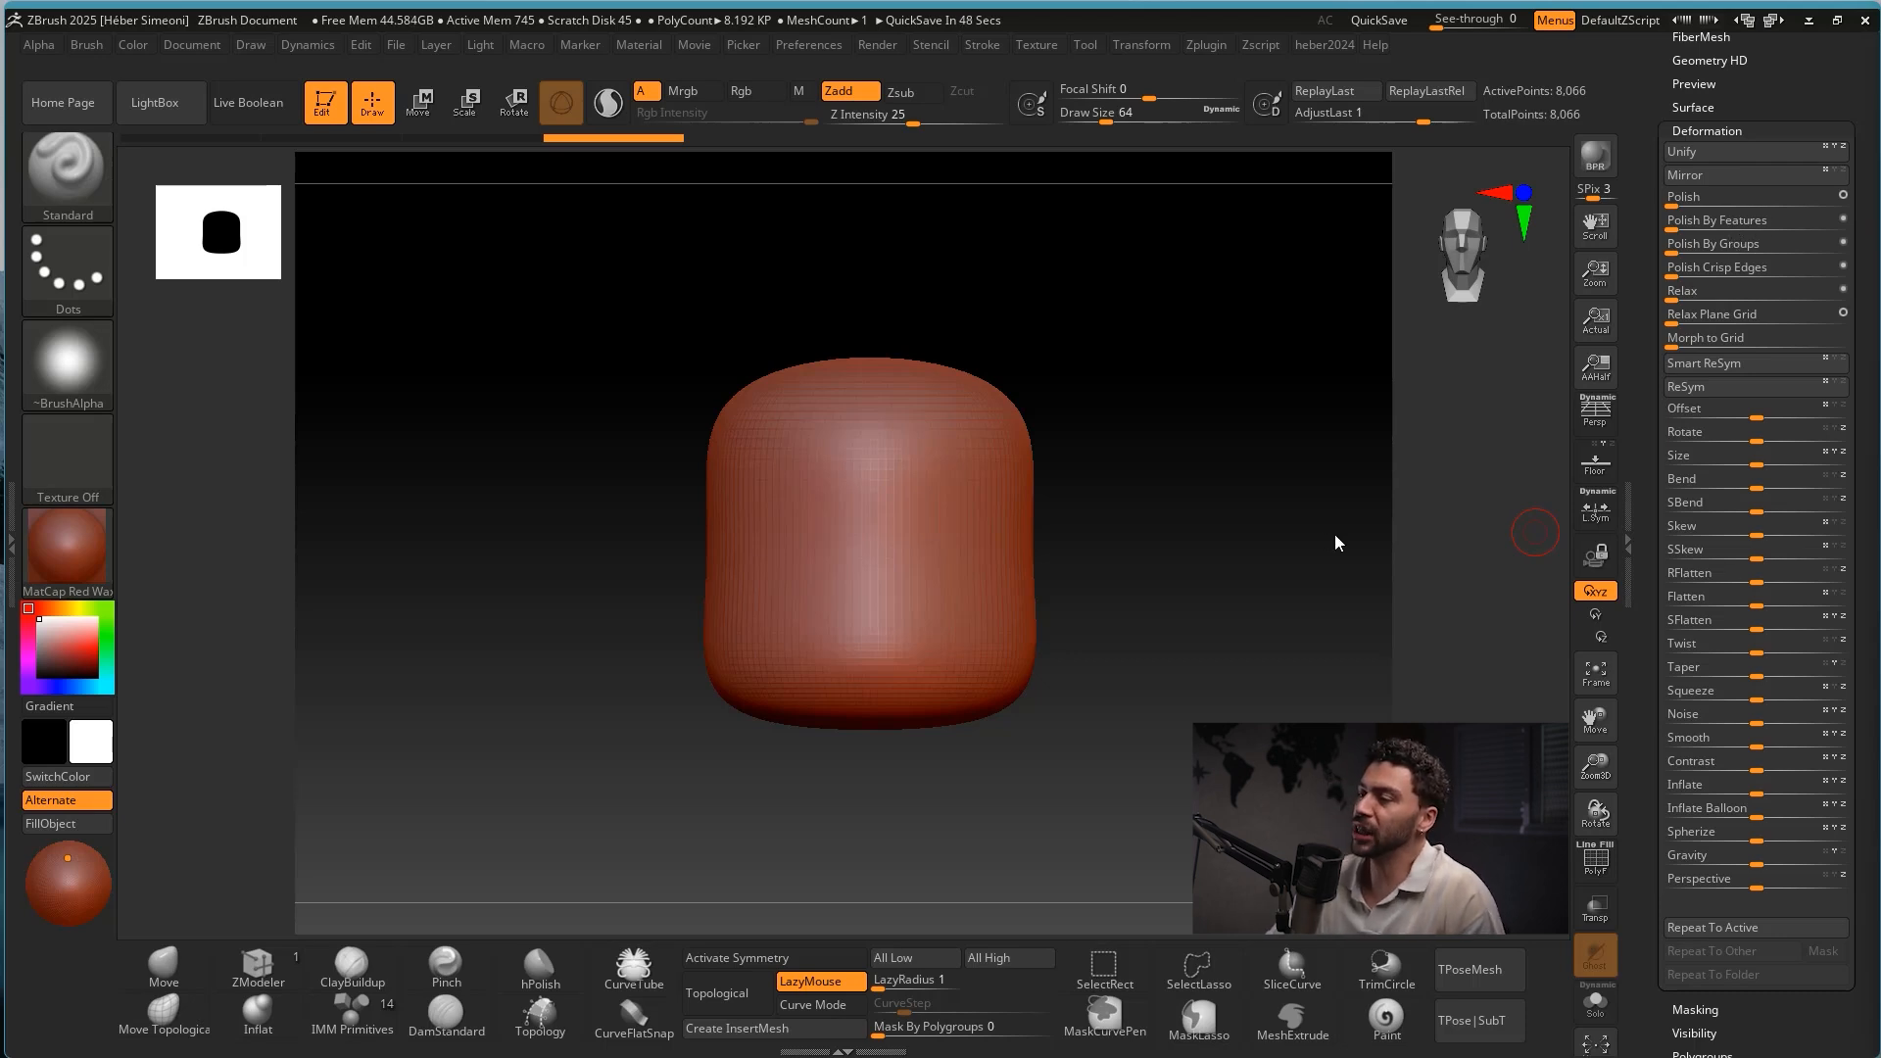
scroll(1782, 232, up, 3)
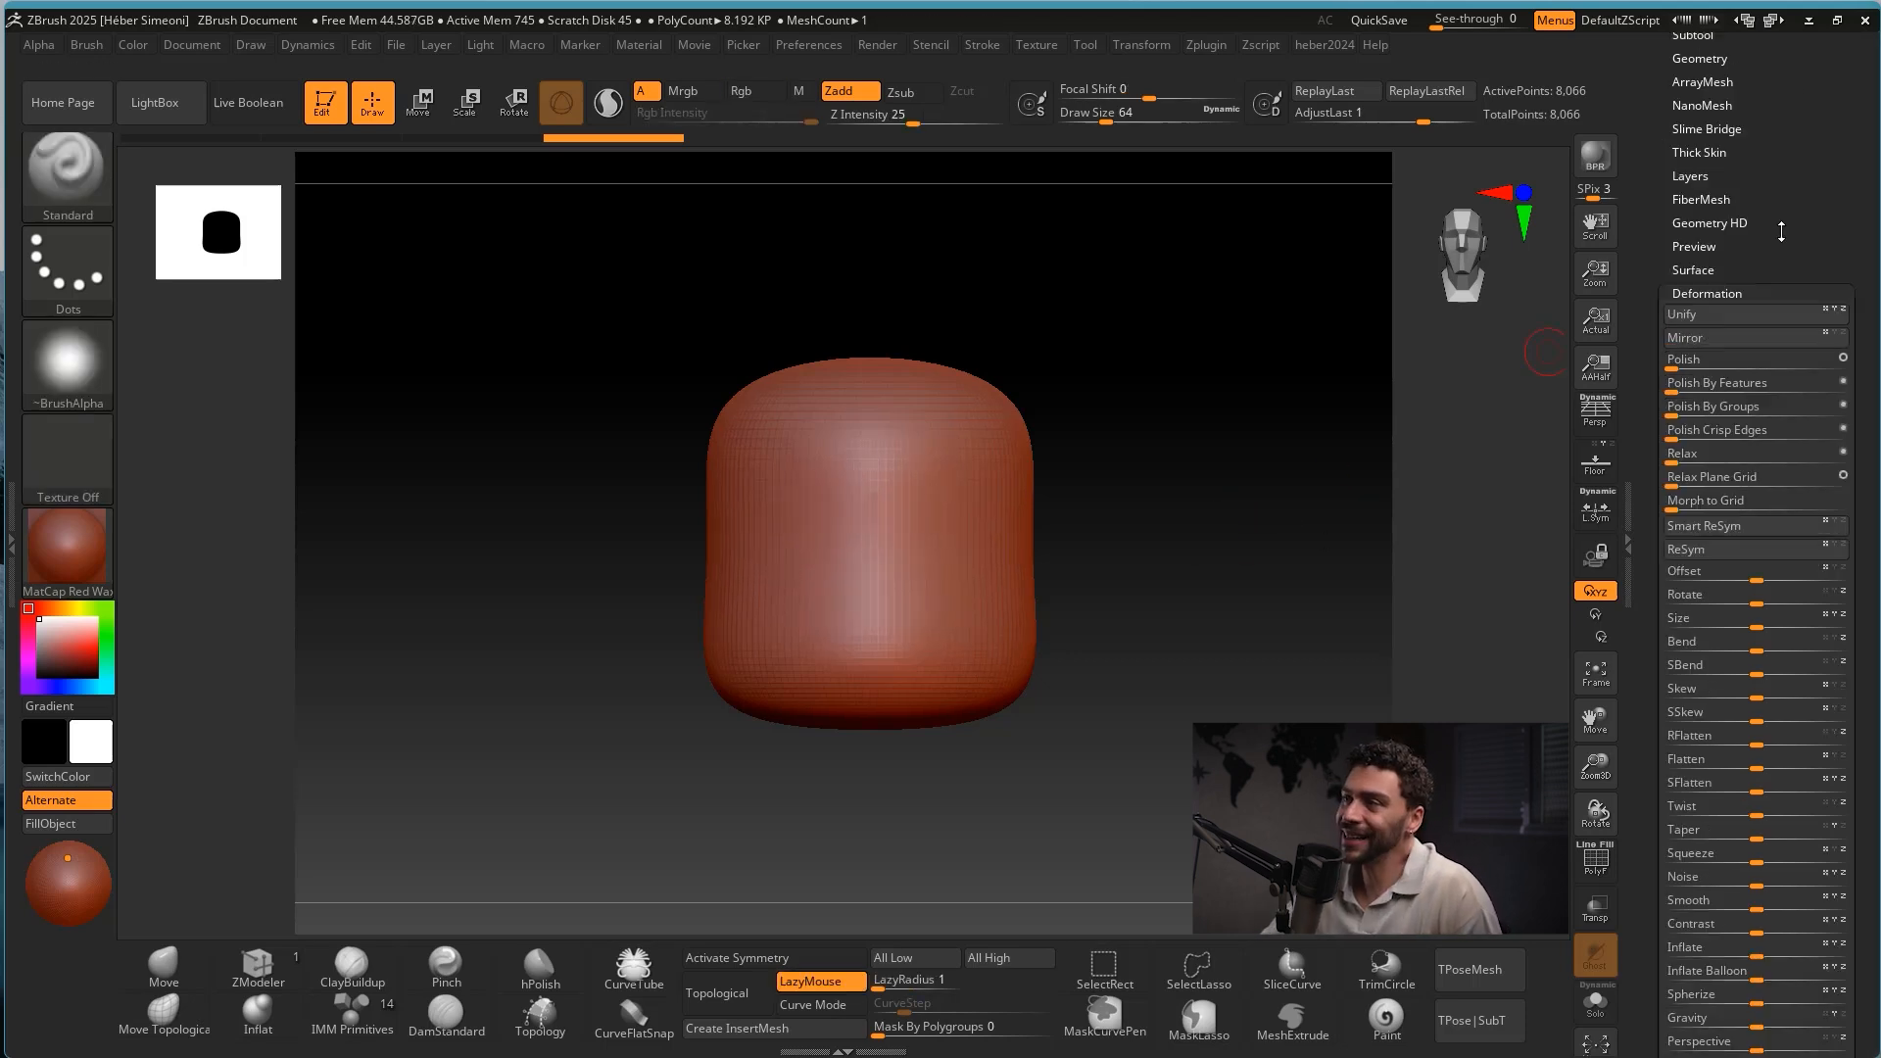
scroll(1781, 231, up, 8)
key(ctrl+shift)
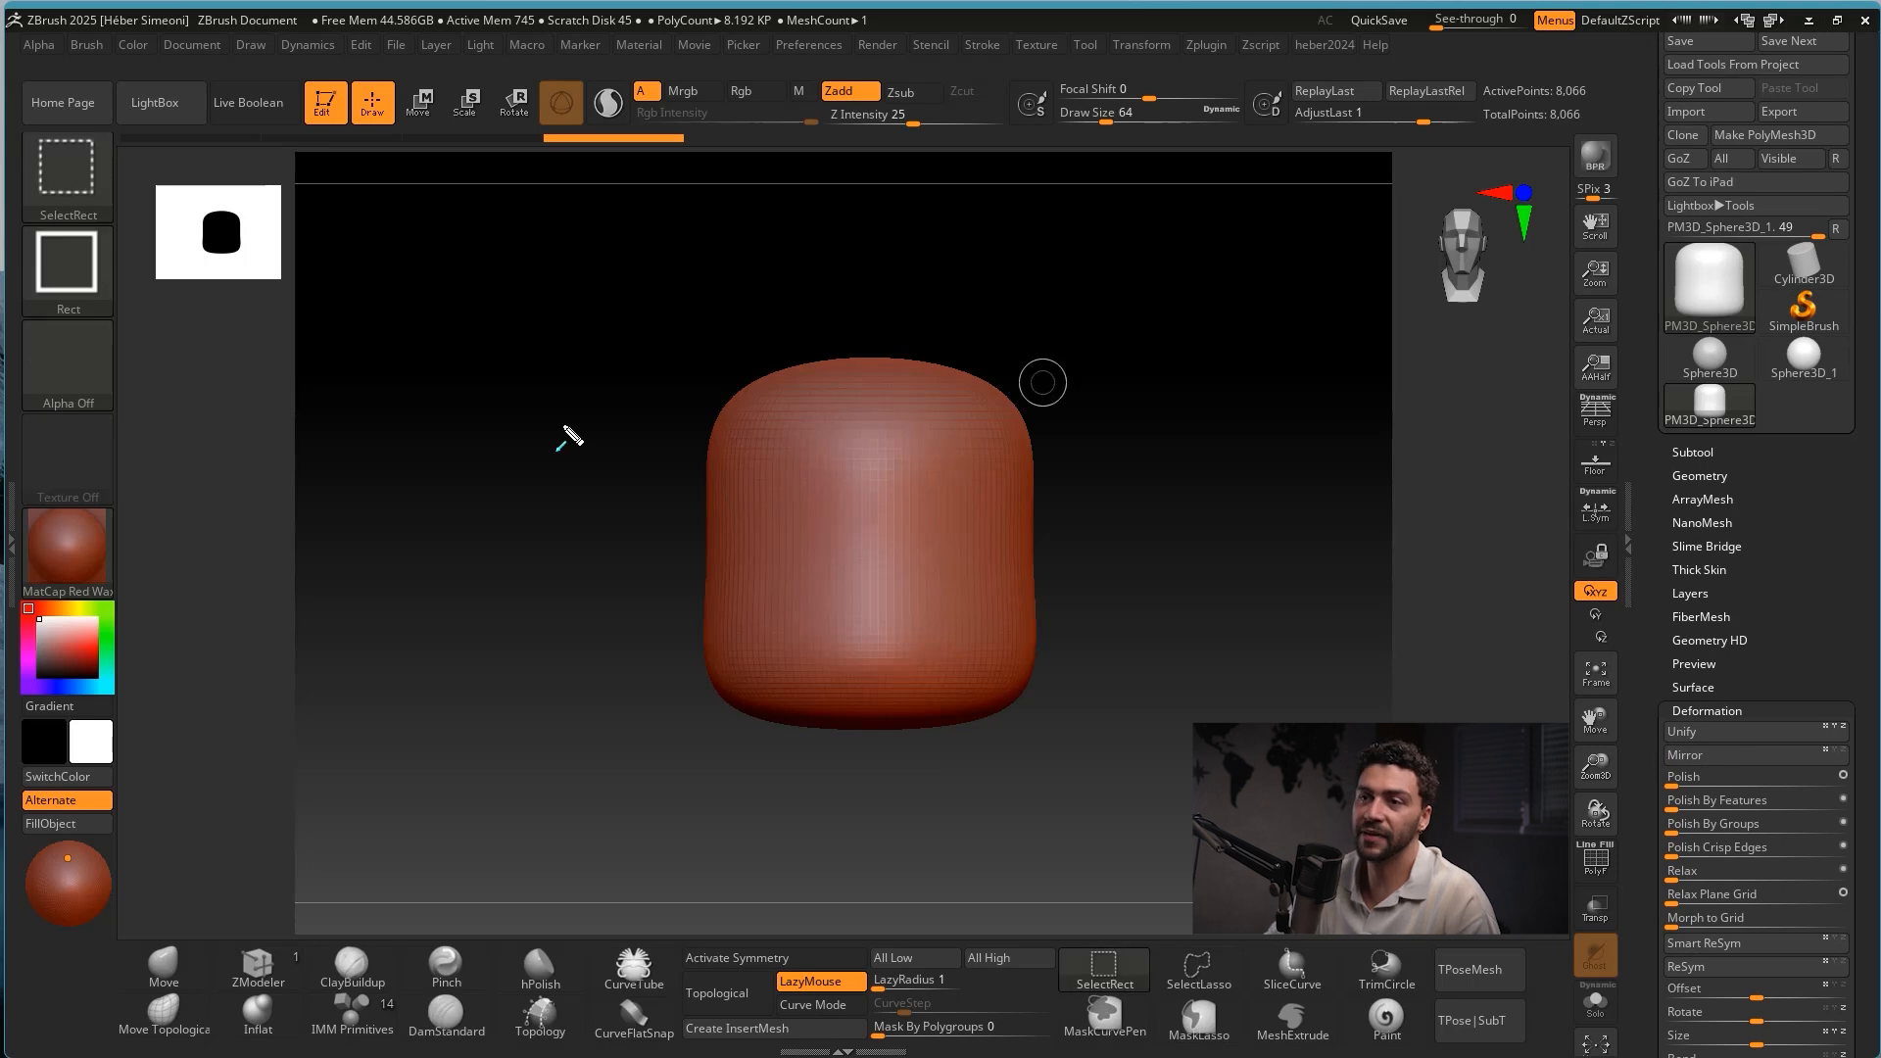
drag(458, 565, 417, 119)
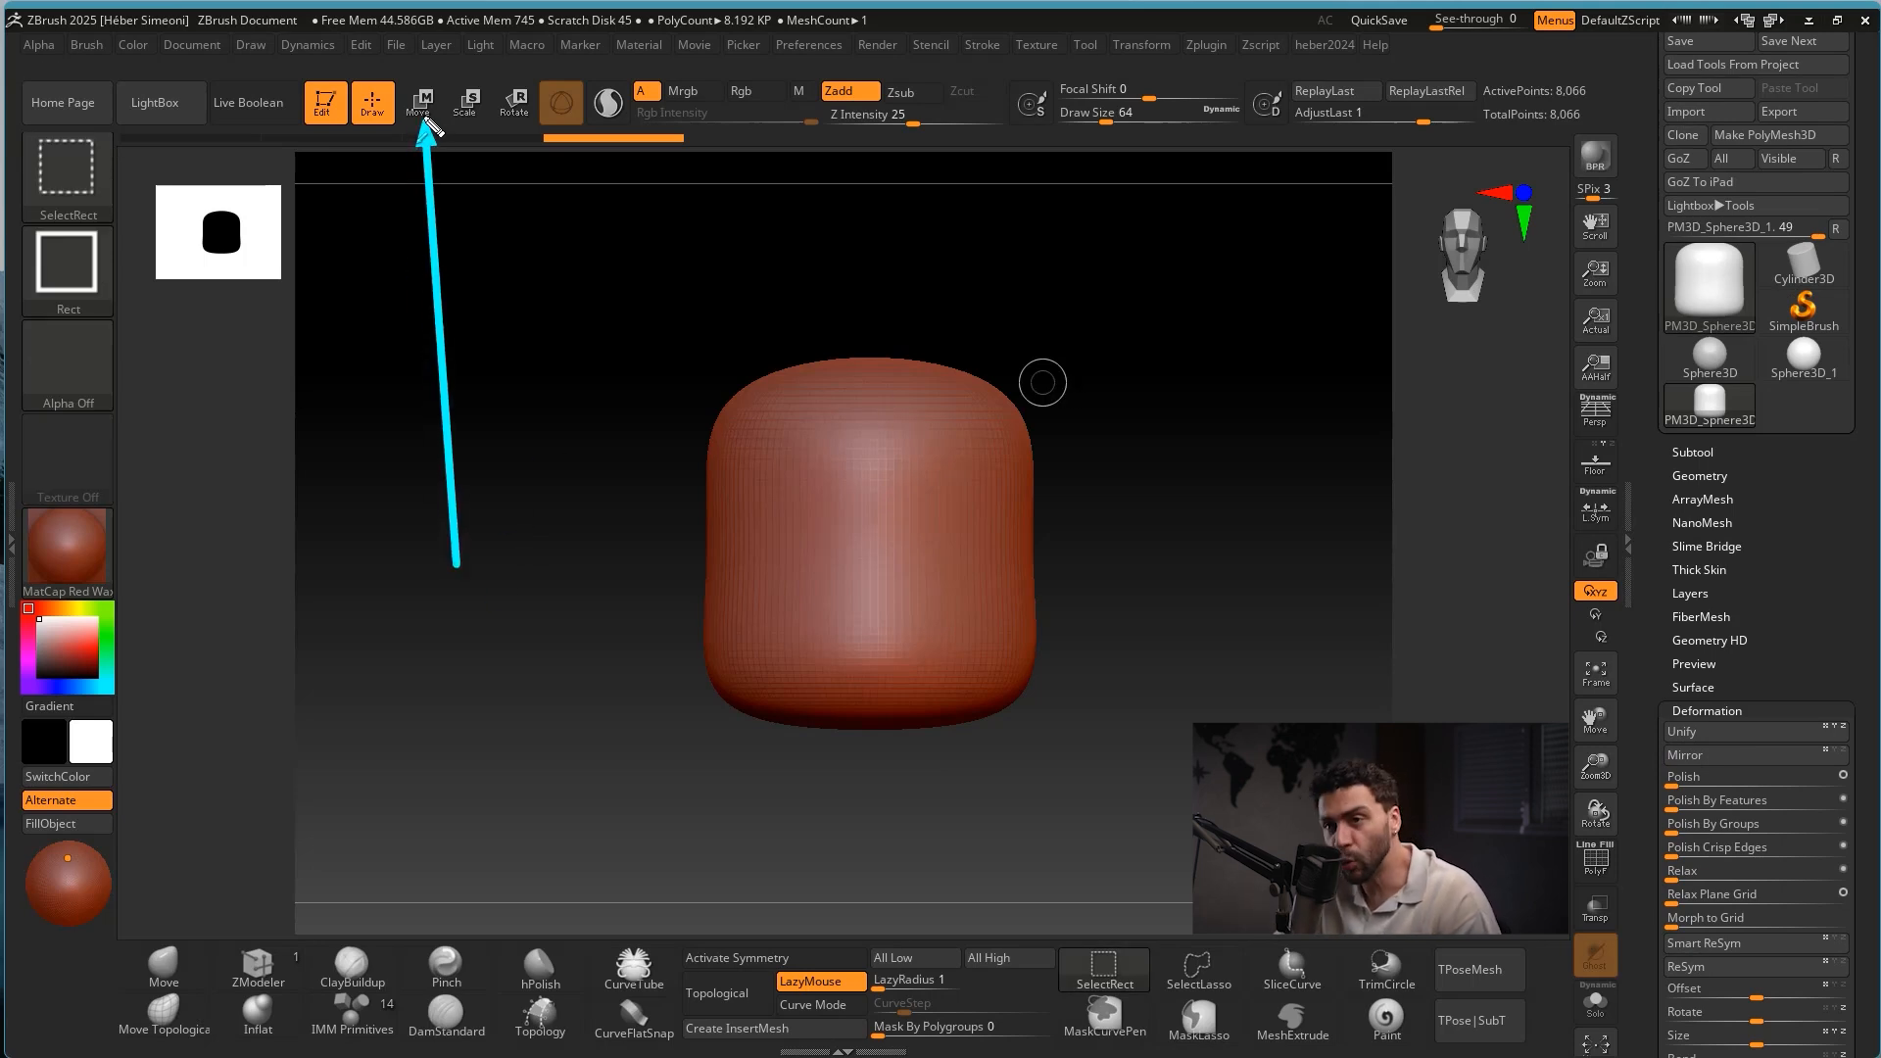
key(Escape)
click(418, 110)
click(465, 104)
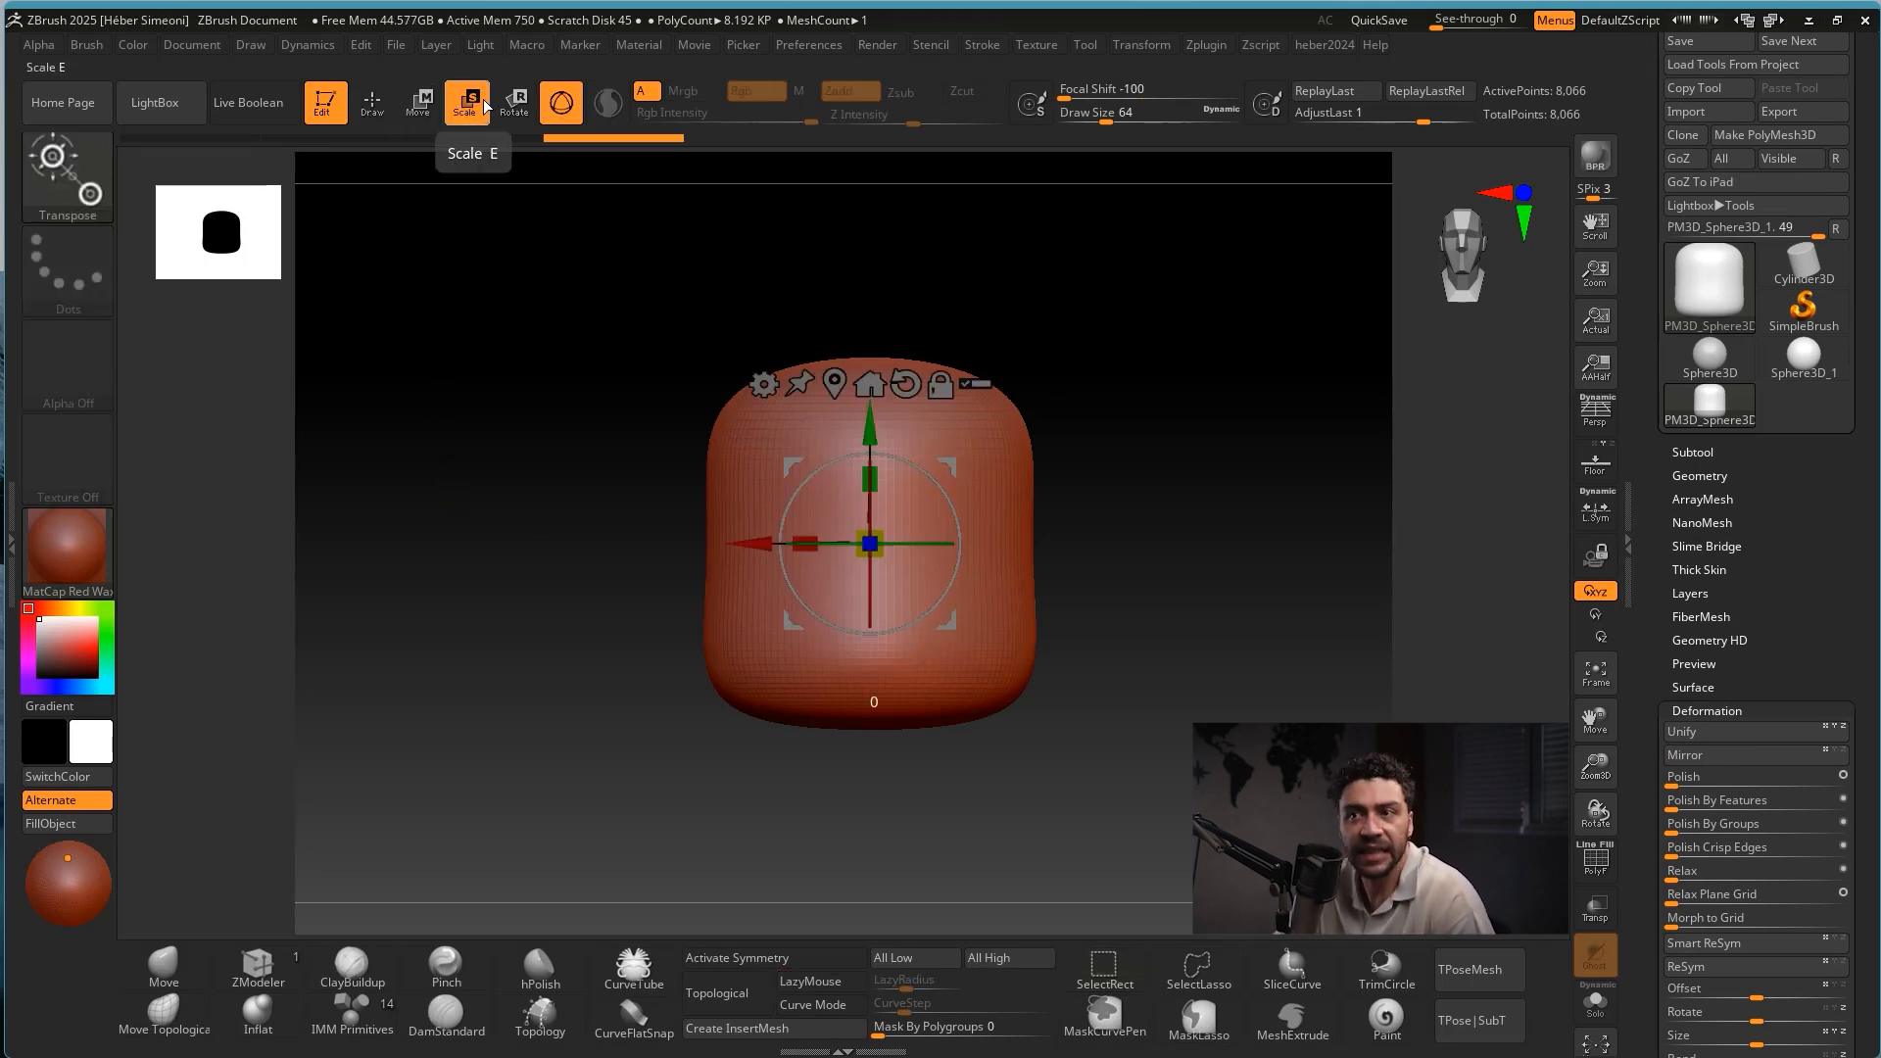
click(510, 106)
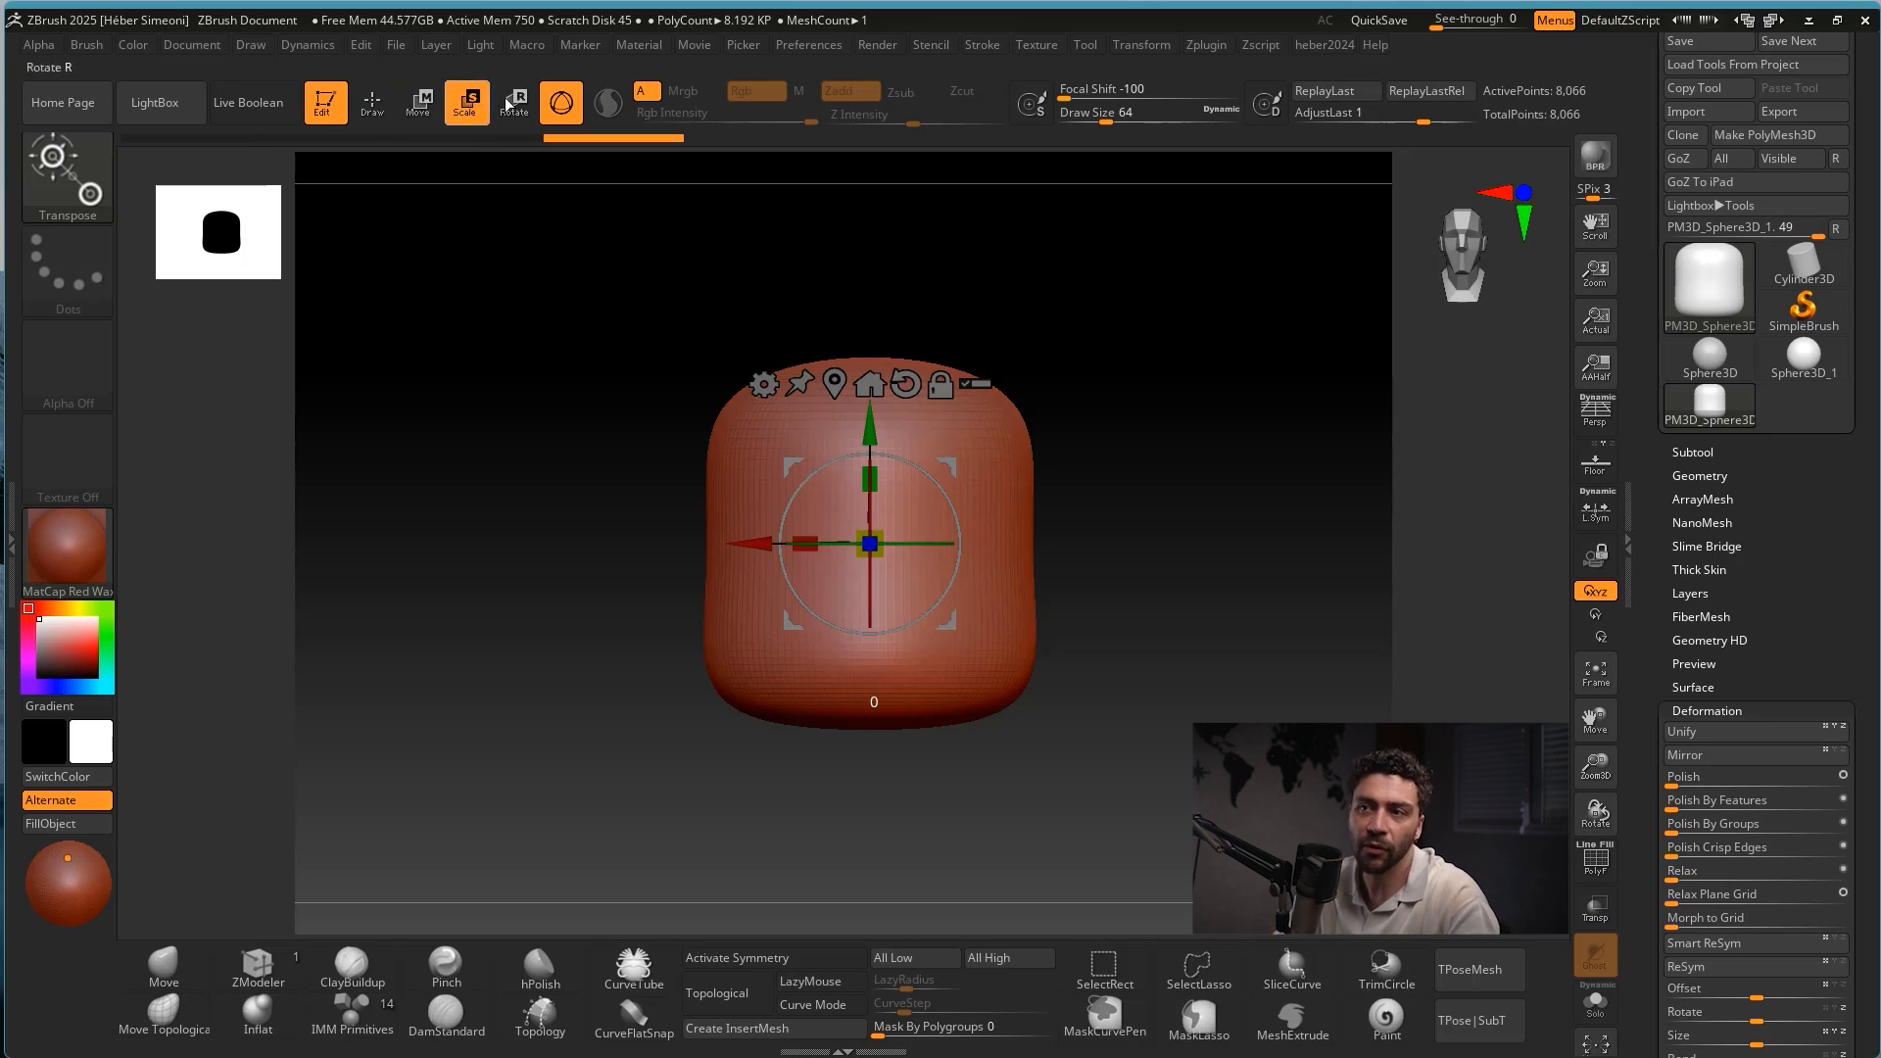
click(452, 108)
click(419, 105)
mouse_move(1114, 328)
mouse_down()
mouse_move(1071, 355)
mouse_move(946, 544)
mouse_up()
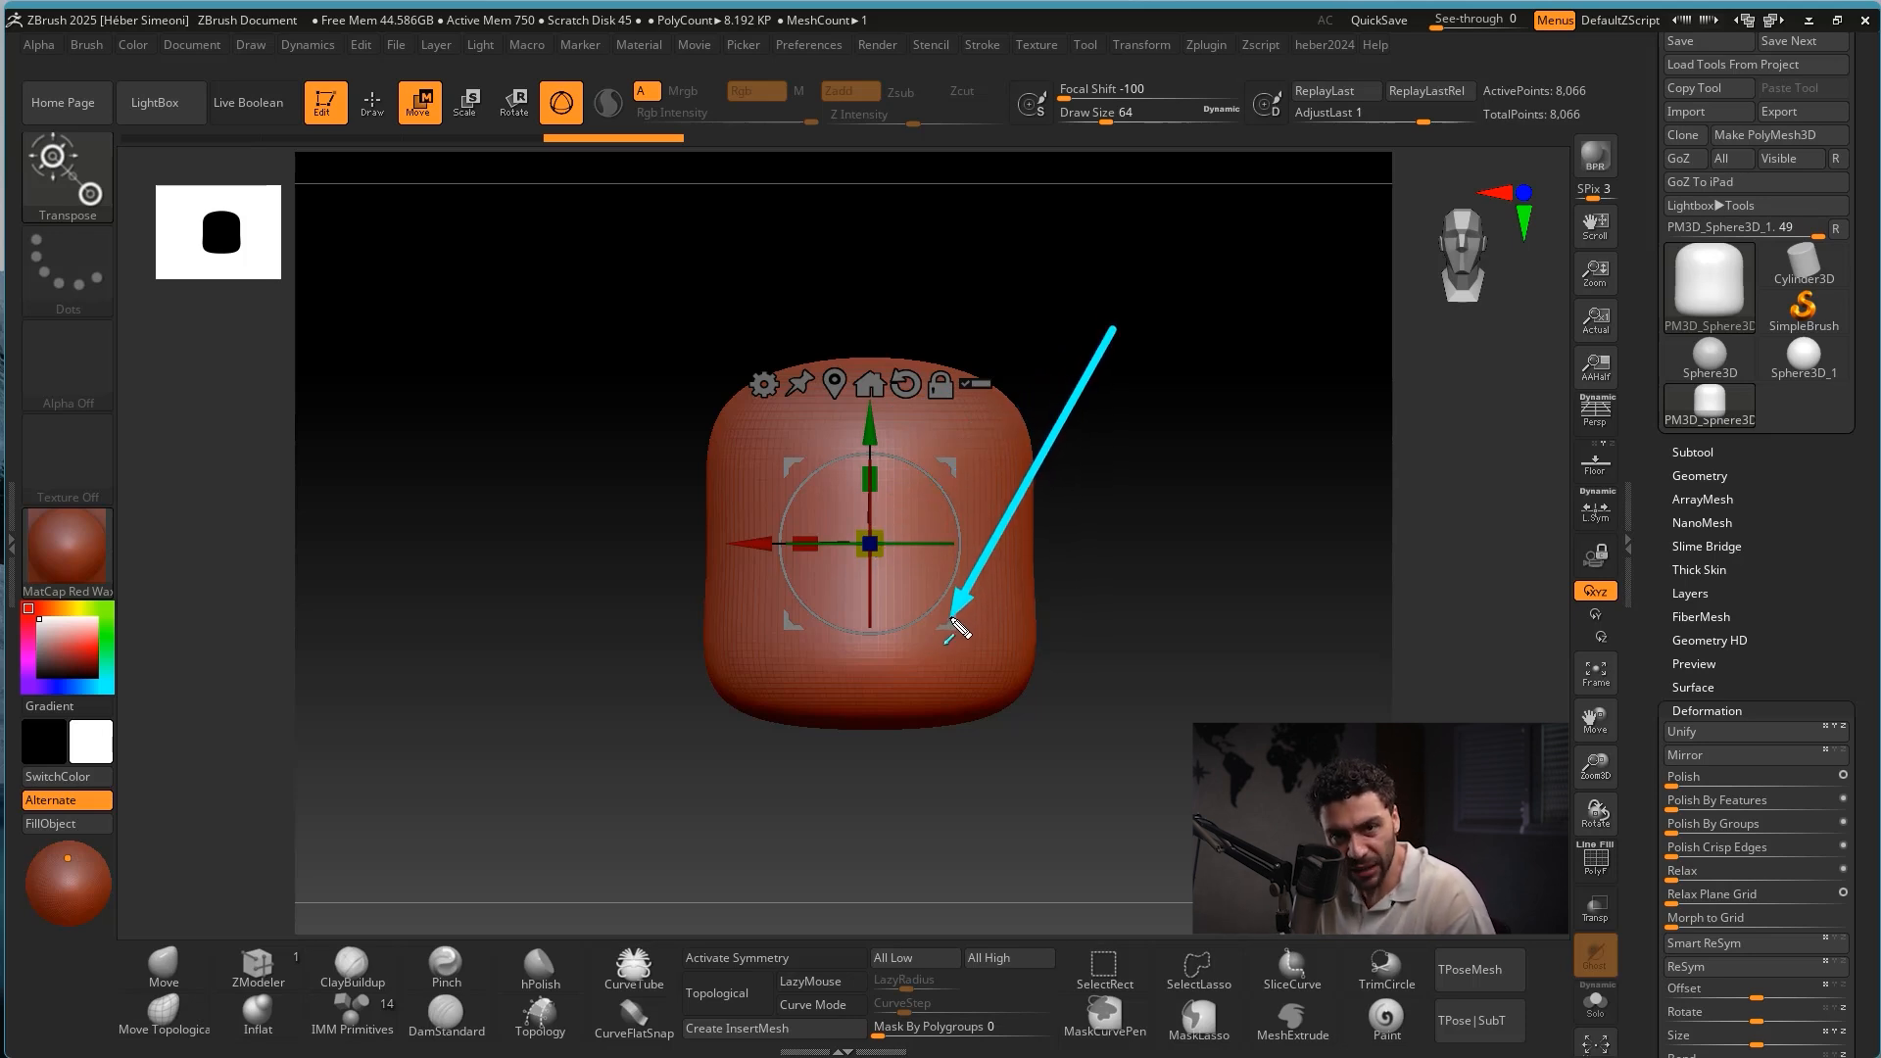
Try to duplicate the shape downward along the gizmo's Y axis, and undo the copy.
mouse_move(1159, 546)
alt+mouse_down()
mouse_move(1126, 504)
mouse_move(1149, 556)
alt+mouse_up()
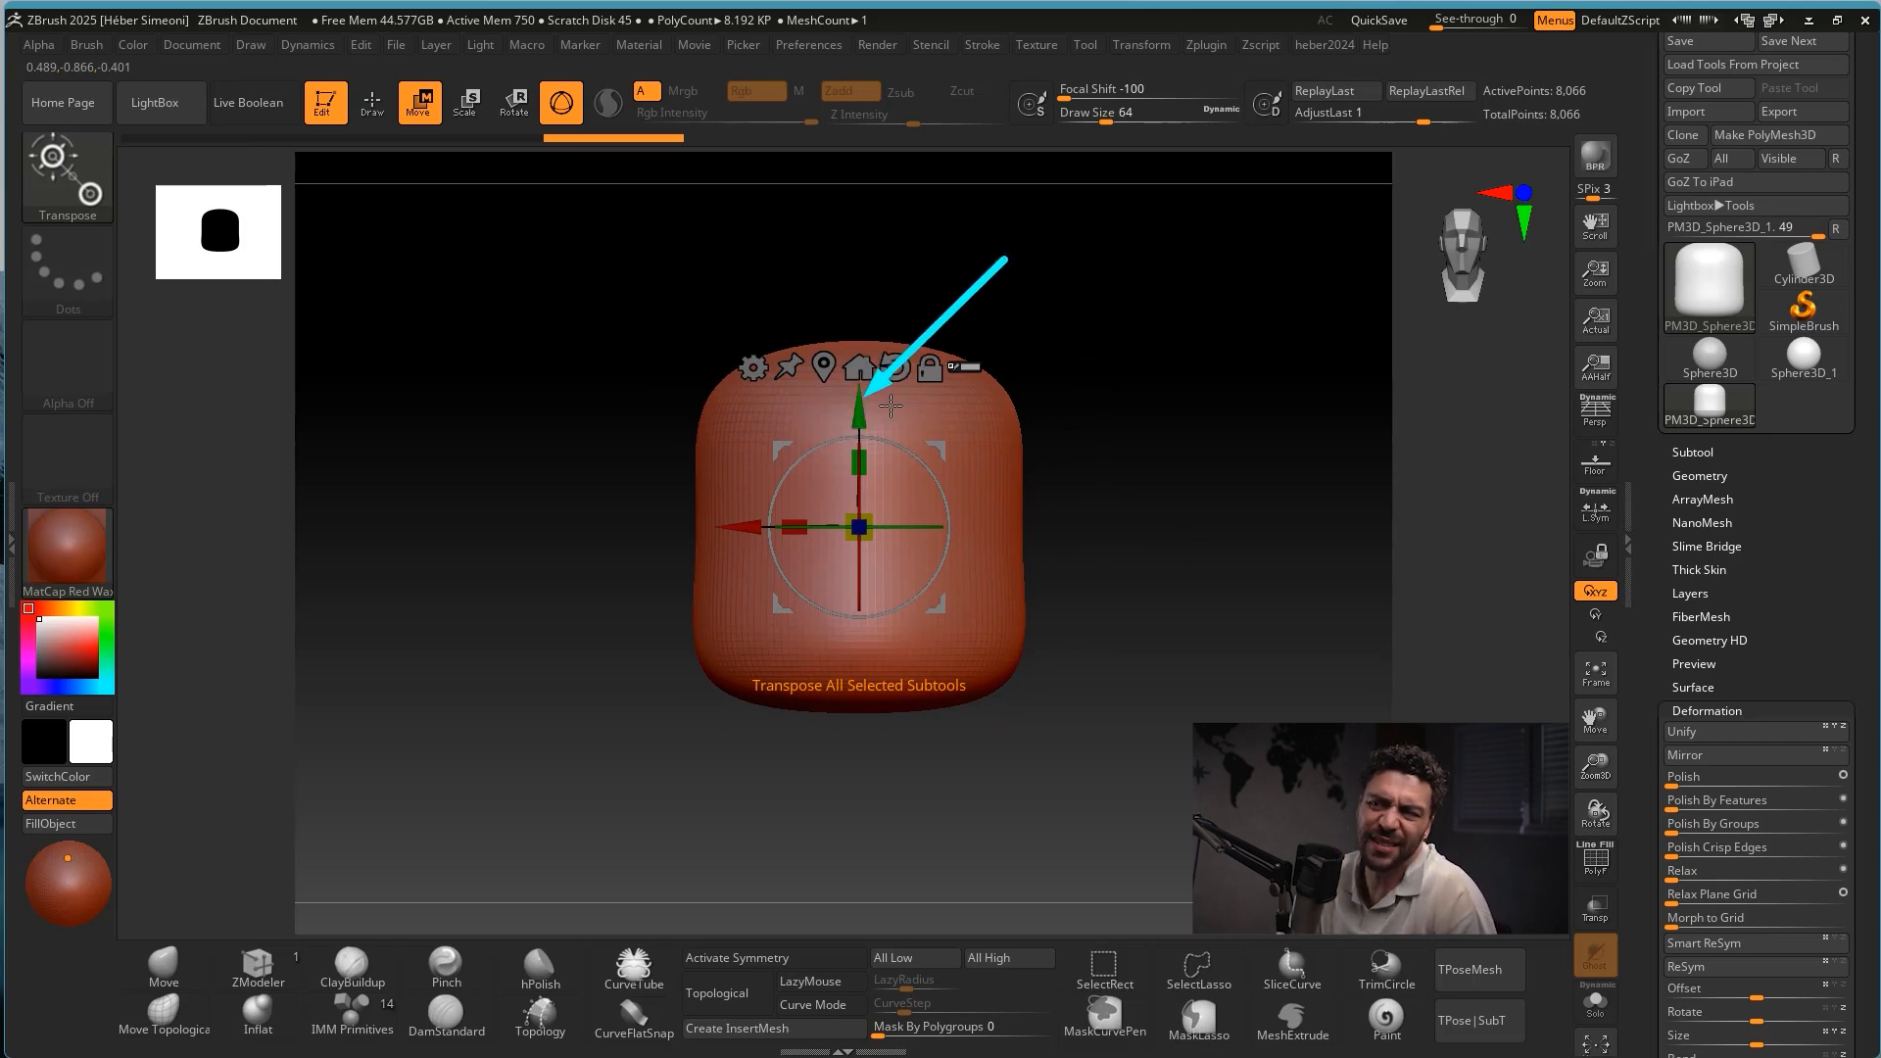
ctrl+drag(870, 420, 857, 656)
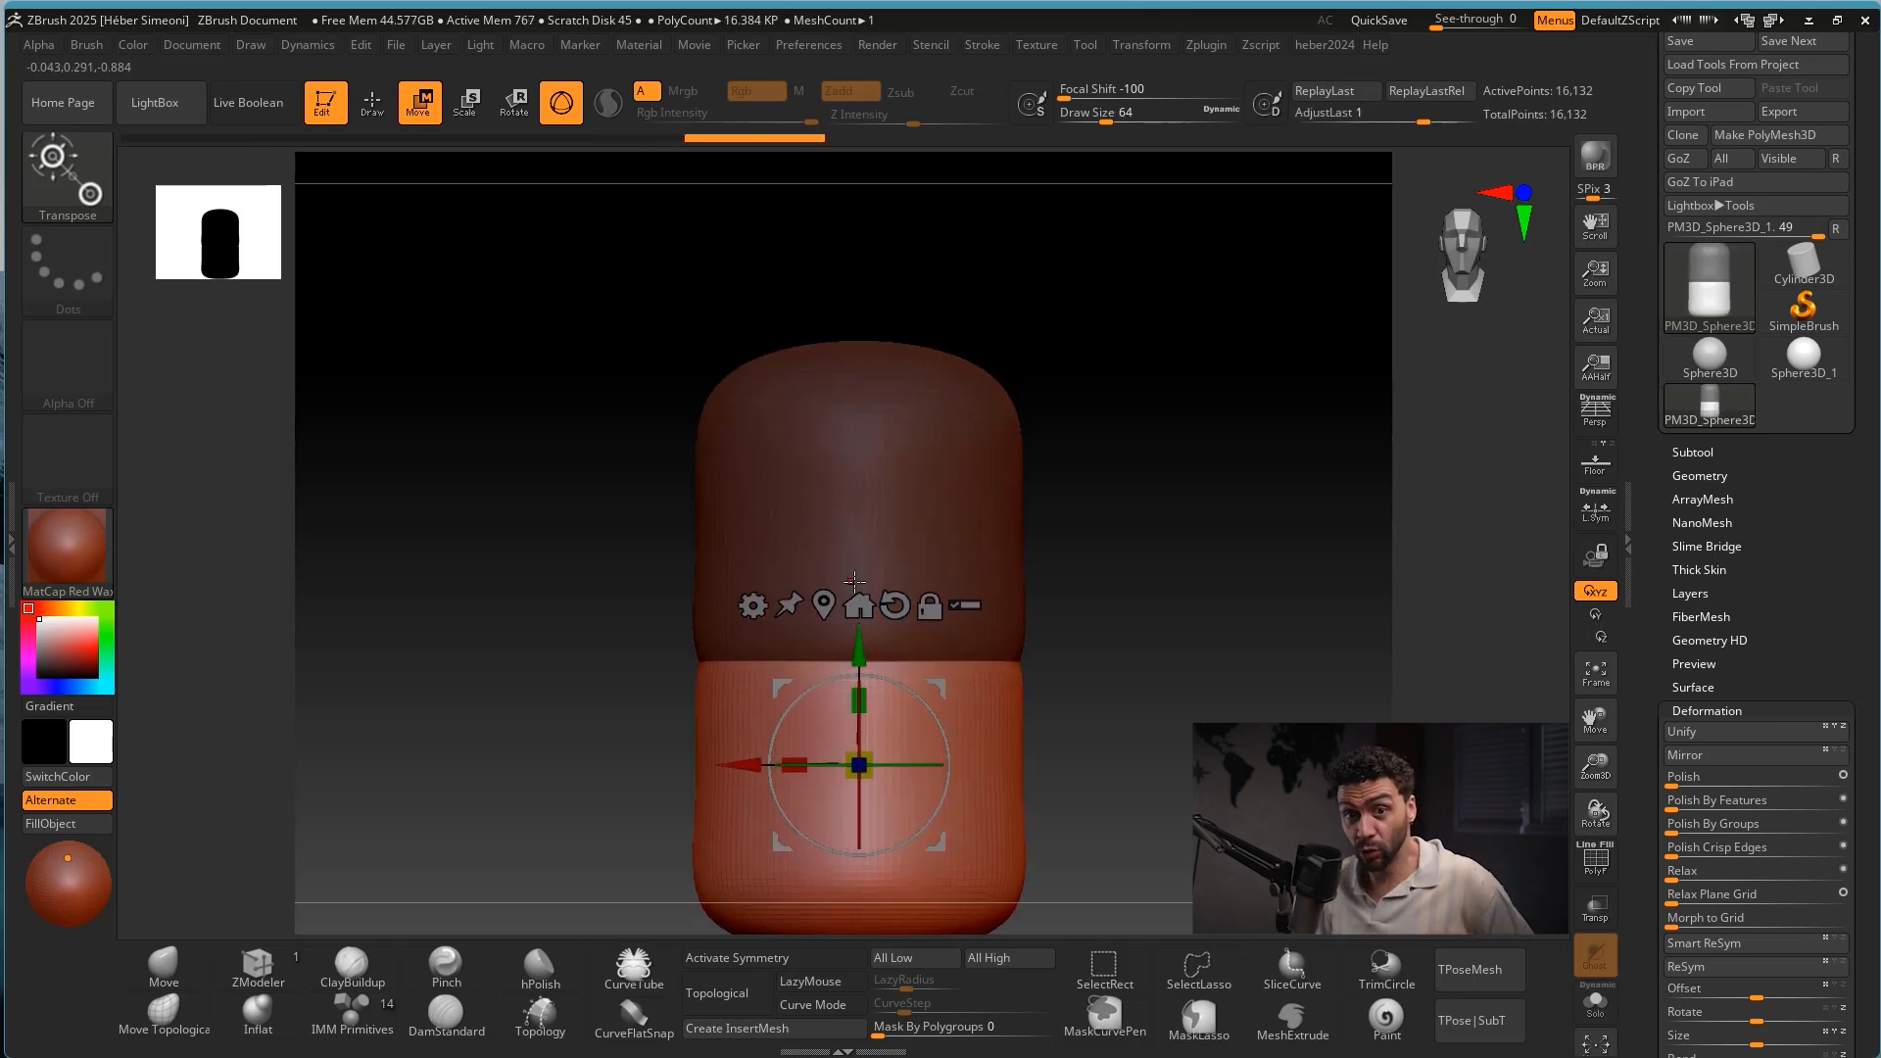
key(ctrl+z)
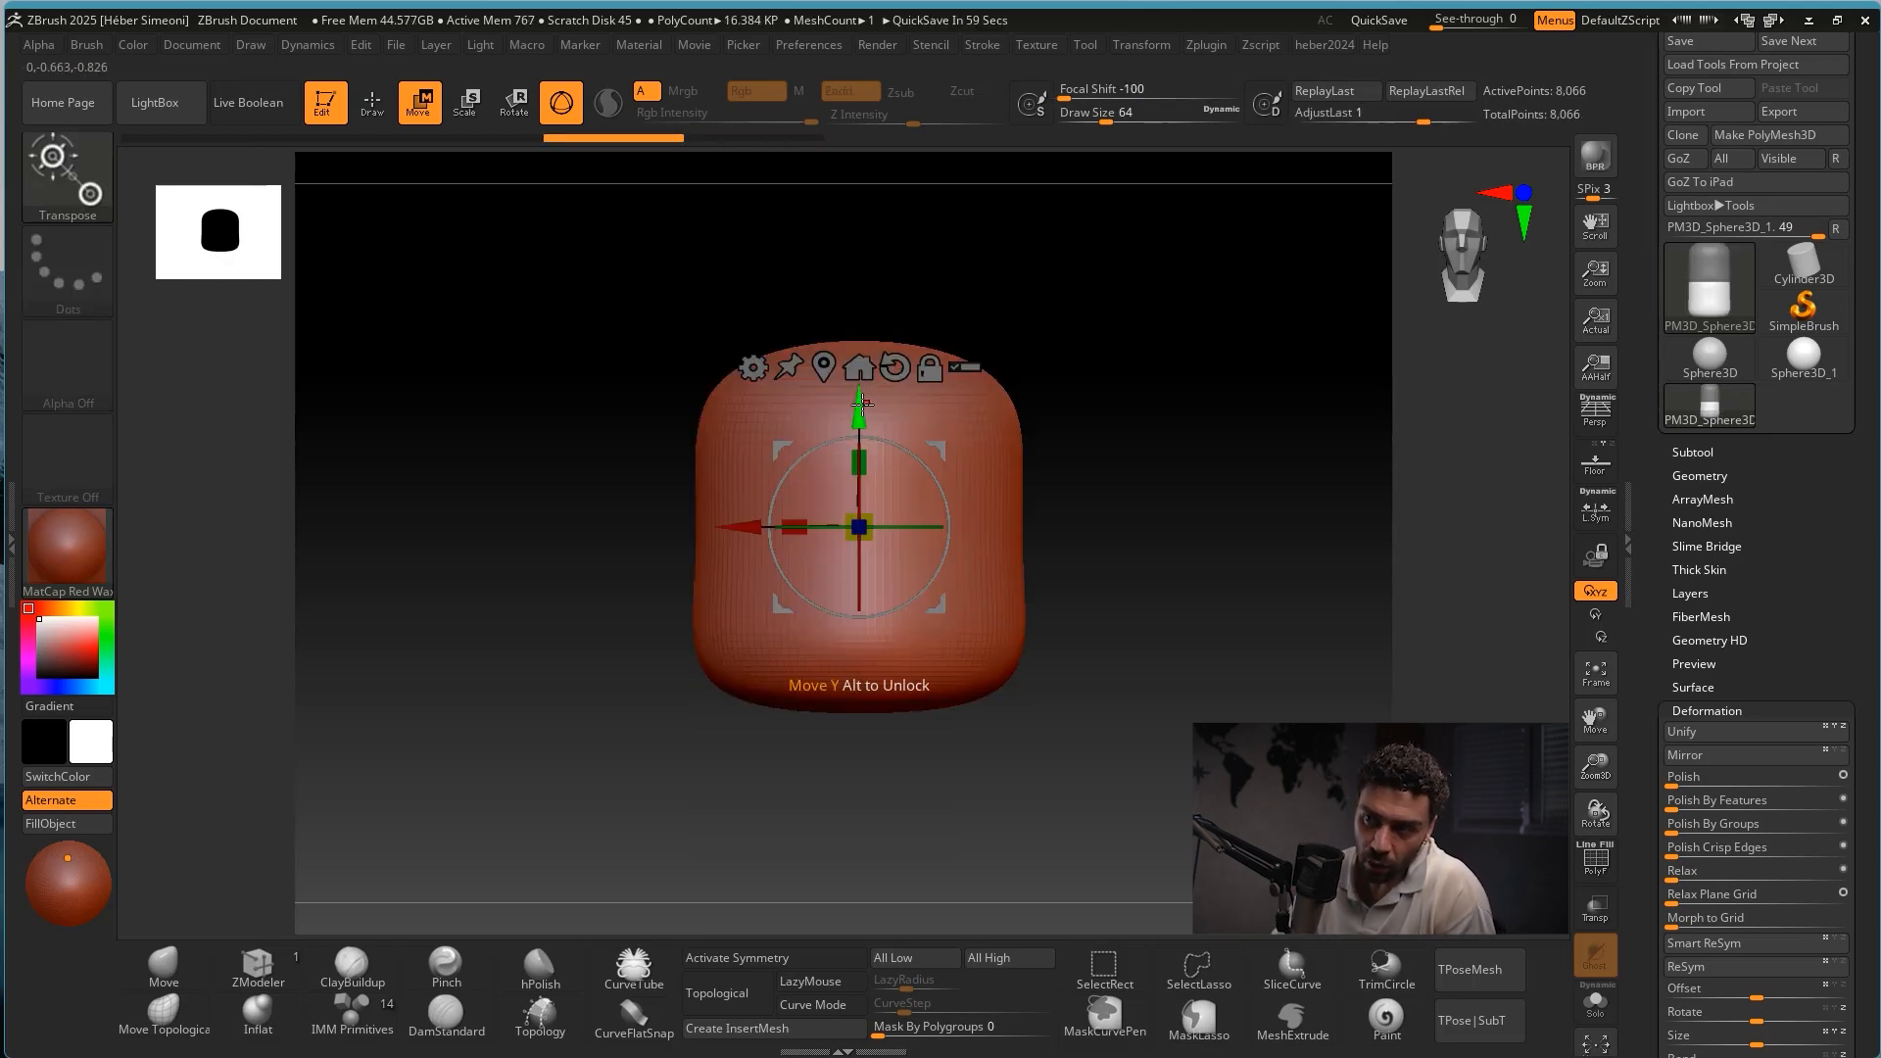
key(ctrl+z)
key(ctrl+z)
key(ctrl+z)
key(ctrl+z)
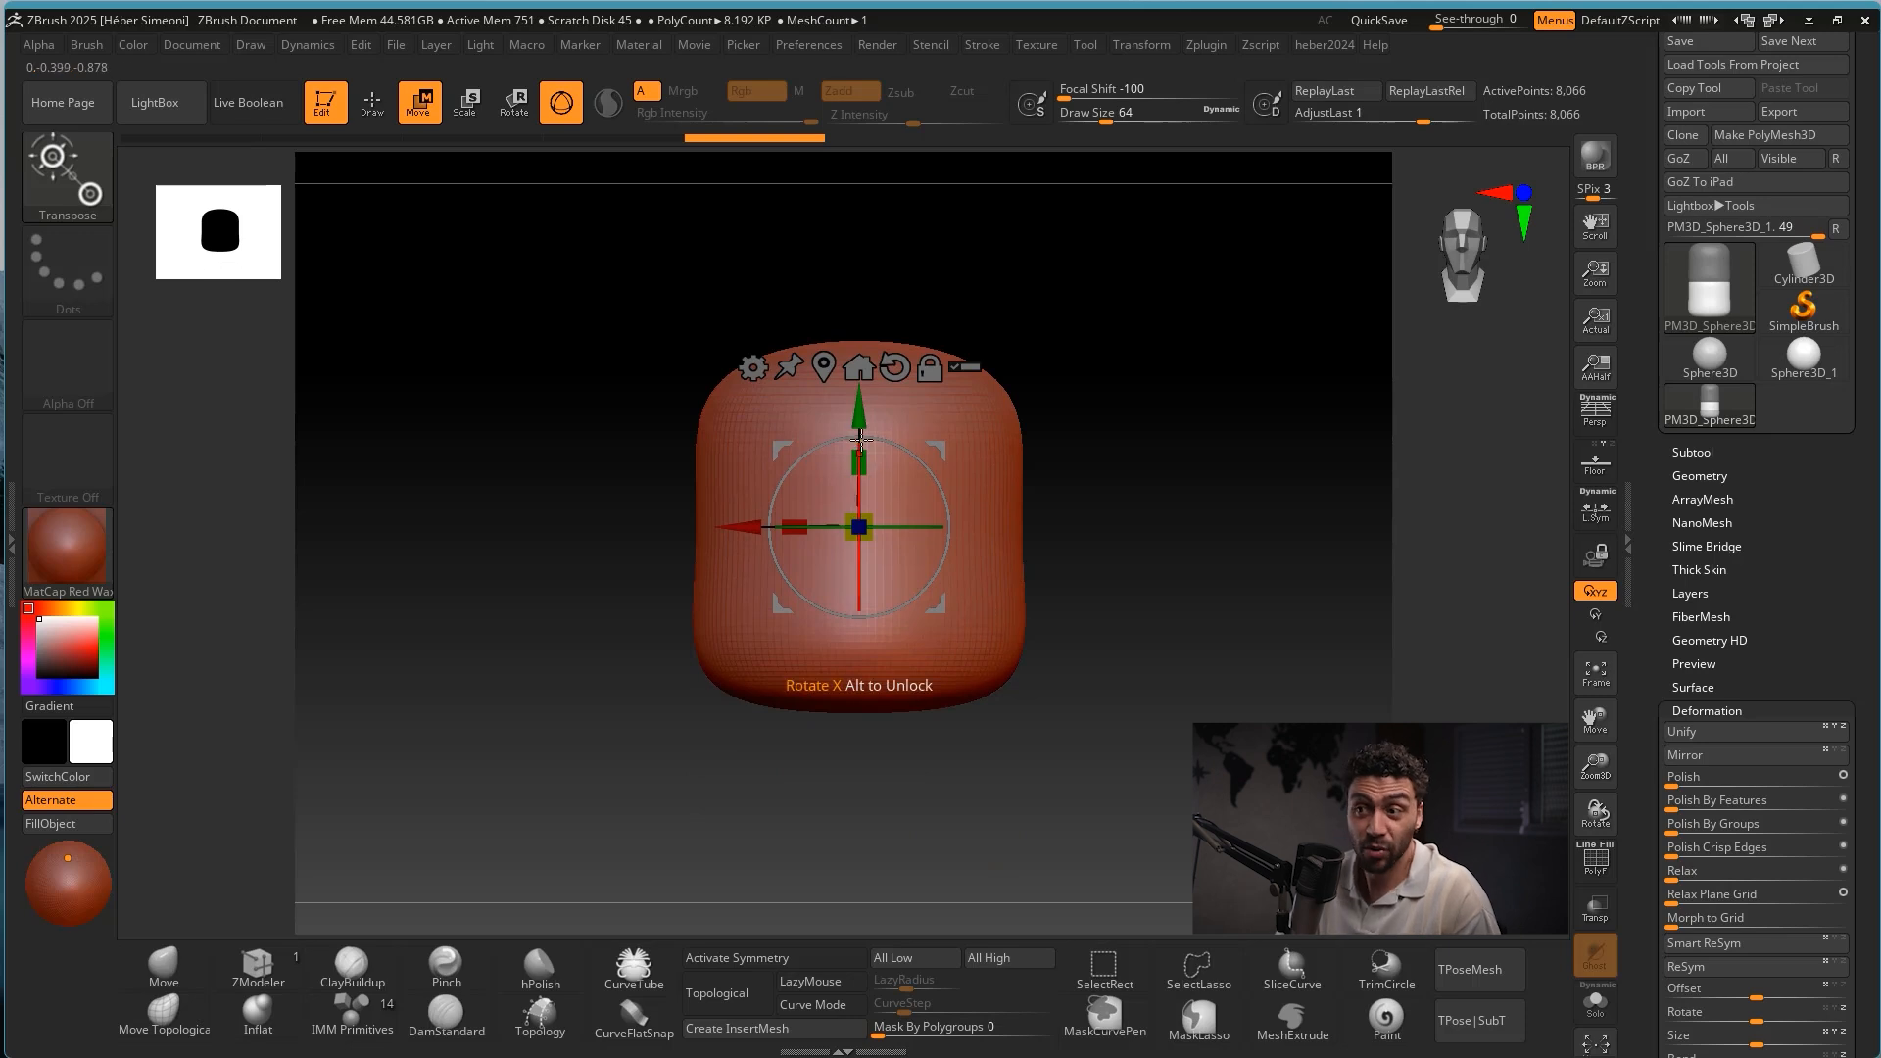
Restore the undone copy below the original shape and replace it with a PolyCylinder primitive.
key(ctrl+shift+z)
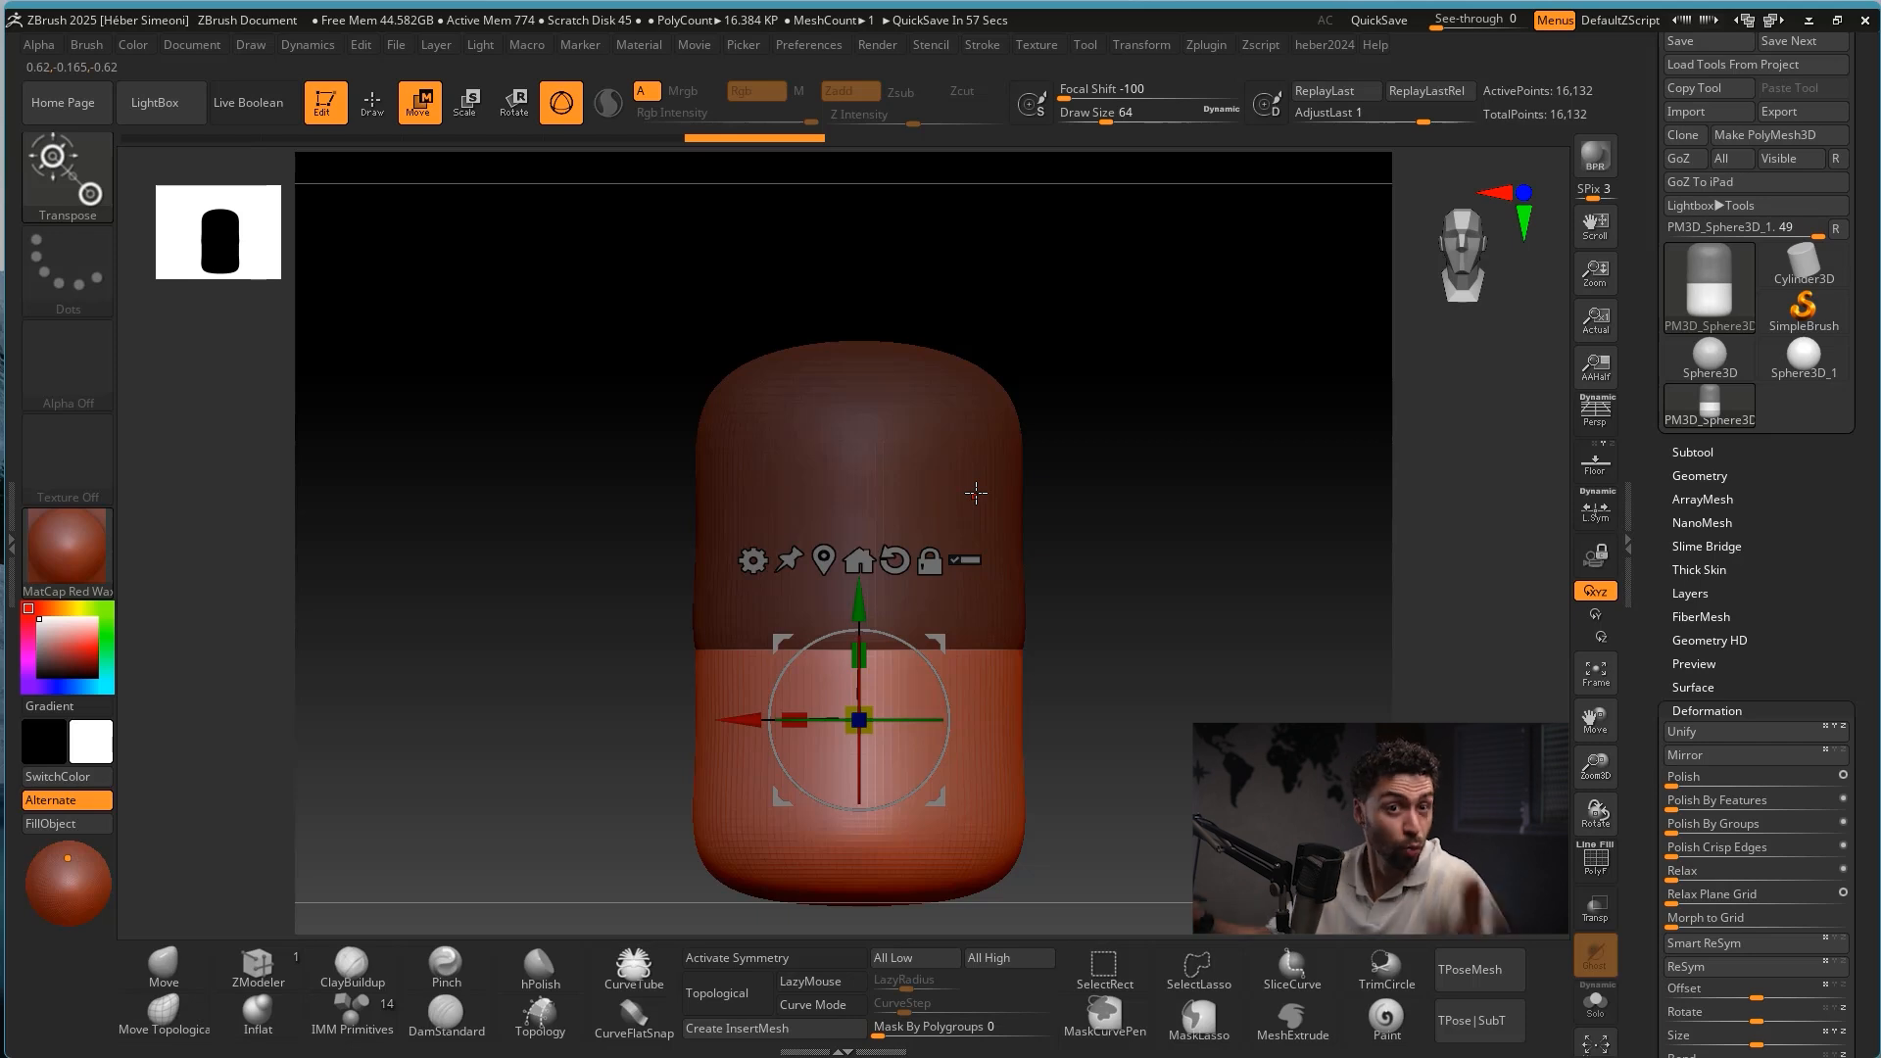
drag(847, 368, 759, 570)
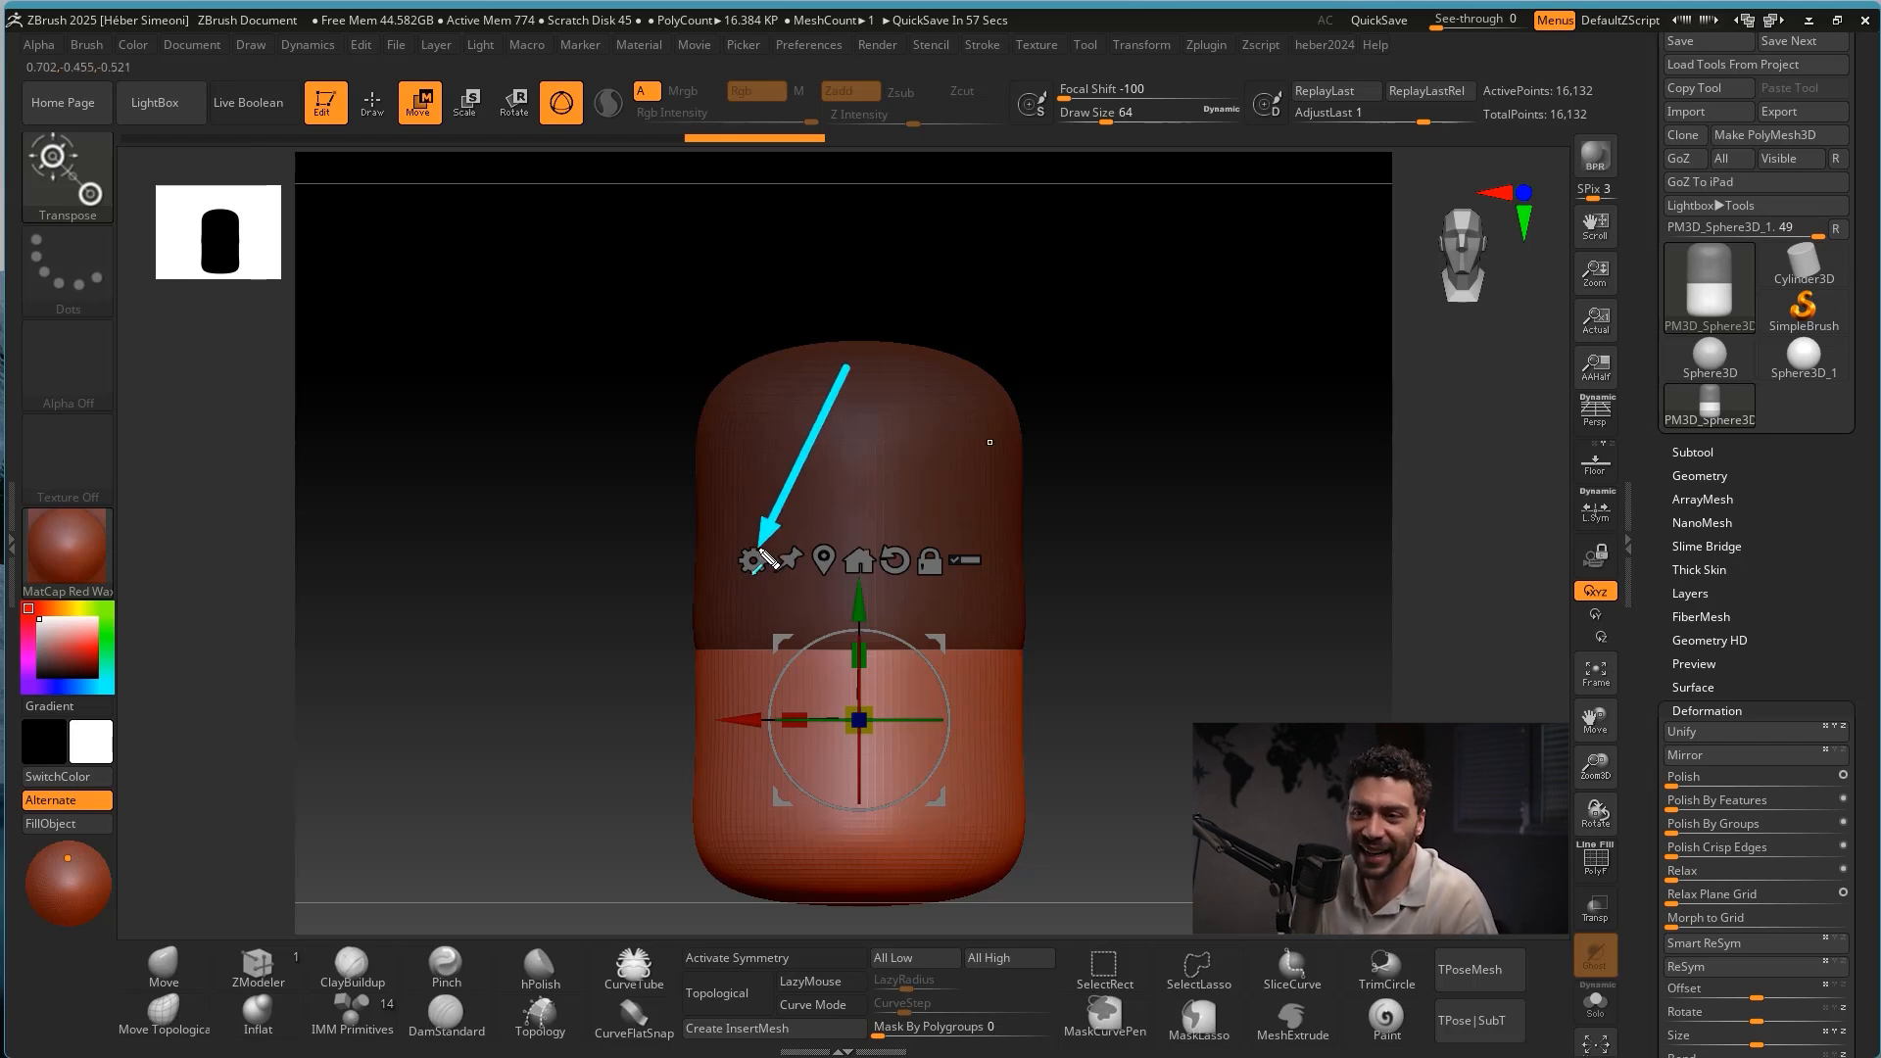
click(752, 560)
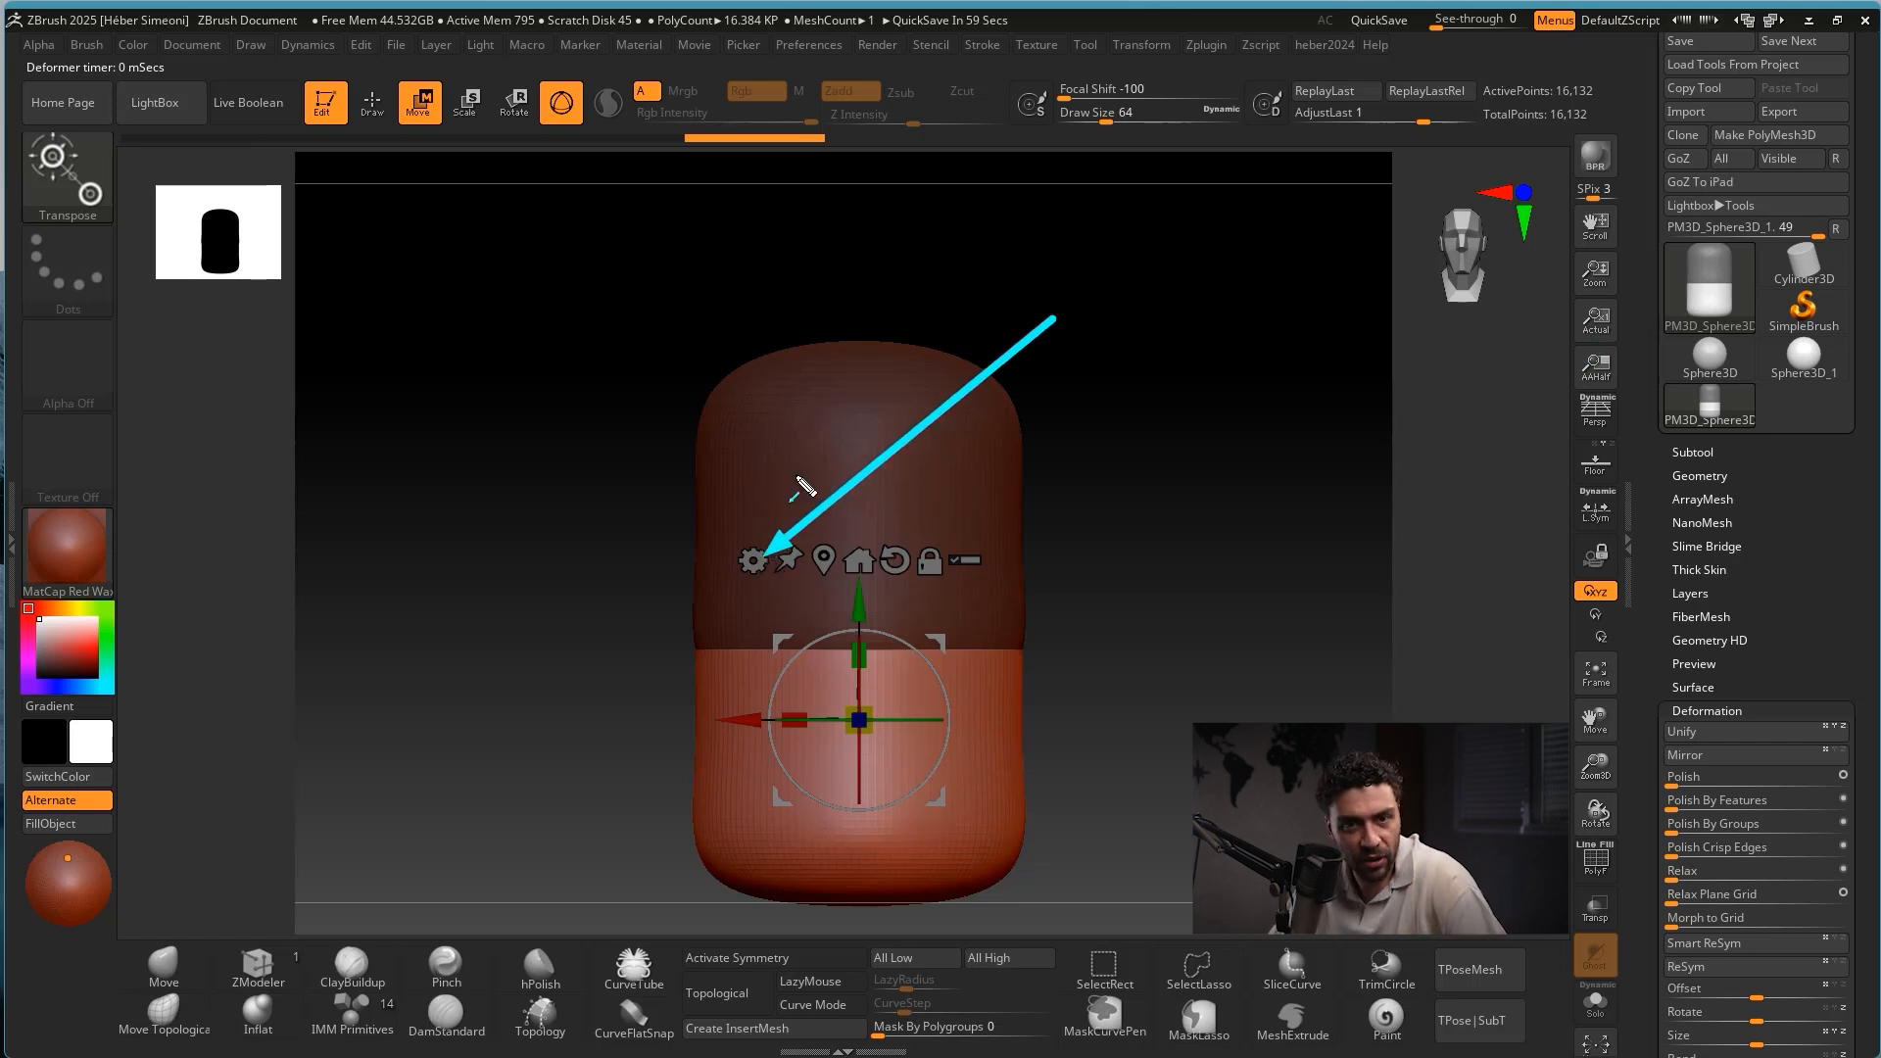
click(753, 560)
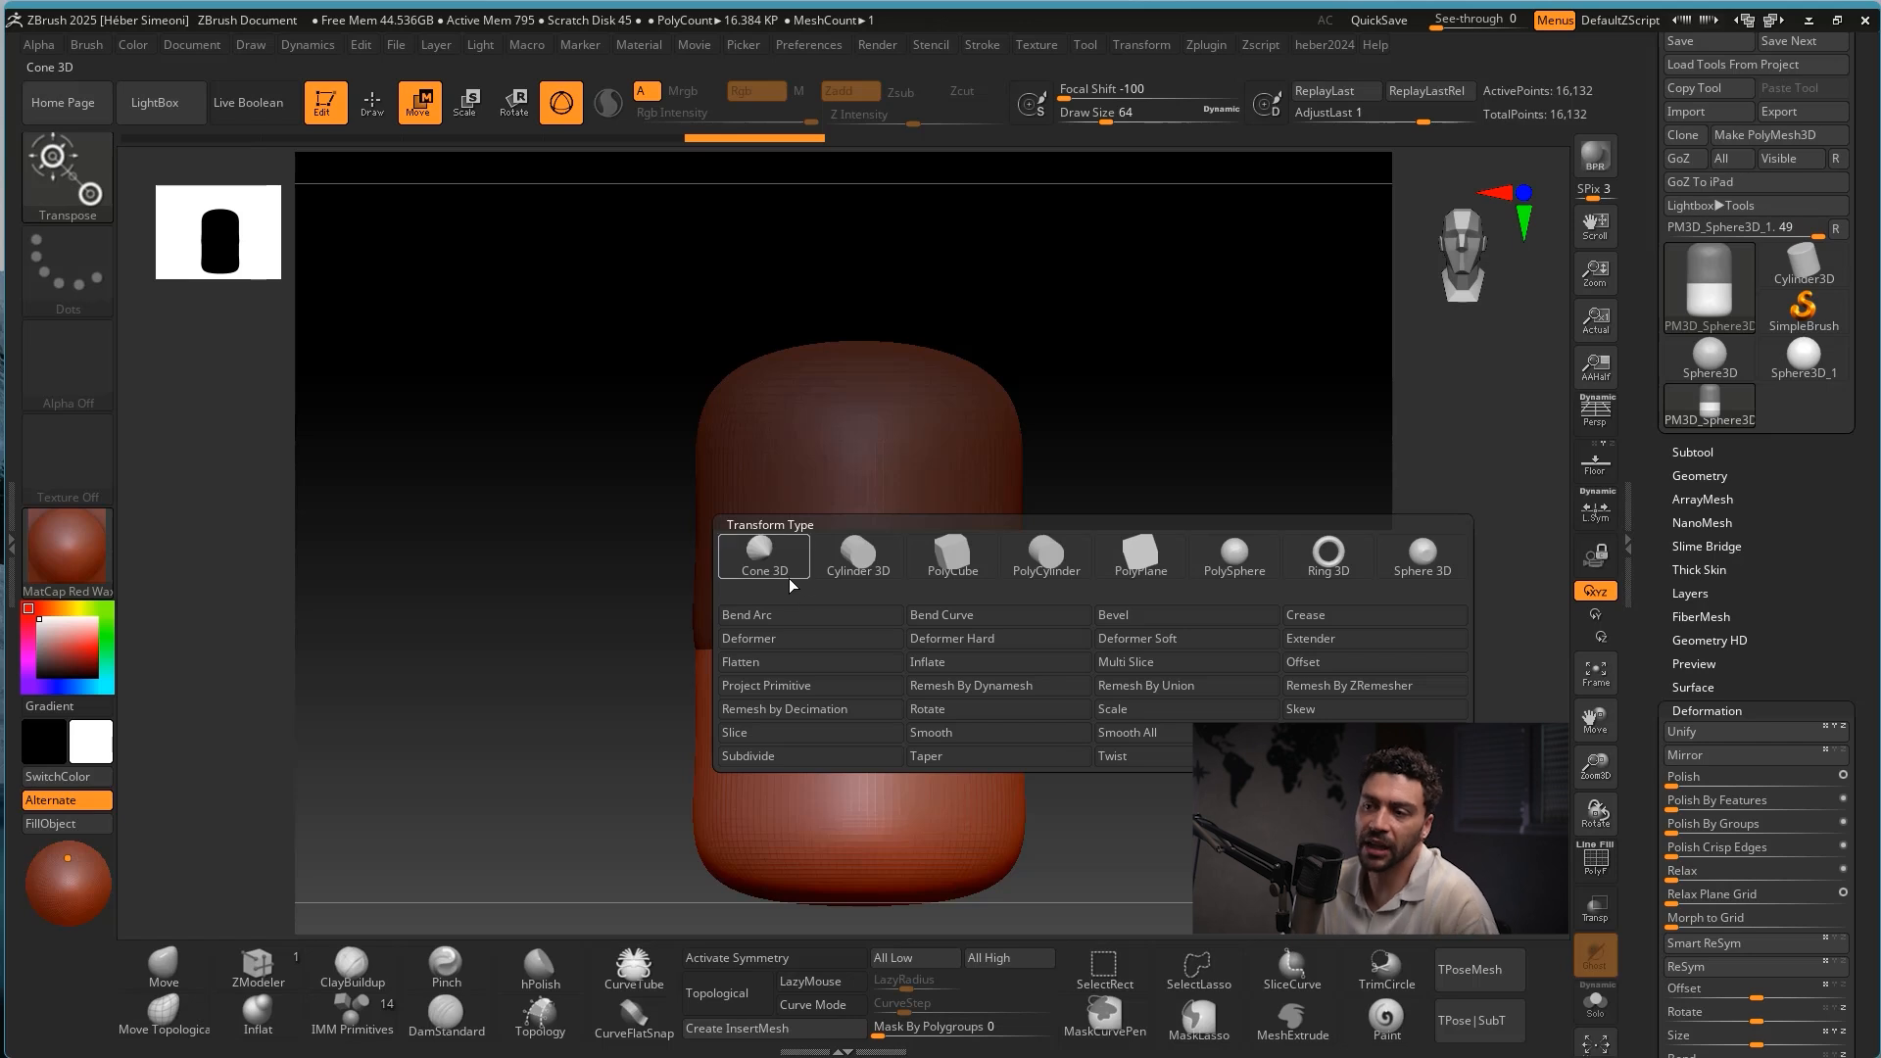
click(1049, 565)
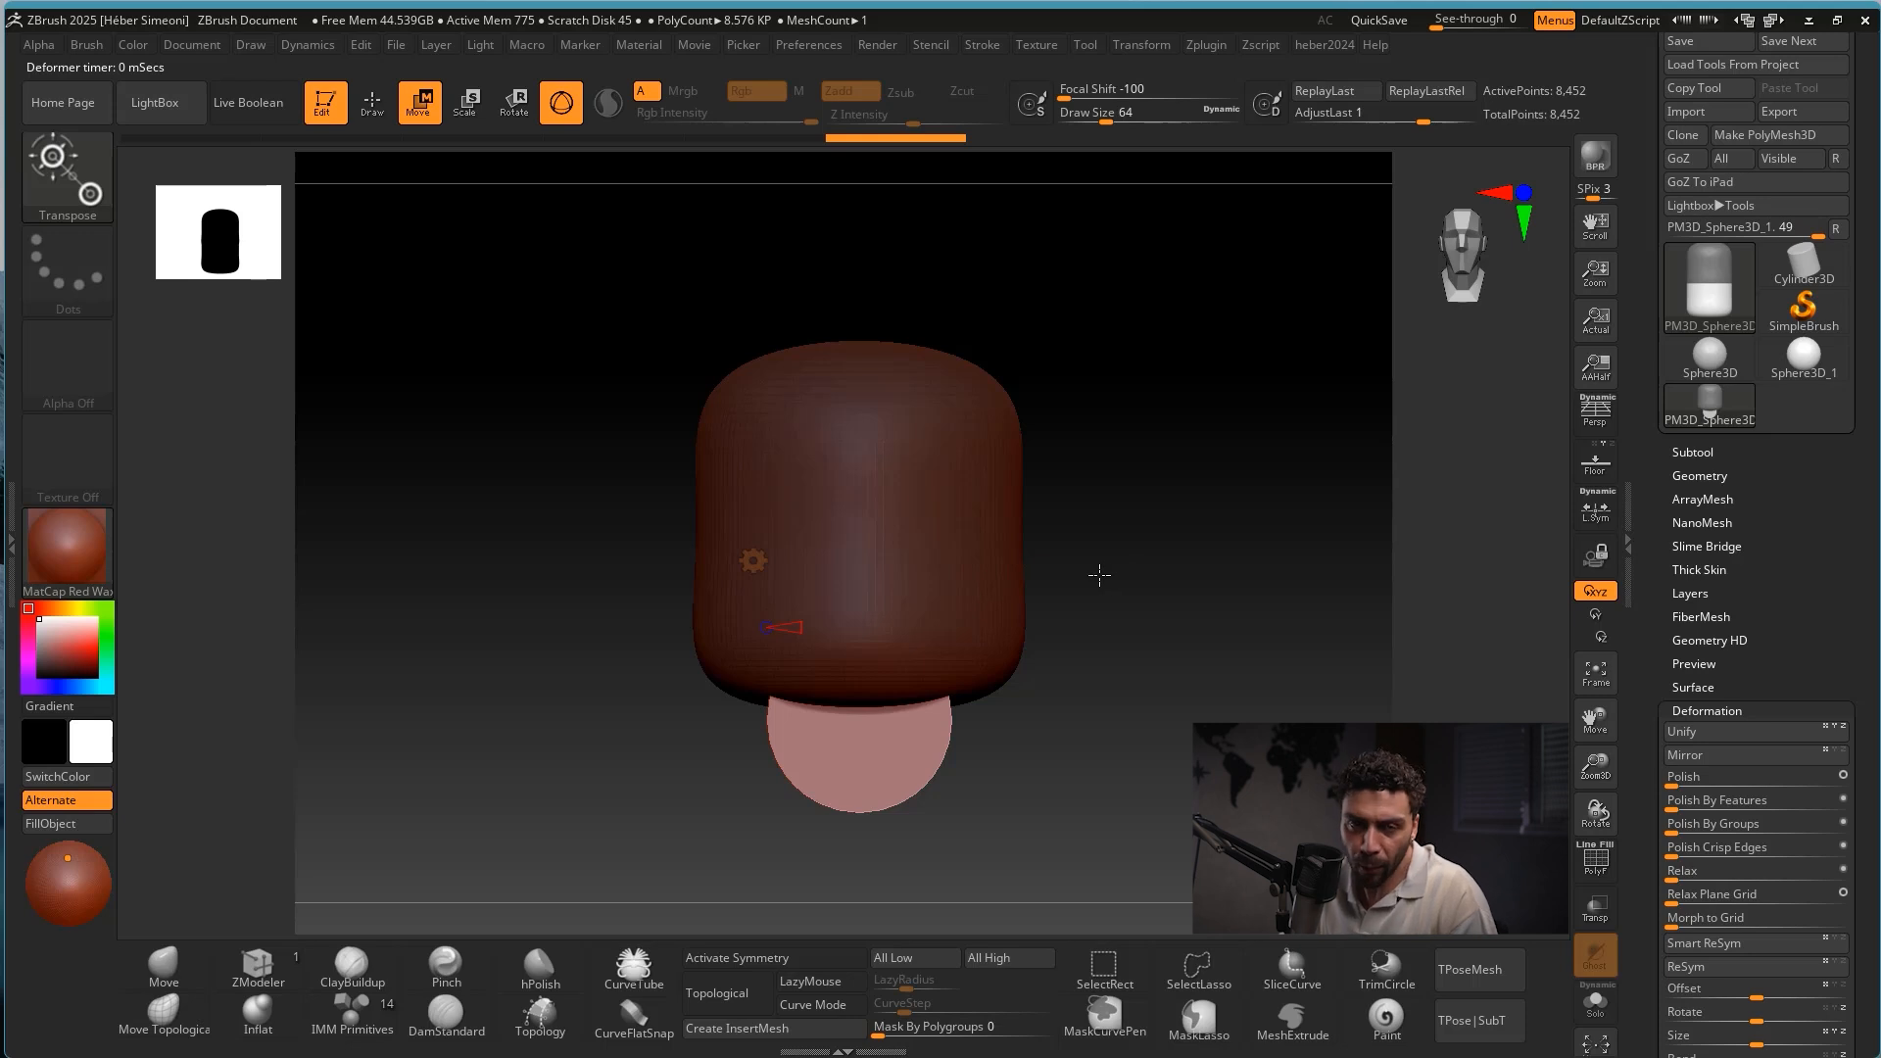
Show the transform gizmo on the cylinder and move it down along the Y axis, clear of the body.
drag(1099, 575, 1137, 592)
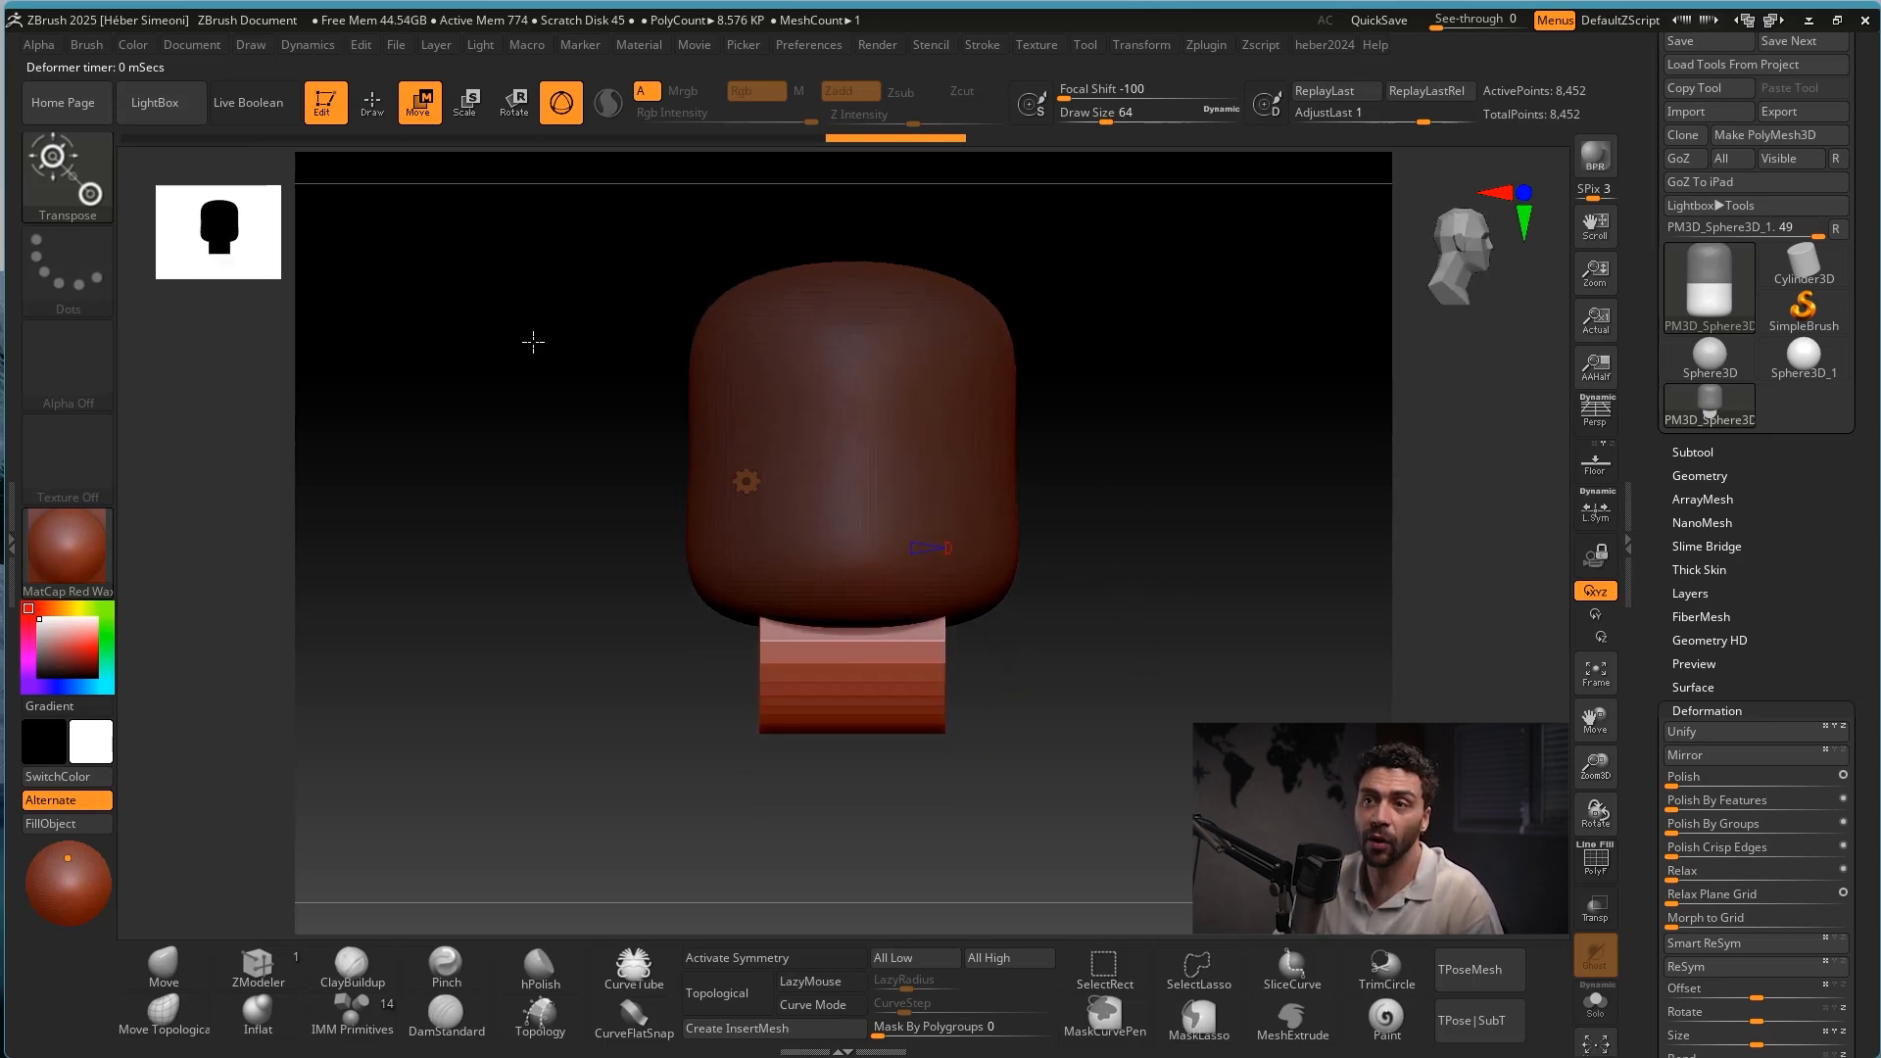
click(420, 102)
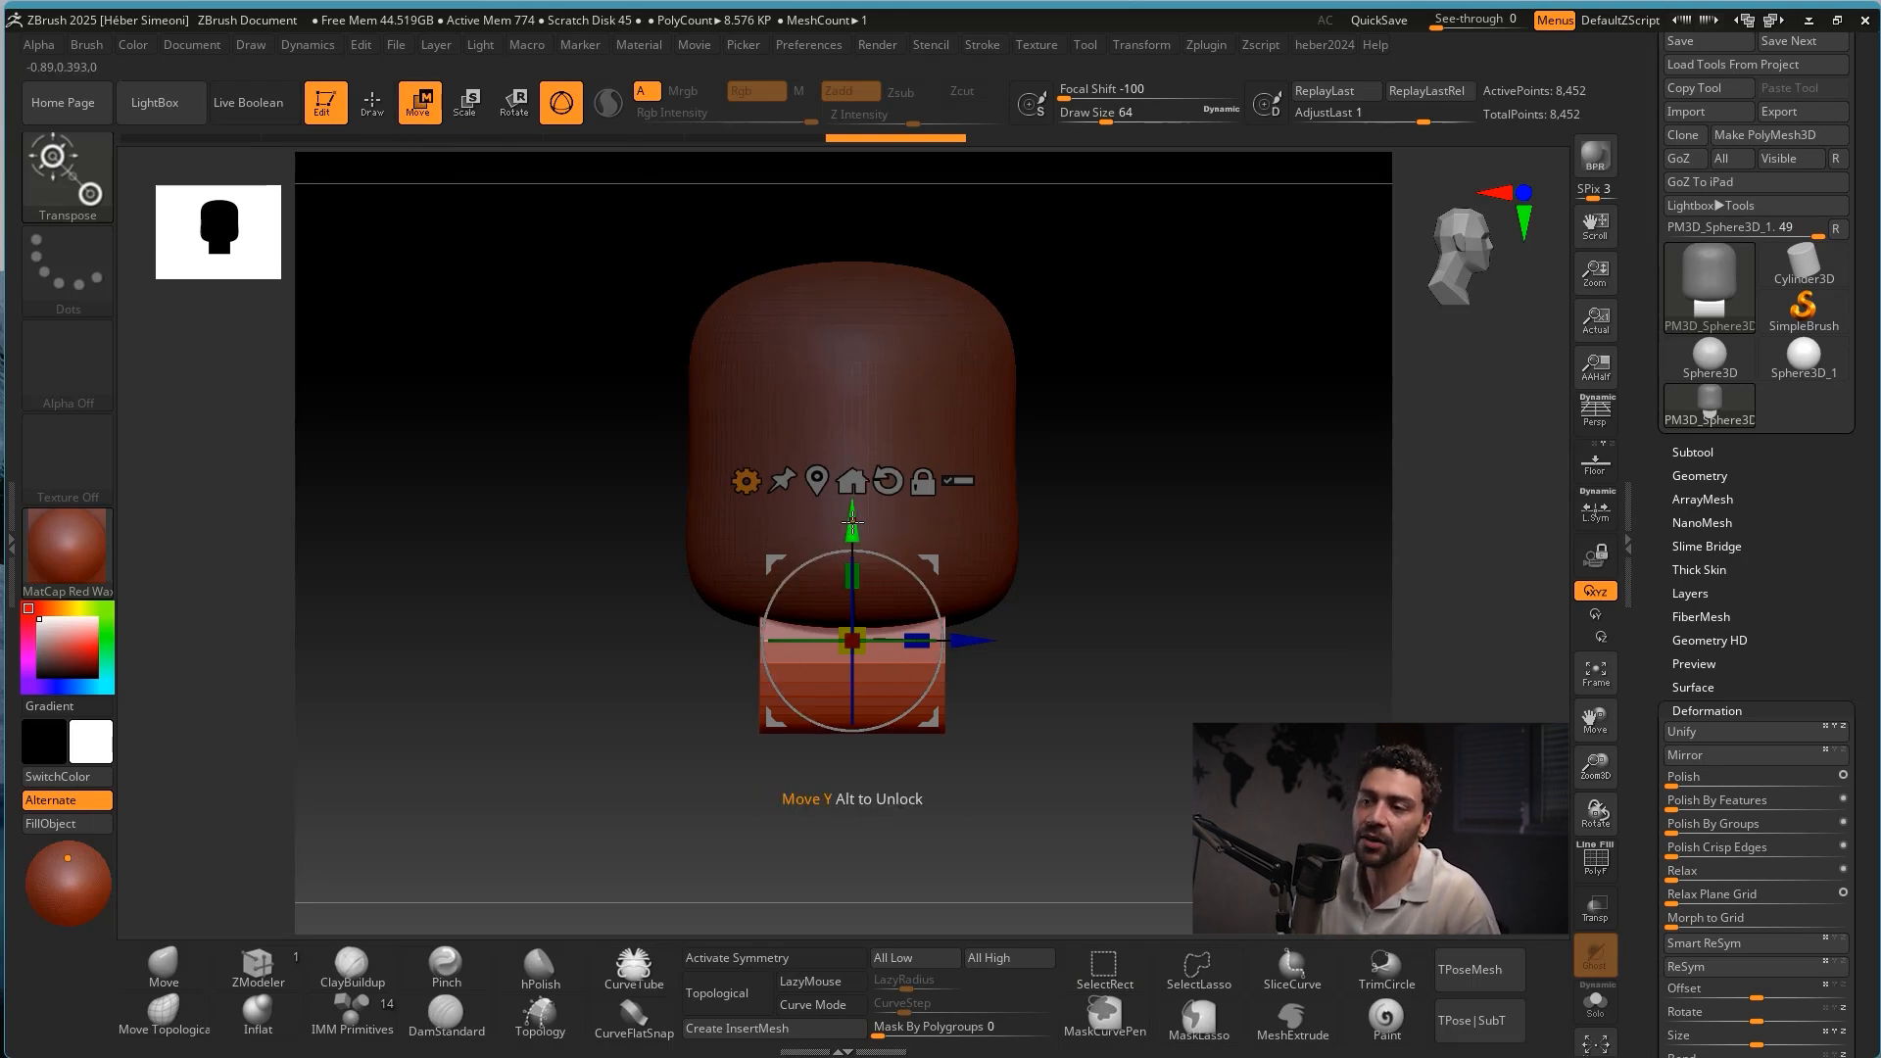
drag(852, 519, 887, 607)
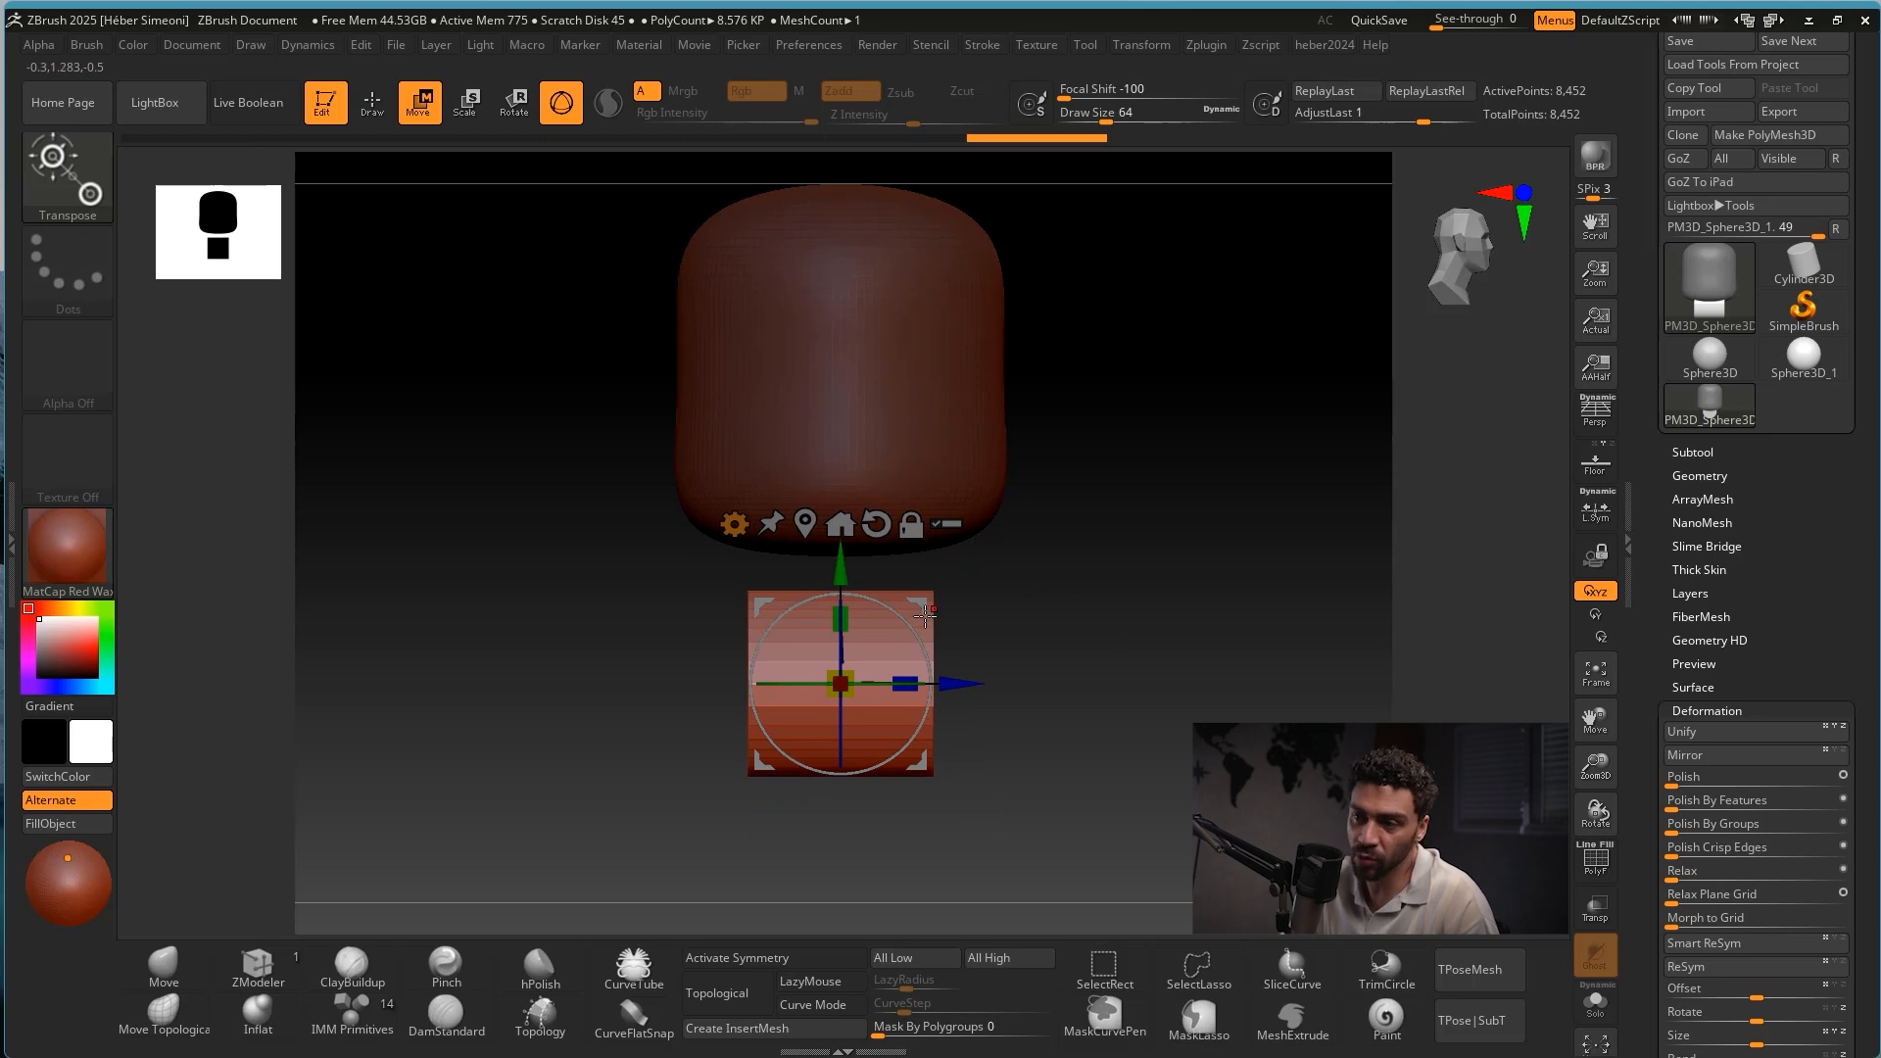
drag(908, 625, 958, 829)
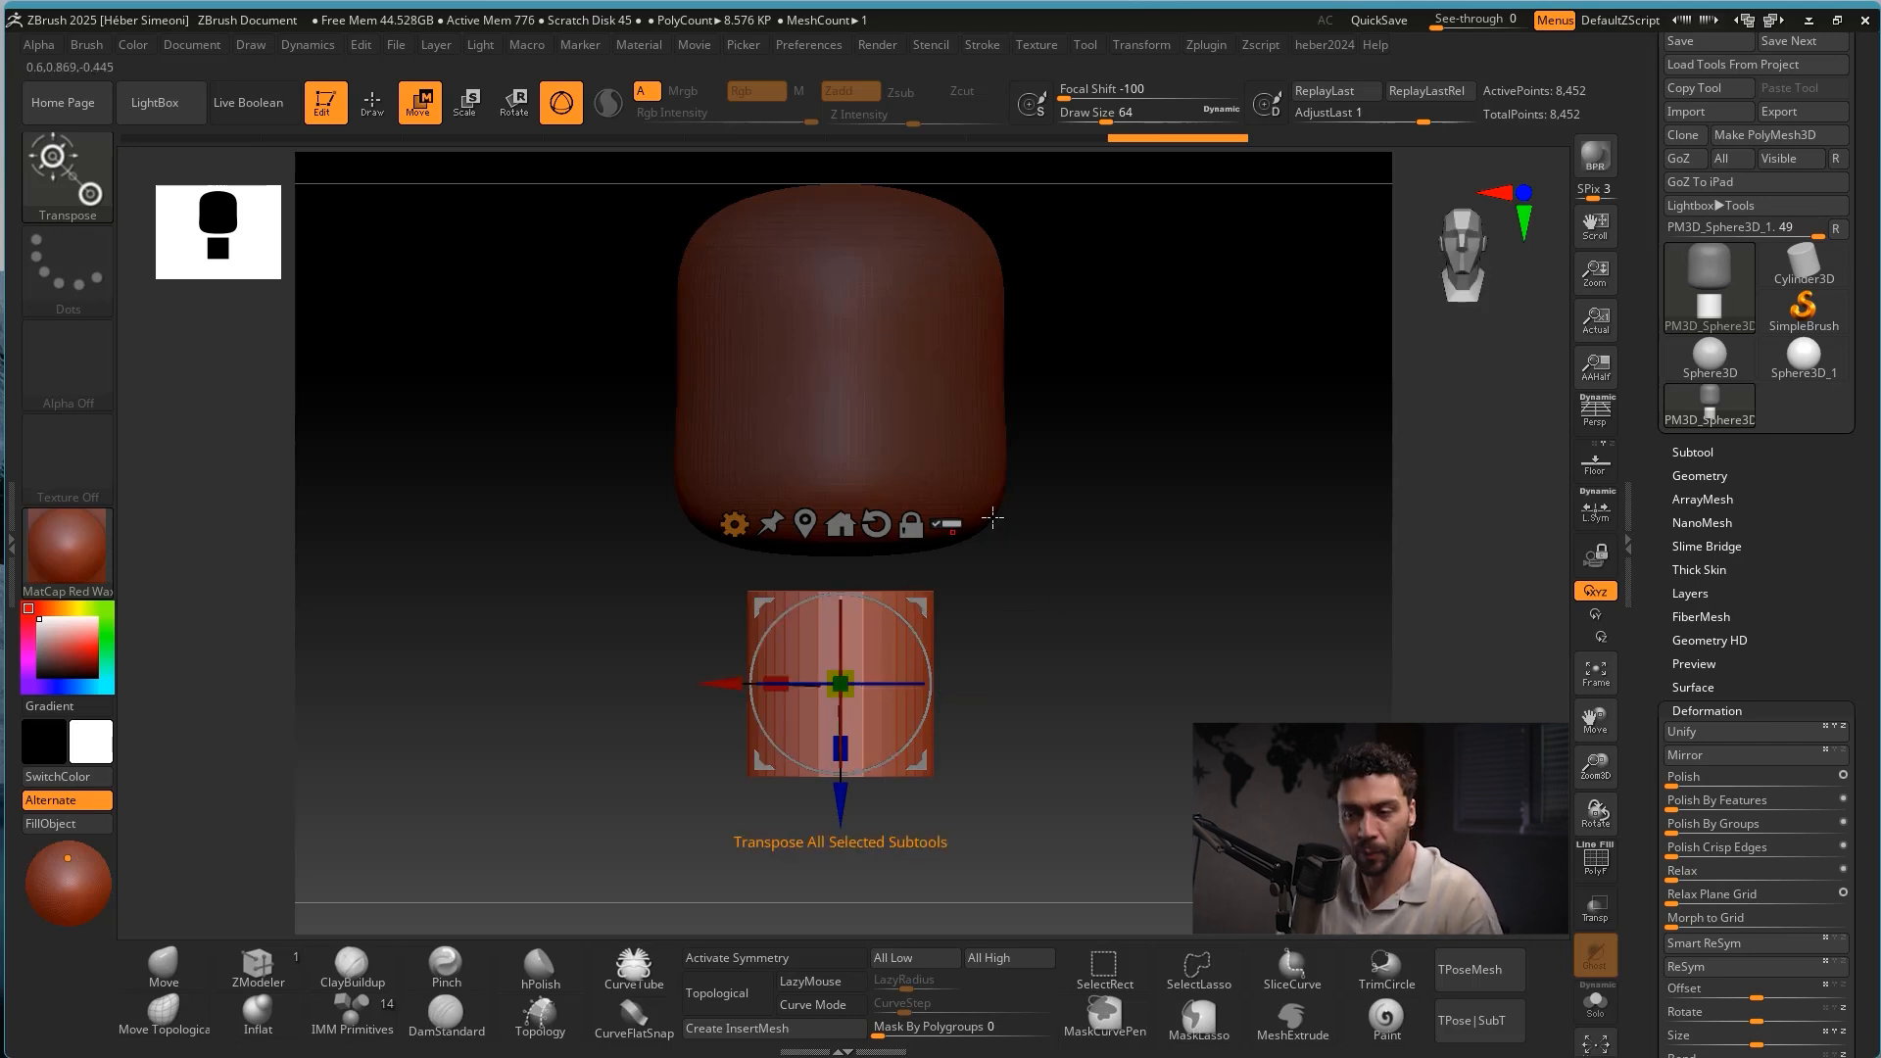
Scale the cylinder down uniformly to under half its size, and stretch it along its vertical Z axis into a slim leg.
ctrl+shift+drag(1012, 500, 809, 721)
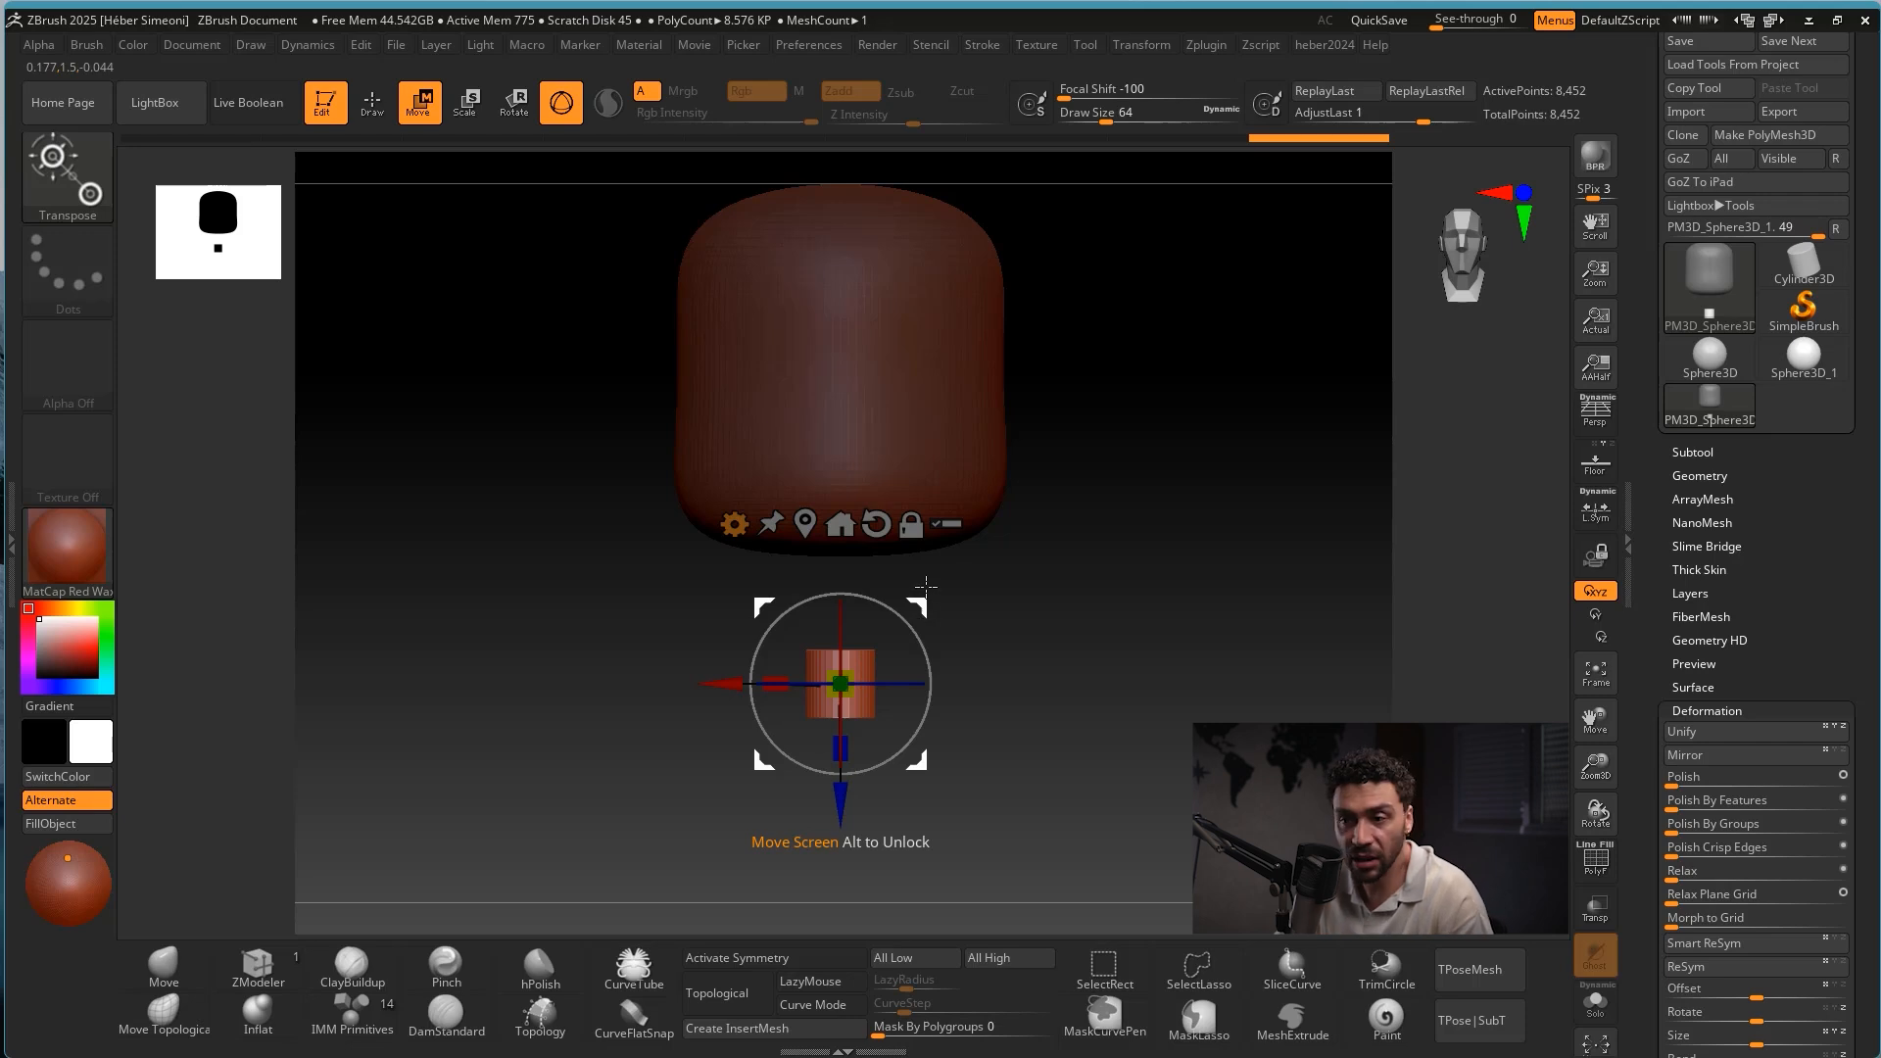
key(ctrl)
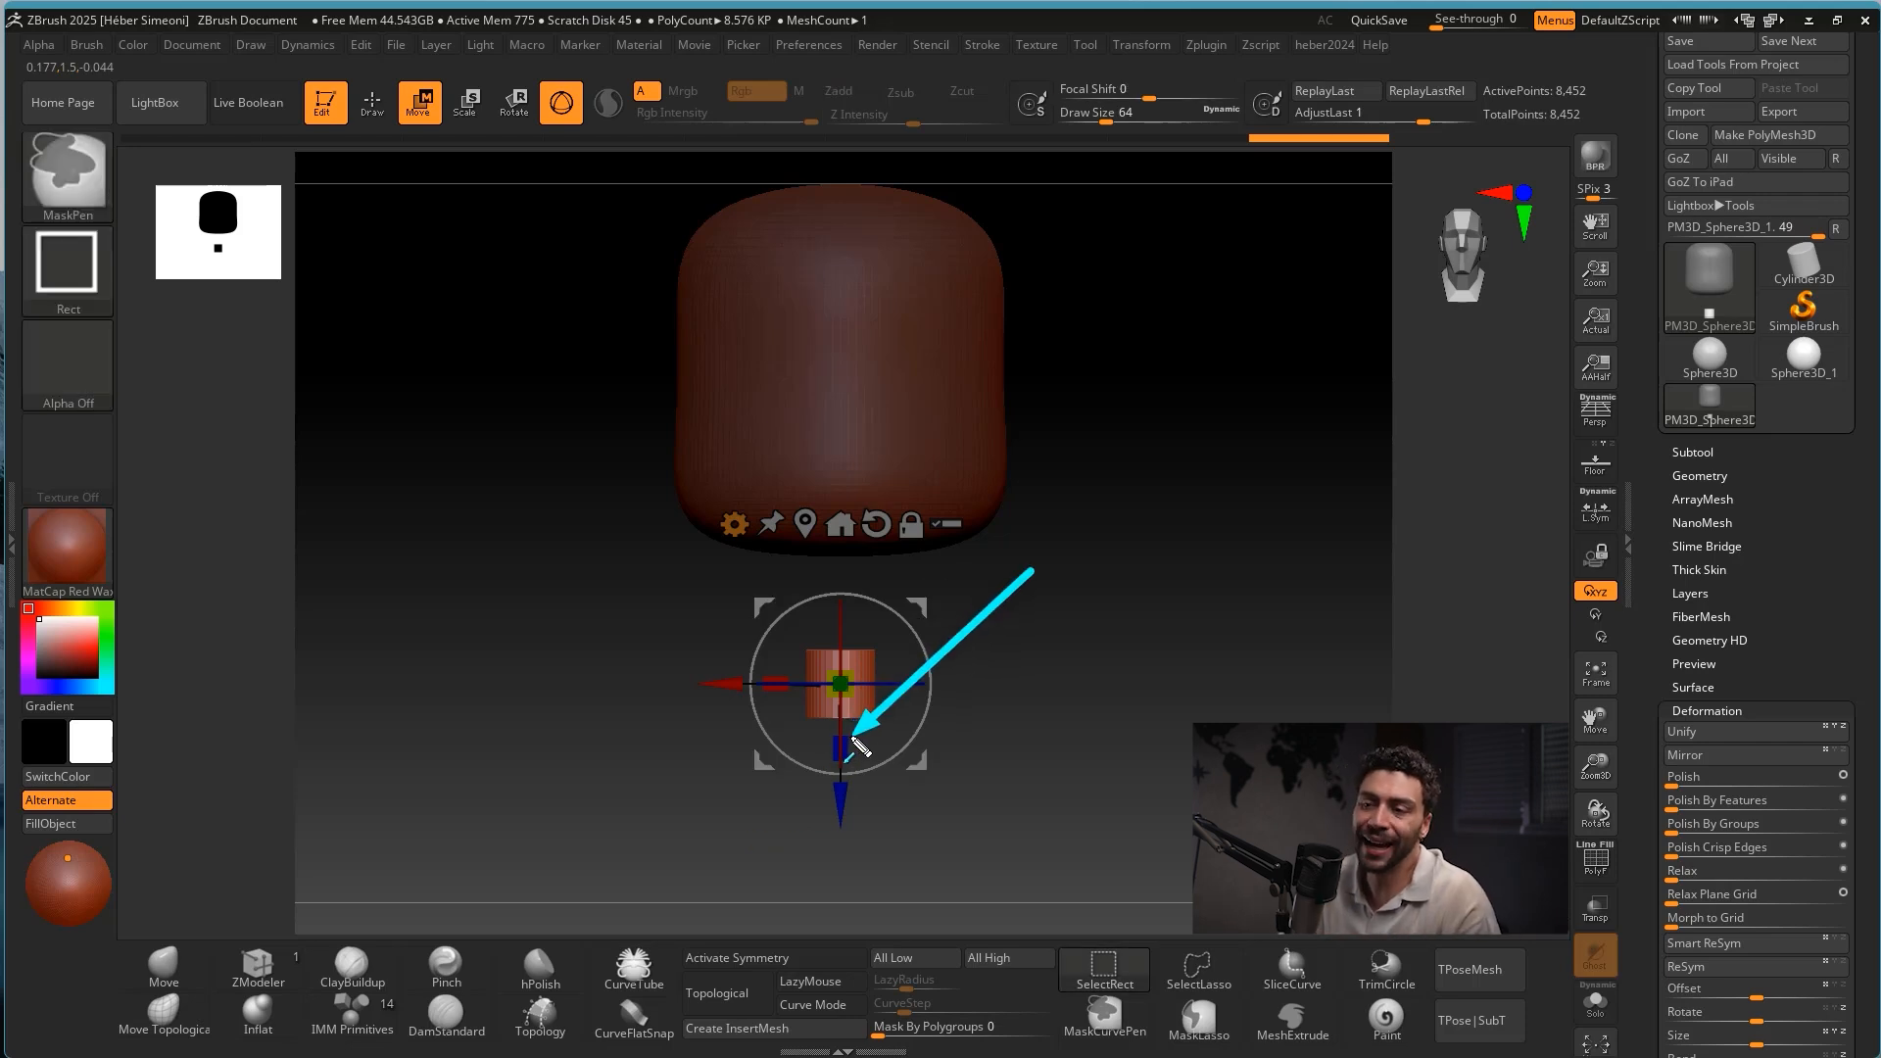
drag(844, 748, 843, 828)
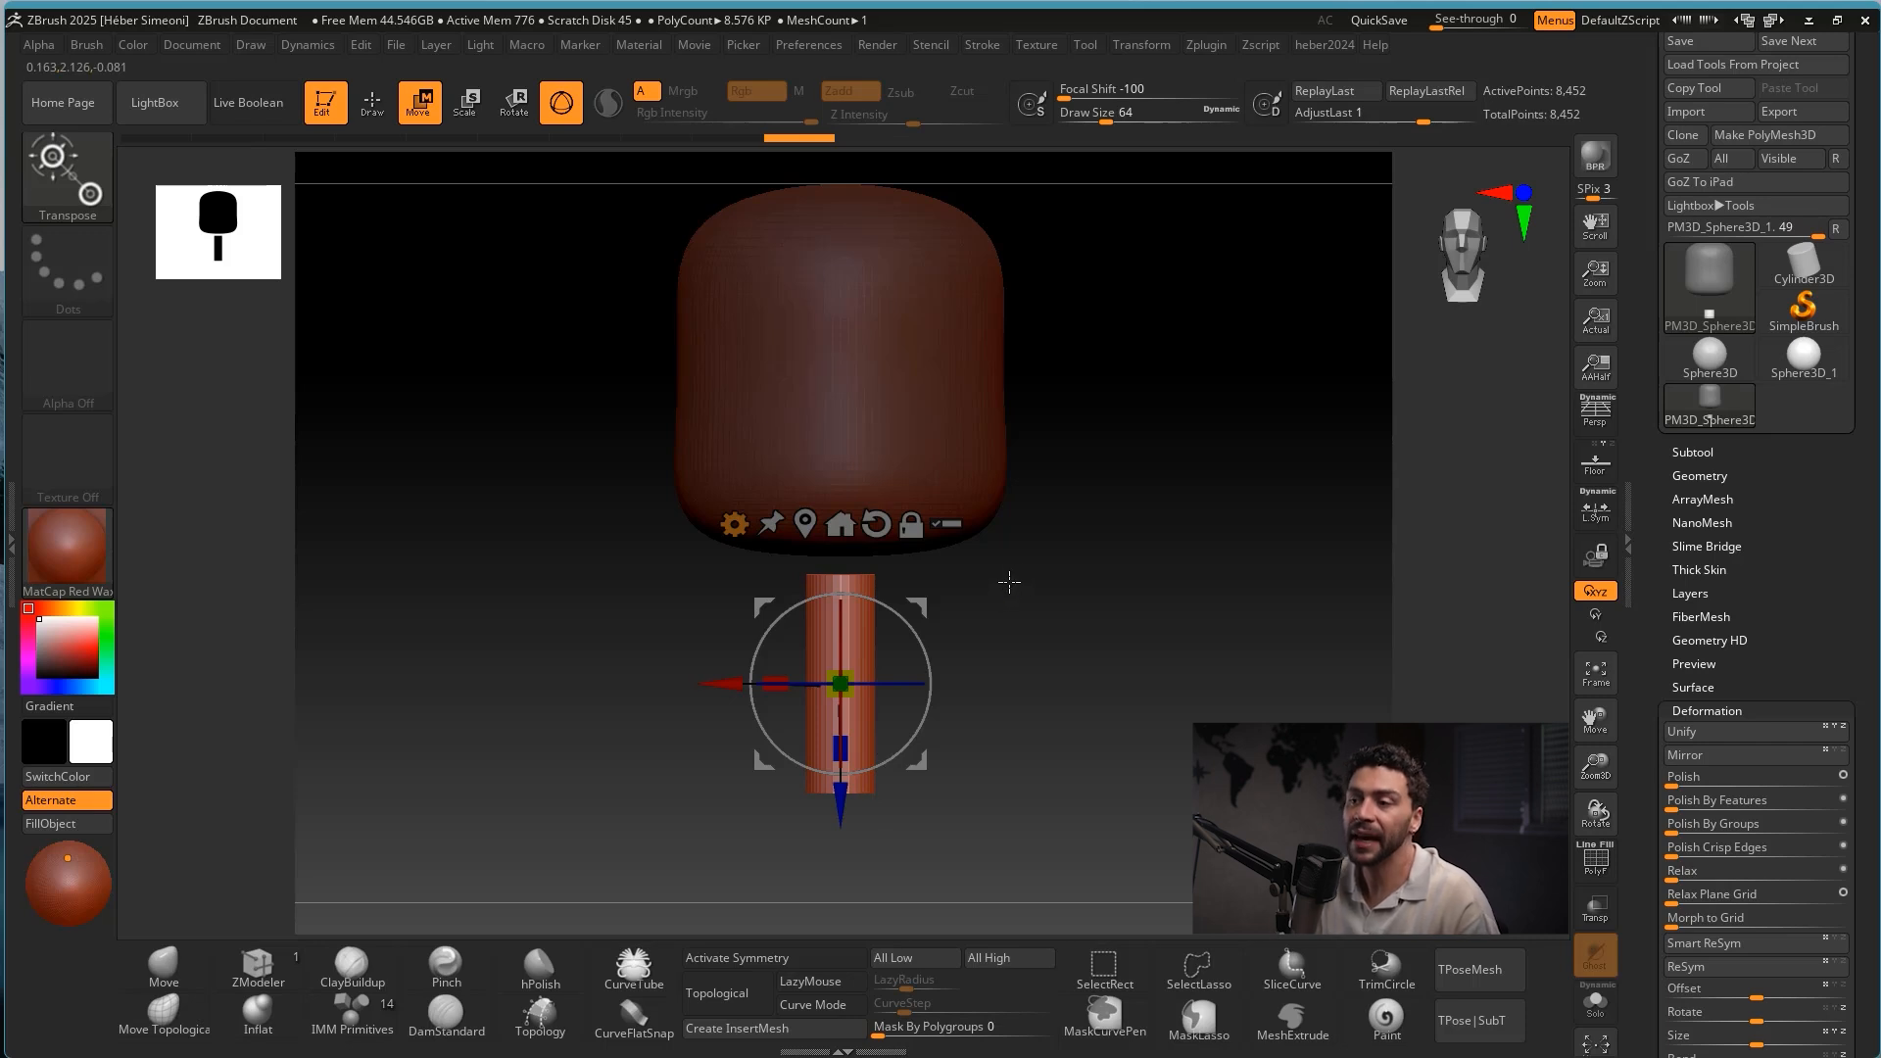
key(ctrl)
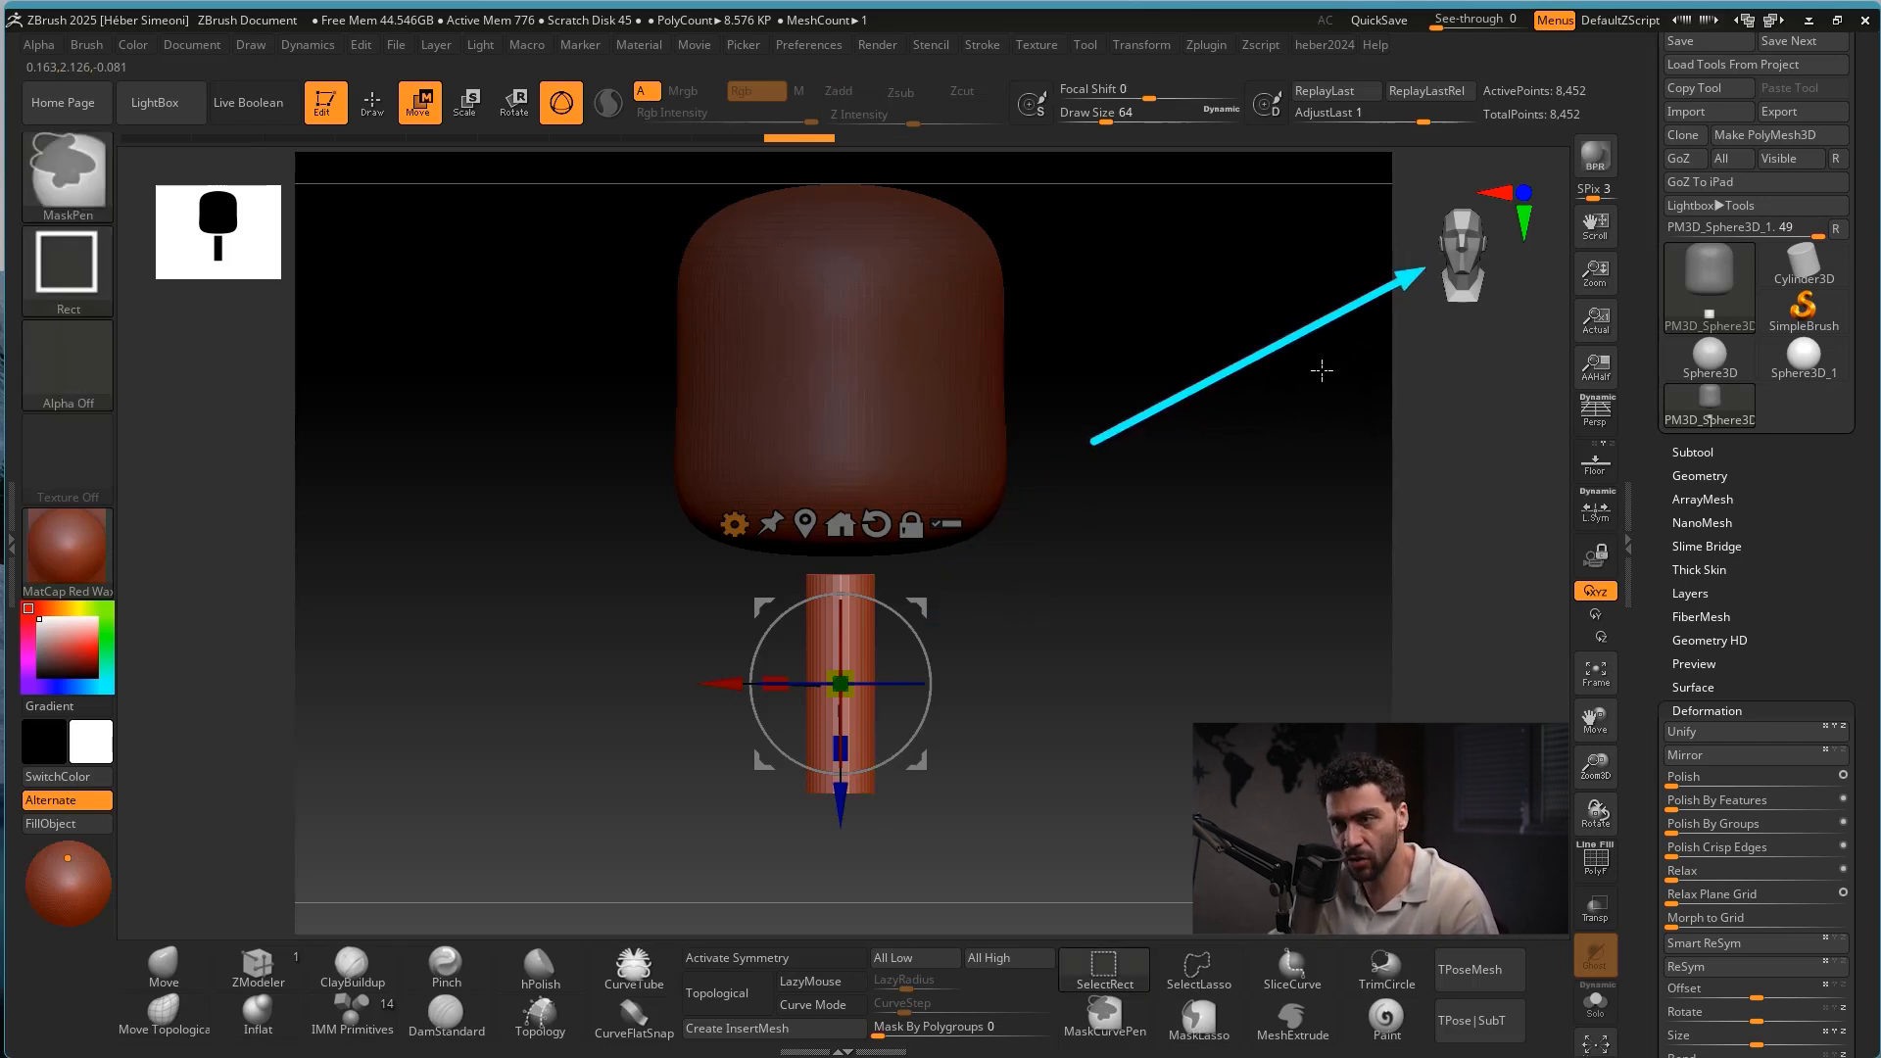
Move the leg off-centre beneath one side of the body and slide it up so its top sinks into the body.
mouse_move(1197, 513)
mouse_down()
mouse_move(1246, 533)
mouse_move(1126, 538)
mouse_move(1171, 630)
mouse_move(1170, 503)
mouse_move(1197, 520)
mouse_move(1218, 455)
mouse_move(922, 778)
mouse_move(928, 582)
mouse_move(834, 582)
mouse_move(853, 593)
mouse_move(861, 512)
mouse_move(852, 531)
mouse_up()
alt+drag(1003, 605, 1052, 621)
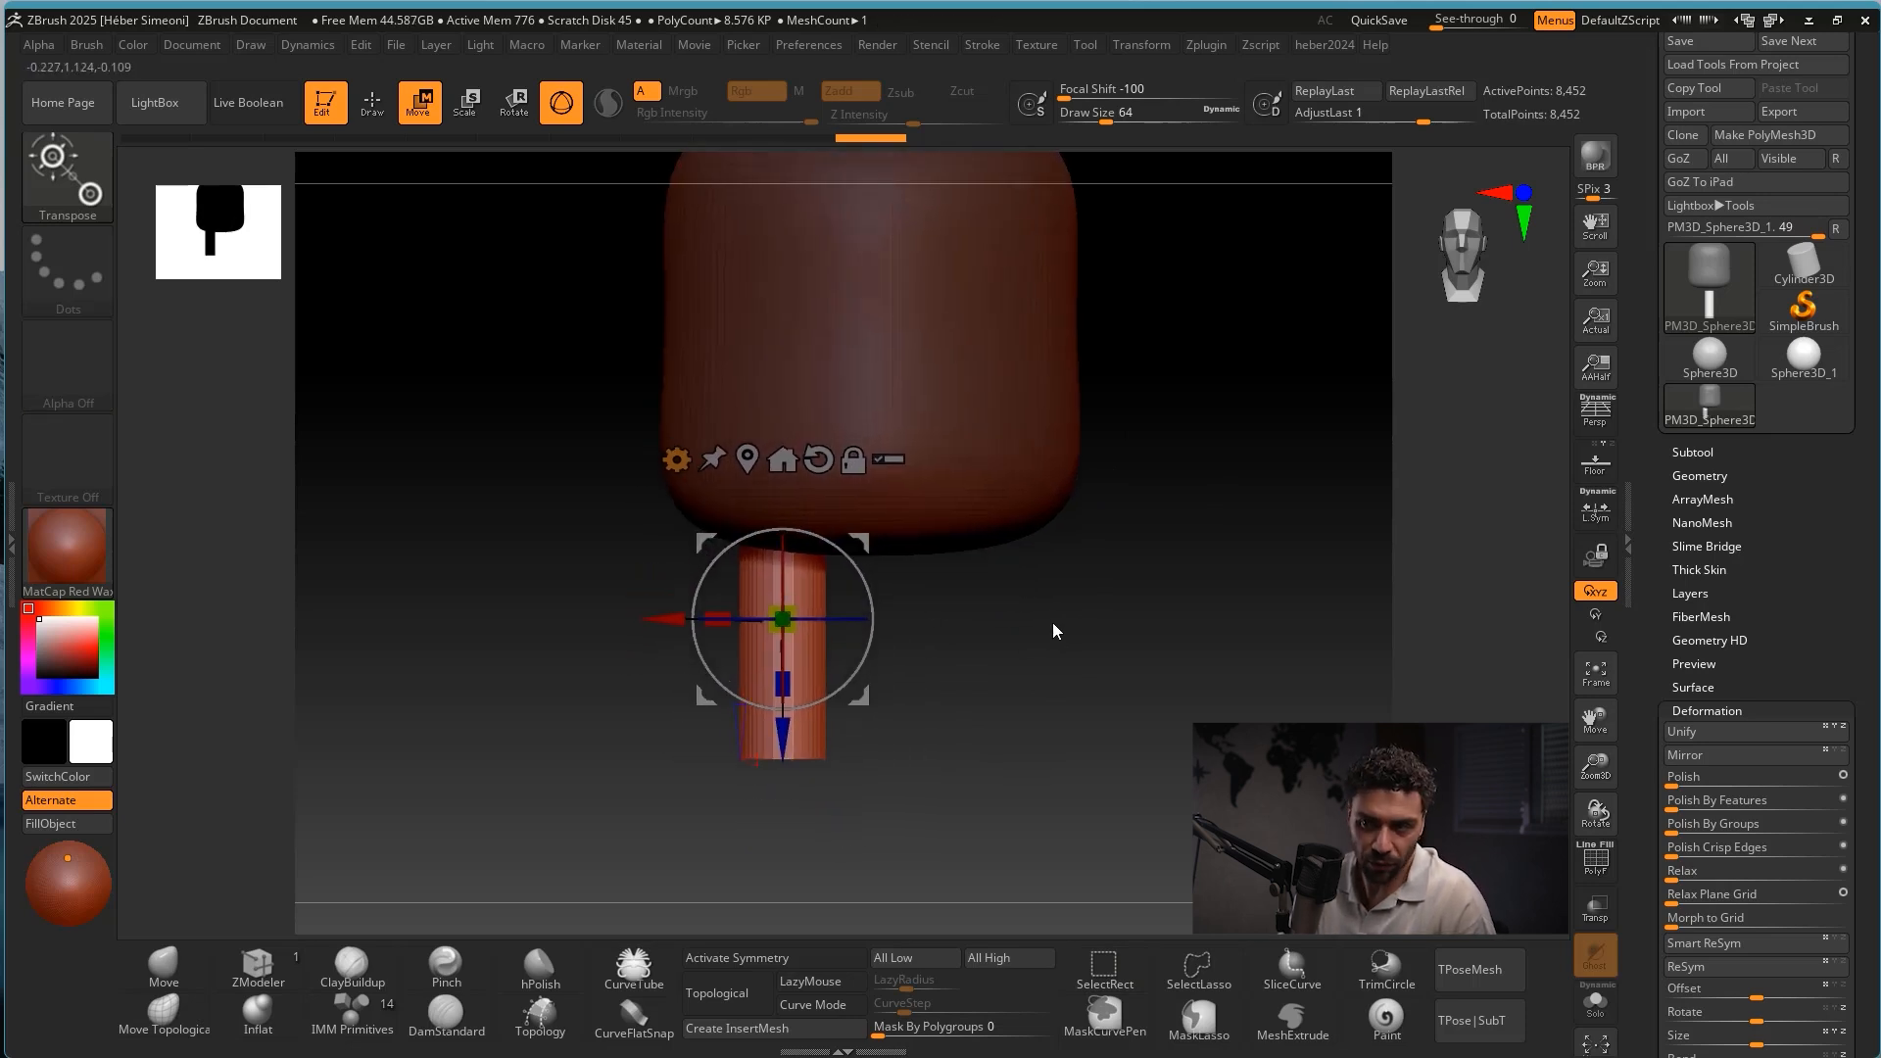
drag(778, 731, 790, 784)
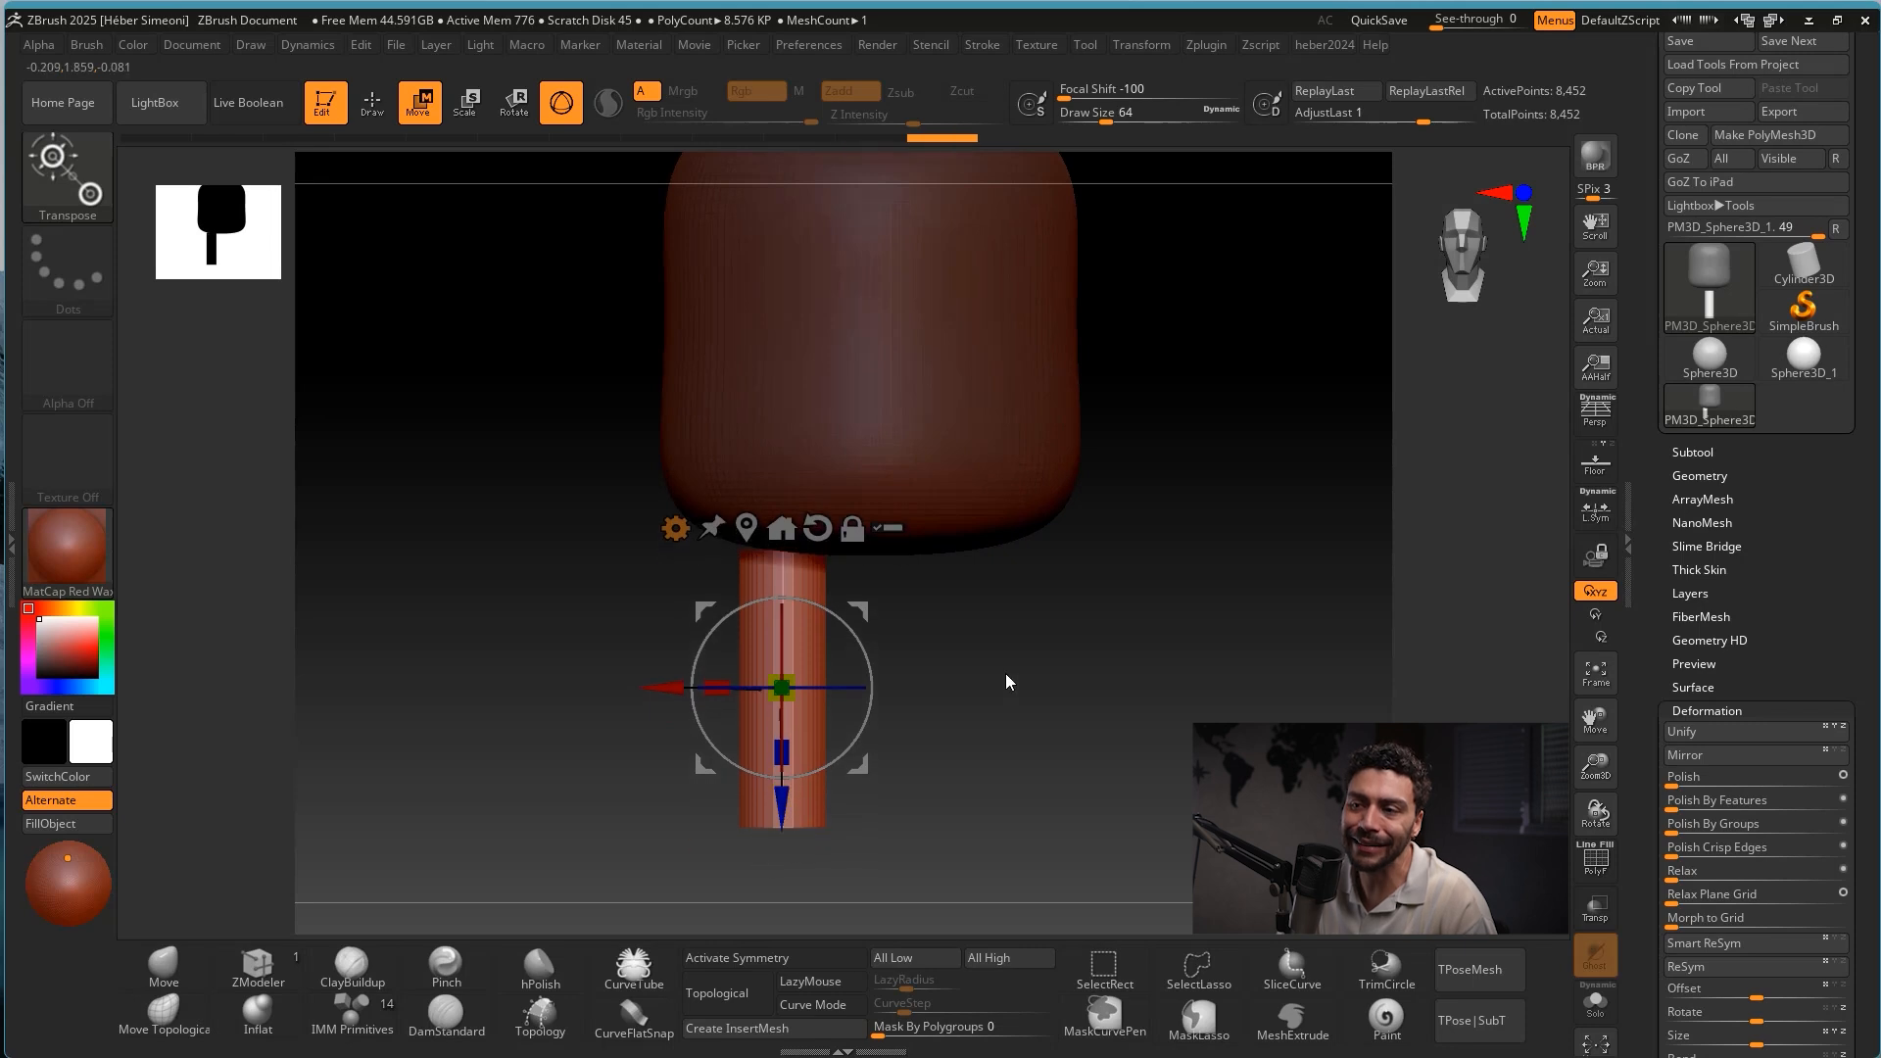
drag(1005, 673, 923, 650)
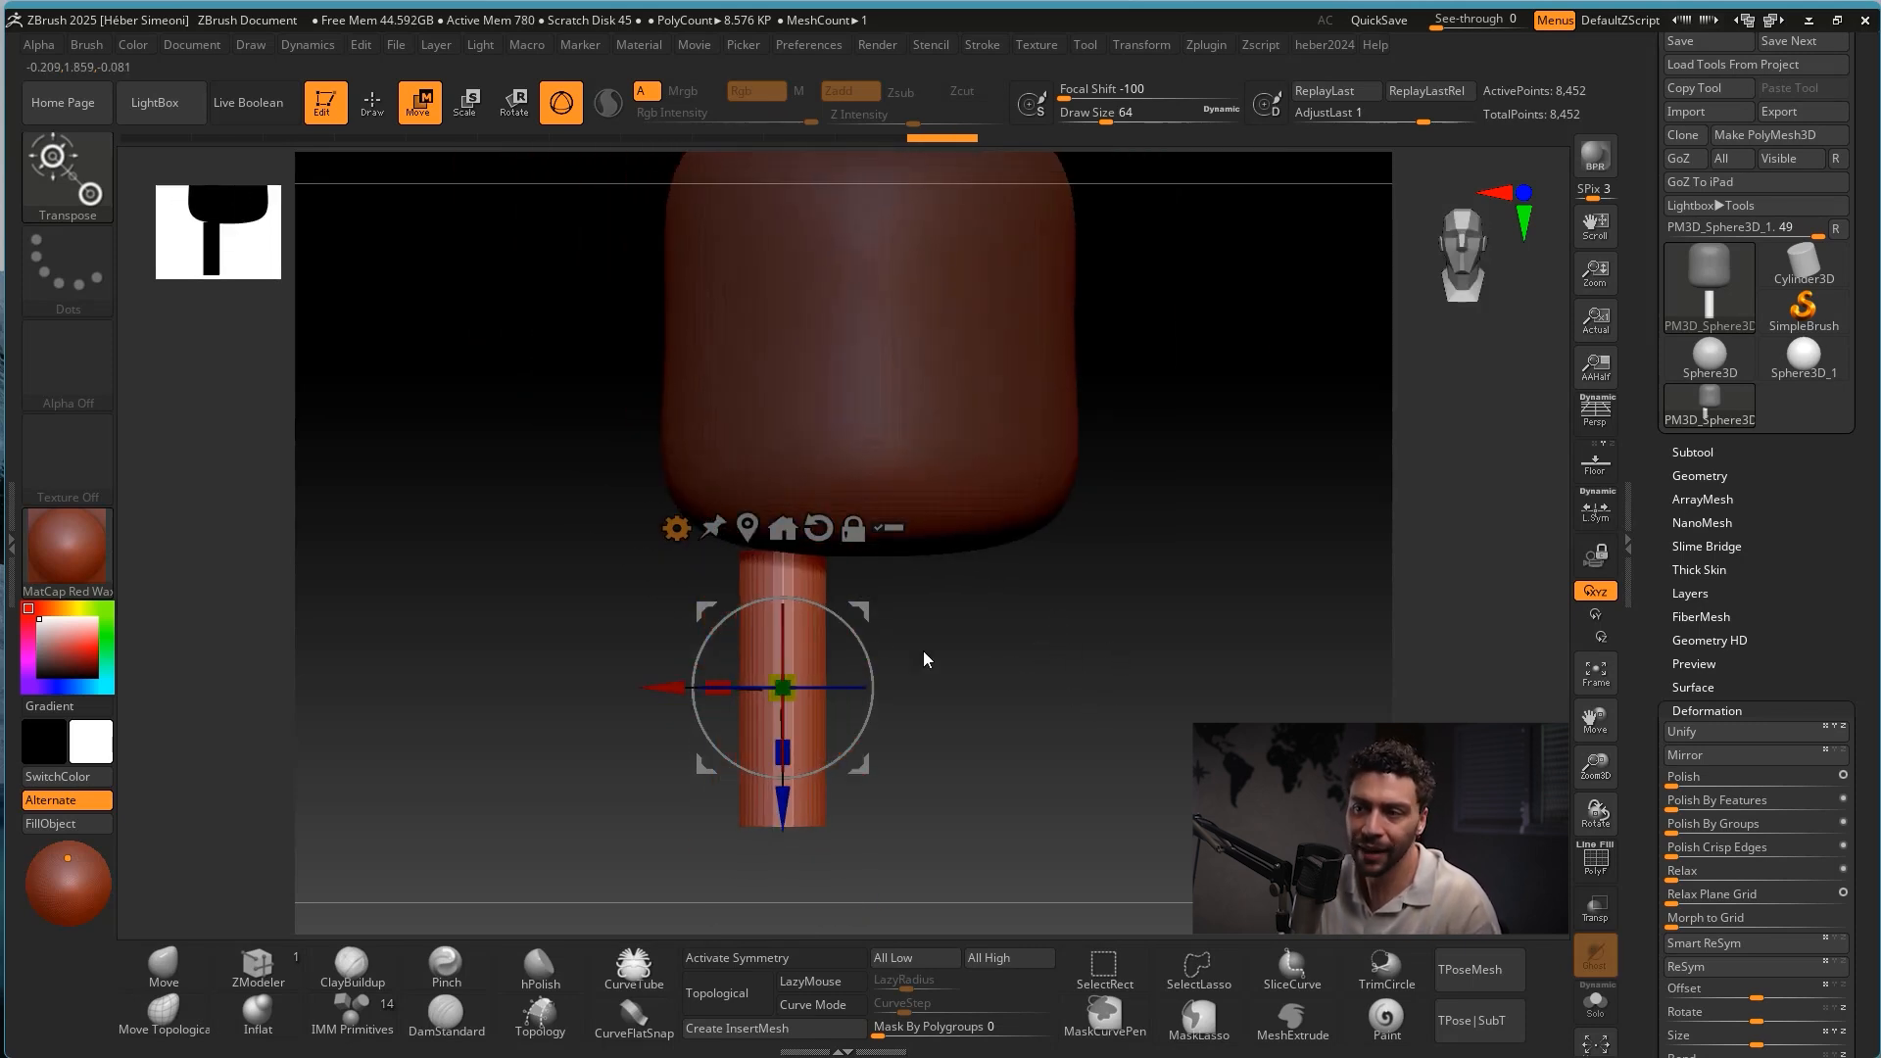
drag(776, 797, 784, 784)
alt+drag(989, 713, 985, 682)
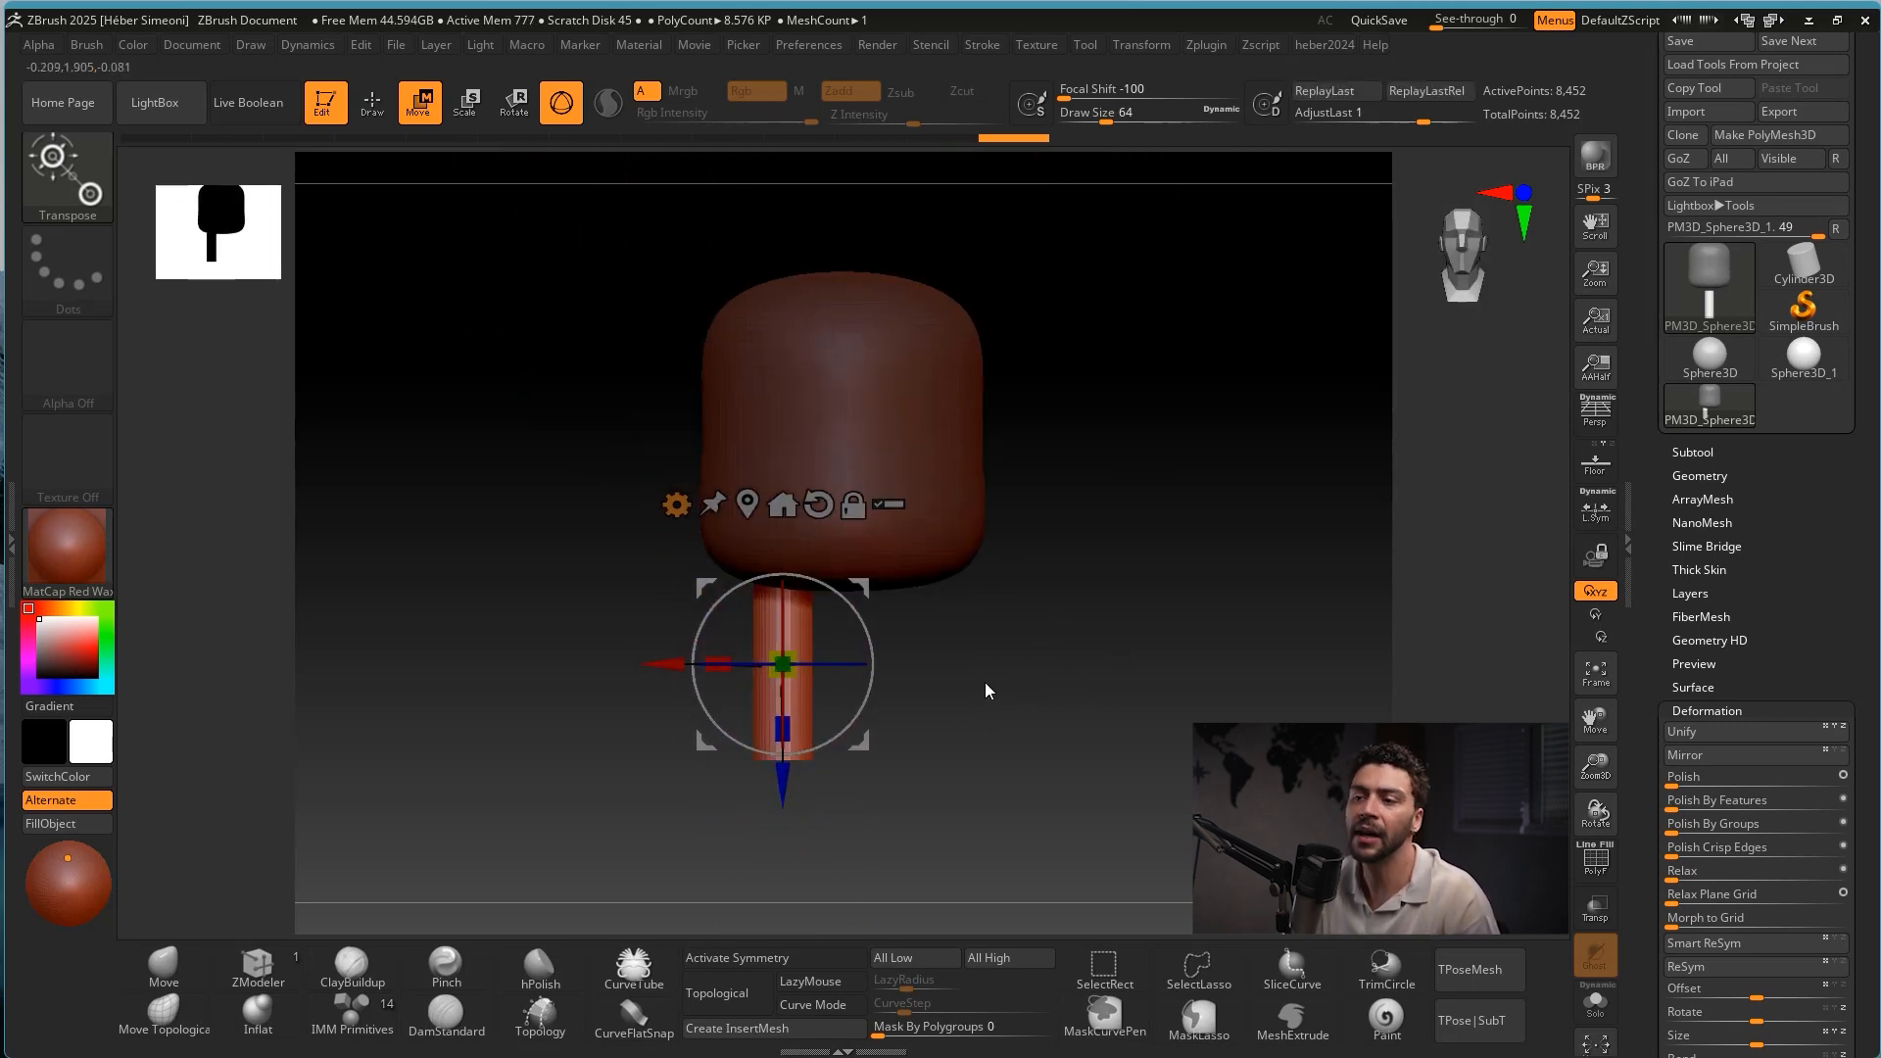
drag(783, 774, 785, 711)
alt+drag(991, 658, 1053, 693)
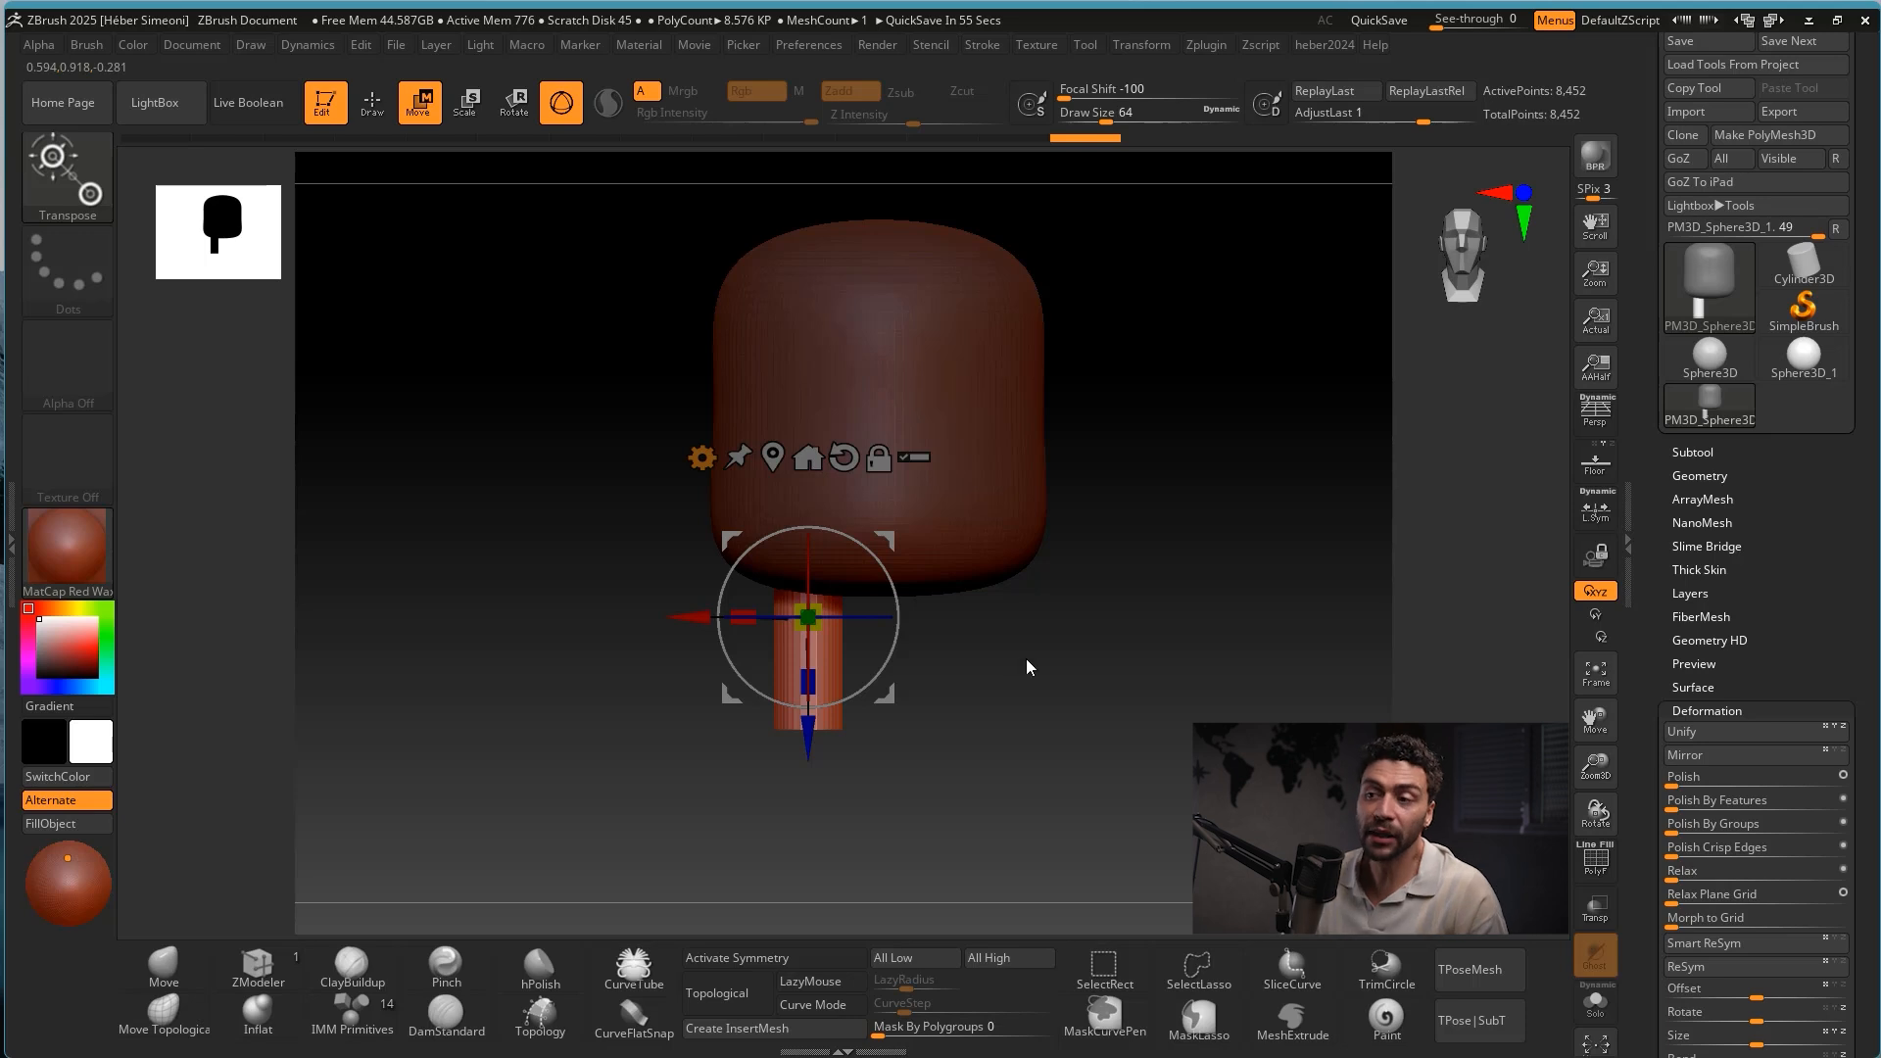
Rotate the leg slightly in the front view so its lower end slants toward the body's centre line.
mouse_move(1017, 412)
mouse_down()
mouse_move(872, 549)
mouse_move(814, 534)
mouse_move(868, 544)
mouse_up()
key(Escape)
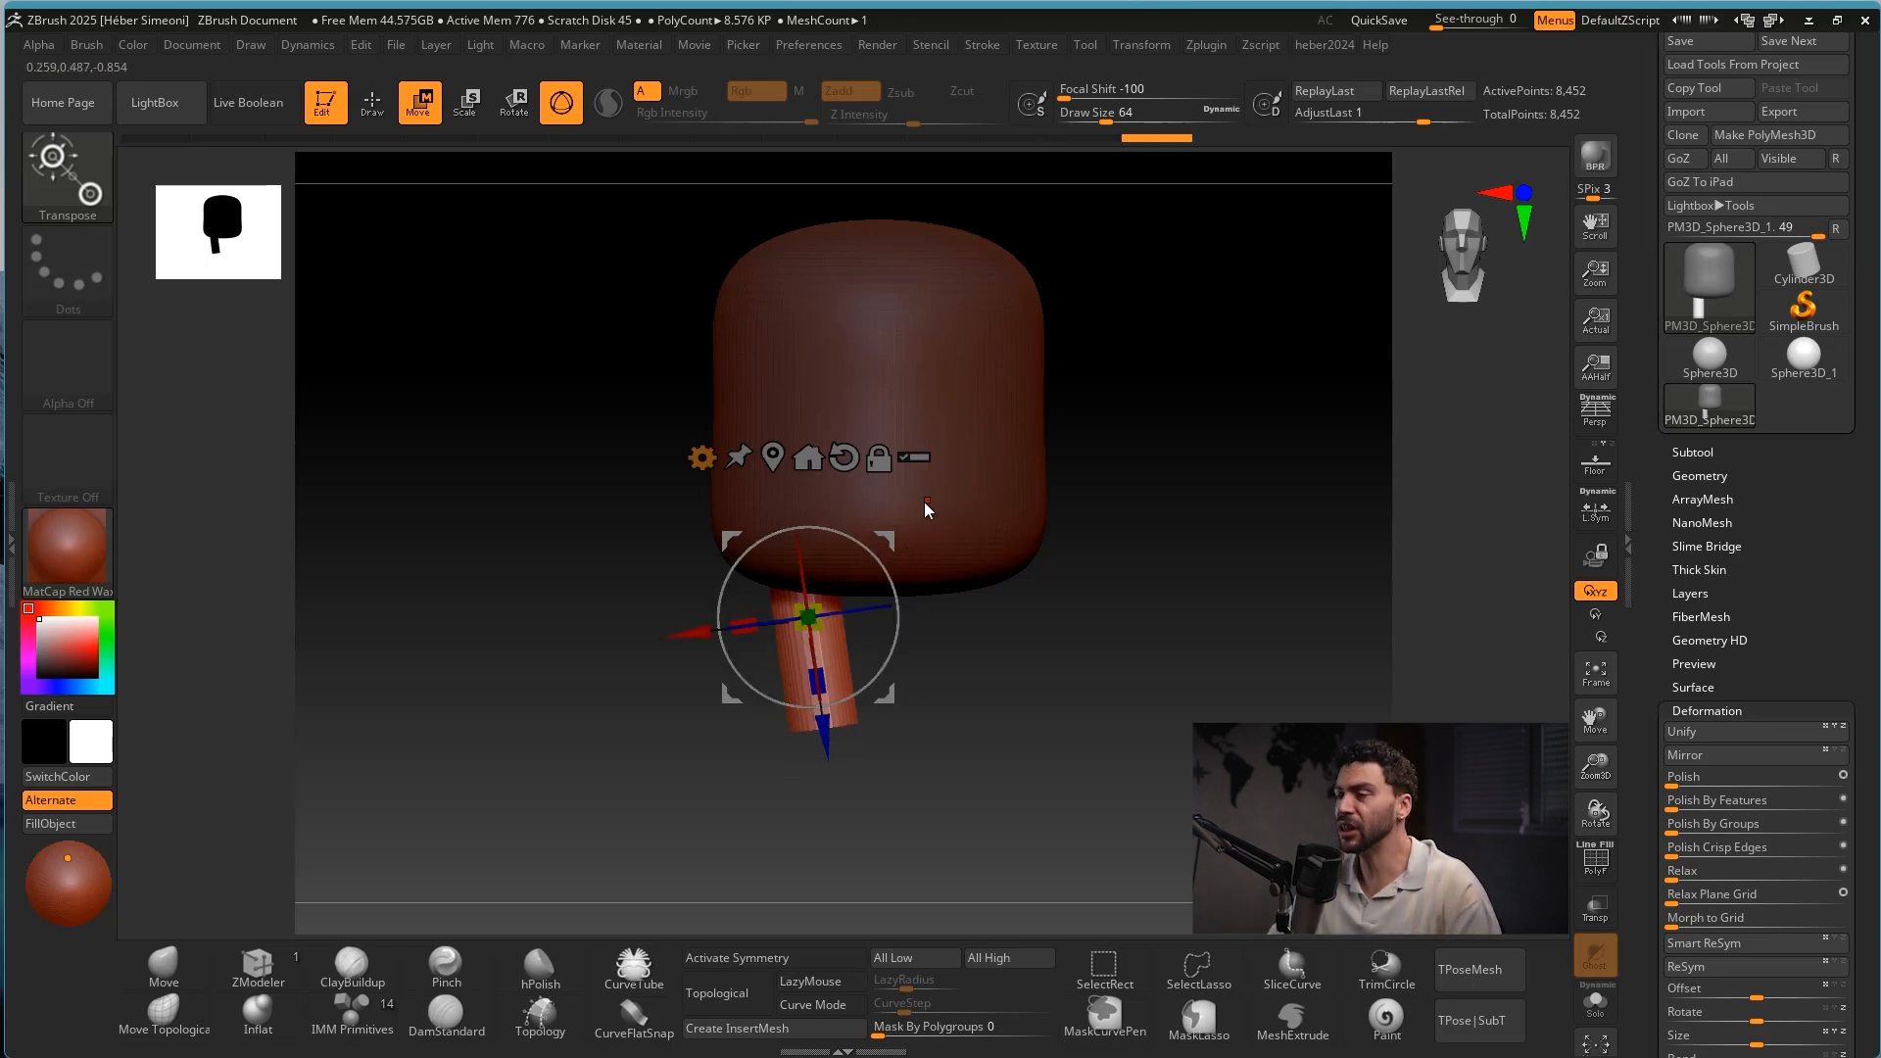
key(ctrl+2)
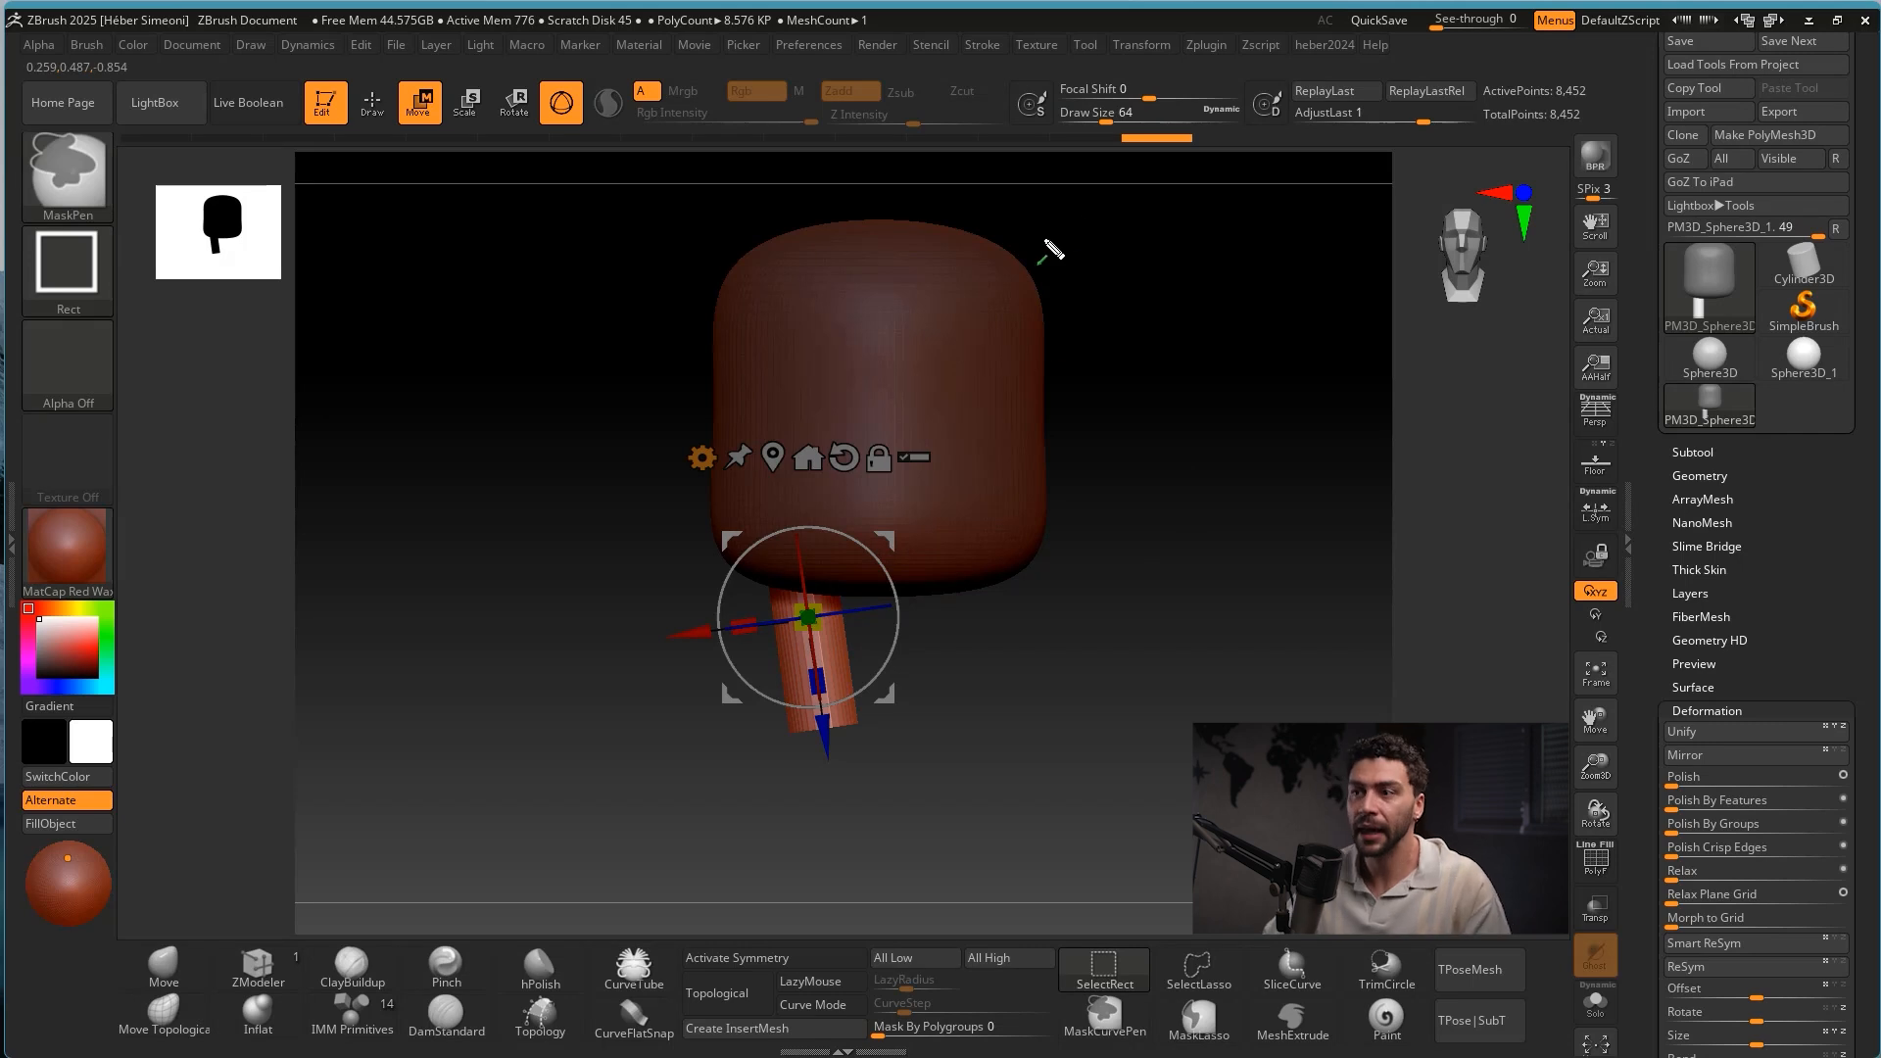
mouse_move(1114, 188)
mouse_down()
mouse_move(887, 498)
mouse_move(895, 591)
mouse_up()
key(Escape)
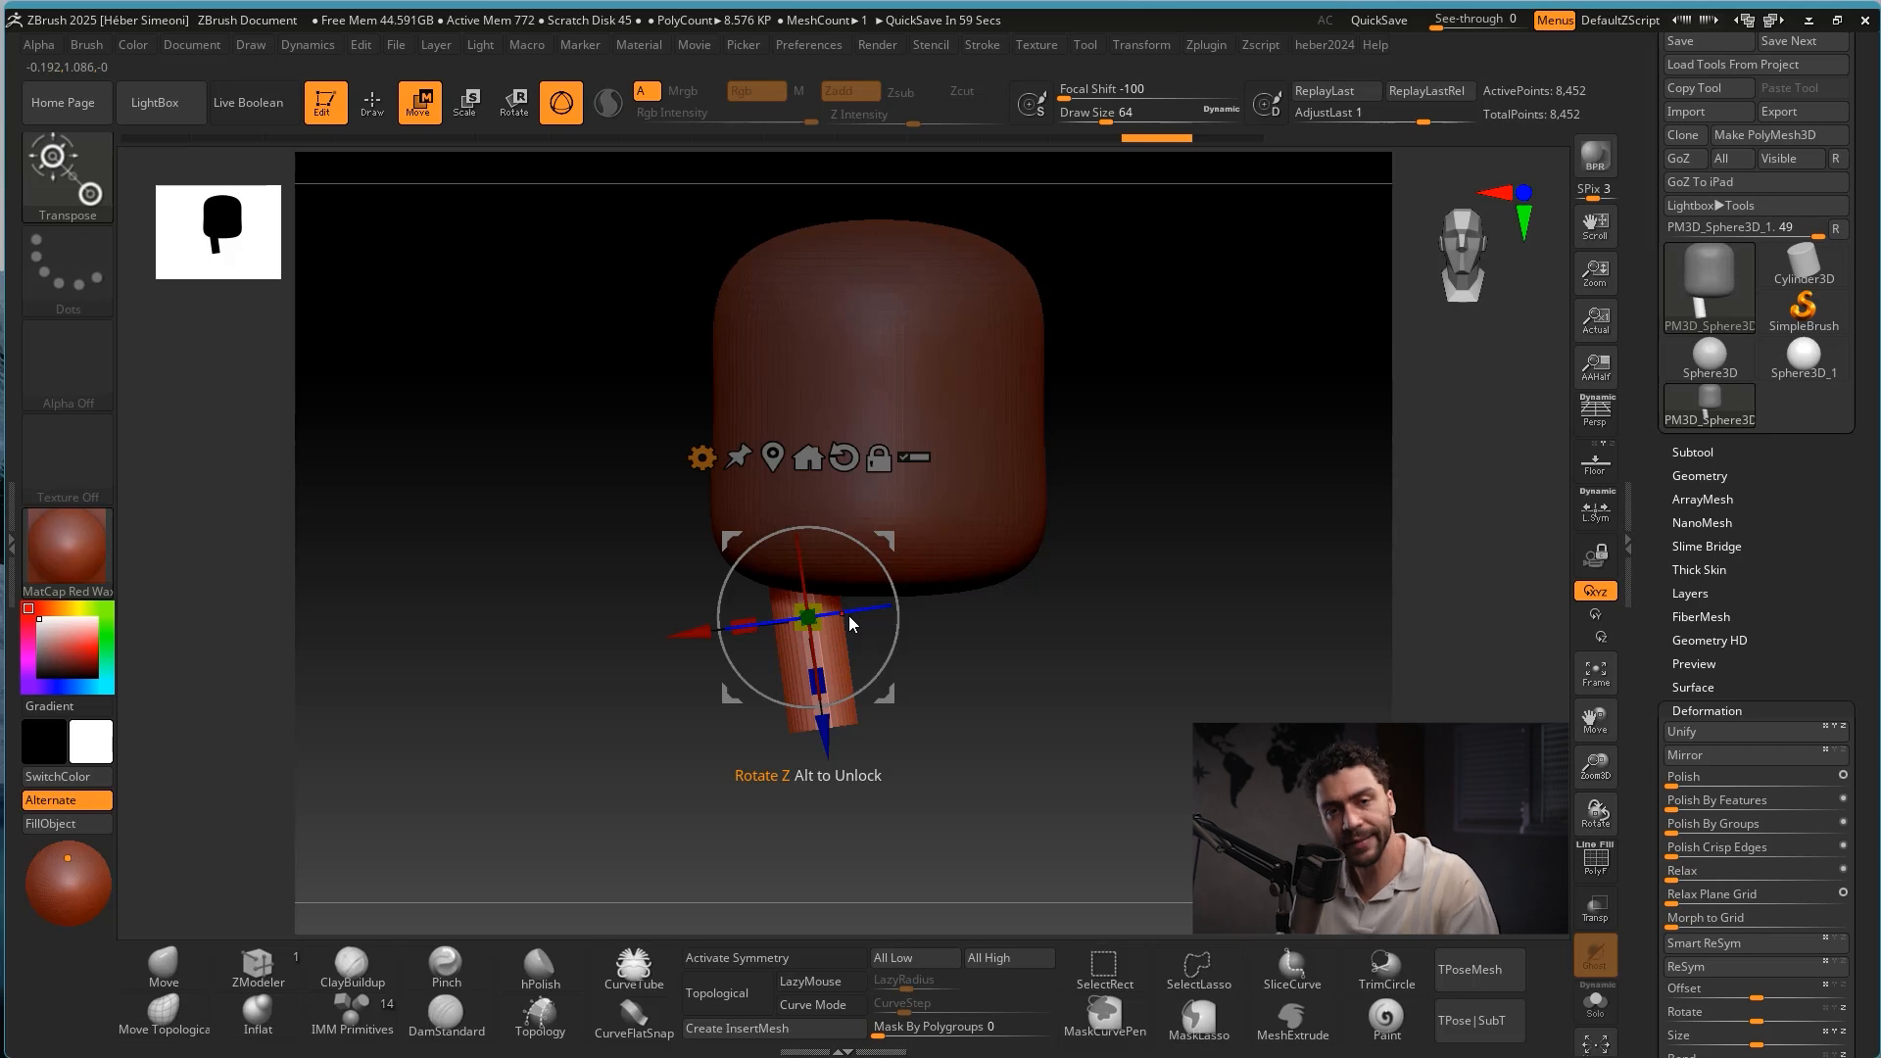
key(ctrl+shift)
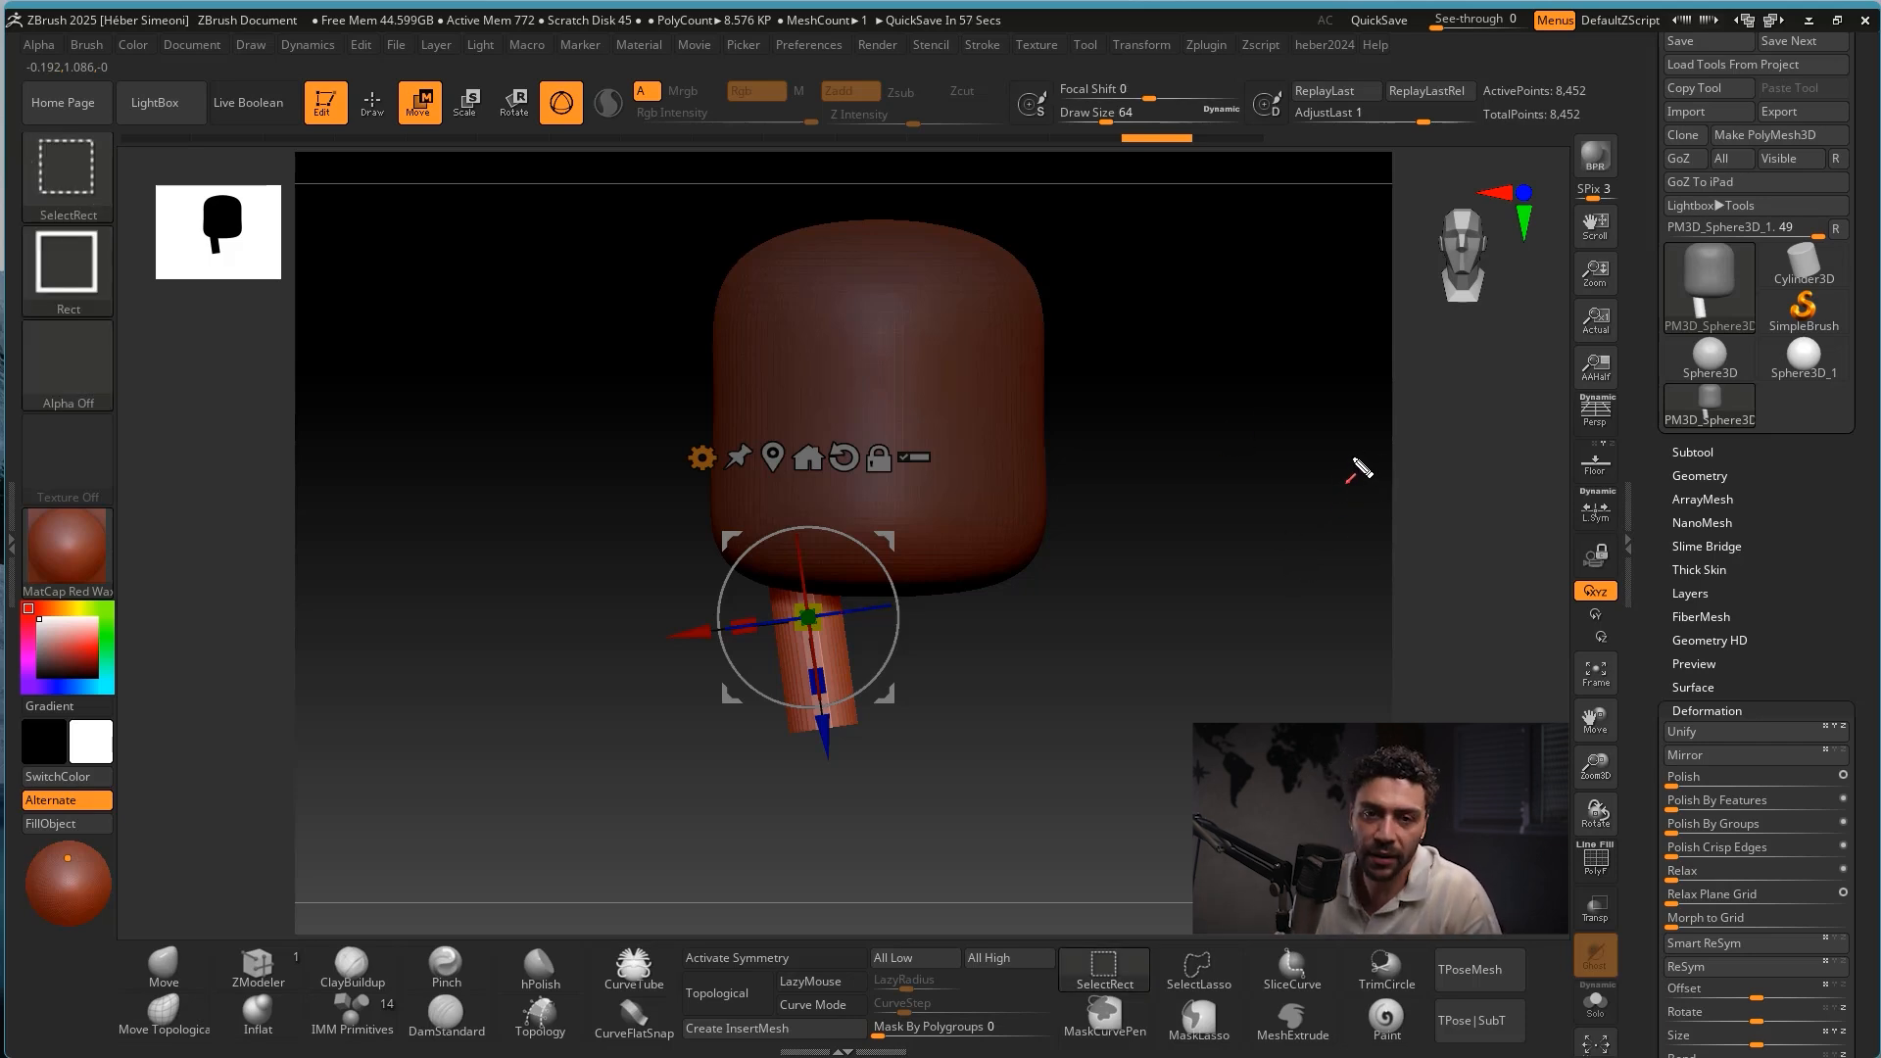
Turn on the floor grid and nudge the leg slightly toward the body's centre line.
click(1595, 462)
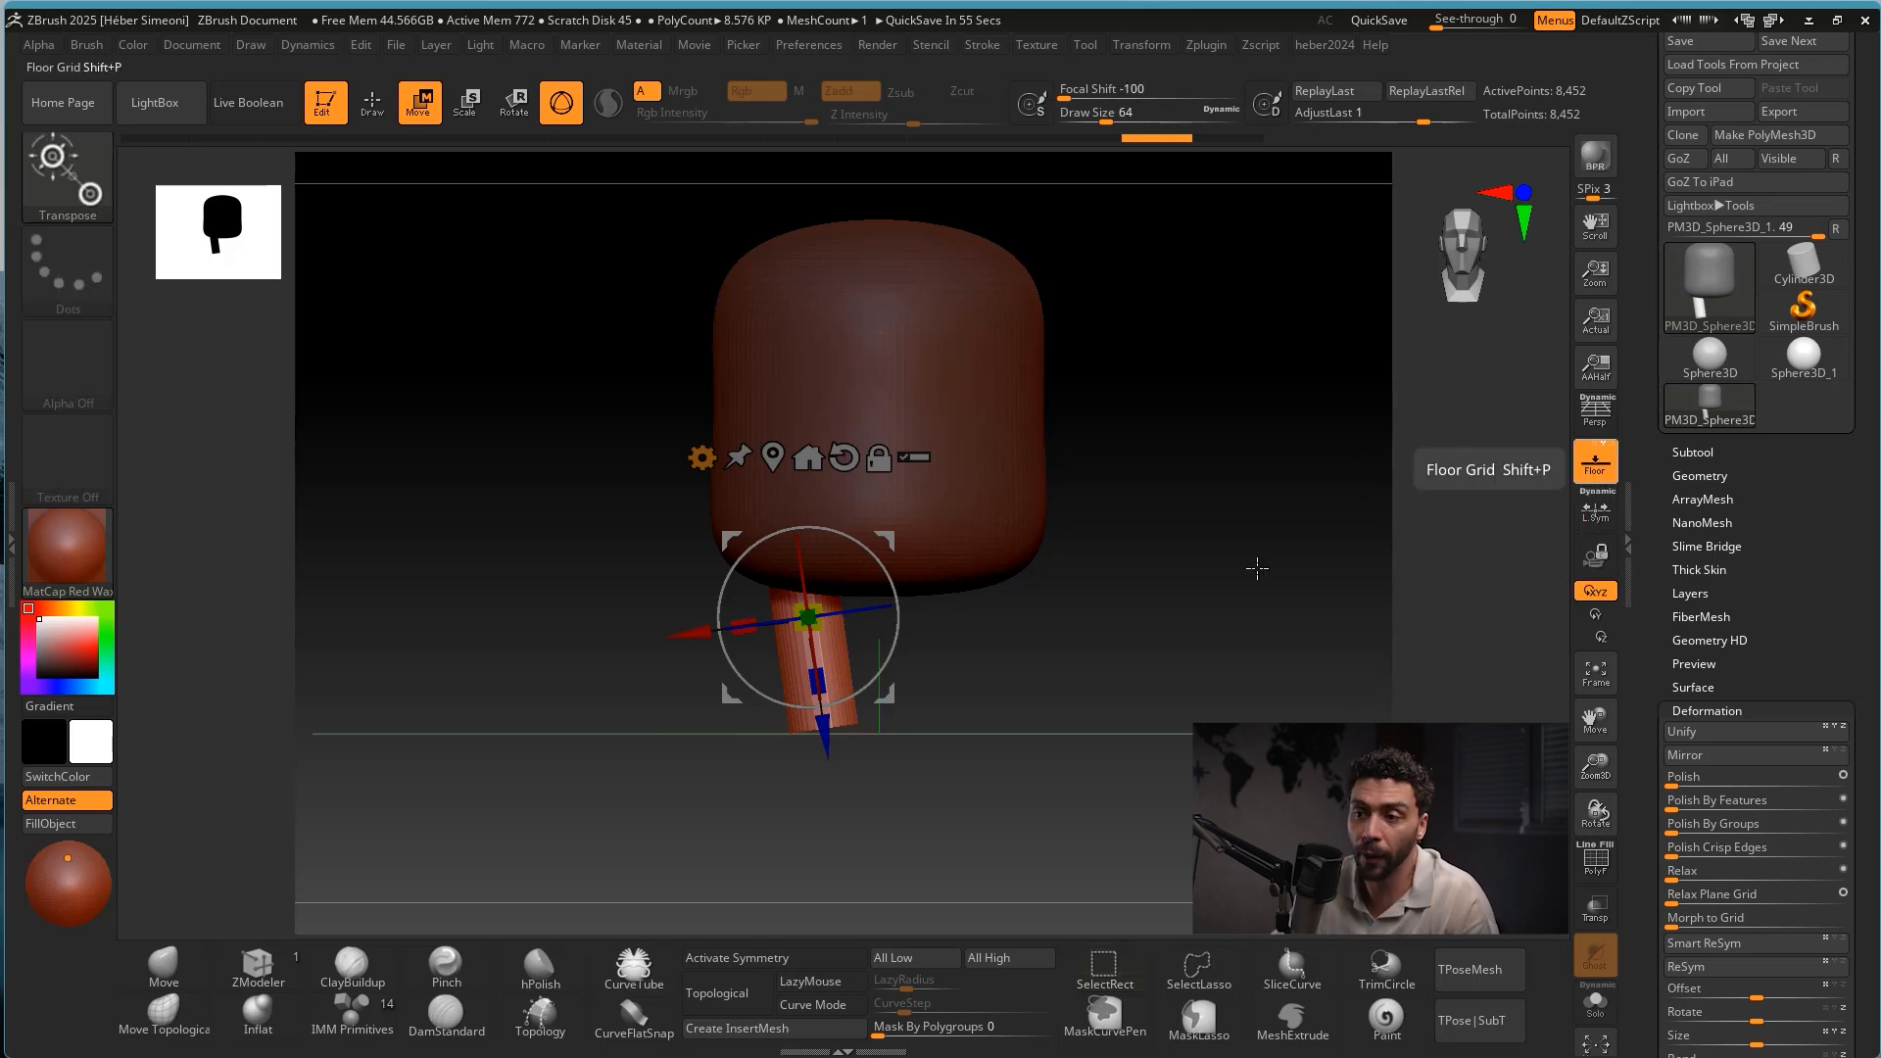
mouse_move(1046, 676)
shift+mouse_down()
mouse_move(1045, 651)
mouse_move(1067, 672)
shift+mouse_up()
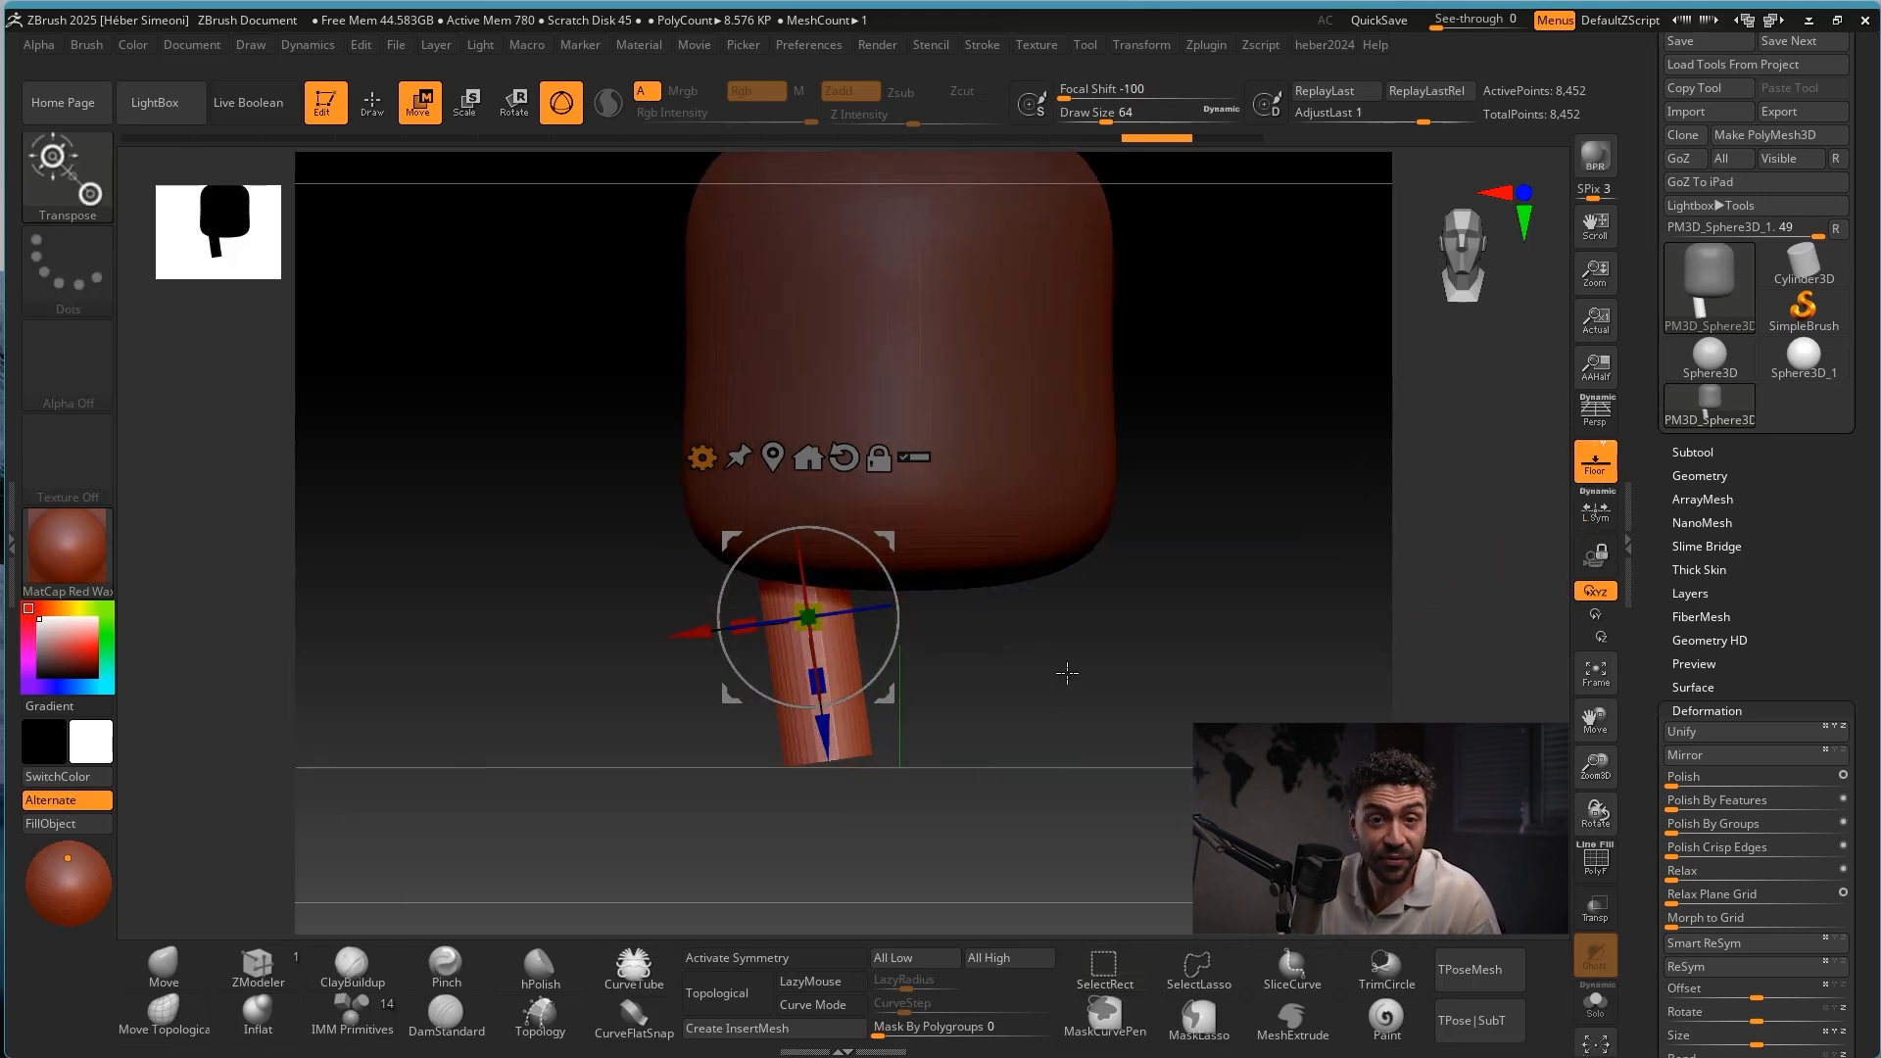
key(ctrl+shift)
mouse_move(1119, 477)
mouse_down()
mouse_move(912, 652)
mouse_move(913, 768)
mouse_move(913, 655)
mouse_move(911, 720)
mouse_up()
key(Escape)
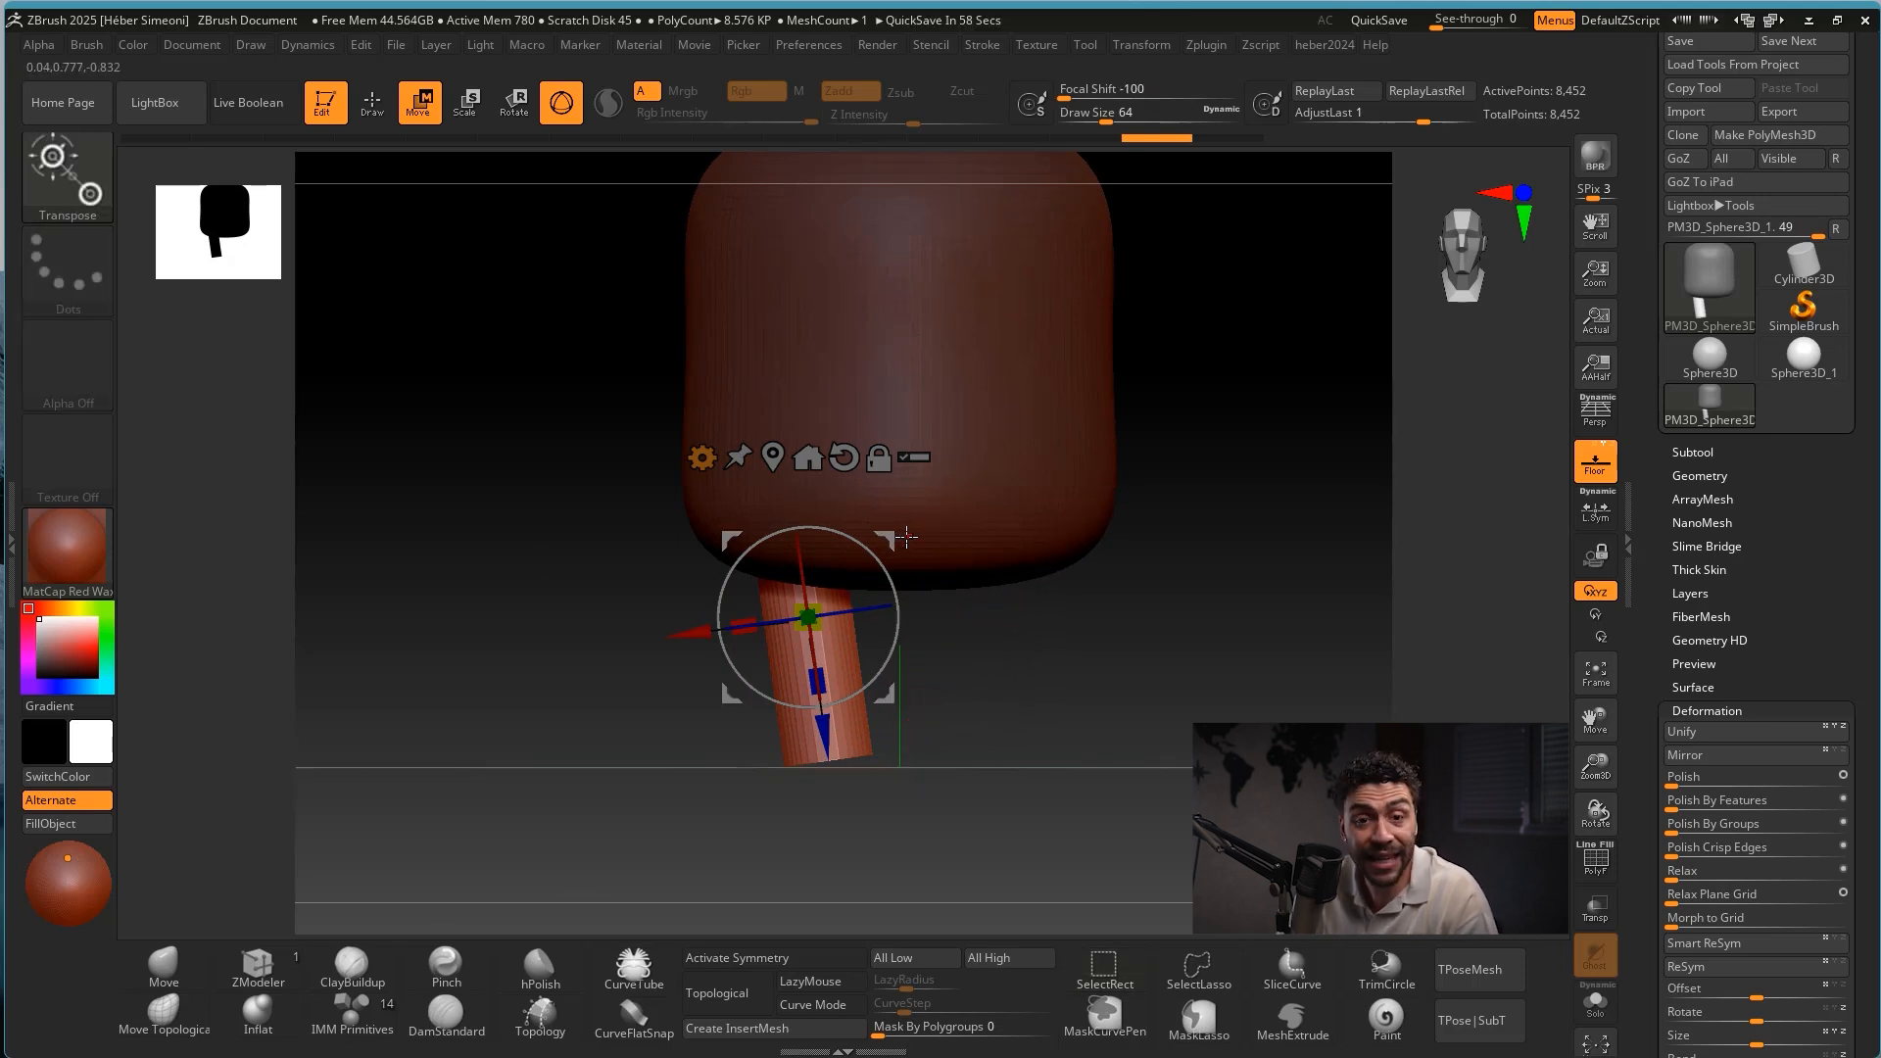
mouse_move(897, 539)
mouse_down()
mouse_move(924, 534)
mouse_move(905, 533)
mouse_up()
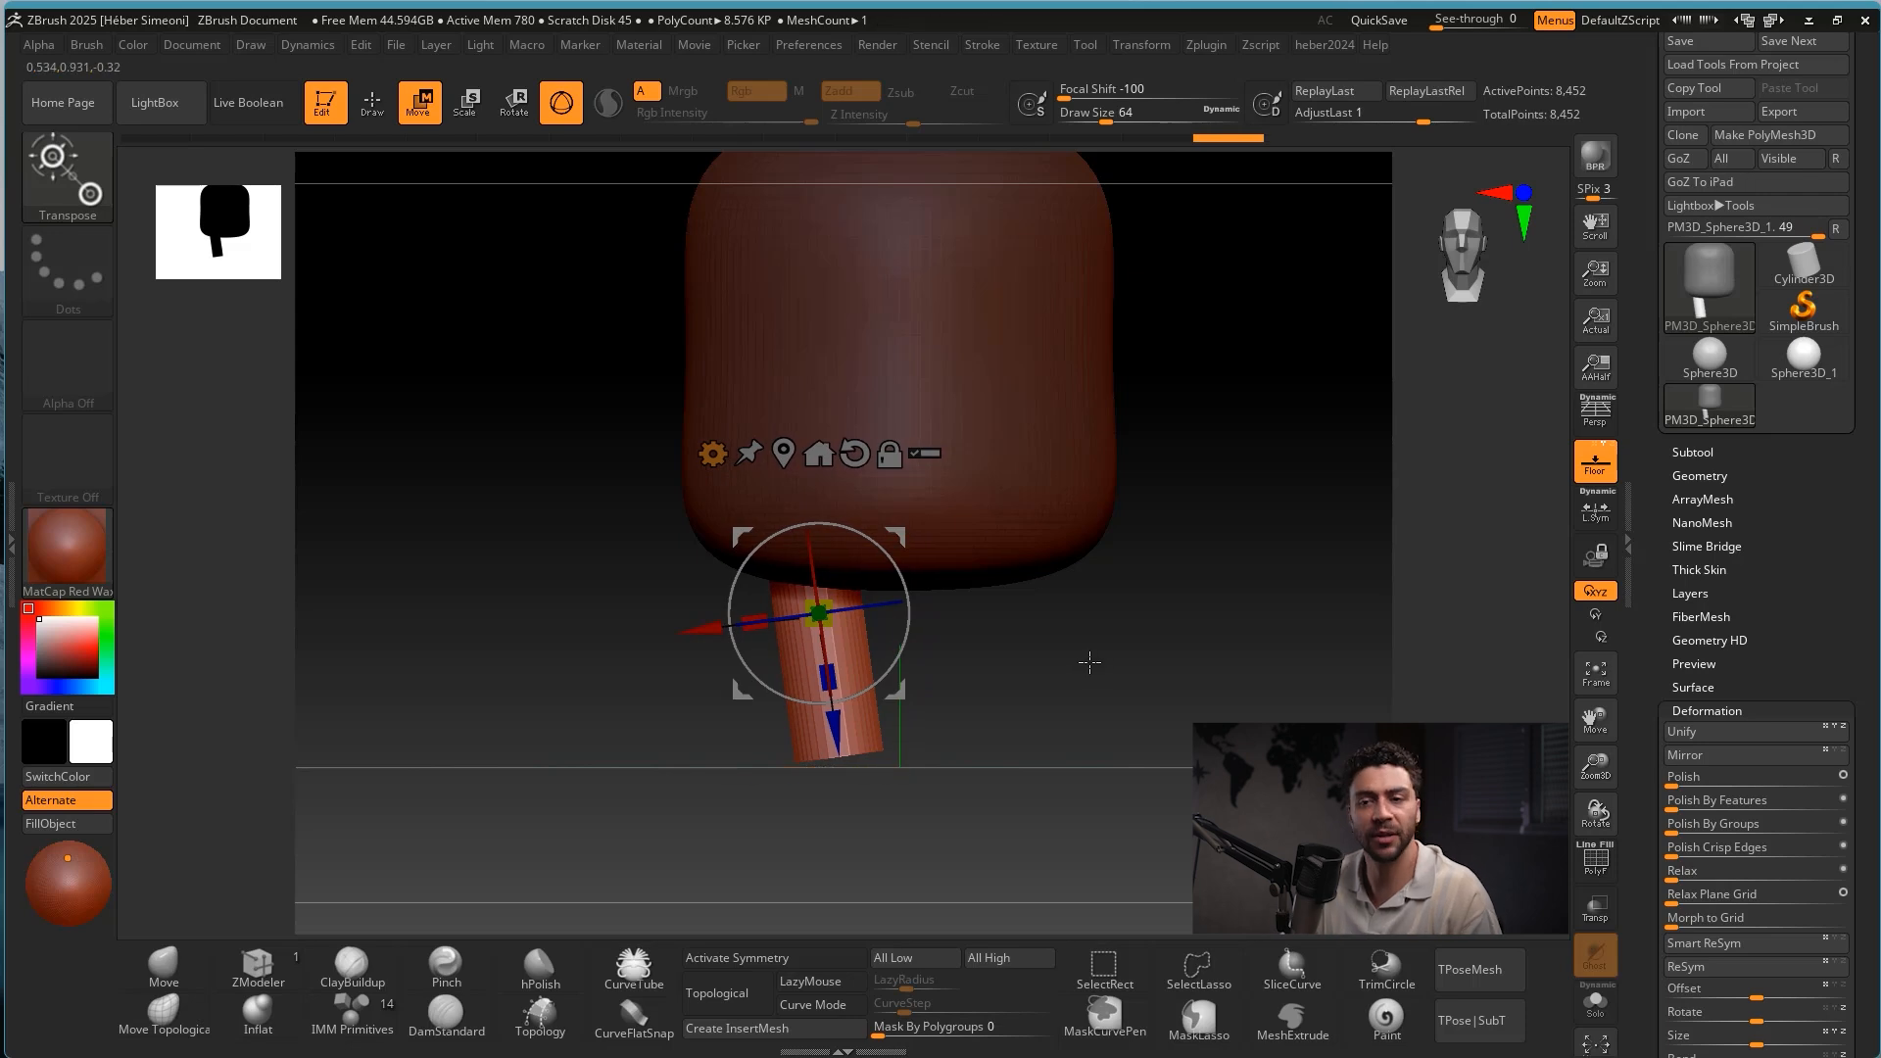
ctrl+right_drag(1082, 660, 1010, 655)
alt+right_drag(1097, 583, 1084, 624)
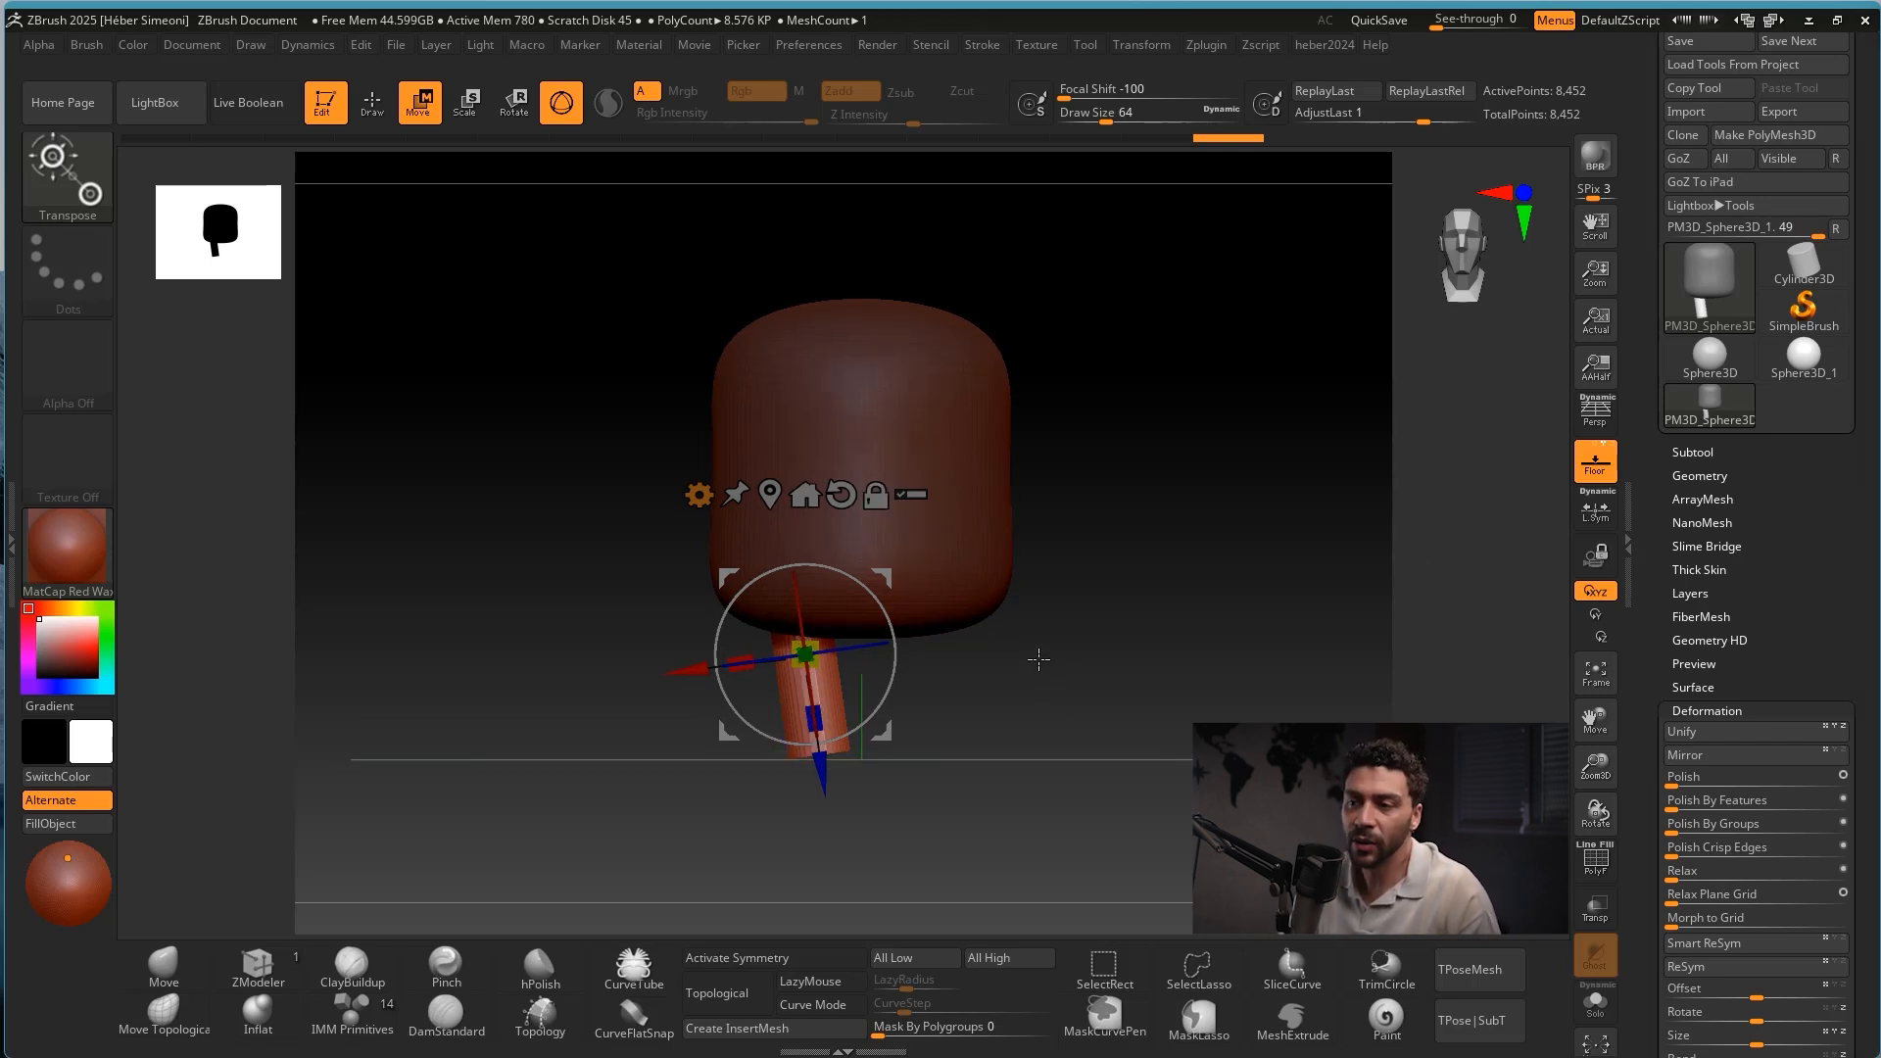
Duplicate the leg to the outer side of the original and replace the copy with a PolySphere primitive.
mouse_move(501, 671)
ctrl+shift+mouse_down()
mouse_move(483, 273)
mouse_move(428, 147)
mouse_move(503, 143)
mouse_move(431, 132)
mouse_move(472, 137)
ctrl+shift+mouse_up()
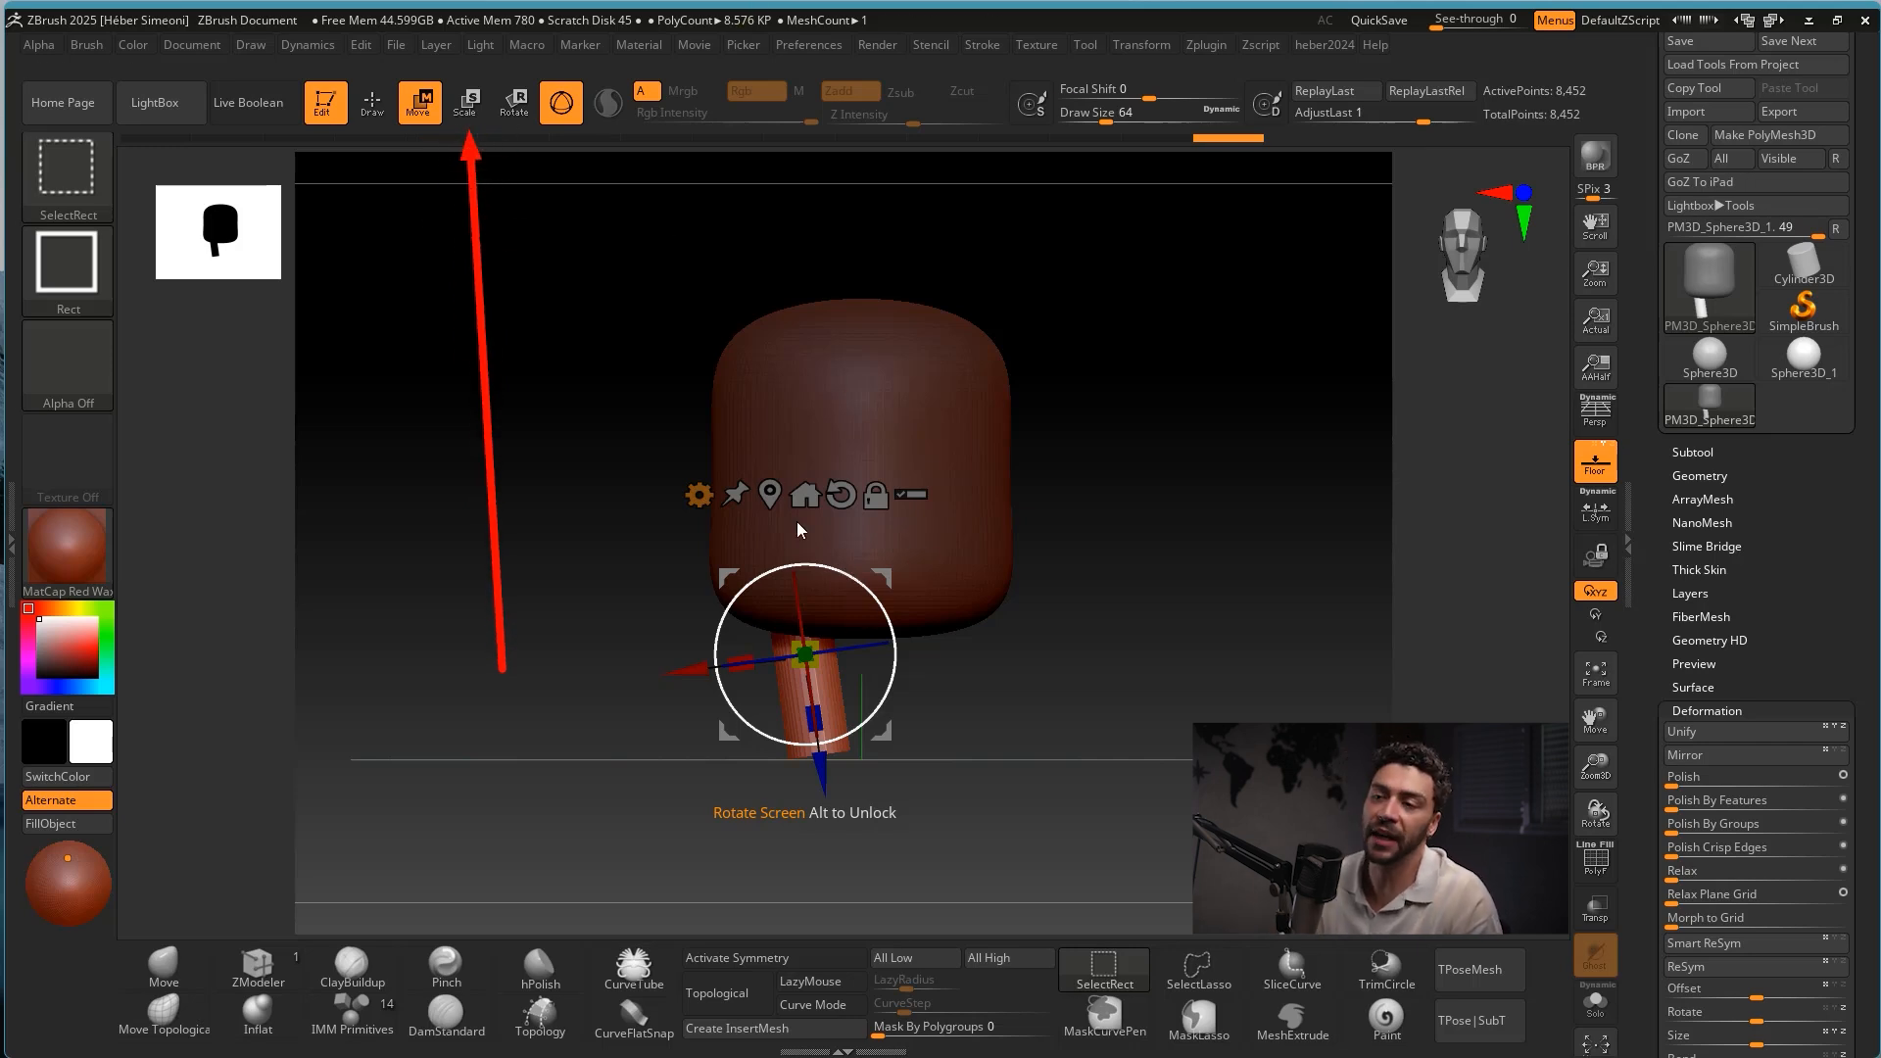
click(700, 496)
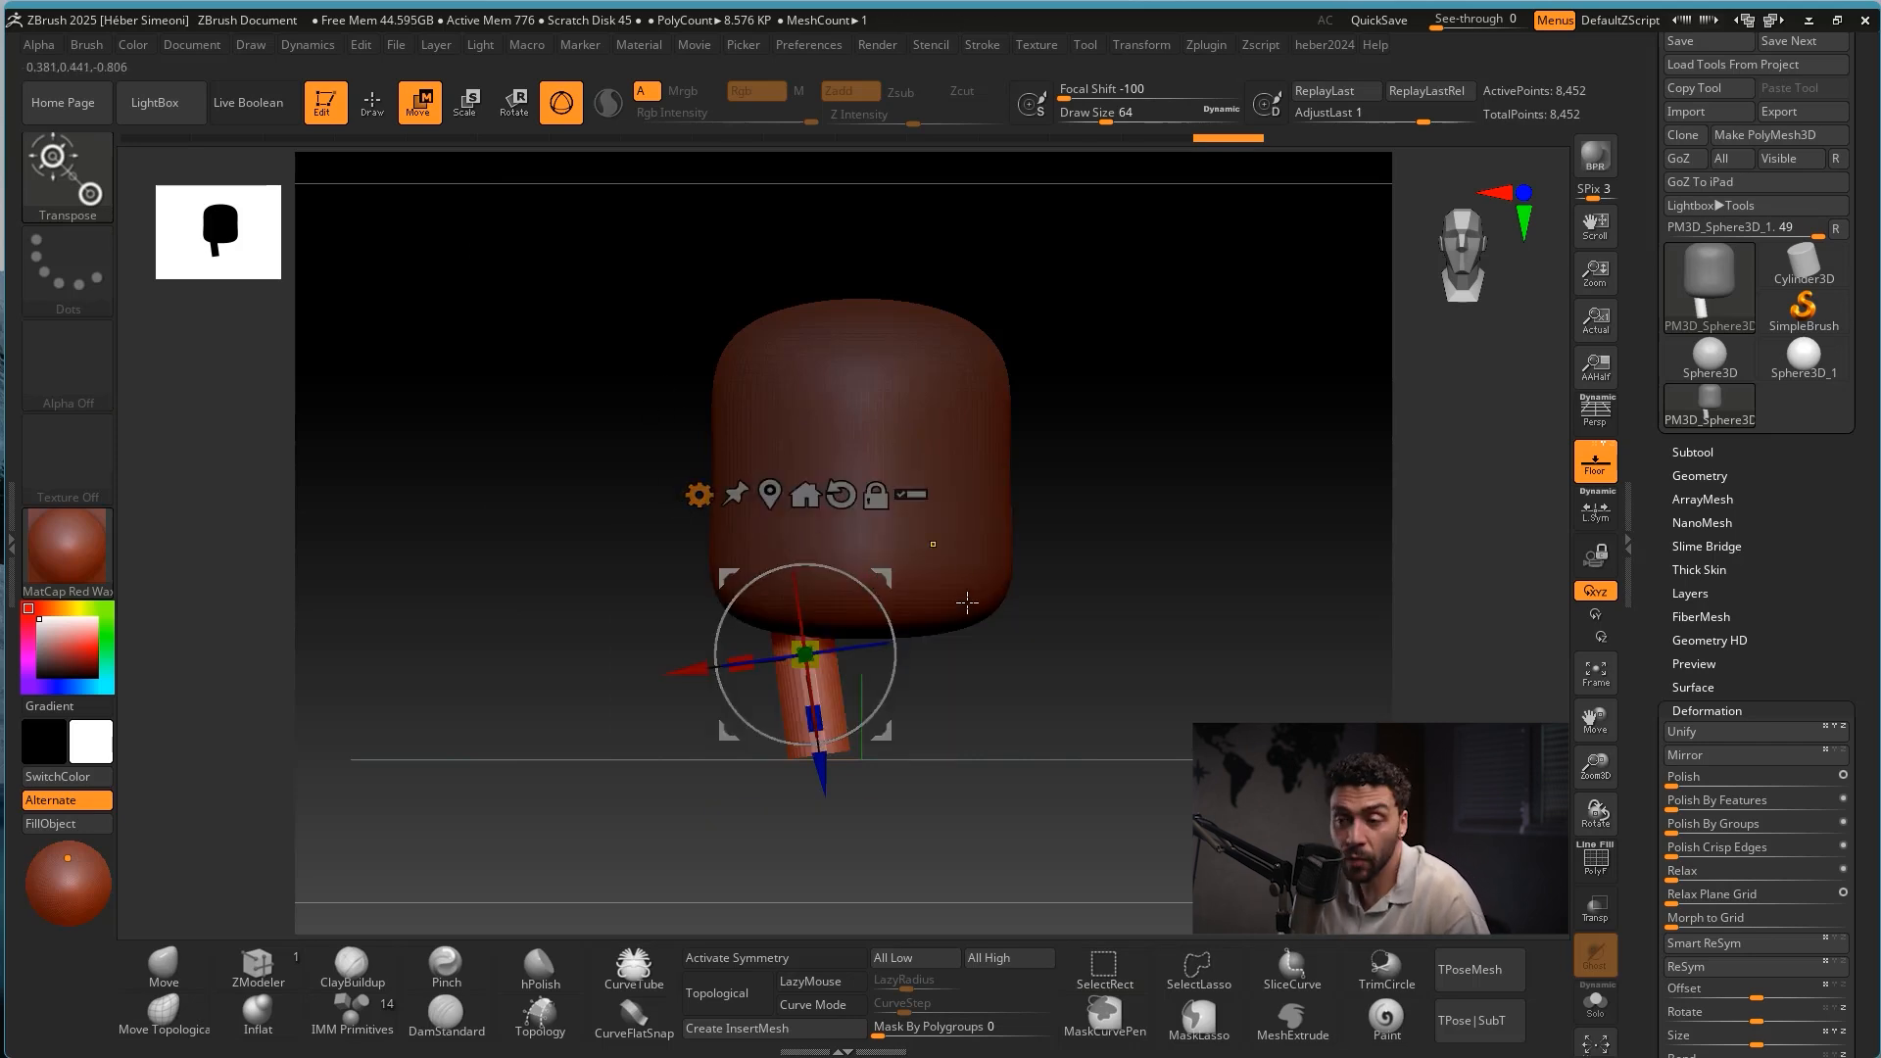
ctrl+drag(880, 580, 964, 723)
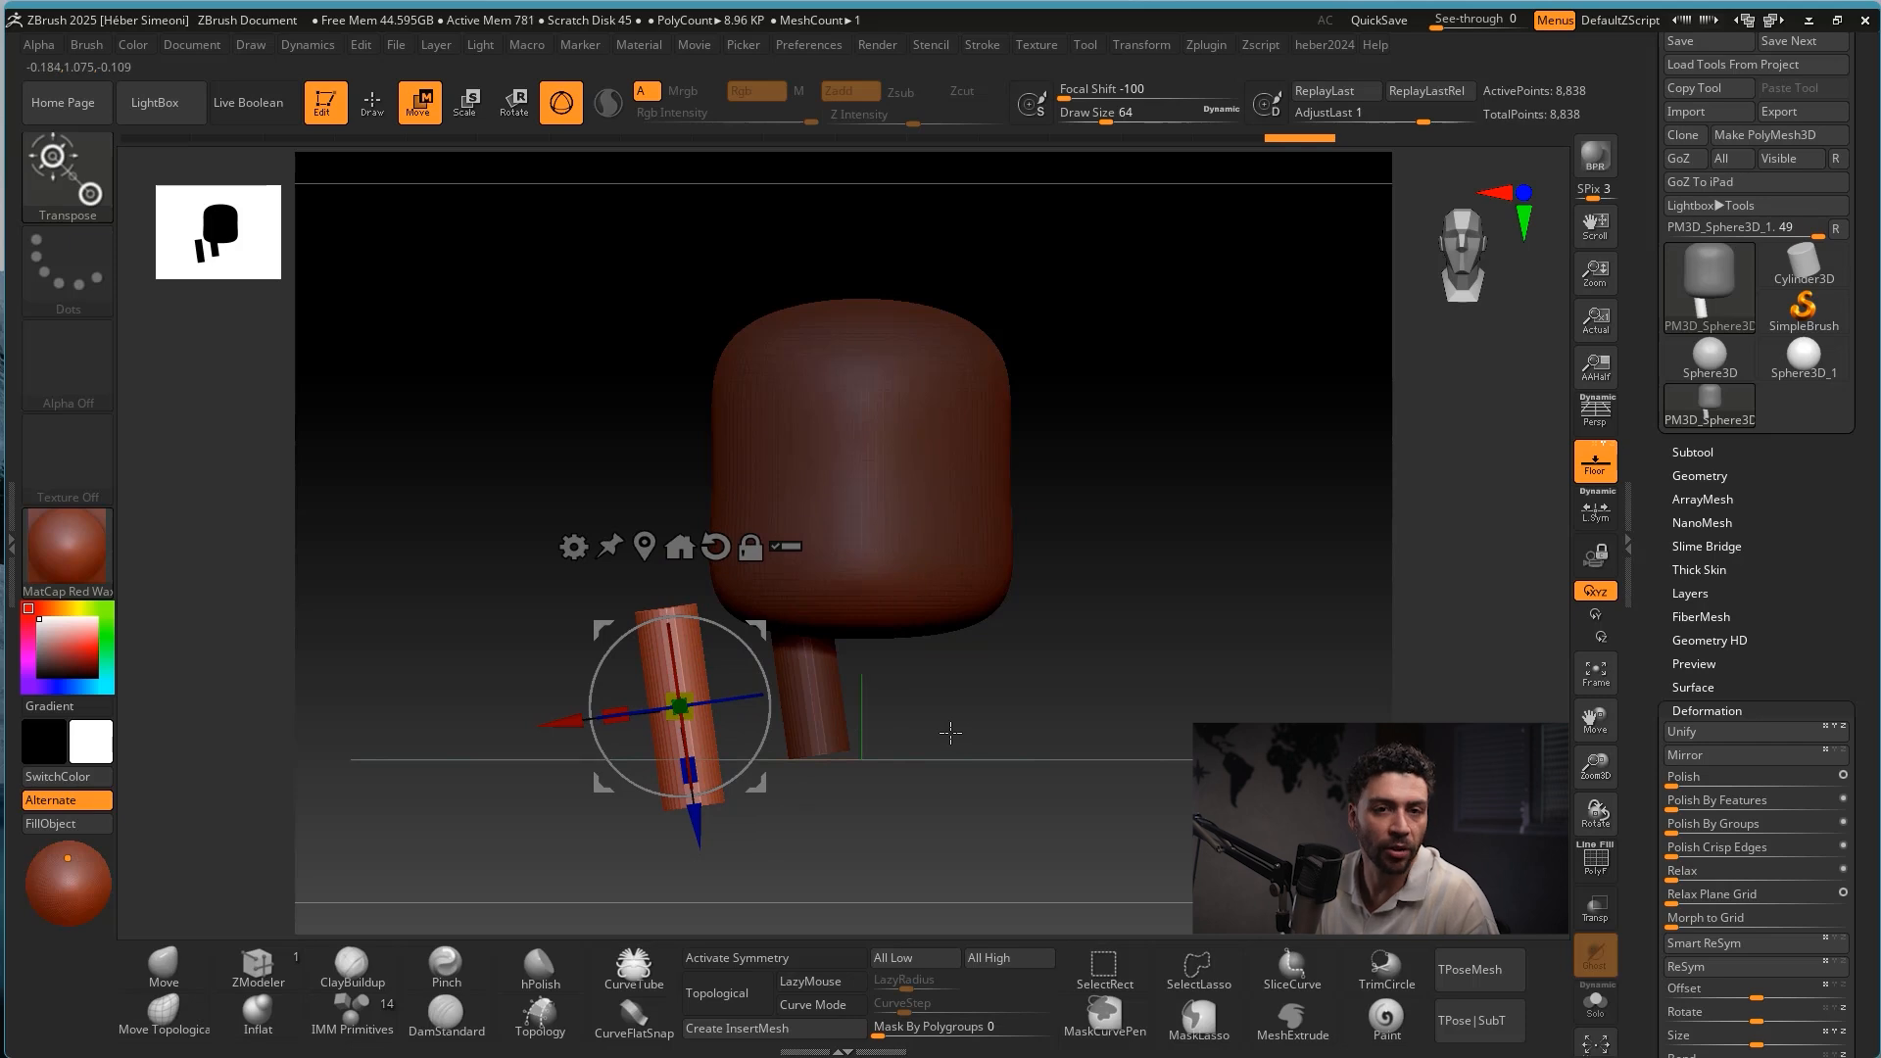
click(573, 545)
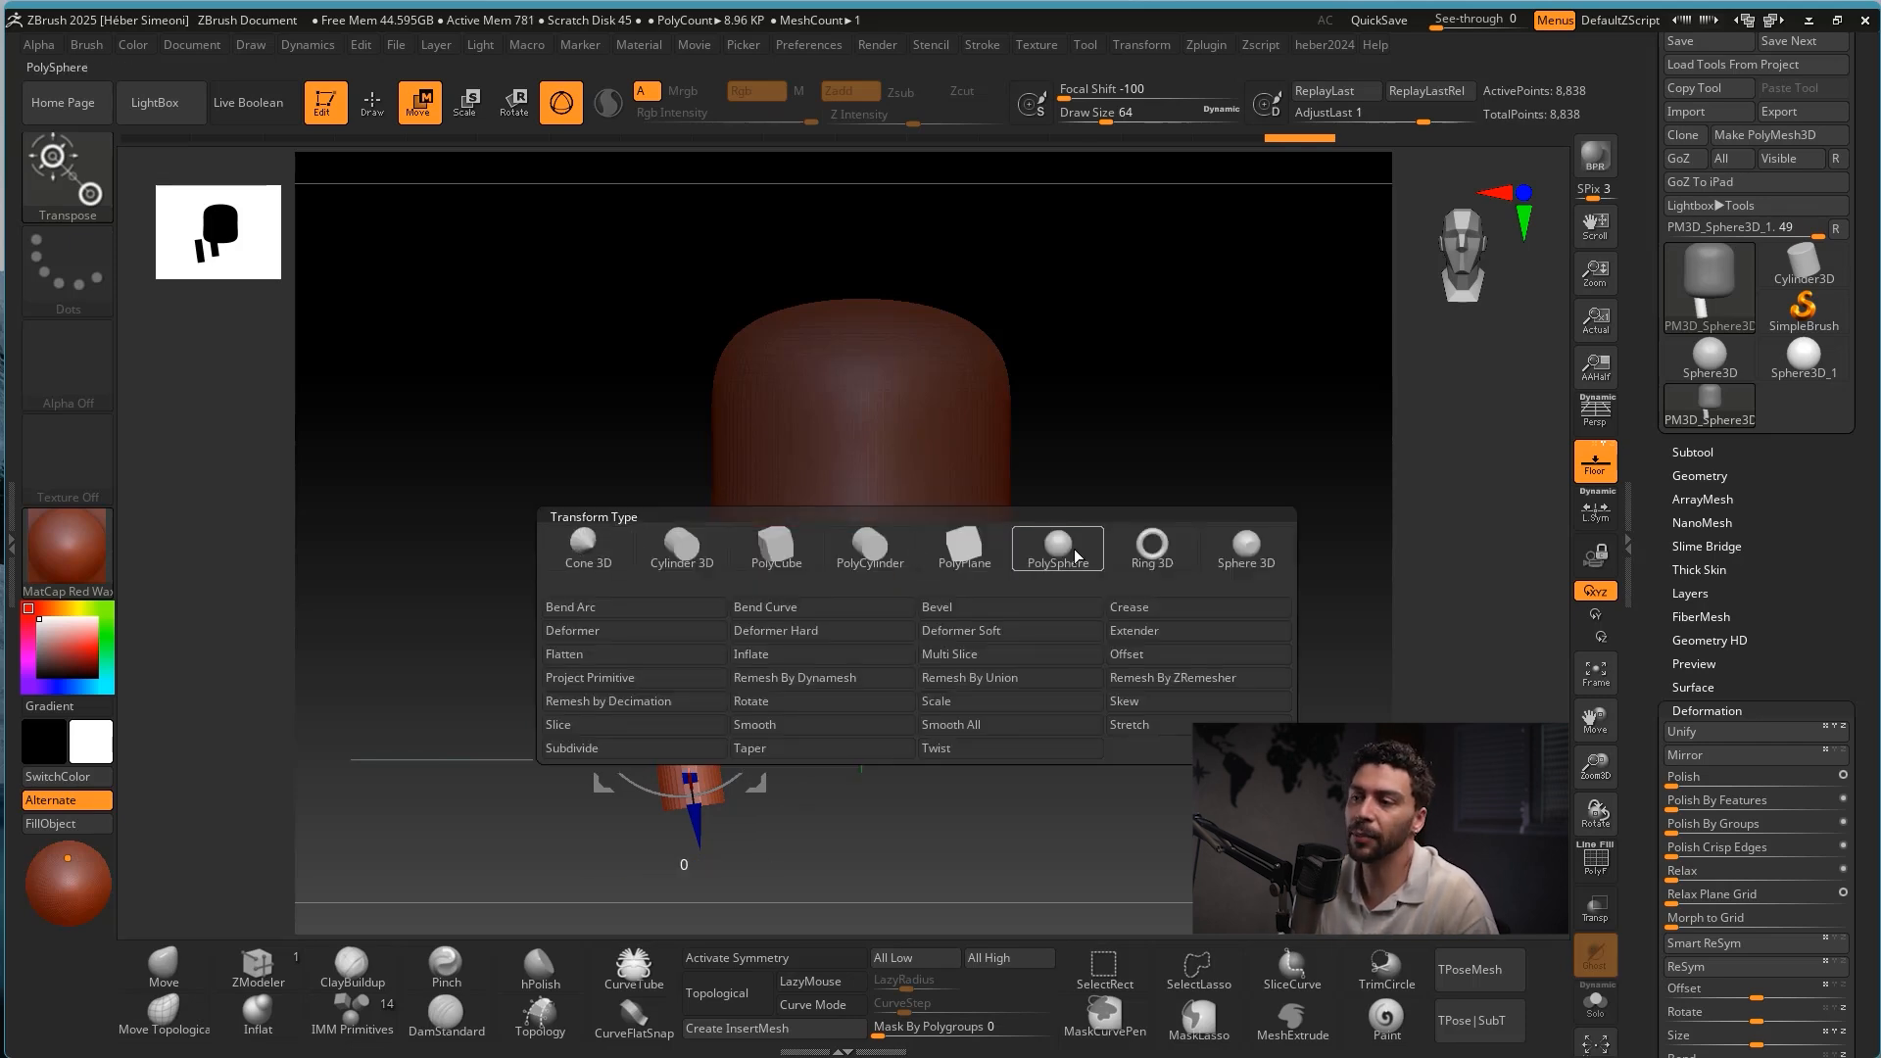
click(1056, 559)
Move the sphere onto the leg's lower end as a foot, and stretch it along its X axis by about 1.68.
alt+drag(1121, 608, 1087, 641)
click(421, 106)
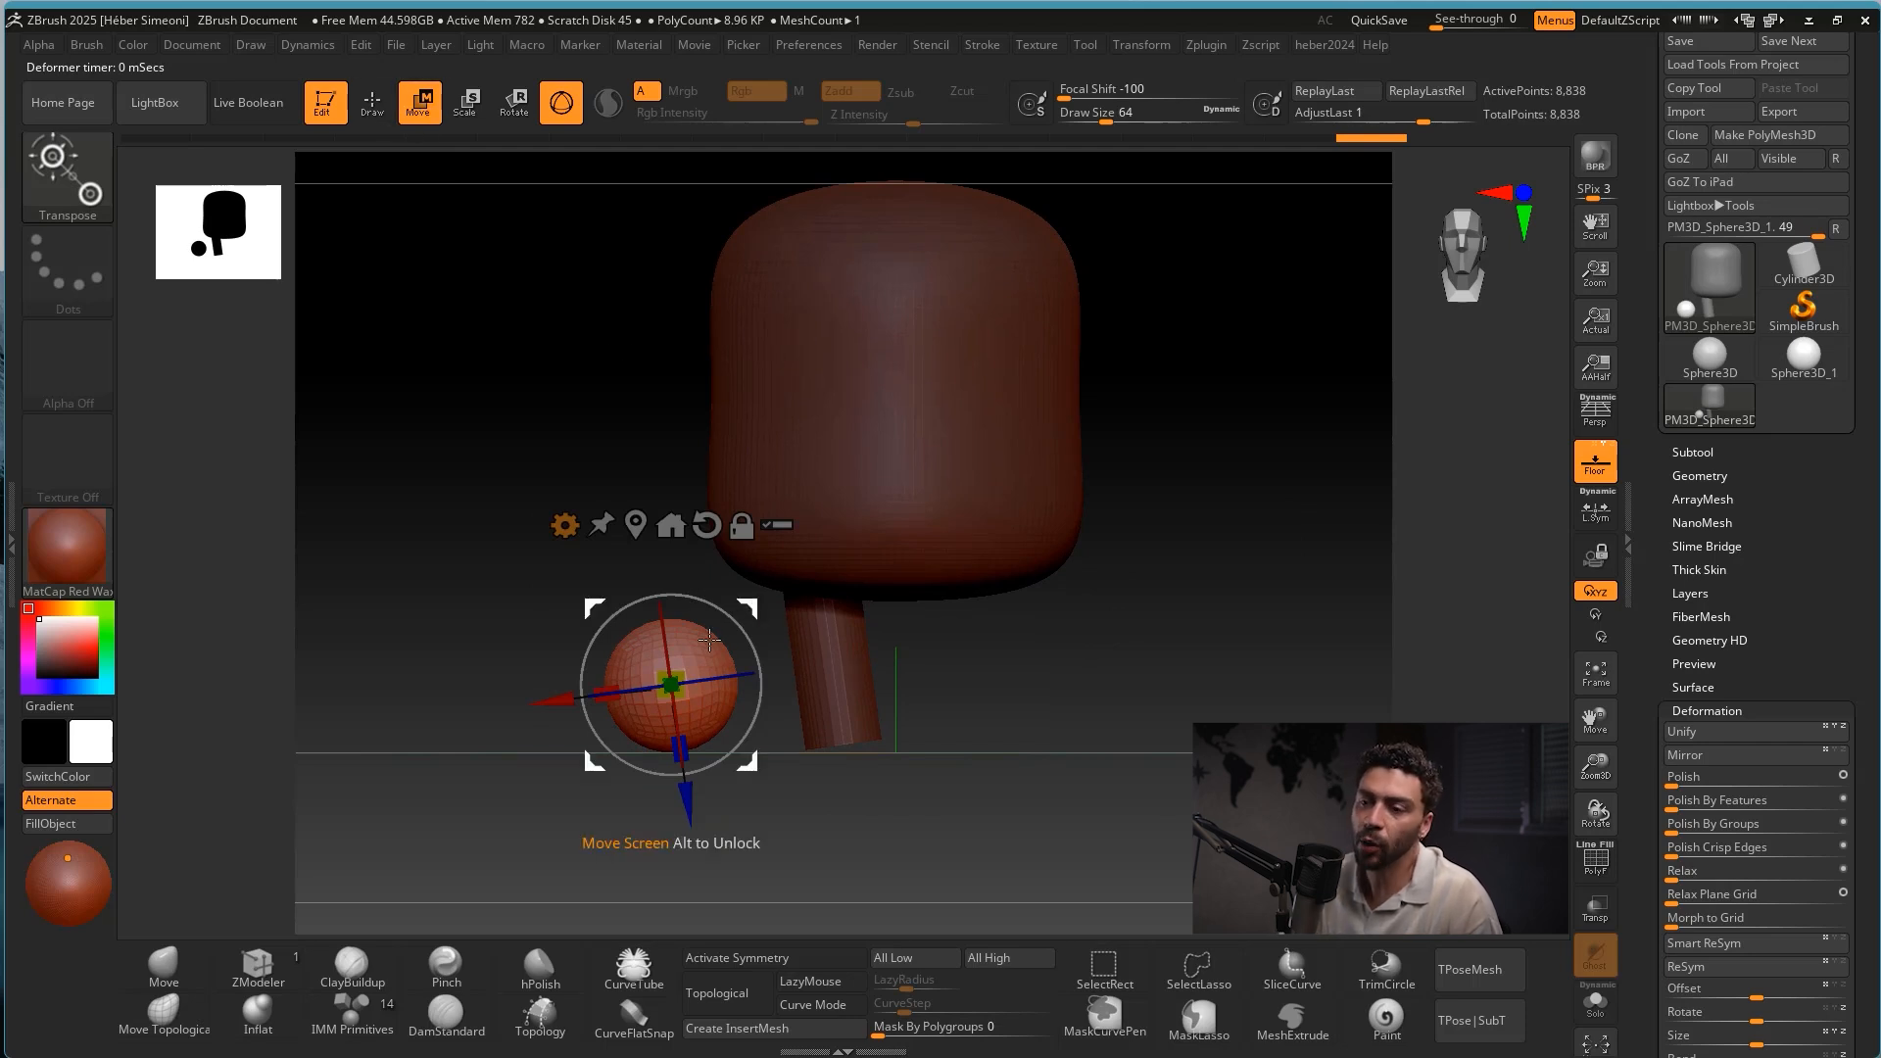
drag(753, 607, 835, 643)
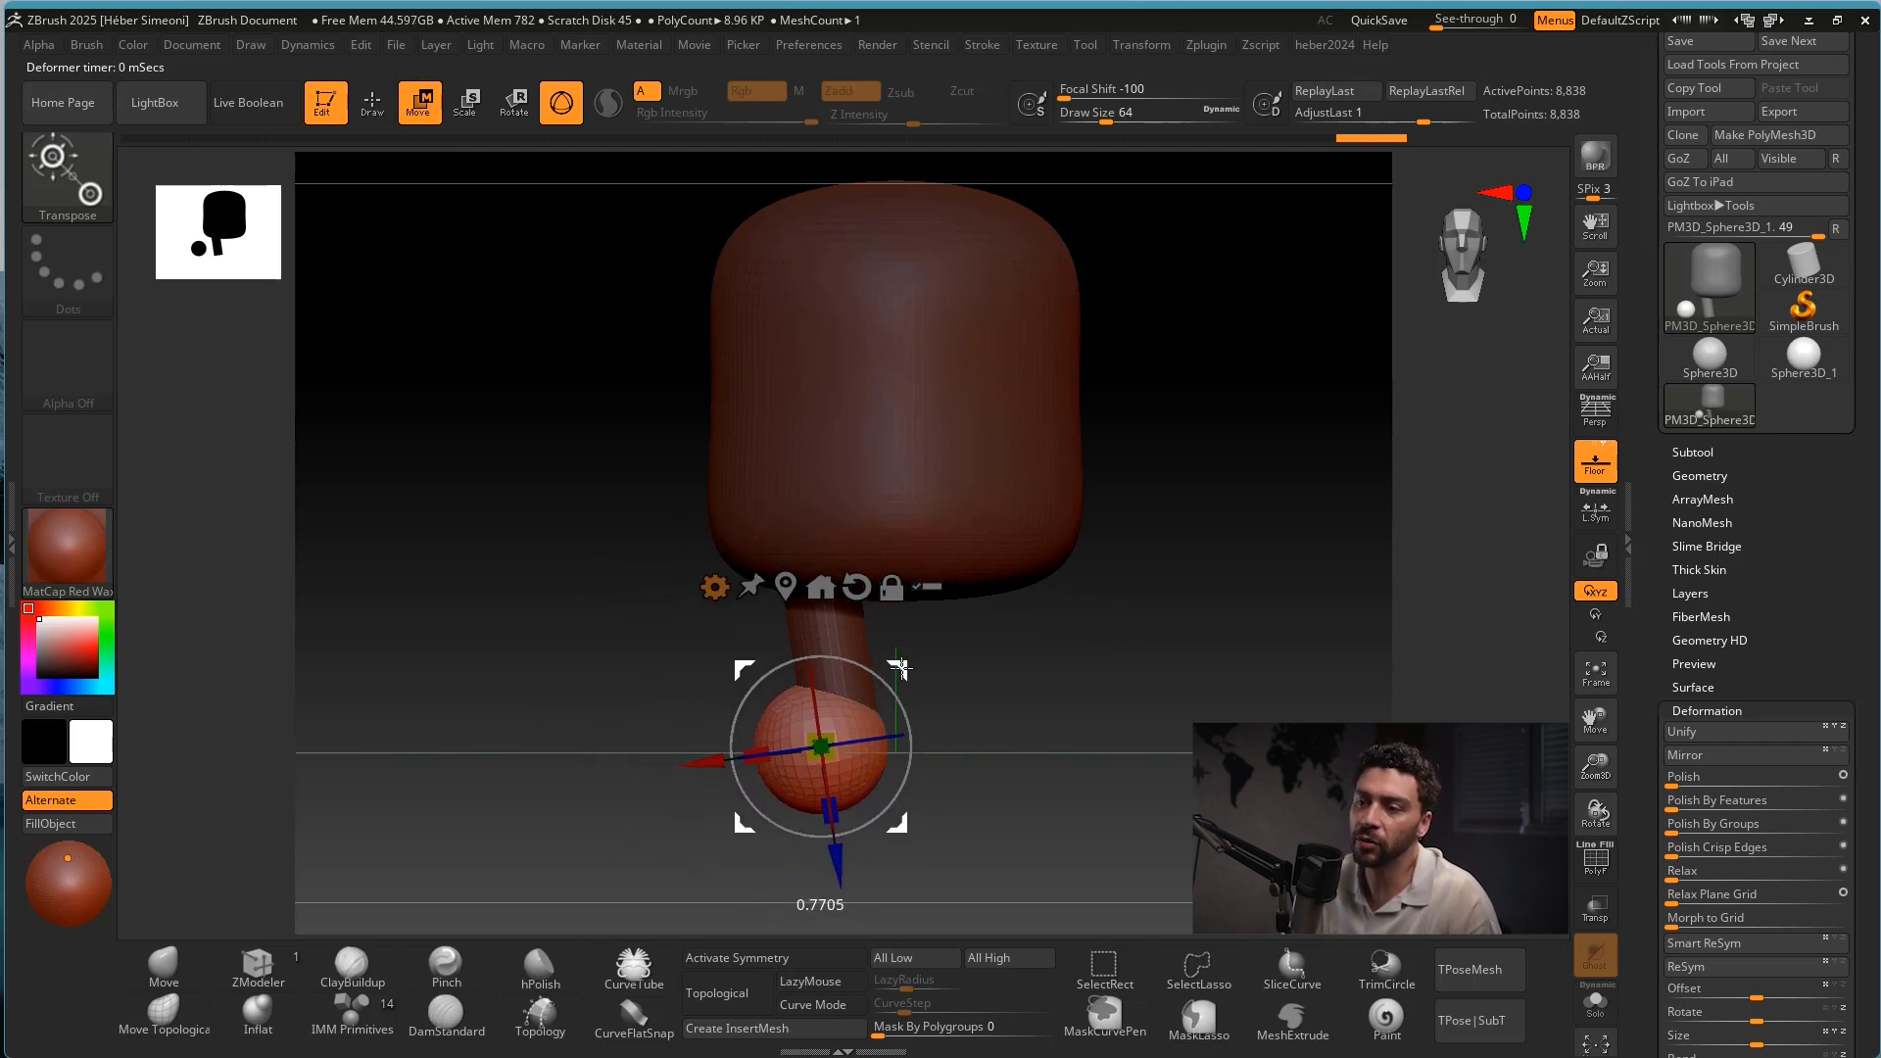
scroll(1004, 676, up, 3)
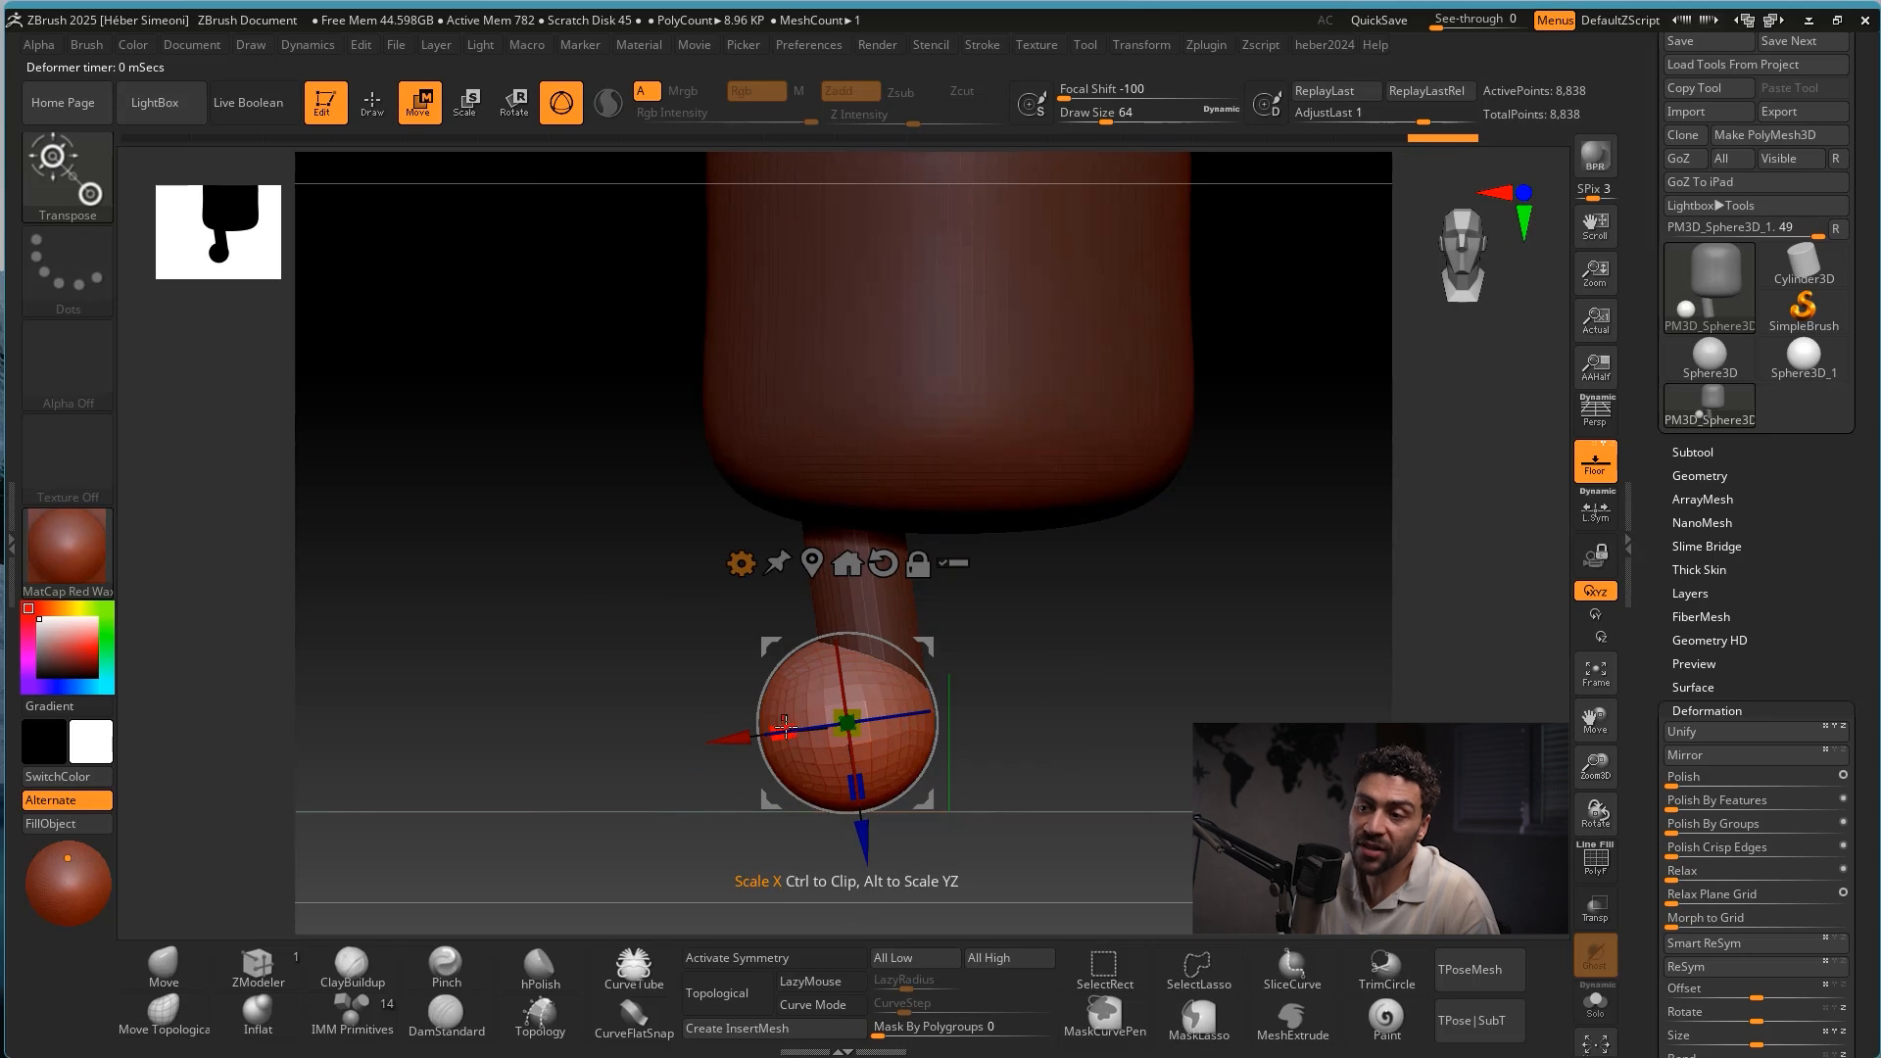
drag(777, 729, 723, 748)
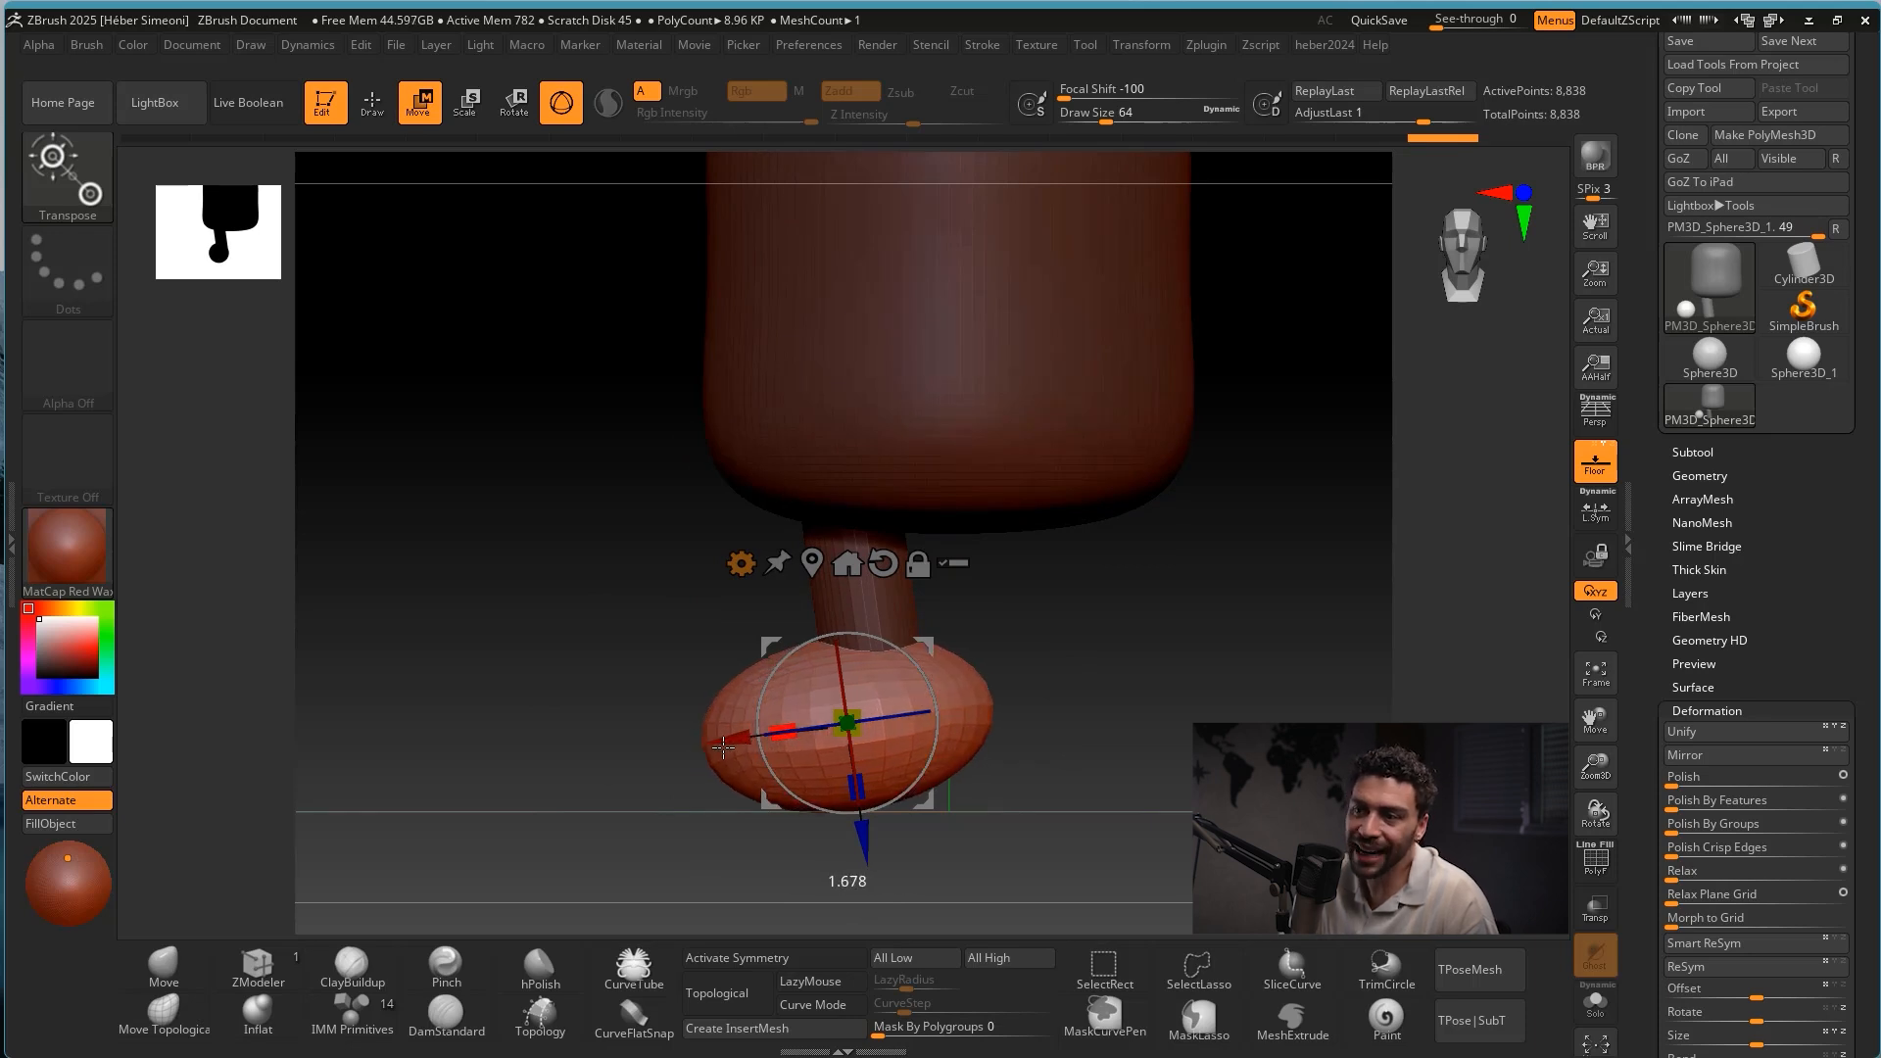
Move the foot outward along its X axis and scale it down so its inner end overlaps the leg's lower end.
scroll(723, 748, down, 2)
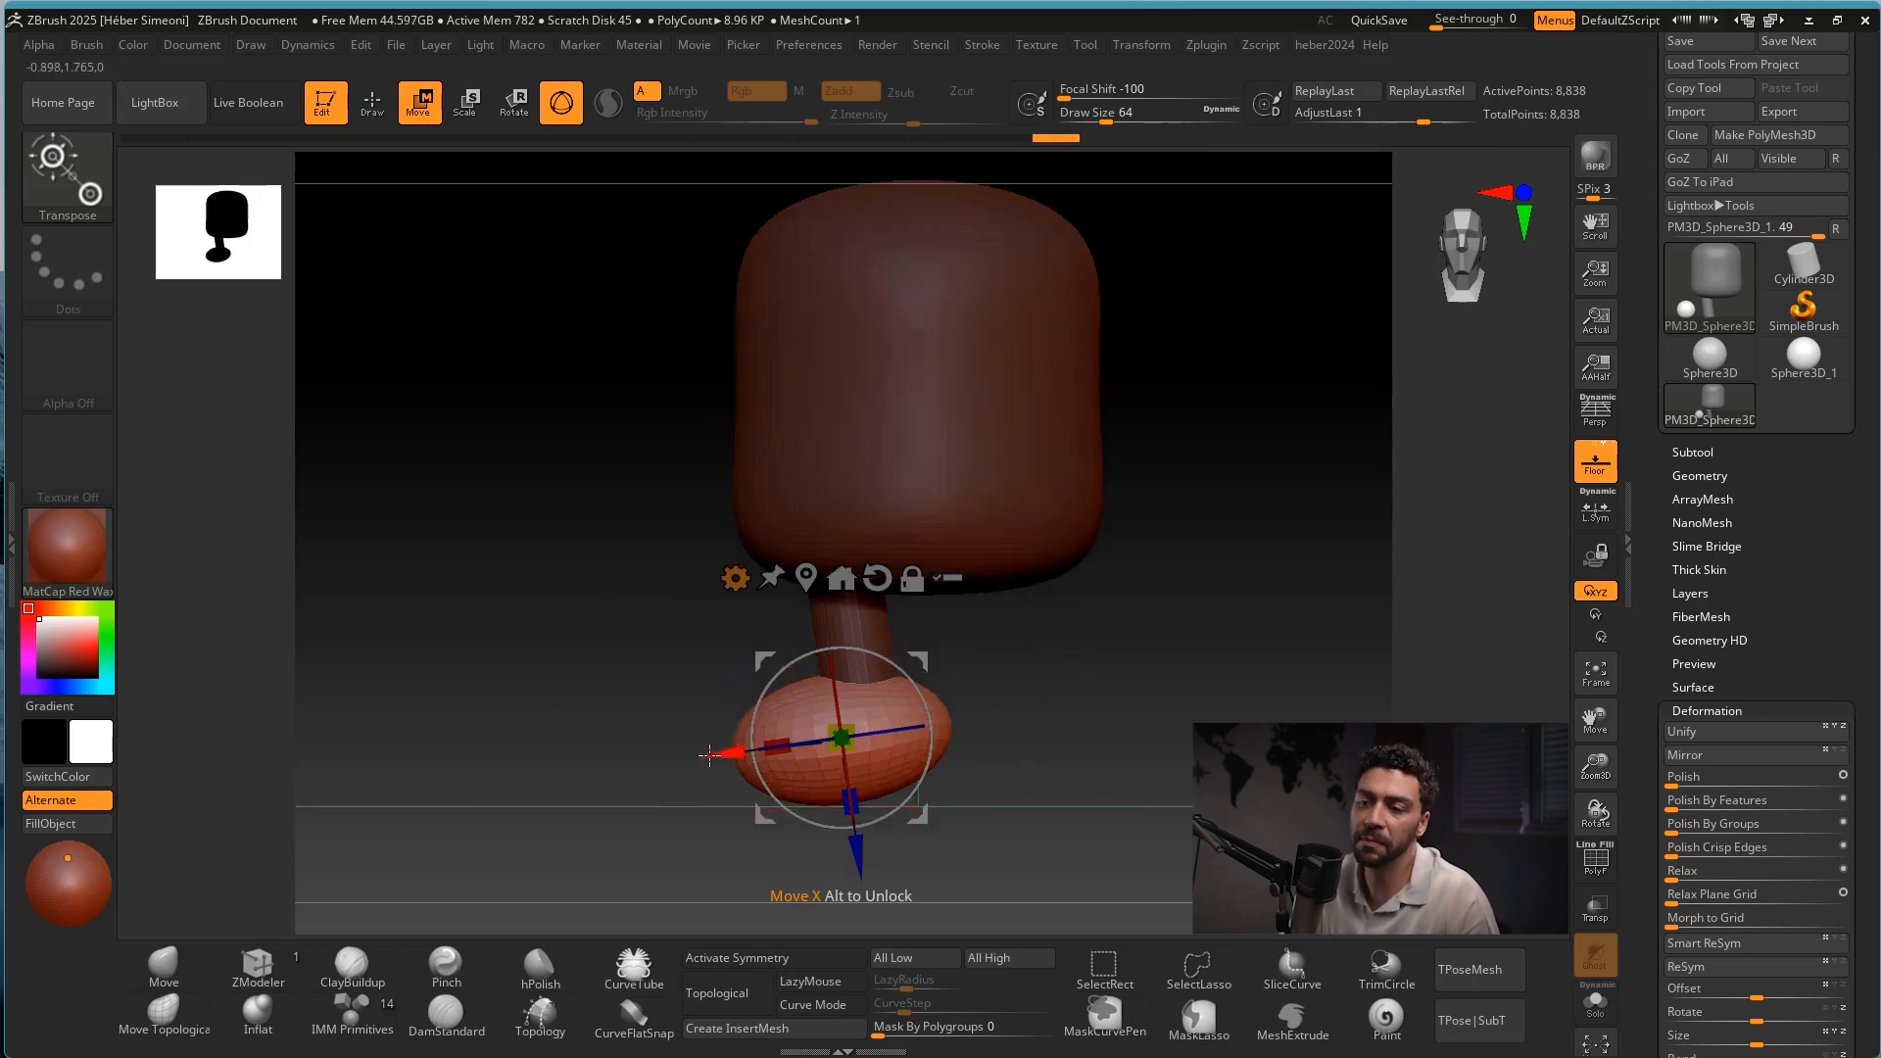
drag(725, 753, 686, 761)
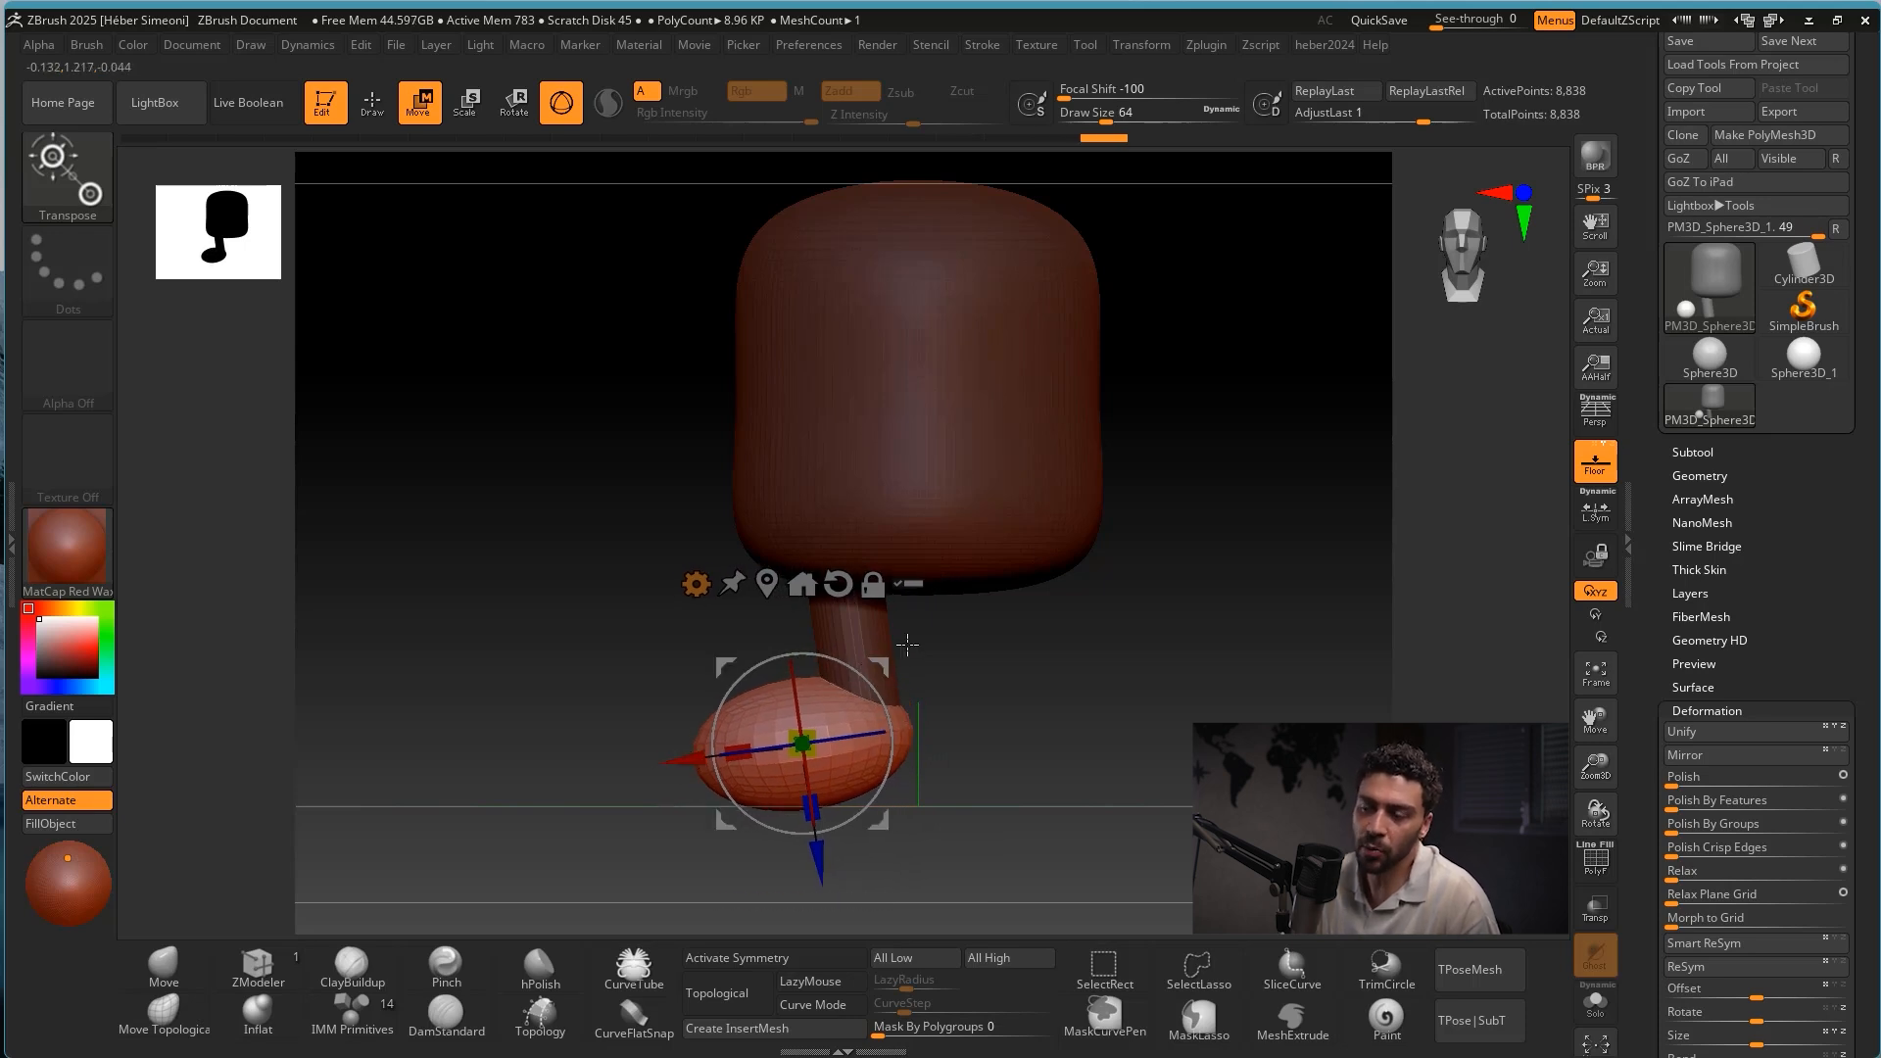
key(ctrl+shift)
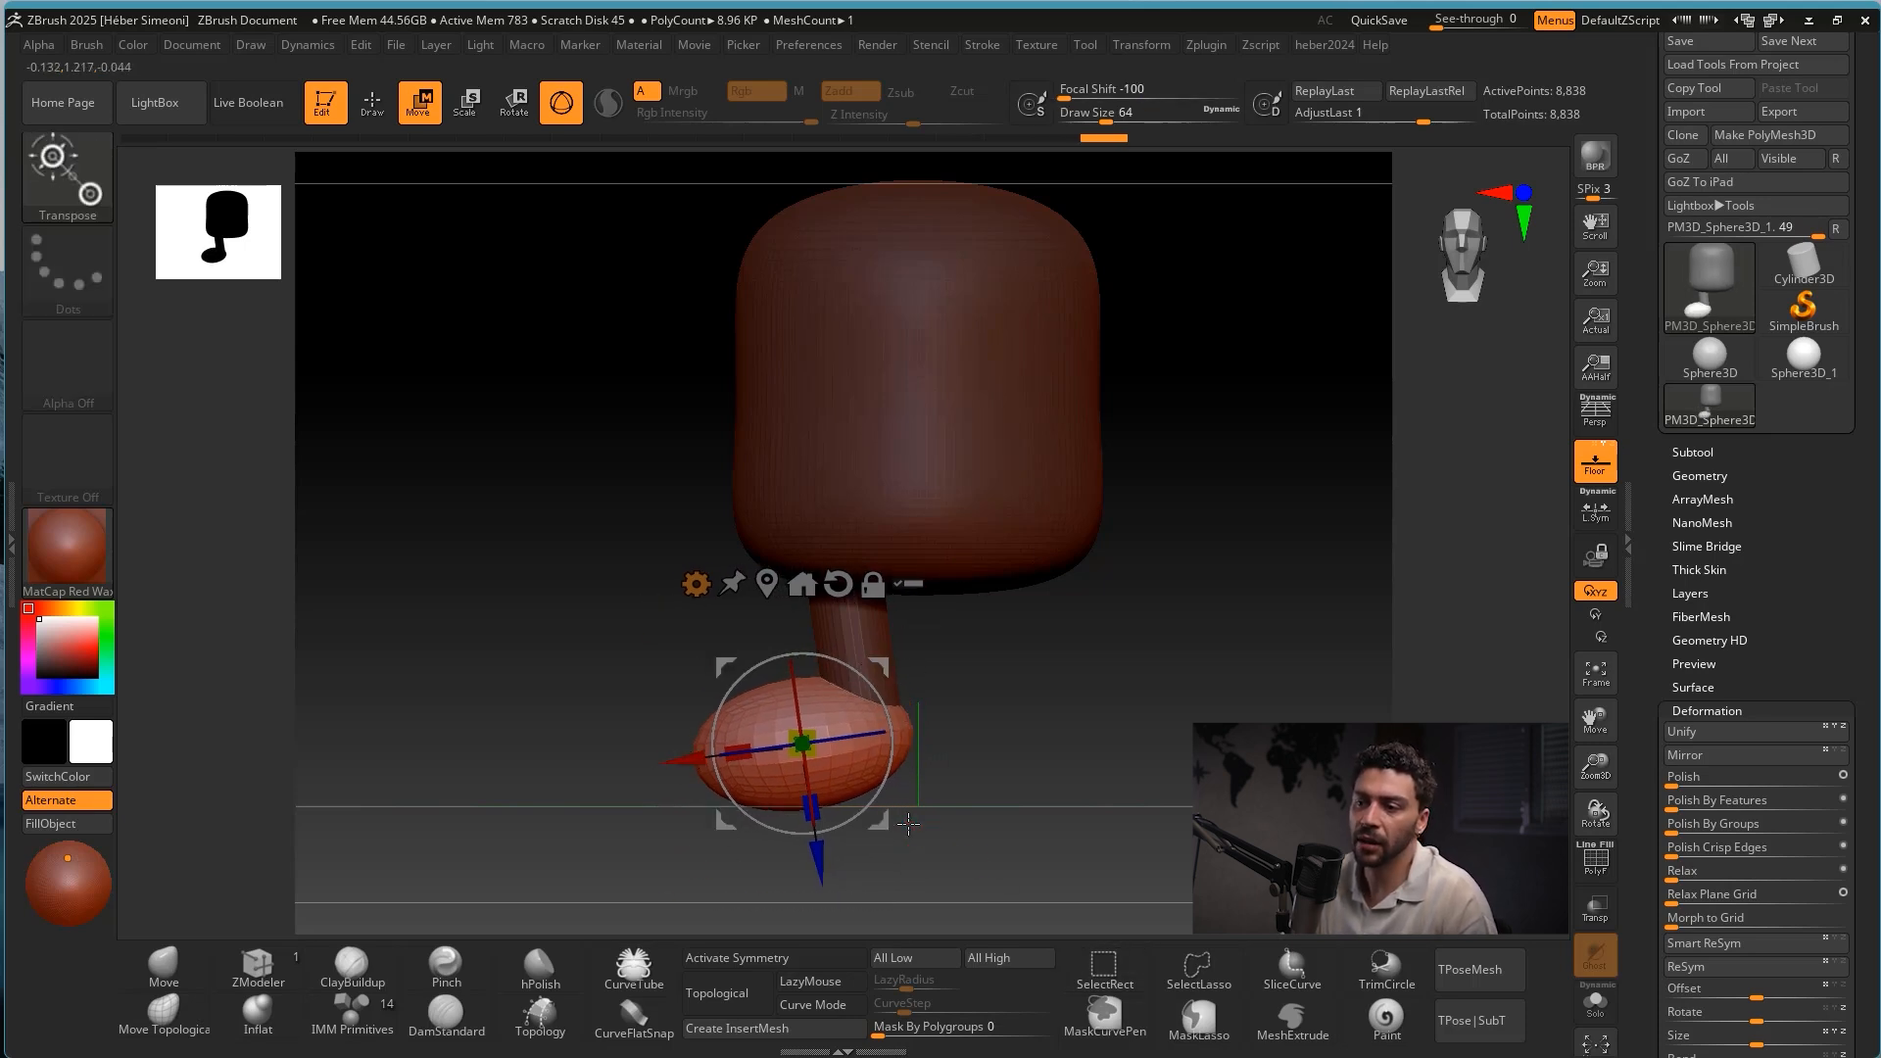
mouse_move(894, 823)
mouse_down()
mouse_move(862, 748)
mouse_move(849, 764)
mouse_move(889, 804)
mouse_up()
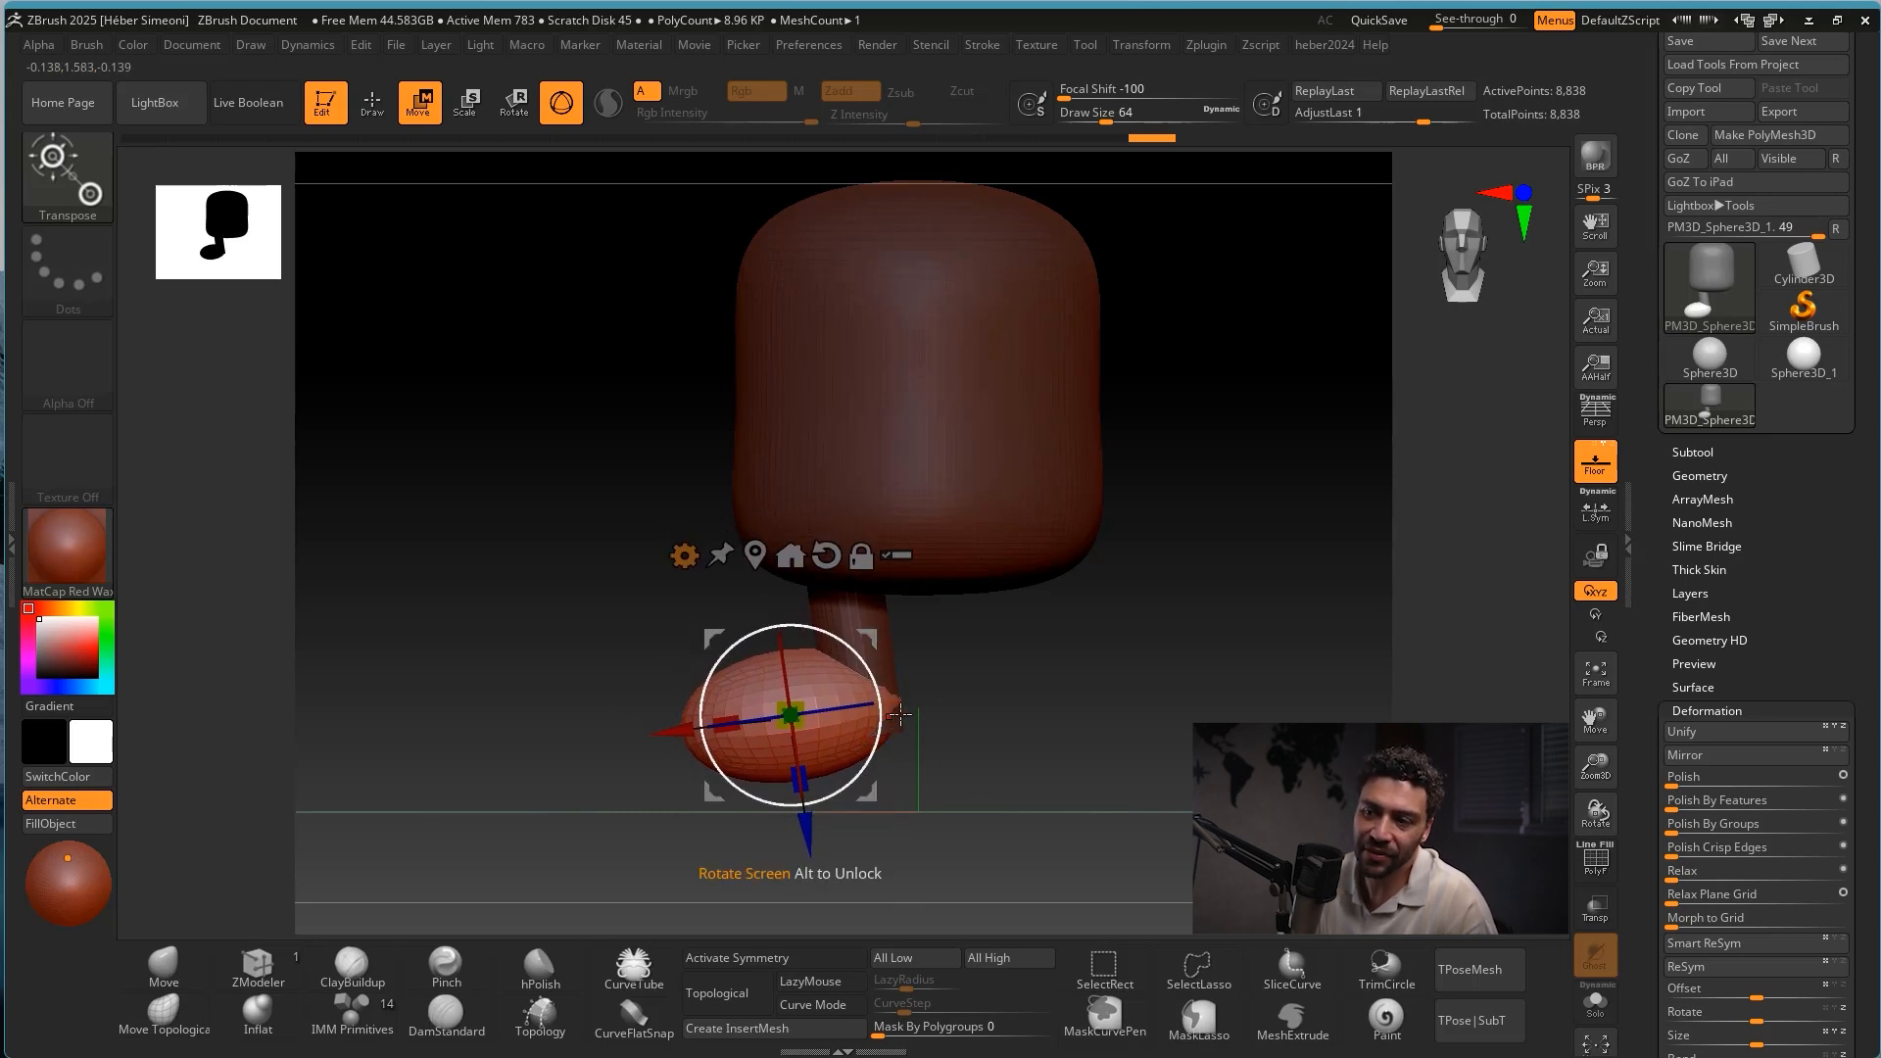
drag(875, 635, 855, 731)
mouse_move(1083, 637)
shift+mouse_down()
mouse_move(1097, 697)
mouse_move(1090, 668)
shift+mouse_up()
drag(827, 736, 842, 721)
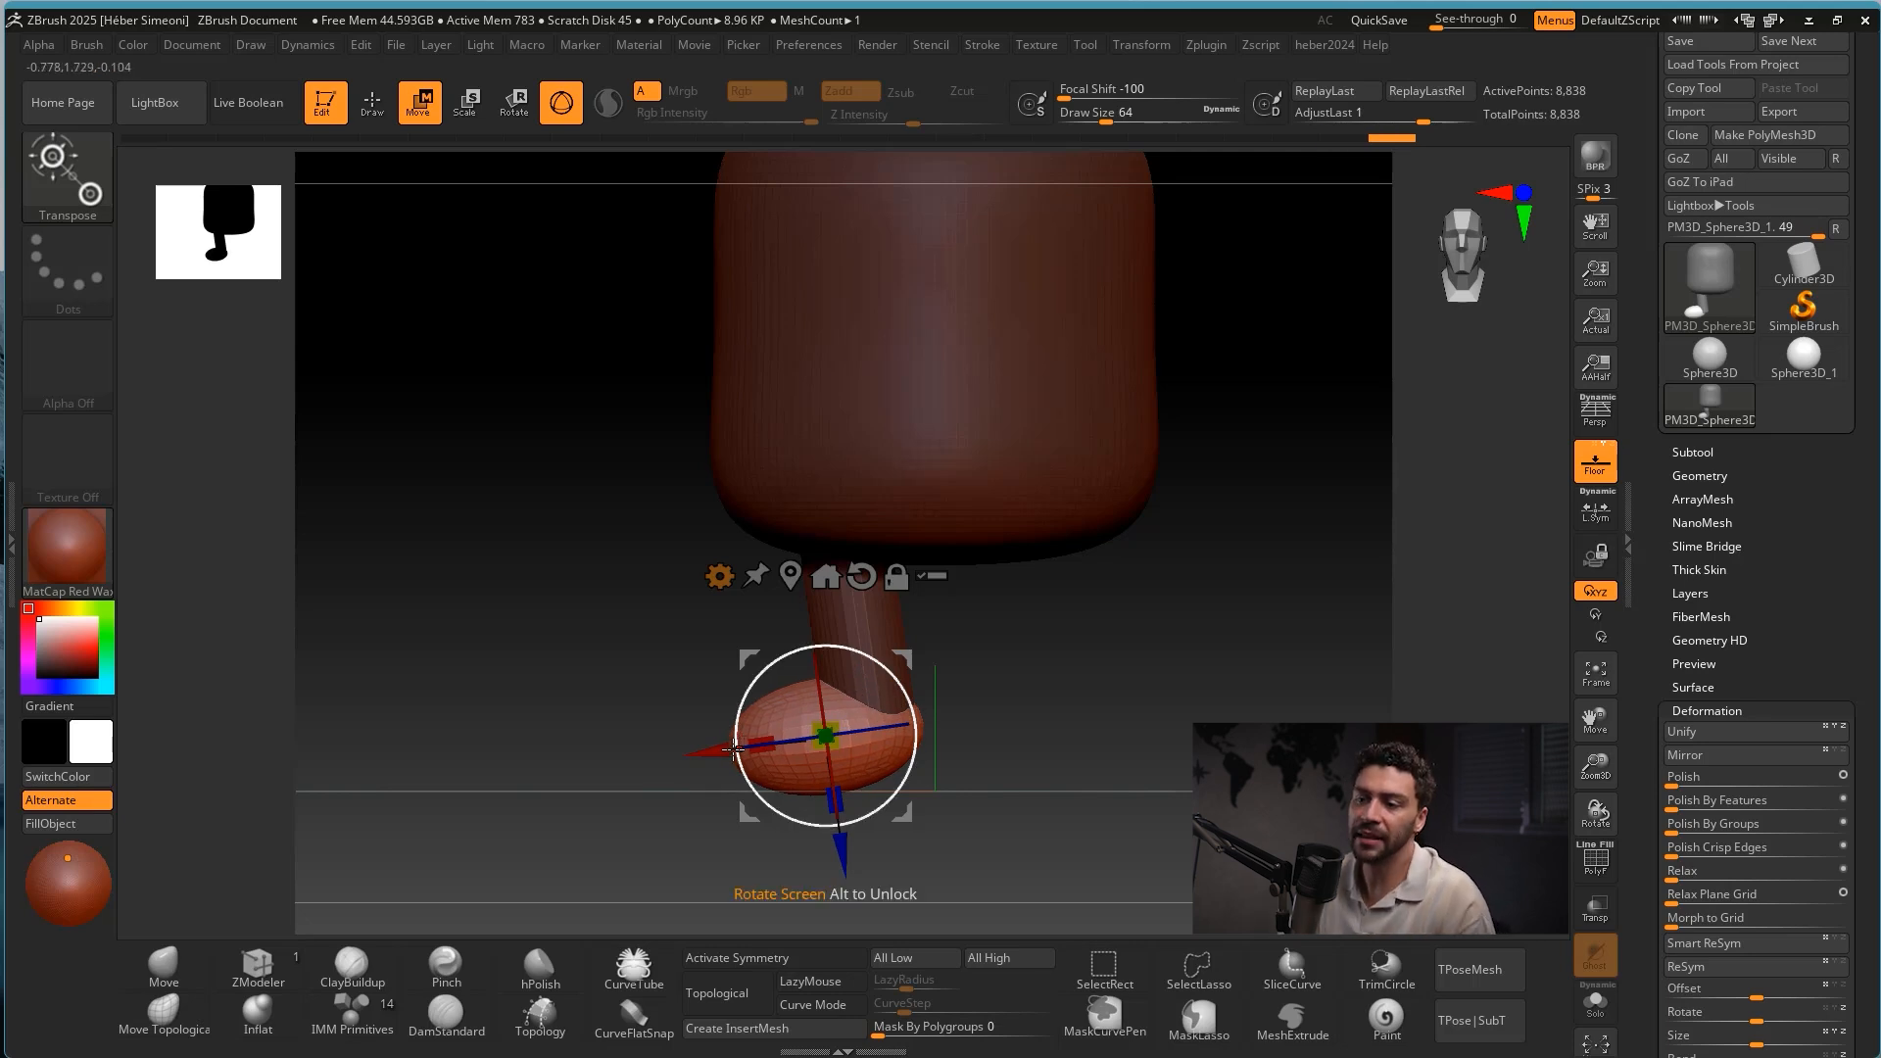
mouse_move(712, 751)
mouse_down()
mouse_move(693, 755)
mouse_move(713, 752)
mouse_up()
Examine the joints between the body, leg and foot from the front and from below.
mouse_move(1128, 681)
alt+mouse_down()
mouse_move(1072, 678)
mouse_move(1113, 688)
mouse_move(1079, 697)
alt+mouse_up()
key(q)
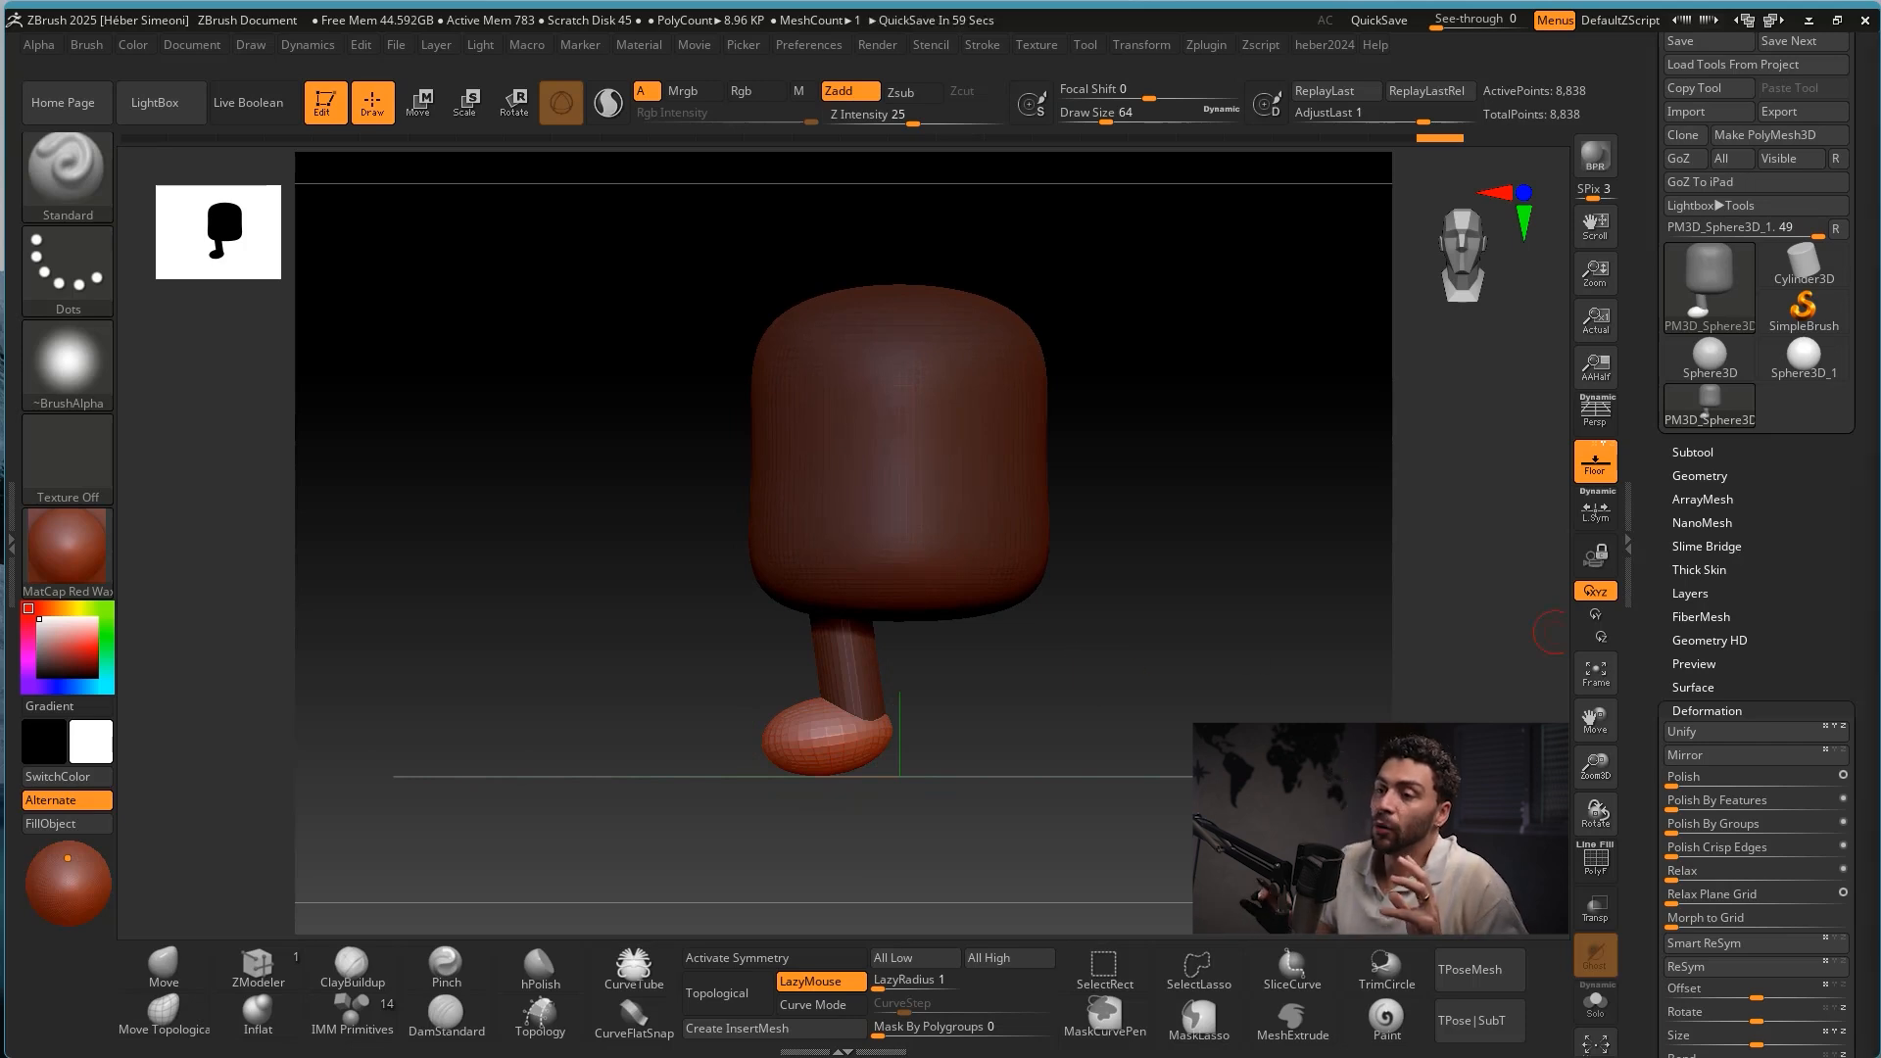
drag(1126, 720, 1142, 584)
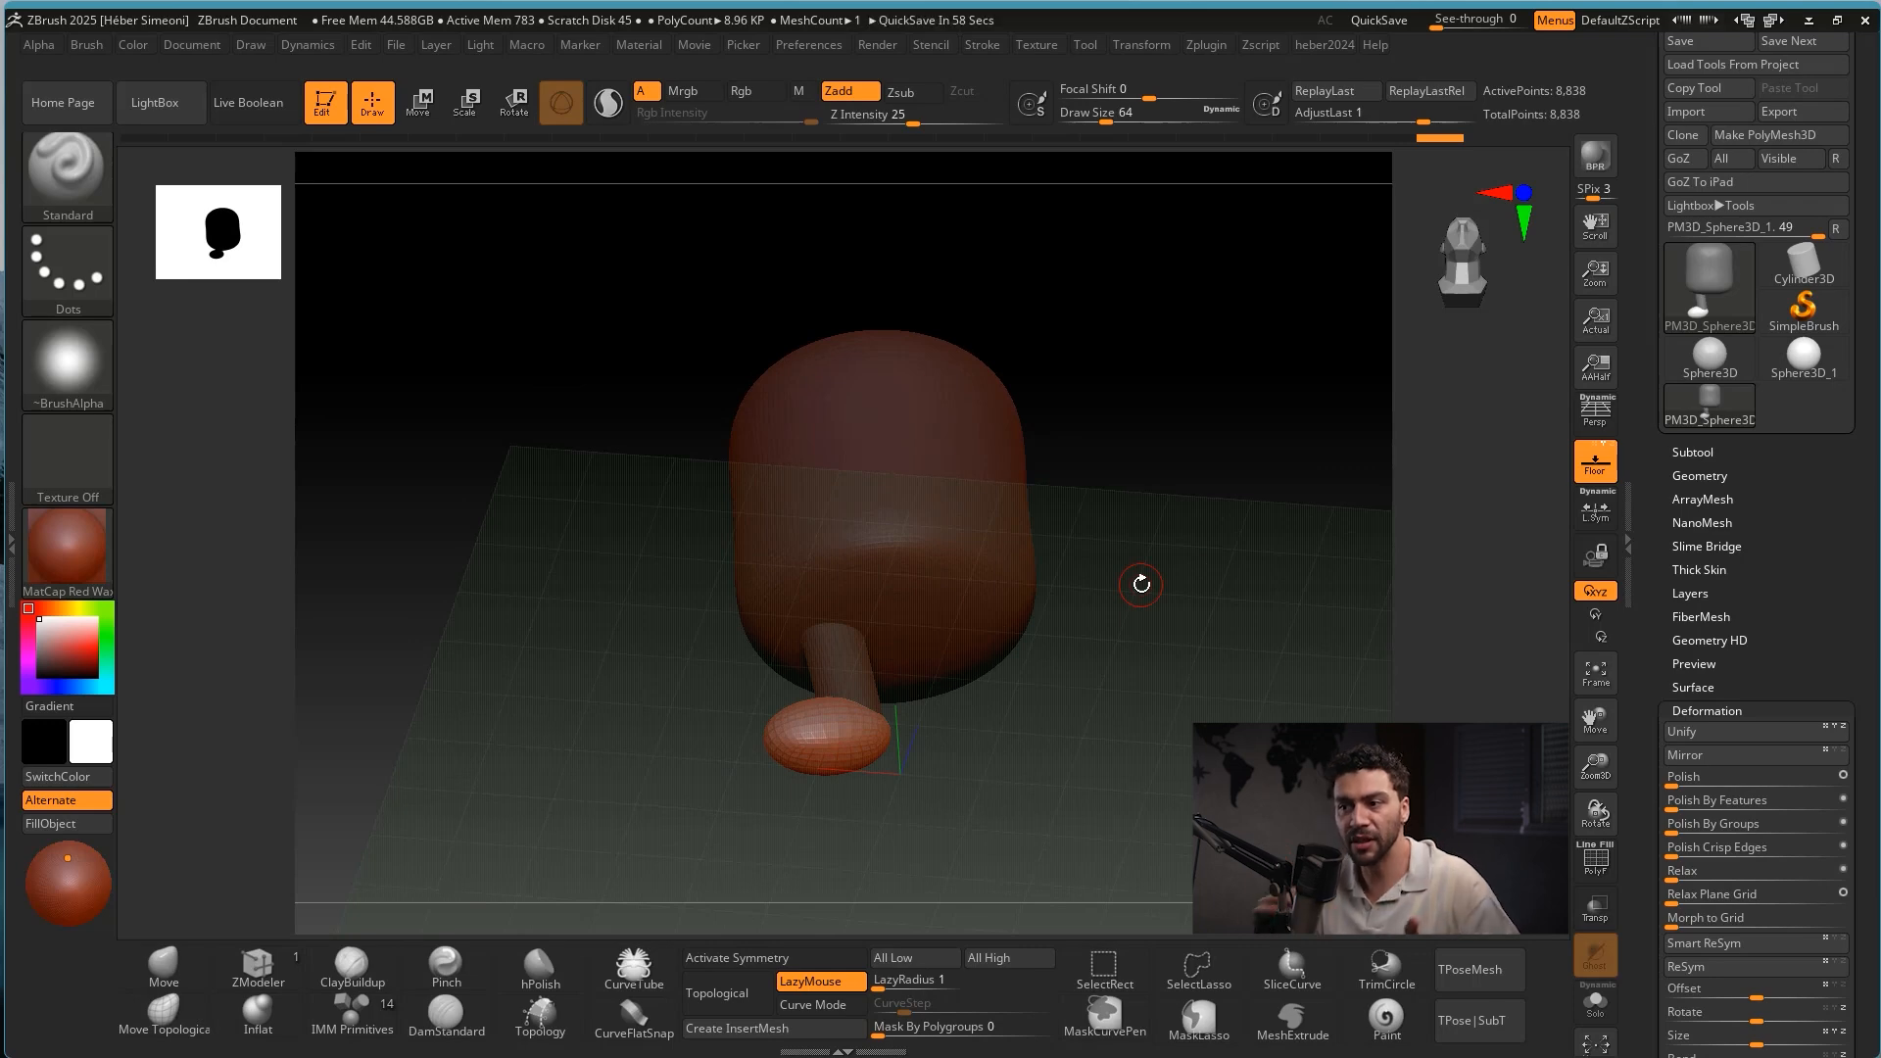
alt+drag(1133, 635, 1223, 617)
key(ctrl+shift)
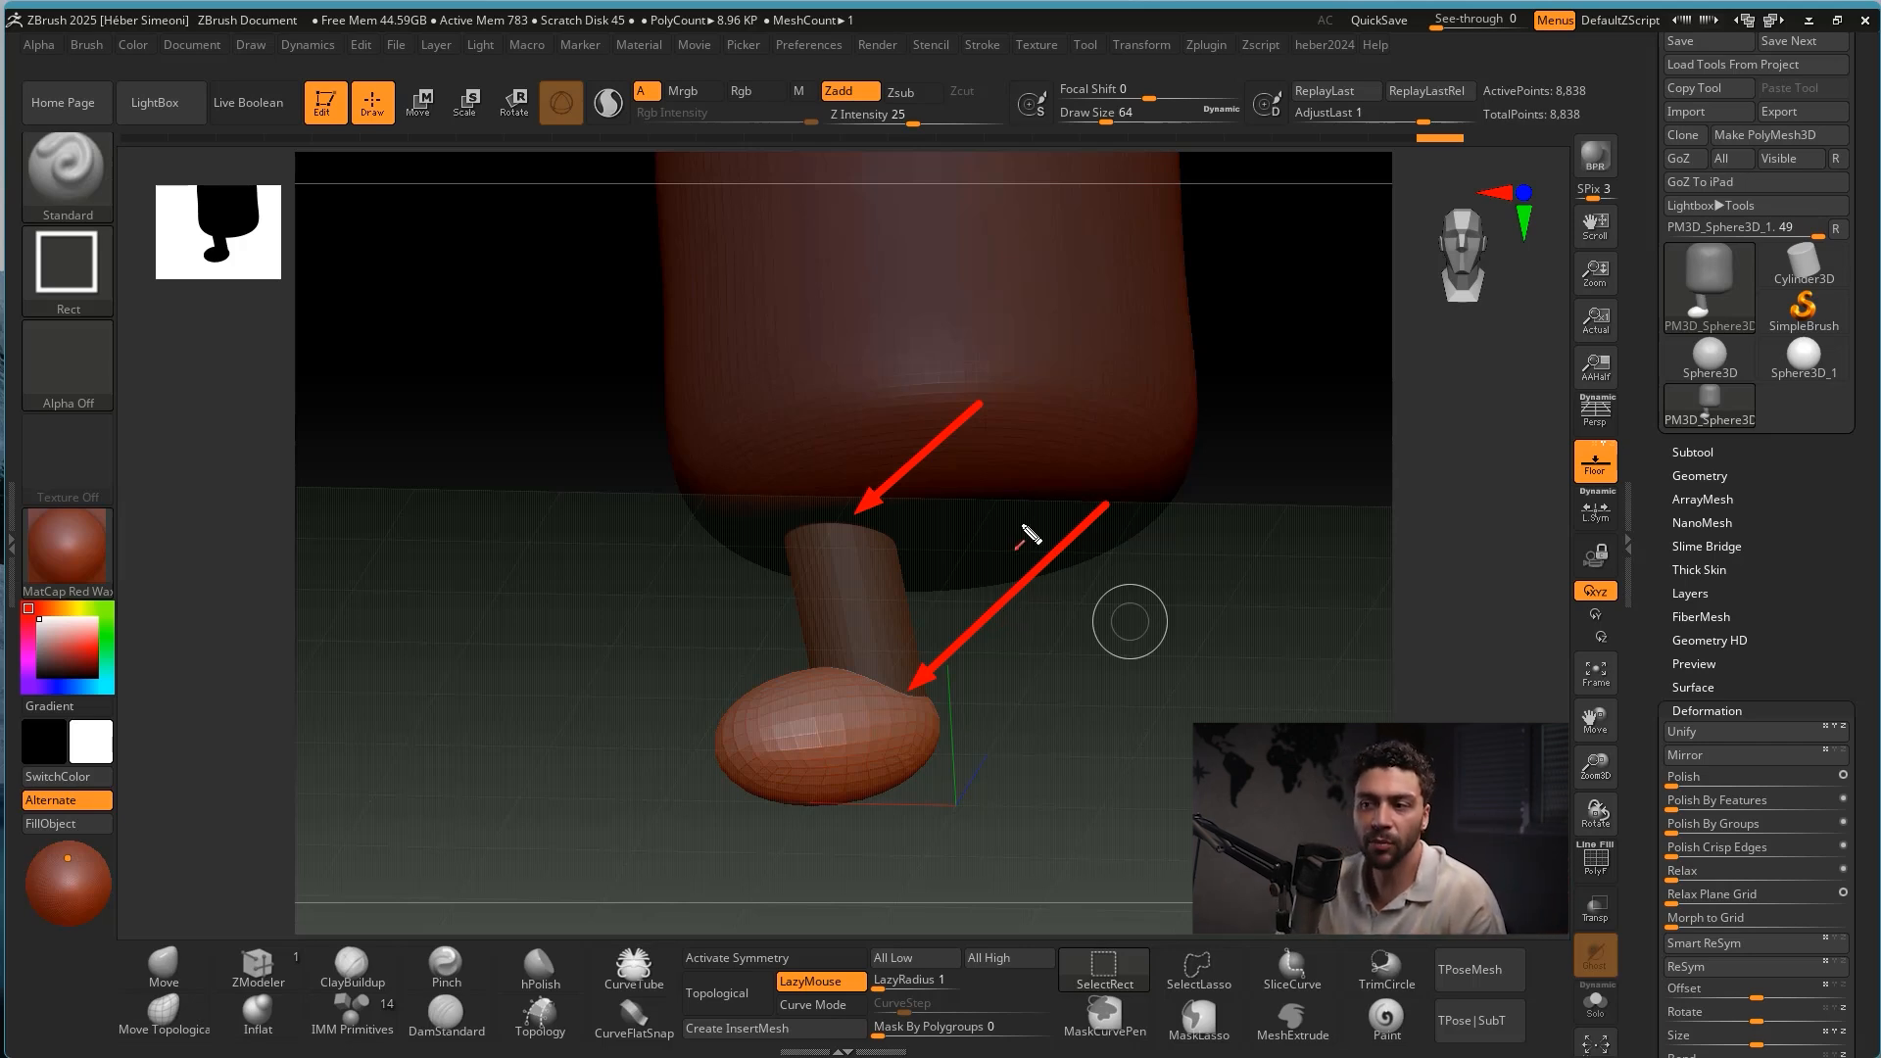
mouse_move(1117, 638)
mouse_down()
mouse_move(1134, 643)
mouse_move(1147, 580)
mouse_up()
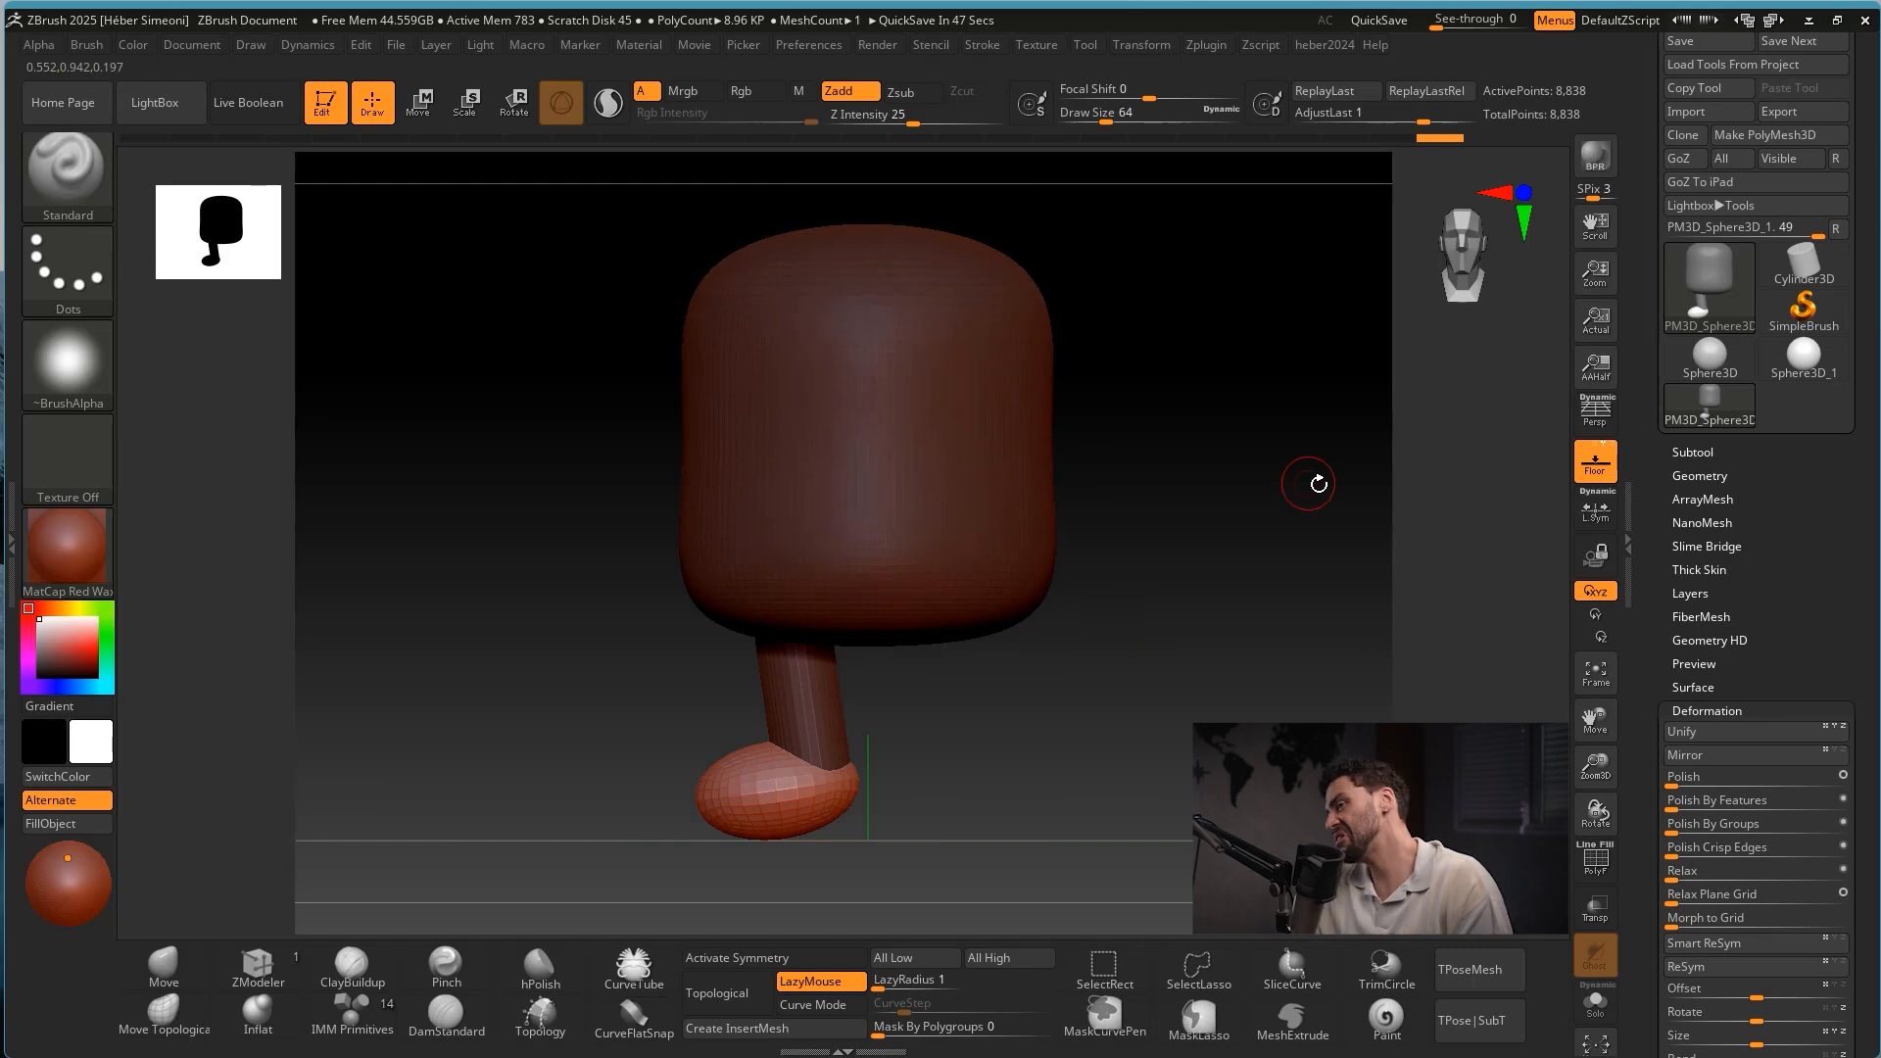
click(1721, 667)
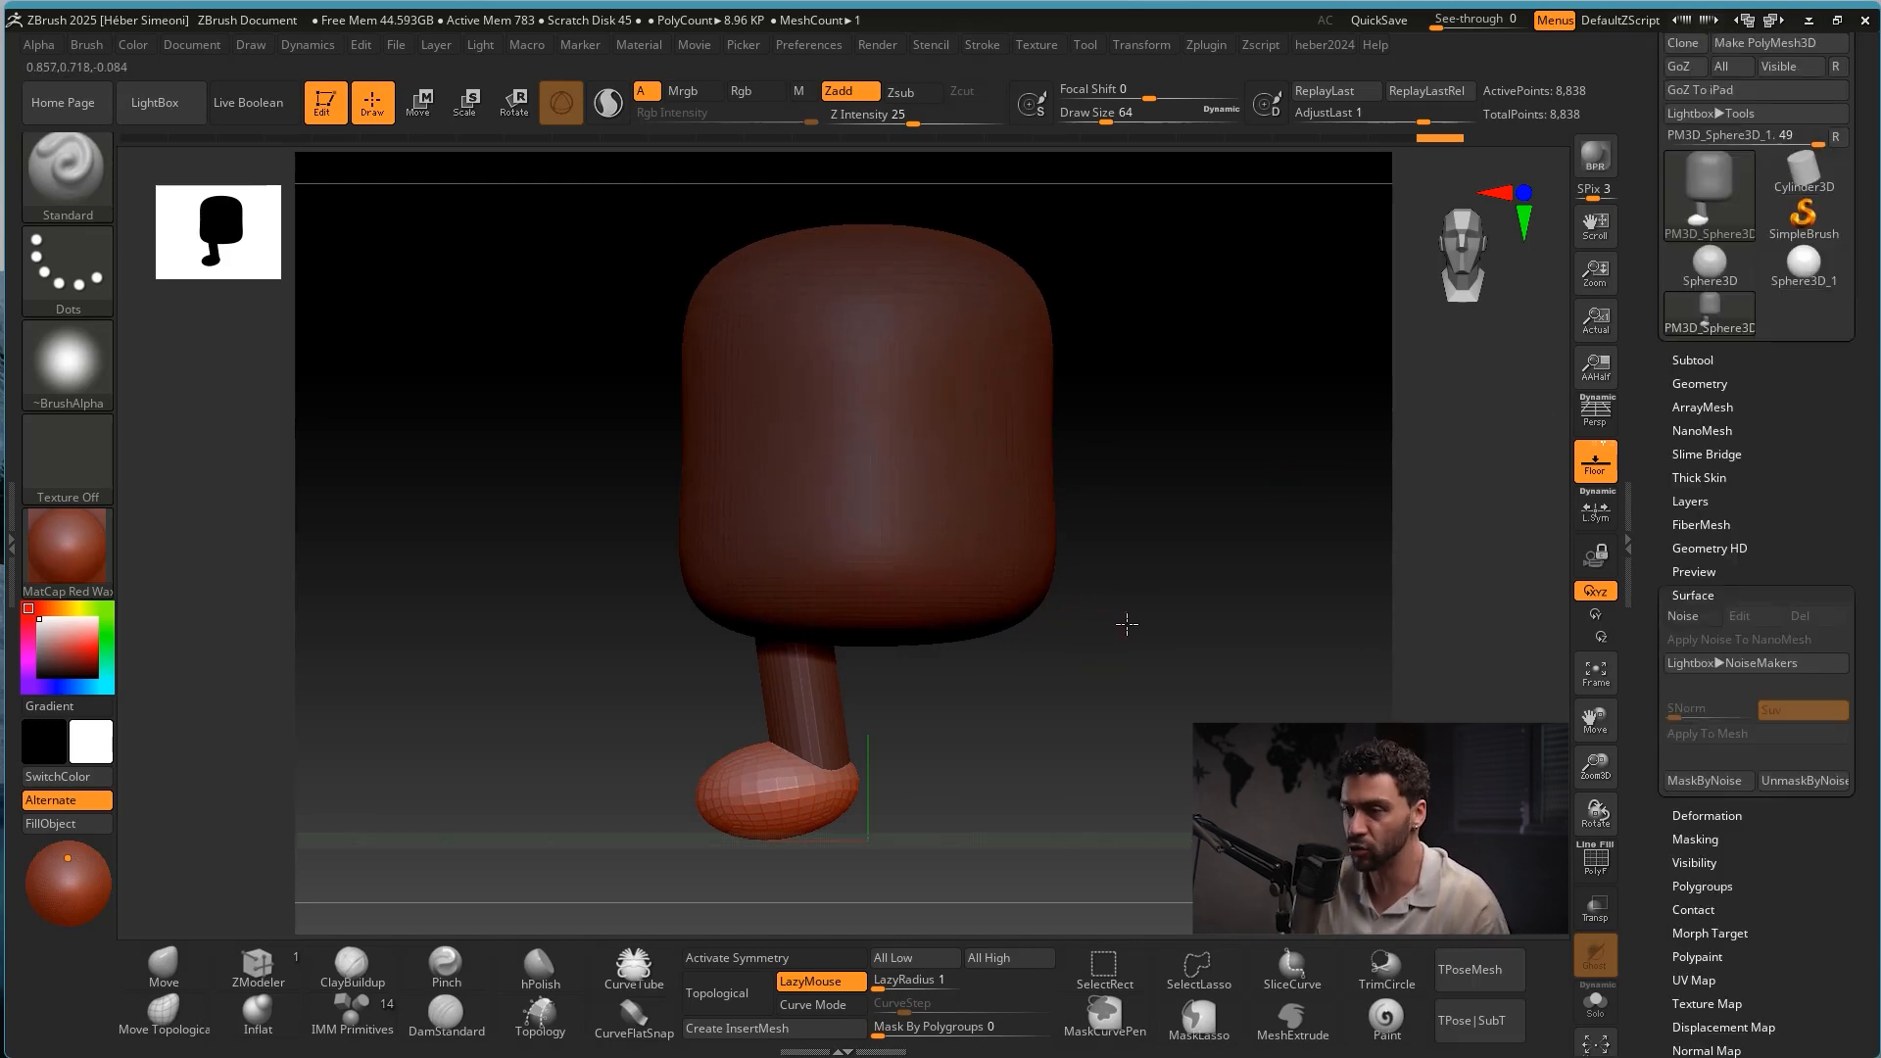
drag(1126, 621, 942, 750)
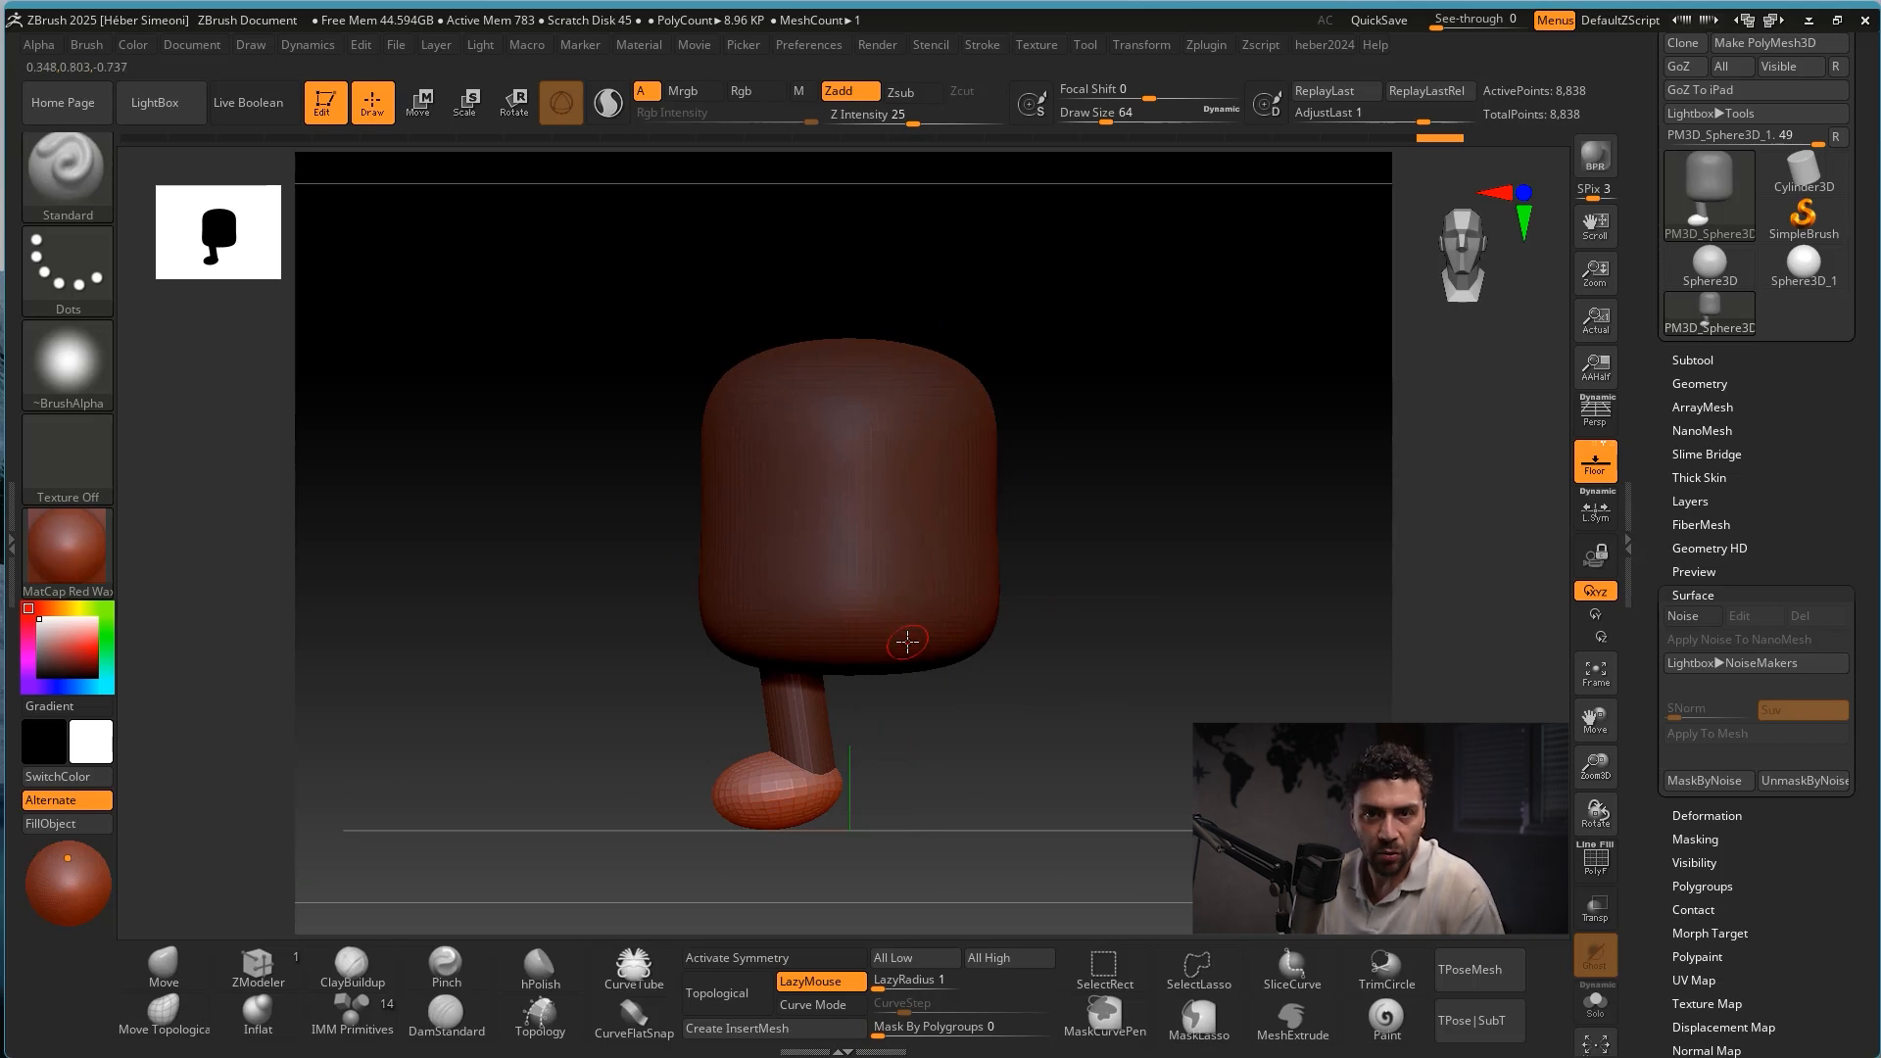
Clear the mask from the body and leg so the whole model is editable.
key(w)
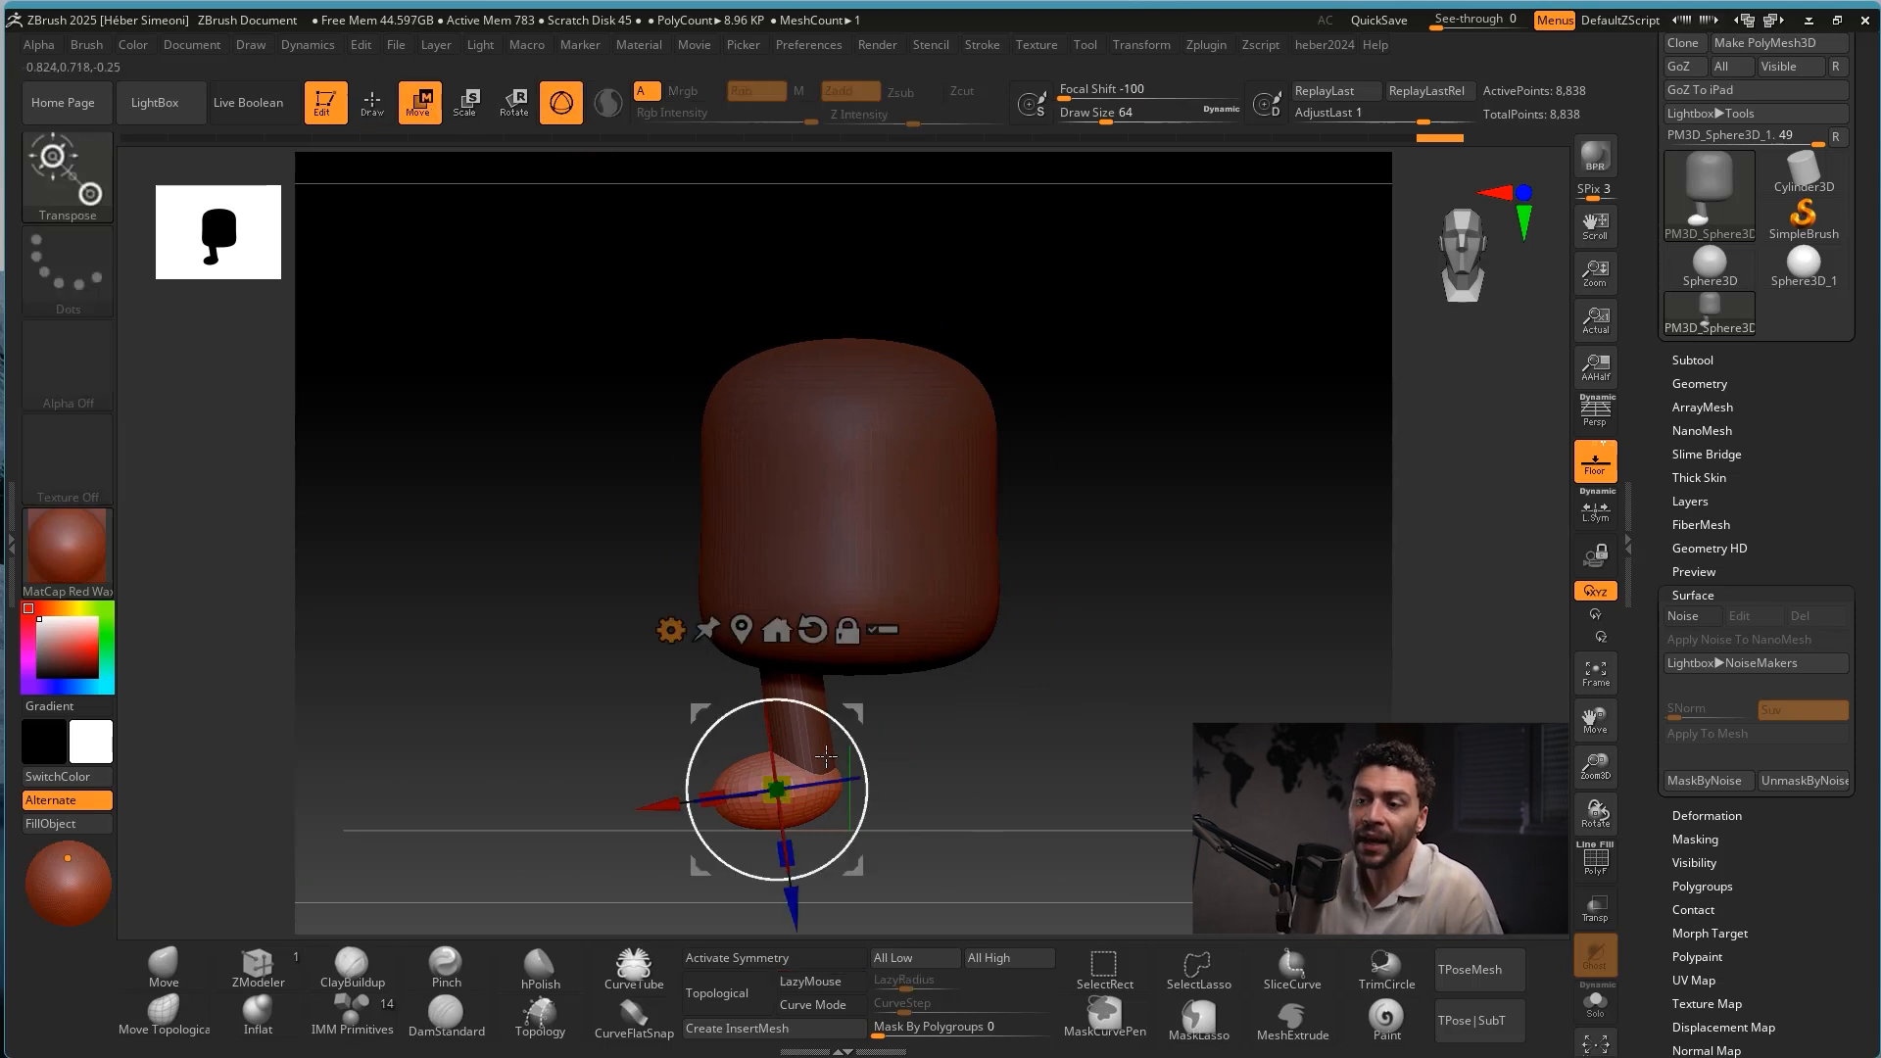
drag(792, 705, 806, 701)
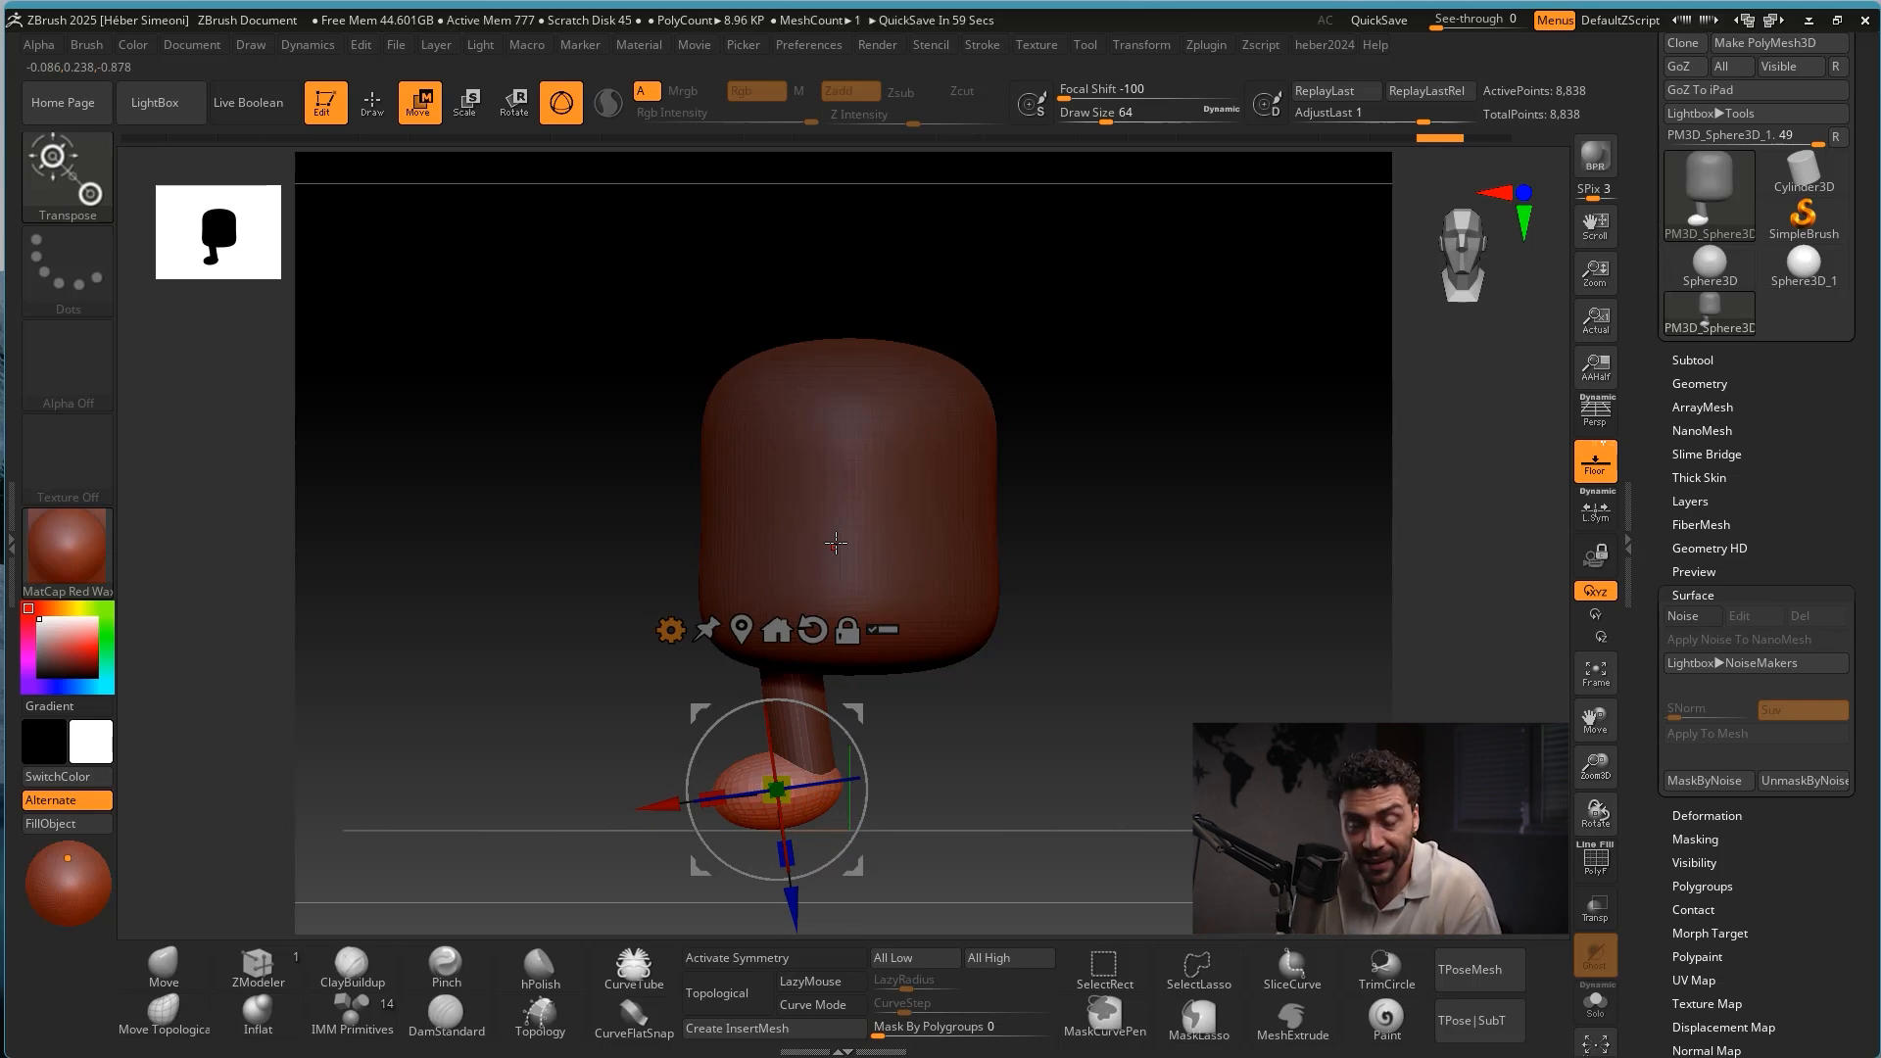
key(ctrl+shift)
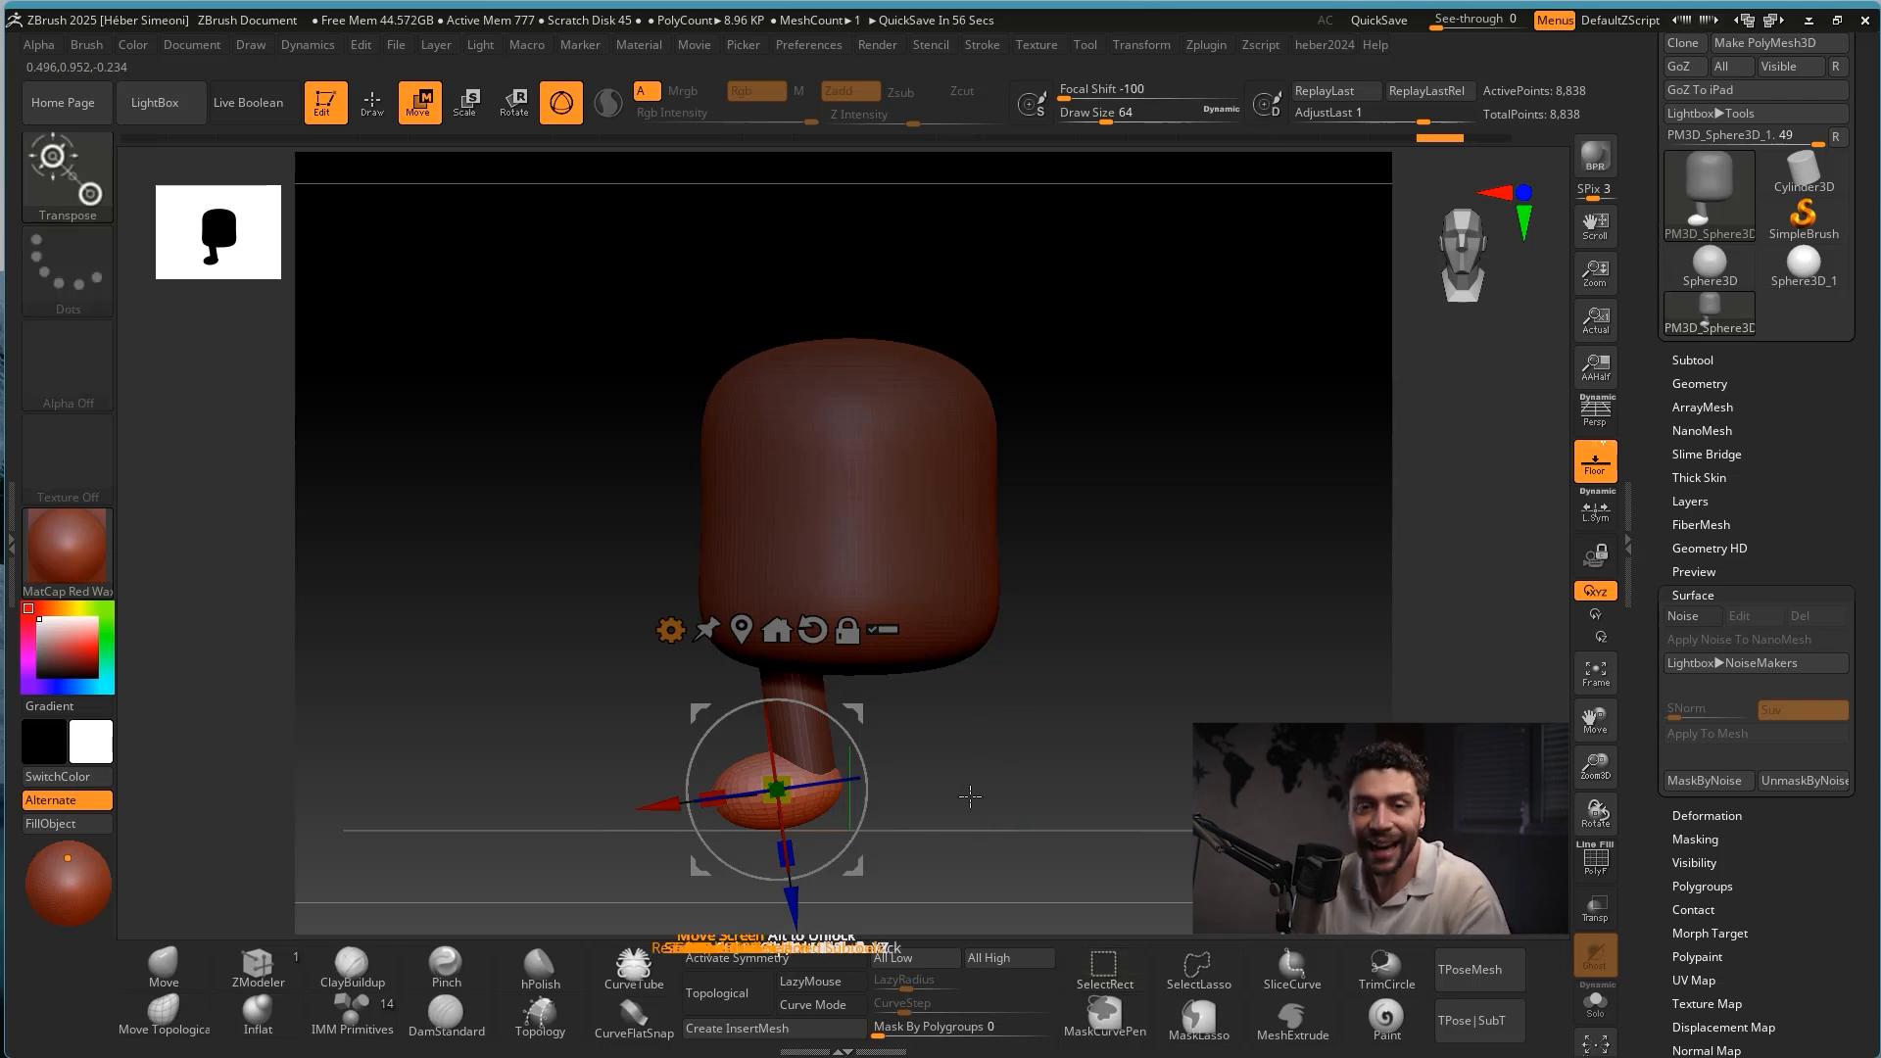
key(ctrl)
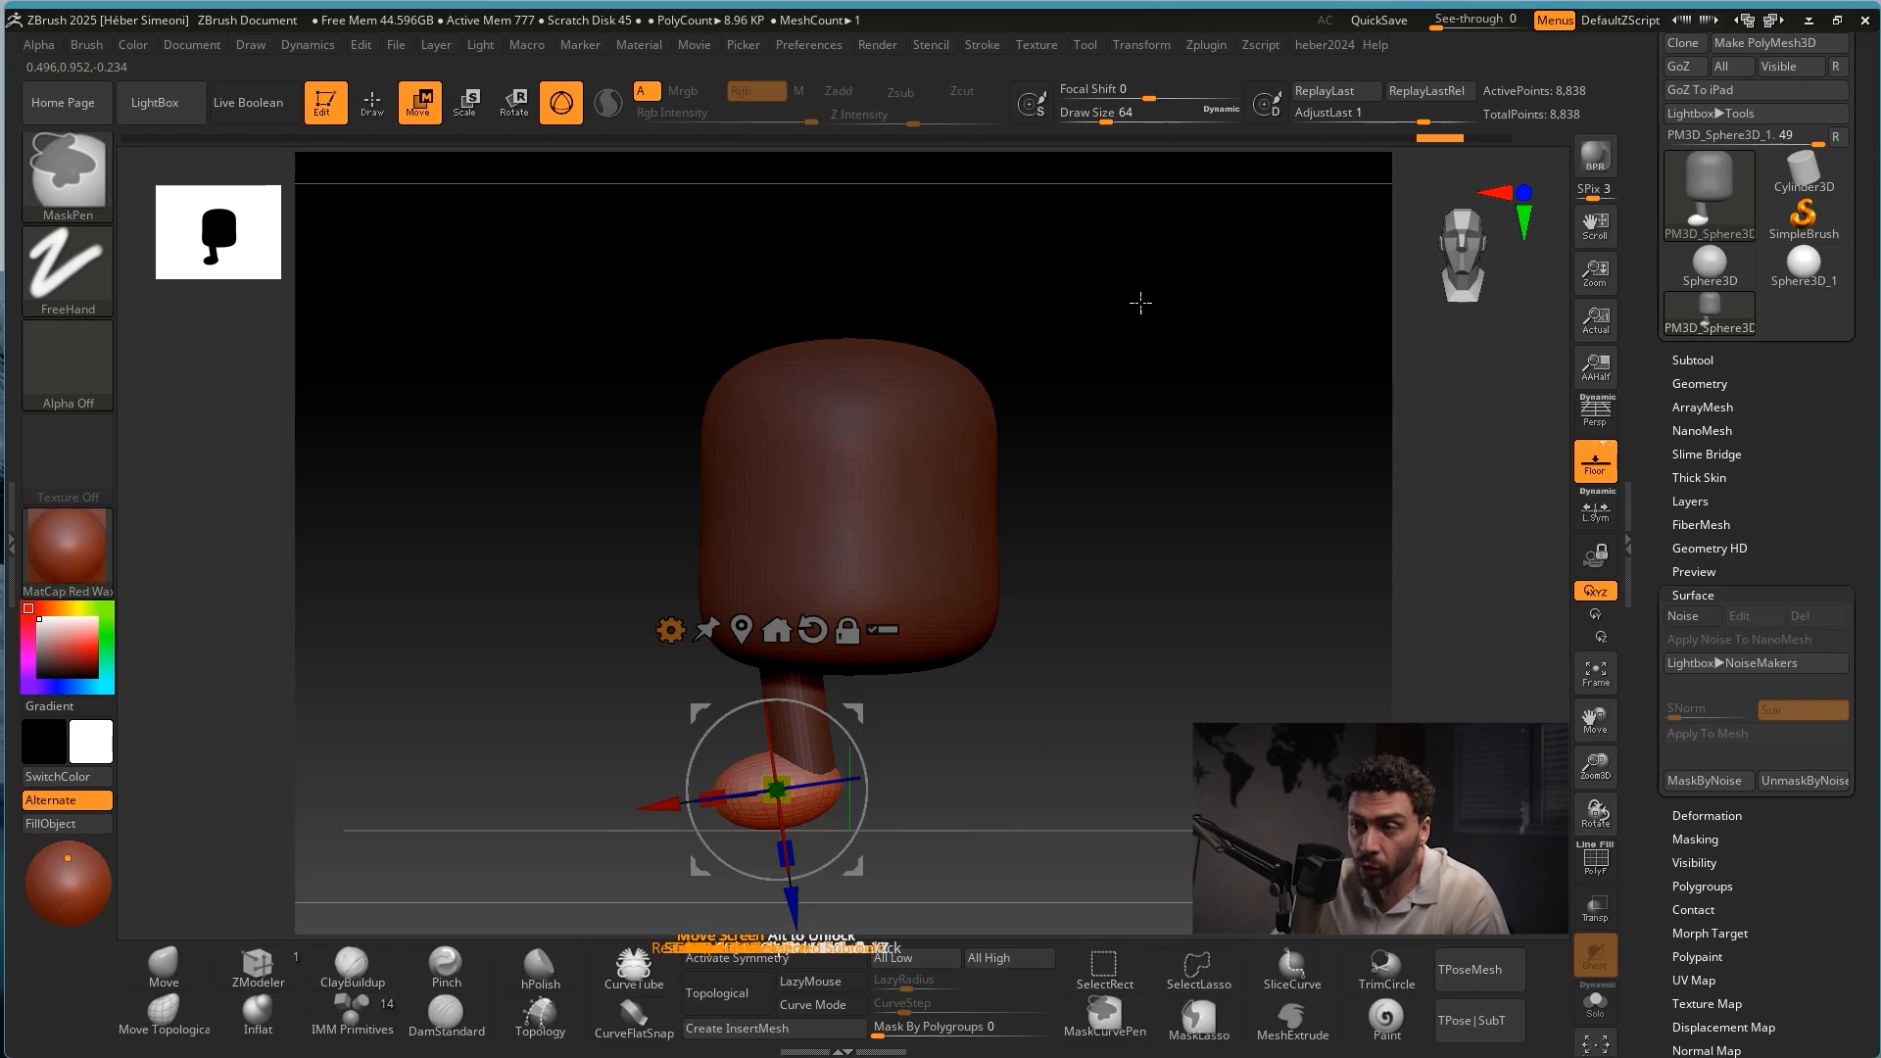
mouse_move(1076, 290)
ctrl+mouse_down()
mouse_move(1191, 479)
mouse_move(1264, 774)
ctrl+mouse_up()
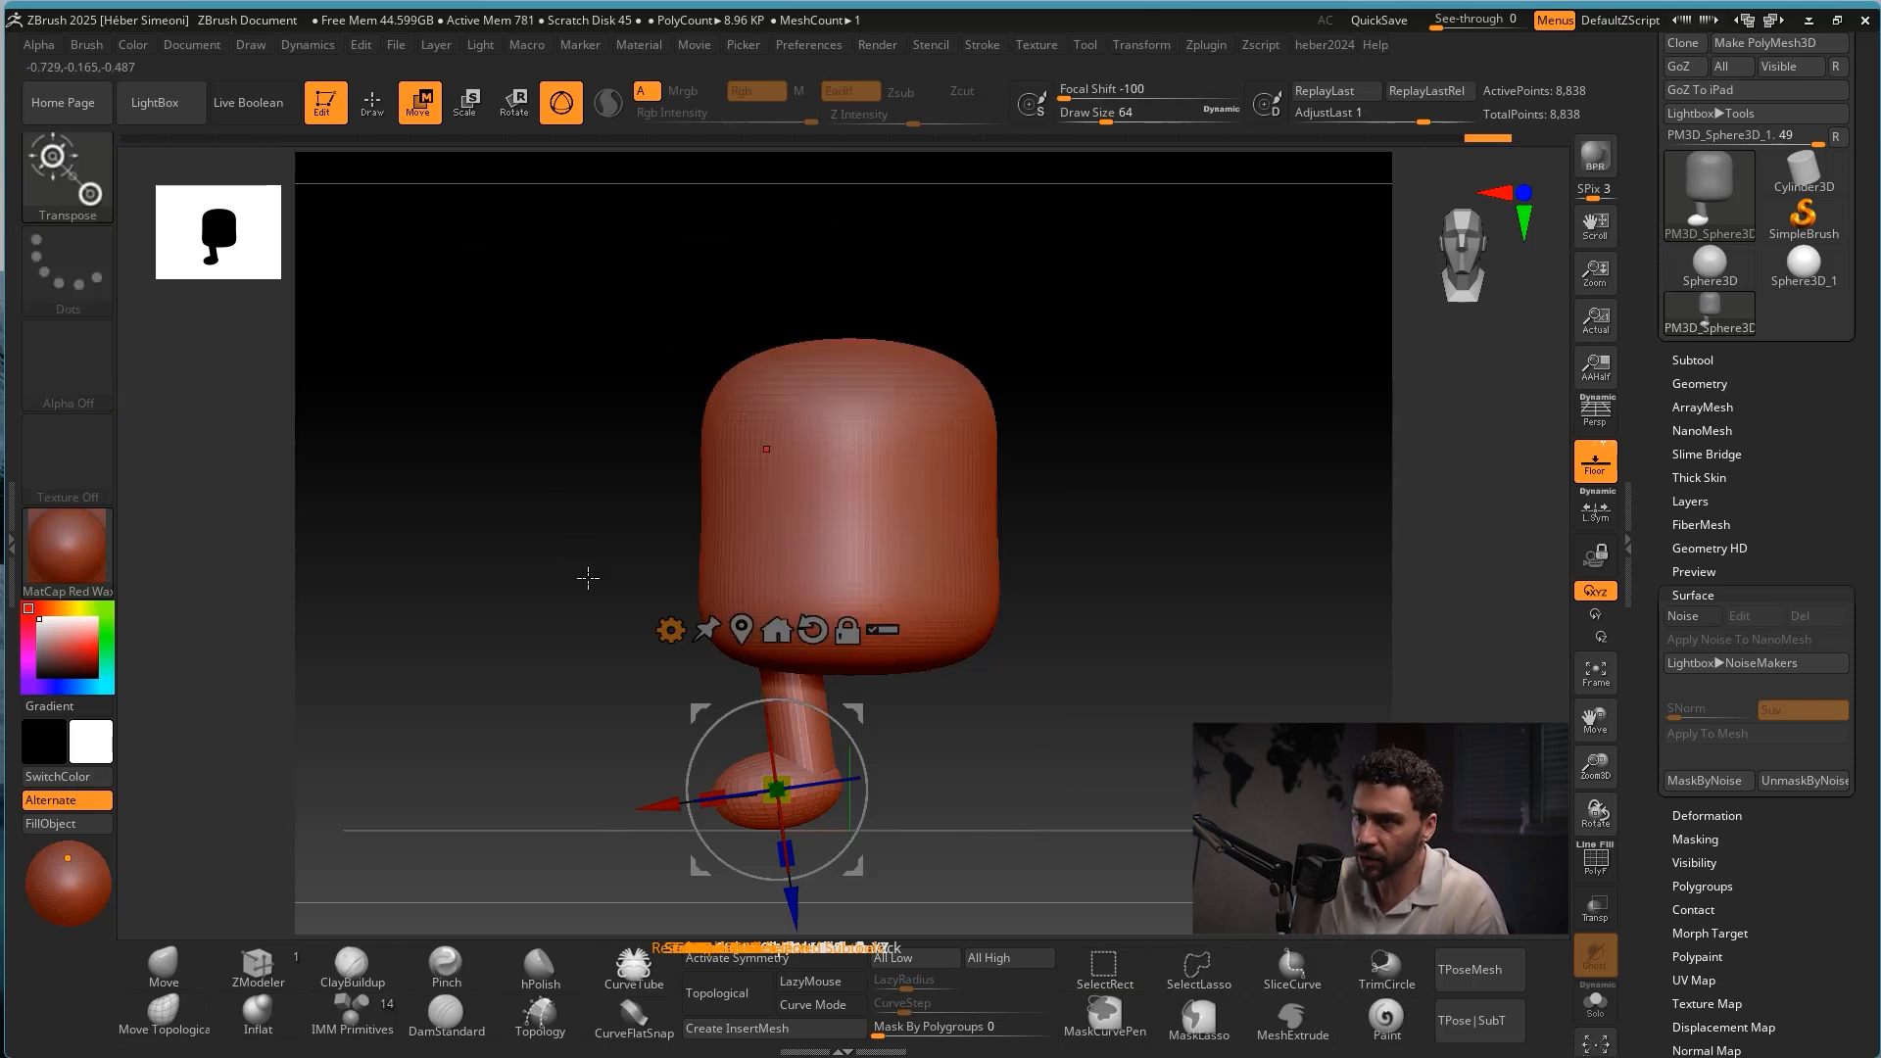
key(ctrl+z)
key(ctrl+shift+z)
key(ctrl+z)
ctrl+drag(1098, 305, 1197, 498)
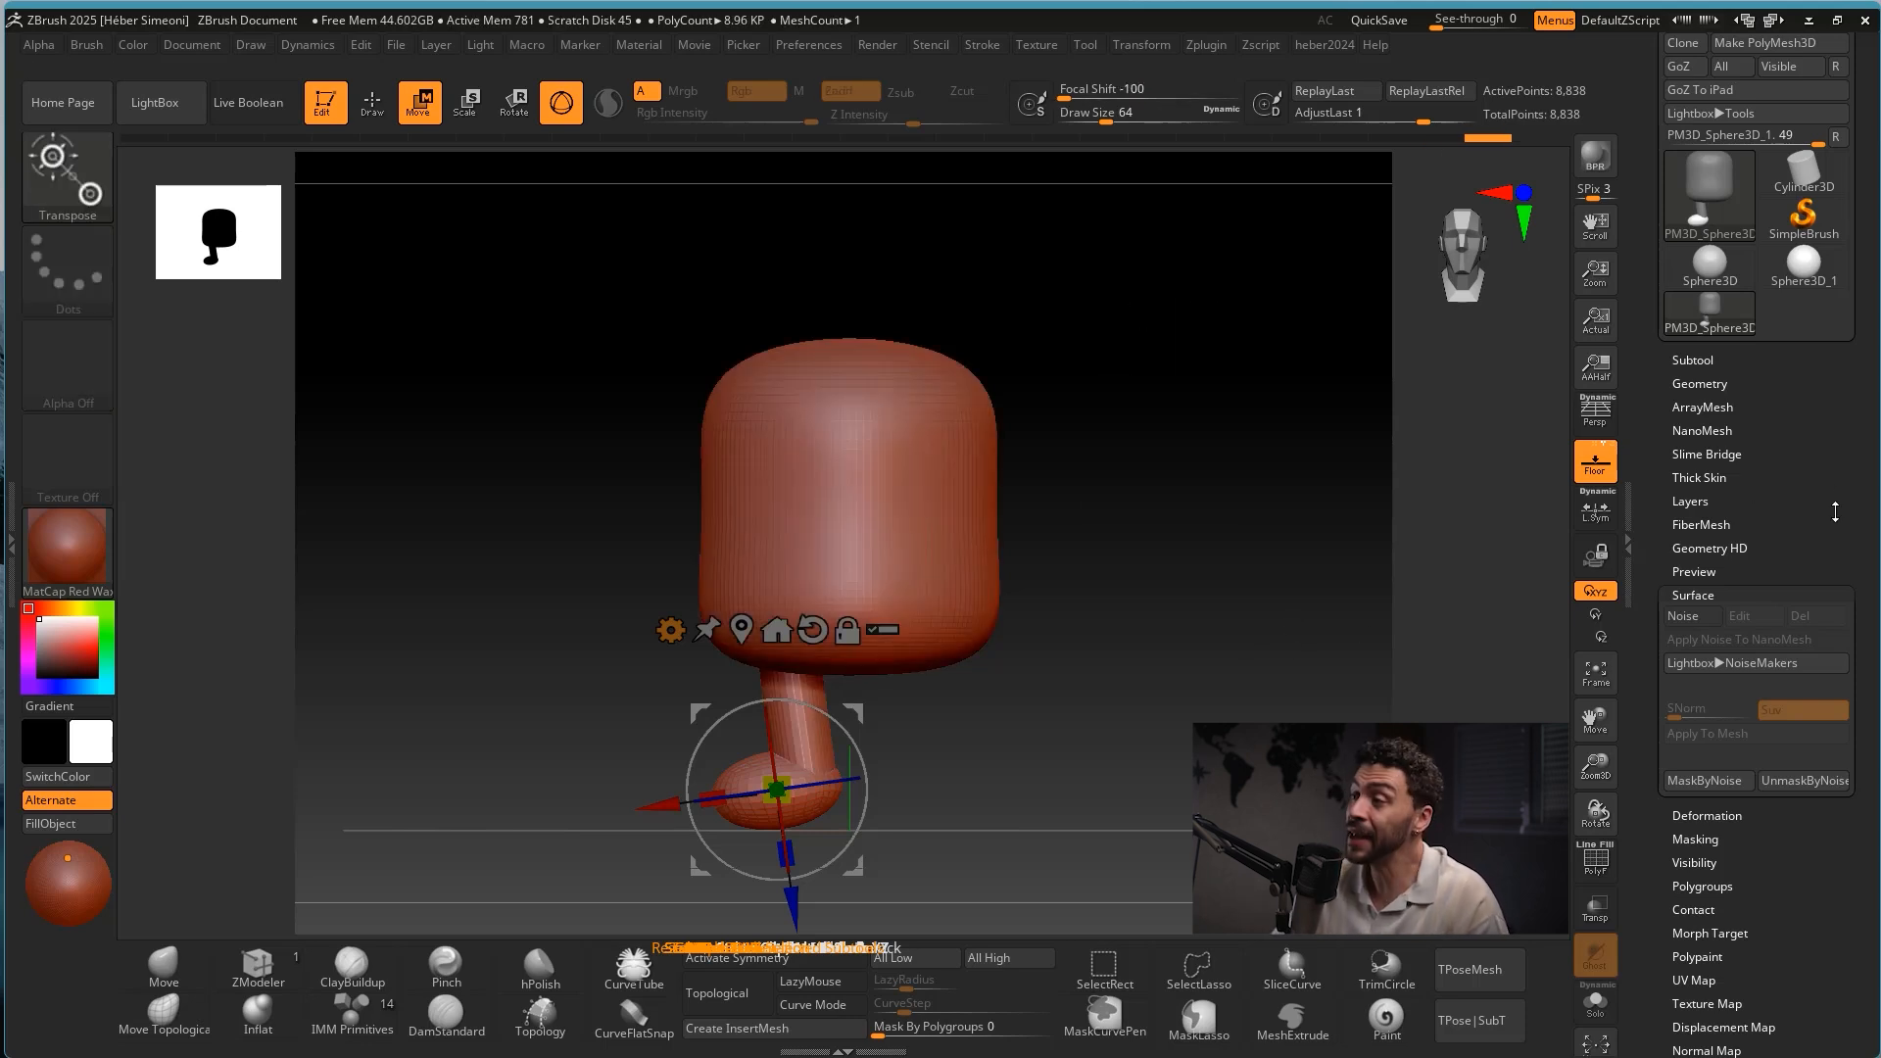
Fuse the body, leg and foot into one mesh with DynaMesh at resolution 128, and check the joints.
scroll(1711, 406, up, 1)
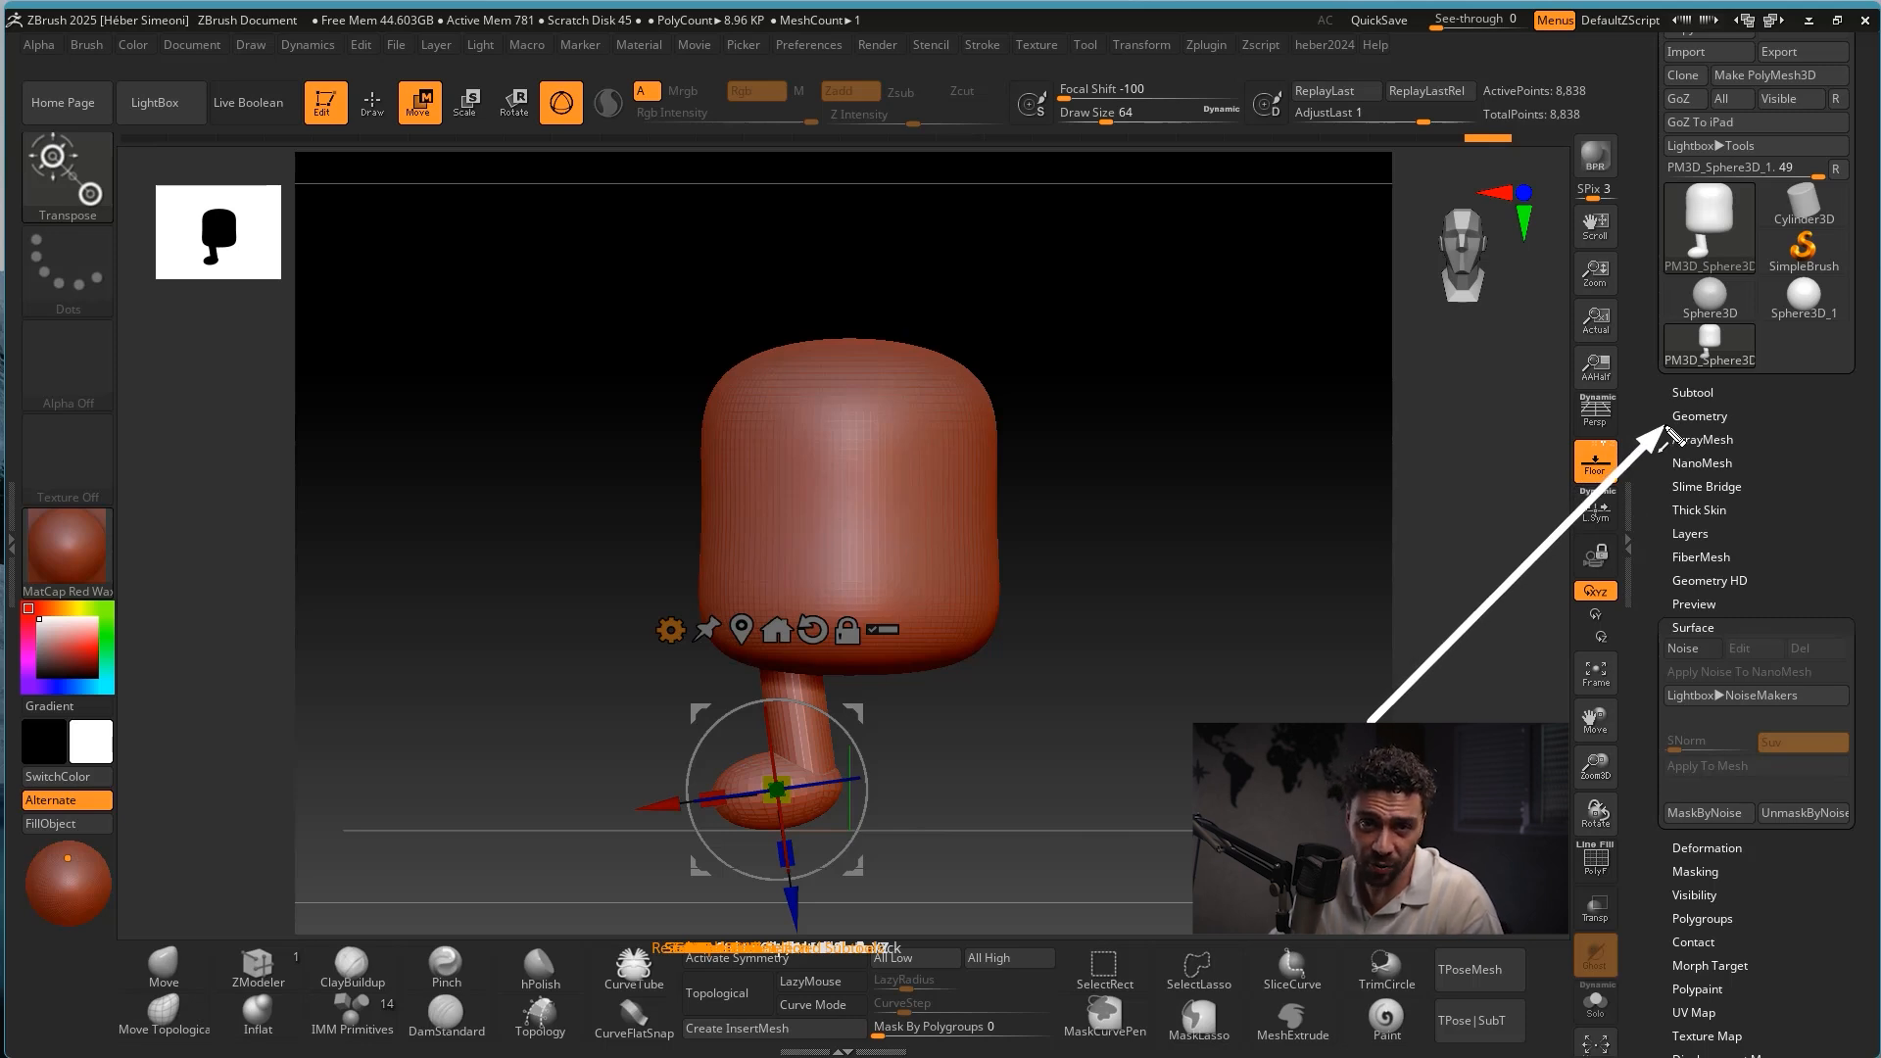
click(1678, 419)
scroll(1694, 546, down, 3)
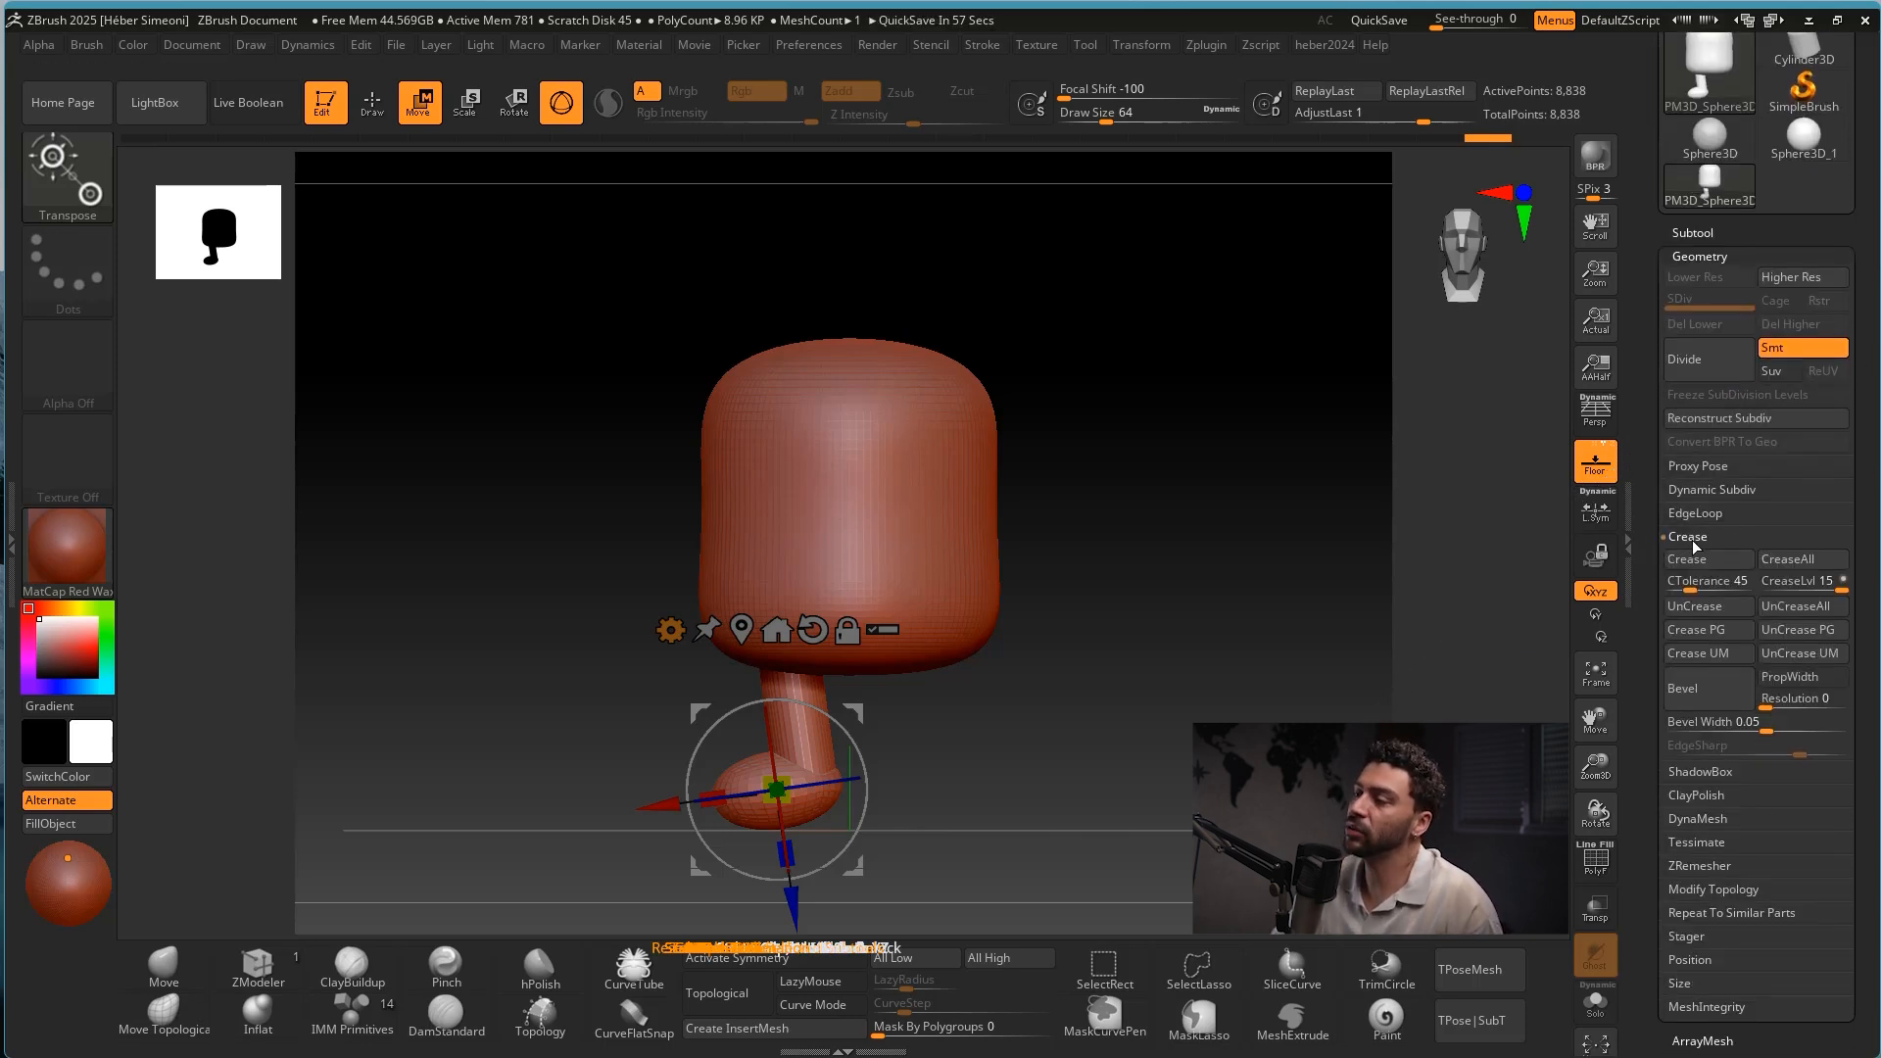
click(1691, 538)
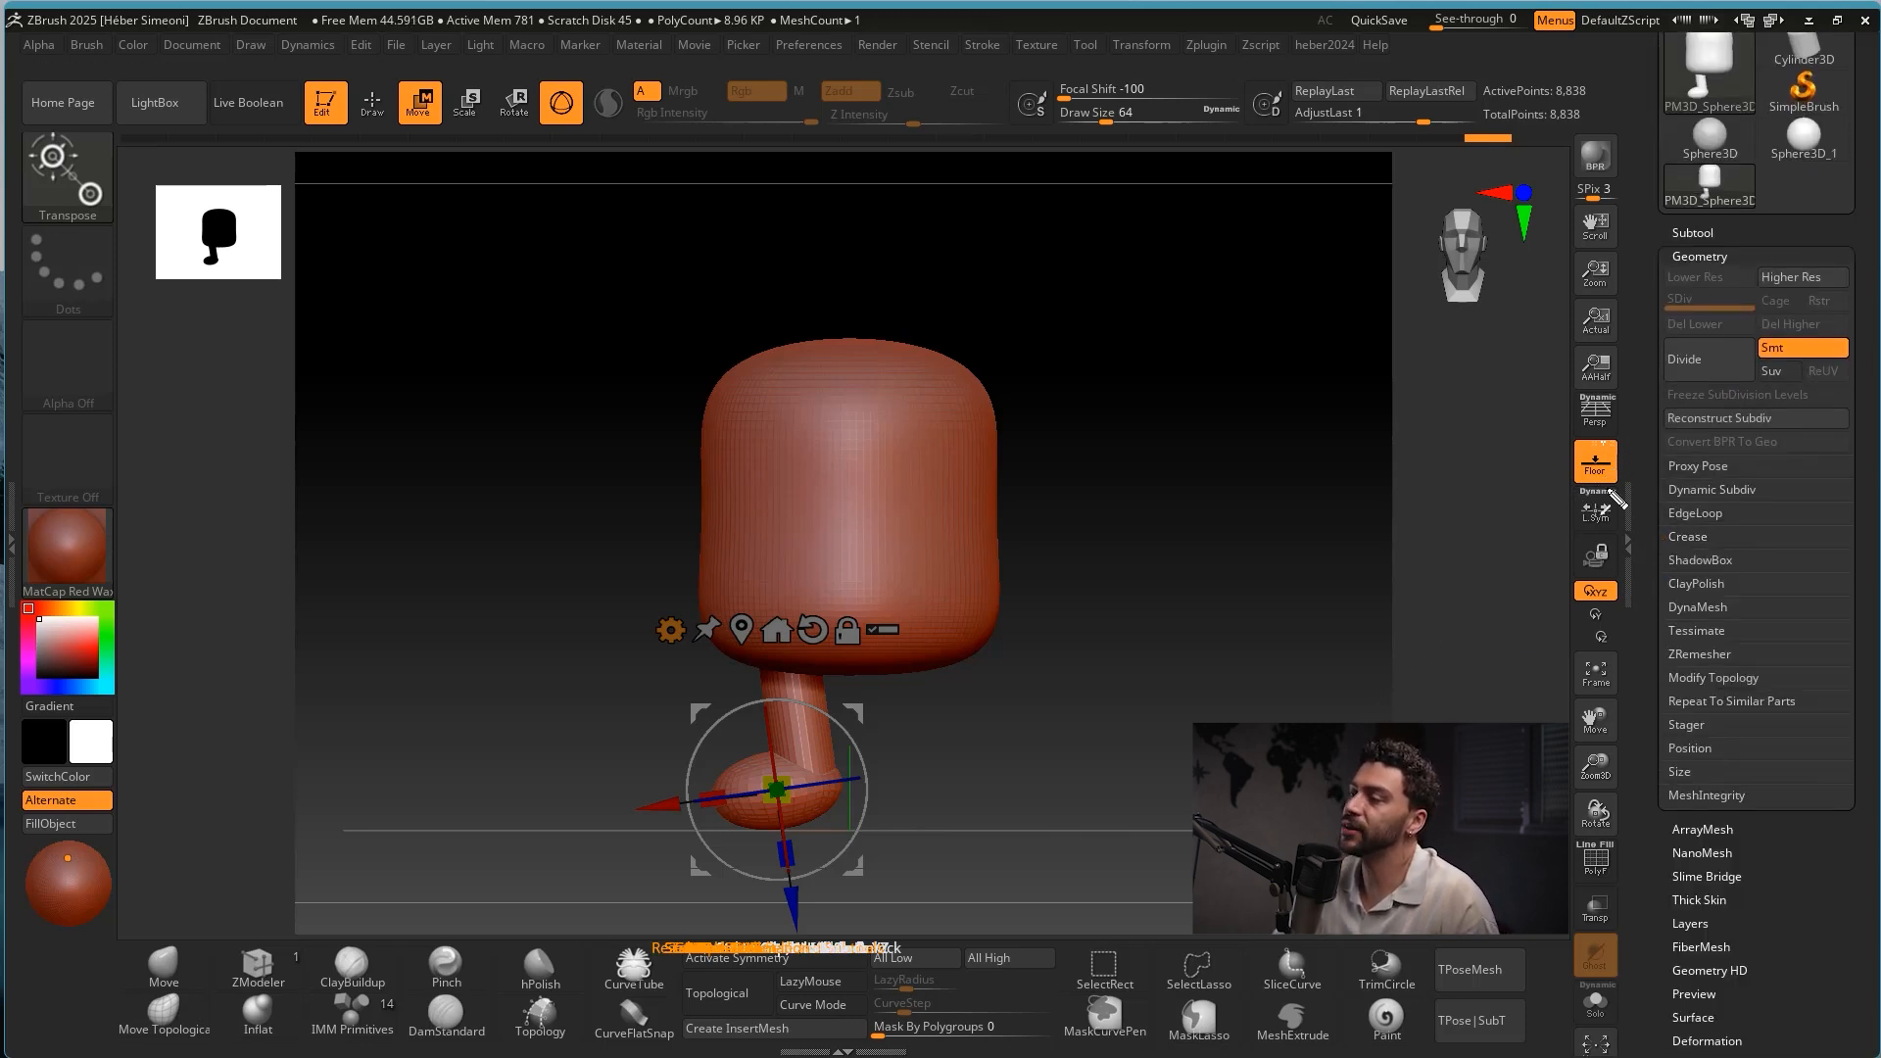
click(1699, 609)
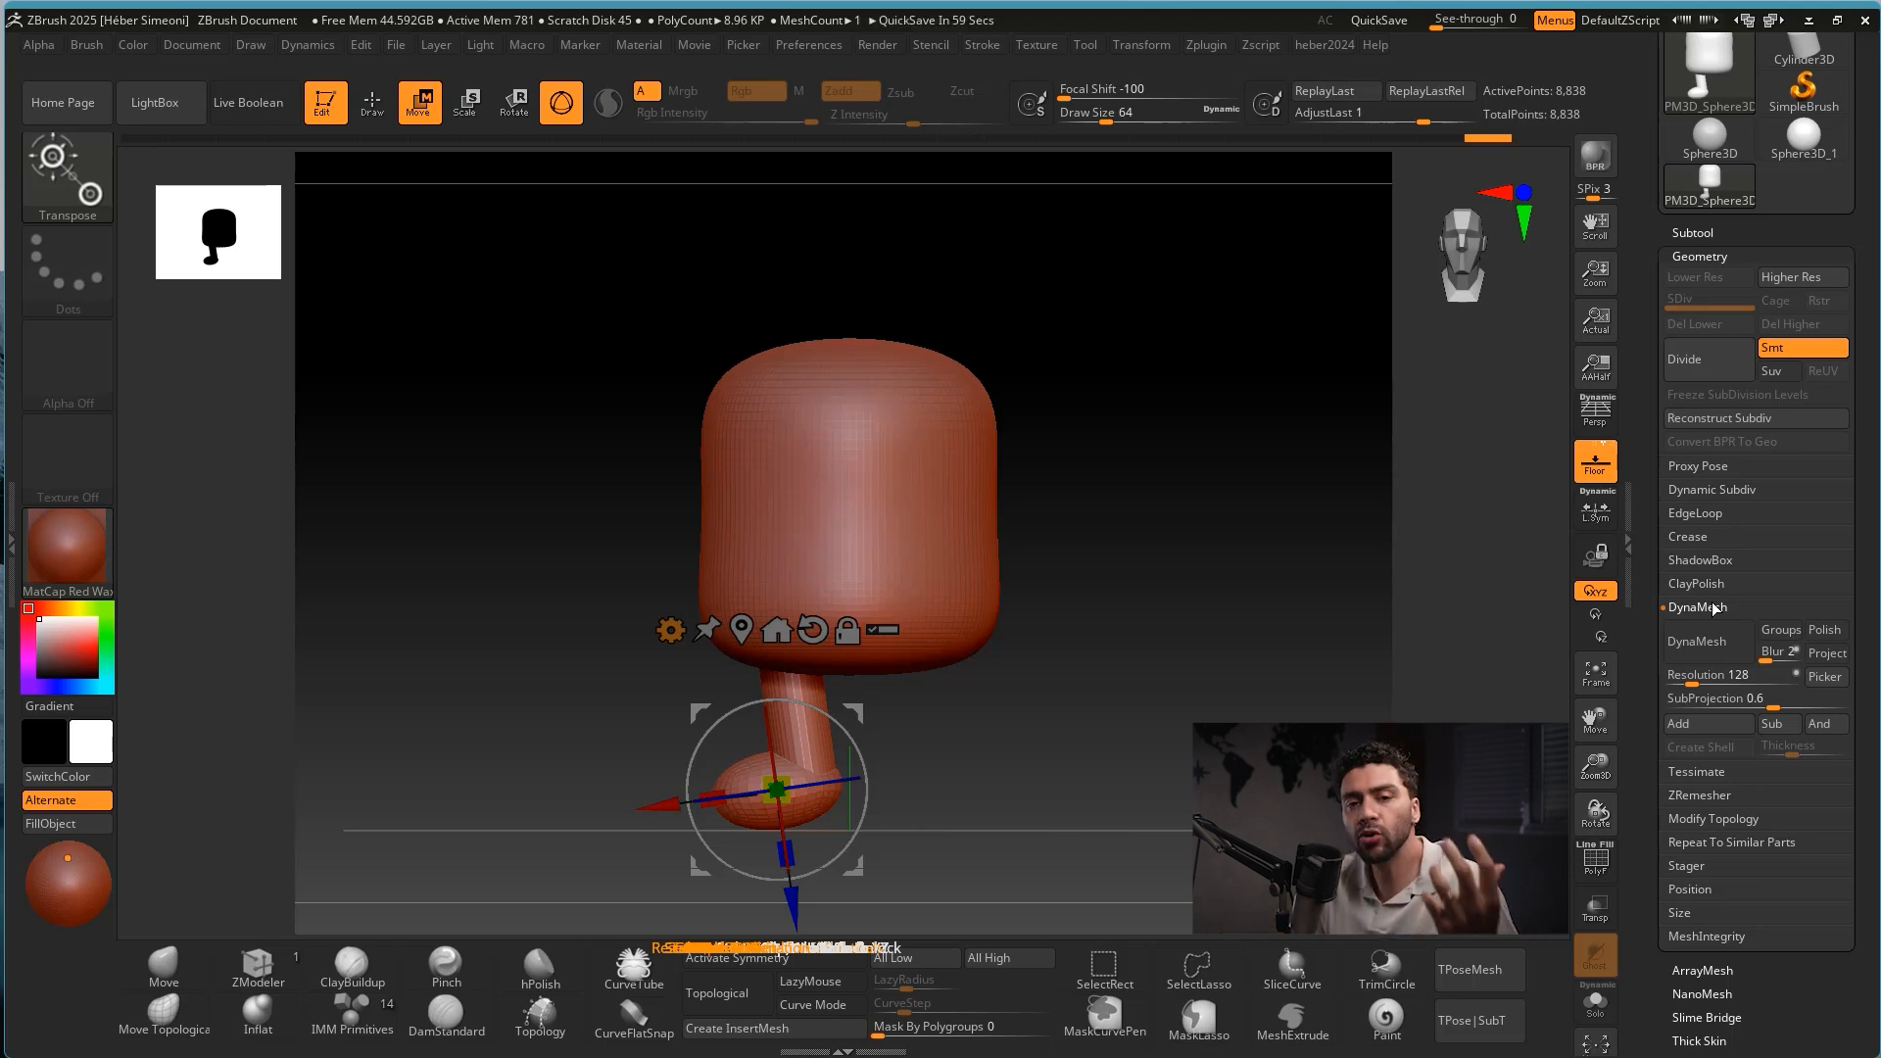
ctrl+shift+drag(1777, 488, 1733, 637)
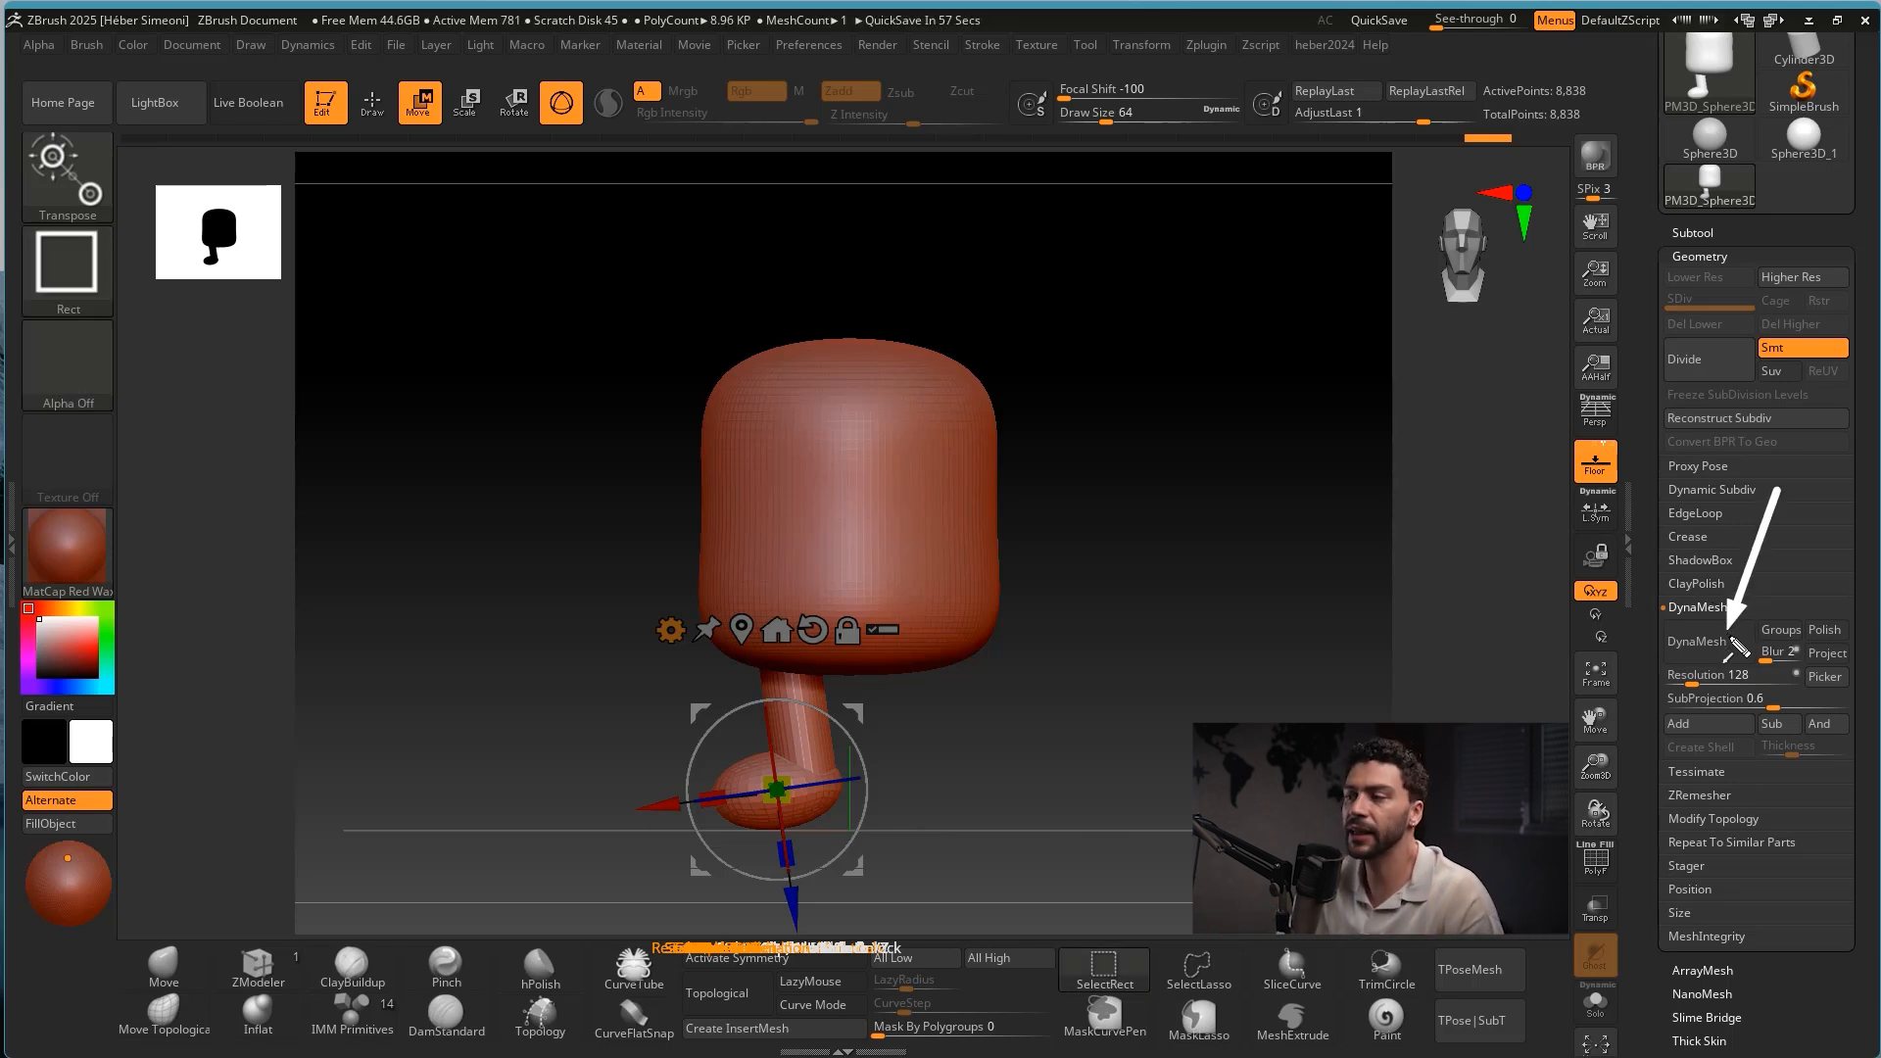
click(1718, 641)
drag(1094, 684, 1198, 694)
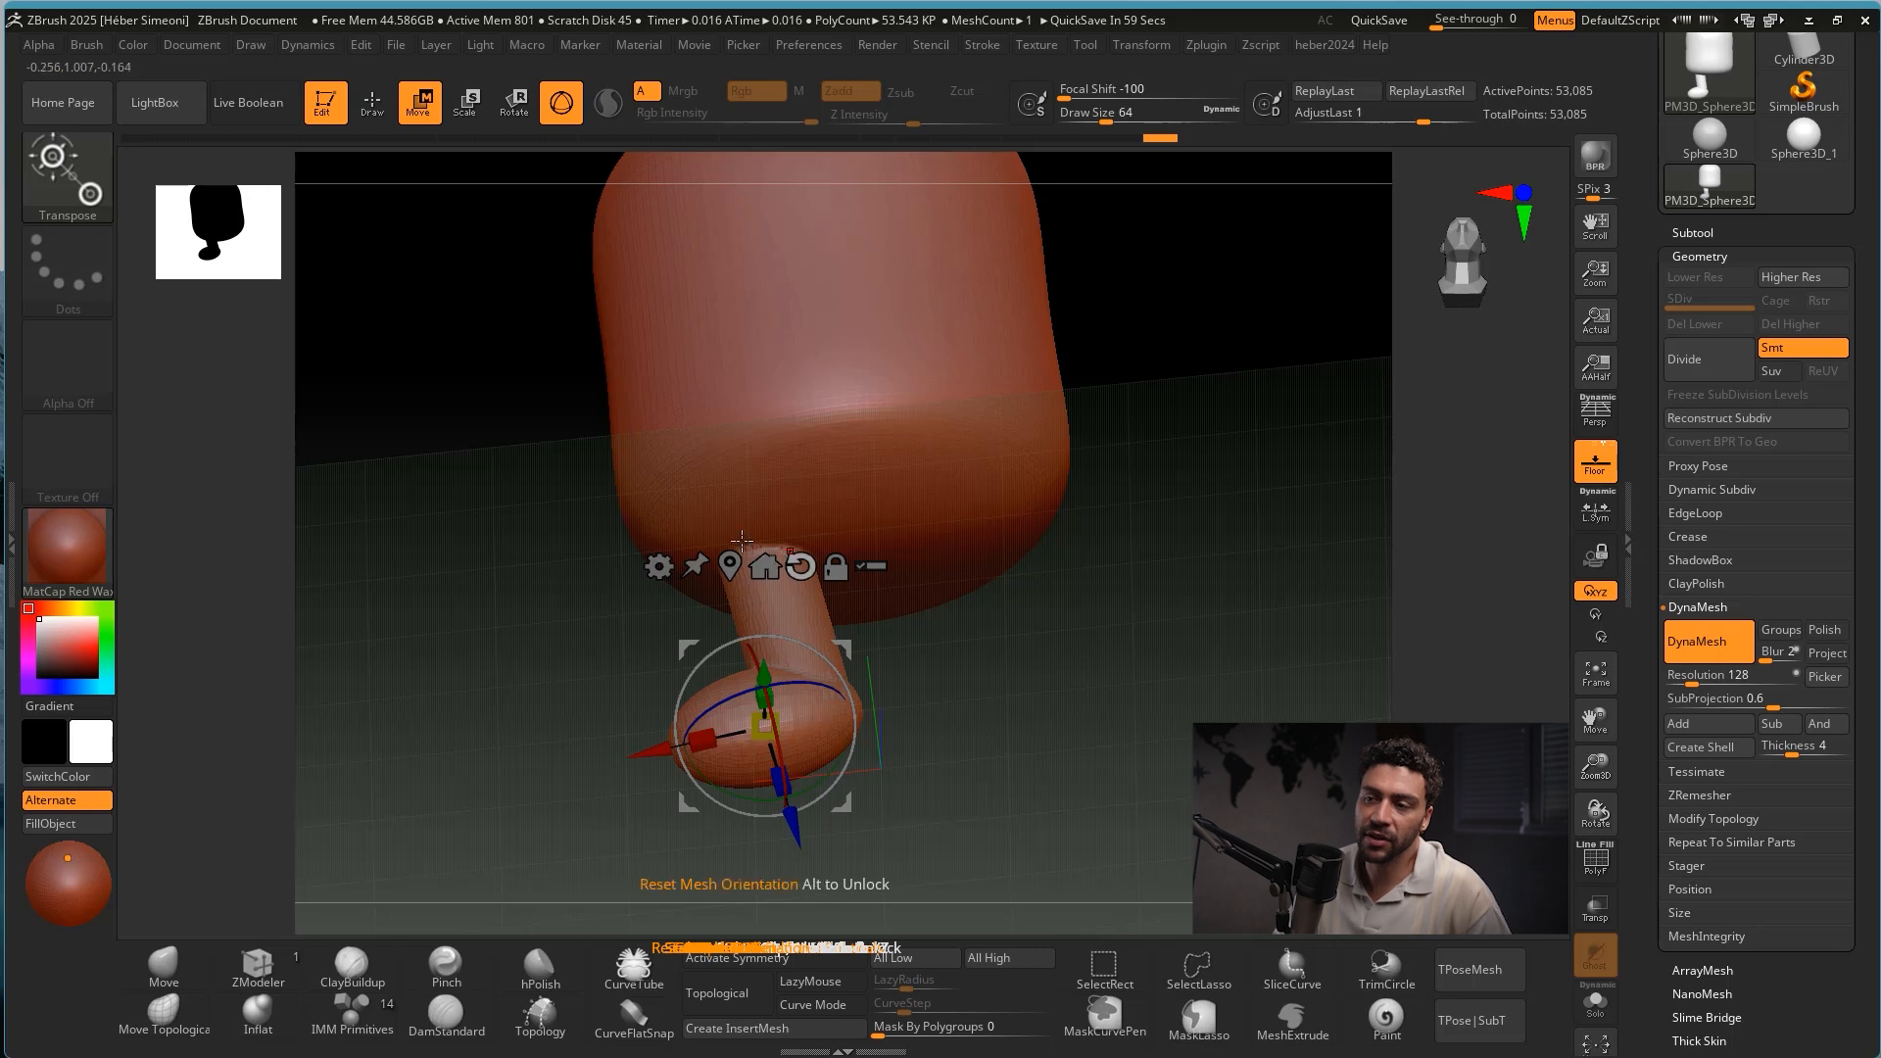
mouse_move(932, 643)
alt+mouse_down()
mouse_move(954, 723)
mouse_move(947, 708)
alt+mouse_up()
mouse_move(916, 240)
mouse_down()
mouse_move(821, 359)
mouse_move(729, 378)
mouse_move(860, 366)
mouse_move(785, 377)
mouse_up()
key(Escape)
mouse_move(1255, 637)
shift+mouse_down()
mouse_move(1273, 667)
mouse_move(1144, 651)
mouse_move(1164, 651)
shift+mouse_up()
drag(1164, 651, 1237, 609)
Soften the transitions between body, leg and foot with a negative Contrast deformation.
drag(1858, 501, 1839, 301)
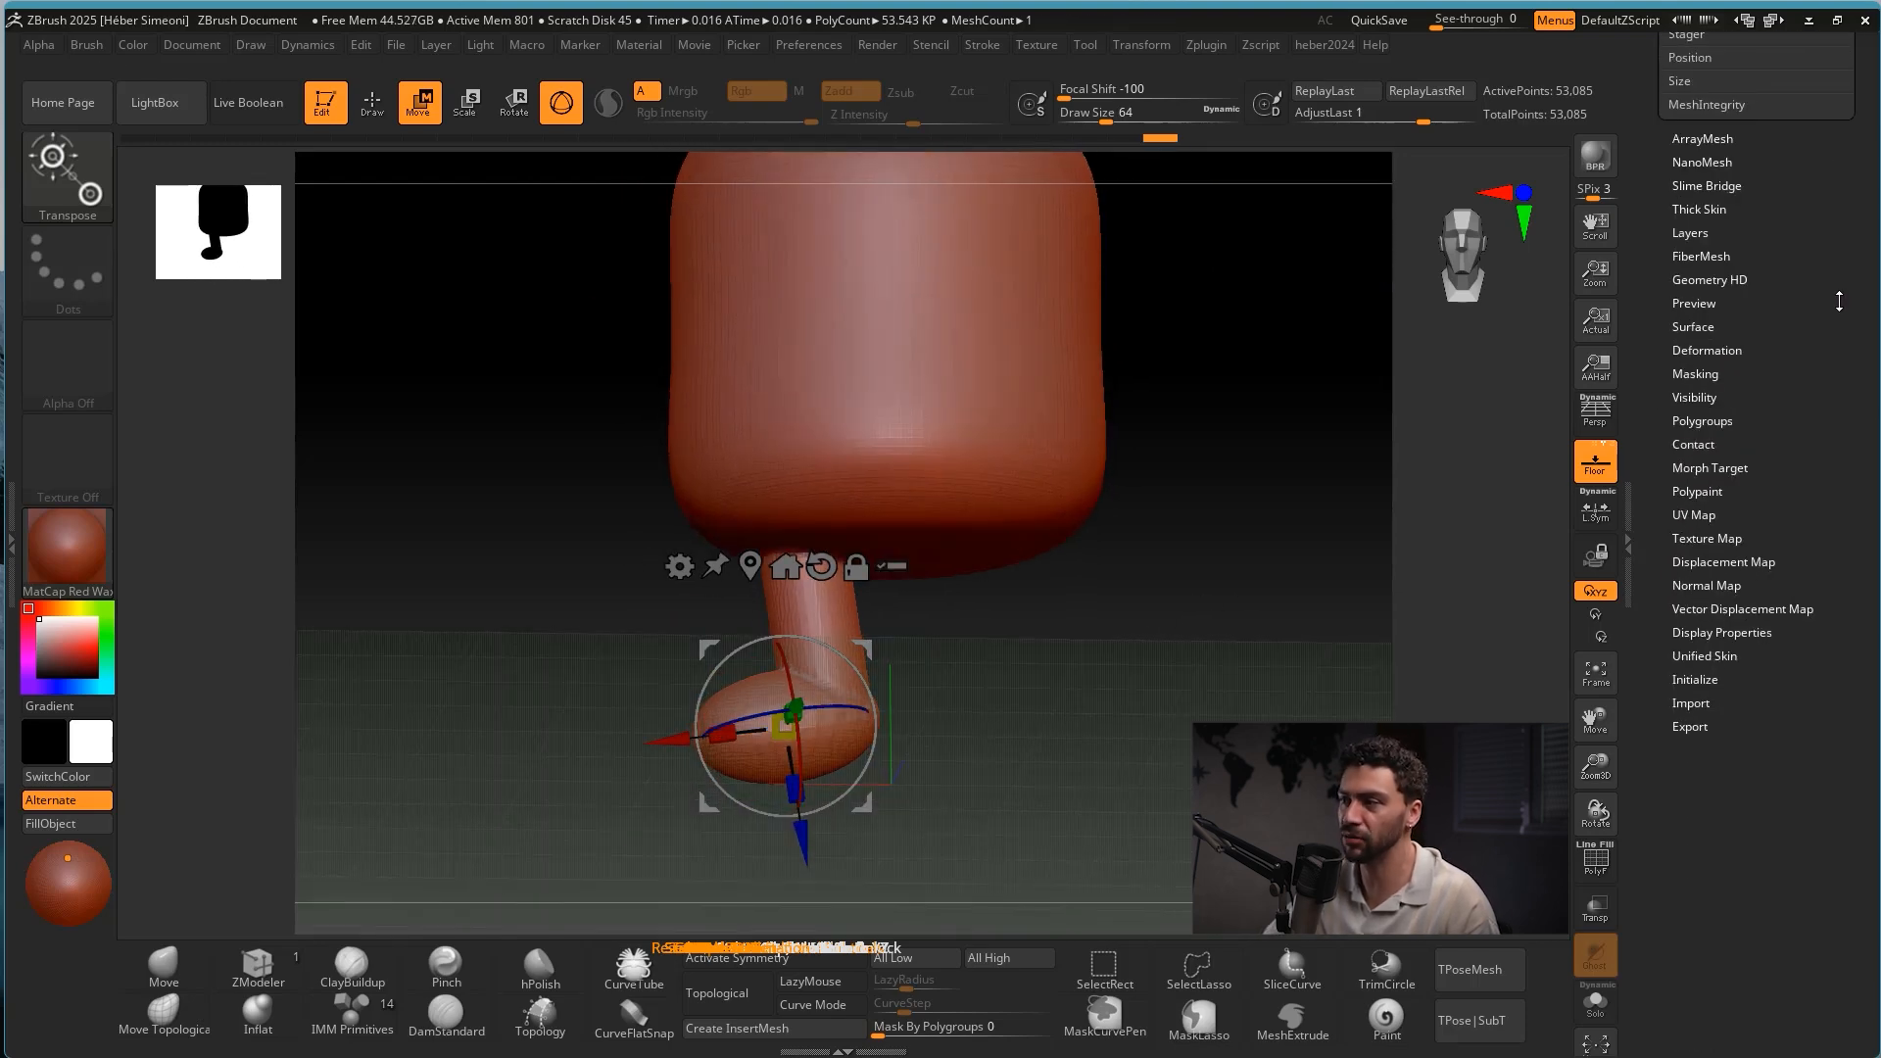
drag(1452, 576, 1674, 363)
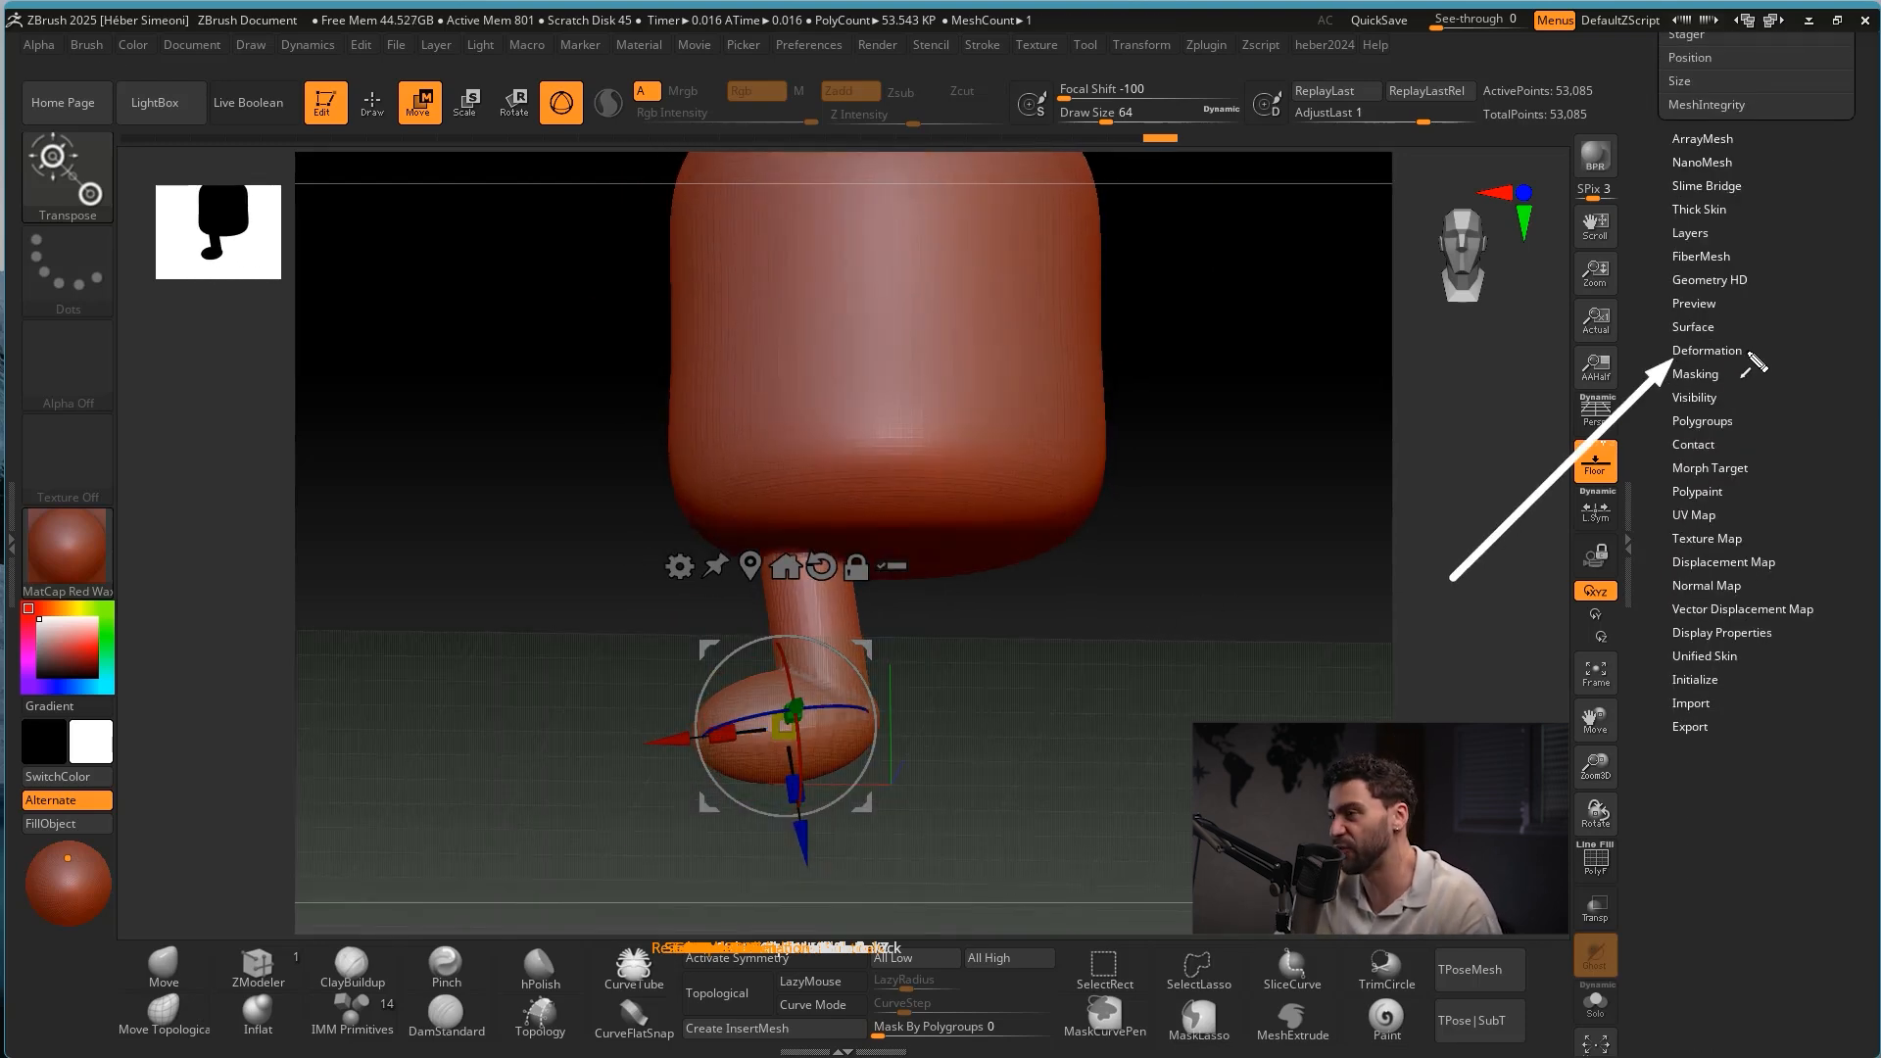
key(Escape)
click(1708, 352)
drag(1860, 409, 1855, 300)
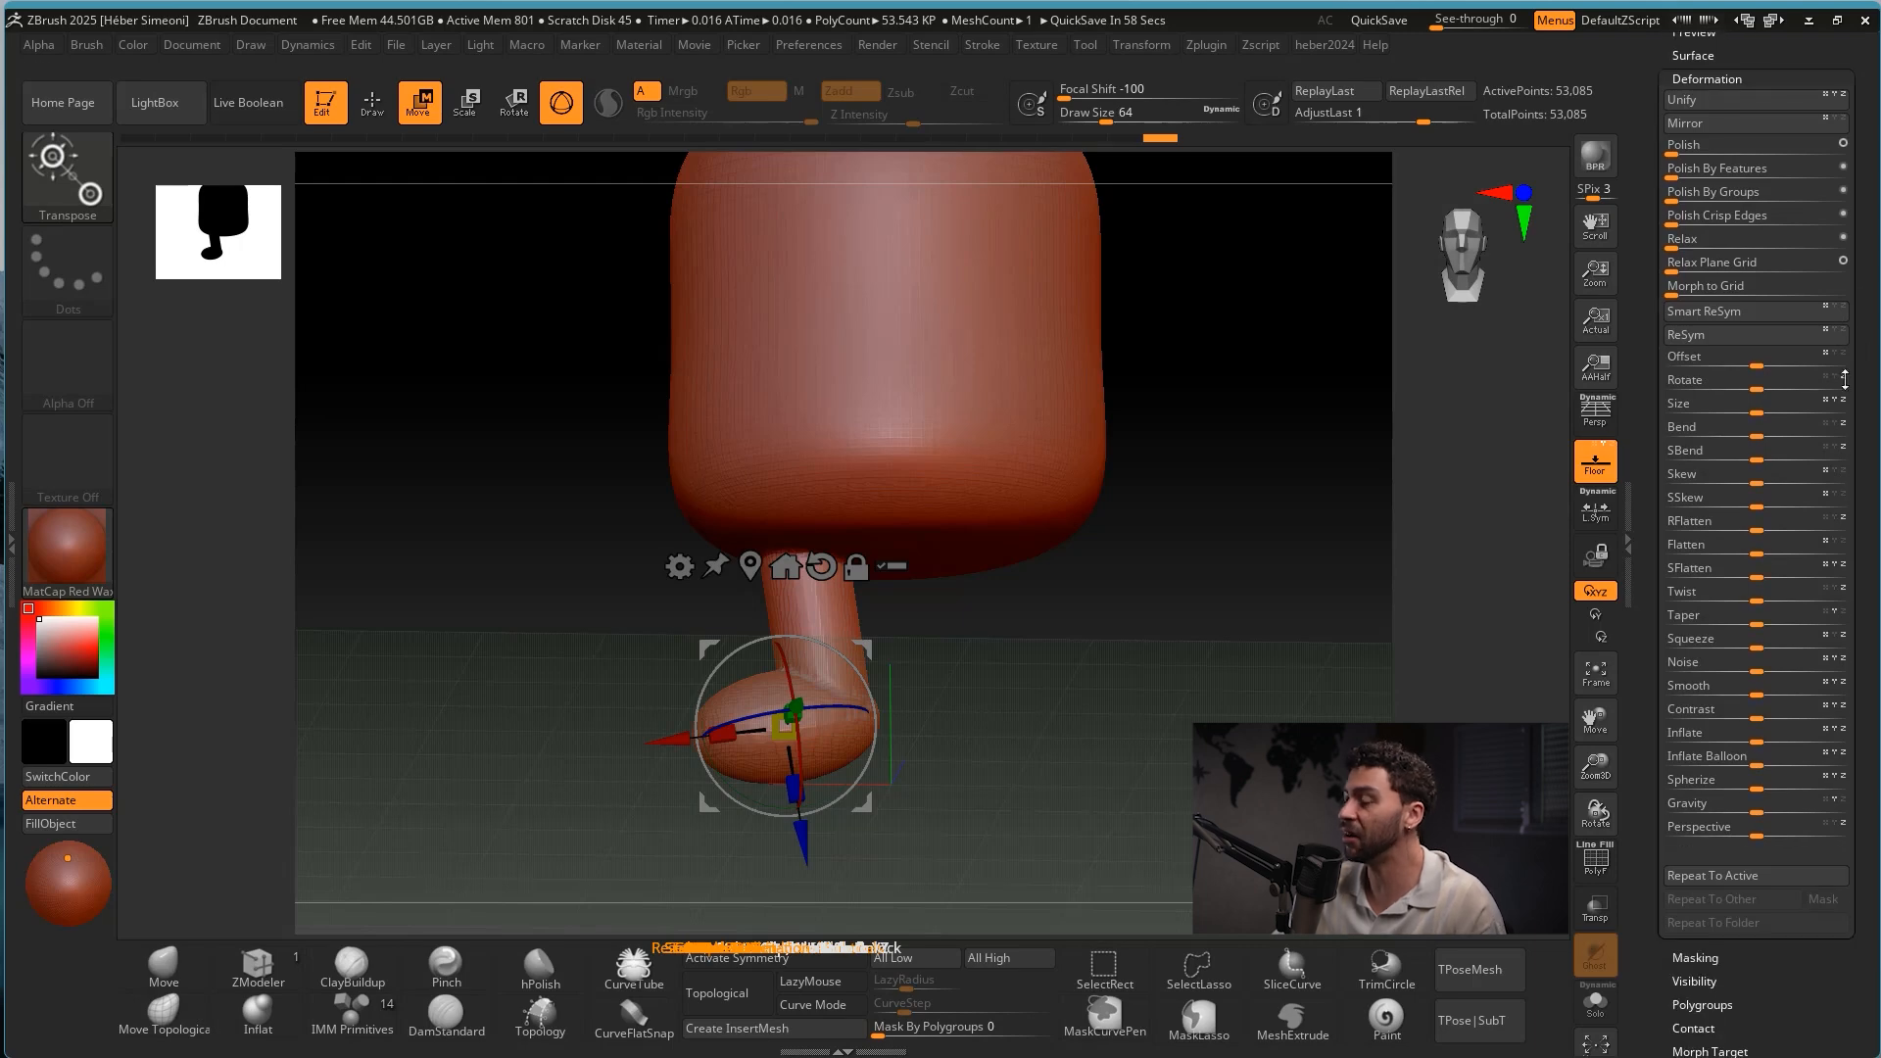
key(ctrl+shift+3)
drag(1457, 619, 1677, 797)
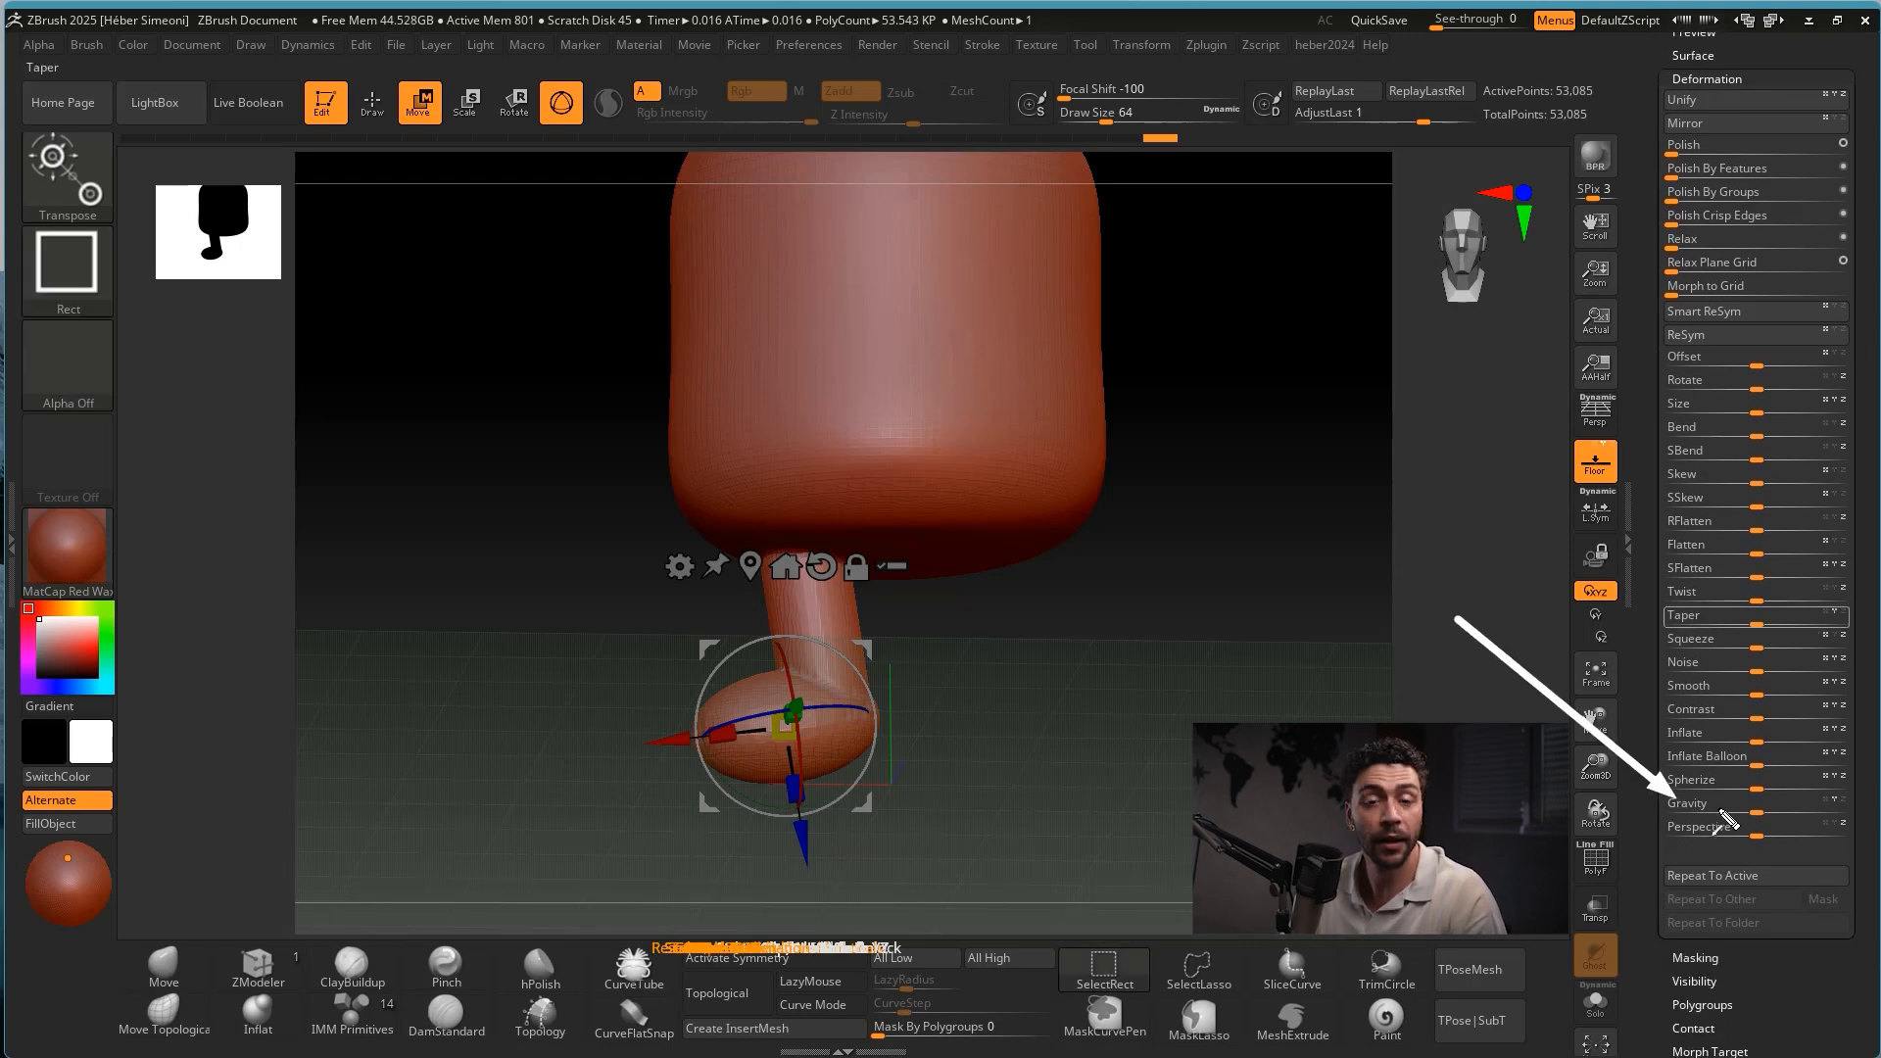
key(Escape)
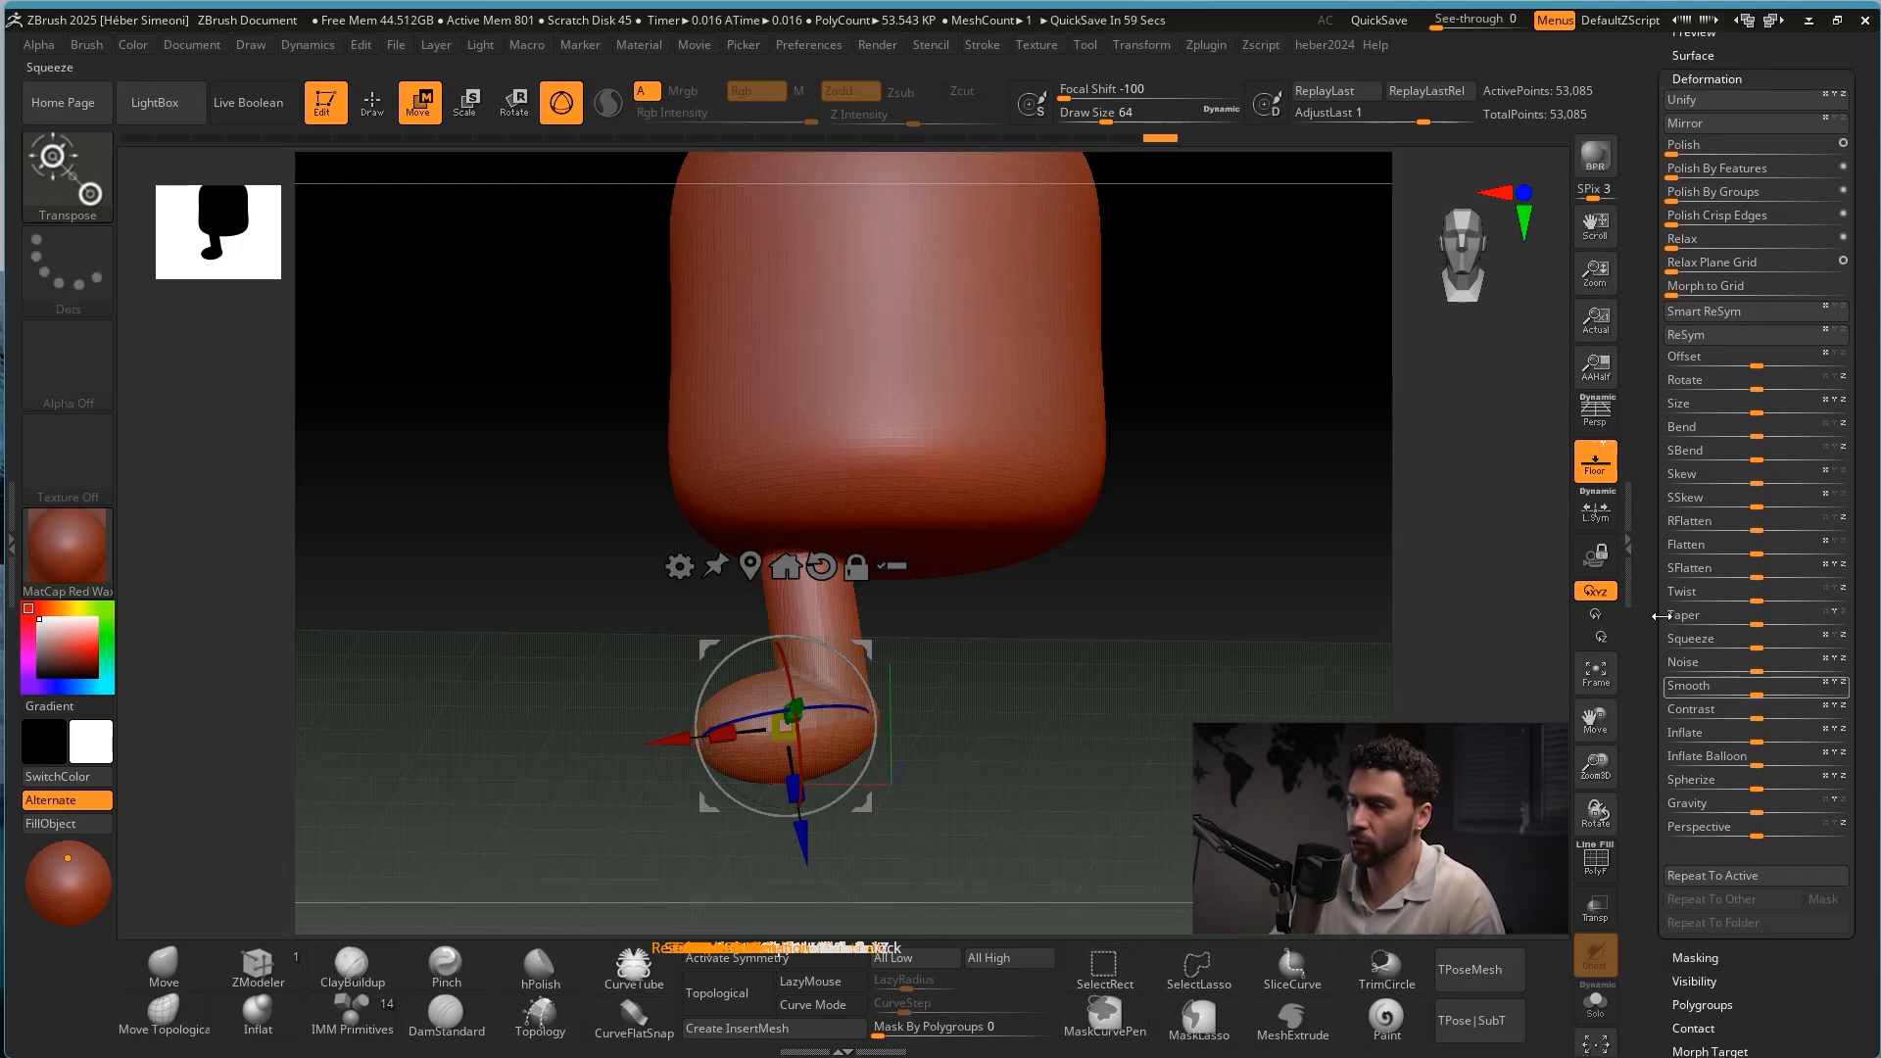
mouse_move(1766, 714)
mouse_down()
mouse_move(1838, 711)
mouse_move(1632, 702)
mouse_up()
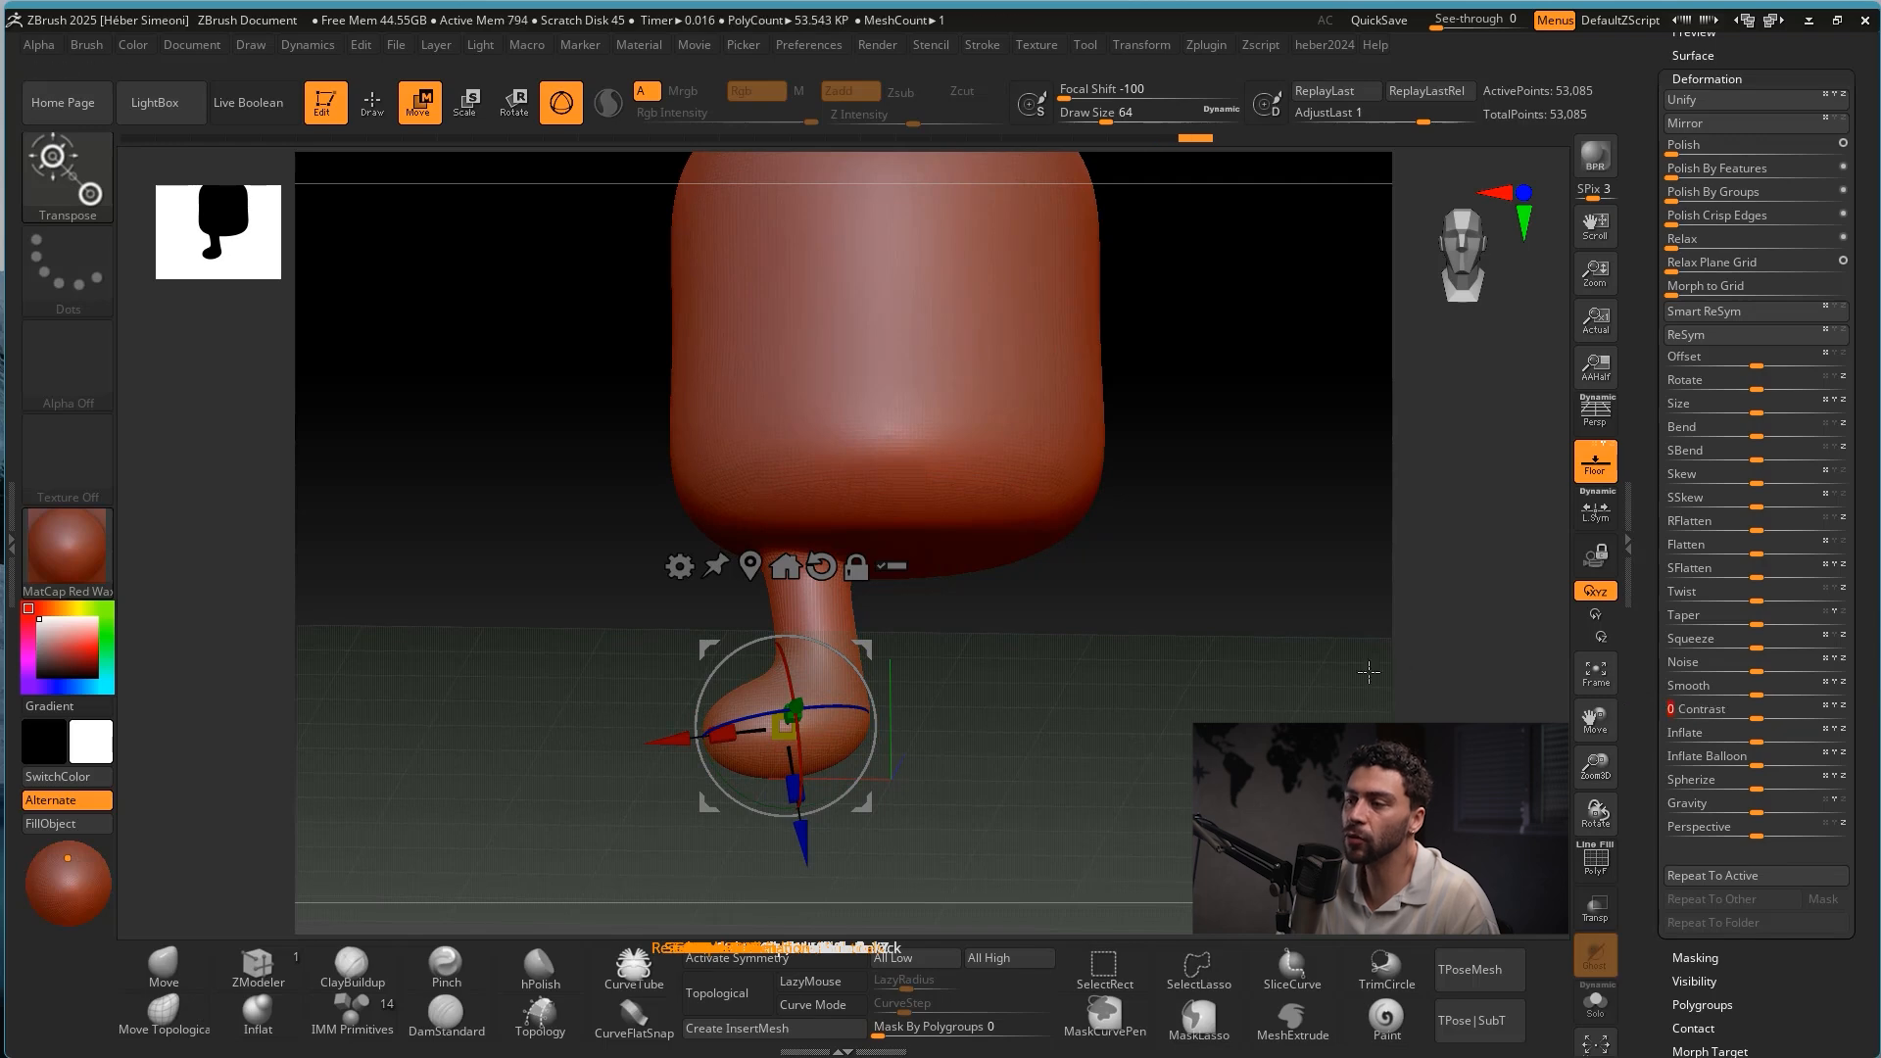
Flatten the underside of the foot with a slight negative Flatten deformation.
drag(1369, 673, 1158, 668)
key(q)
mouse_move(1084, 617)
mouse_down()
mouse_move(1134, 601)
mouse_move(1094, 673)
mouse_move(1122, 690)
mouse_up()
key(w)
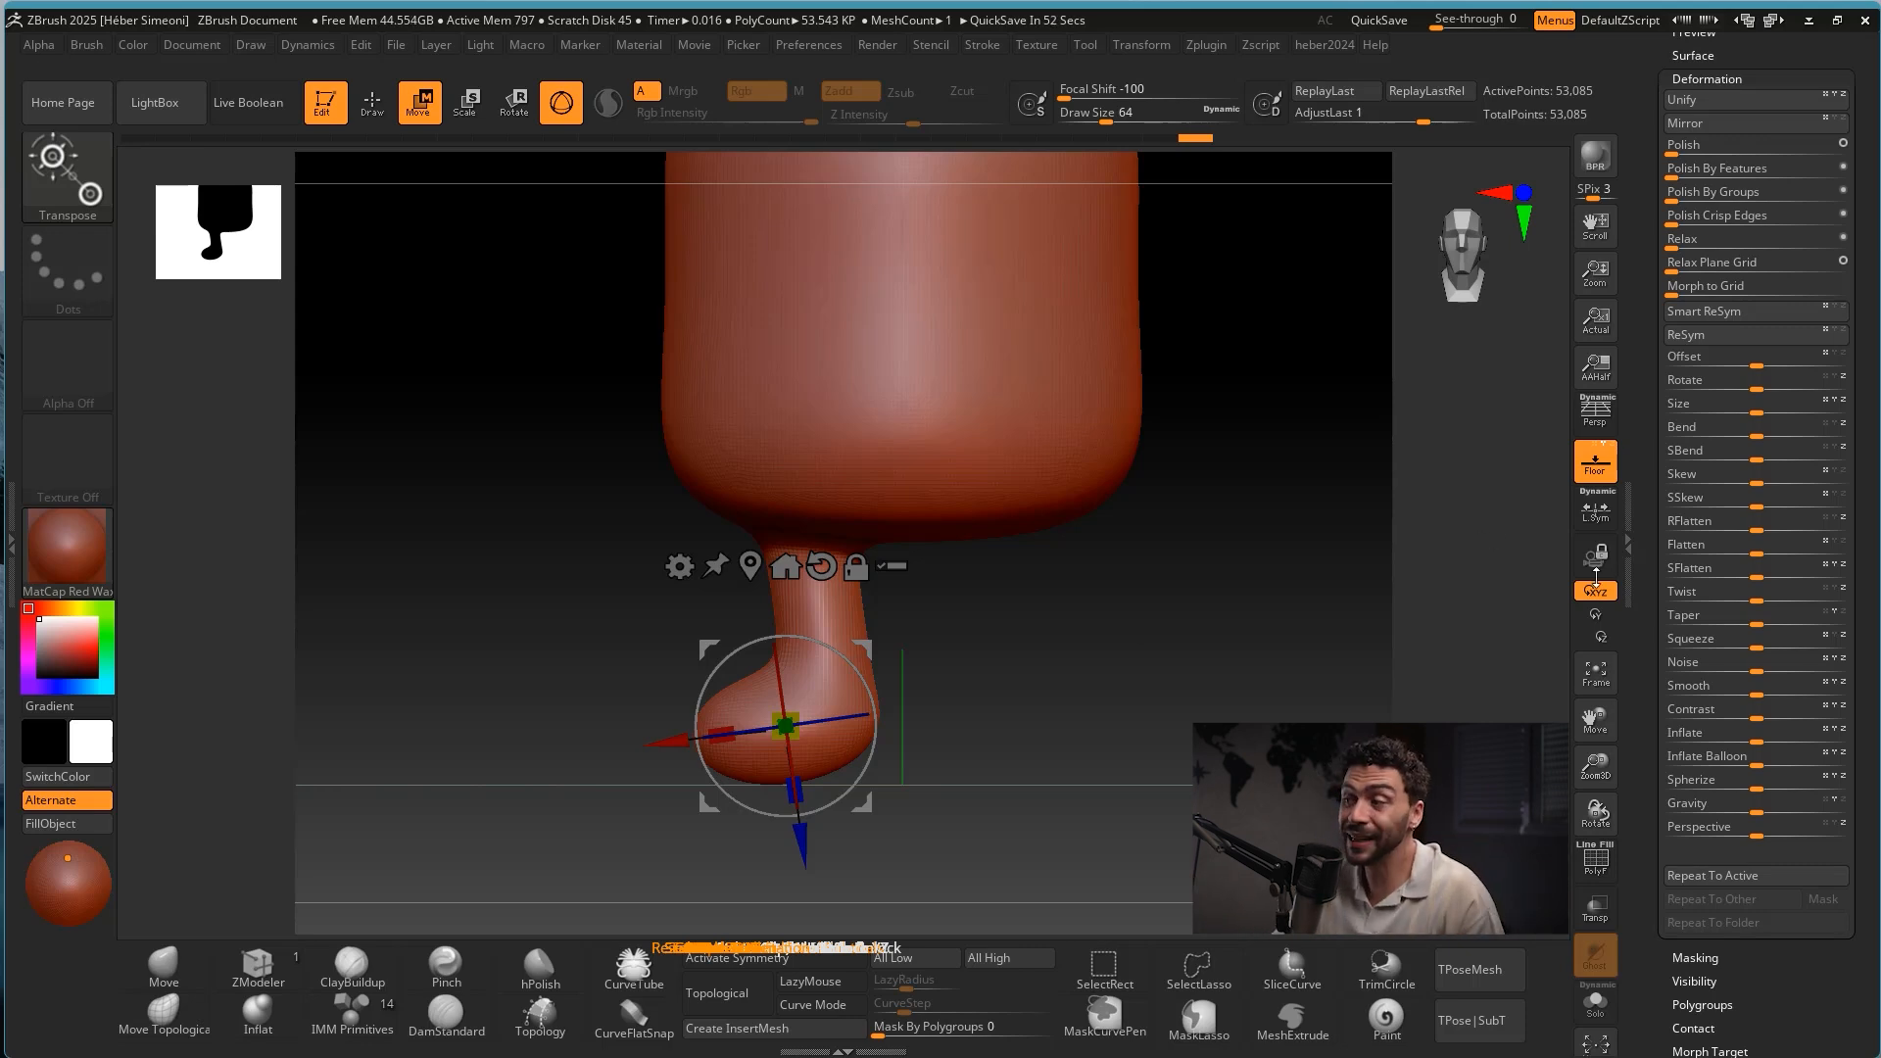
drag(1857, 513, 1852, 516)
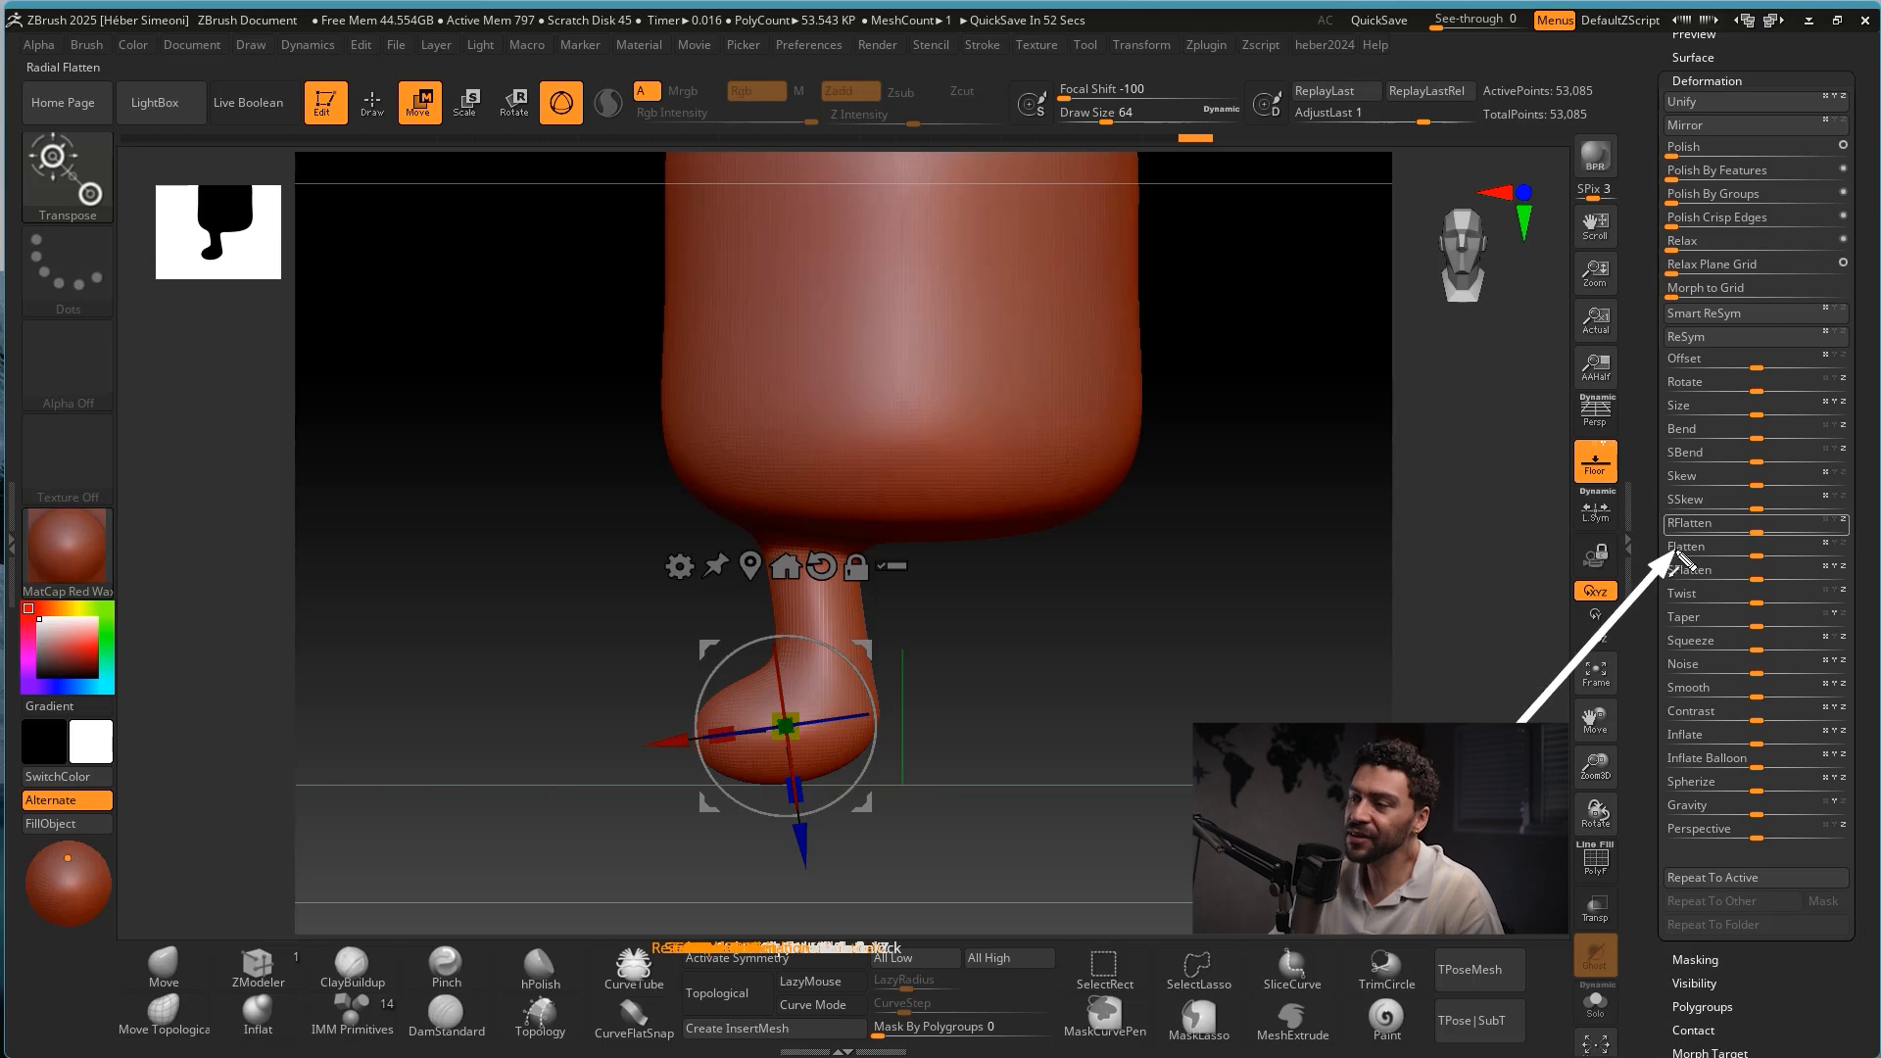
mouse_move(1756, 549)
mouse_down()
mouse_move(1793, 553)
mouse_move(1650, 550)
mouse_move(1754, 556)
mouse_move(1740, 566)
mouse_up()
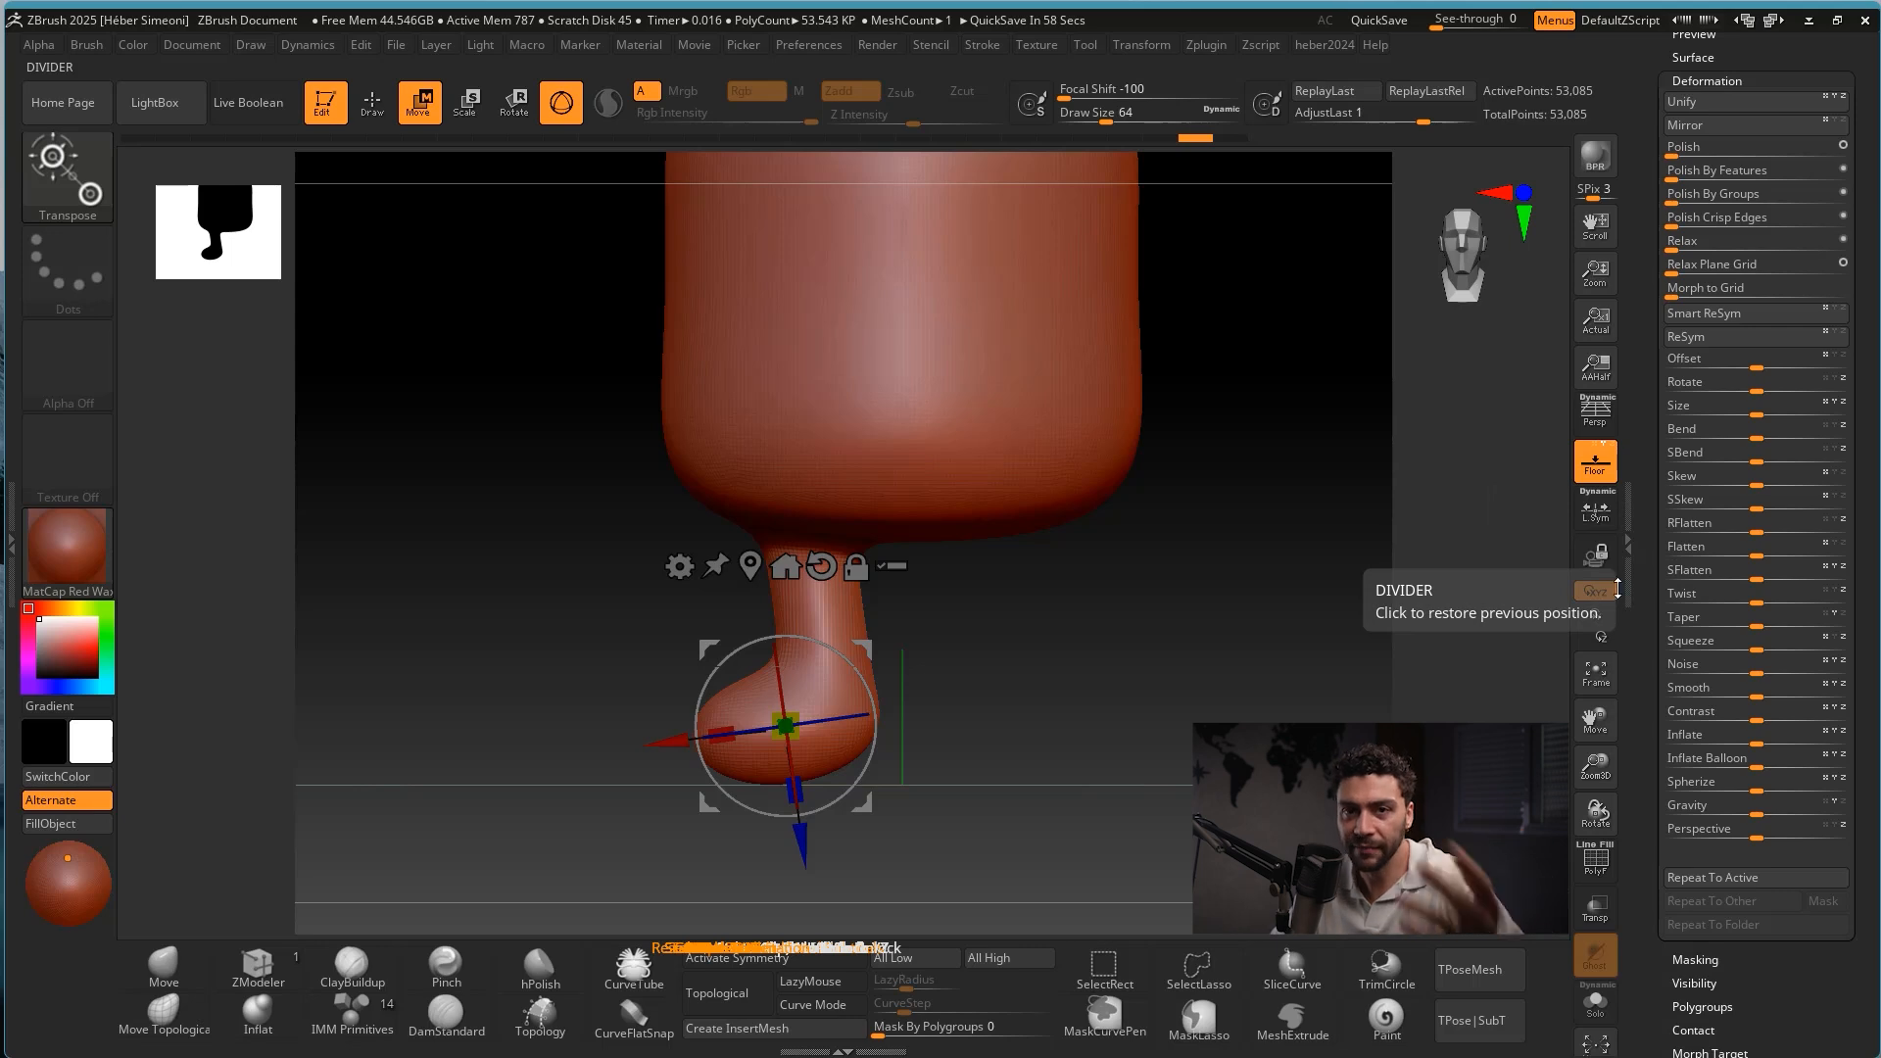
mouse_move(1707, 551)
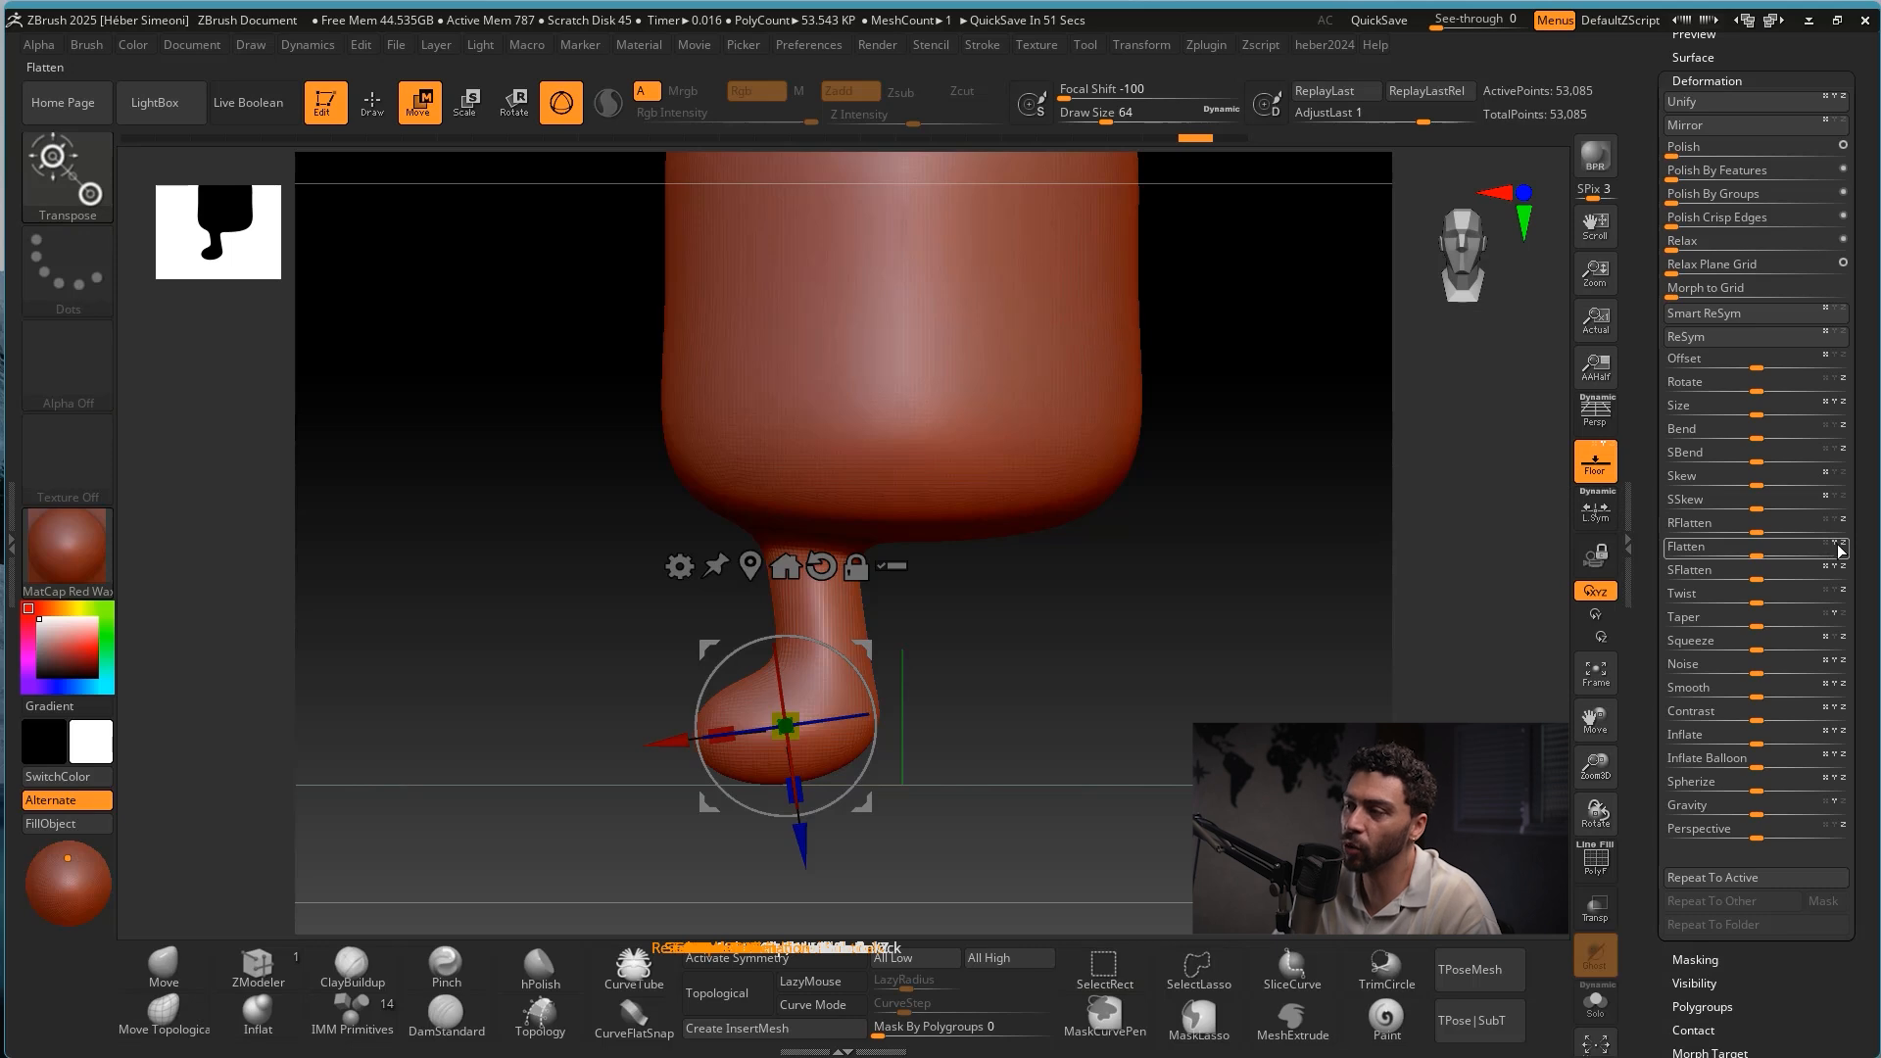
drag(1759, 554, 1744, 555)
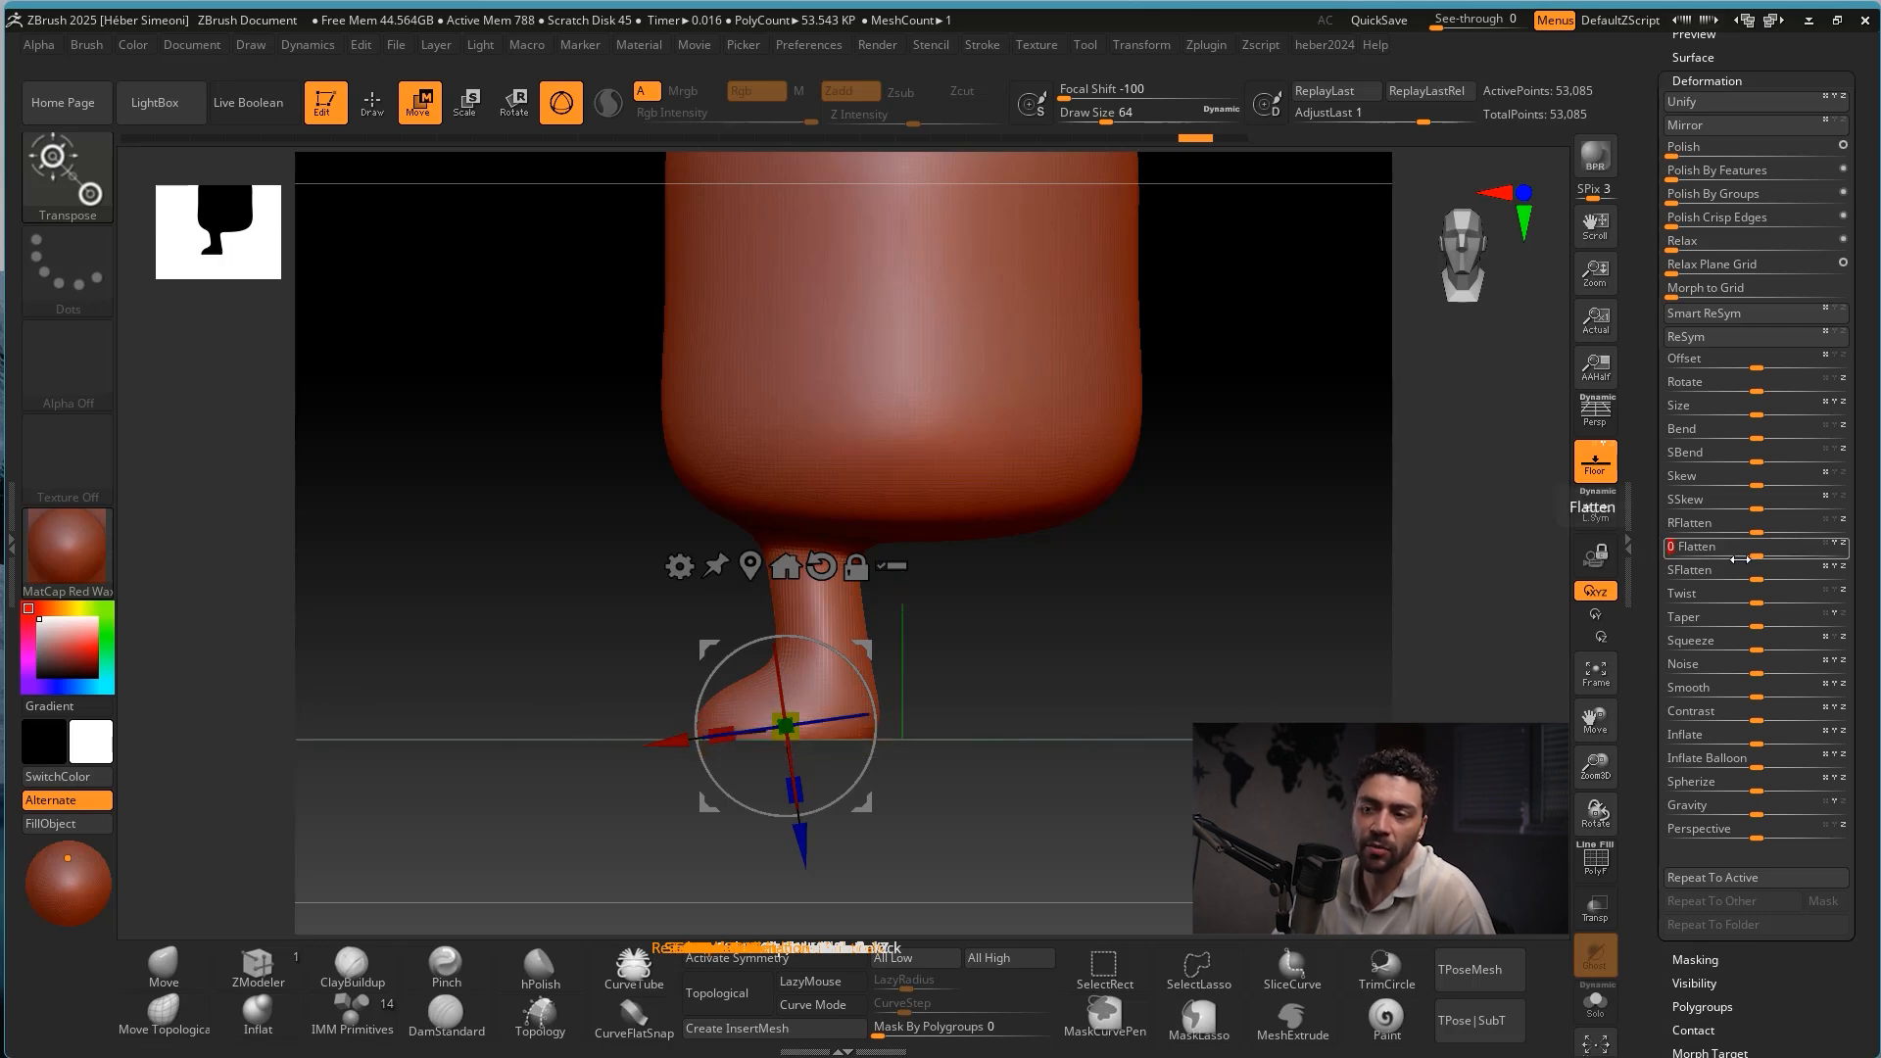
key(ctrl)
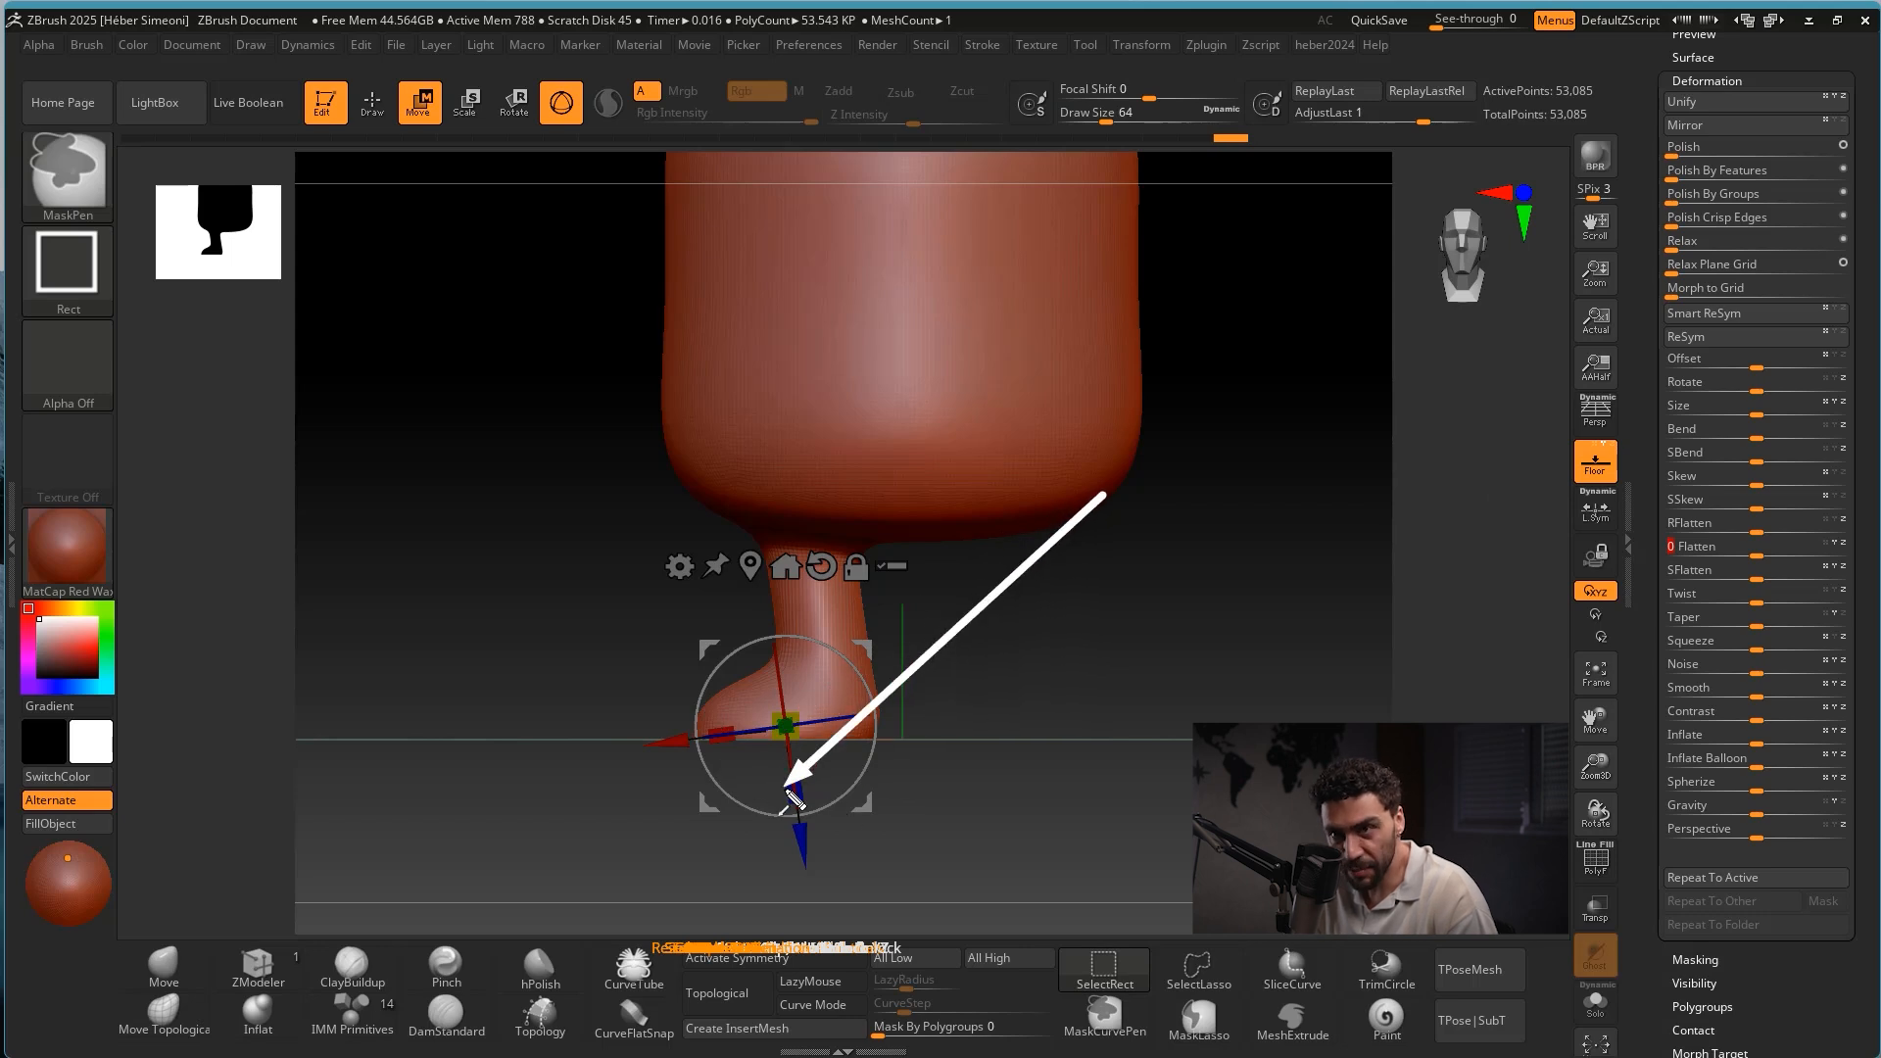
Mirror and weld the mesh across X to give the body a matching second leg and foot.
key(q)
drag(1135, 604, 1042, 700)
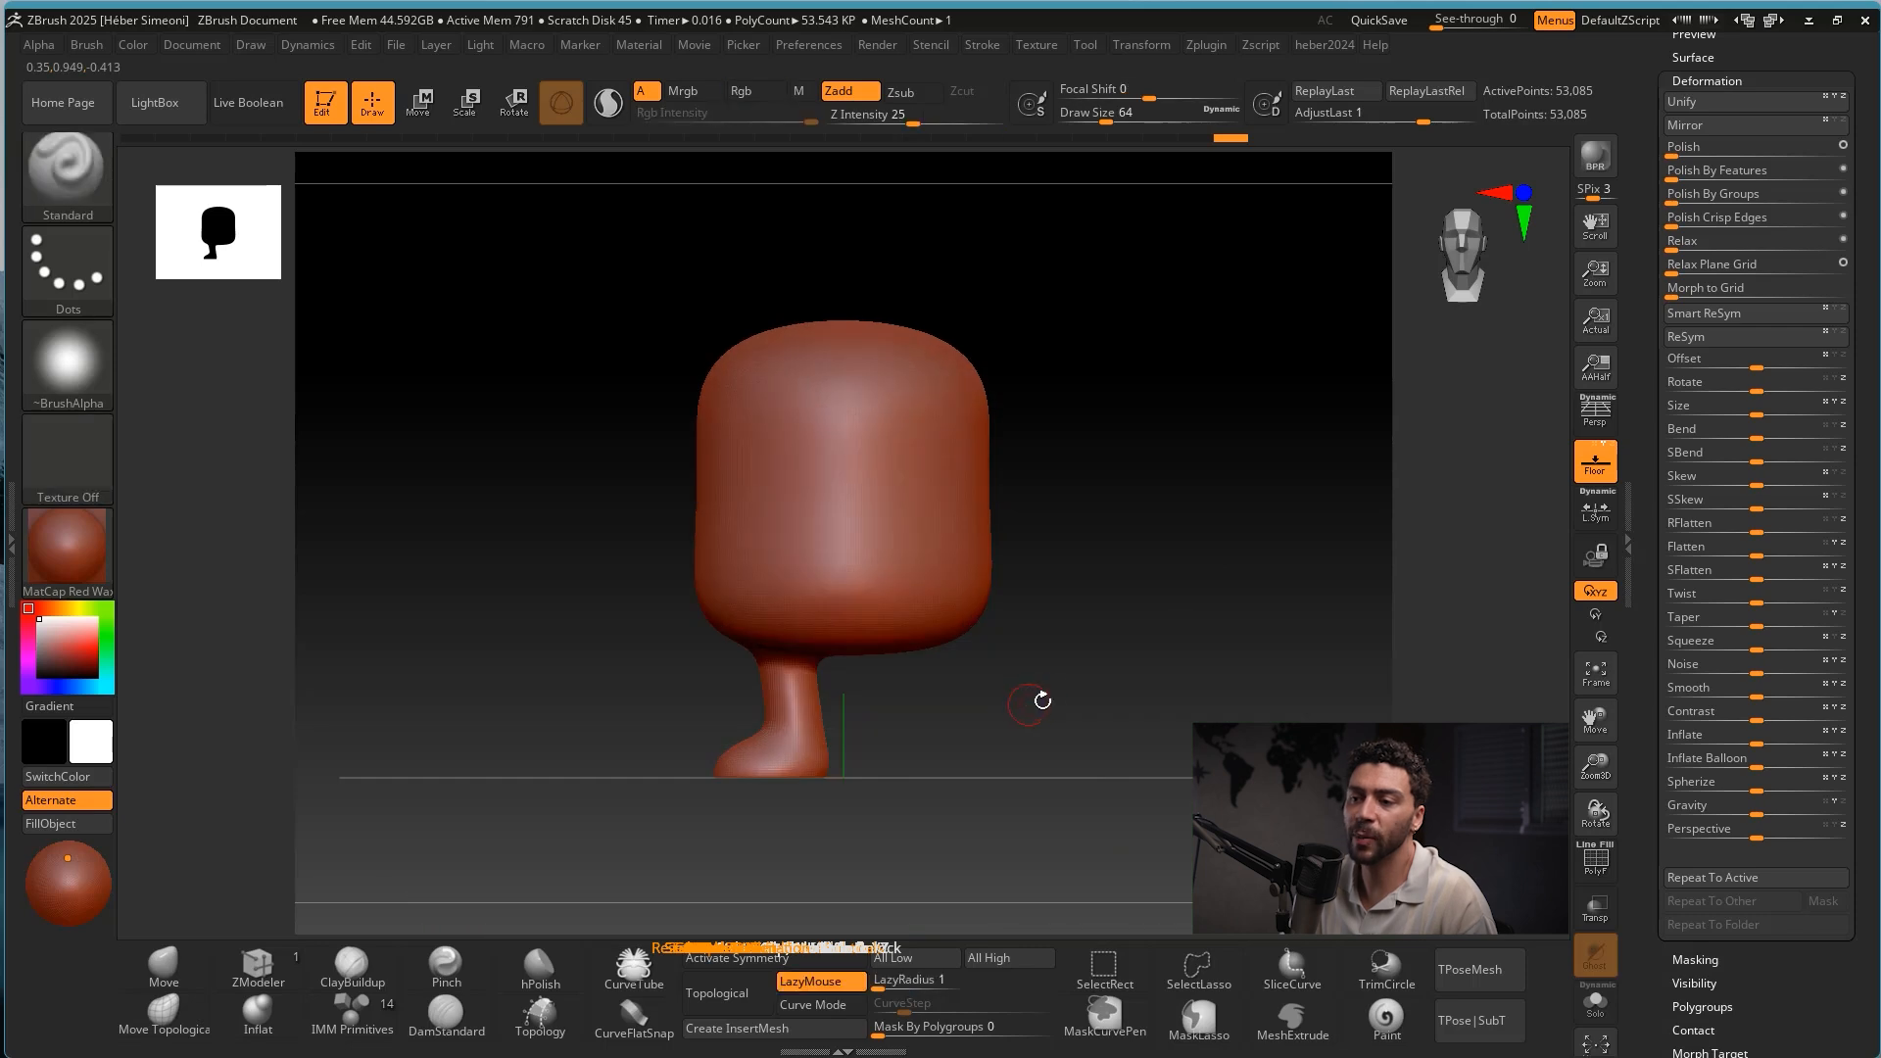
scroll(1740, 291, up, 5)
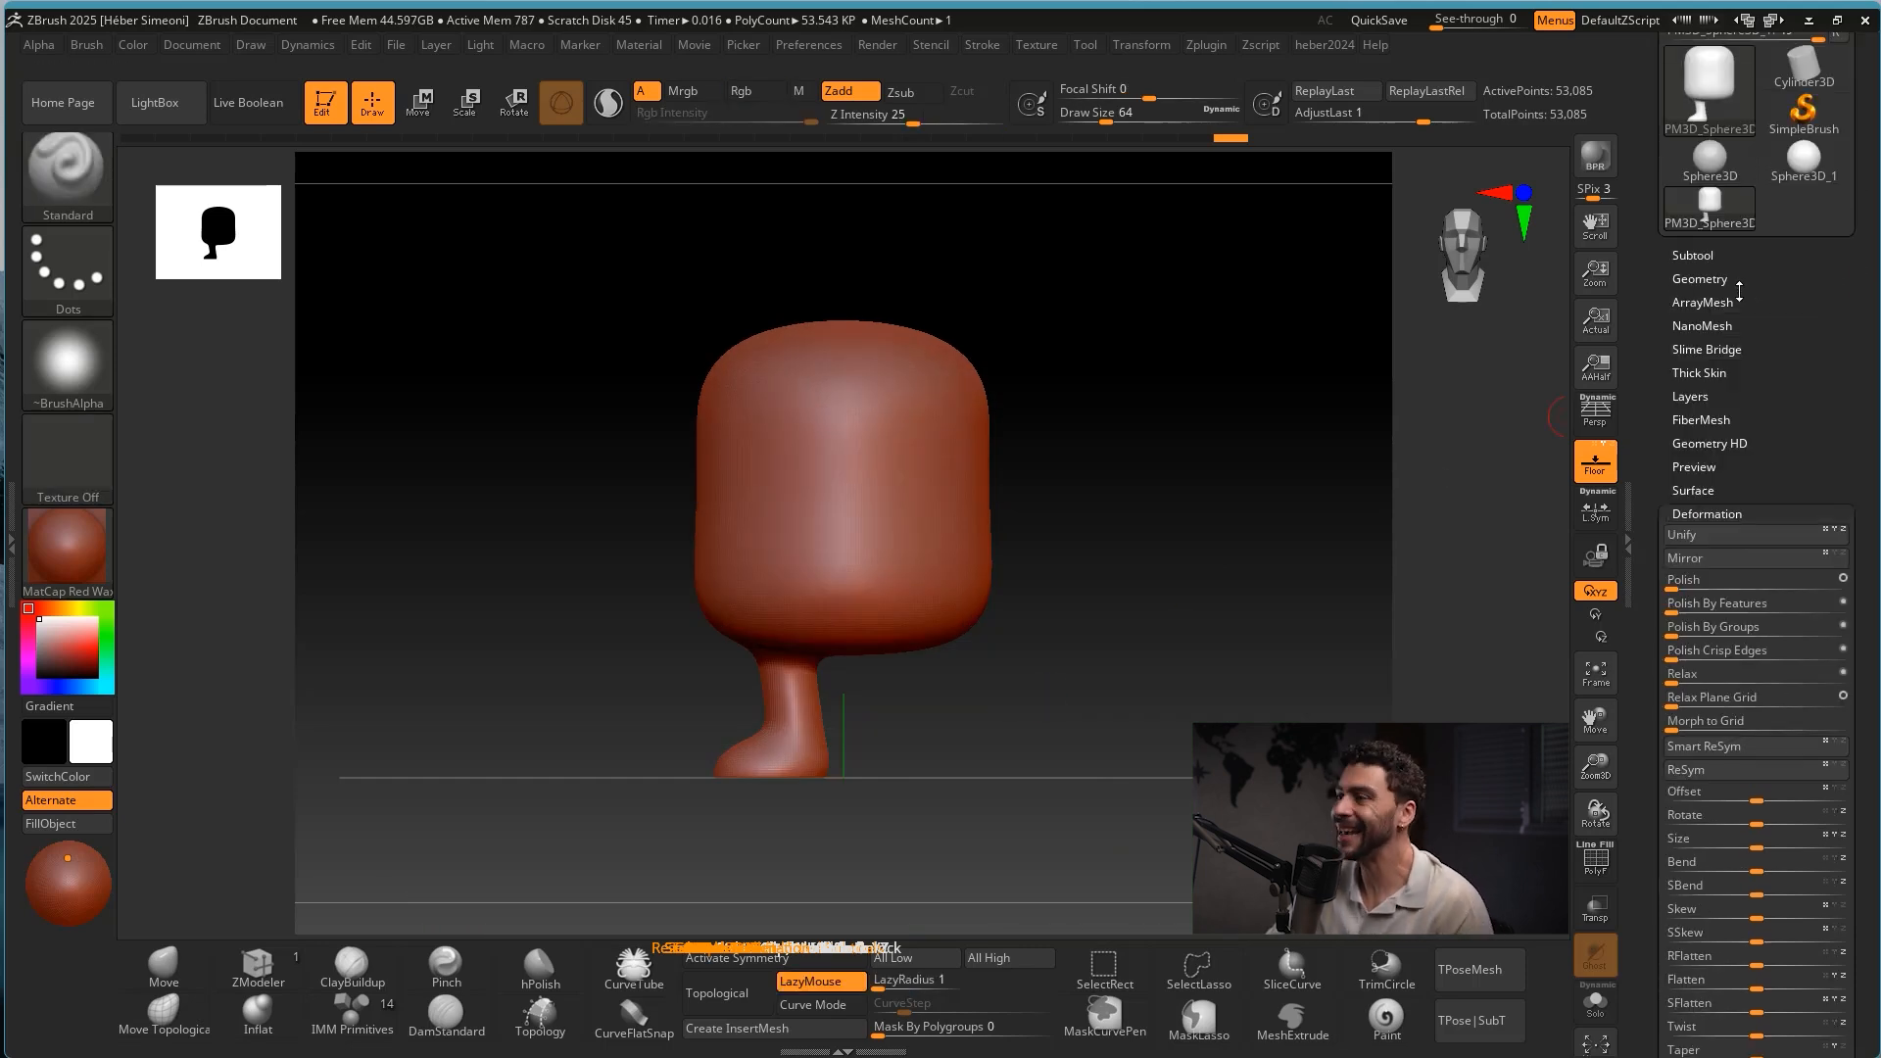
click(1714, 279)
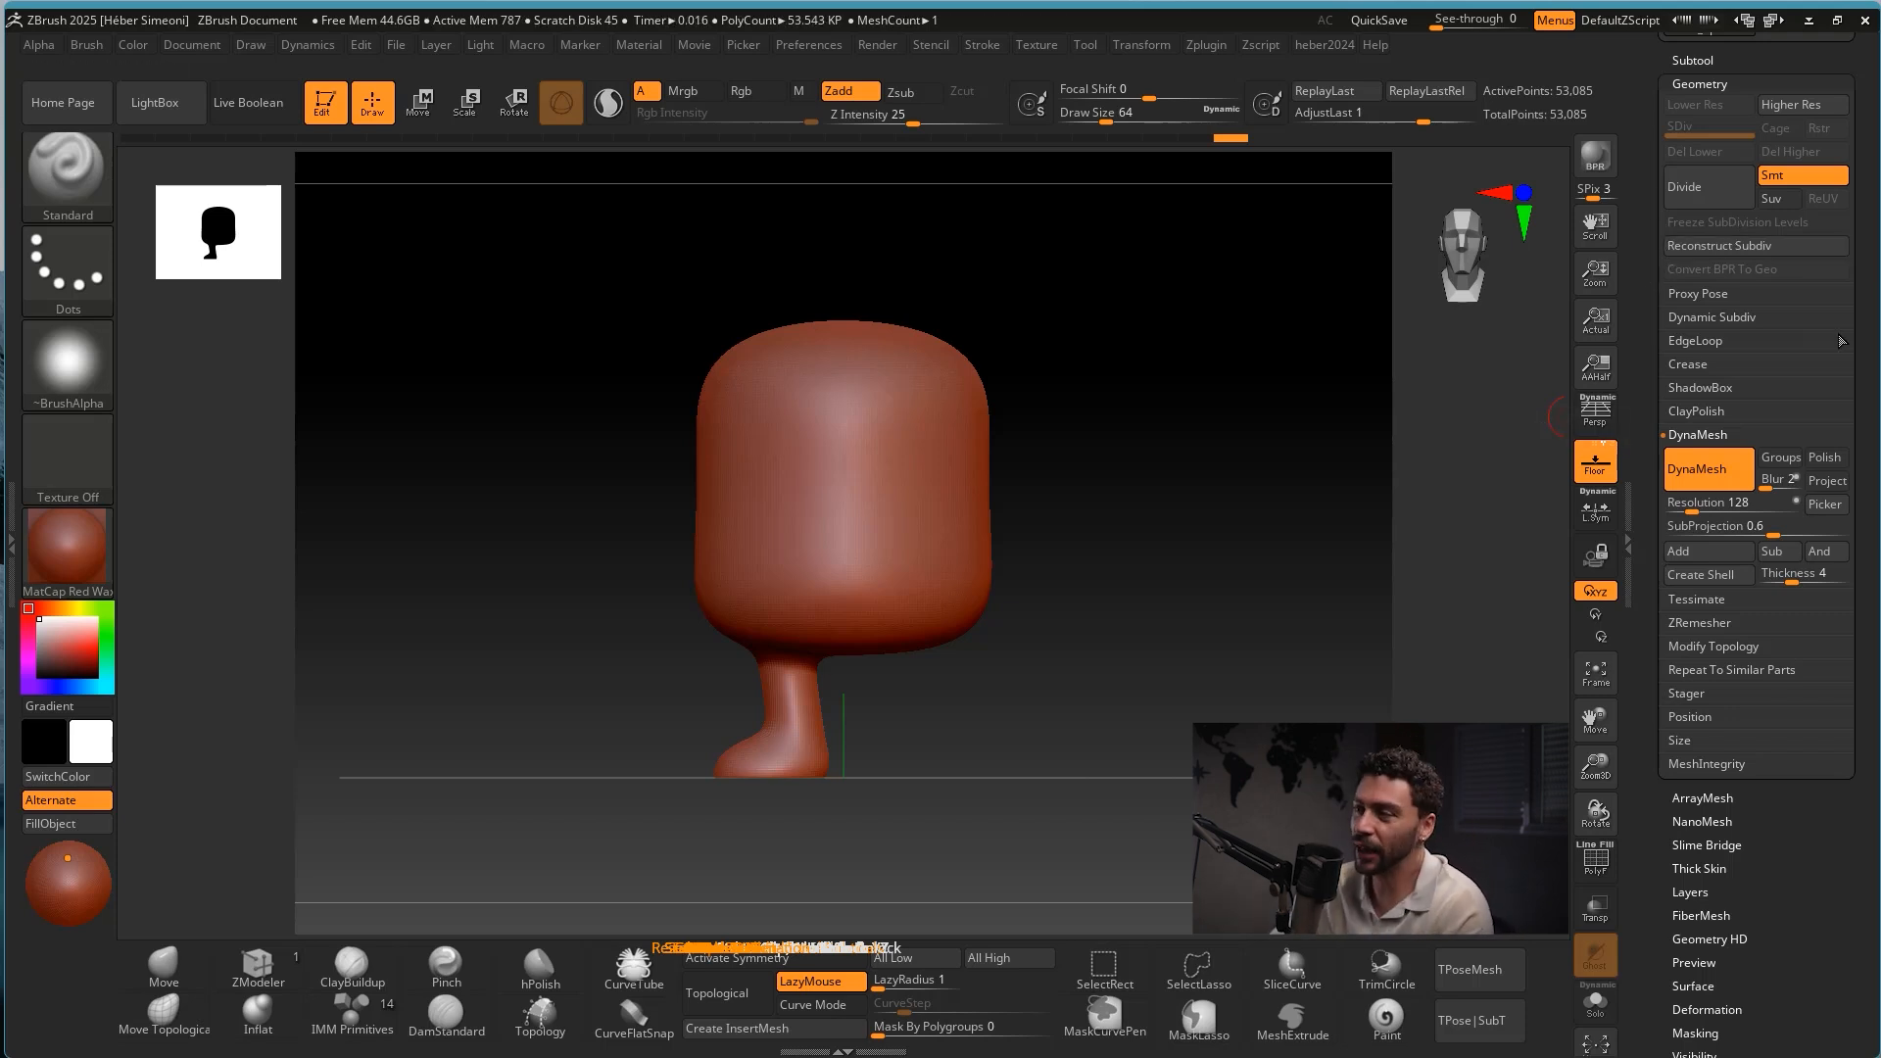
drag(1869, 337, 1868, 334)
key(ctrl+shift+a)
drag(1395, 451, 1683, 85)
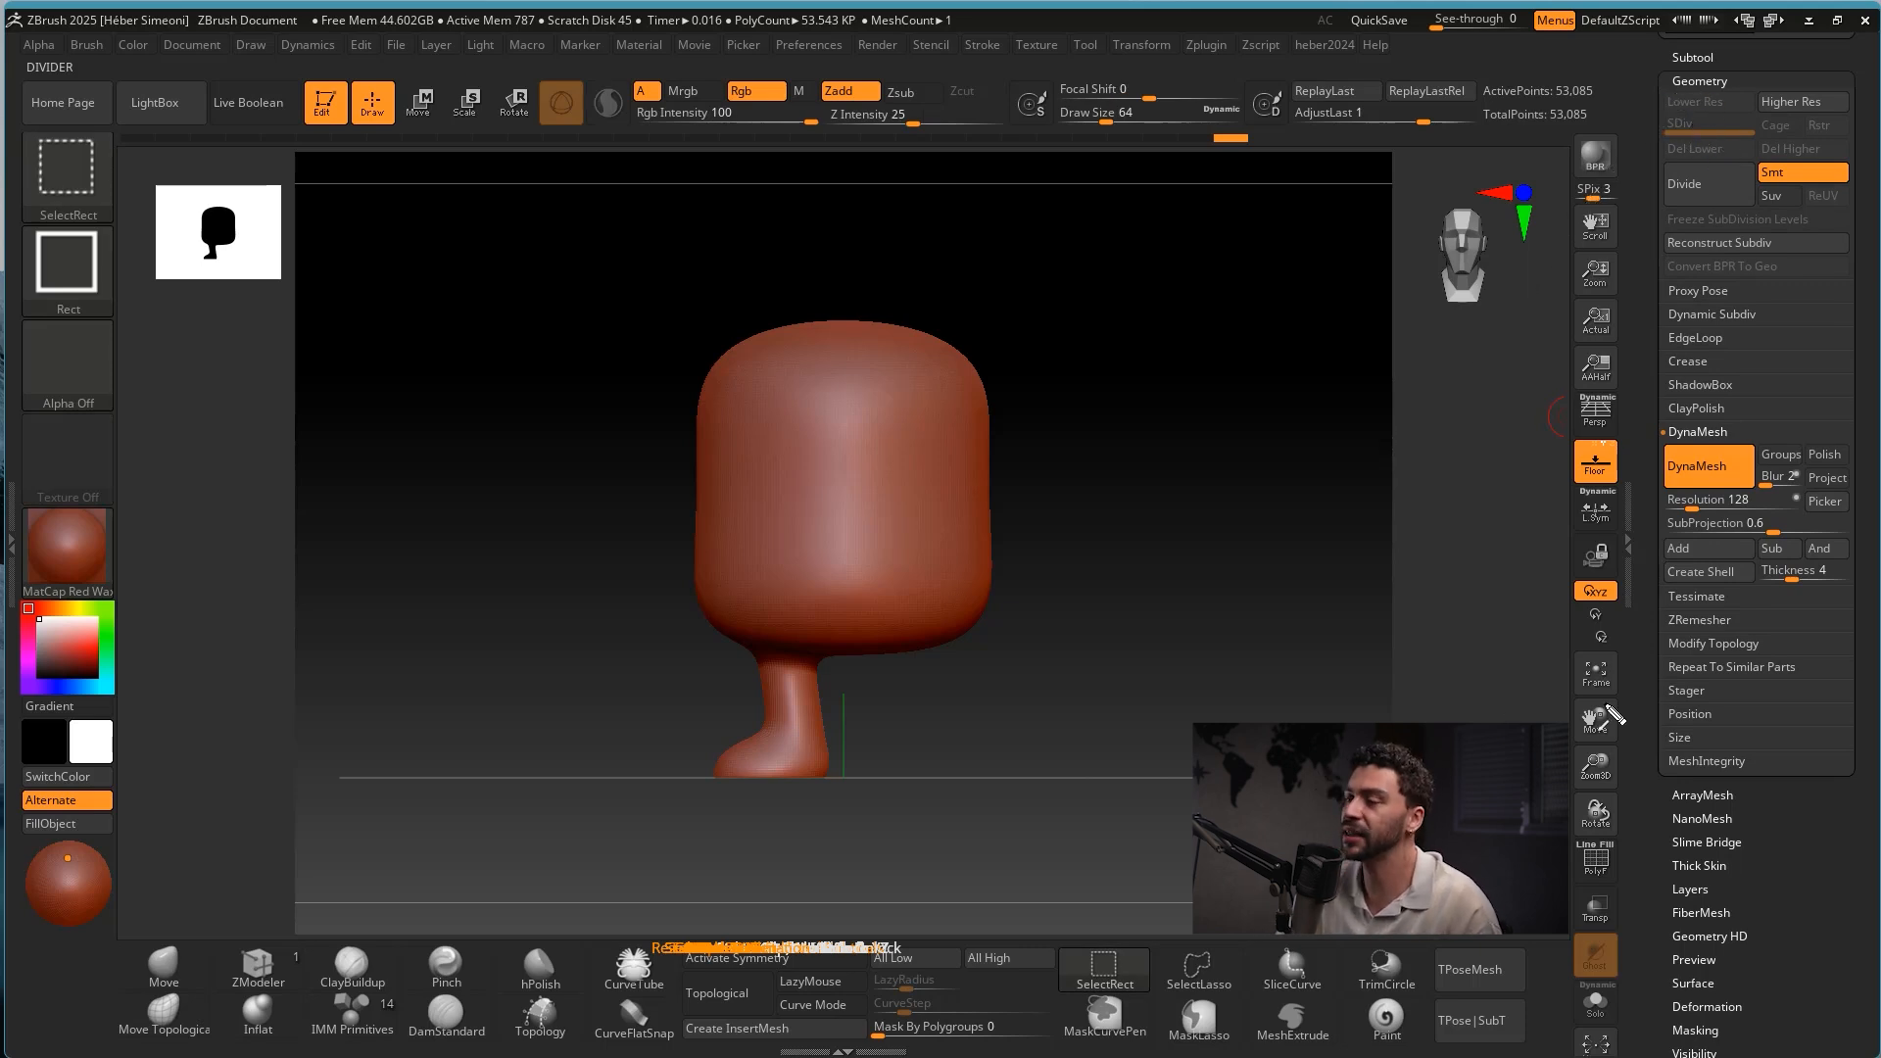
drag(1548, 723, 1687, 662)
click(1713, 645)
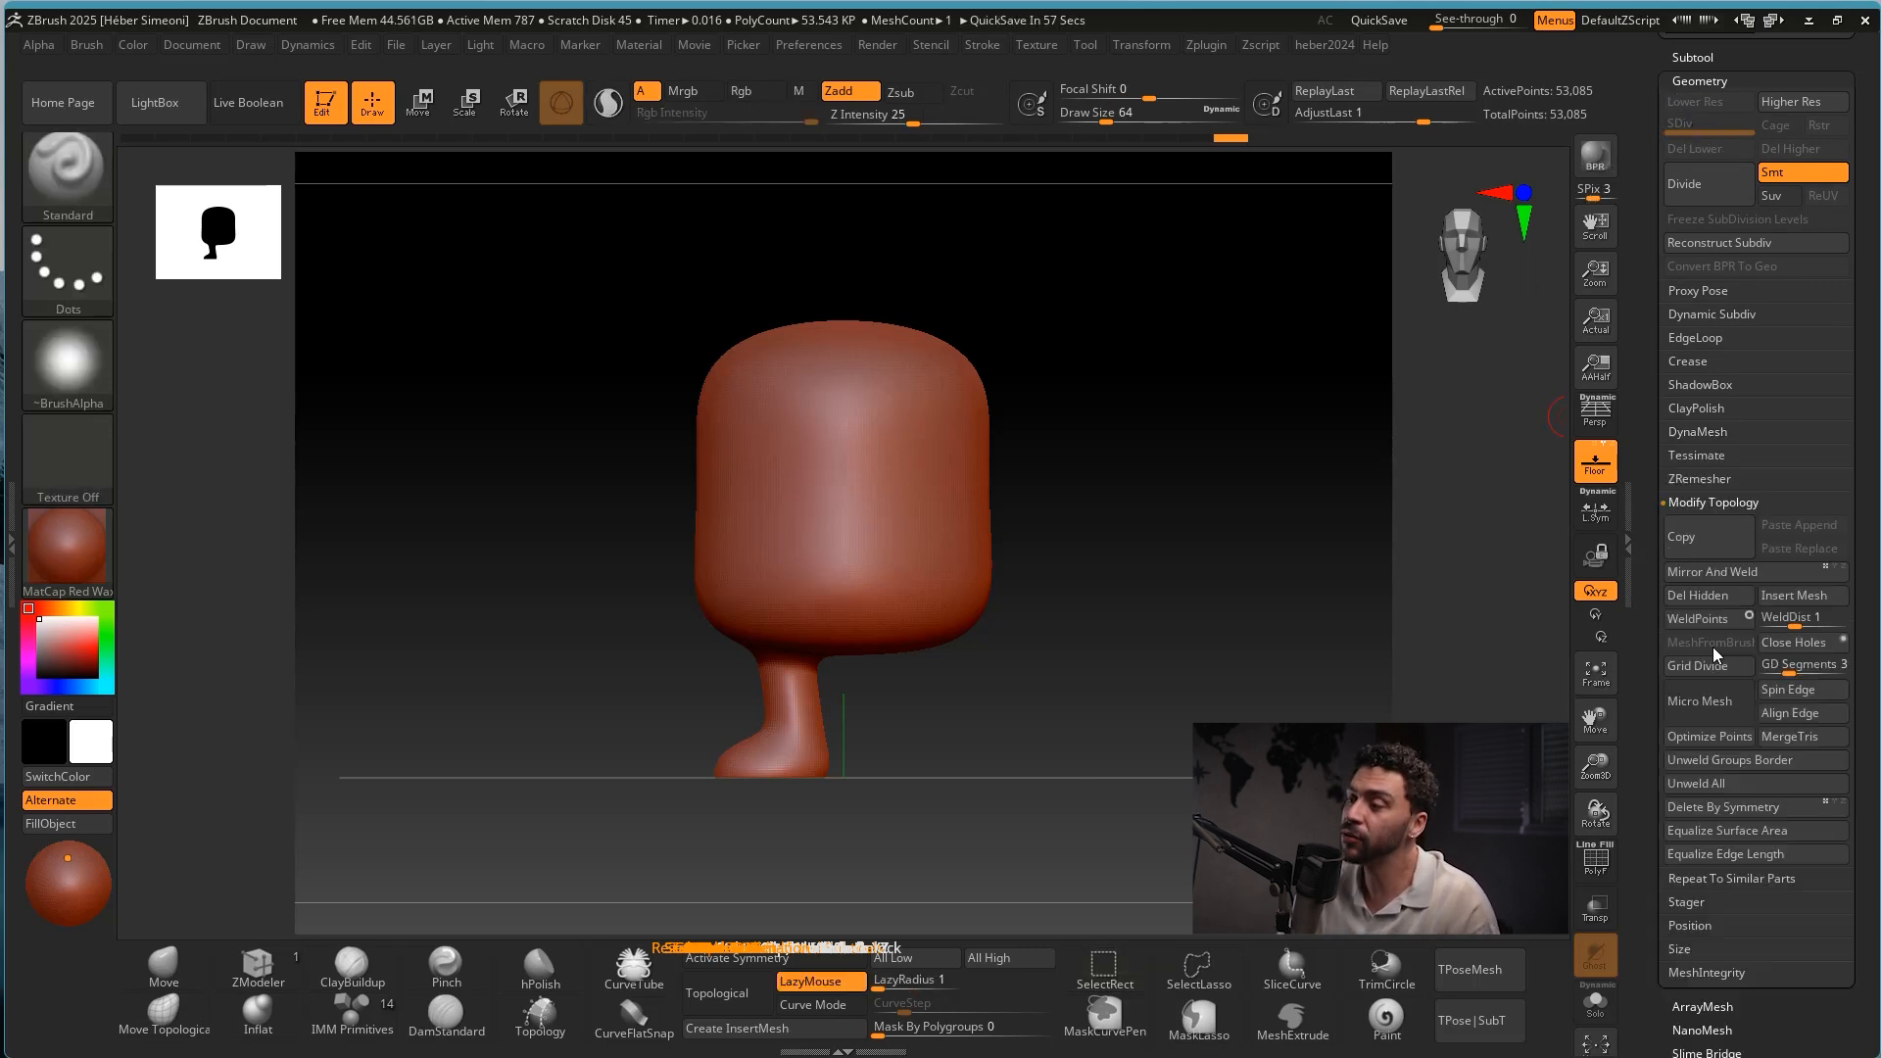
click(1732, 573)
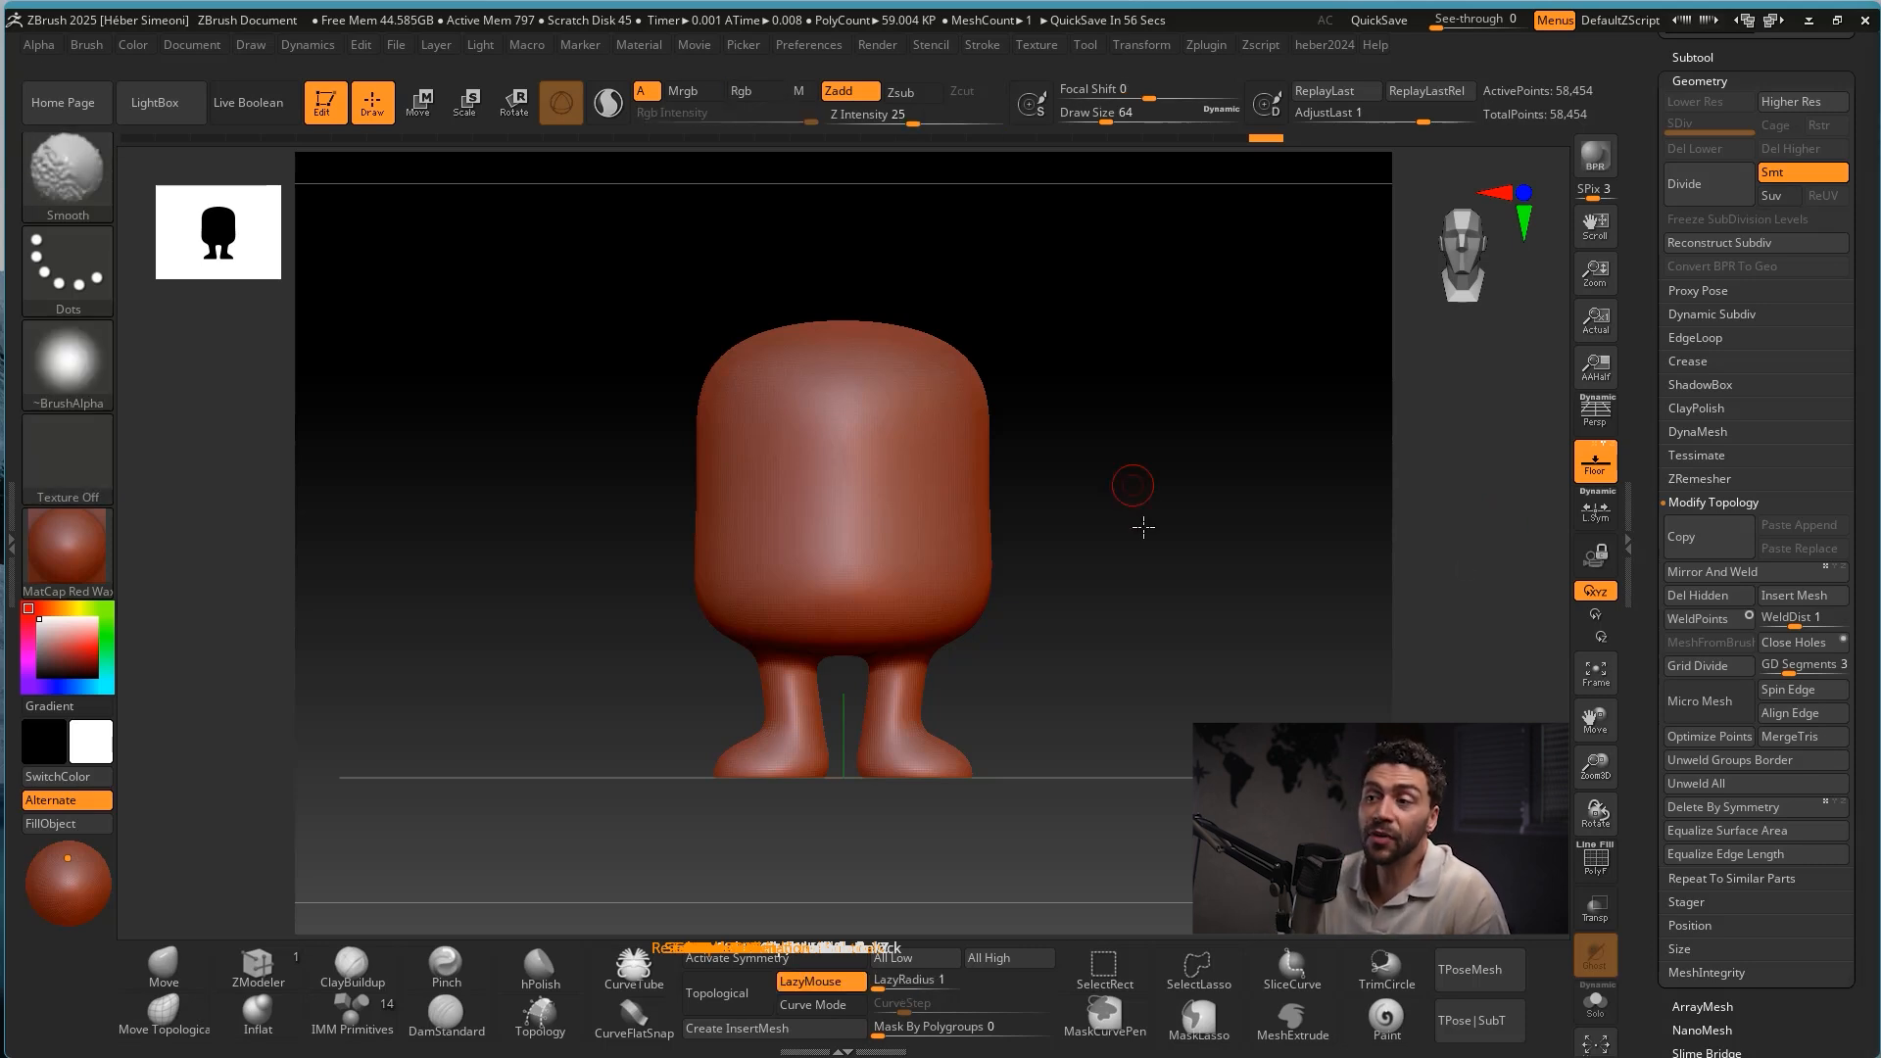
Change the character's material to SkinShade4.
mouse_move(1142, 525)
alt+mouse_down()
mouse_move(1185, 449)
mouse_move(1185, 546)
alt+mouse_up()
key(ctrl+shift)
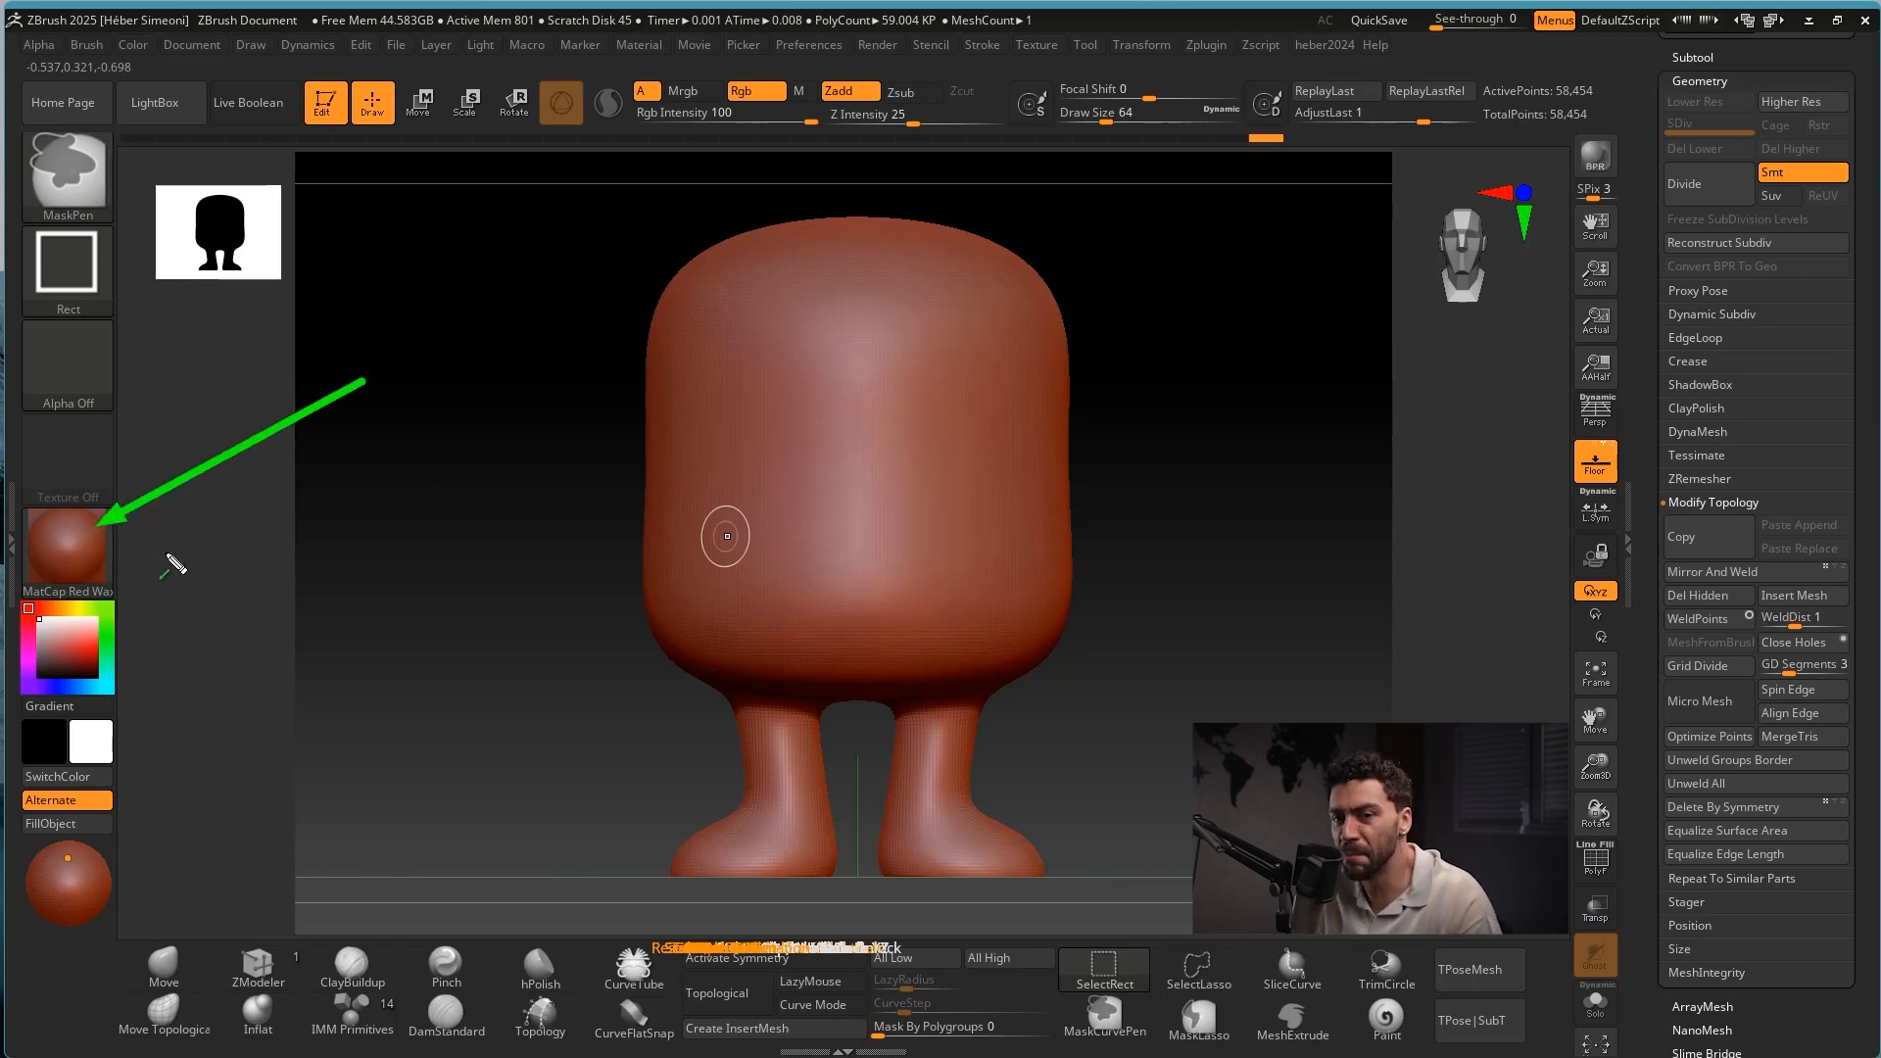
click(87, 545)
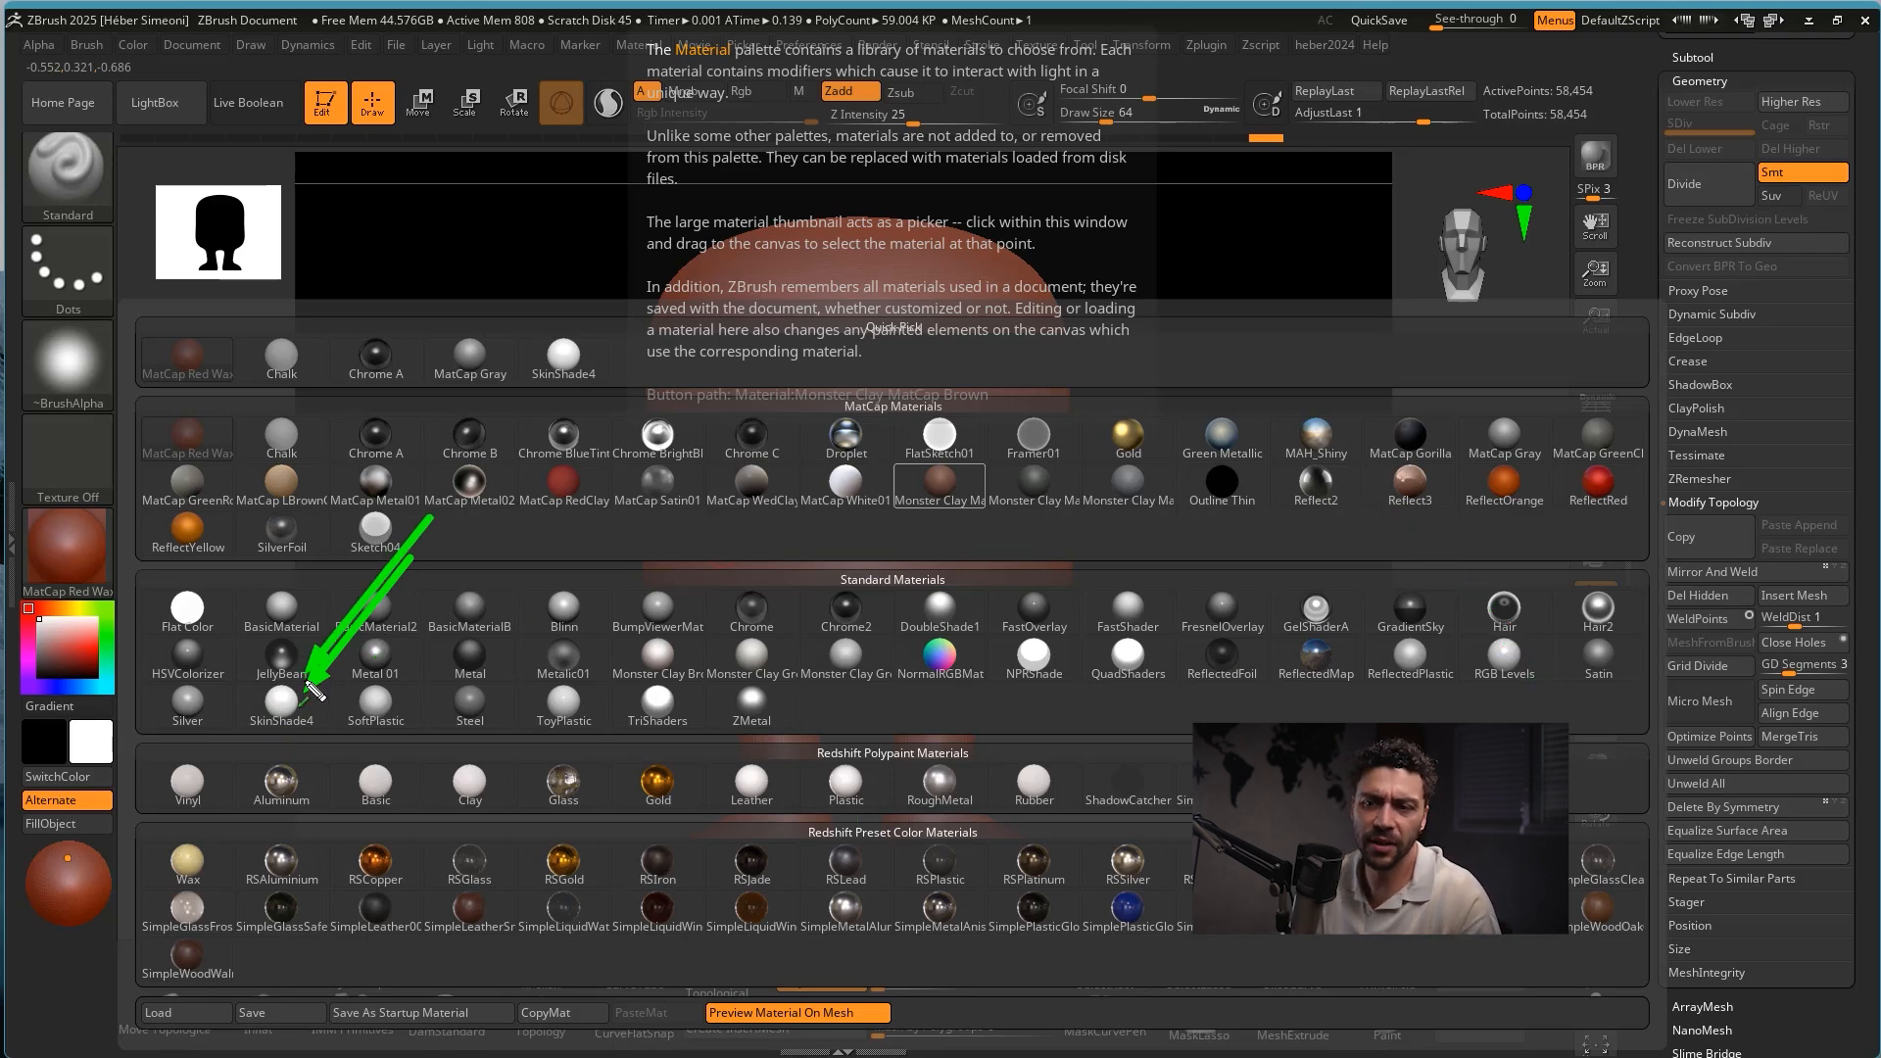
click(275, 710)
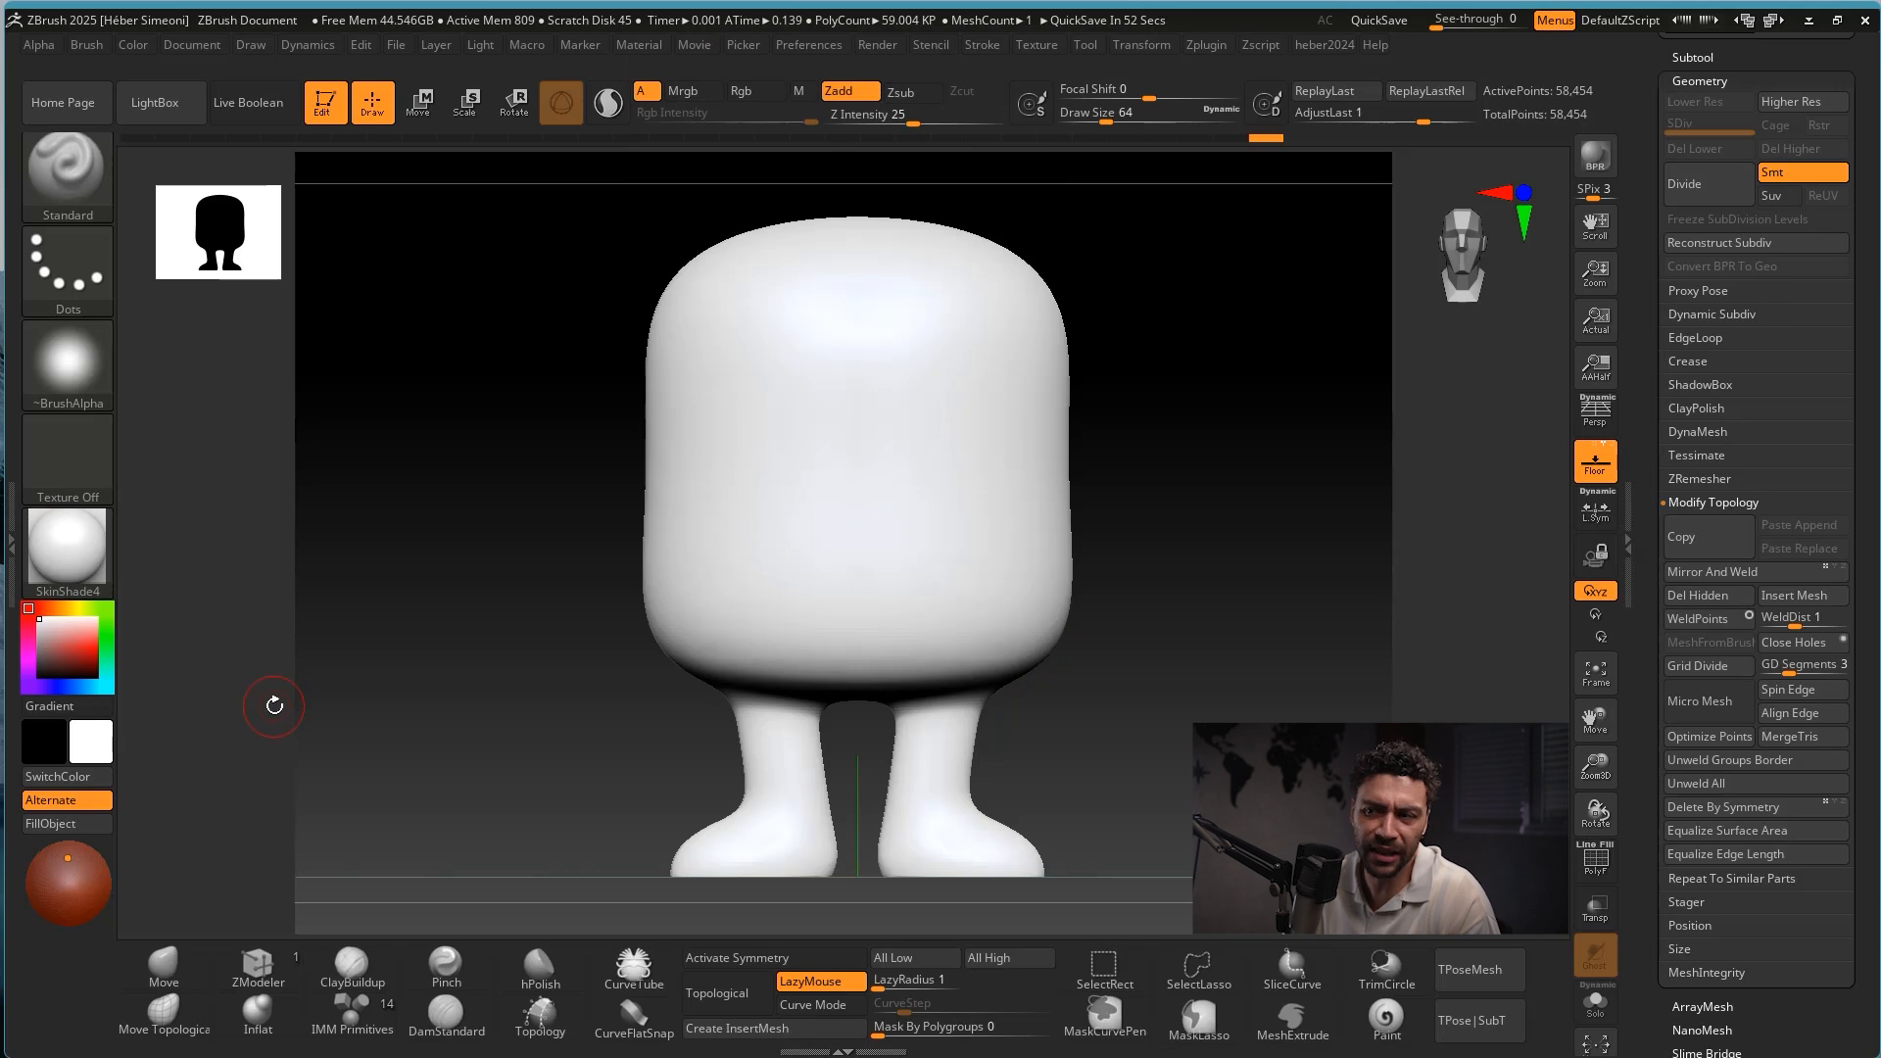
Darken the current color from the picker to a neutral mid grey for the character.
key(ctrl)
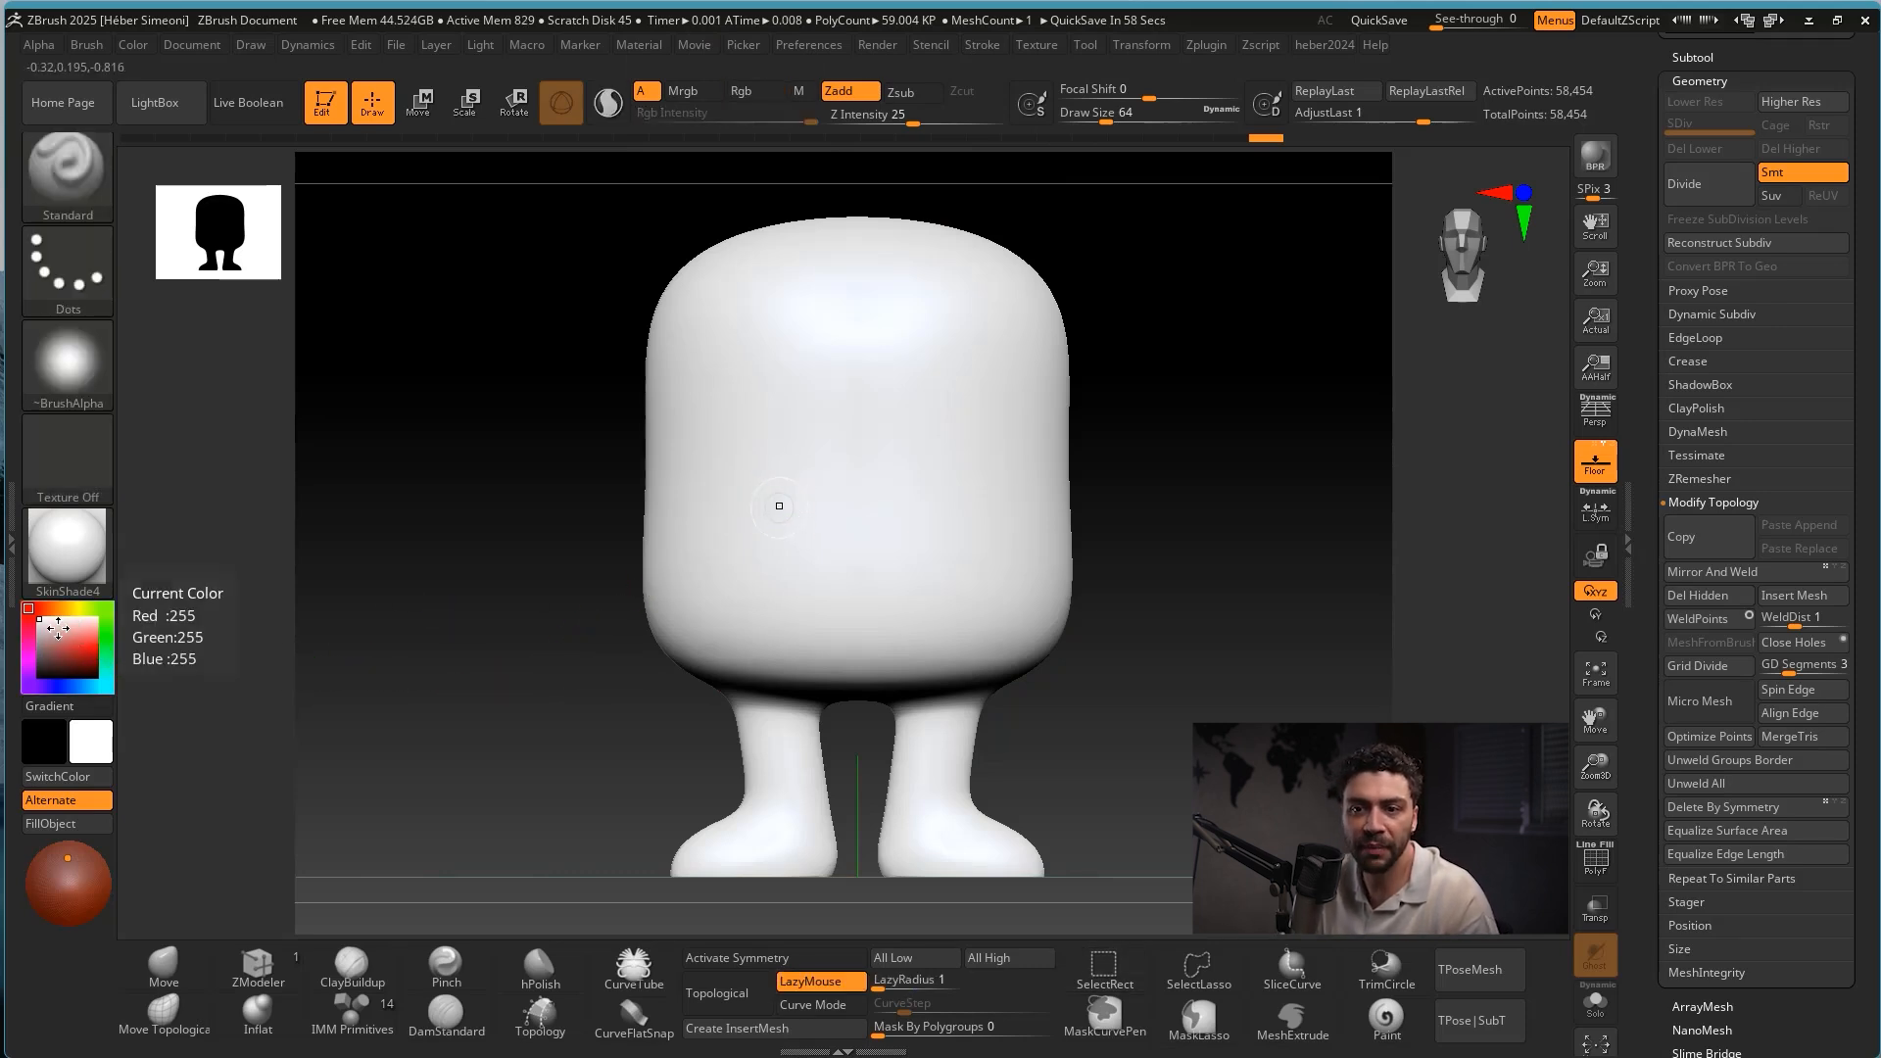
click(43, 625)
drag(36, 627, 30, 638)
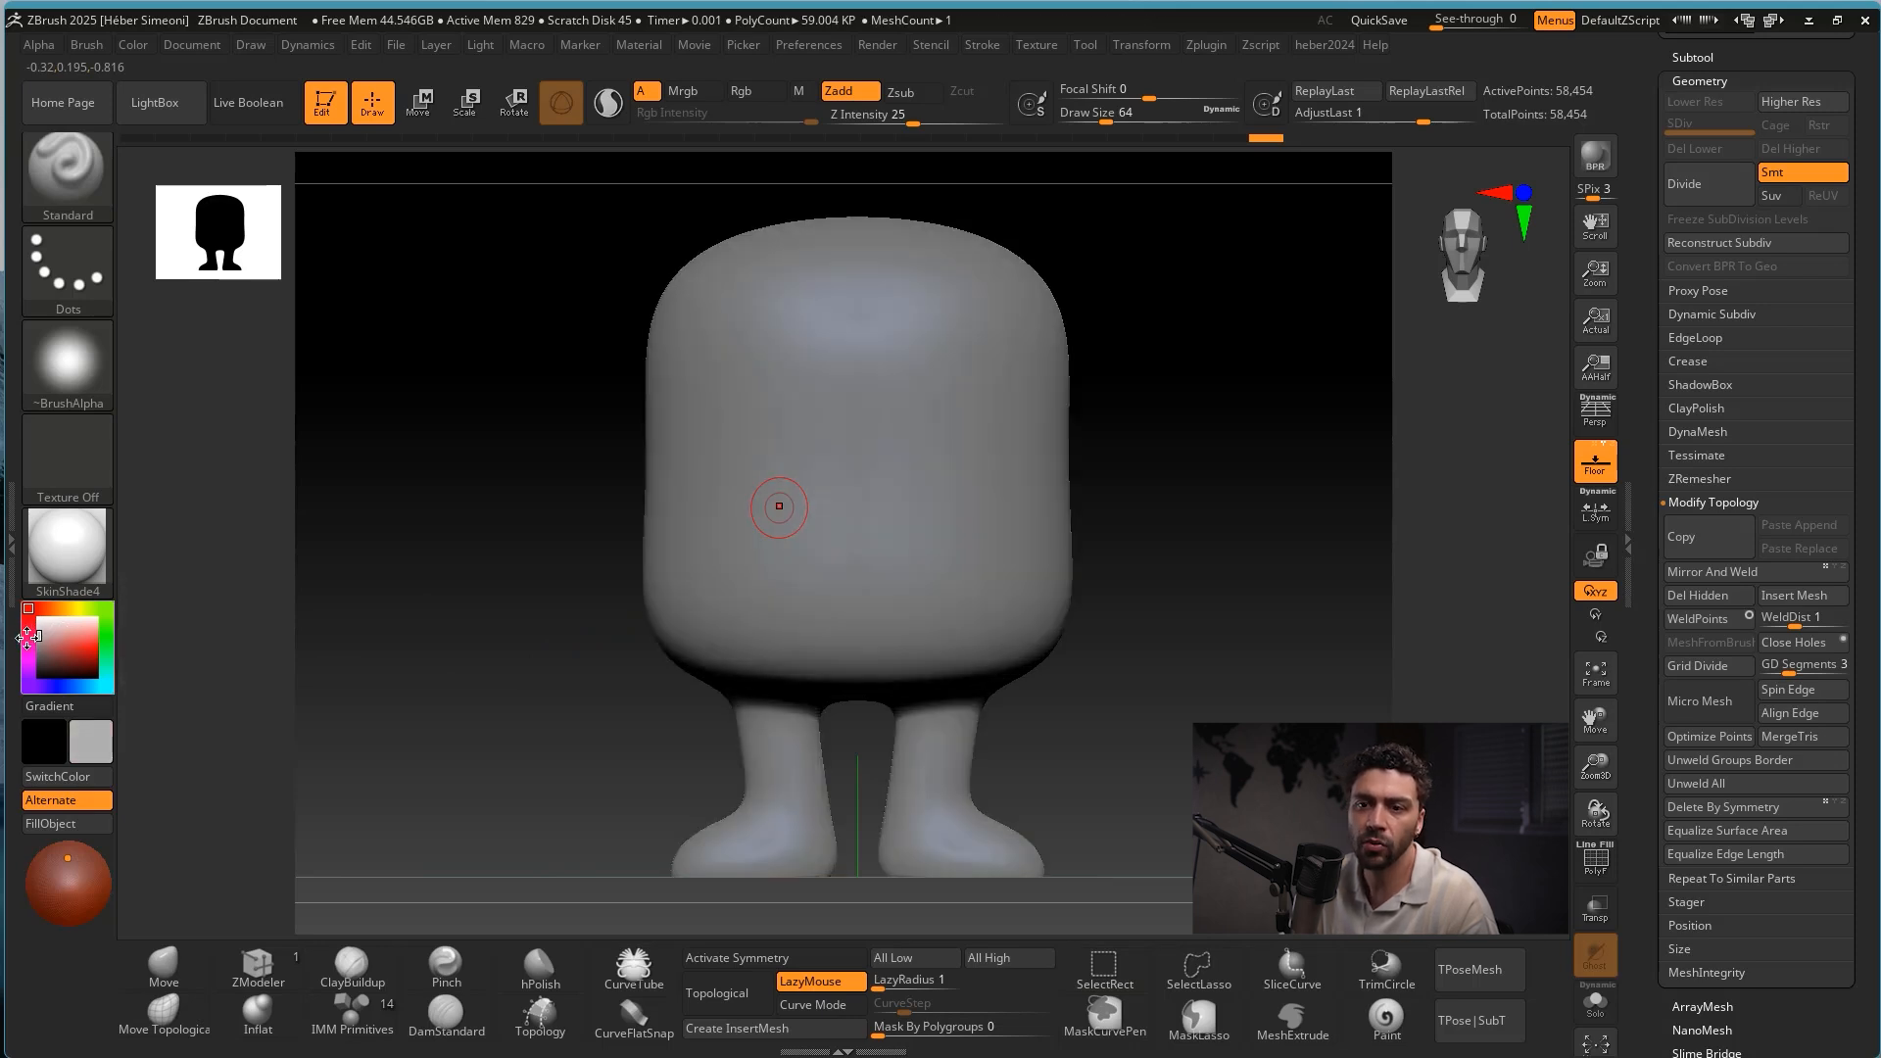
drag(1215, 563, 1127, 588)
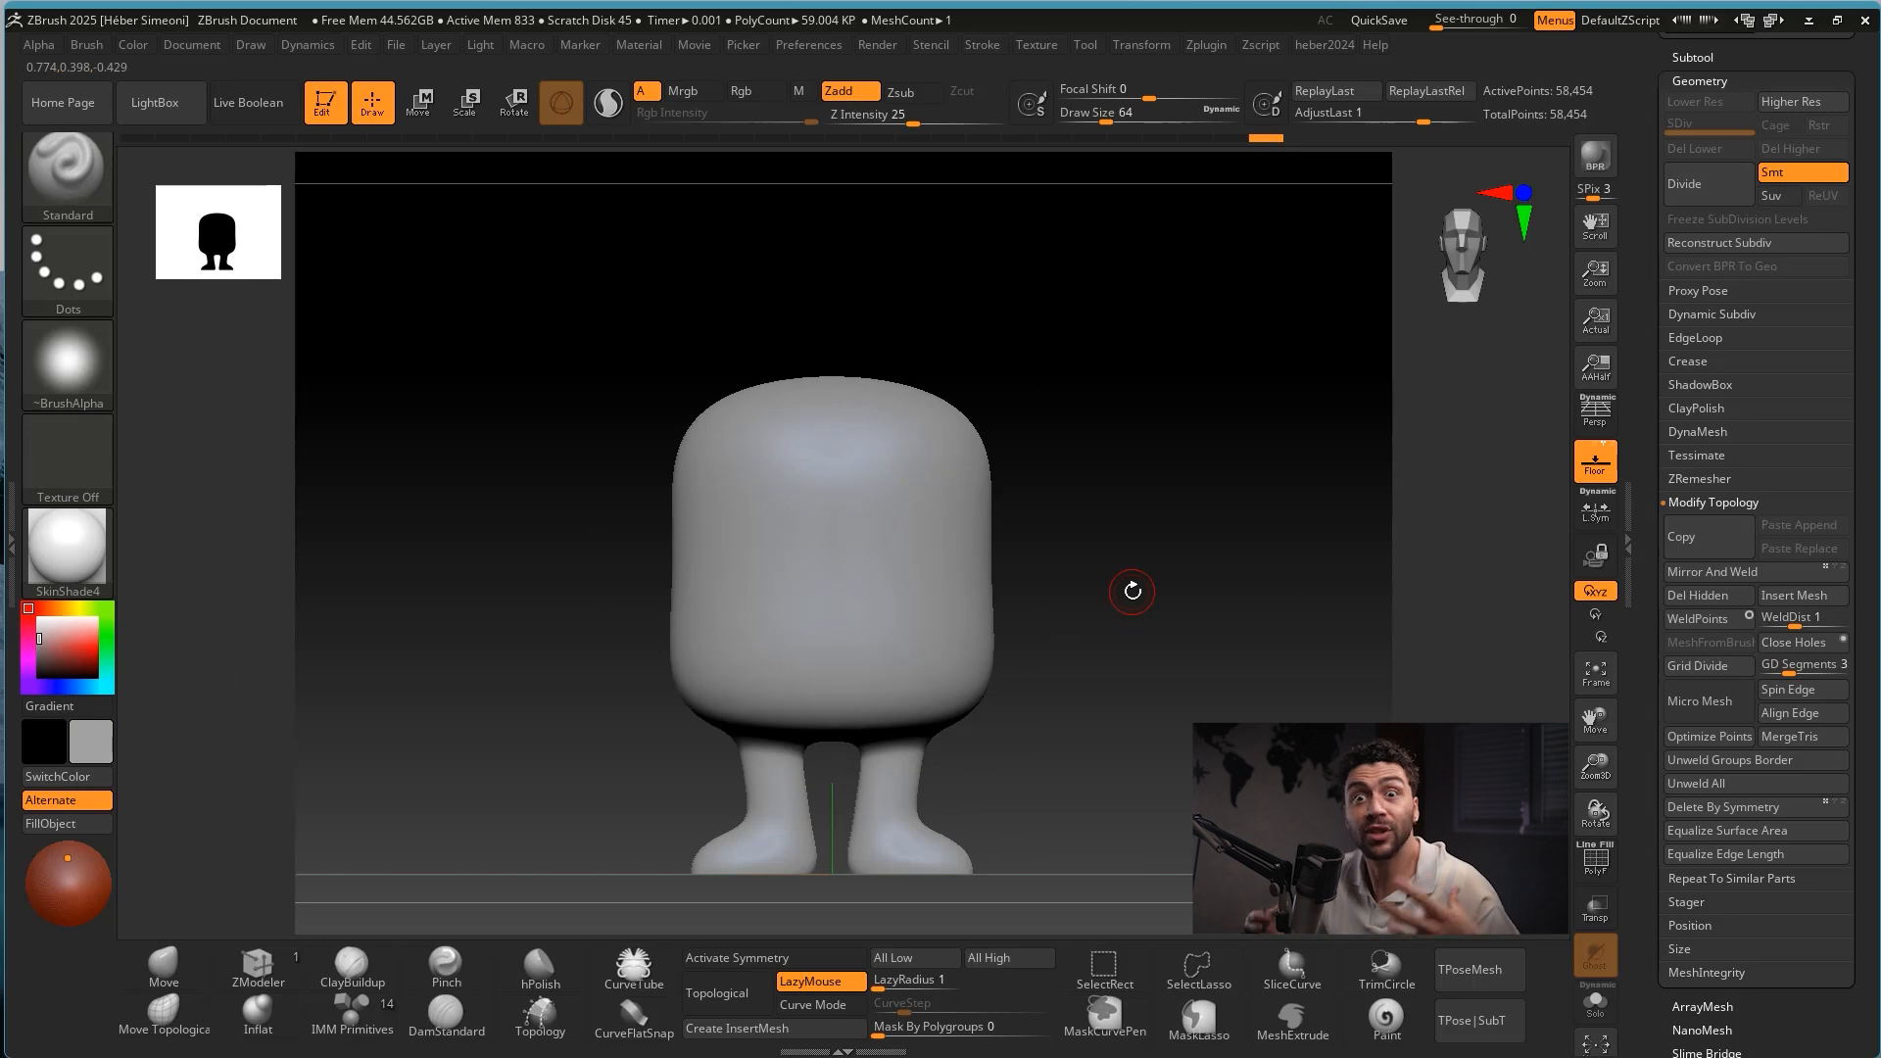
drag(1092, 588, 1112, 575)
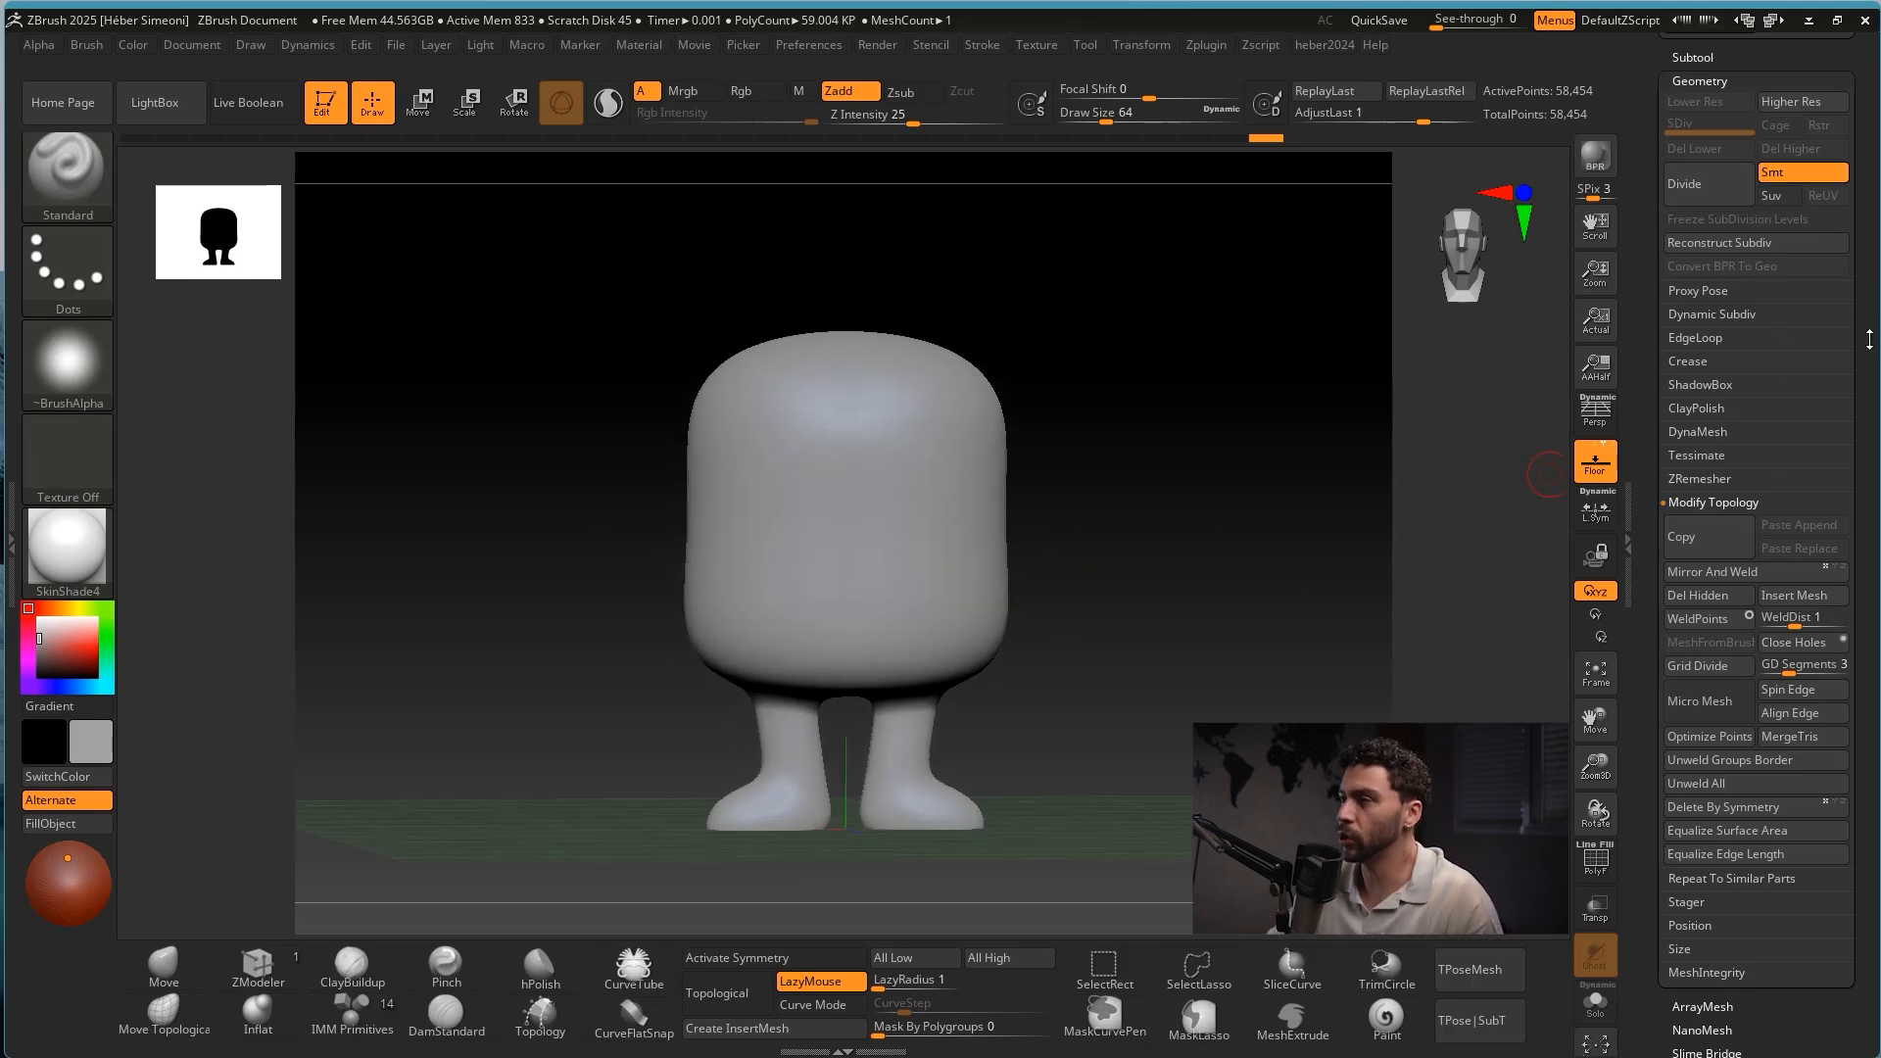
Insert a Sphere3D_1 primitive as a new subtool below the body.
drag(1870, 339, 1869, 579)
click(1685, 298)
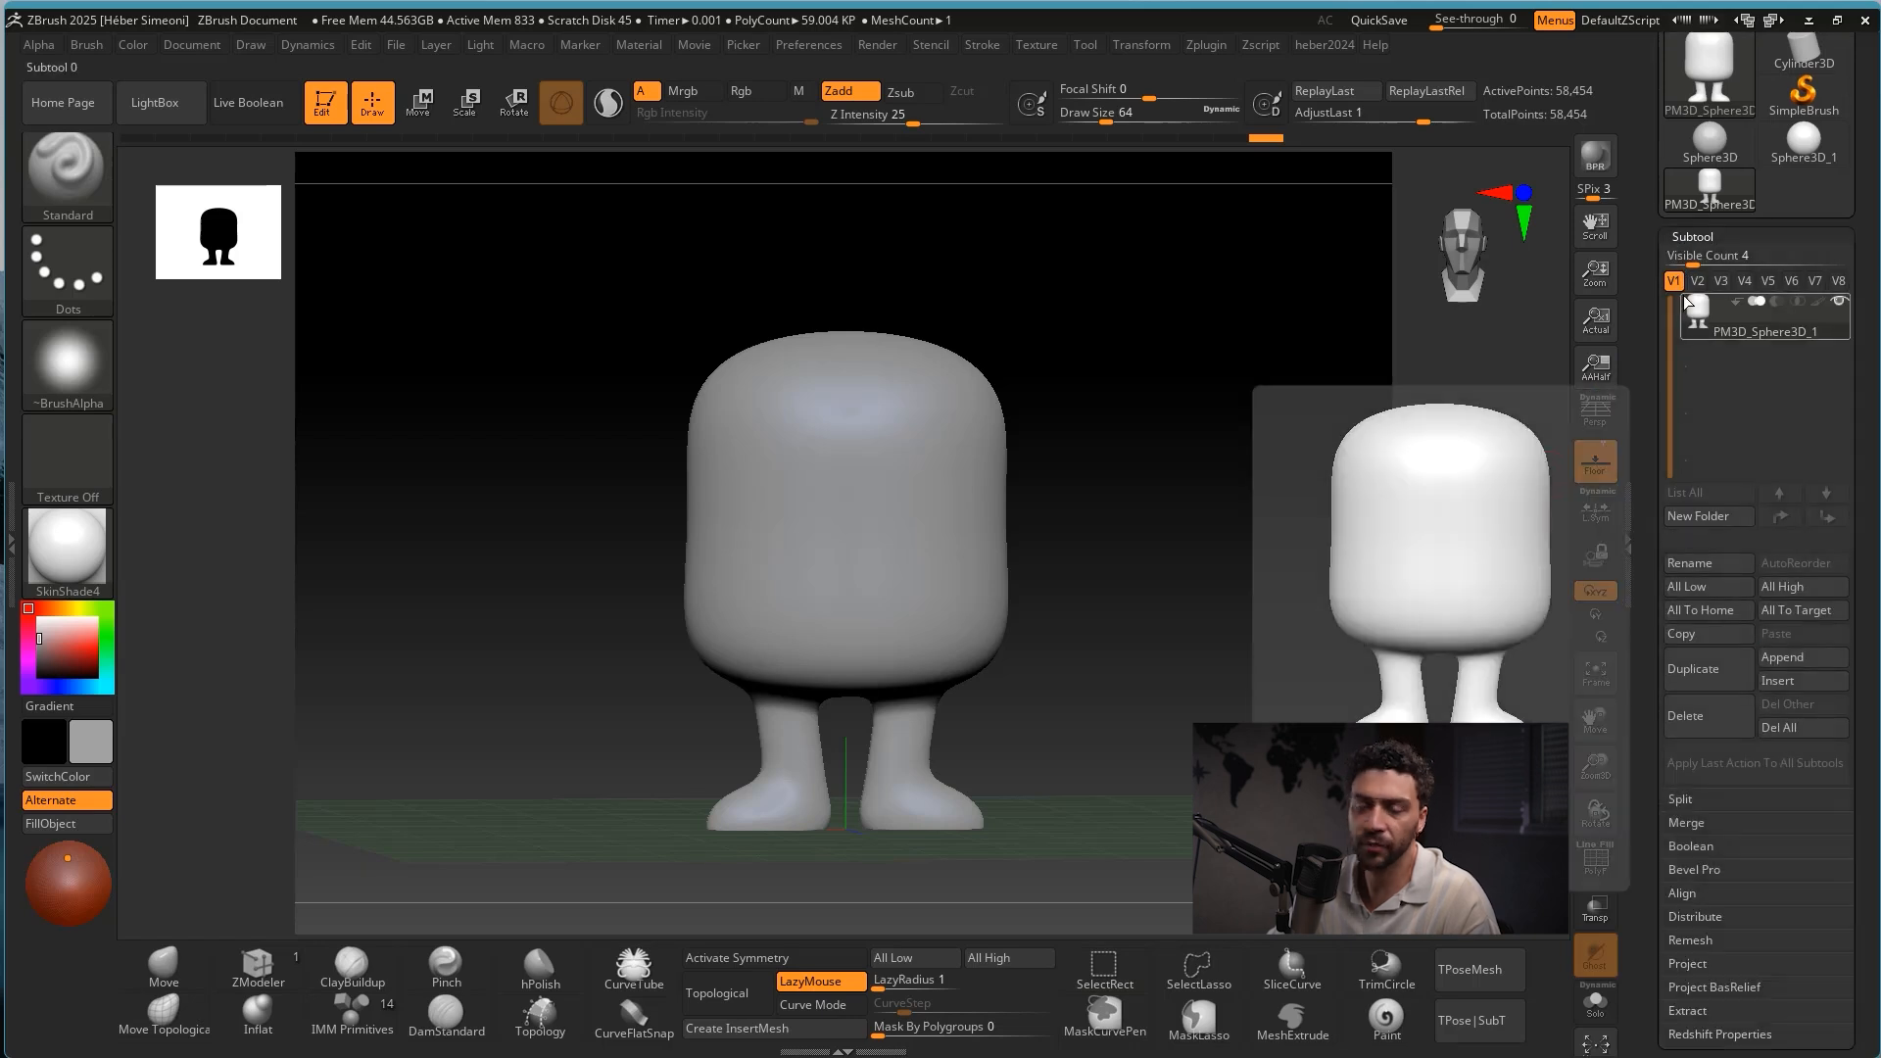
mouse_move(1676, 284)
ctrl+shift+mouse_down()
mouse_move(1810, 651)
mouse_move(1795, 681)
ctrl+shift+mouse_up()
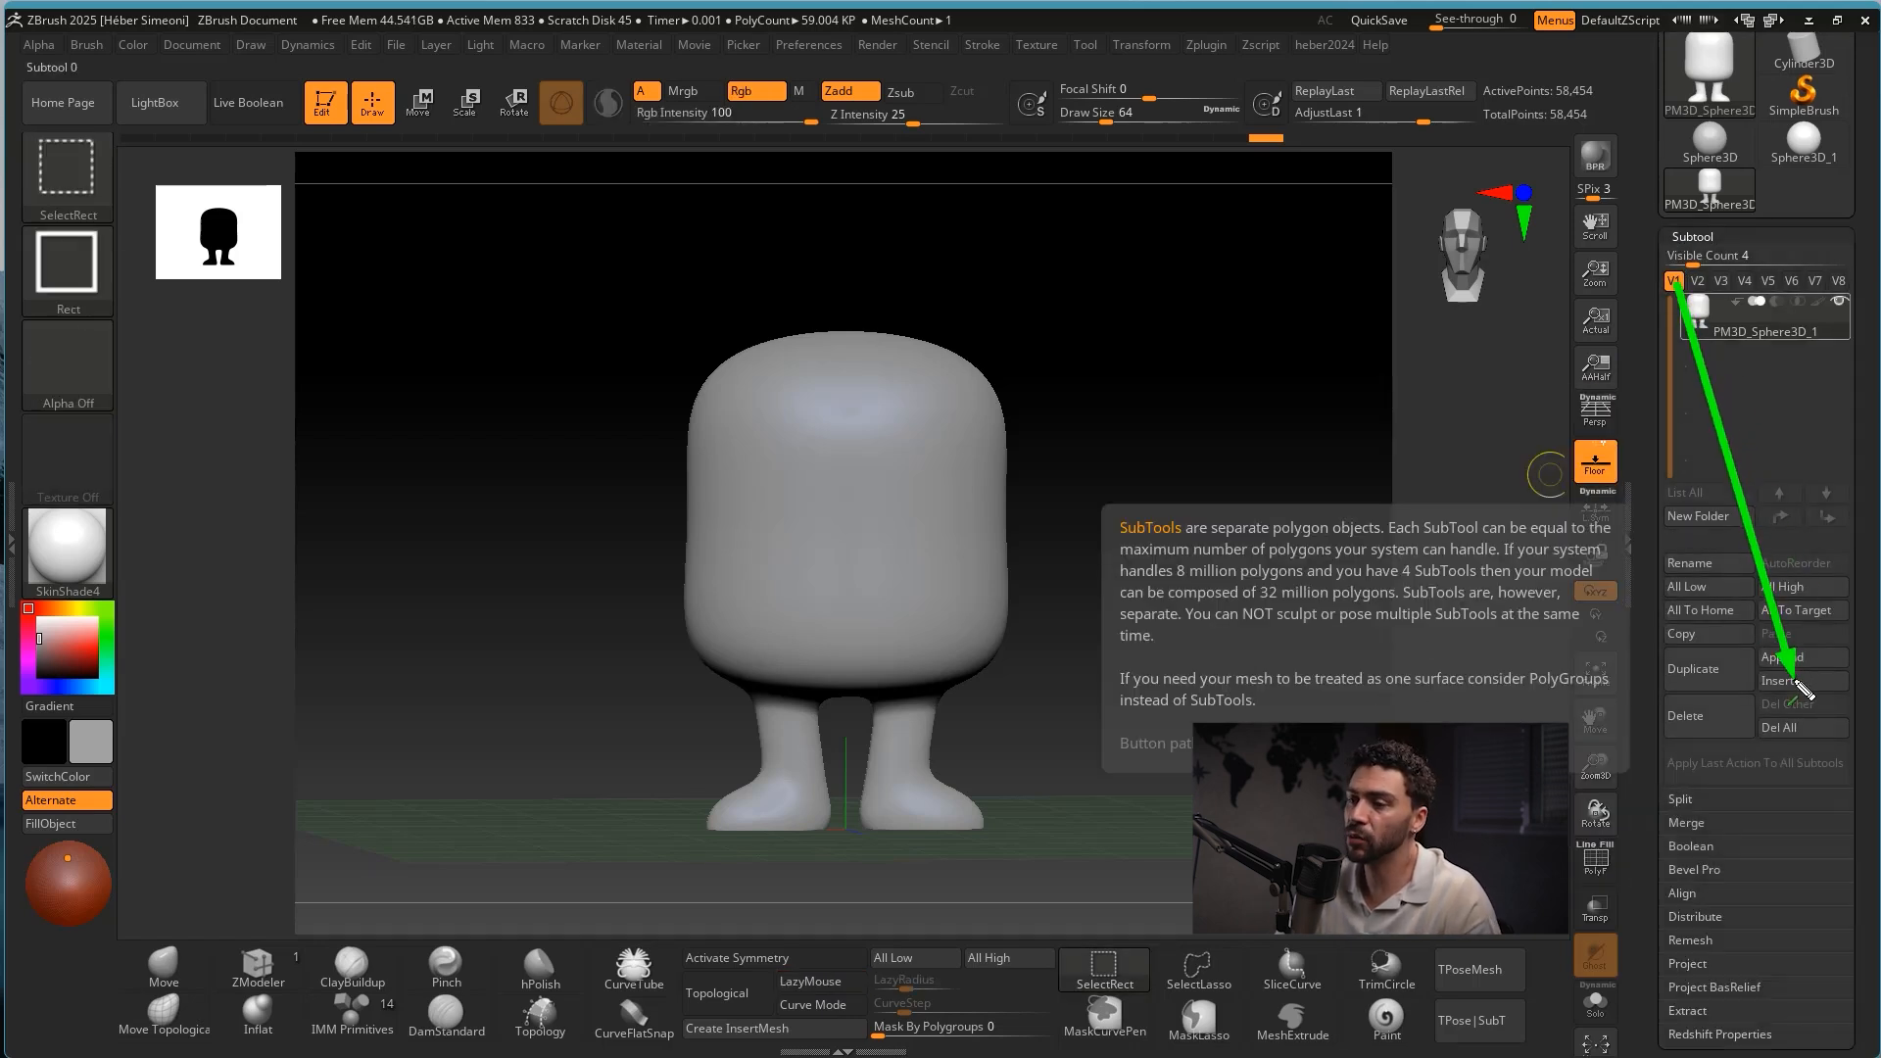
click(1793, 681)
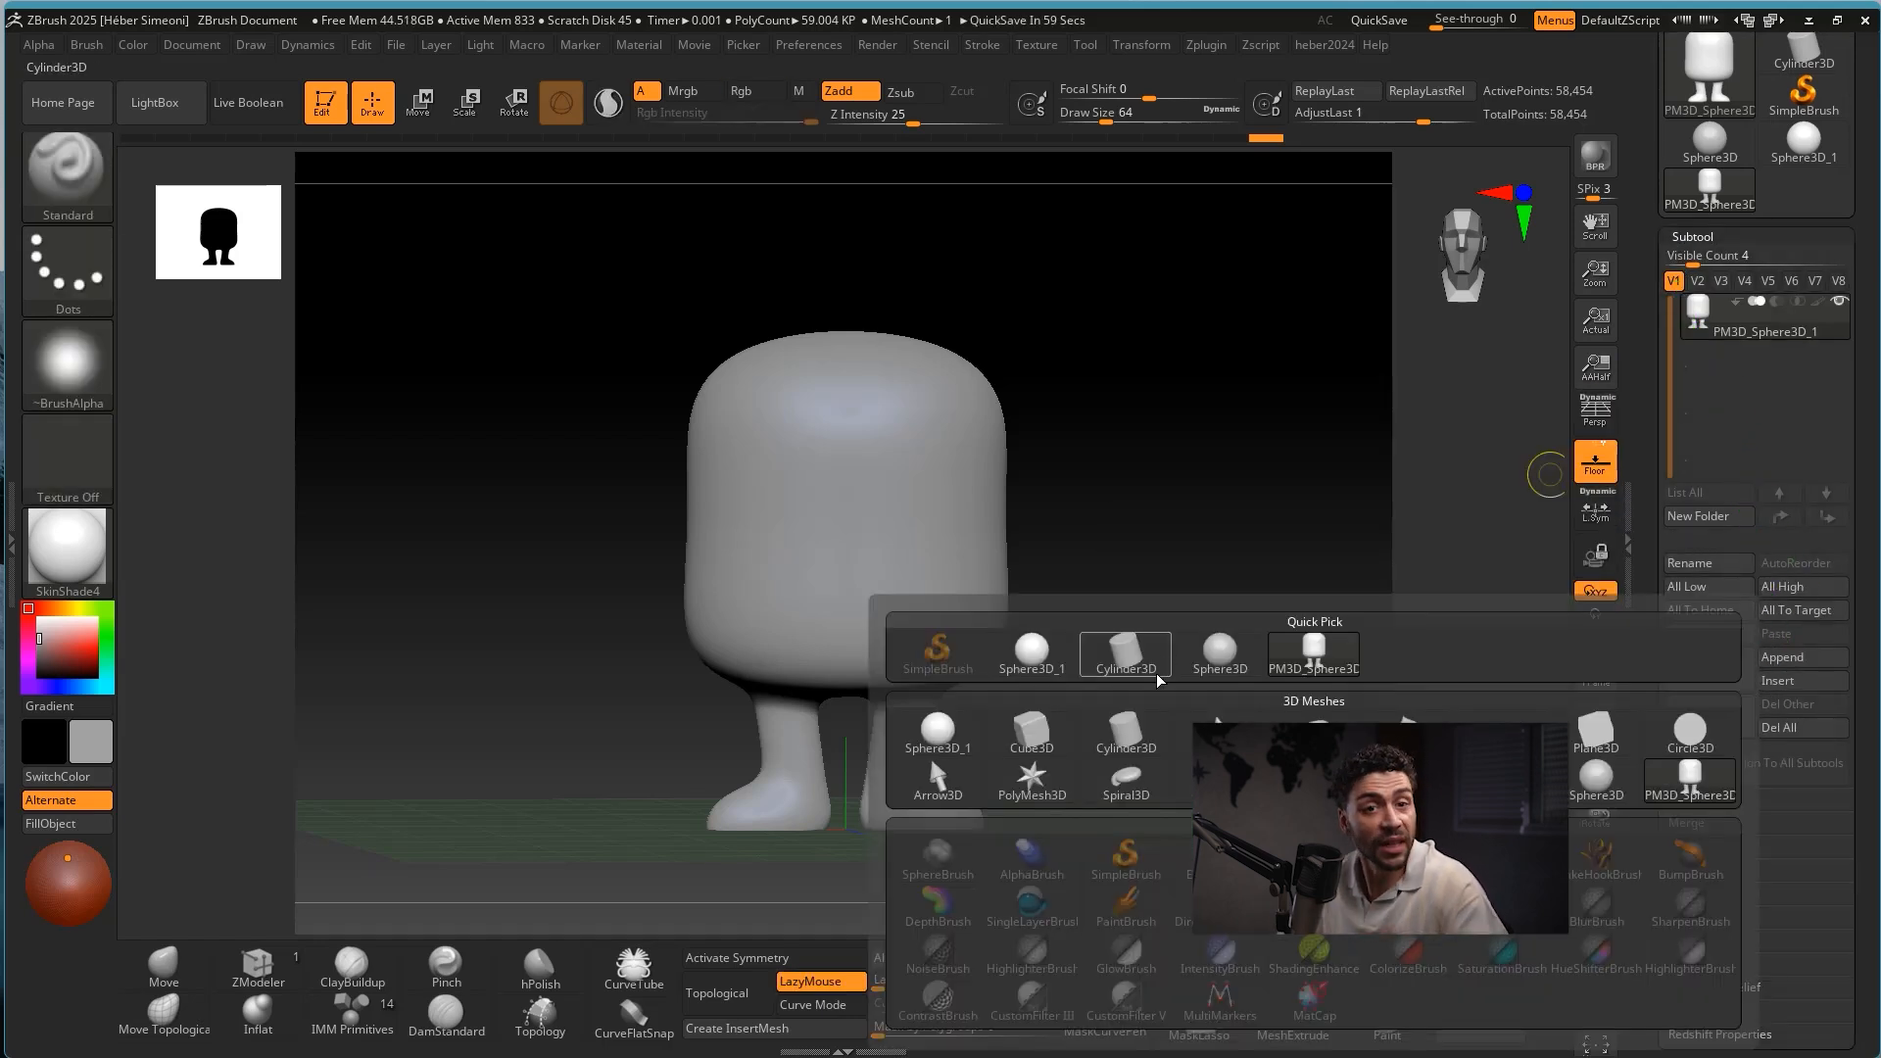
click(1032, 656)
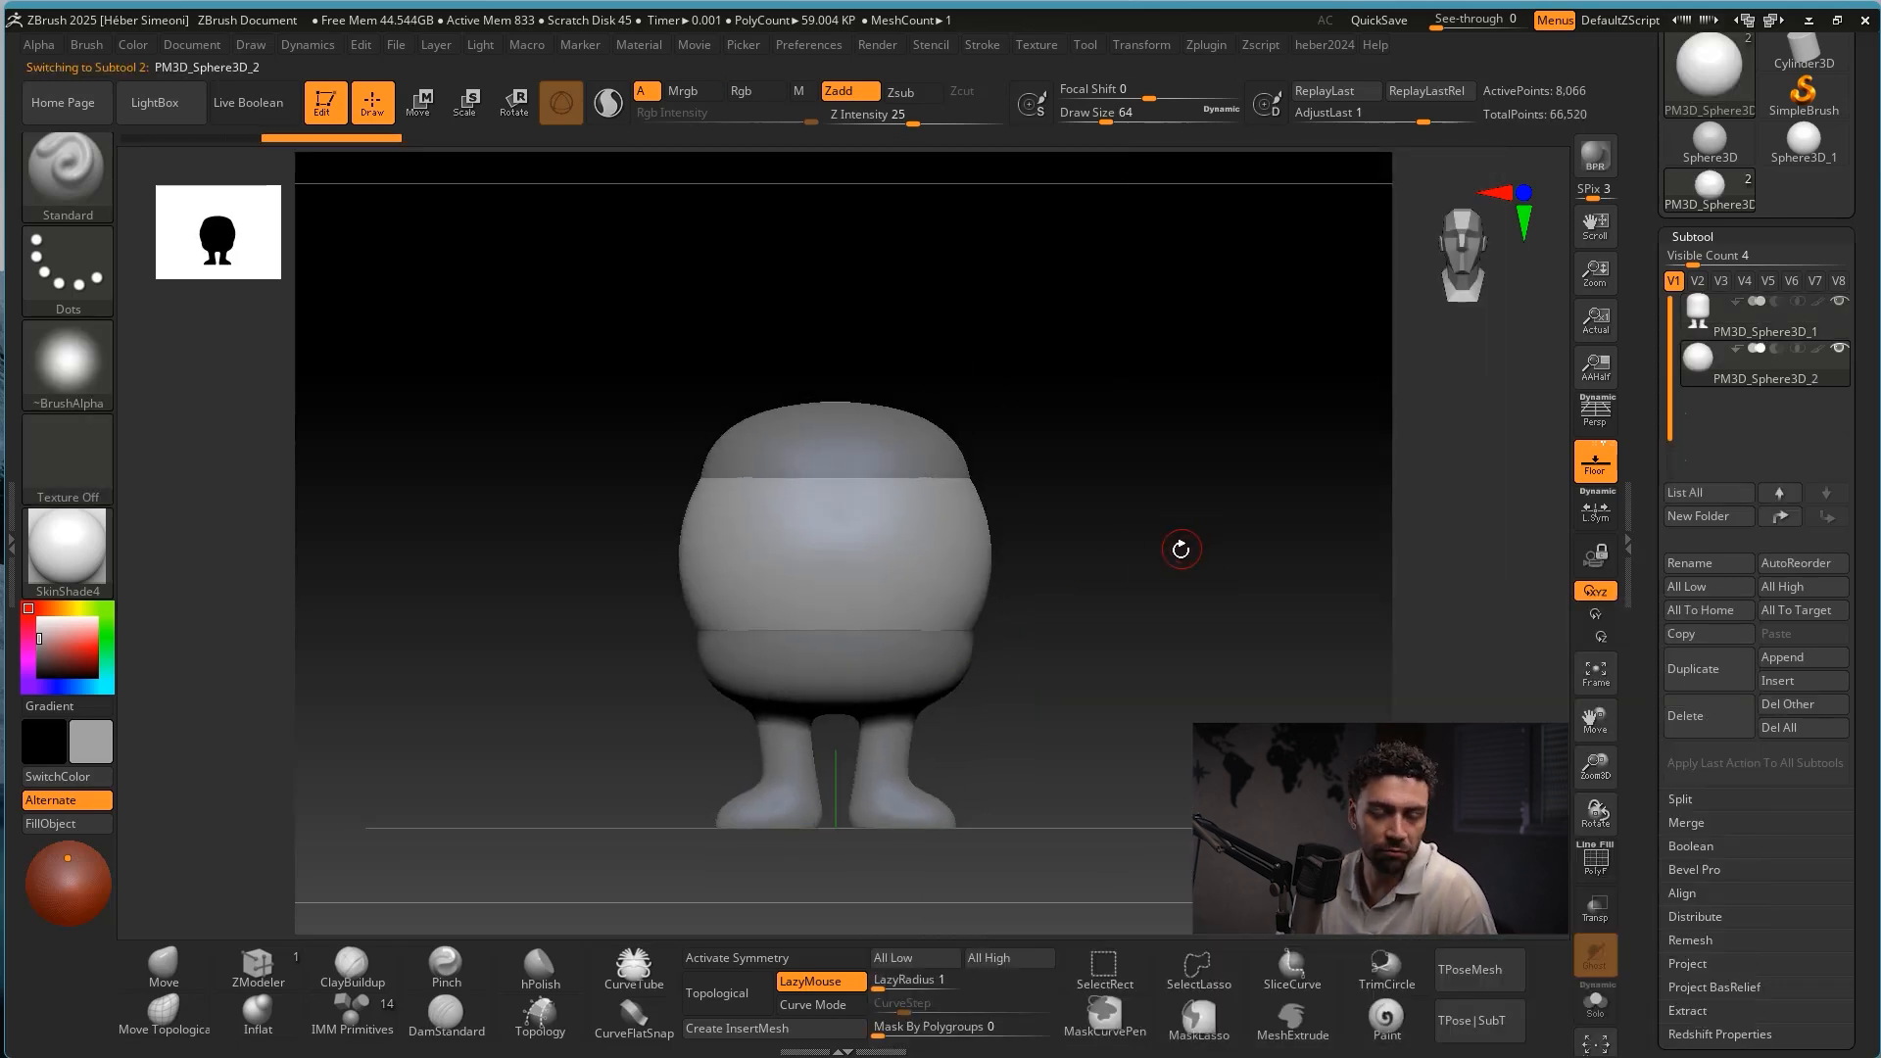
Move the inserted sphere forward along Z until it is clear of the body's front.
drag(1121, 568, 1207, 570)
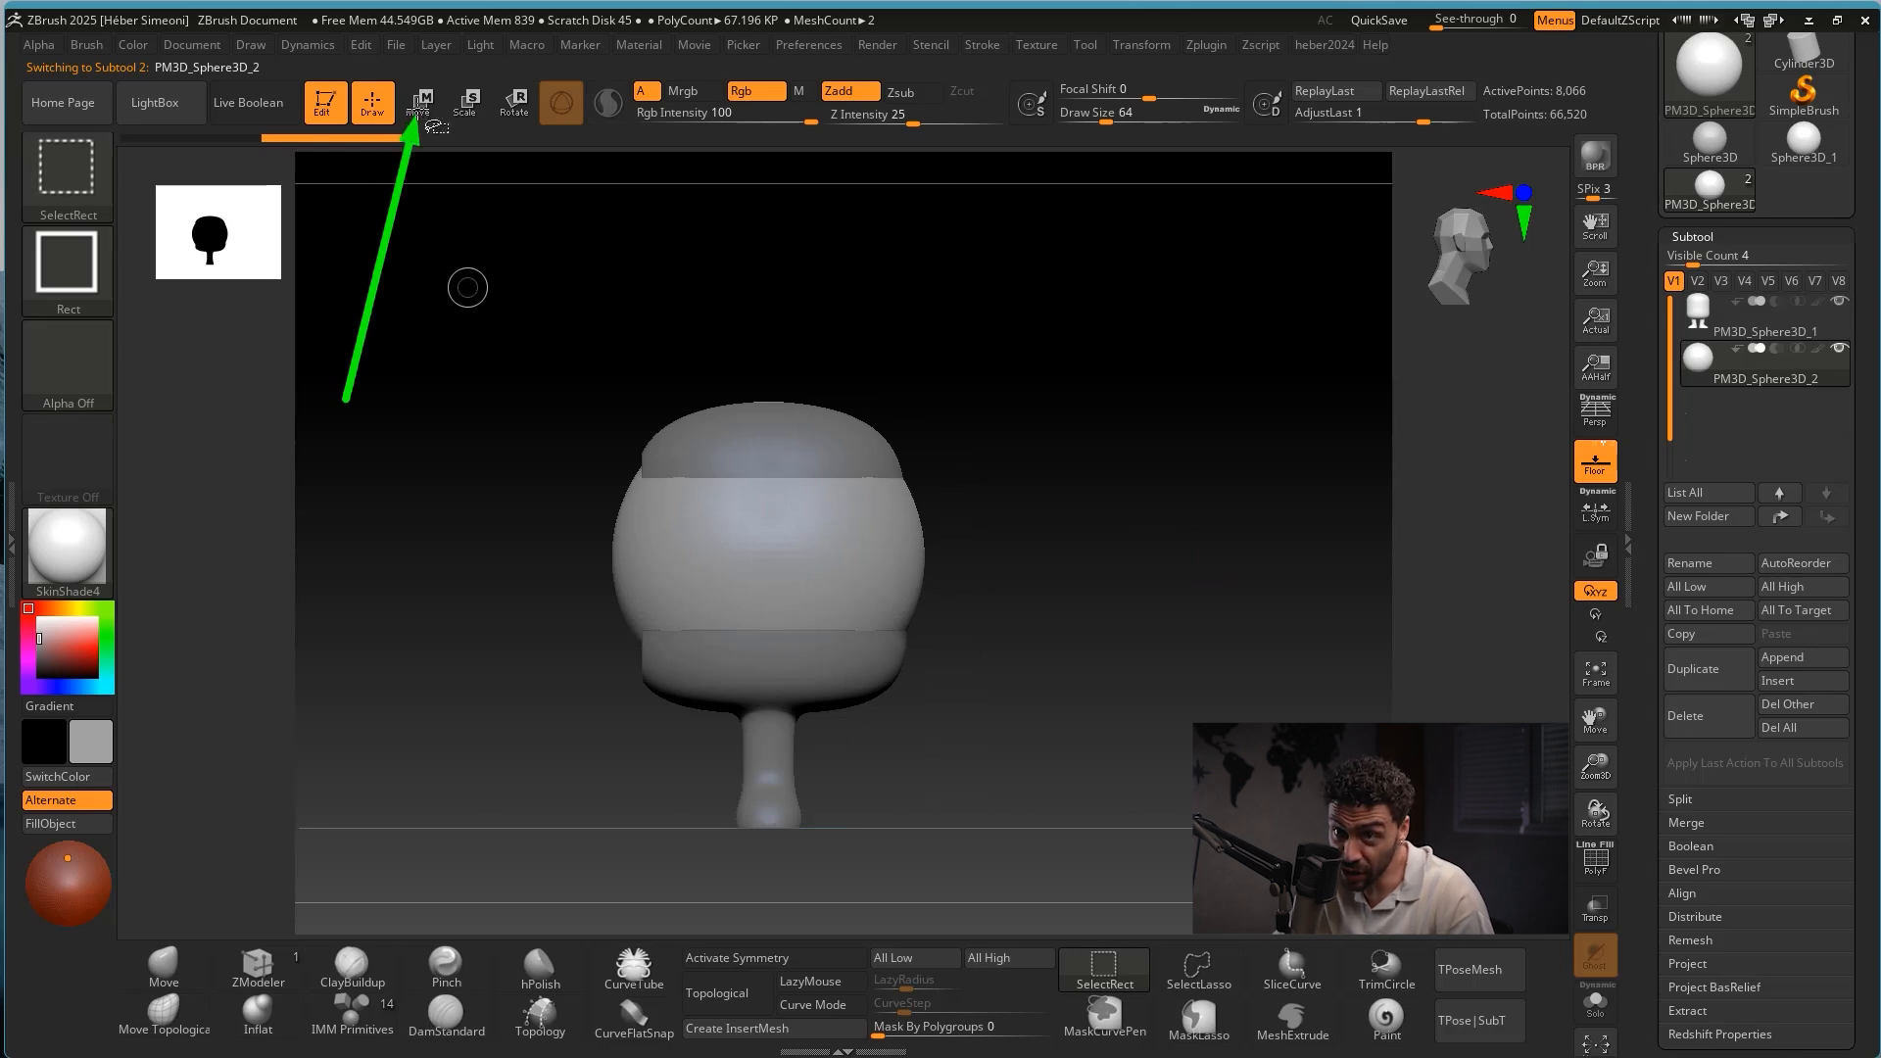
key(w)
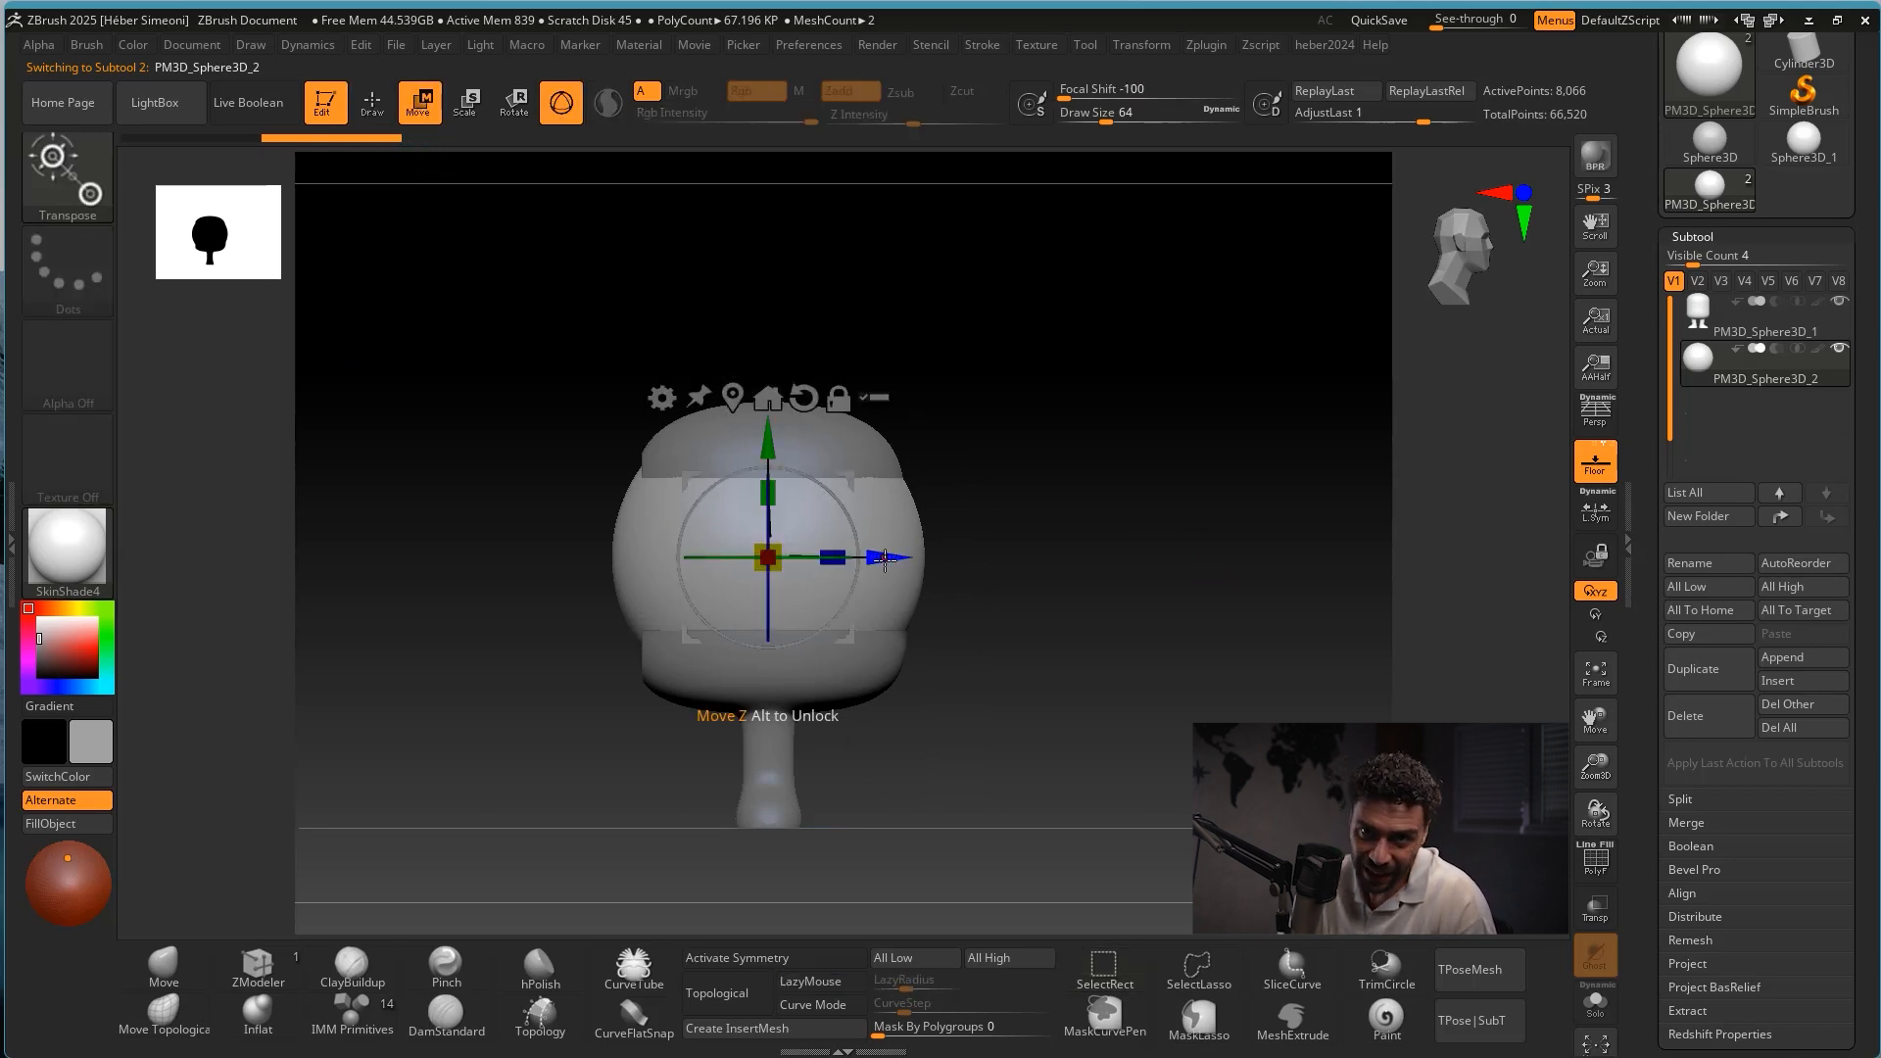
drag(884, 558, 1195, 558)
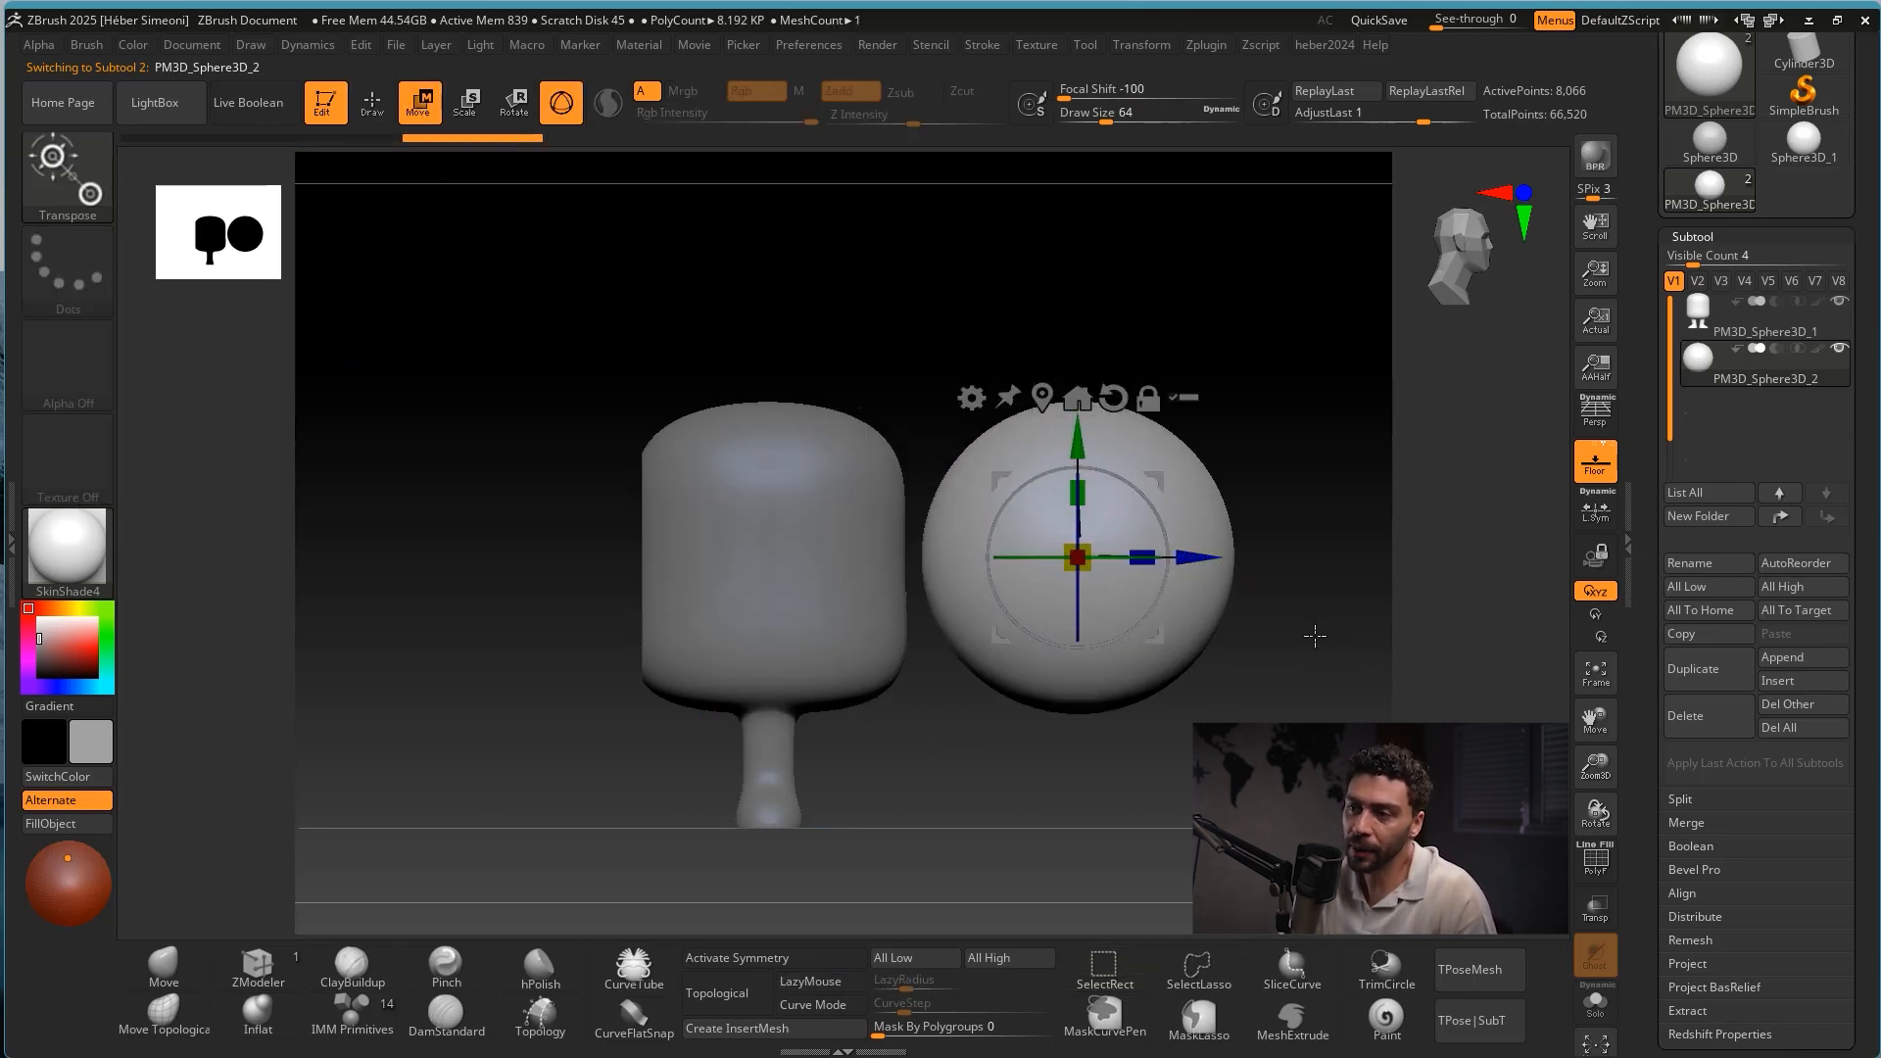
Scale the sphere down uniformly to eye size, less than half its original diameter.
shift+drag(1289, 659, 1113, 650)
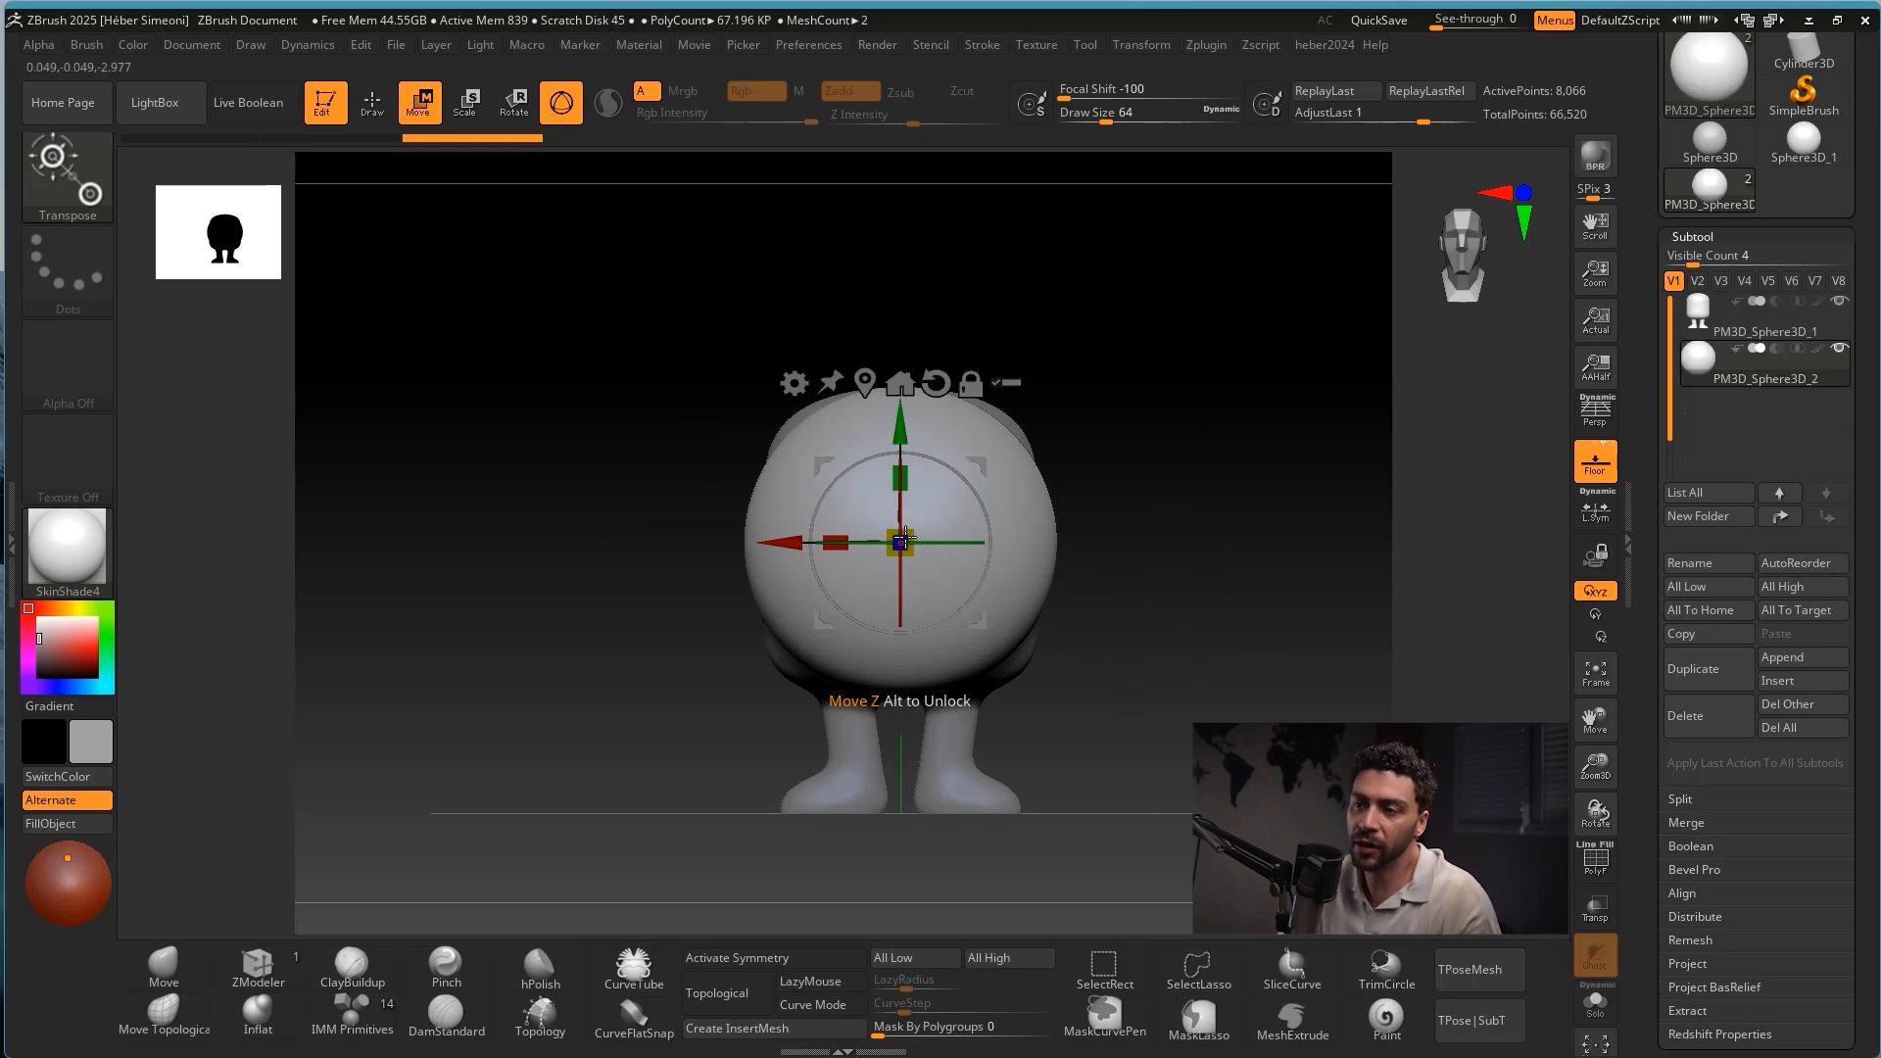
drag(902, 537, 839, 617)
alt+drag(1126, 517, 1236, 521)
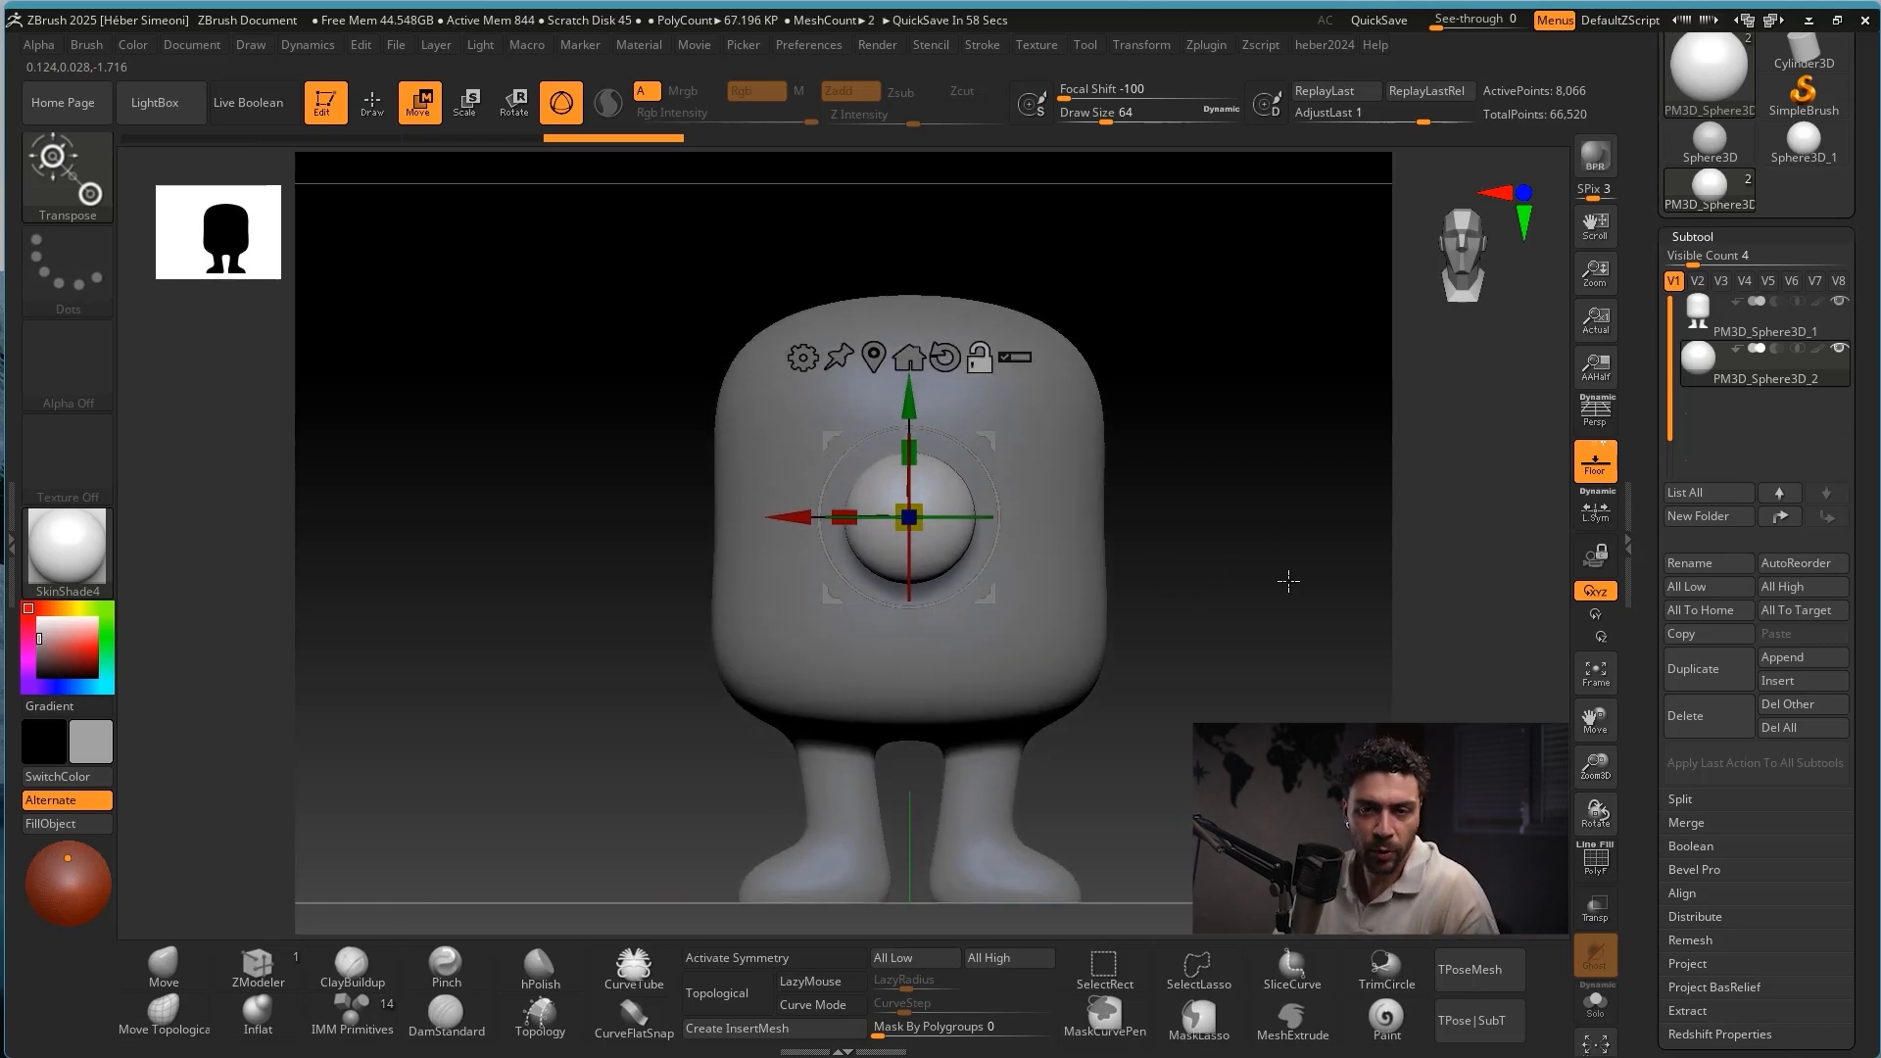
drag(1314, 585, 1264, 536)
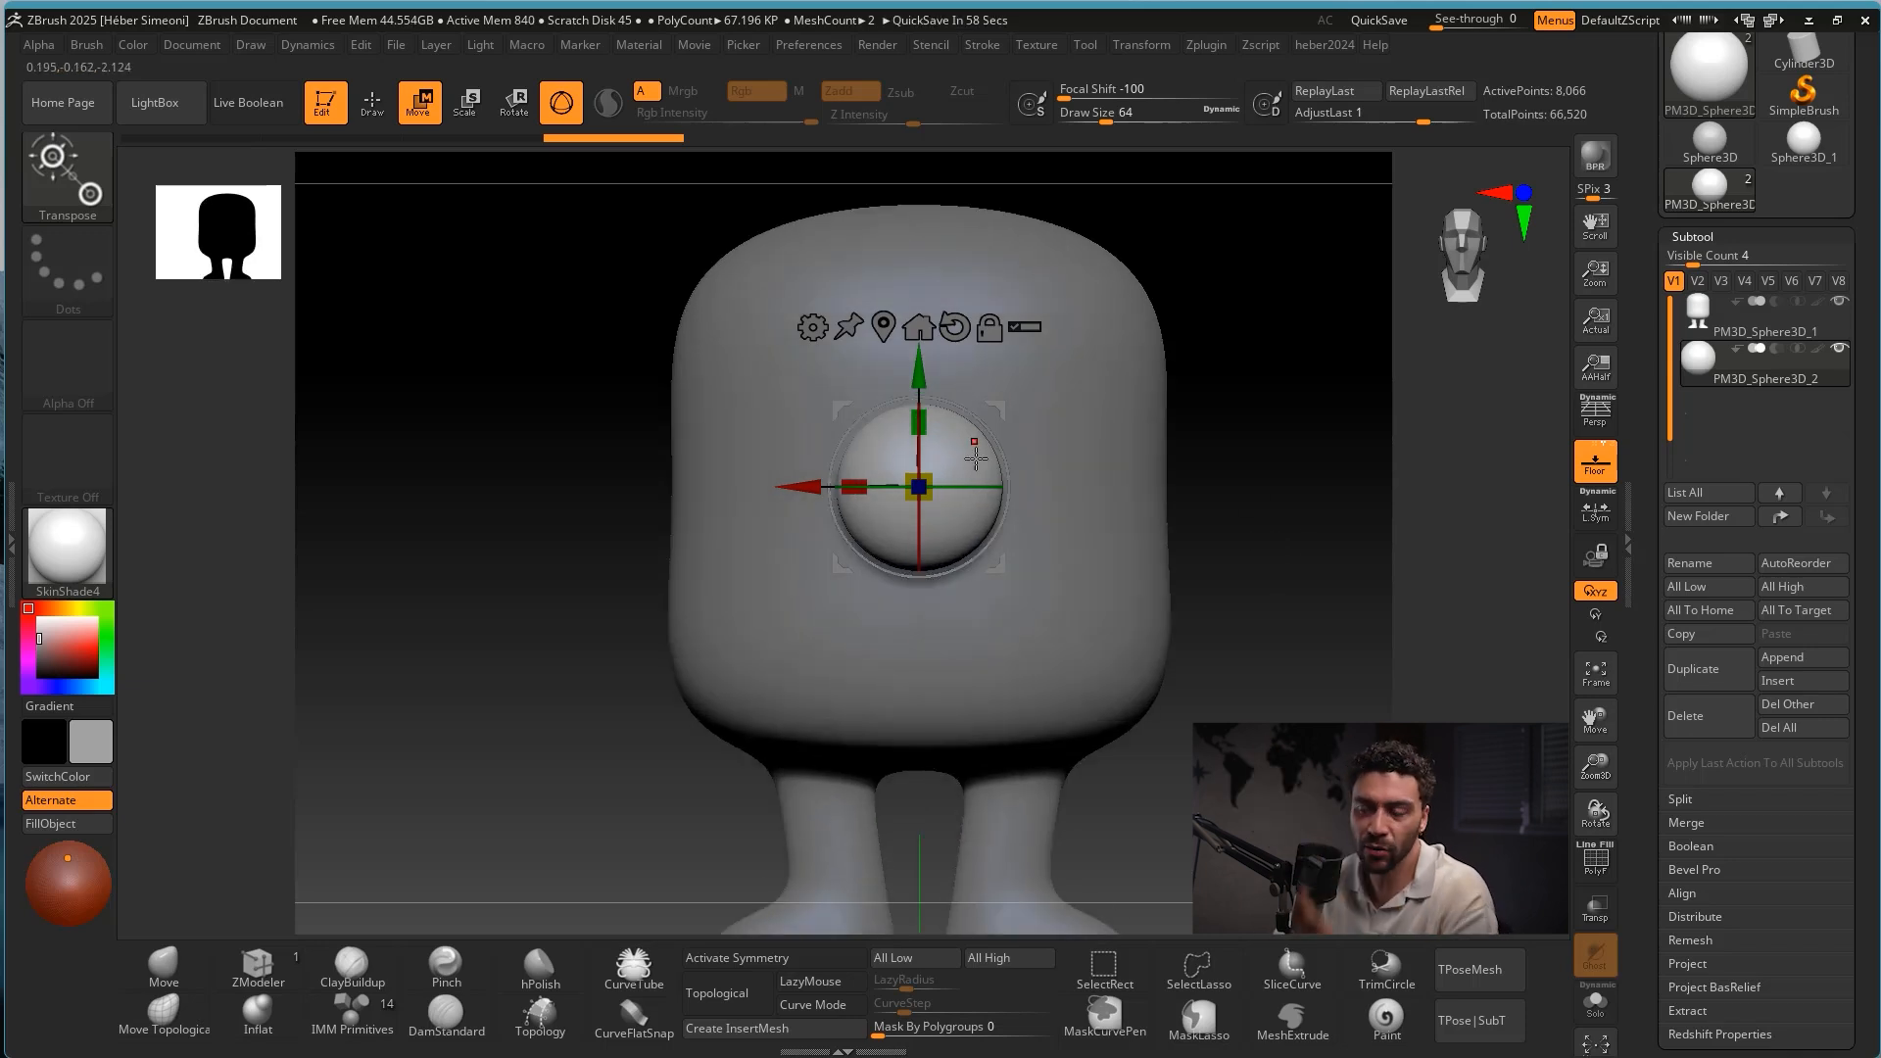
alt+drag(1260, 477, 1251, 491)
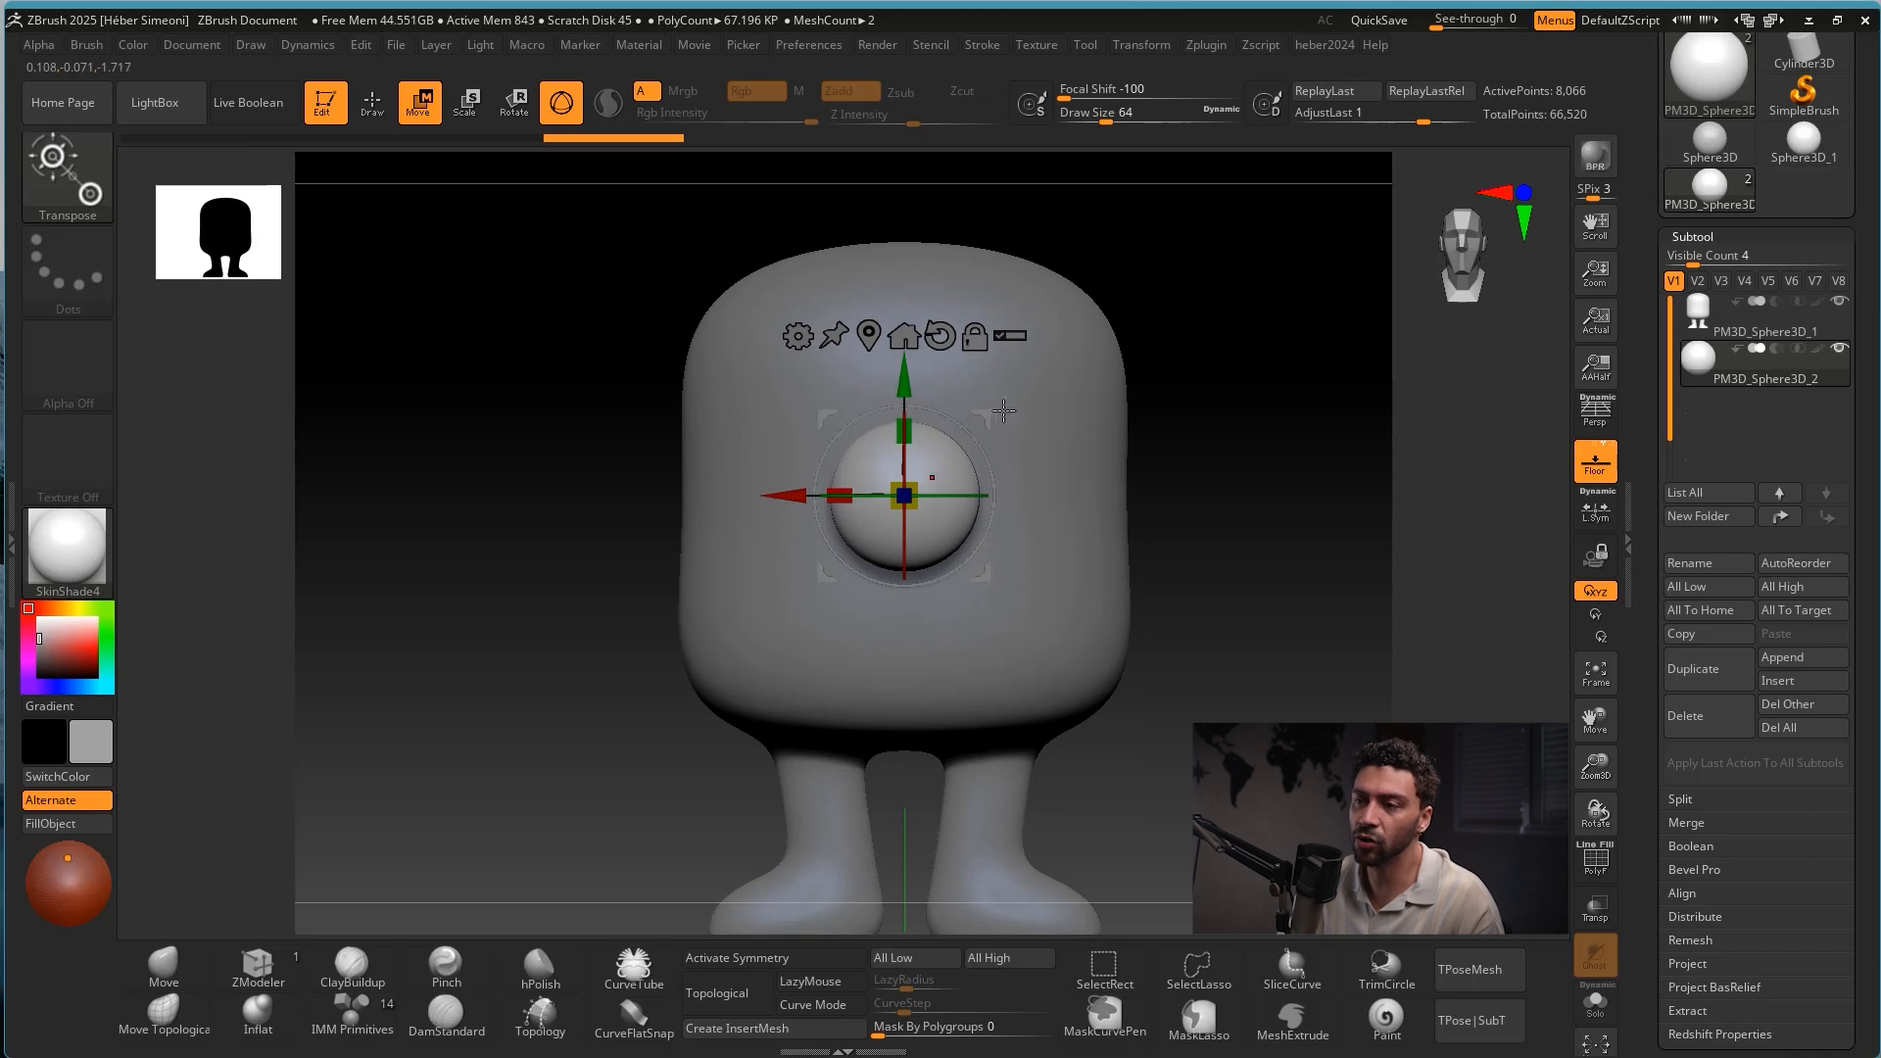
Shift the sphere off-centre along X and place it at eye height on the upper body.
drag(905, 297, 904, 645)
drag(773, 768, 684, 768)
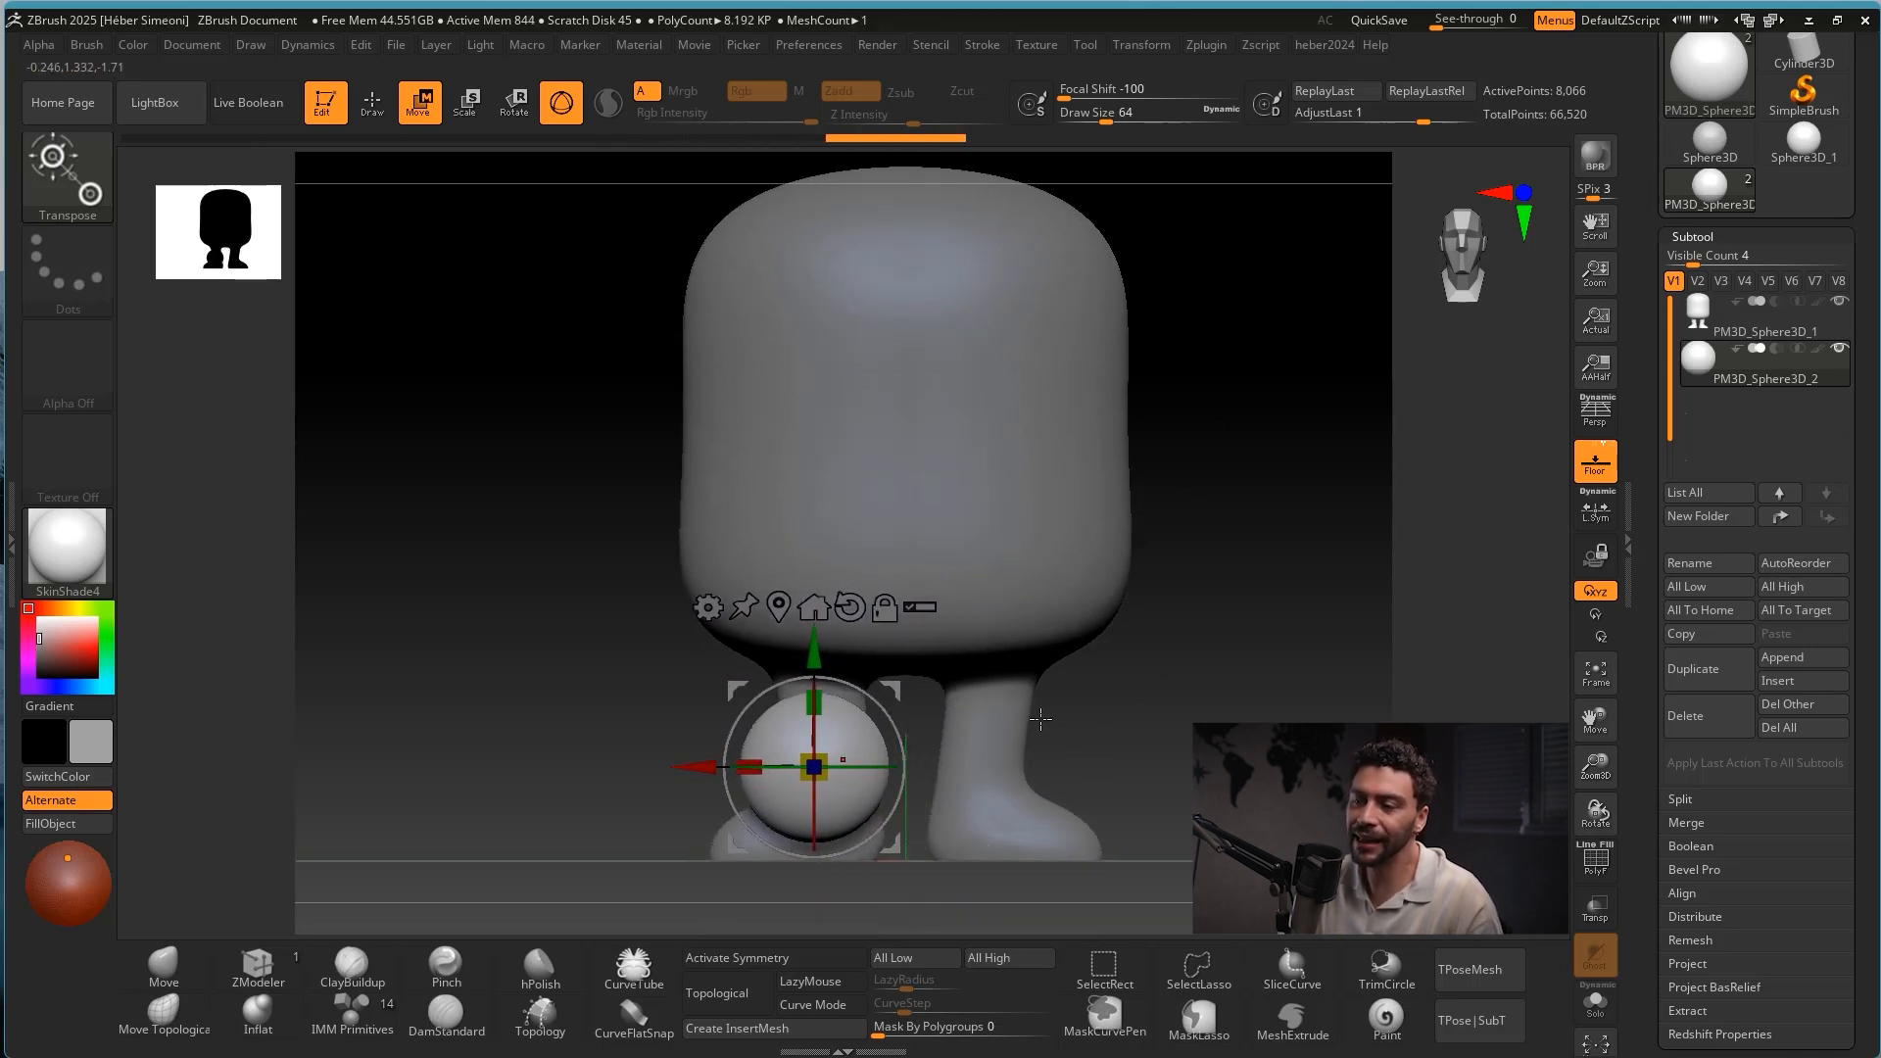
mouse_move(1069, 603)
ctrl+shift+mouse_down()
mouse_move(912, 751)
mouse_move(908, 790)
mouse_move(909, 760)
mouse_move(893, 772)
mouse_move(910, 774)
ctrl+shift+mouse_up()
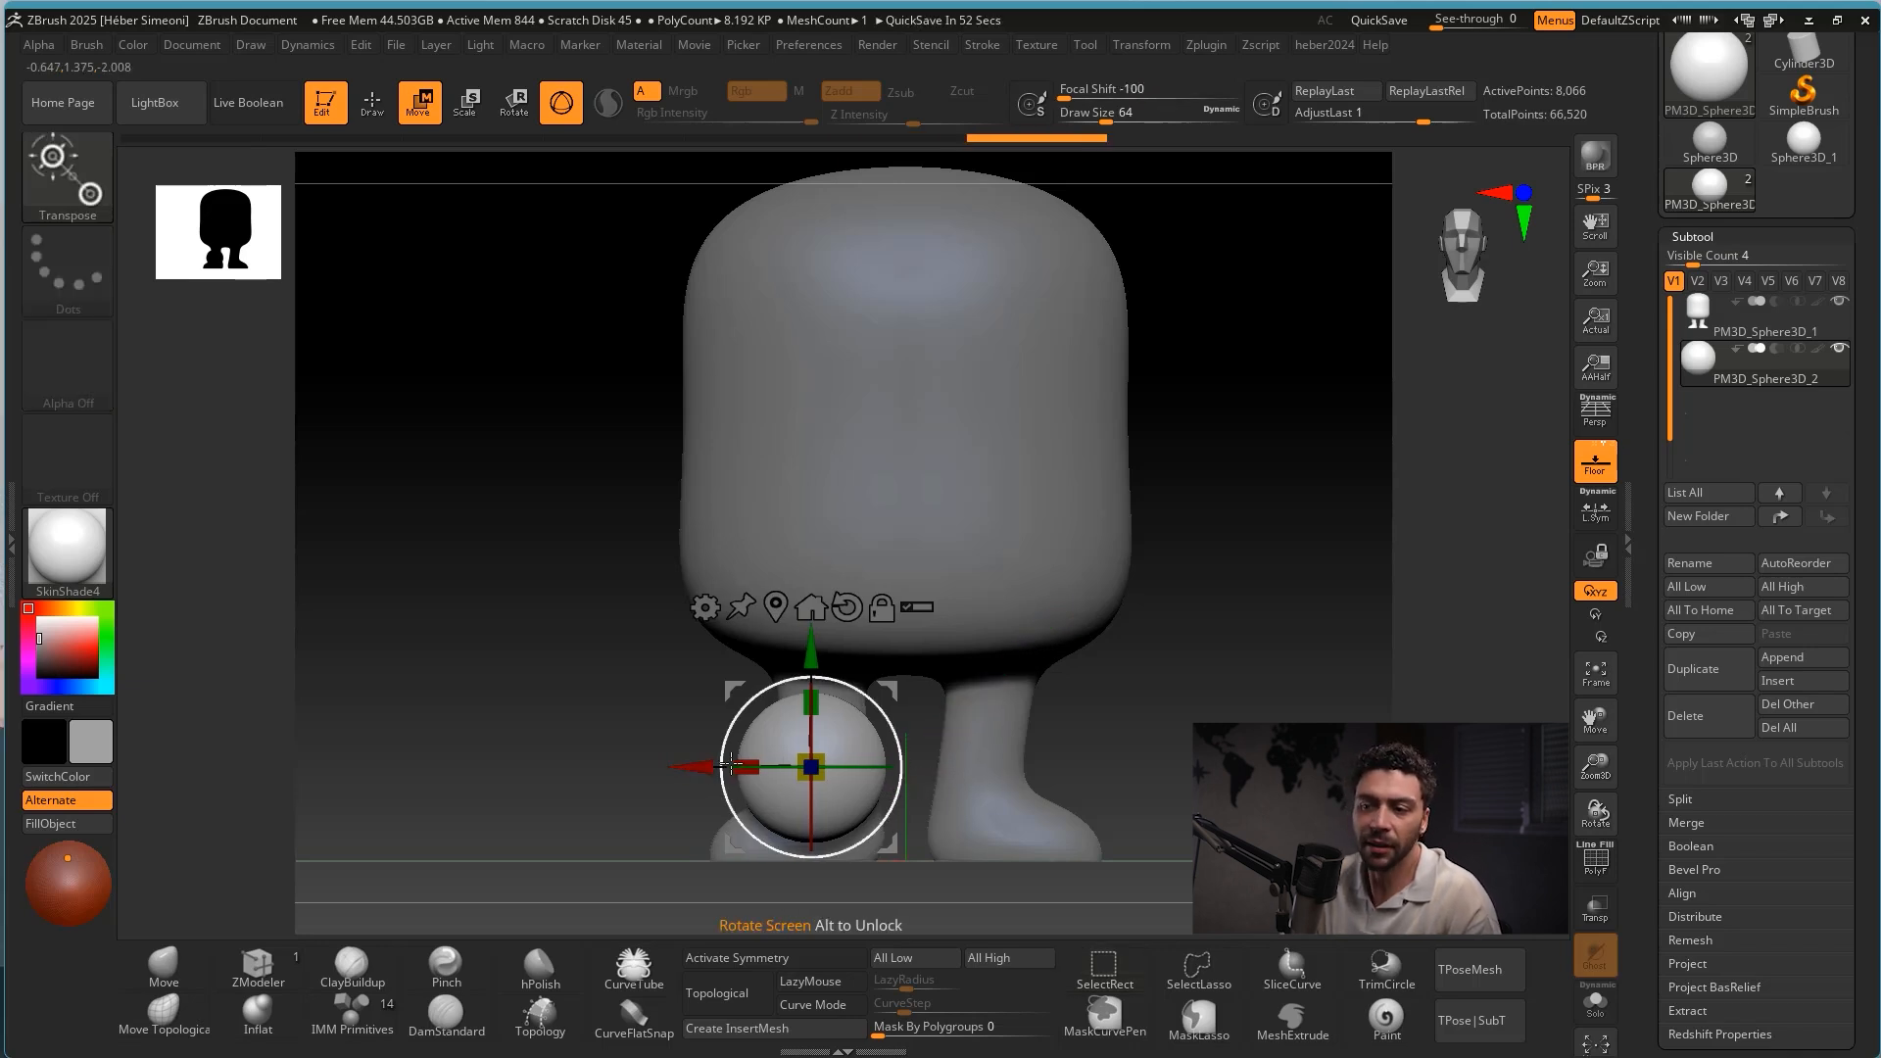
mouse_move(813, 654)
mouse_down()
mouse_move(879, 275)
mouse_move(813, 280)
mouse_up()
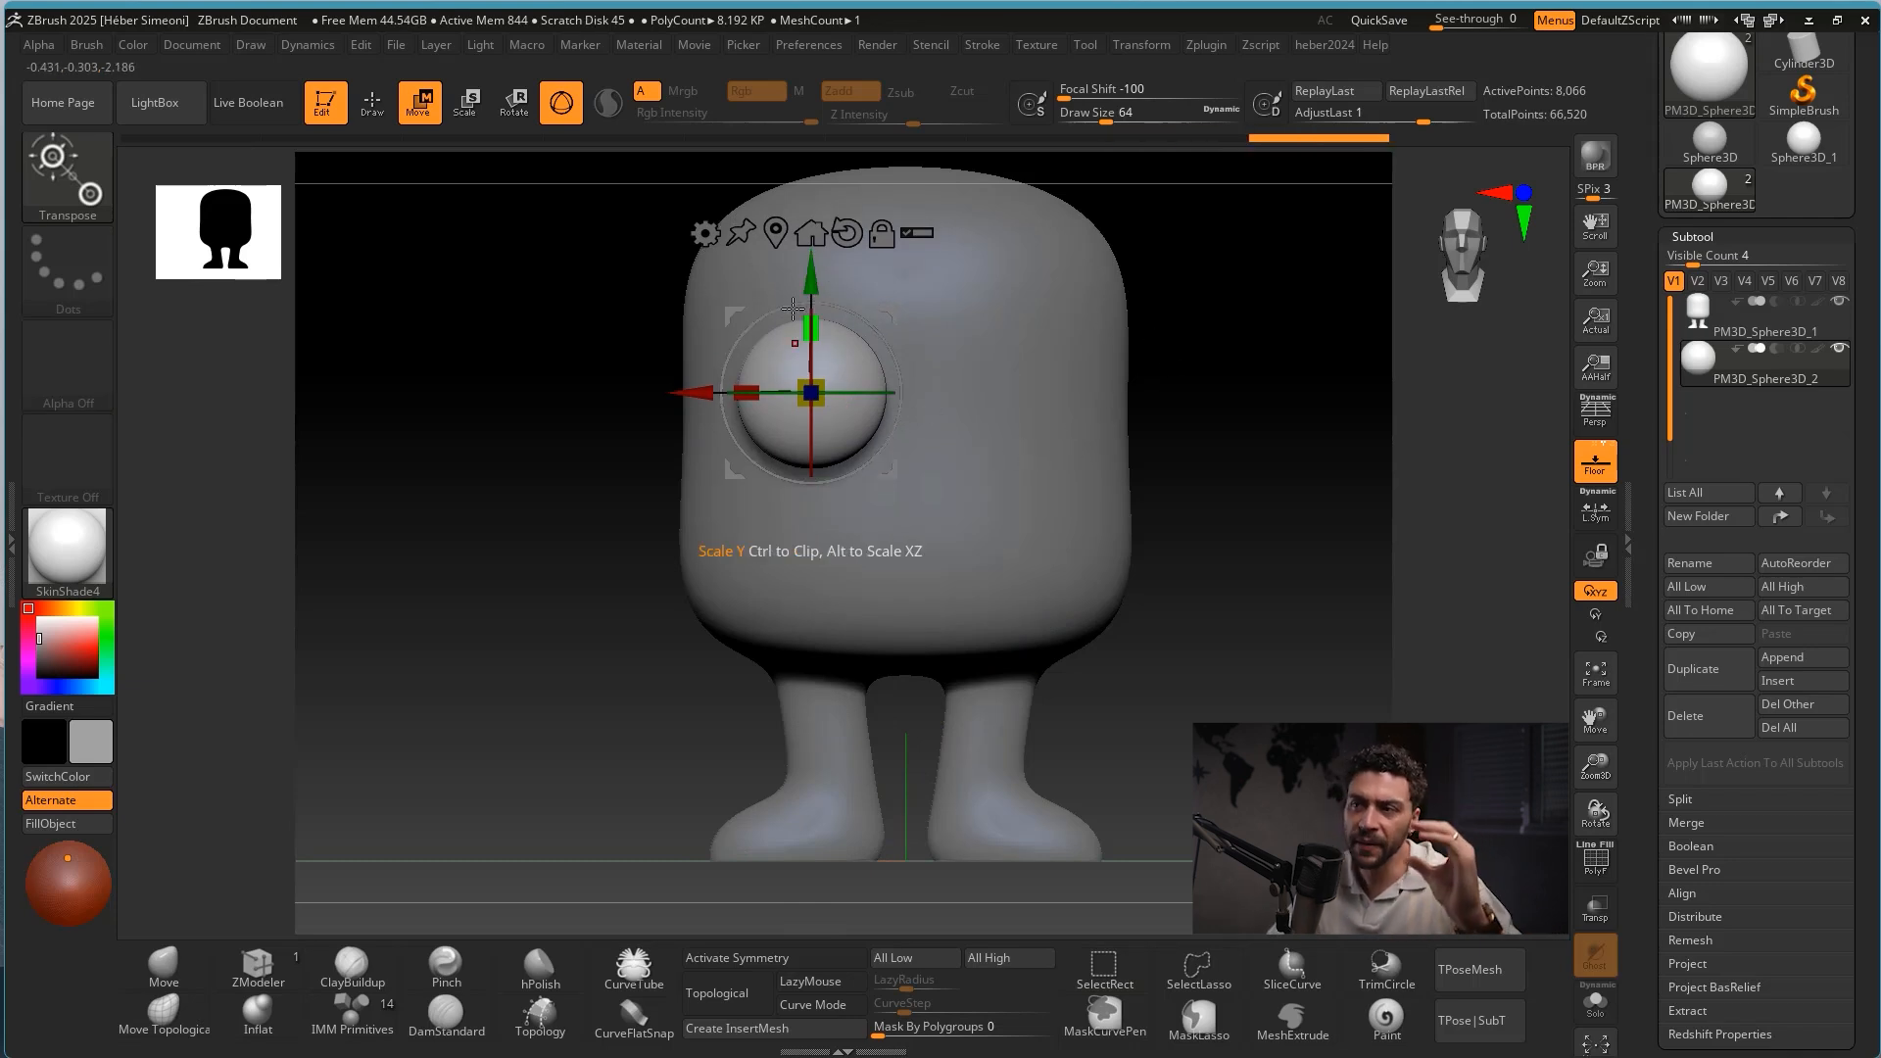
drag(812, 275, 812, 278)
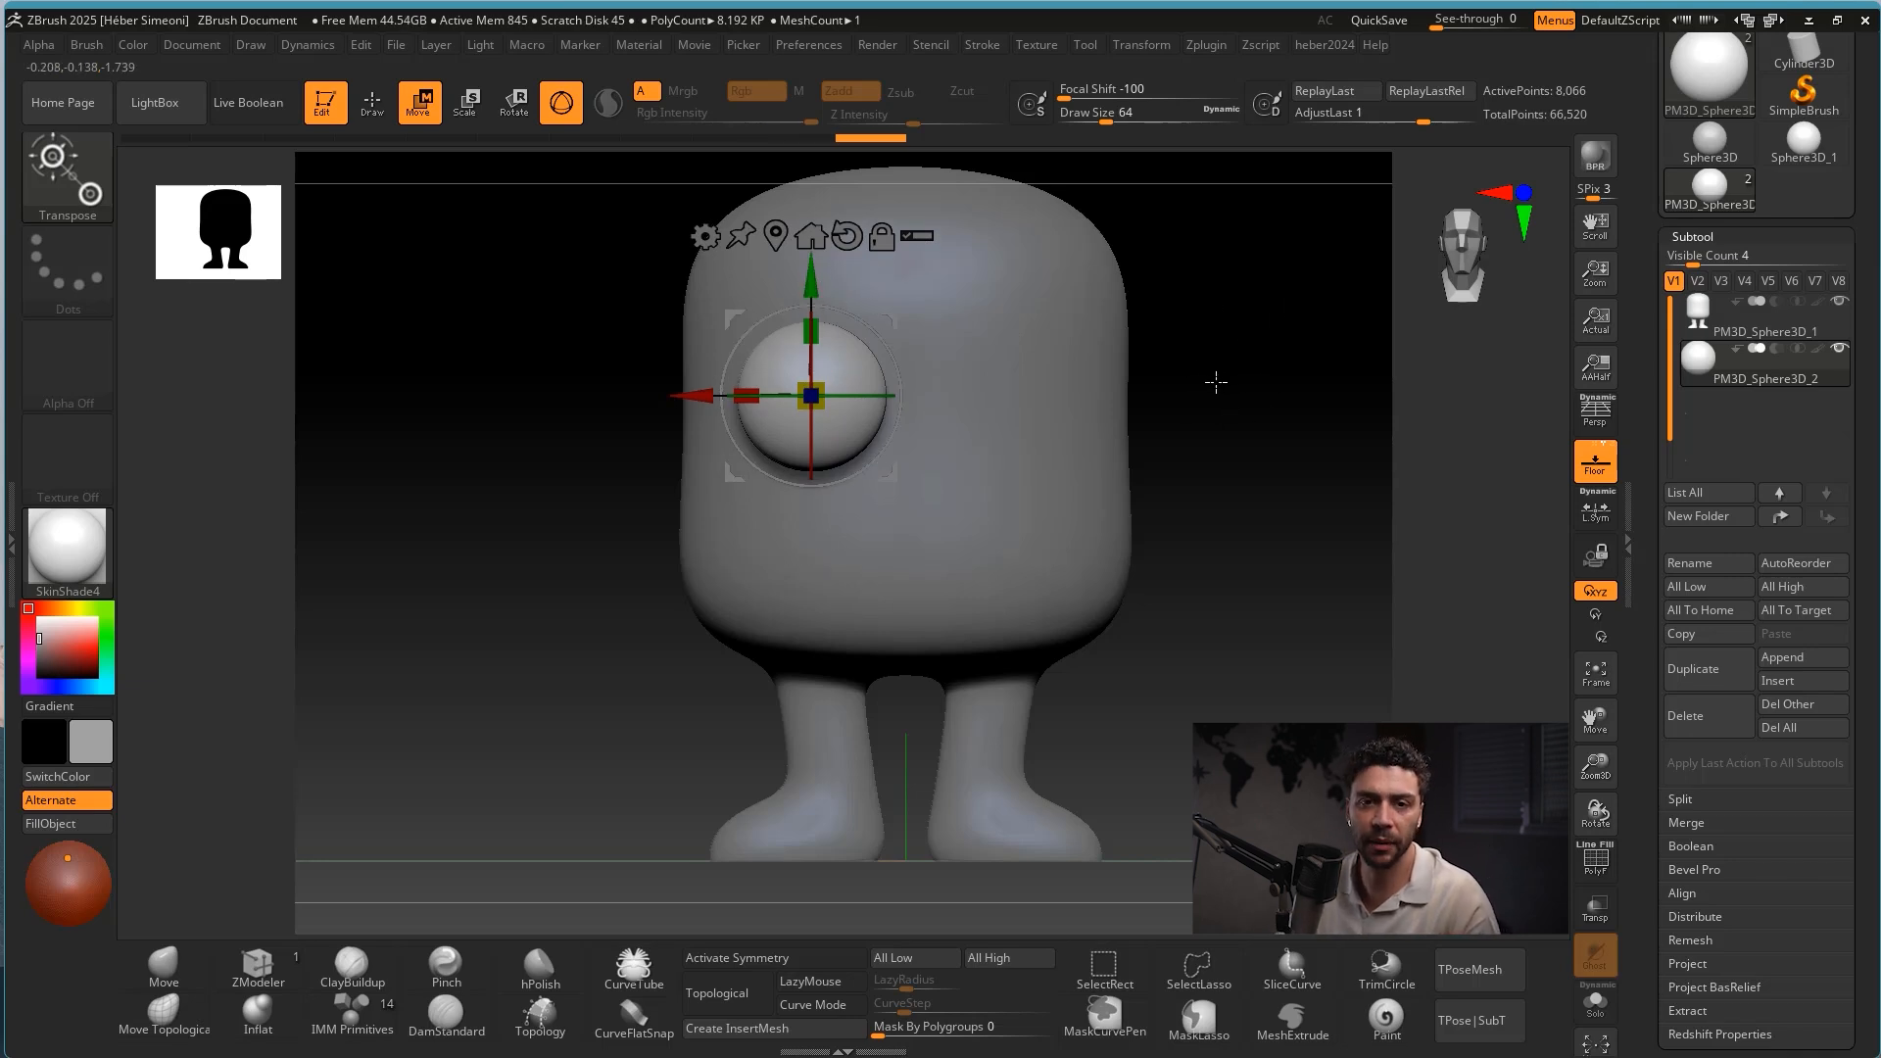
Push the eye sphere back along Z until it sits partly embedded in the body's front surface.
drag(1276, 440, 1331, 557)
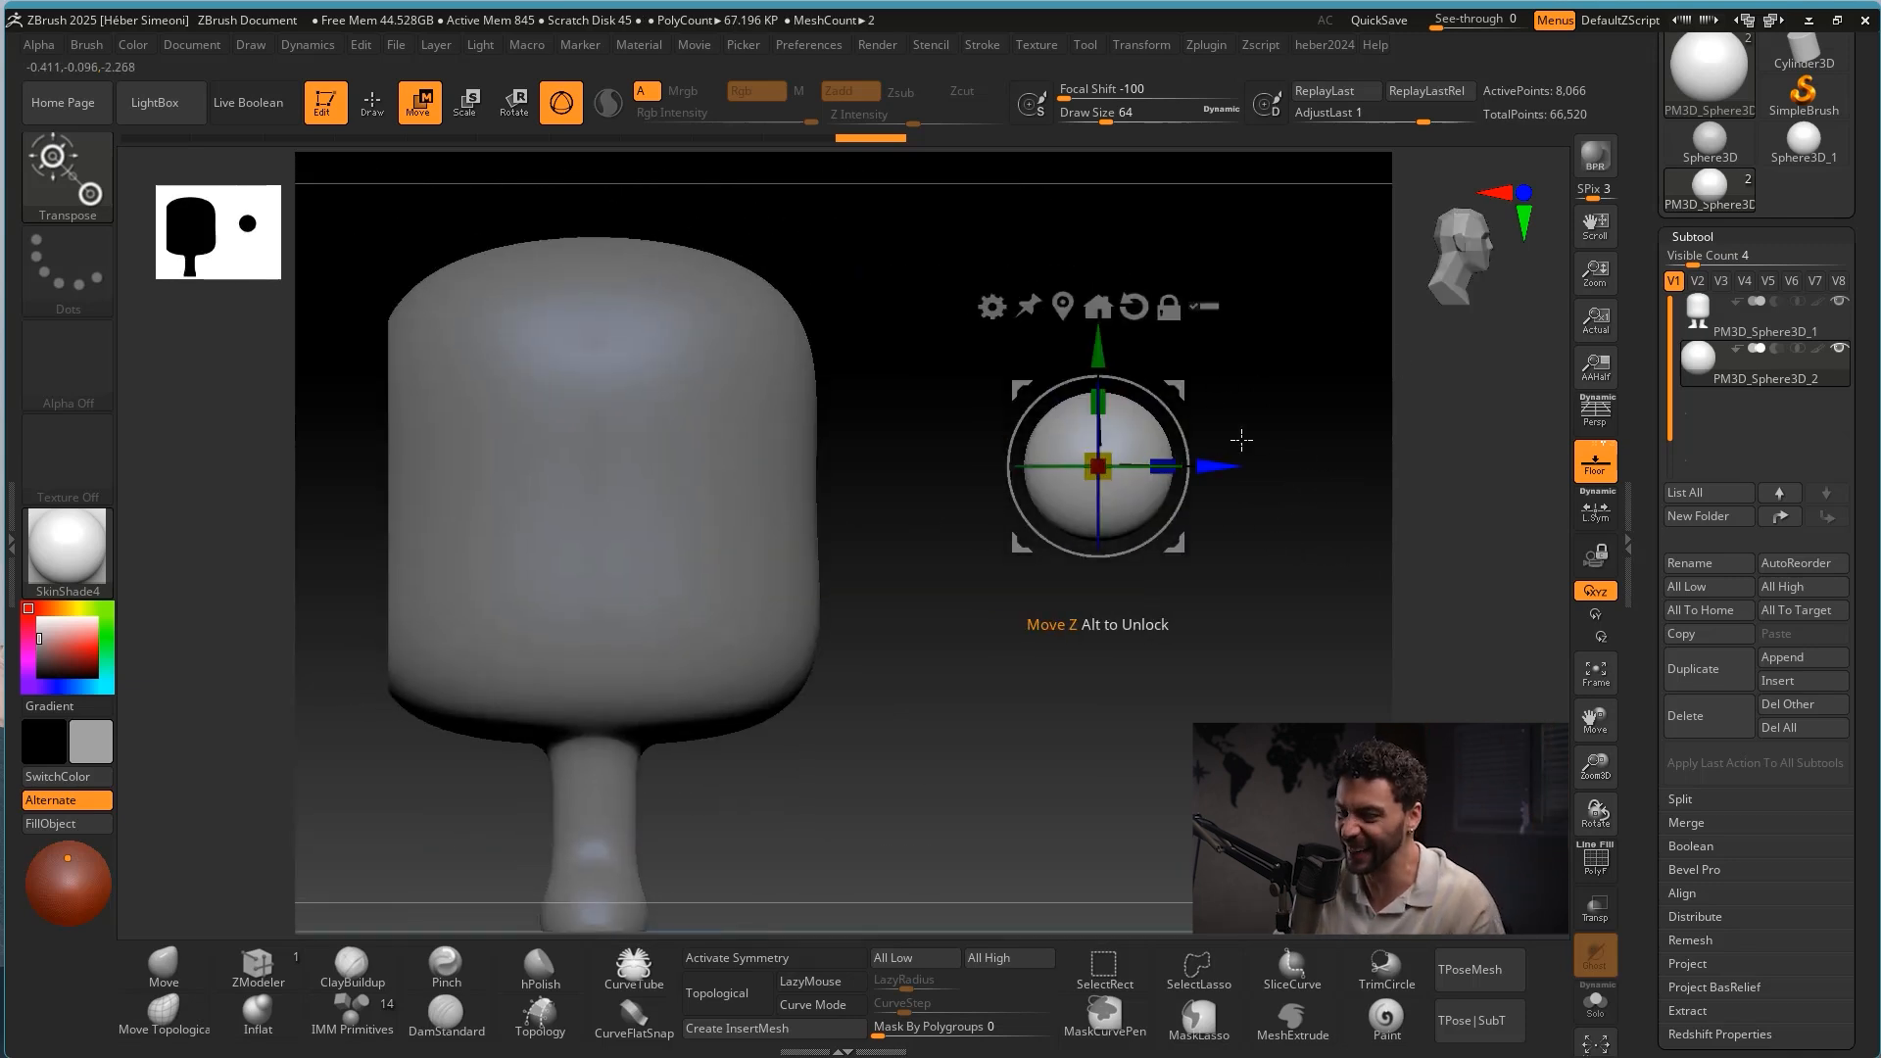
drag(1225, 466, 867, 468)
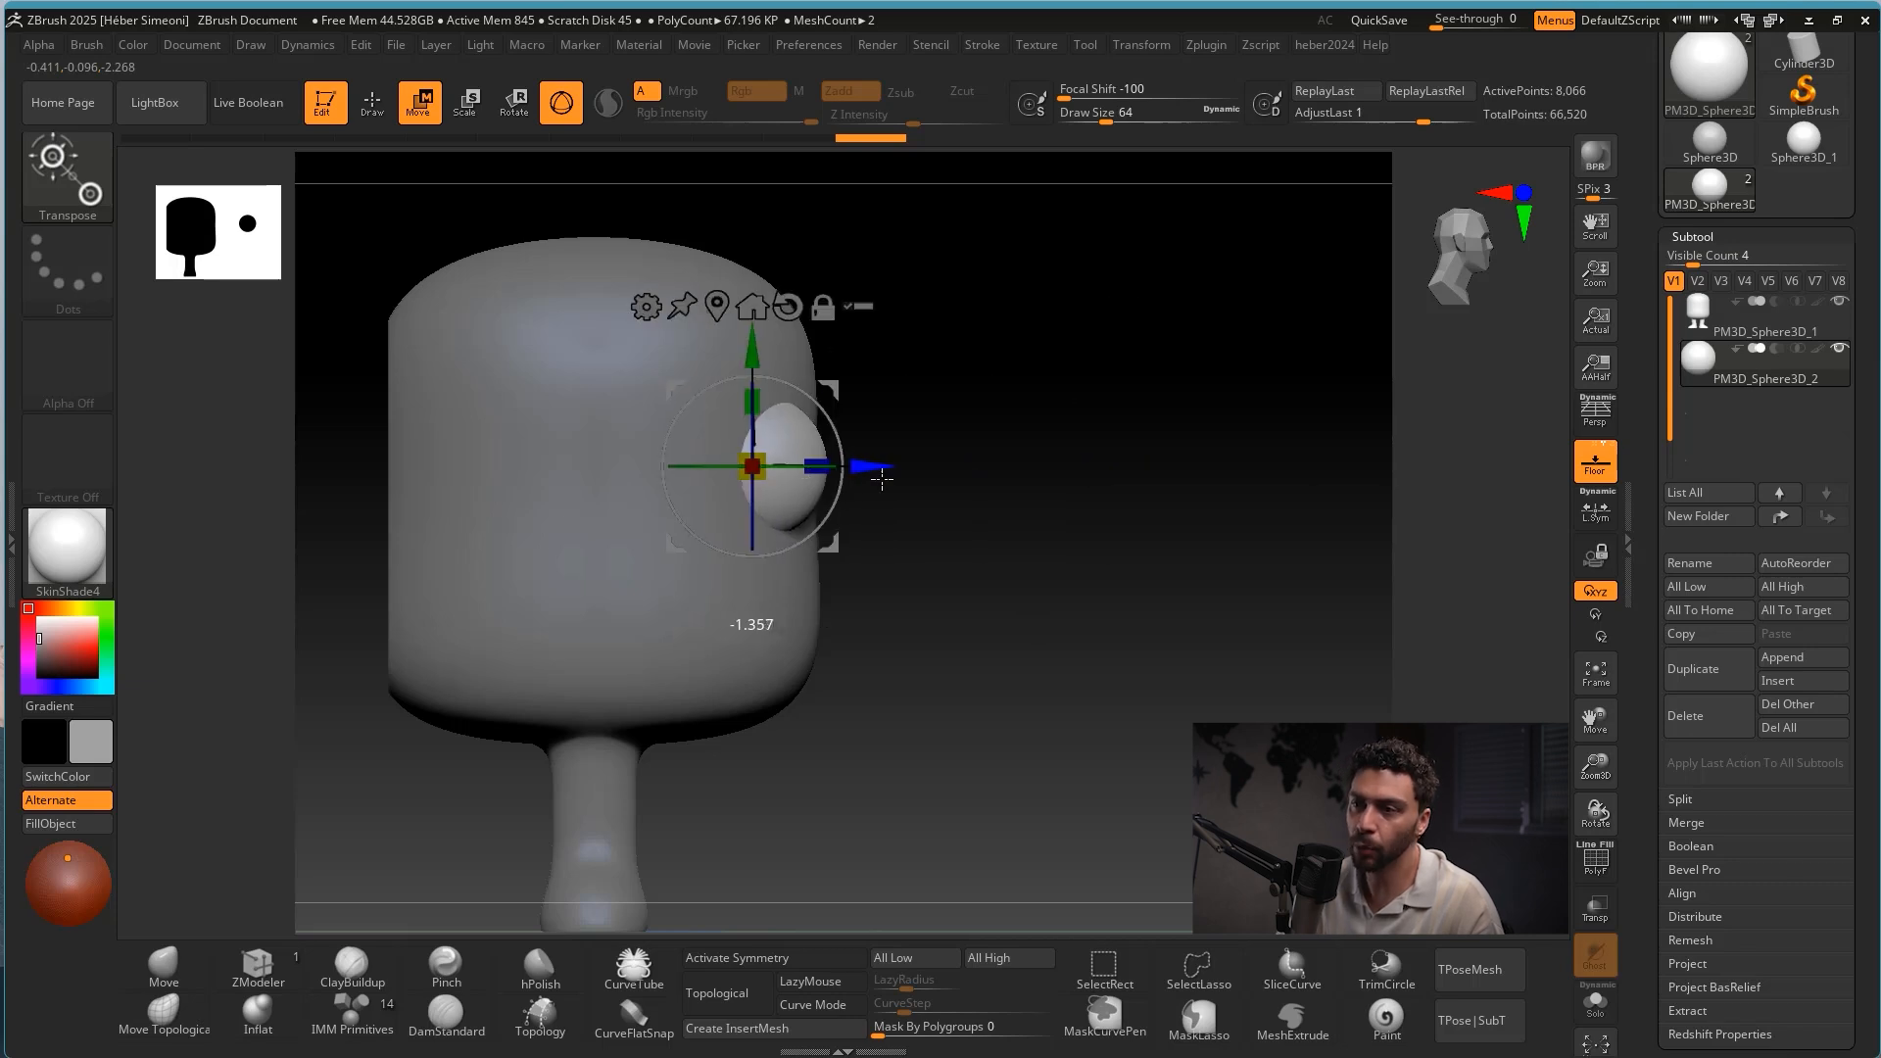
drag(1027, 520, 1008, 554)
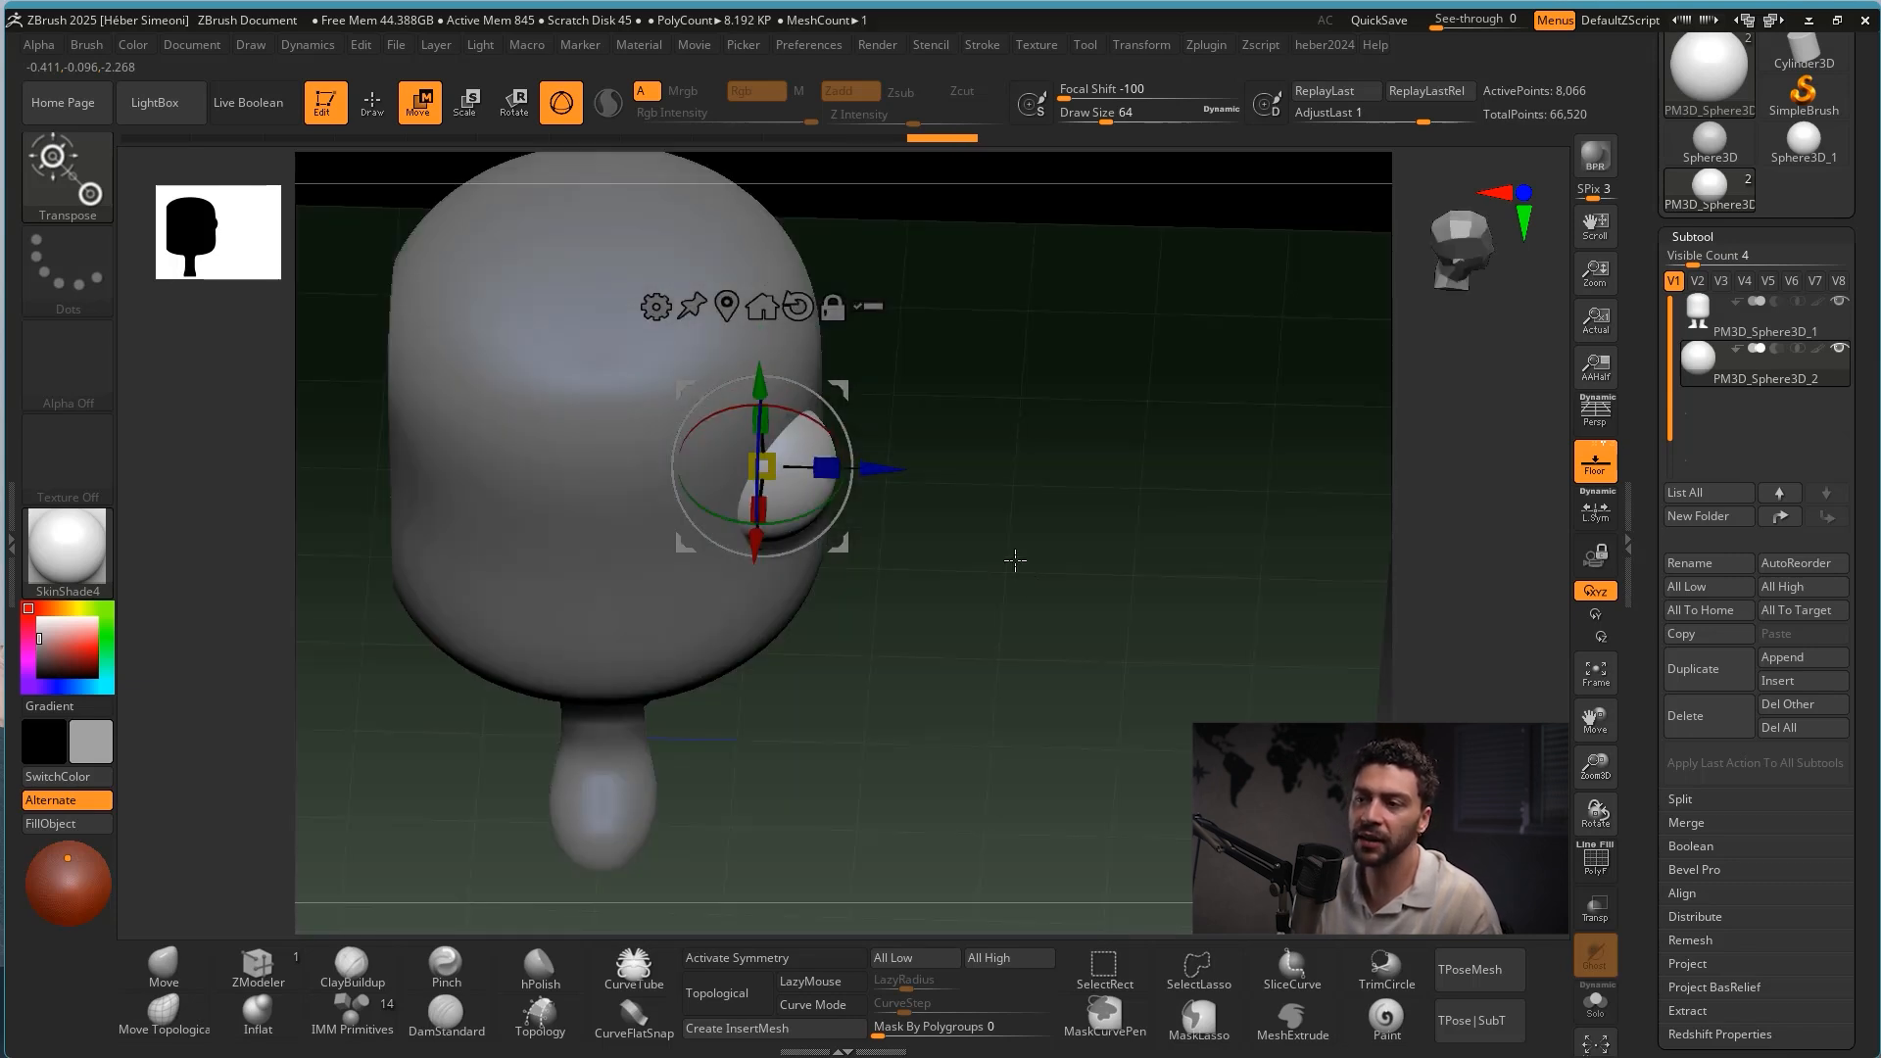
mouse_move(882, 468)
mouse_down()
mouse_move(939, 488)
mouse_move(890, 498)
mouse_up()
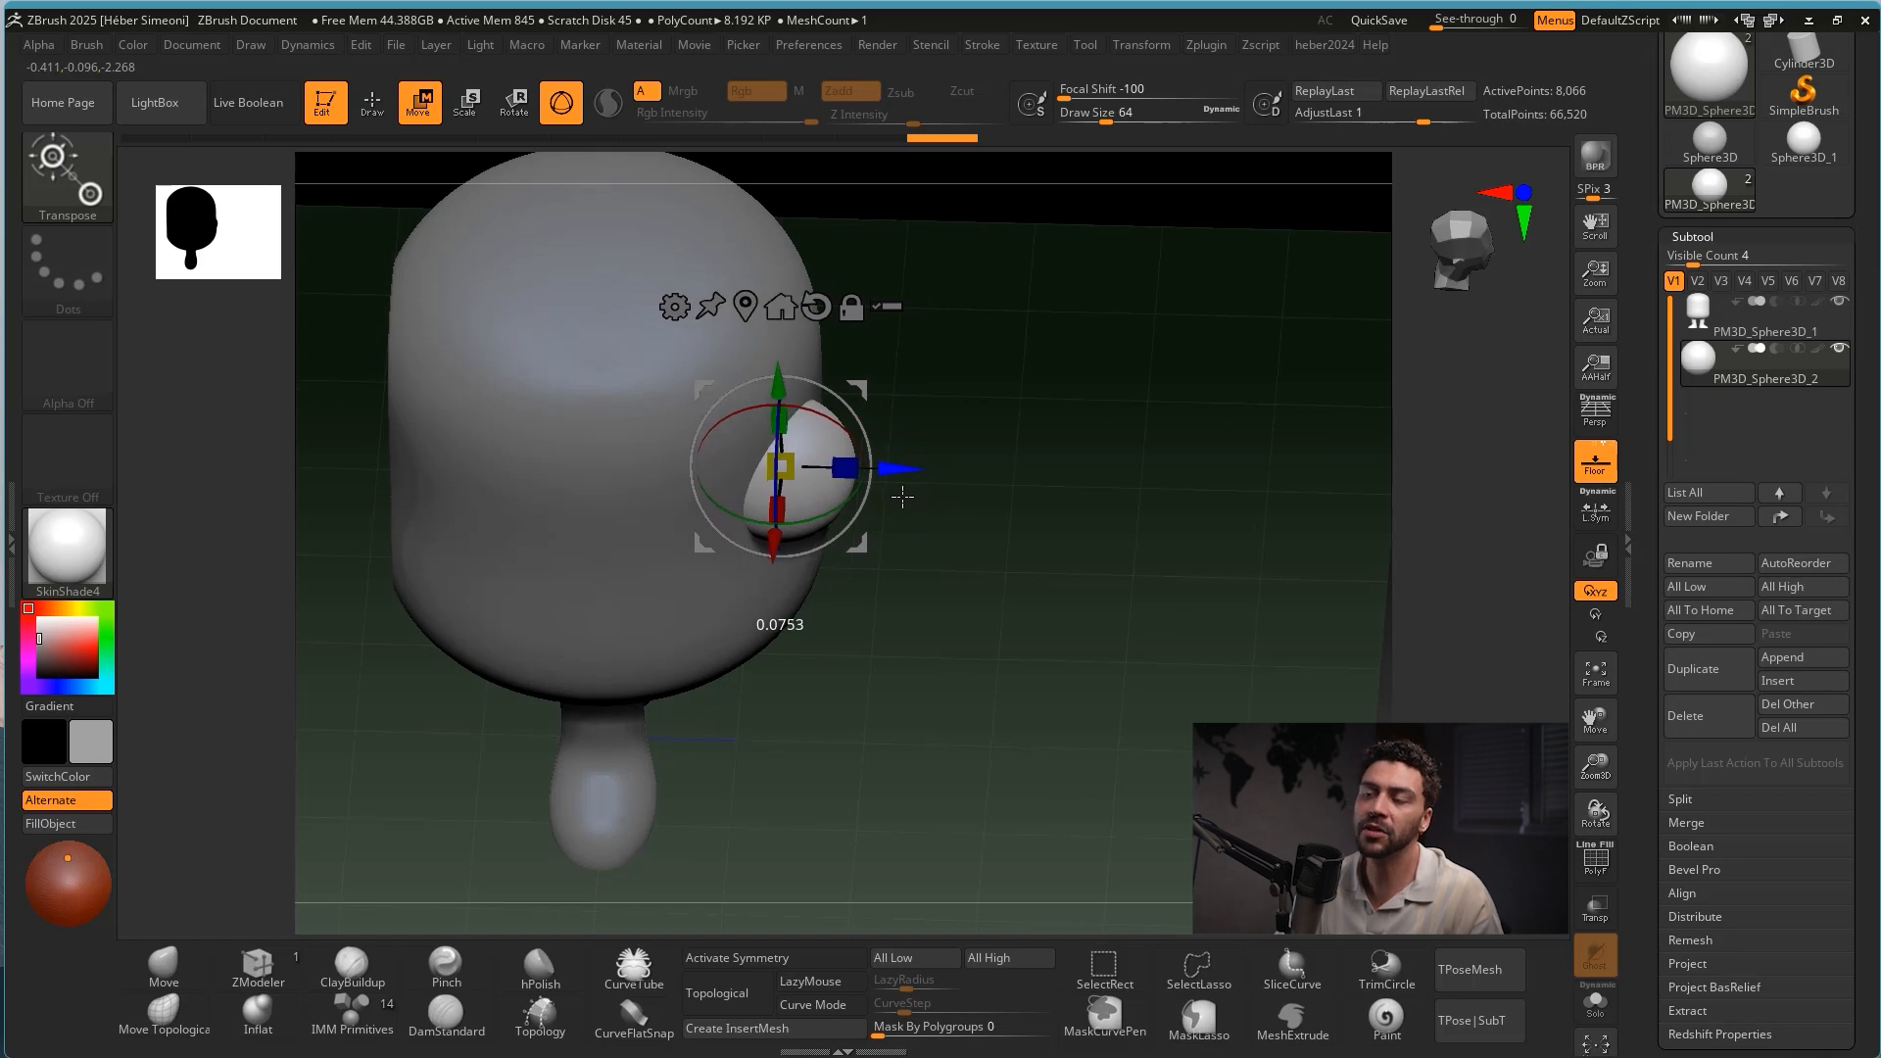
Duplicate the eye sphere within its subtool and offset the copy forward along Z.
mouse_move(1247, 482)
shift+mouse_down()
mouse_move(1156, 470)
mouse_move(1308, 456)
shift+mouse_up()
key(q)
mouse_move(1144, 457)
alt+mouse_down()
mouse_move(1139, 542)
mouse_move(1146, 495)
alt+mouse_up()
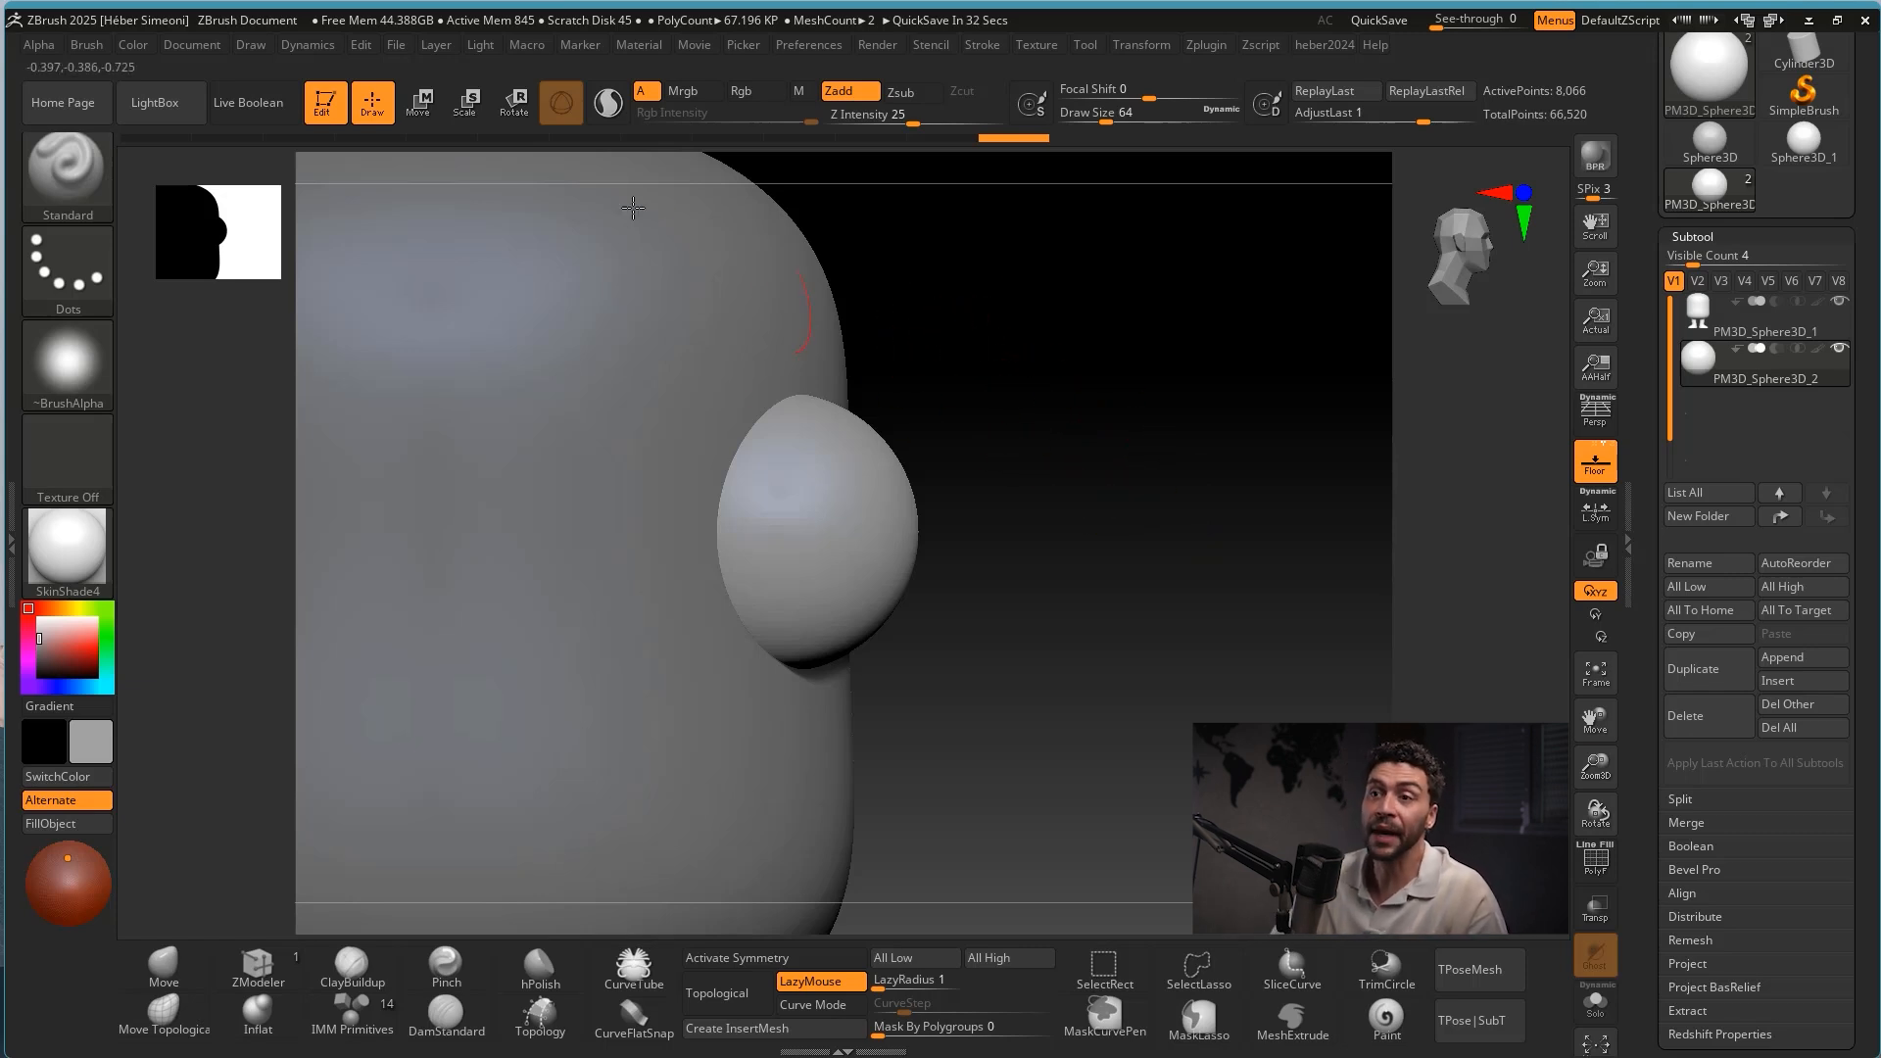
click(417, 102)
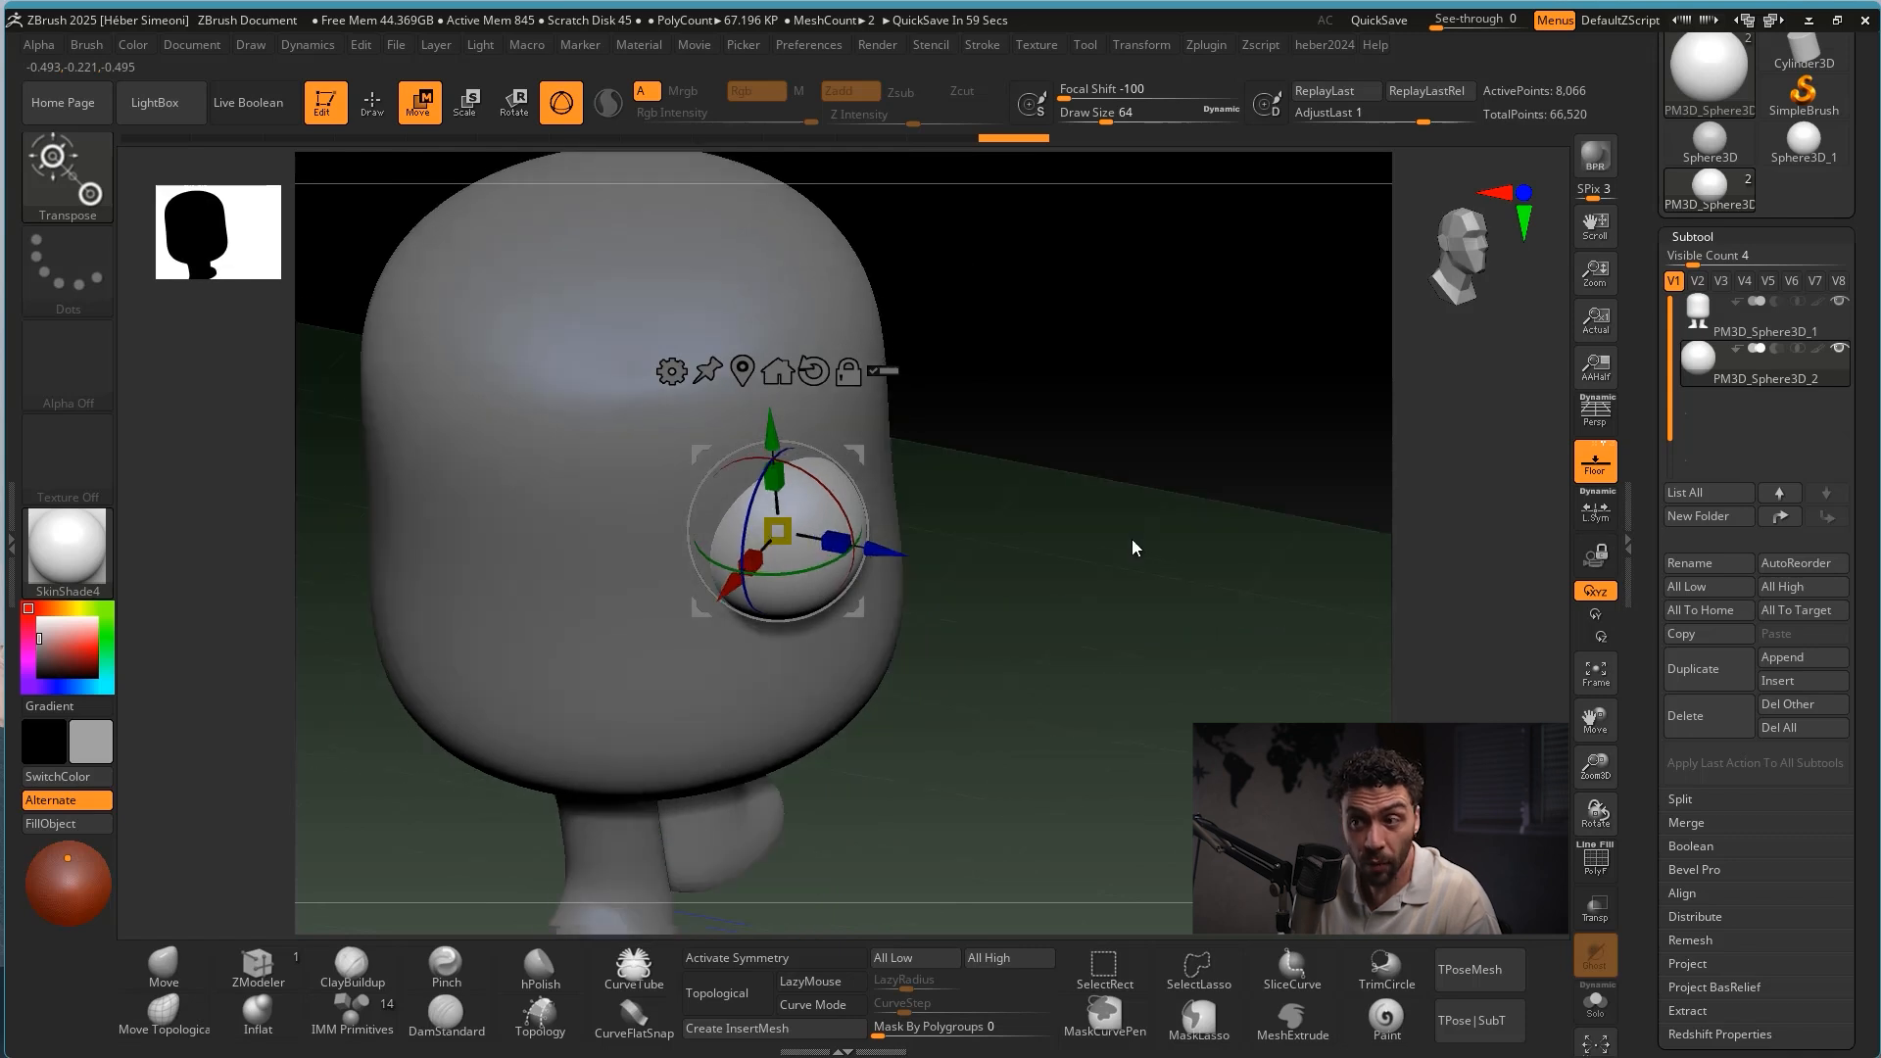
ctrl+drag(877, 559, 975, 576)
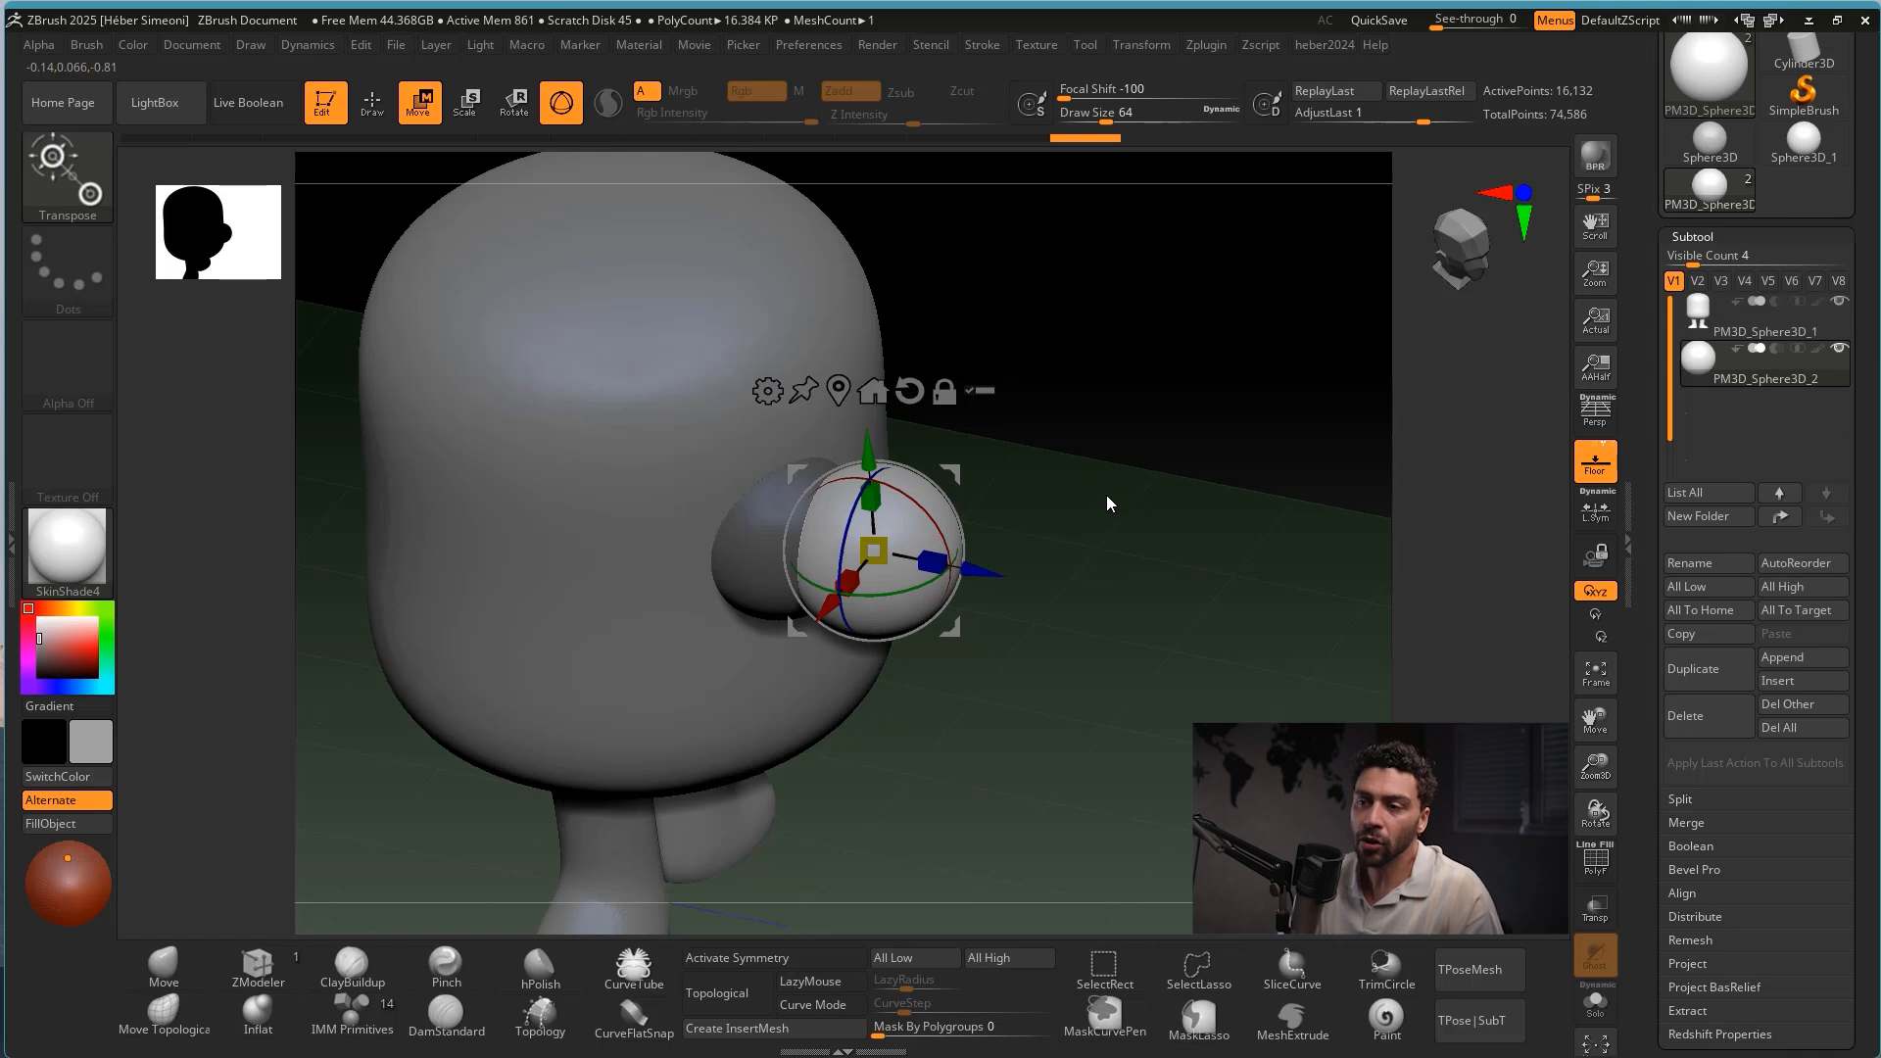
Scale the forward sphere copy down to pupil size and push it back along Z into the front of the eye sphere.
shift+drag(1107, 496, 1143, 513)
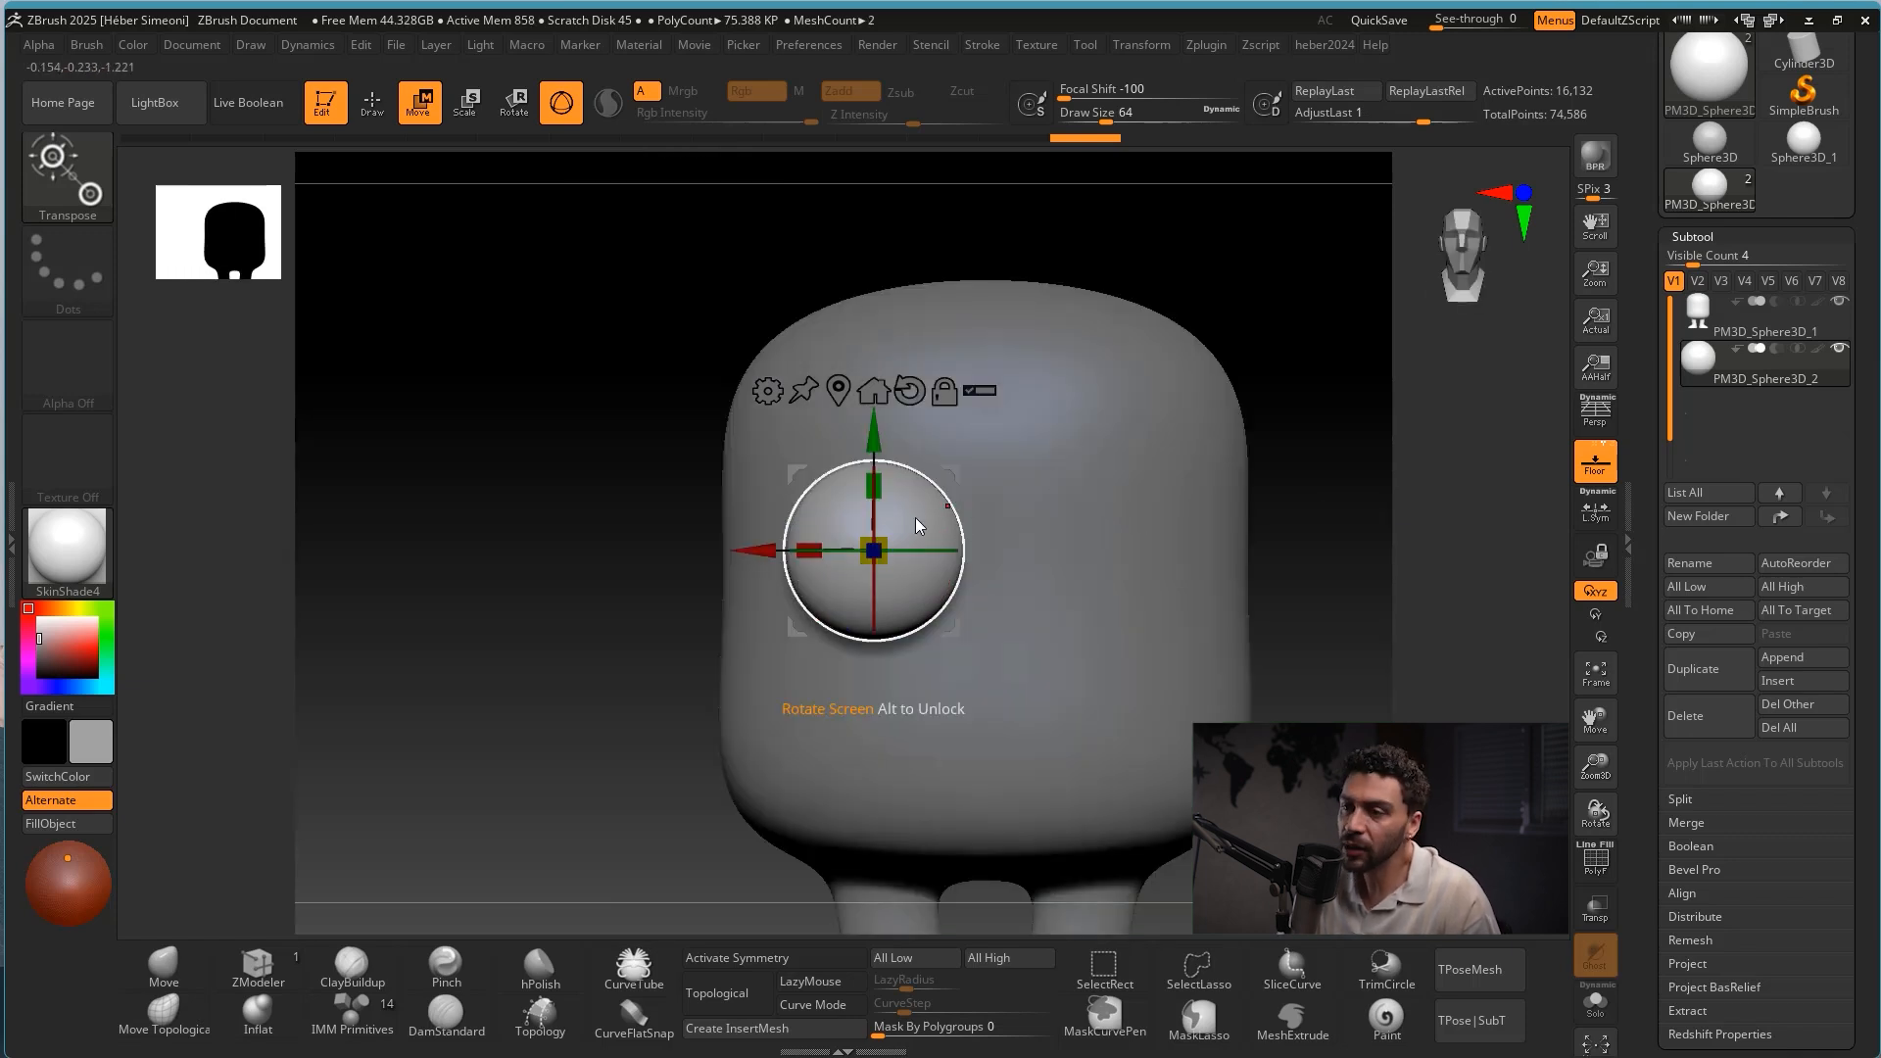
drag(874, 551, 880, 569)
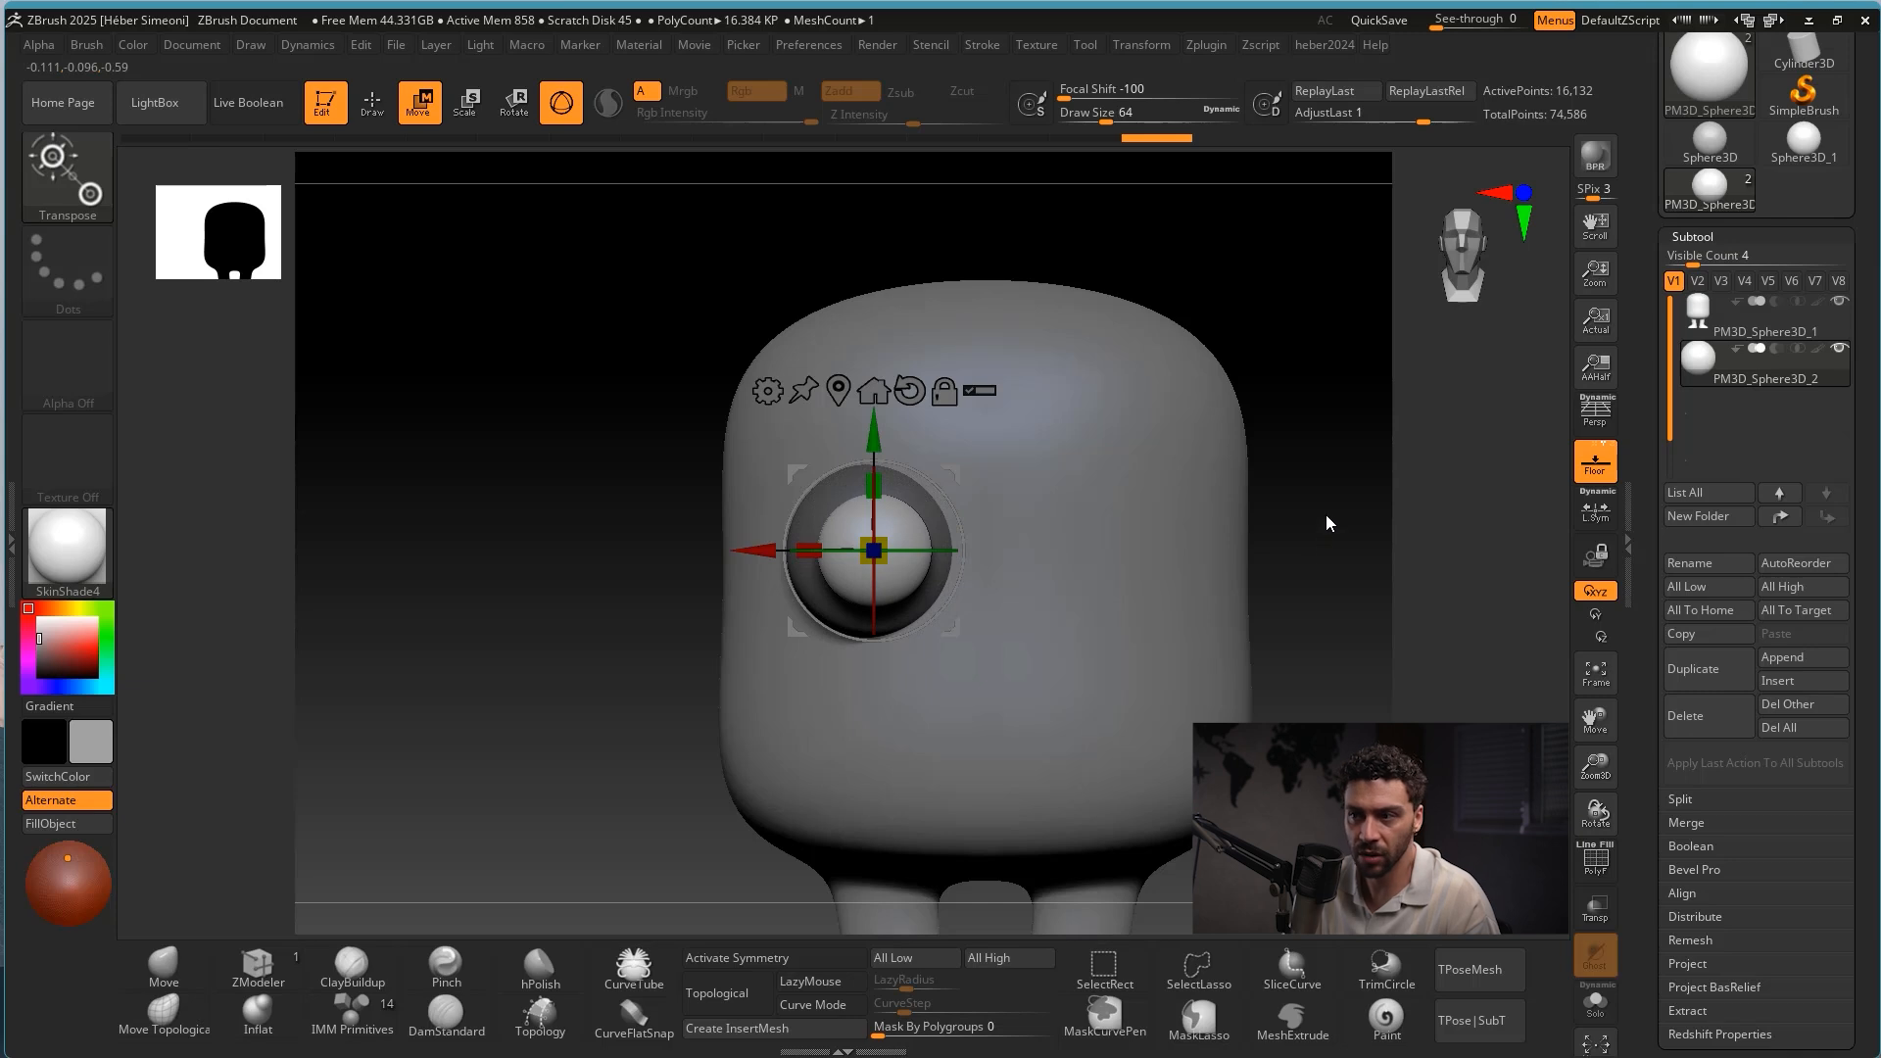
drag(1326, 517, 1082, 635)
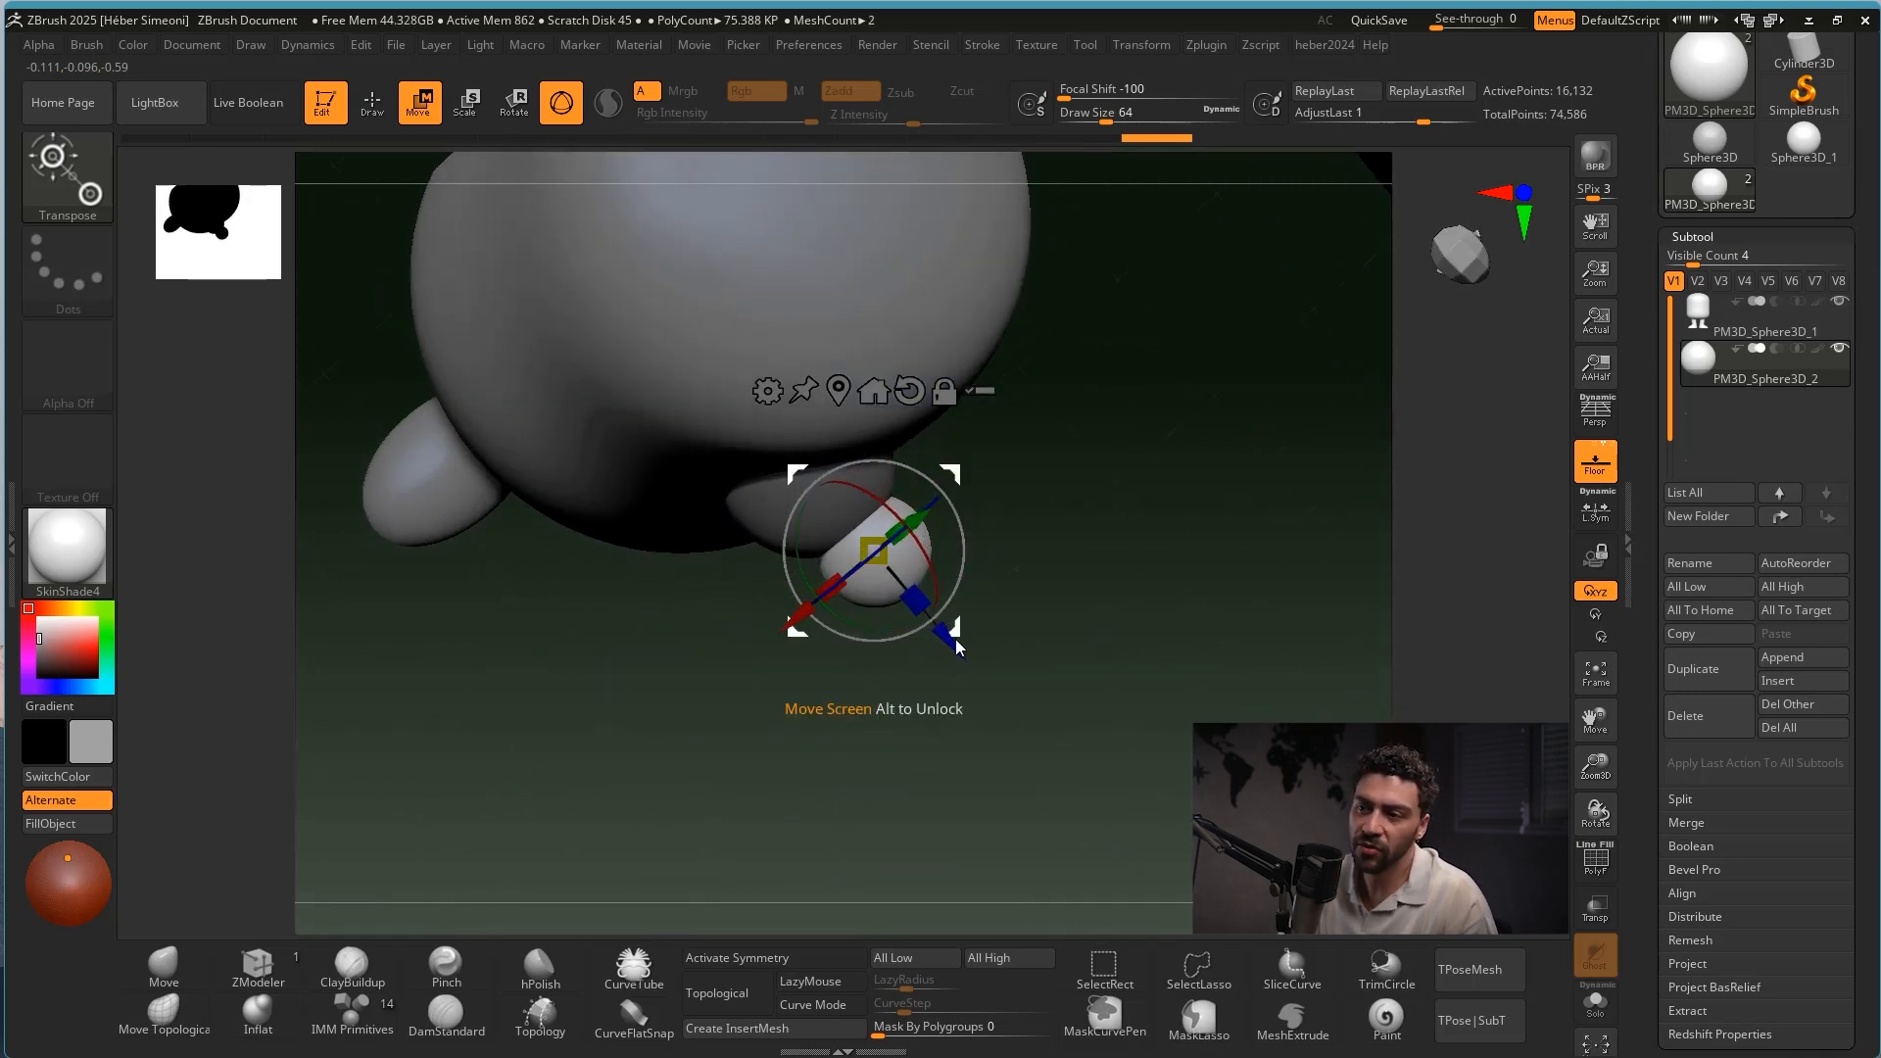
drag(954, 645, 920, 606)
key(q)
mouse_move(1090, 587)
mouse_down()
mouse_move(1166, 627)
mouse_move(1240, 517)
mouse_up()
drag(1325, 431, 1260, 516)
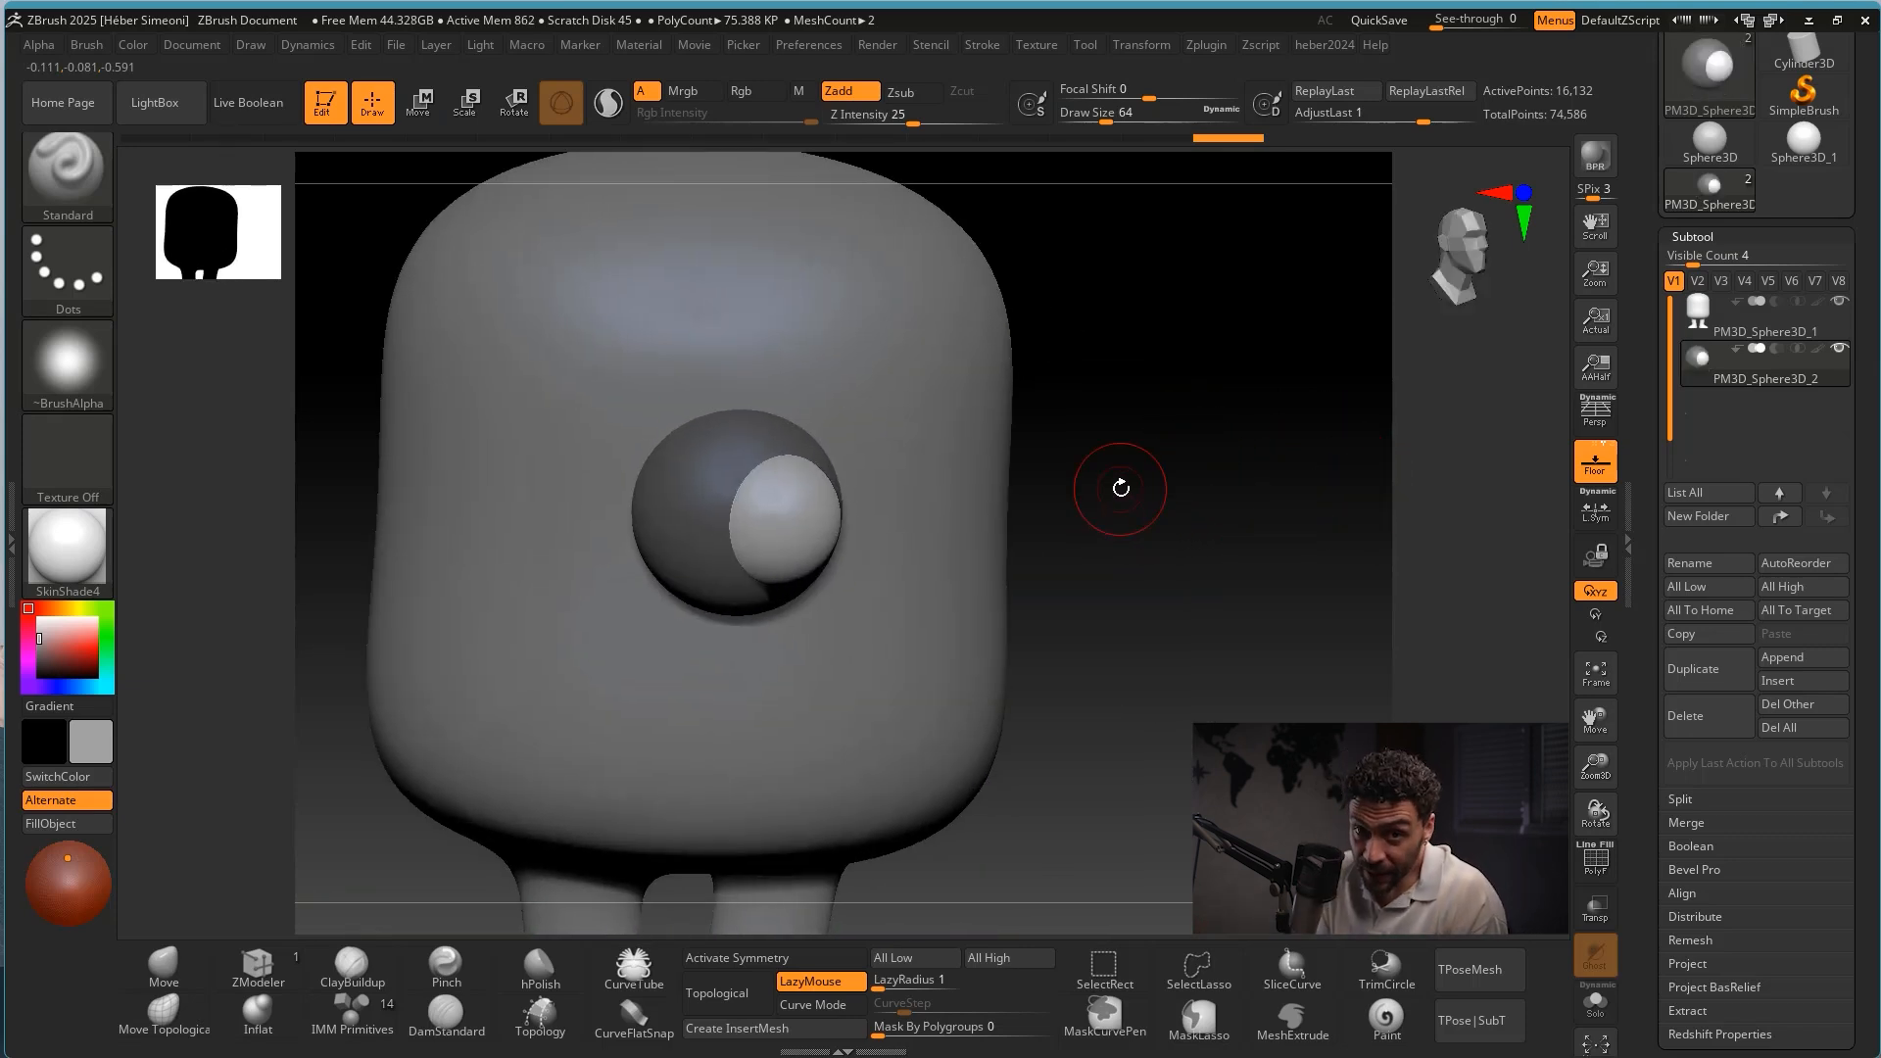
Switch the active subtool to the body and back to the eye.
key(ctrl+shift)
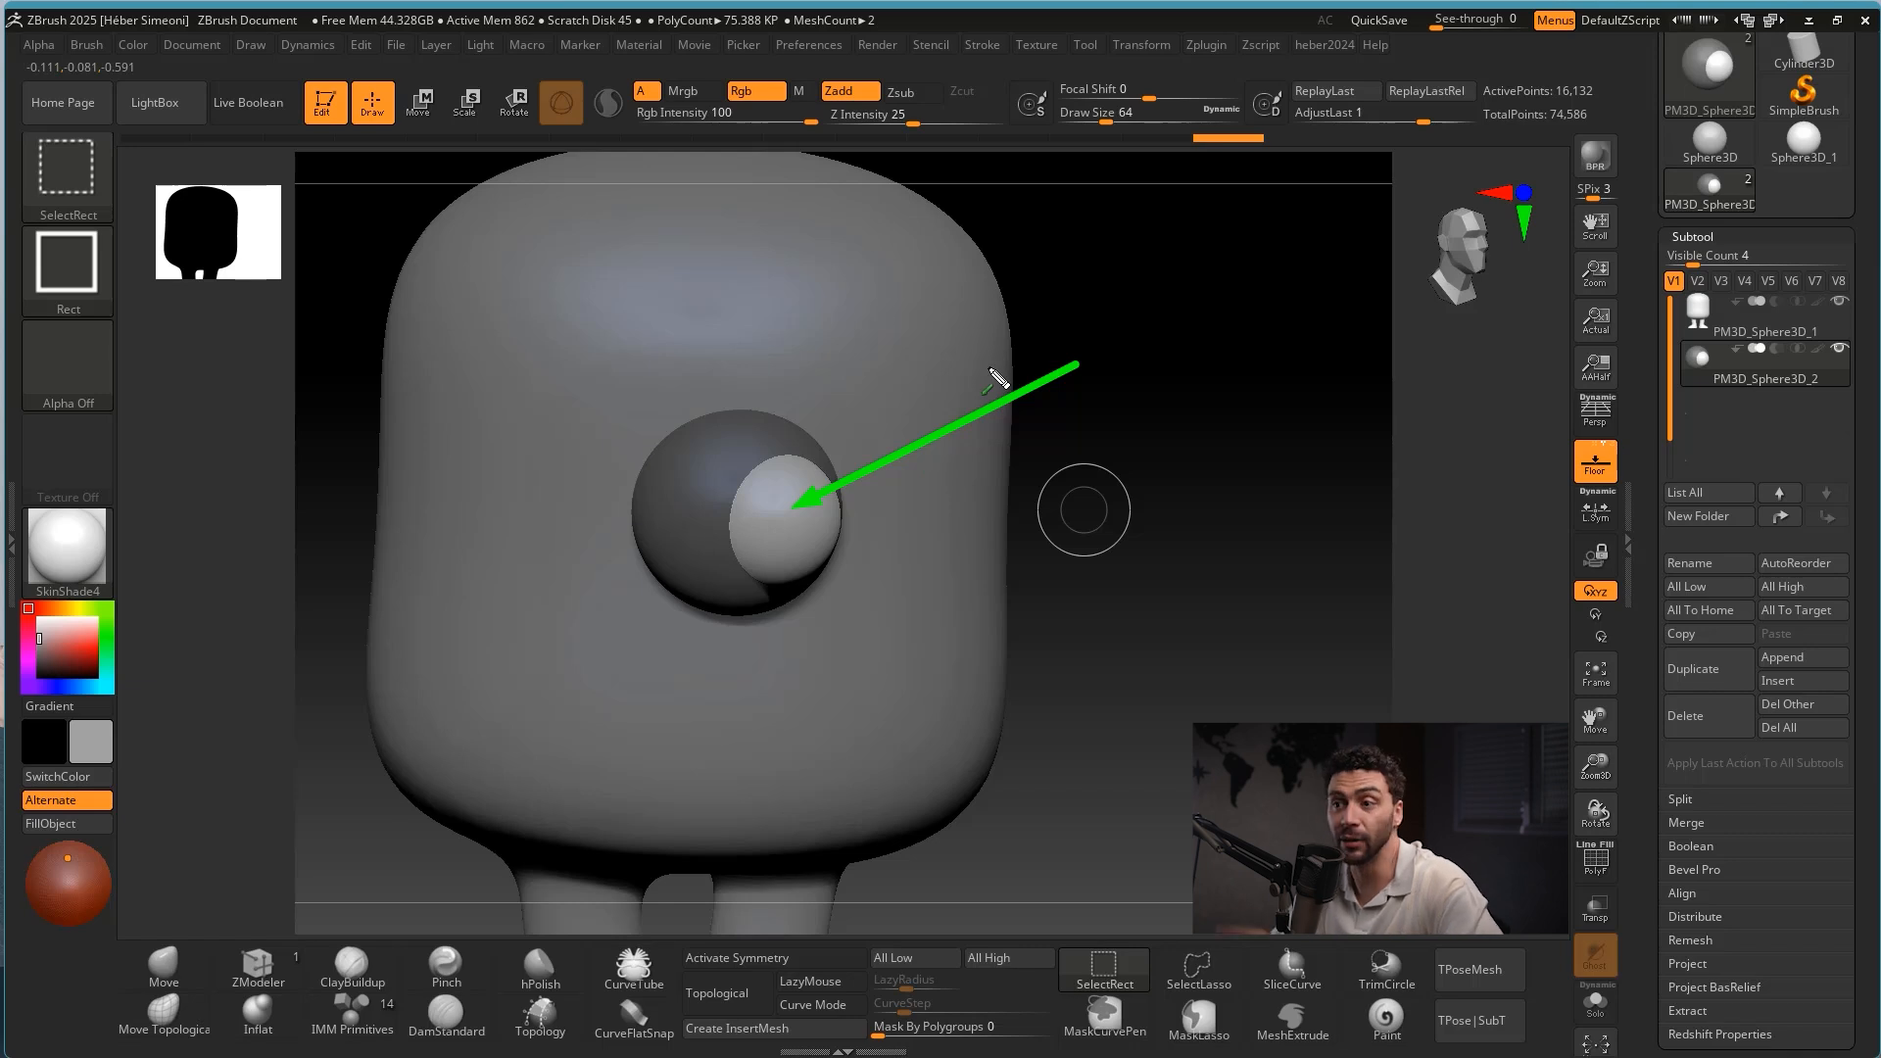
key(Escape)
mouse_move(1176, 483)
mouse_down()
mouse_move(1196, 479)
mouse_move(1068, 493)
mouse_up()
alt+click(1160, 491)
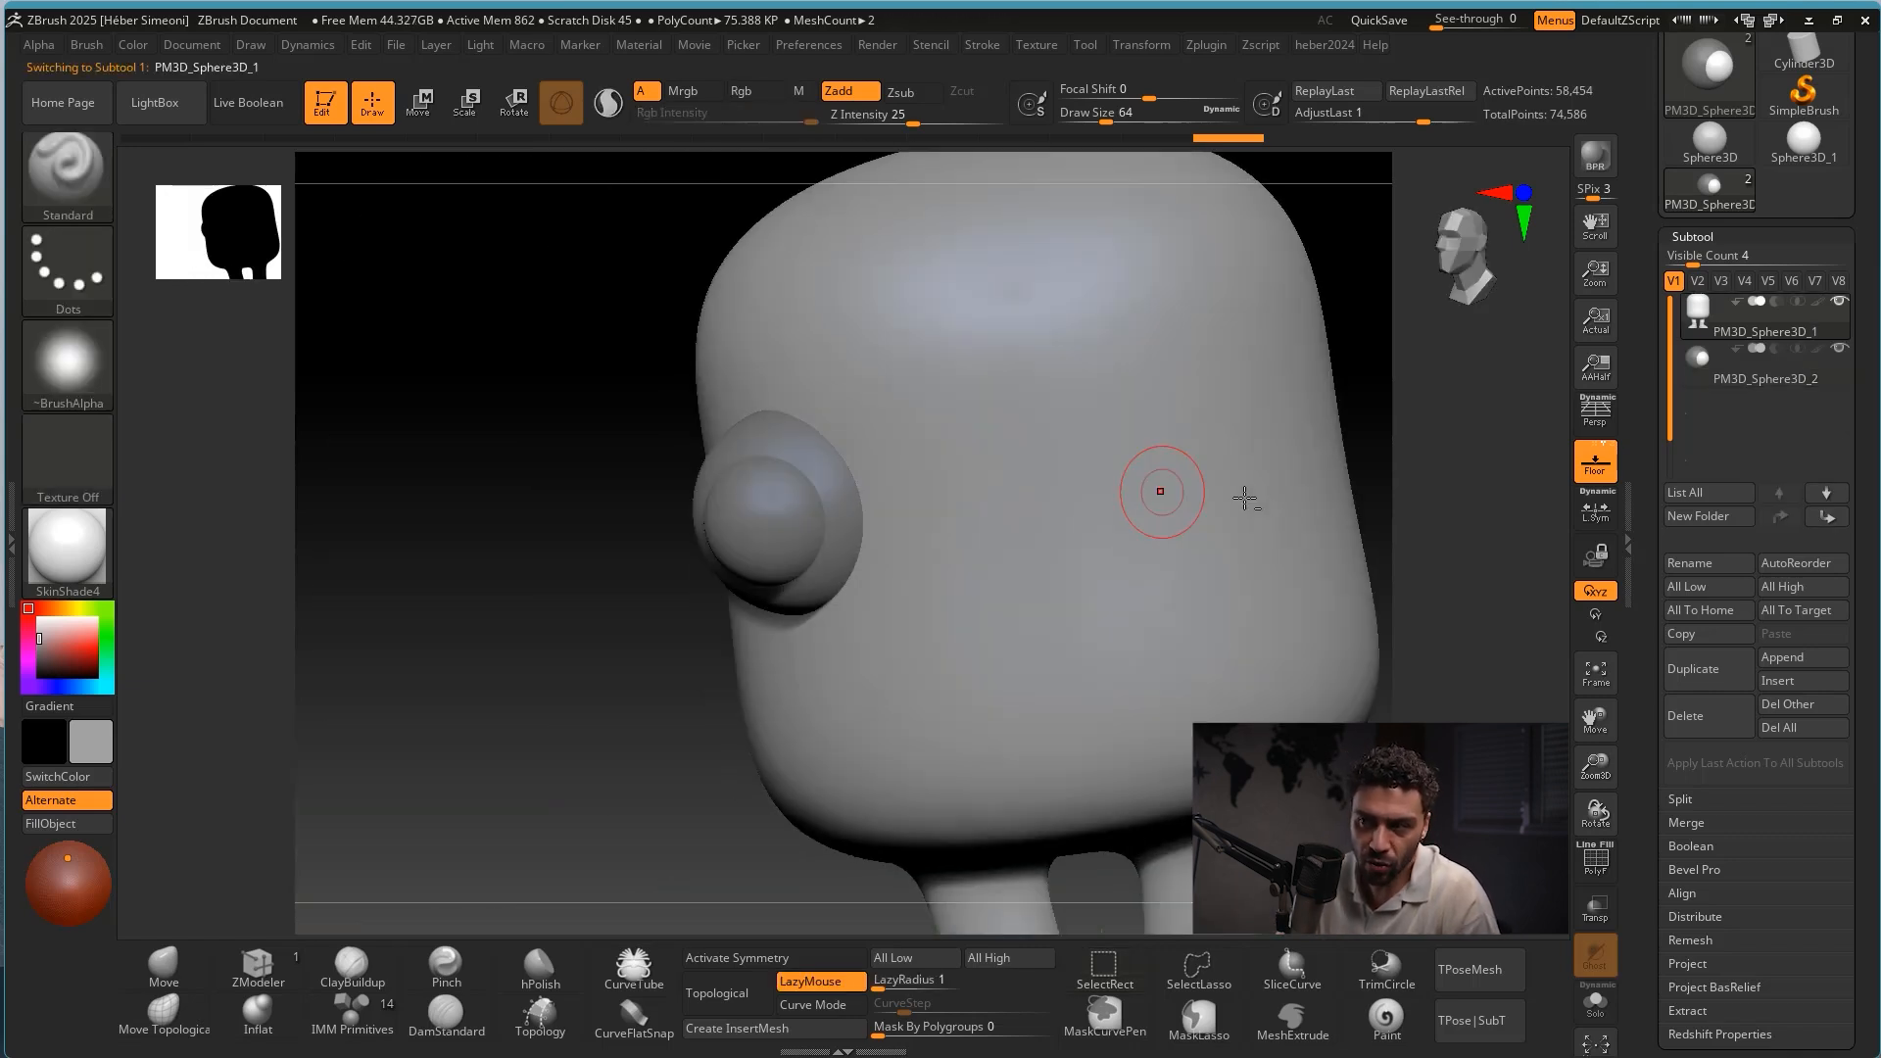
drag(1401, 437, 1470, 449)
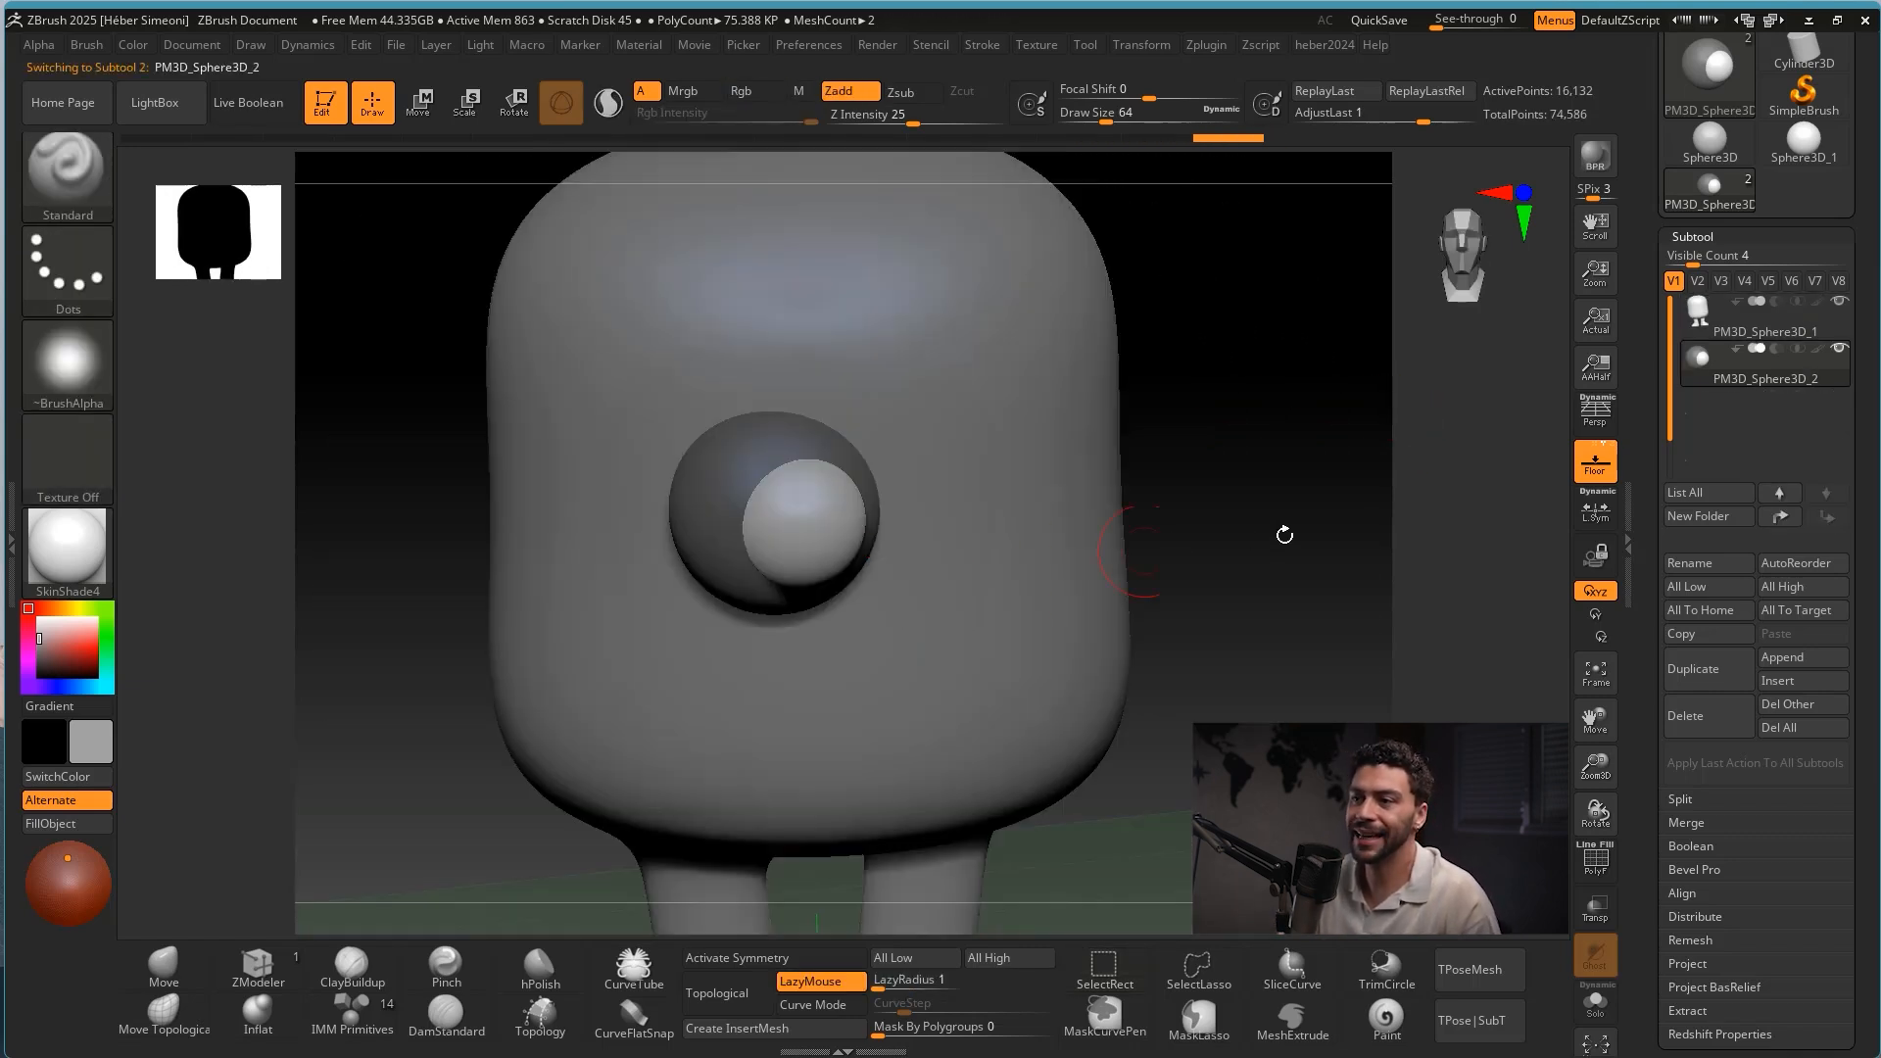
Clear the mask and flatten the eye together with its pupil along Z, viewed from above.
alt+drag(1285, 533, 1173, 647)
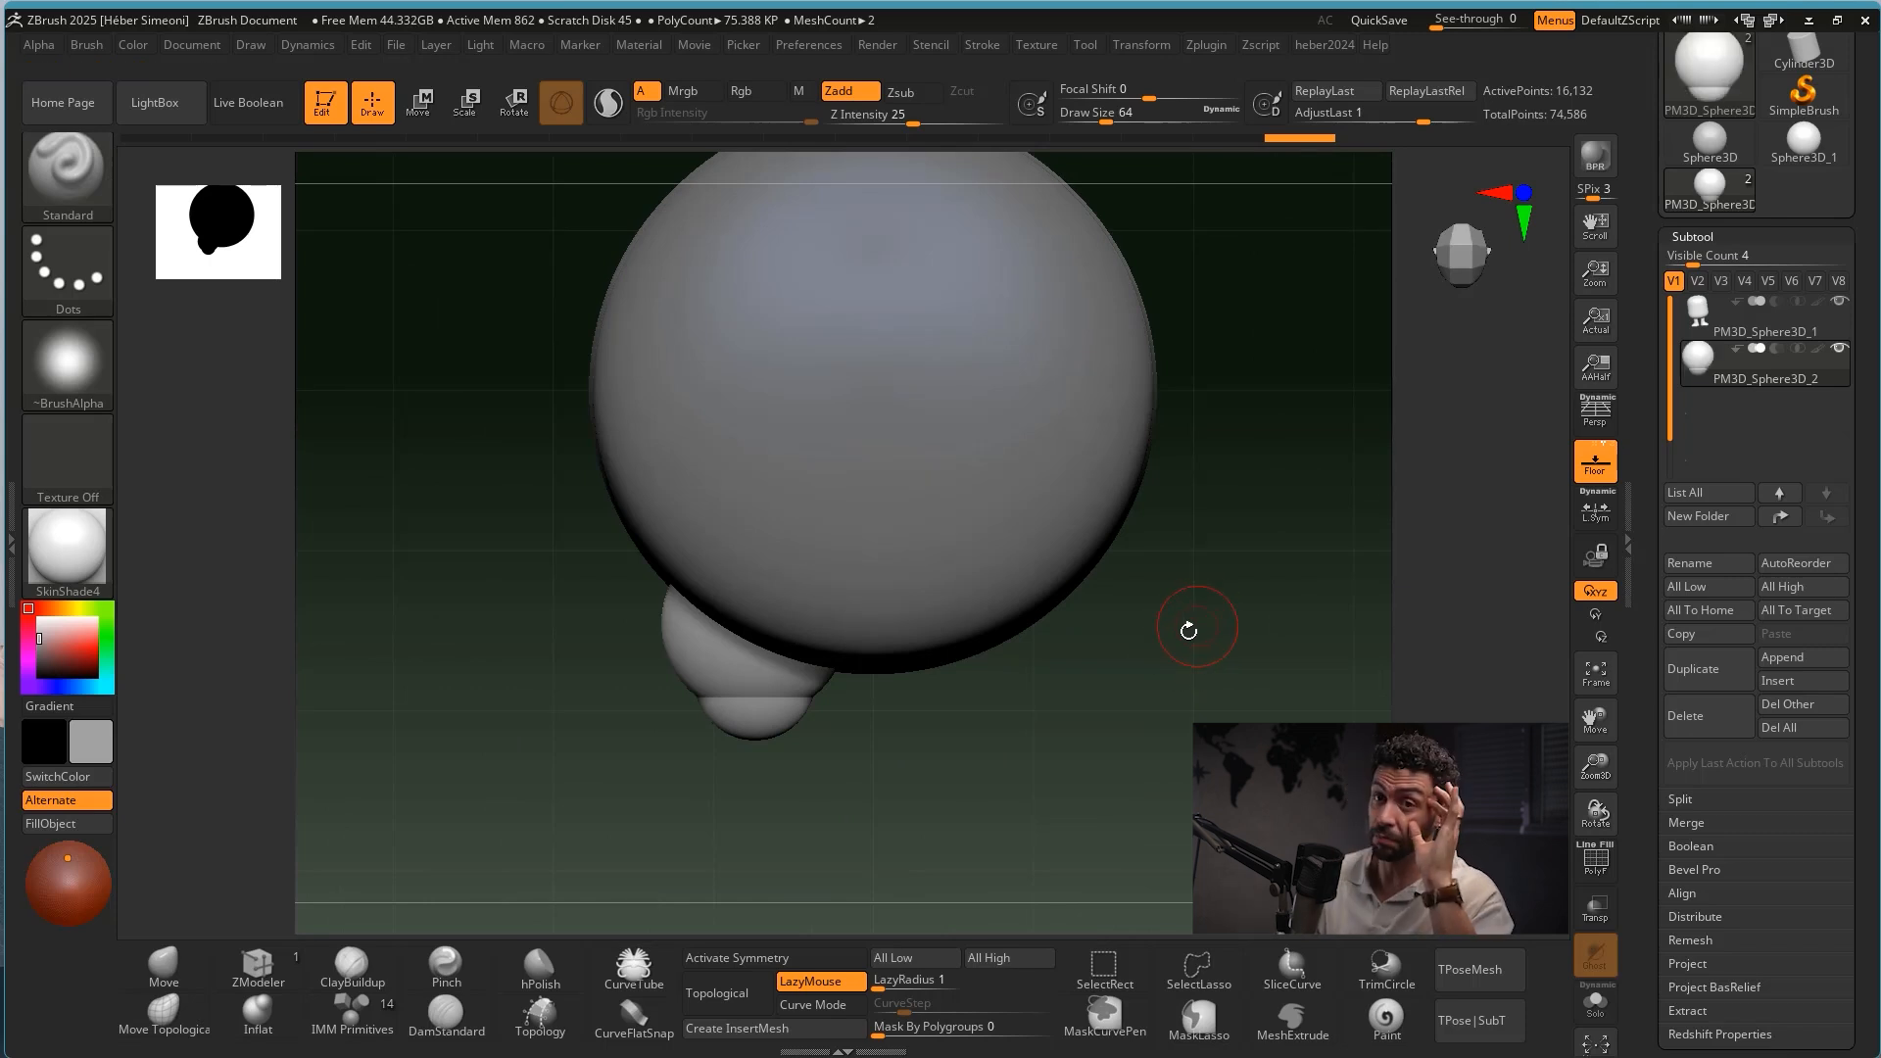
drag(1014, 644, 1017, 605)
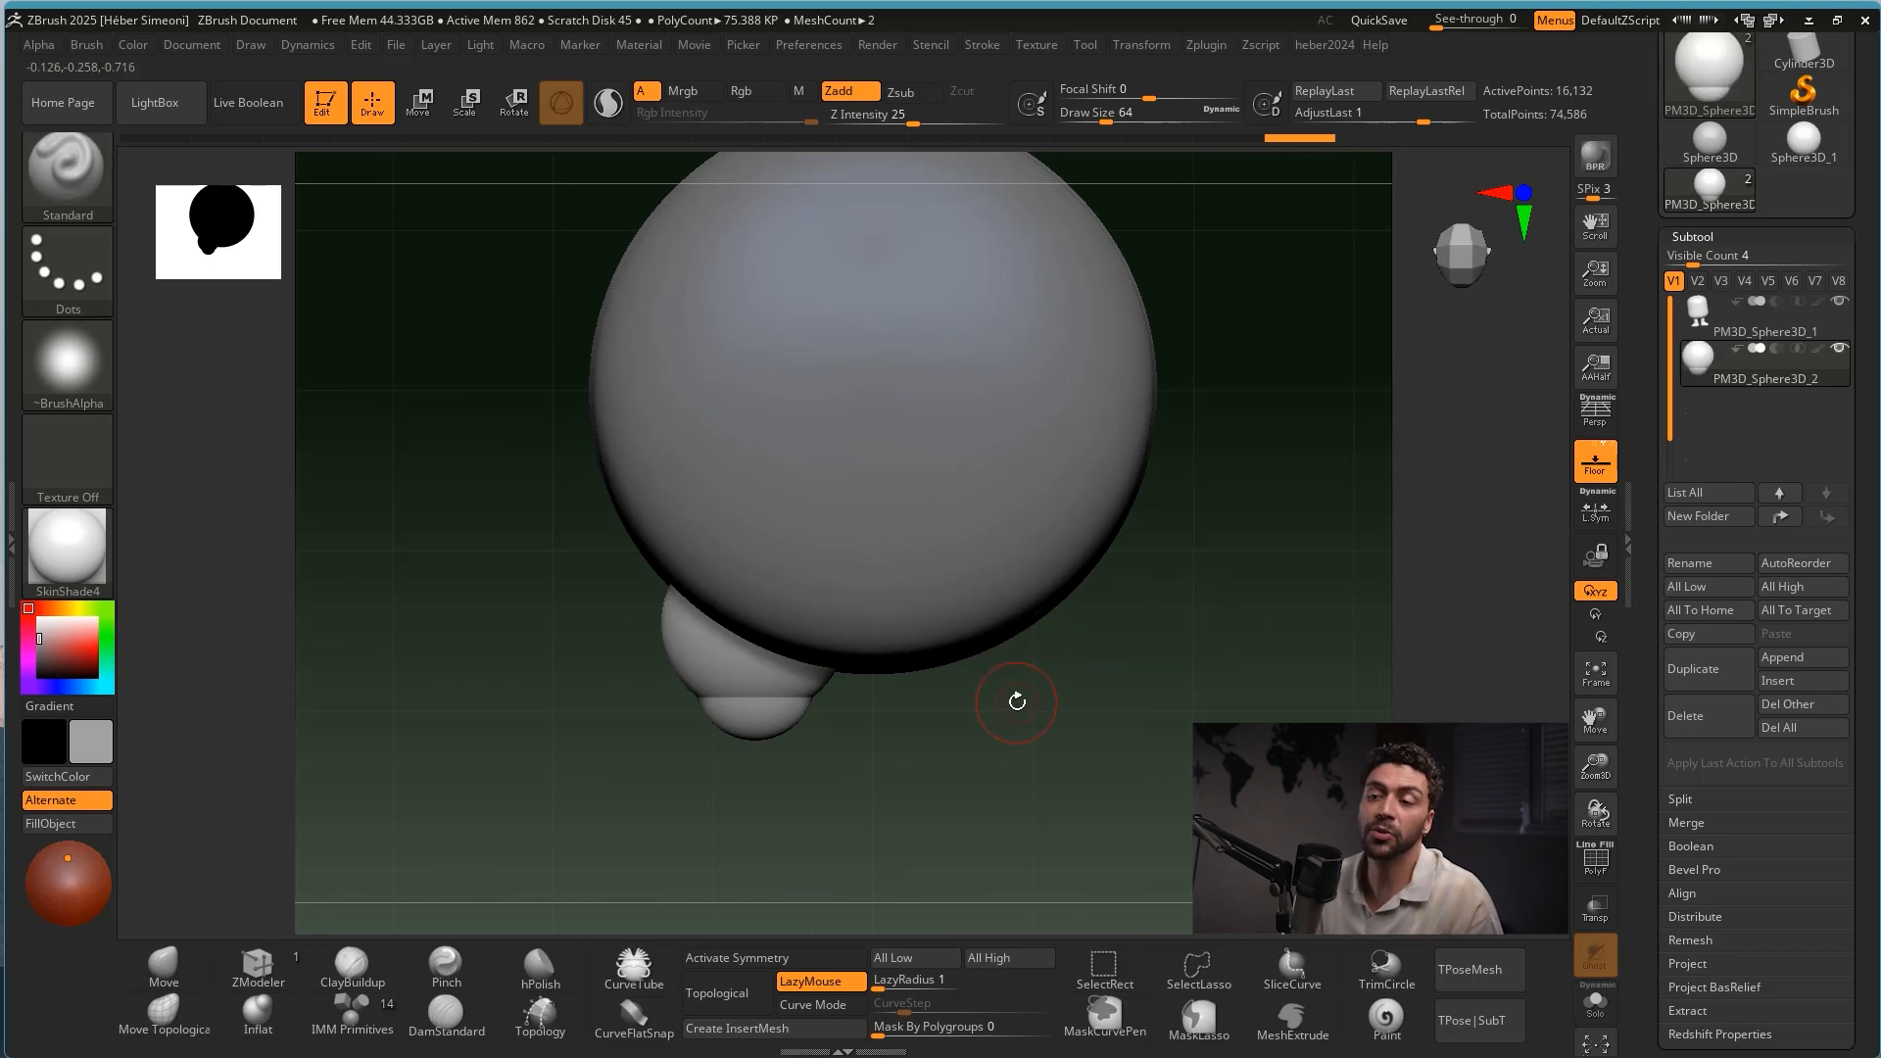
key(w)
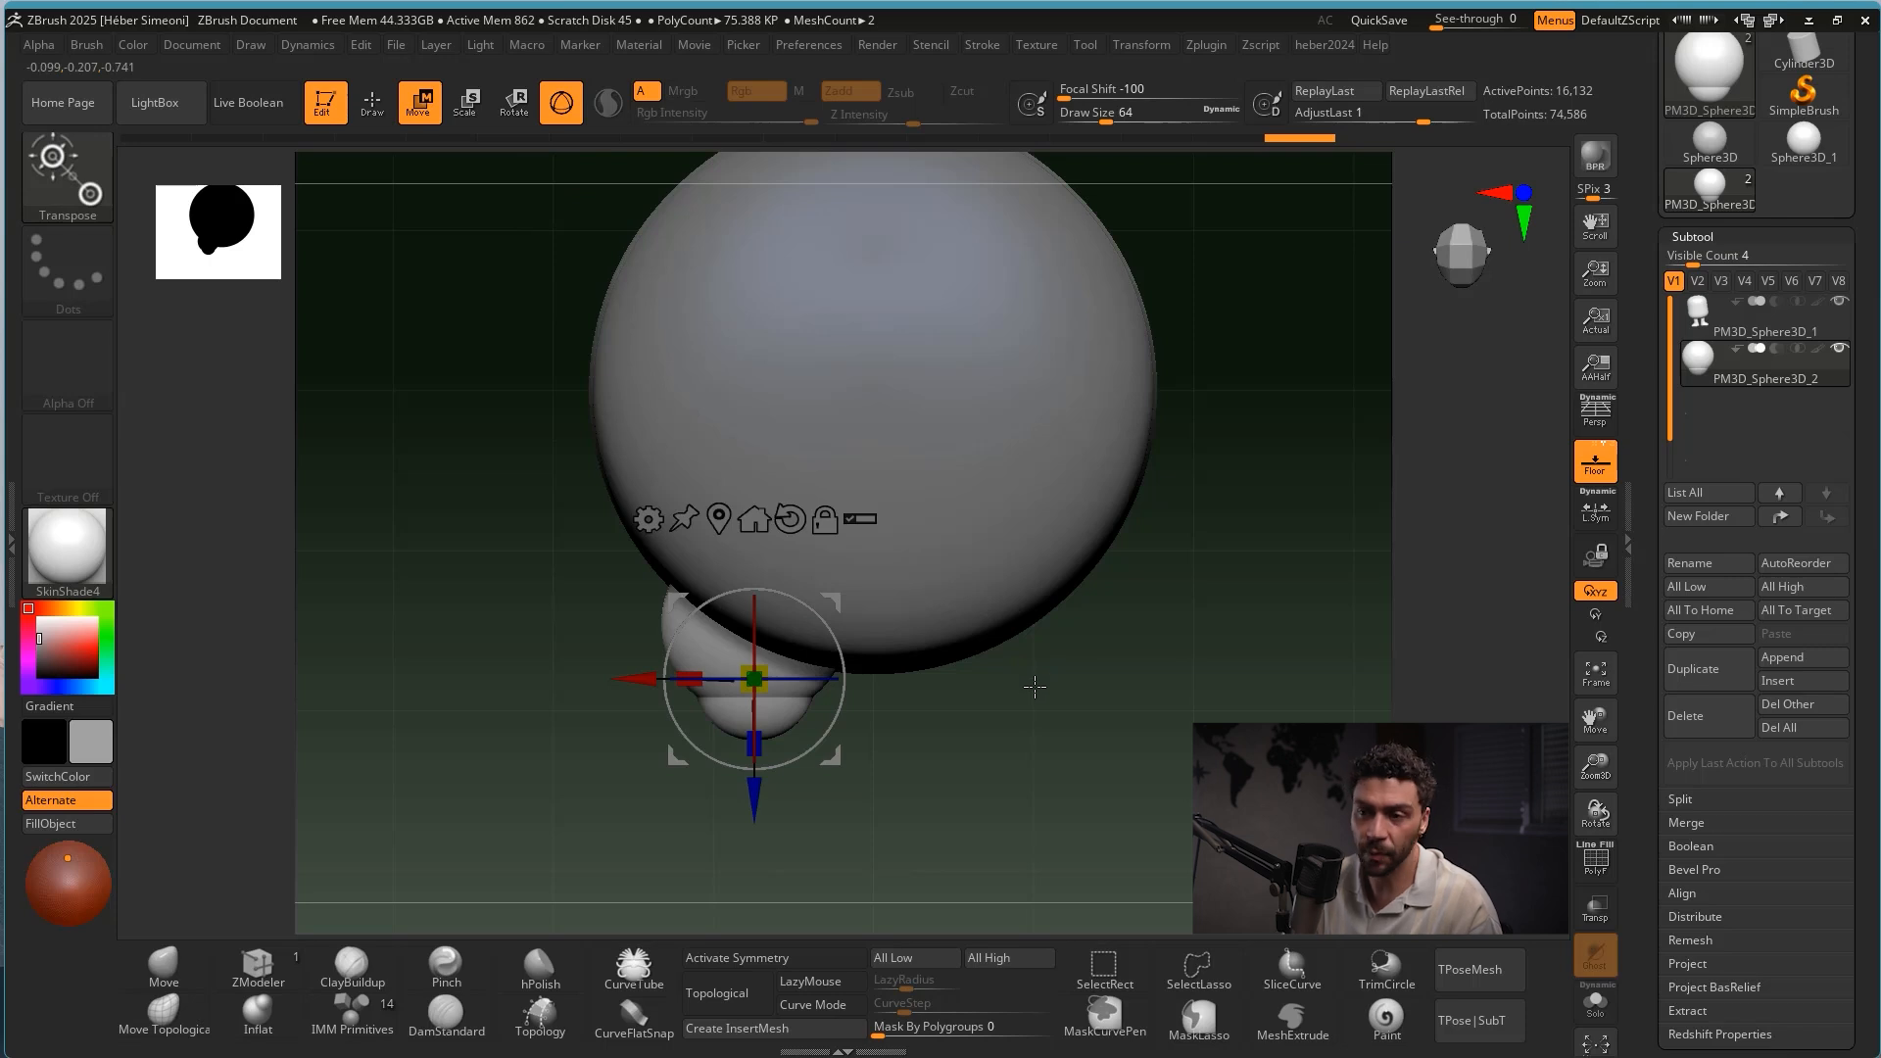
alt+drag(964, 711, 1090, 689)
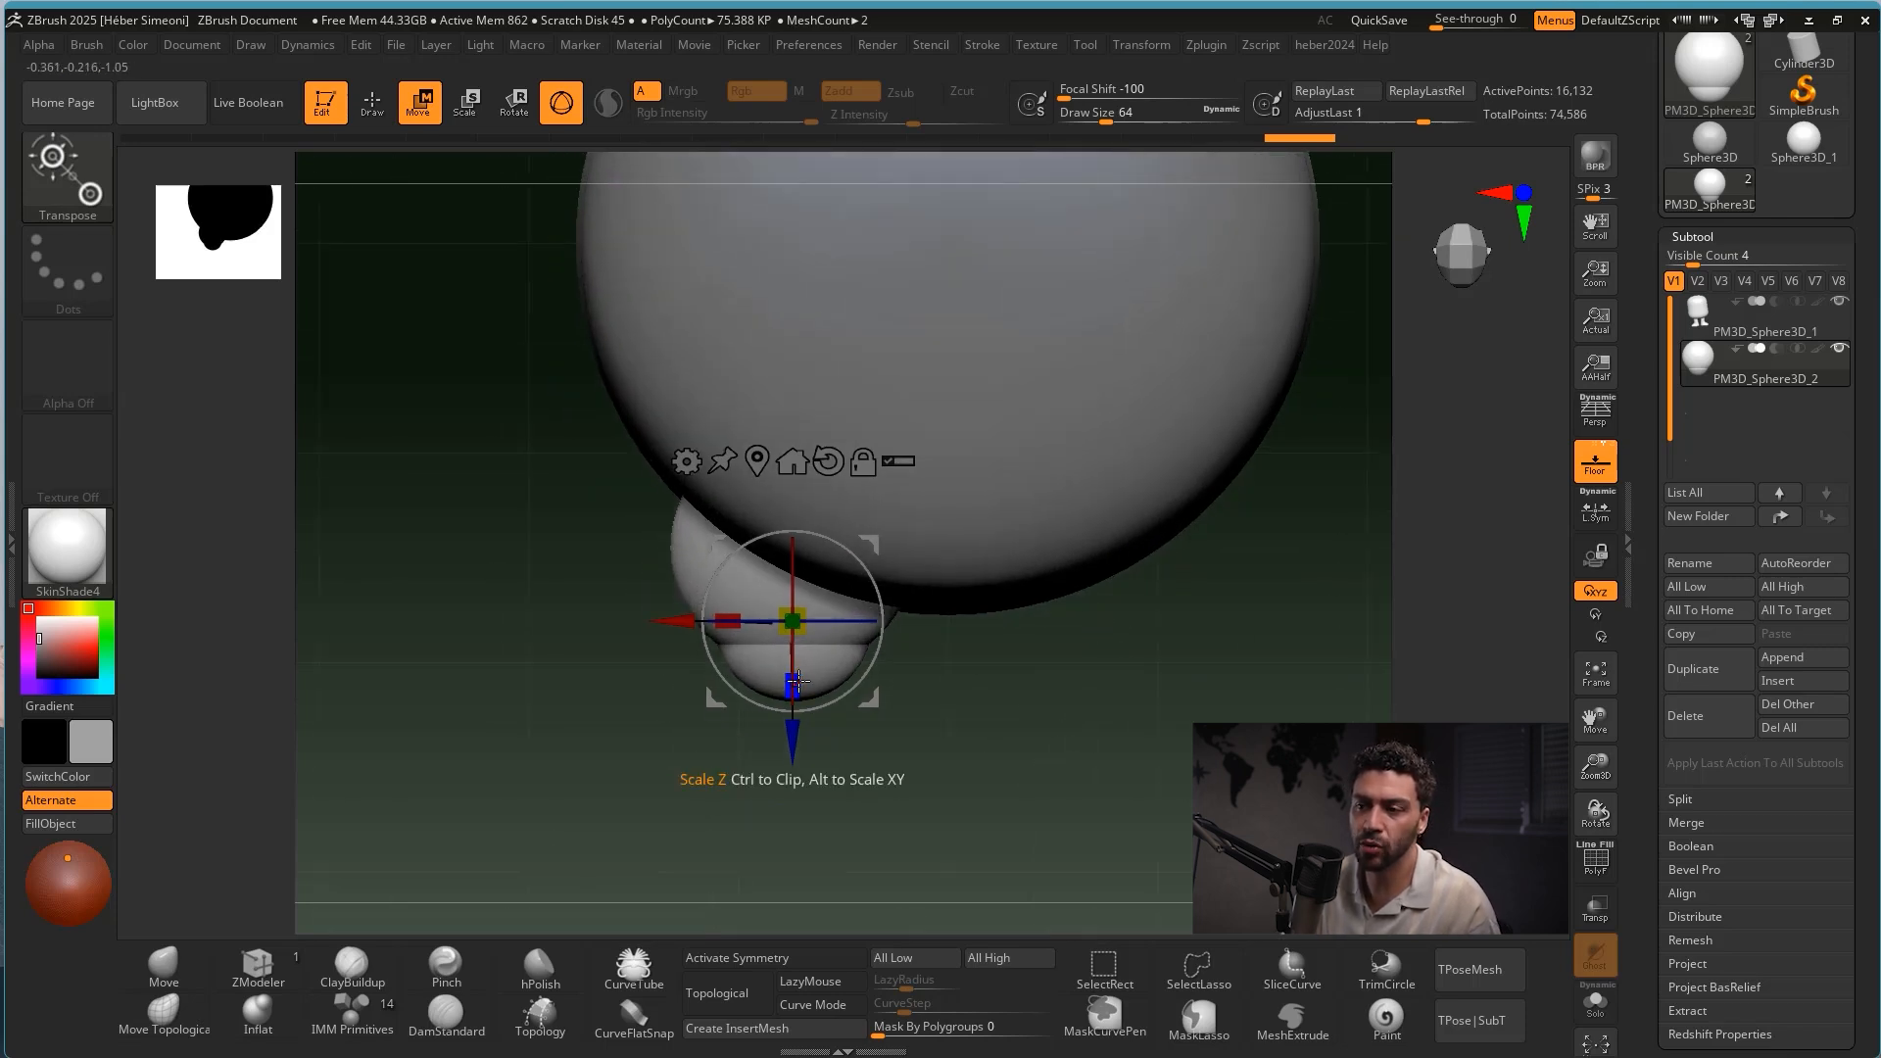
drag(799, 679, 795, 662)
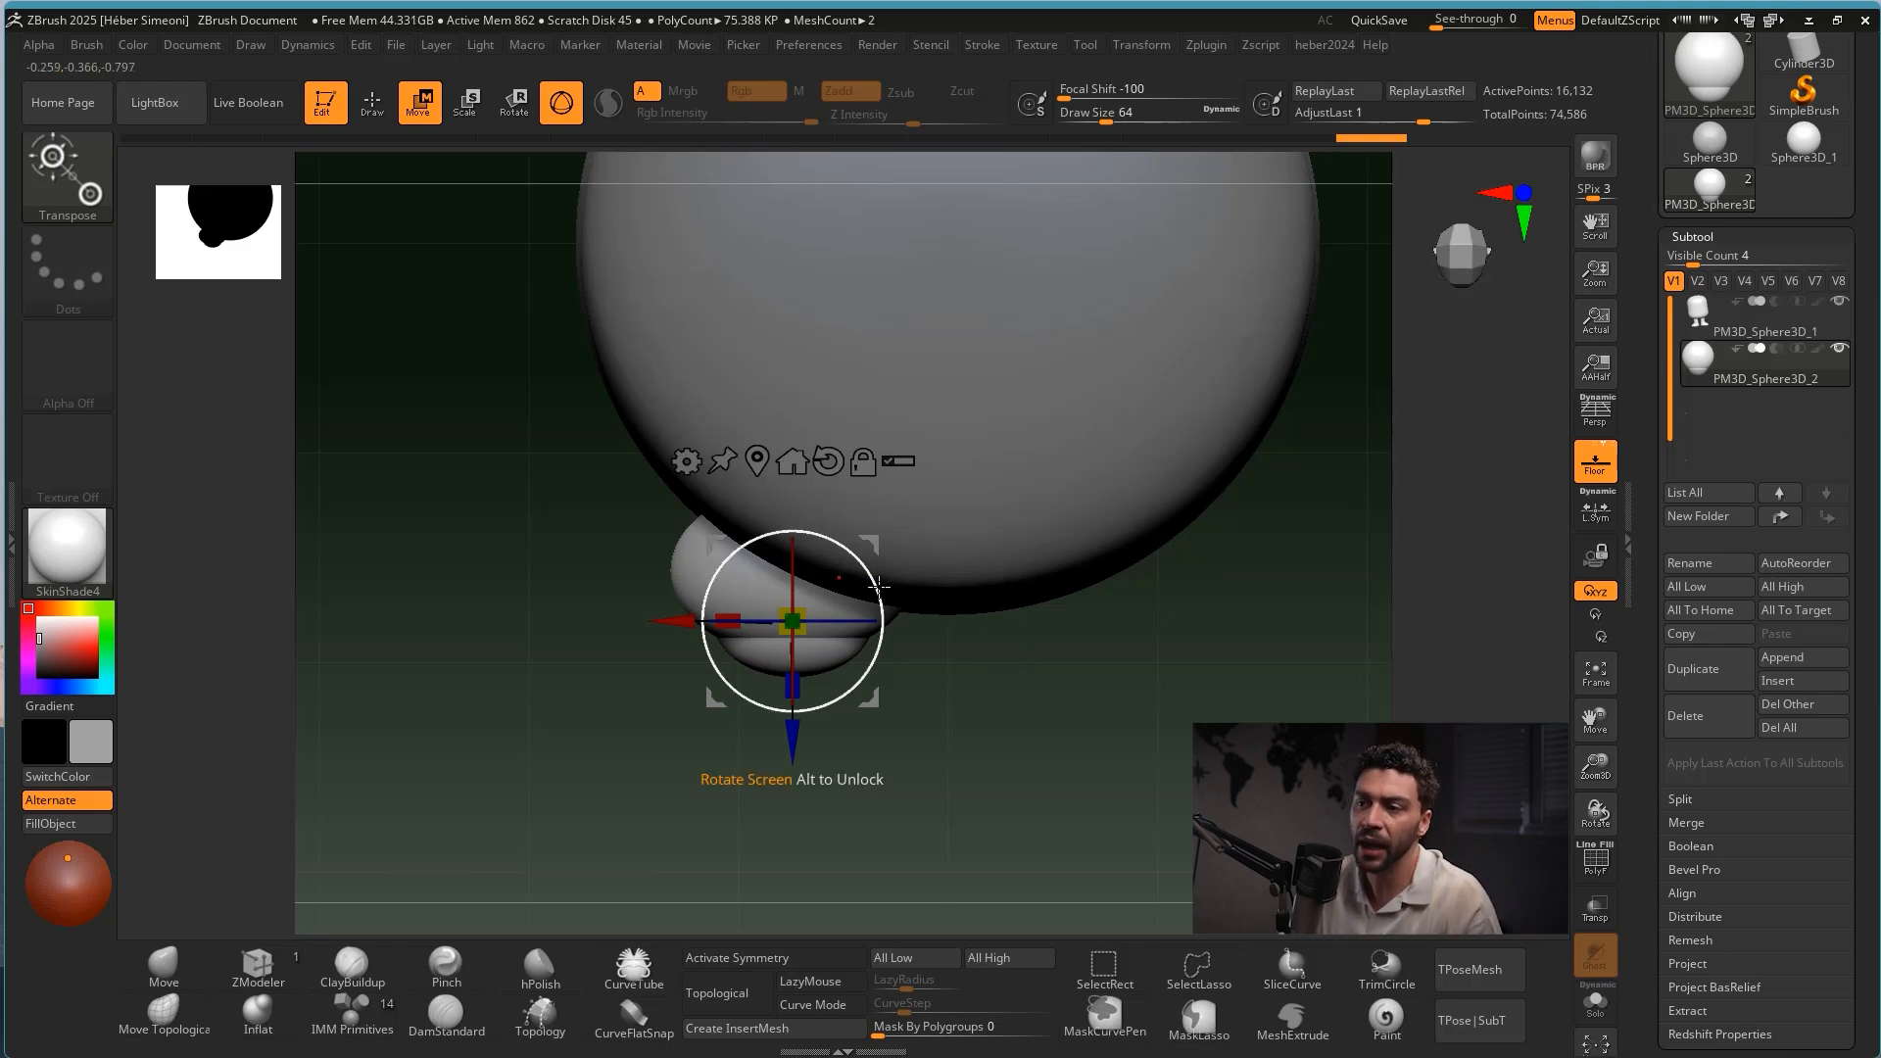
Rotate the flattened eye to follow the body's curvature and push it slightly inward along its own Z axis.
drag(878, 583, 890, 615)
drag(757, 725, 760, 715)
mouse_move(1048, 691)
mouse_down()
mouse_move(1058, 633)
mouse_move(1150, 580)
mouse_up()
key(q)
mouse_move(1347, 506)
alt+mouse_down()
mouse_move(1251, 509)
mouse_move(1147, 475)
mouse_move(1161, 433)
alt+mouse_up()
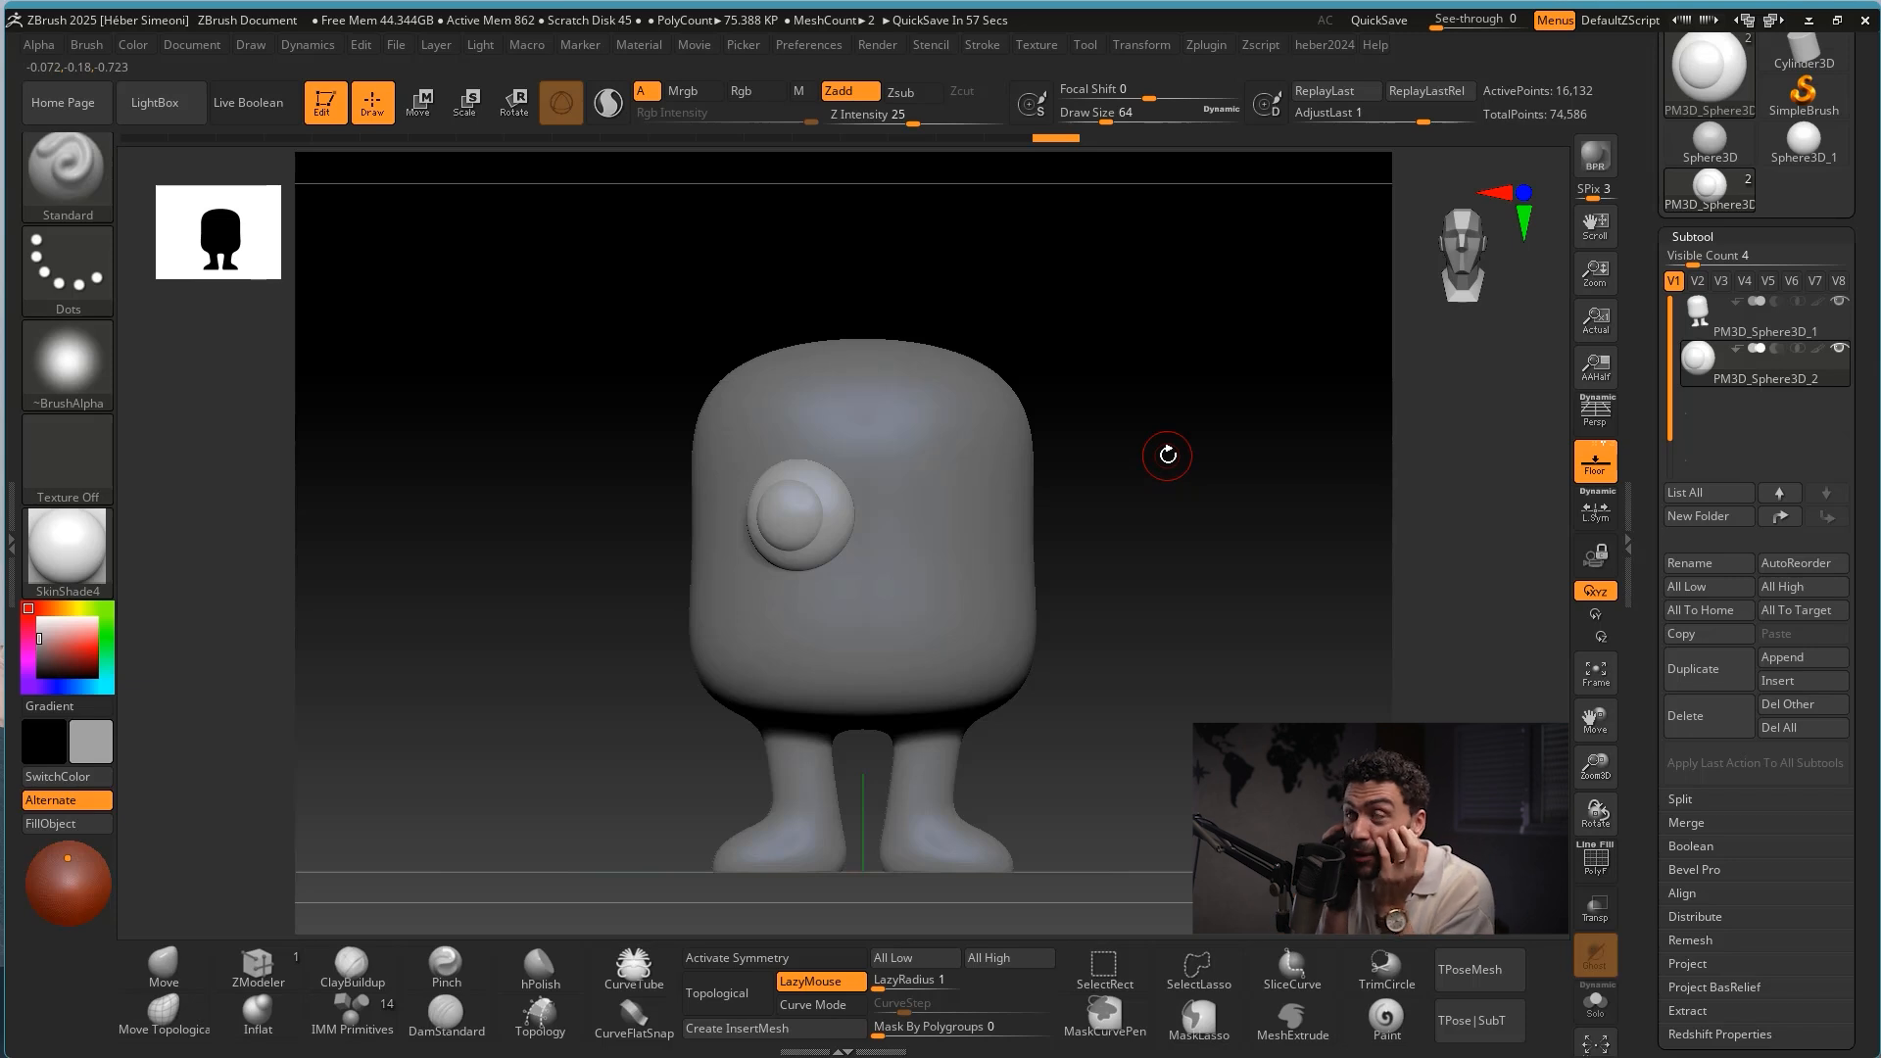
Apply Mirror And Weld to the eye subtool to create the matching eye on the other side of the body.
ctrl+right_drag(1179, 521, 1179, 500)
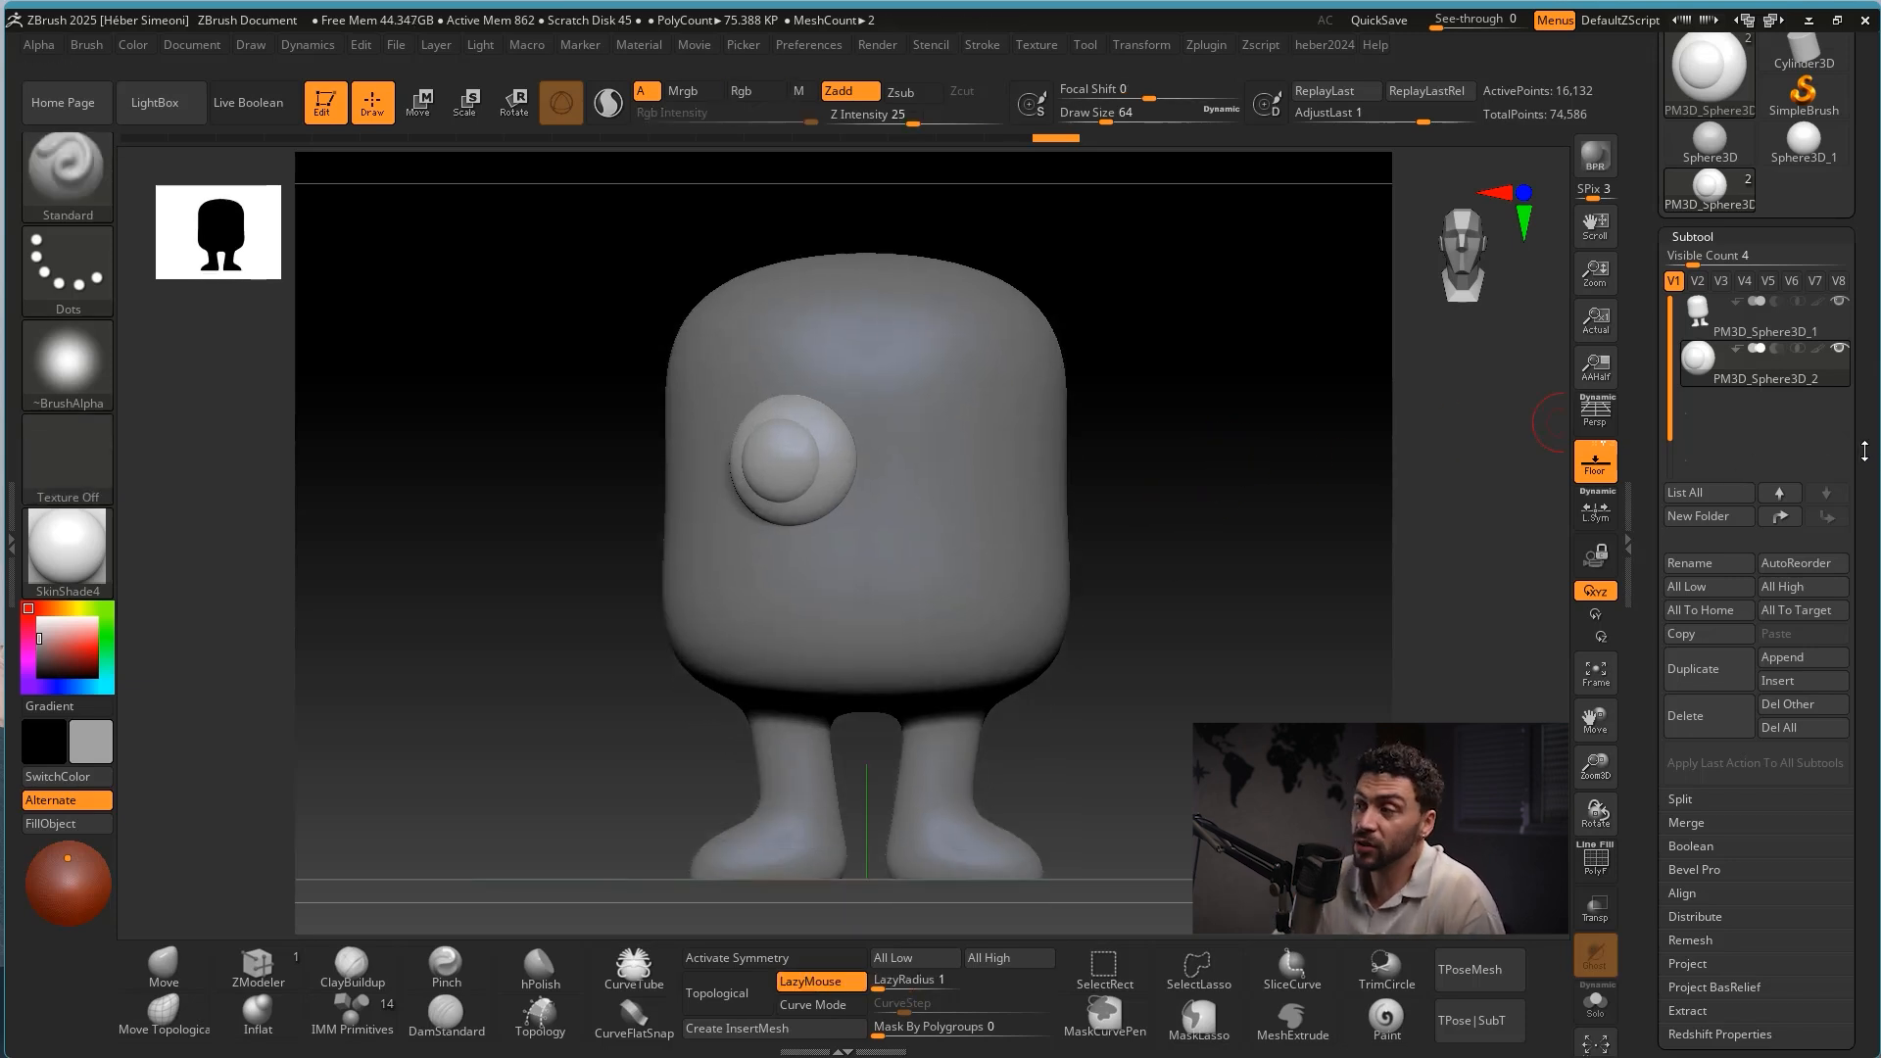
scroll(1864, 452, down, 5)
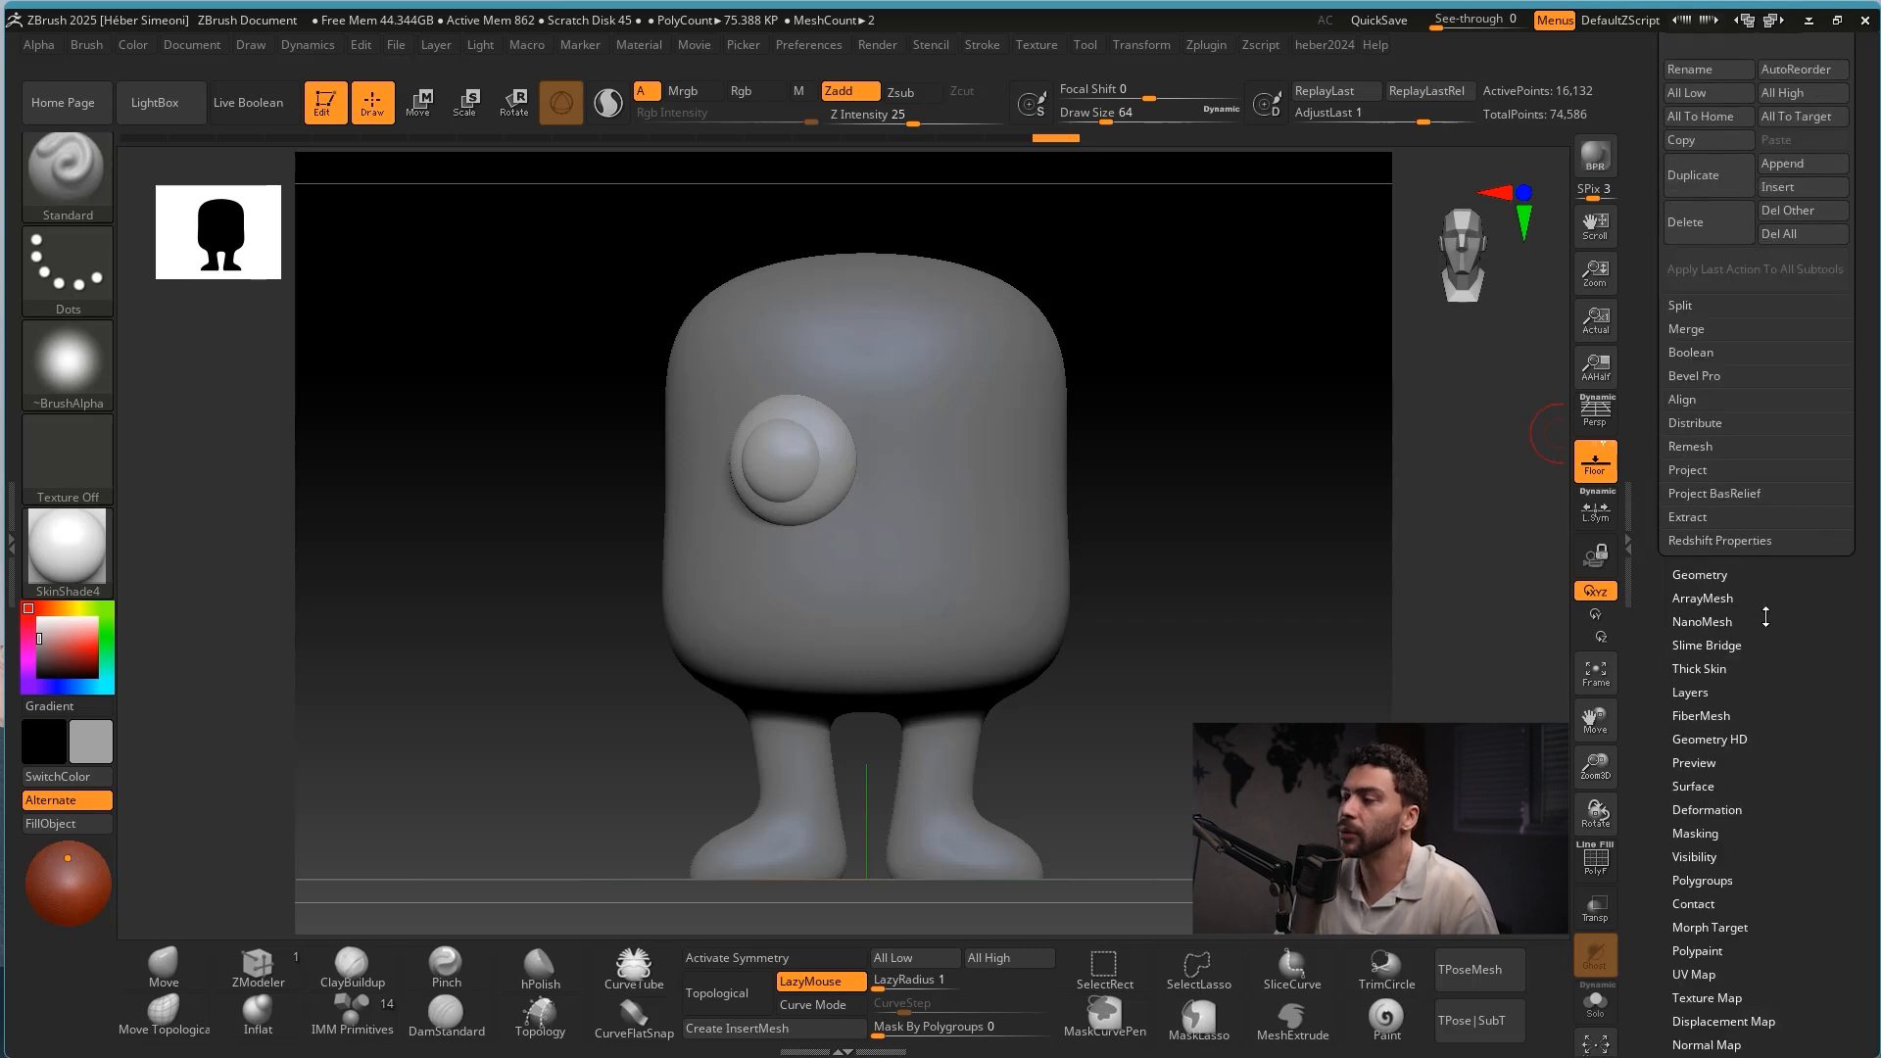
click(1700, 574)
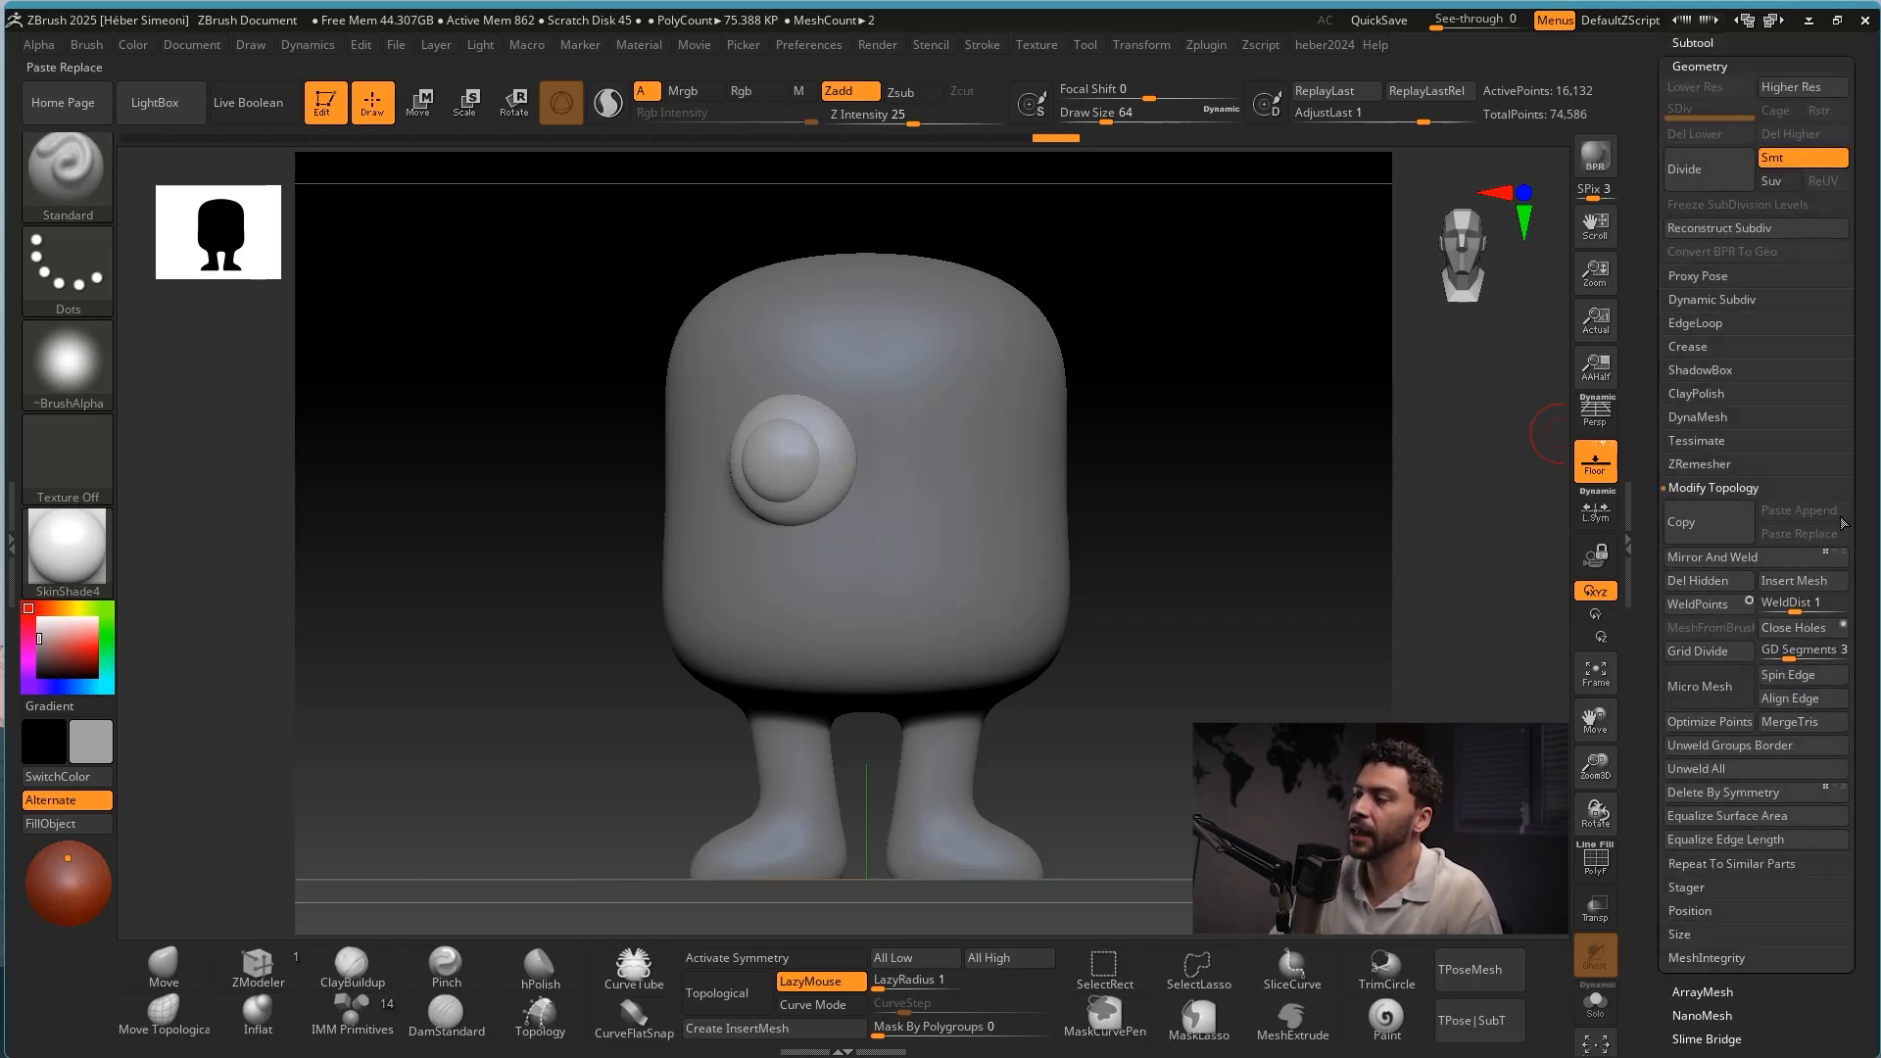
drag(1857, 523, 1858, 464)
ctrl+shift+drag(1783, 361, 1713, 425)
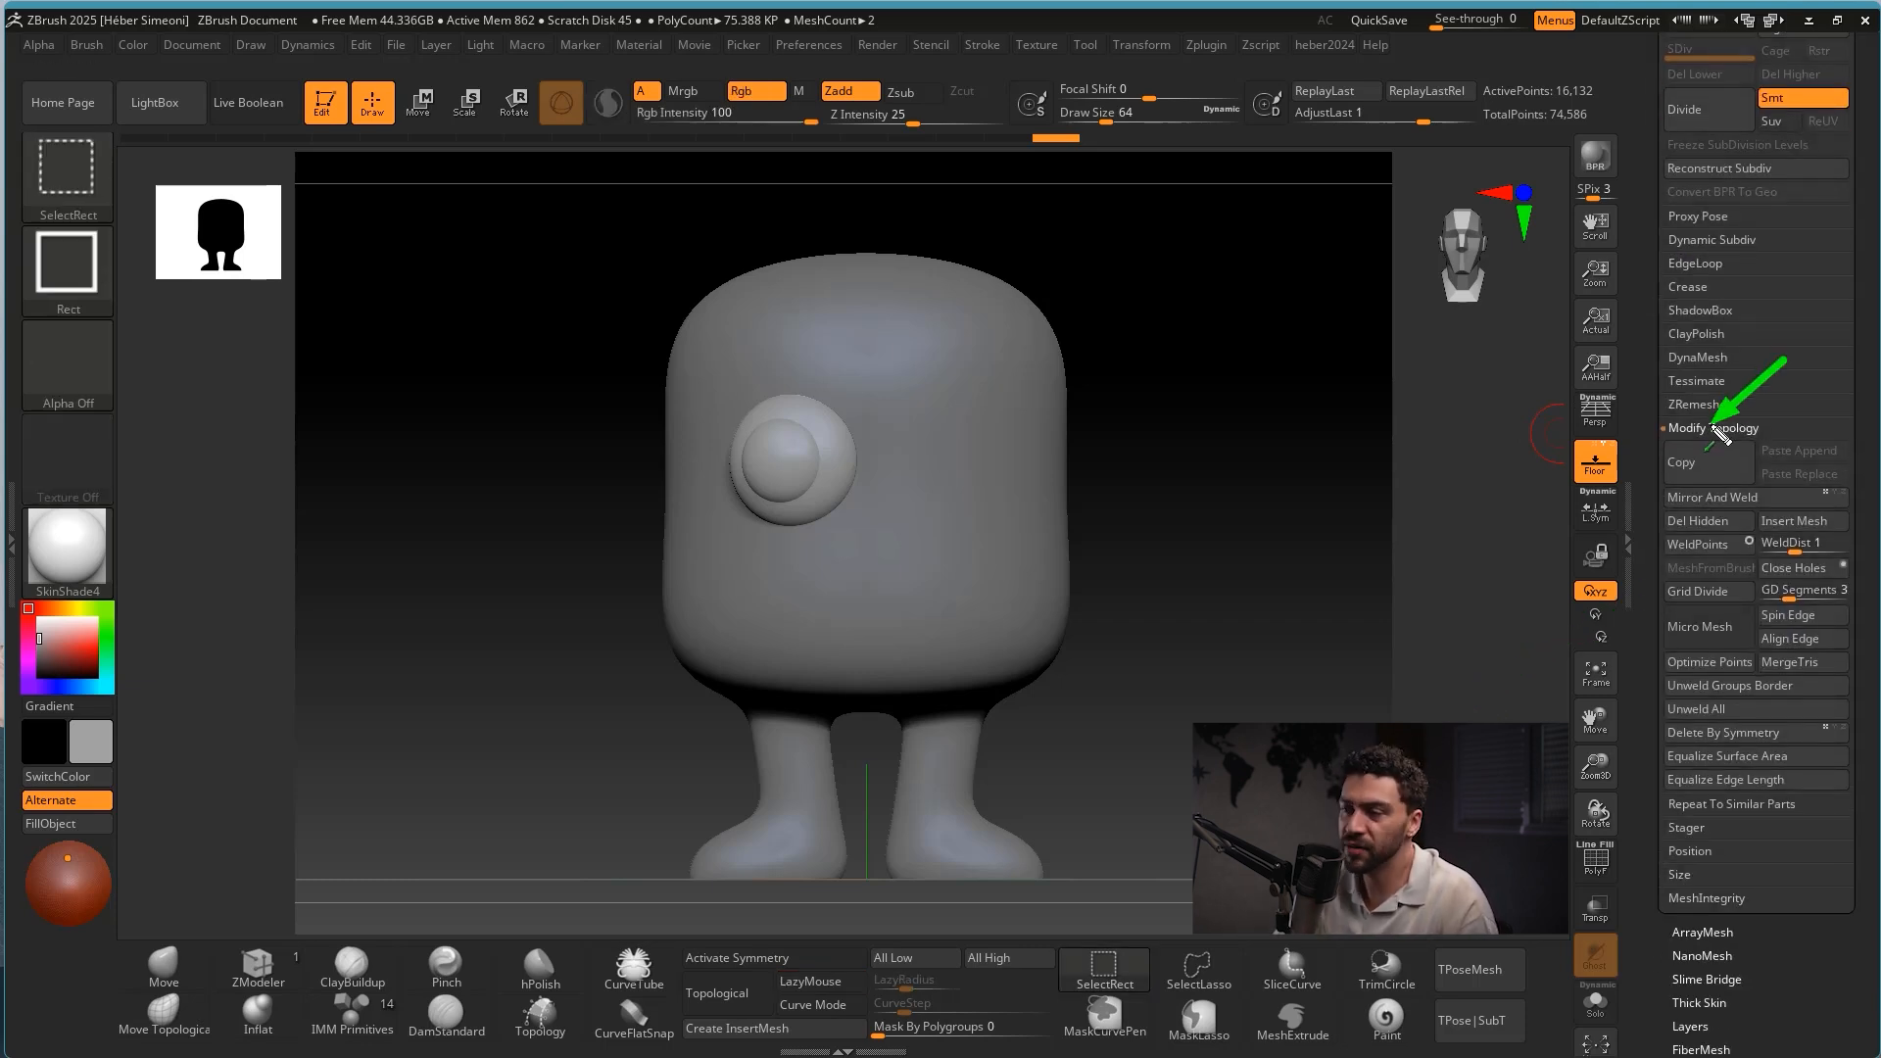
click(1715, 497)
drag(1237, 550, 1156, 509)
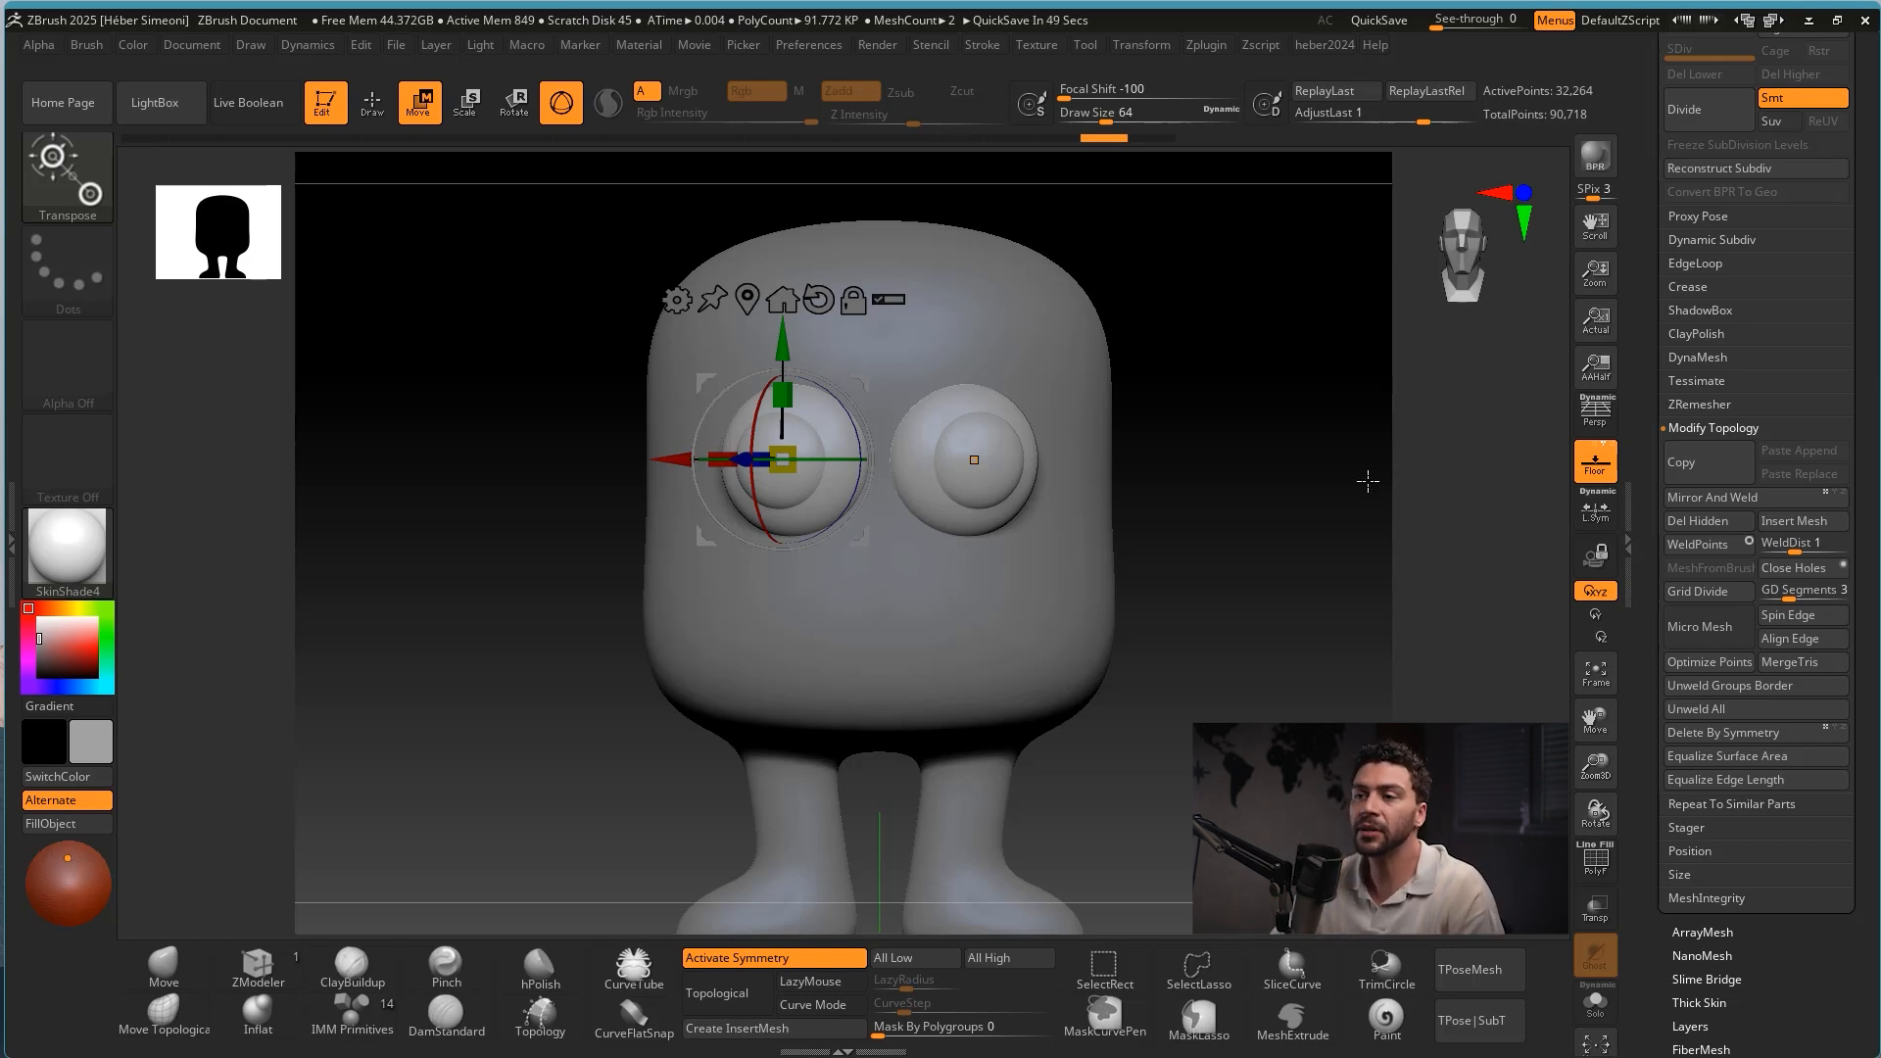
Try moving the eyes along X with symmetry turned off, and undo the move.
click(374, 105)
click(424, 106)
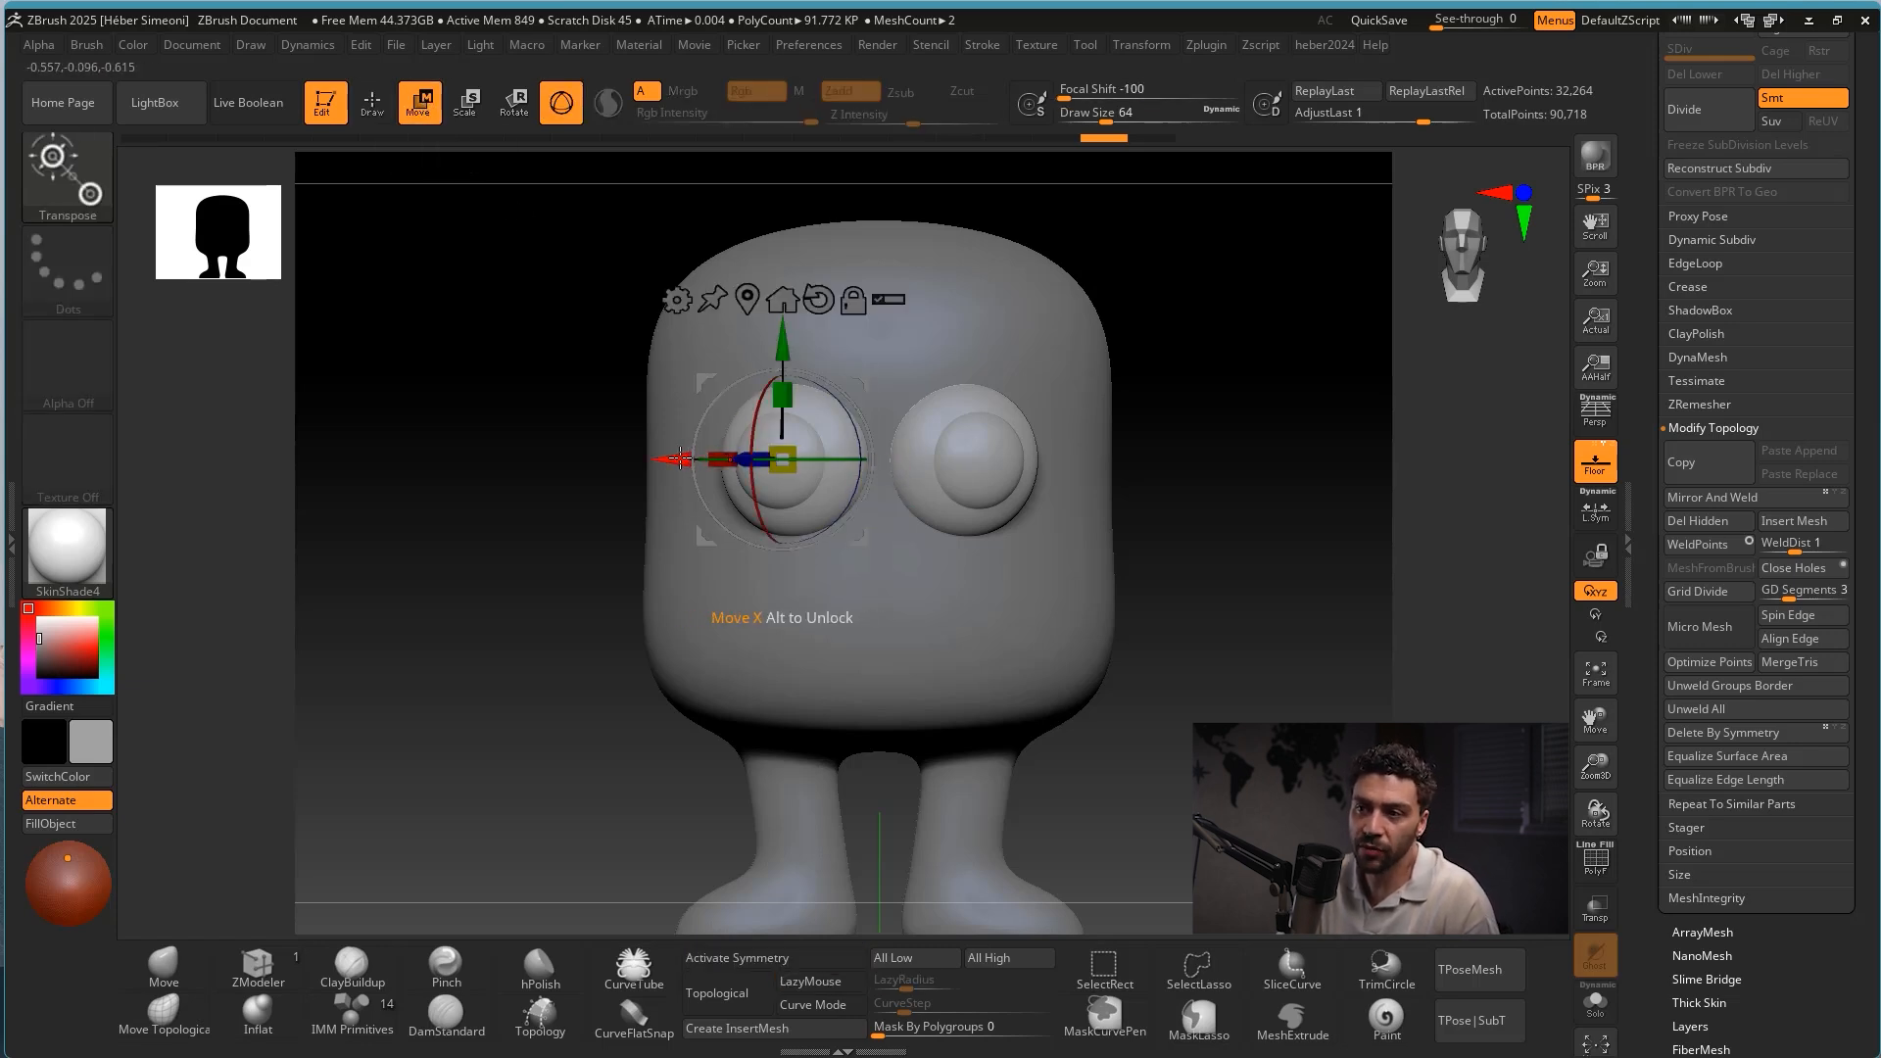
drag(578, 480, 574, 627)
drag(685, 440, 638, 446)
key(ctrl+z)
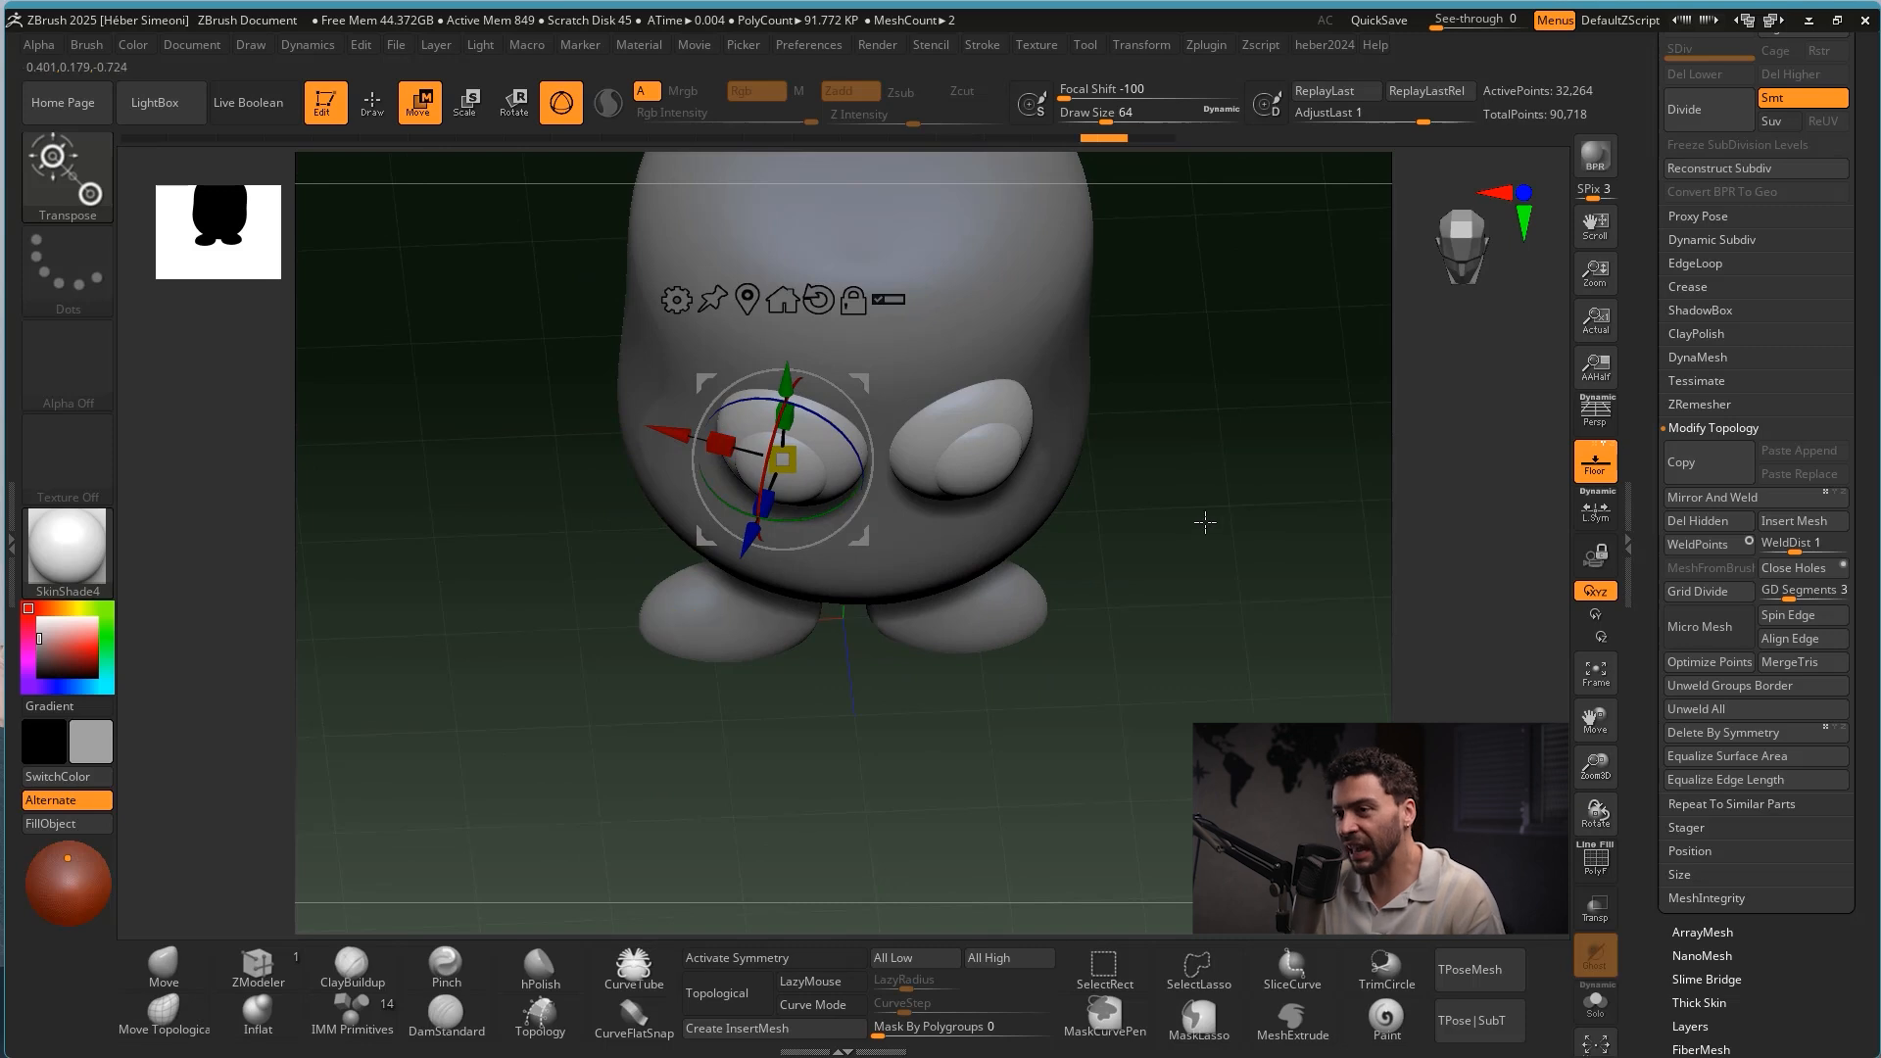
shift+drag(1206, 520, 1128, 514)
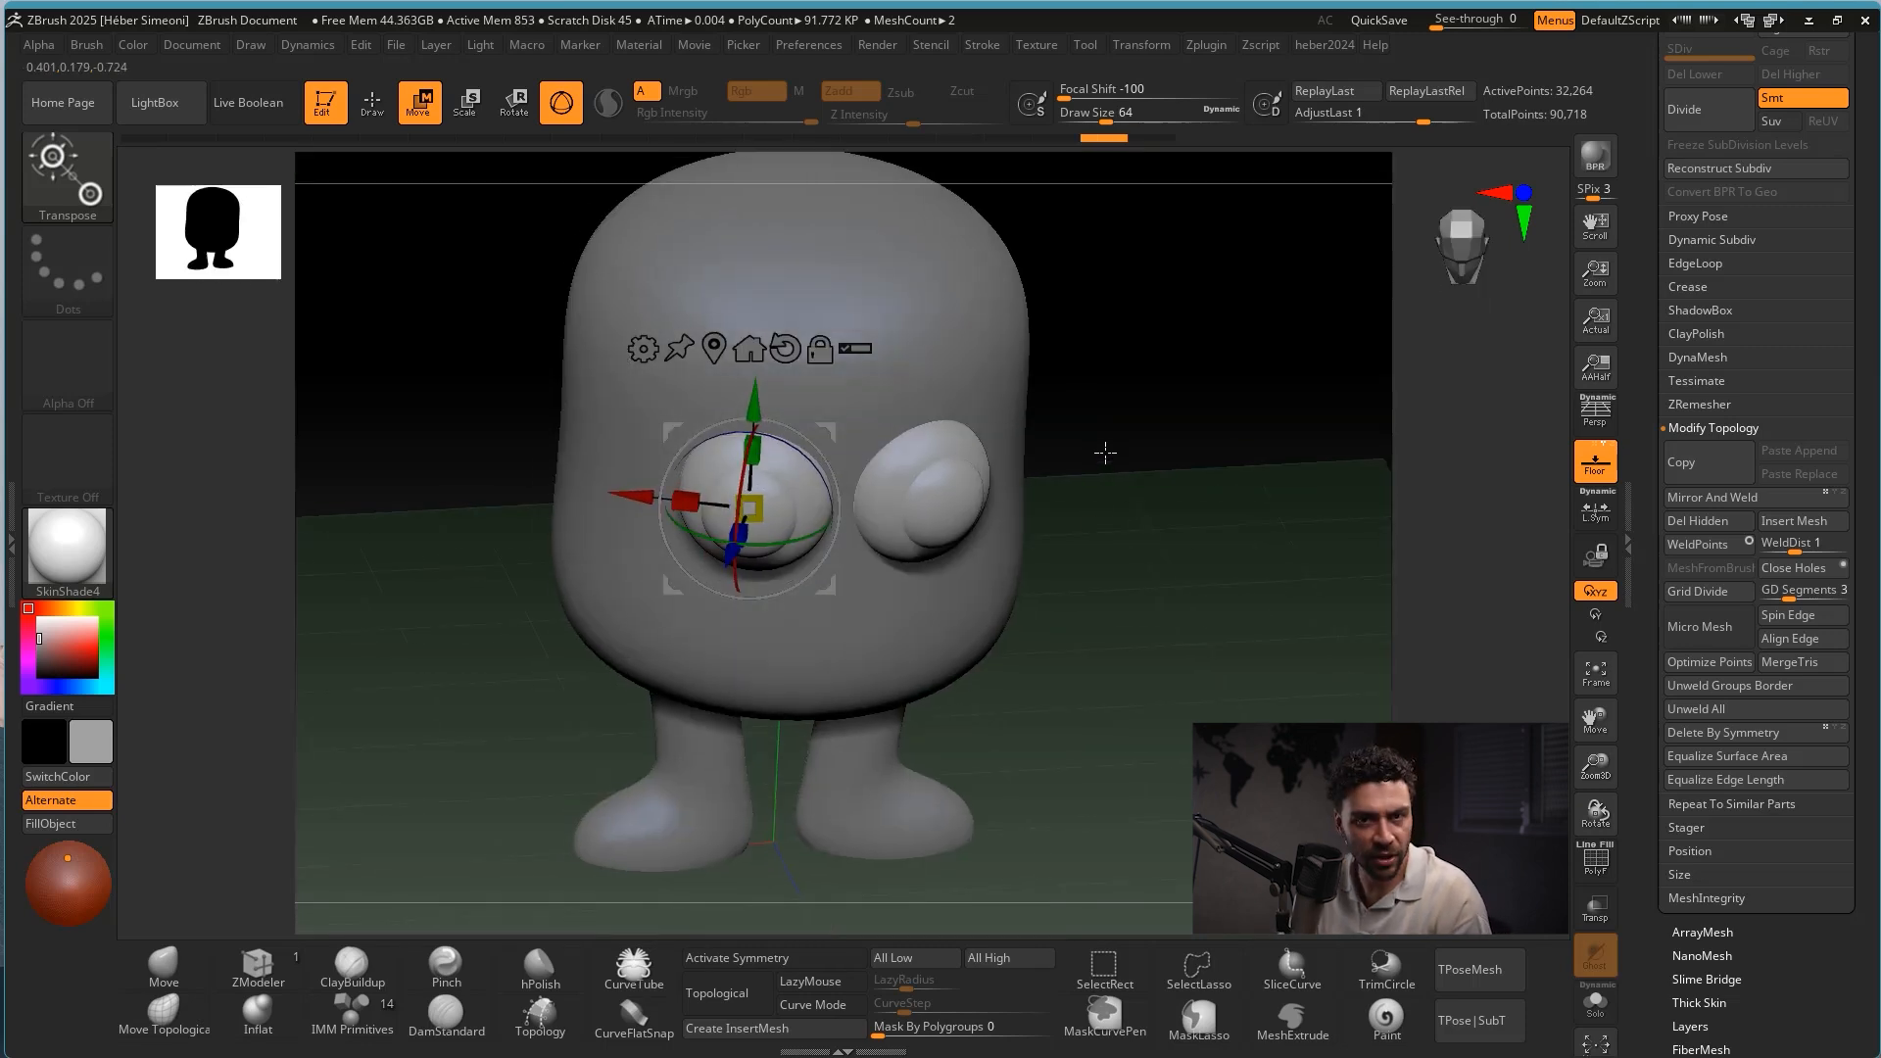
shift+drag(1131, 428, 805, 505)
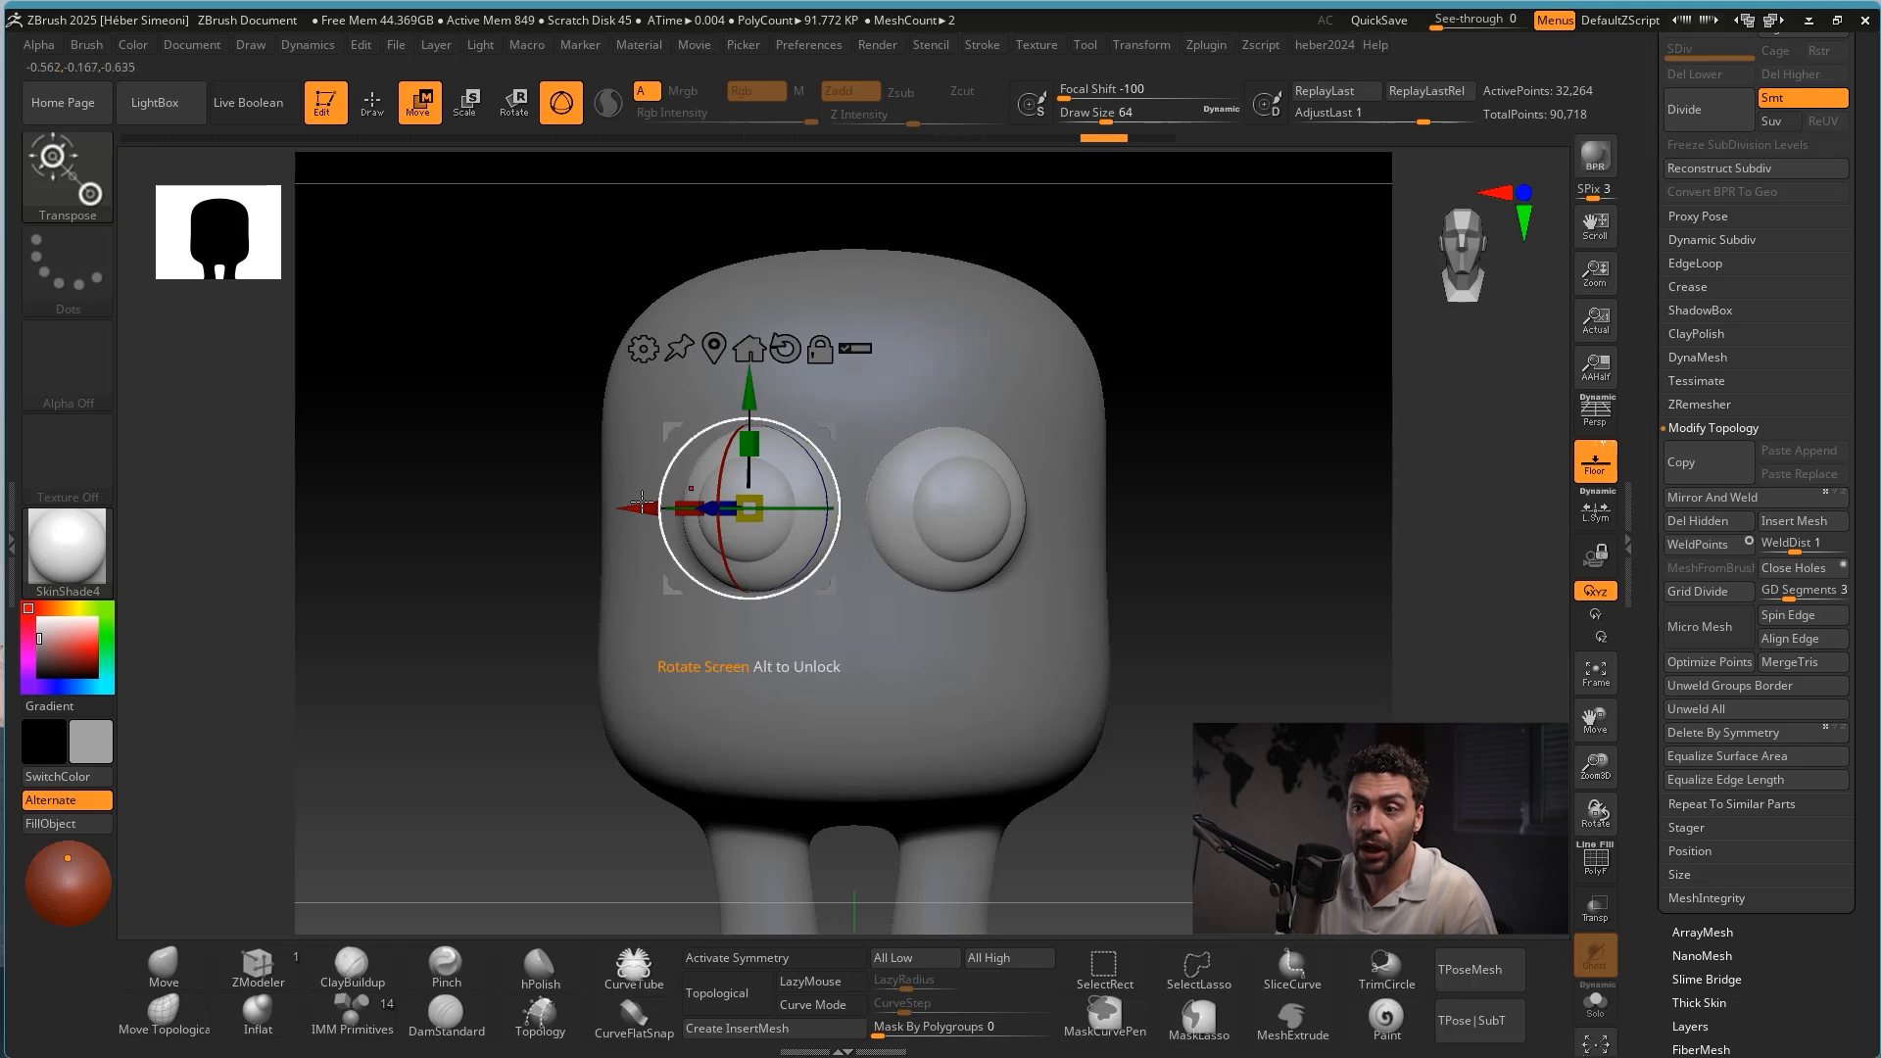
Turn on X symmetry and move both eyes outward along X so they sit wider apart on the body.
key(x)
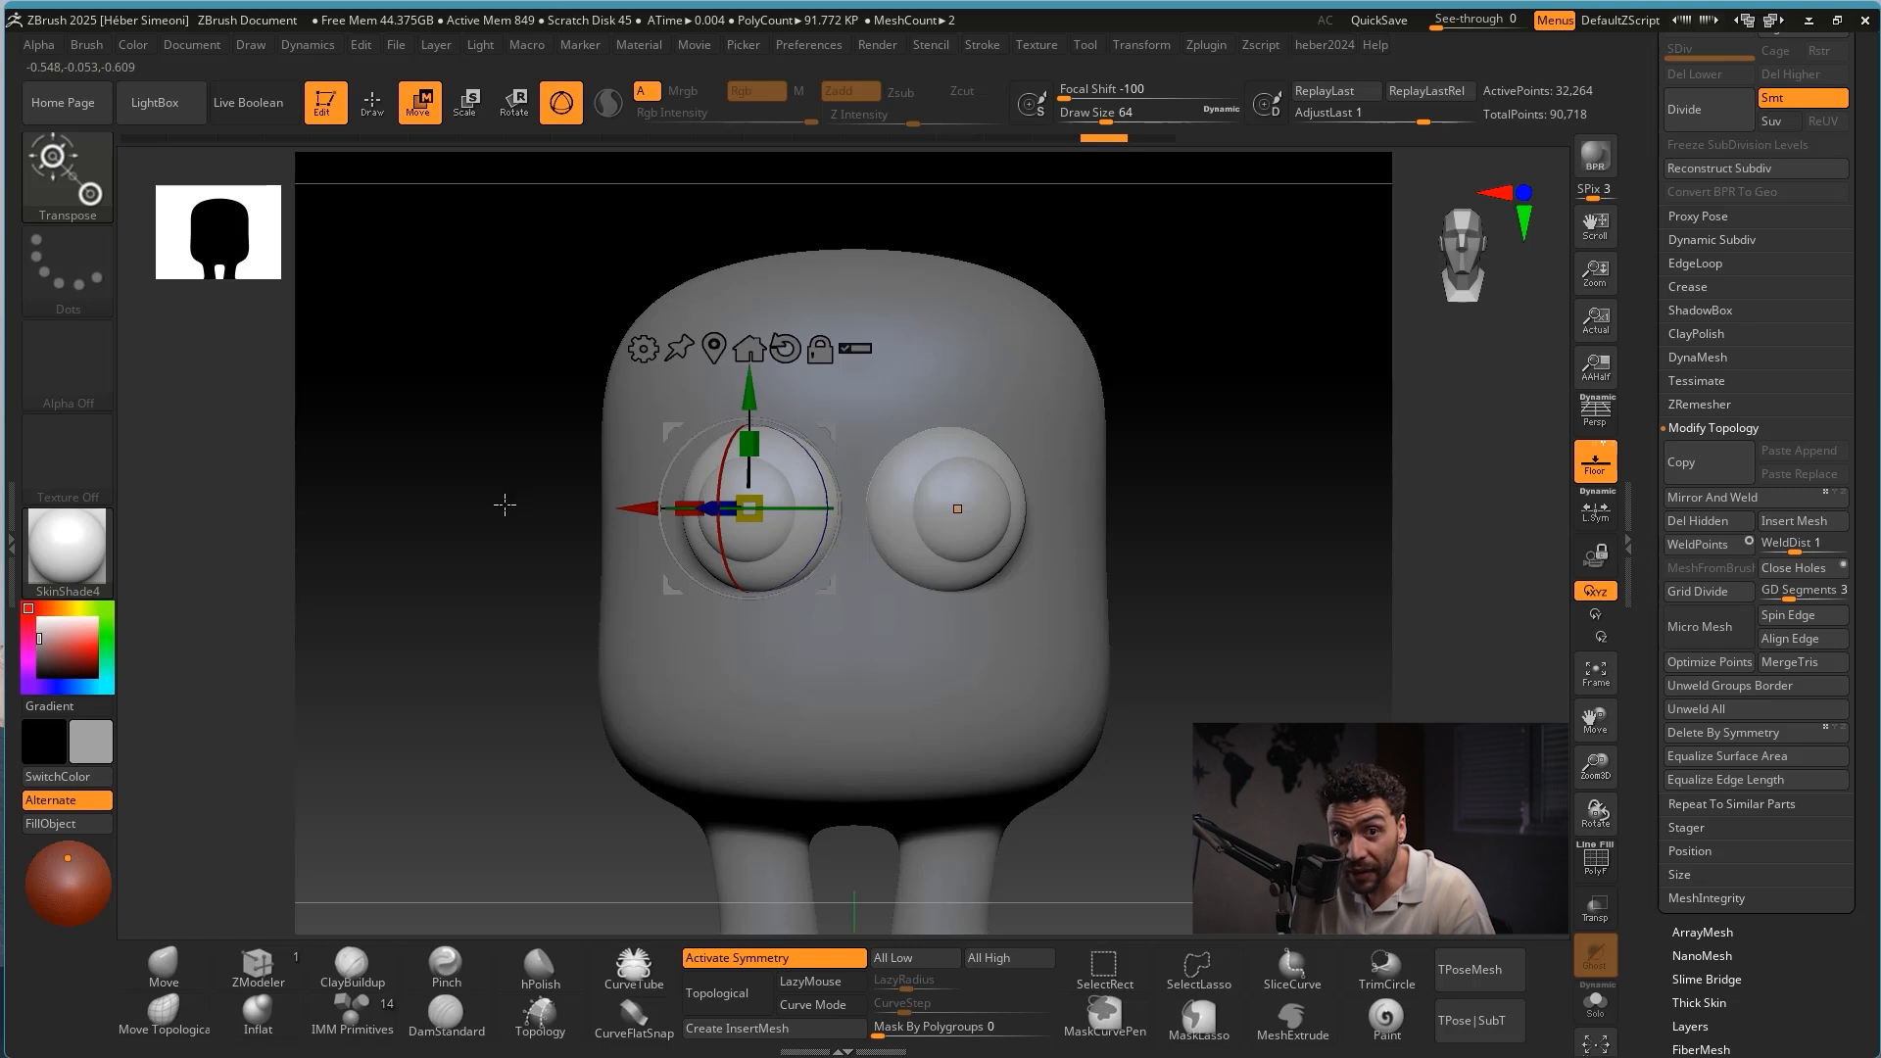
drag(639, 509, 614, 509)
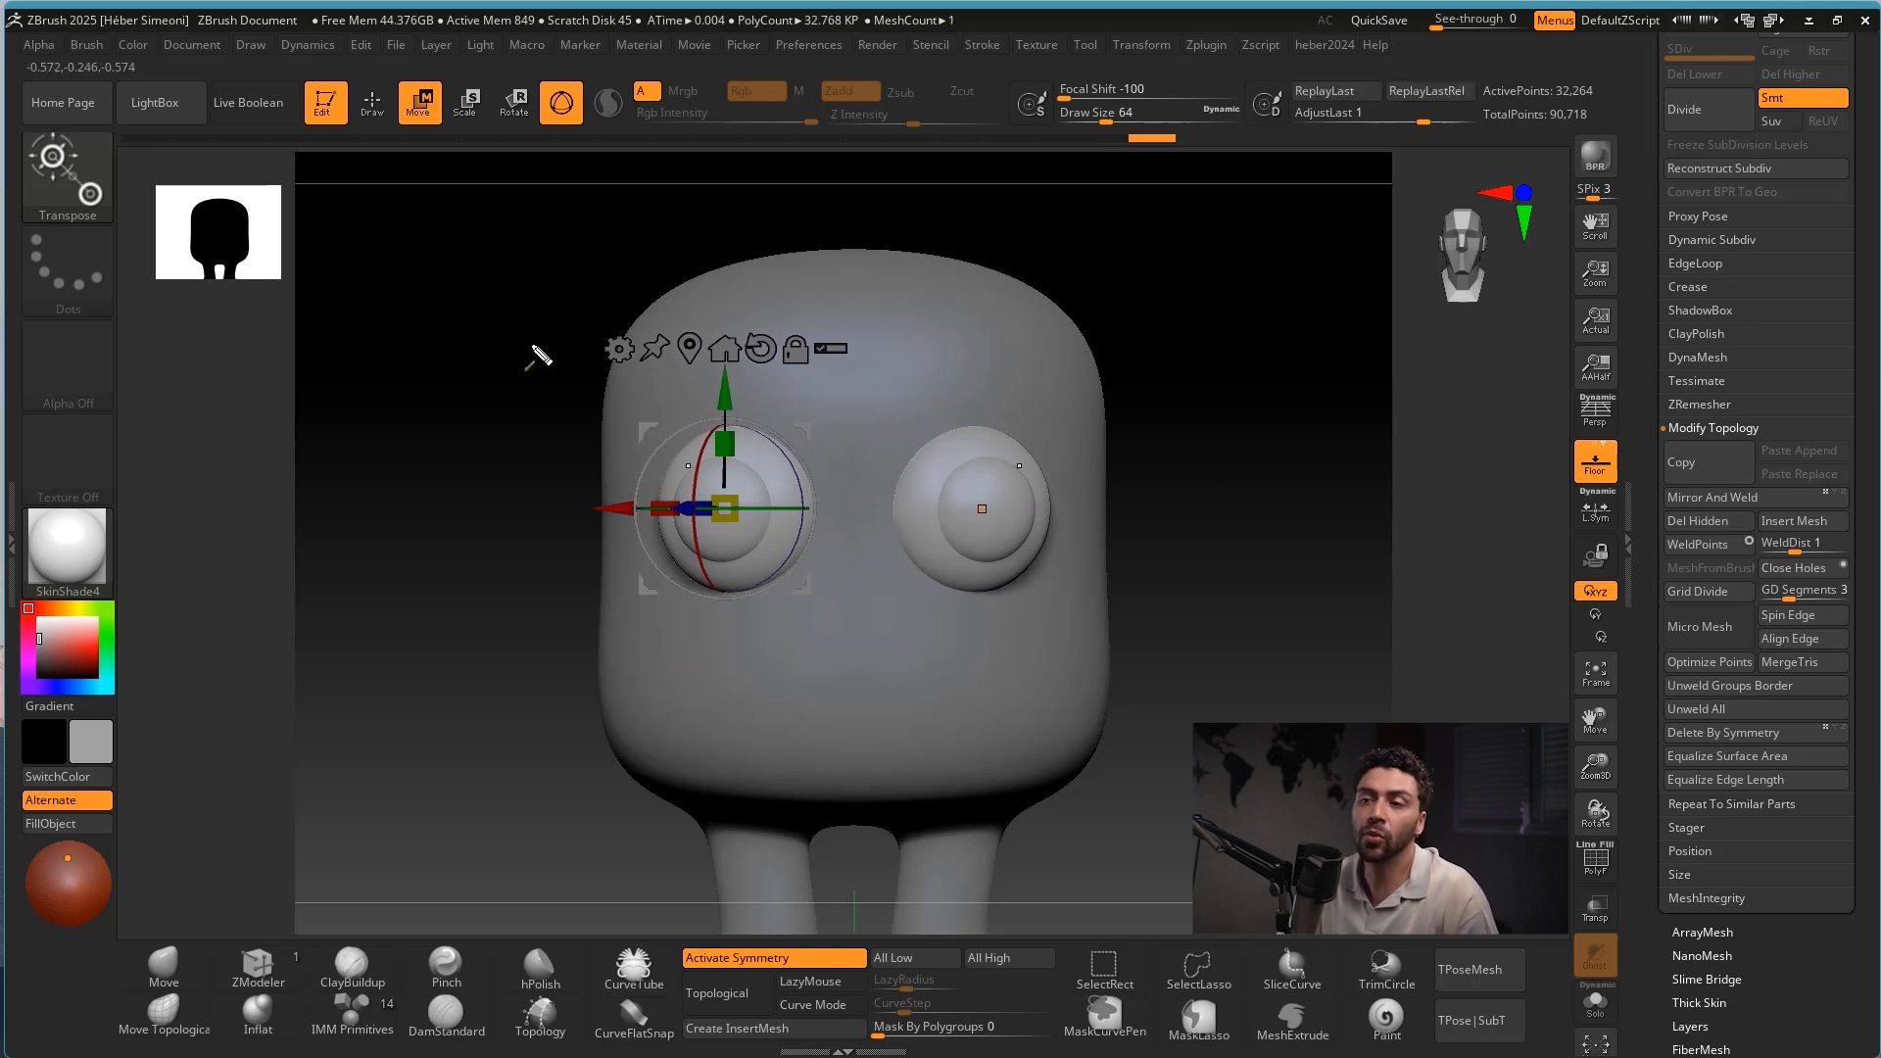
drag(644, 432, 580, 438)
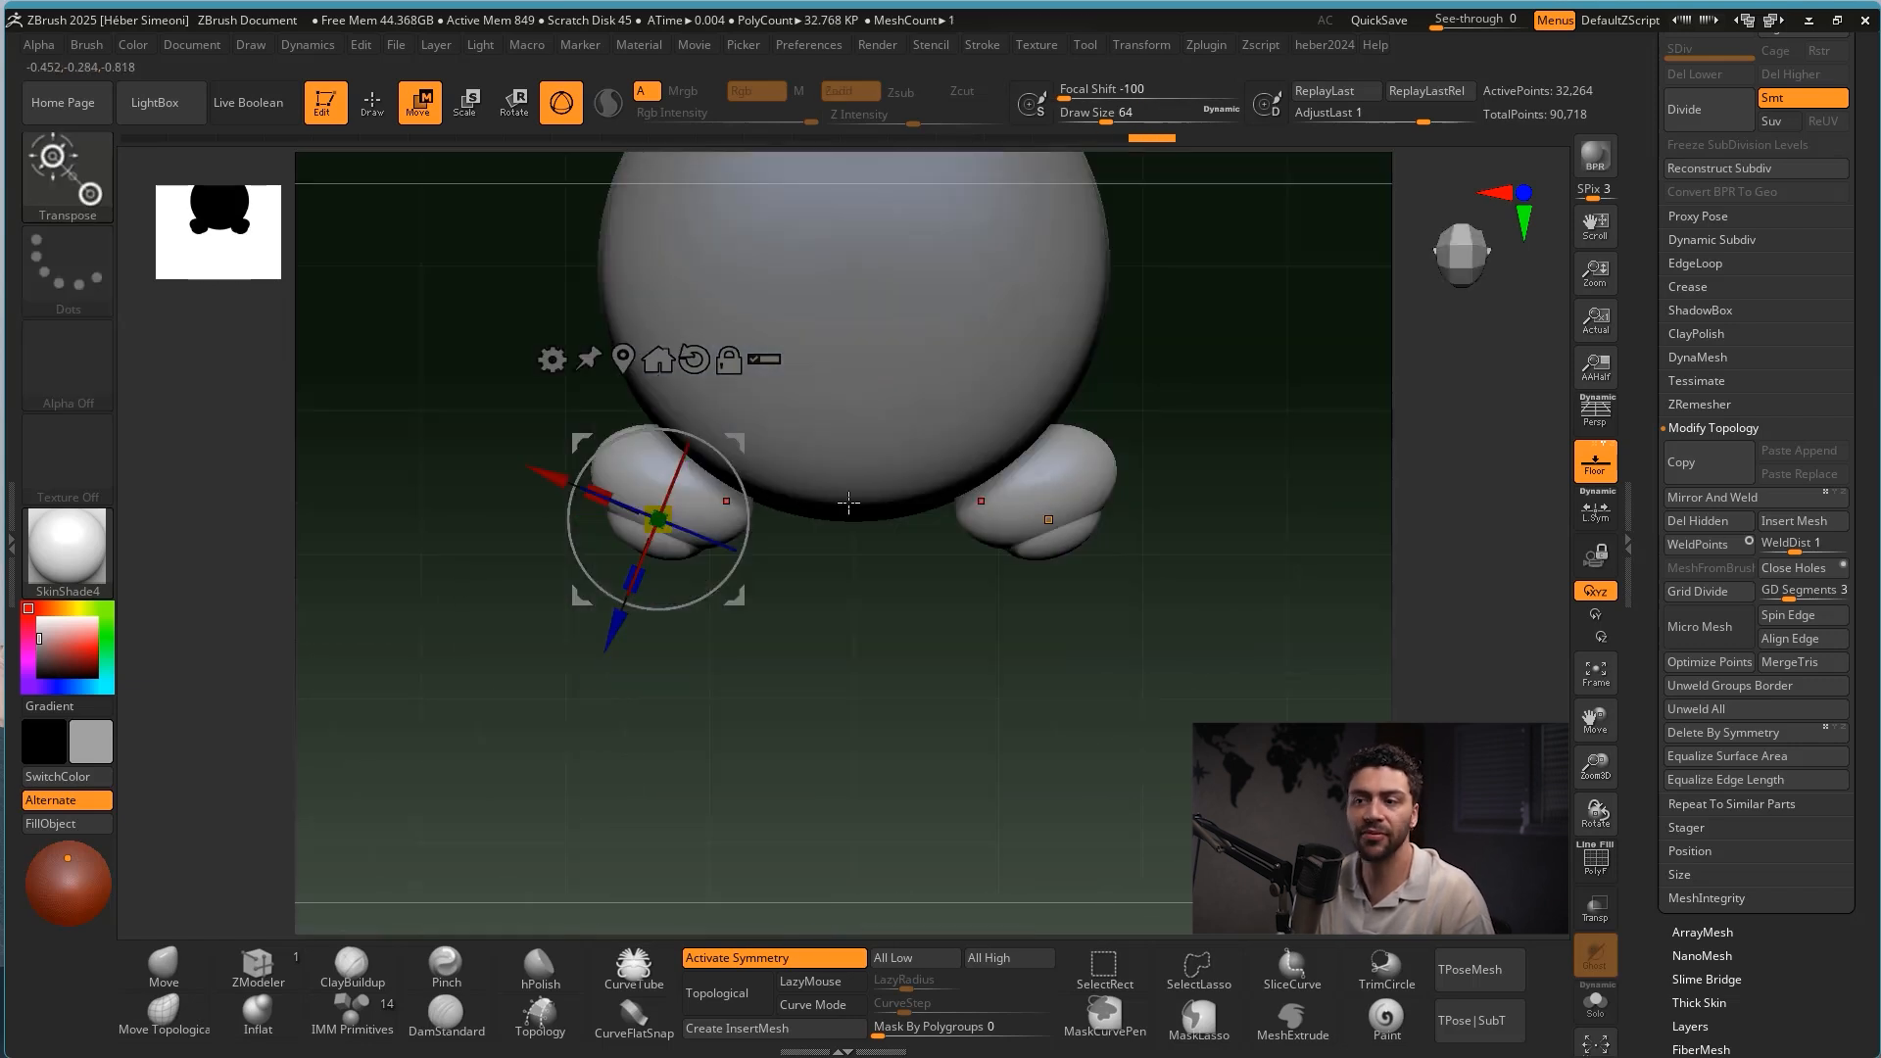
drag(659, 525, 746, 520)
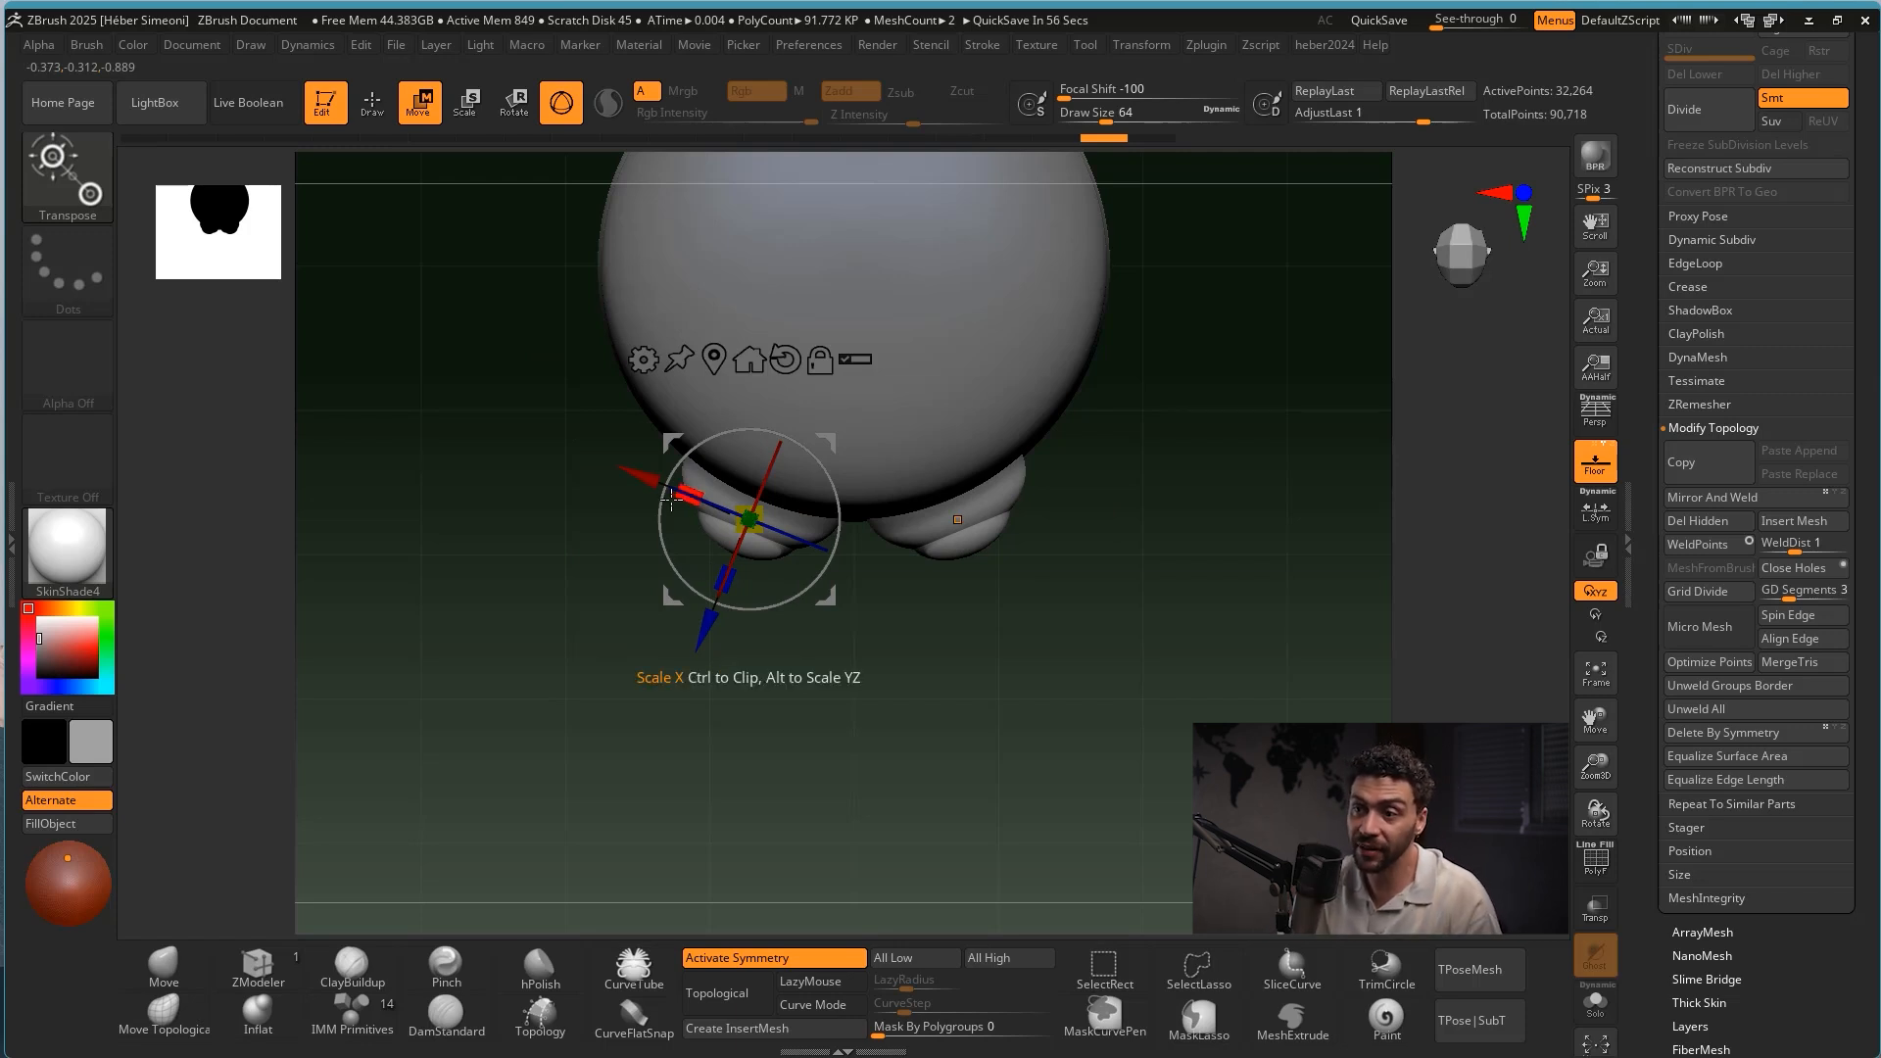
drag(663, 485, 629, 471)
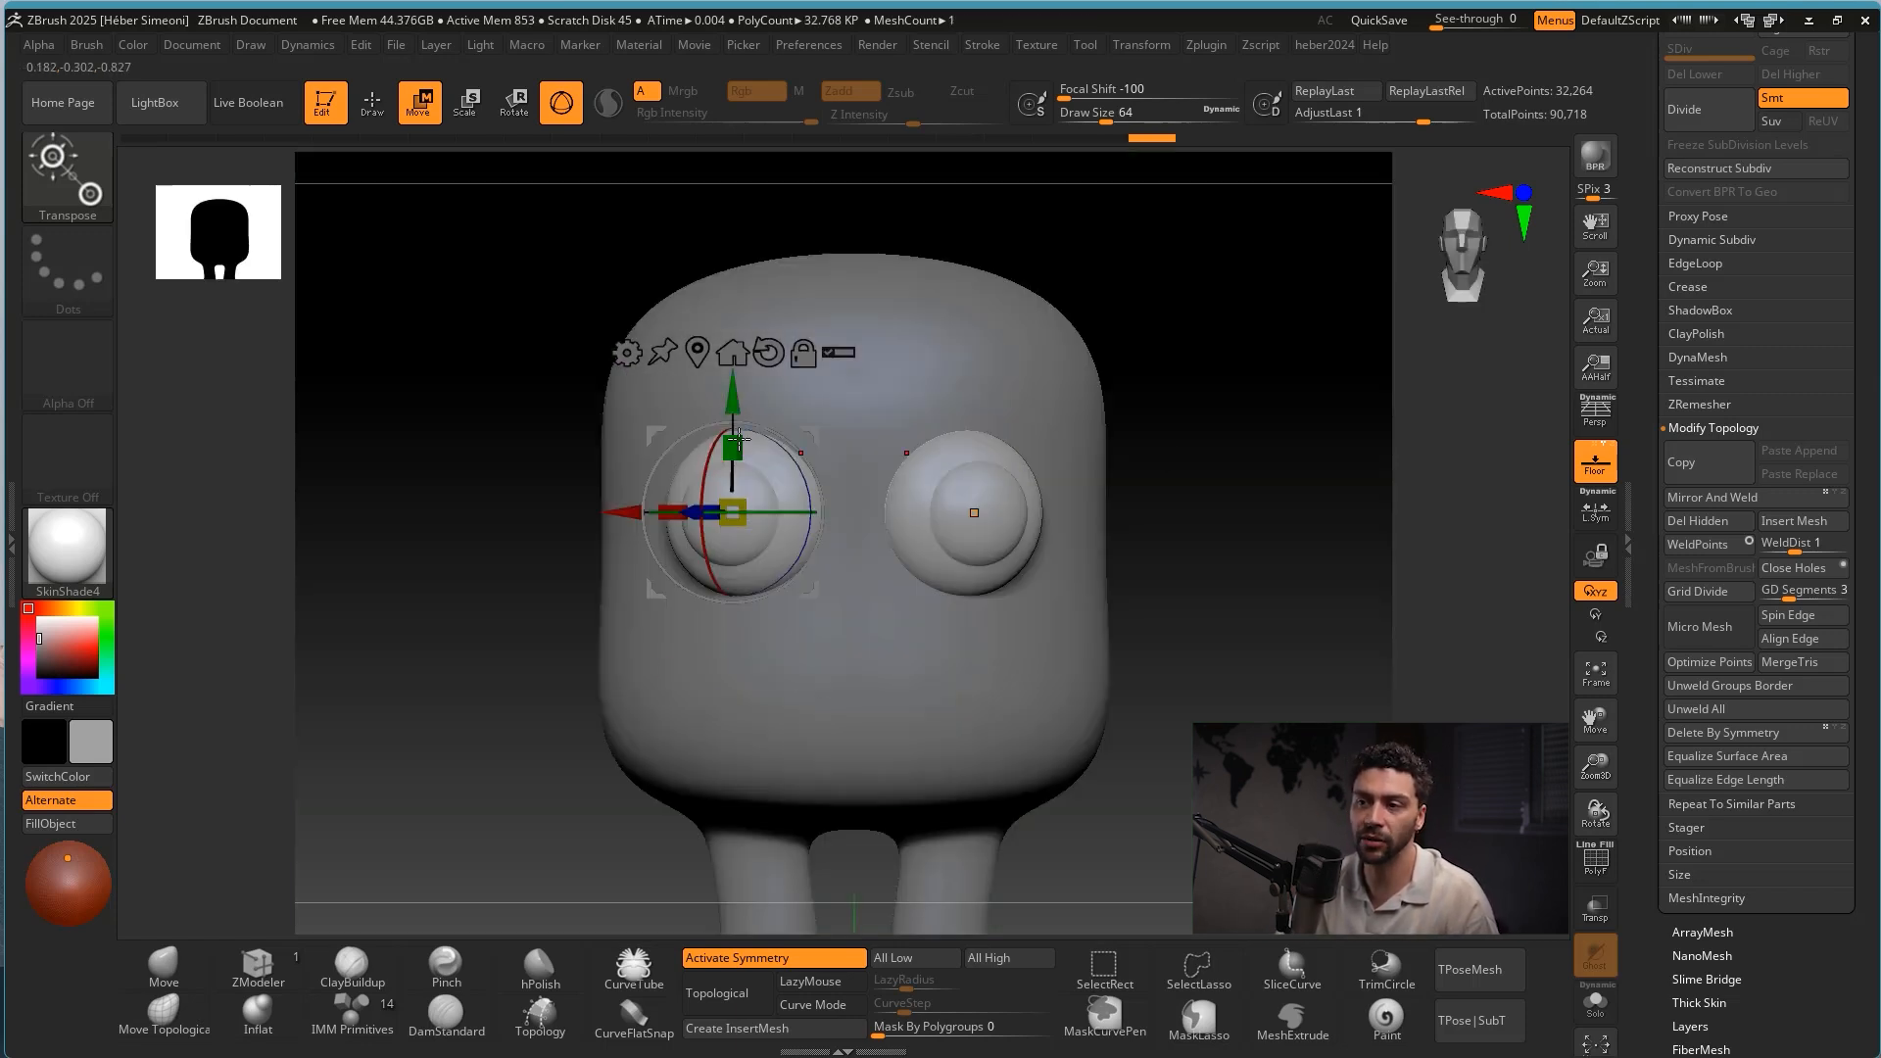
drag(629, 512, 603, 512)
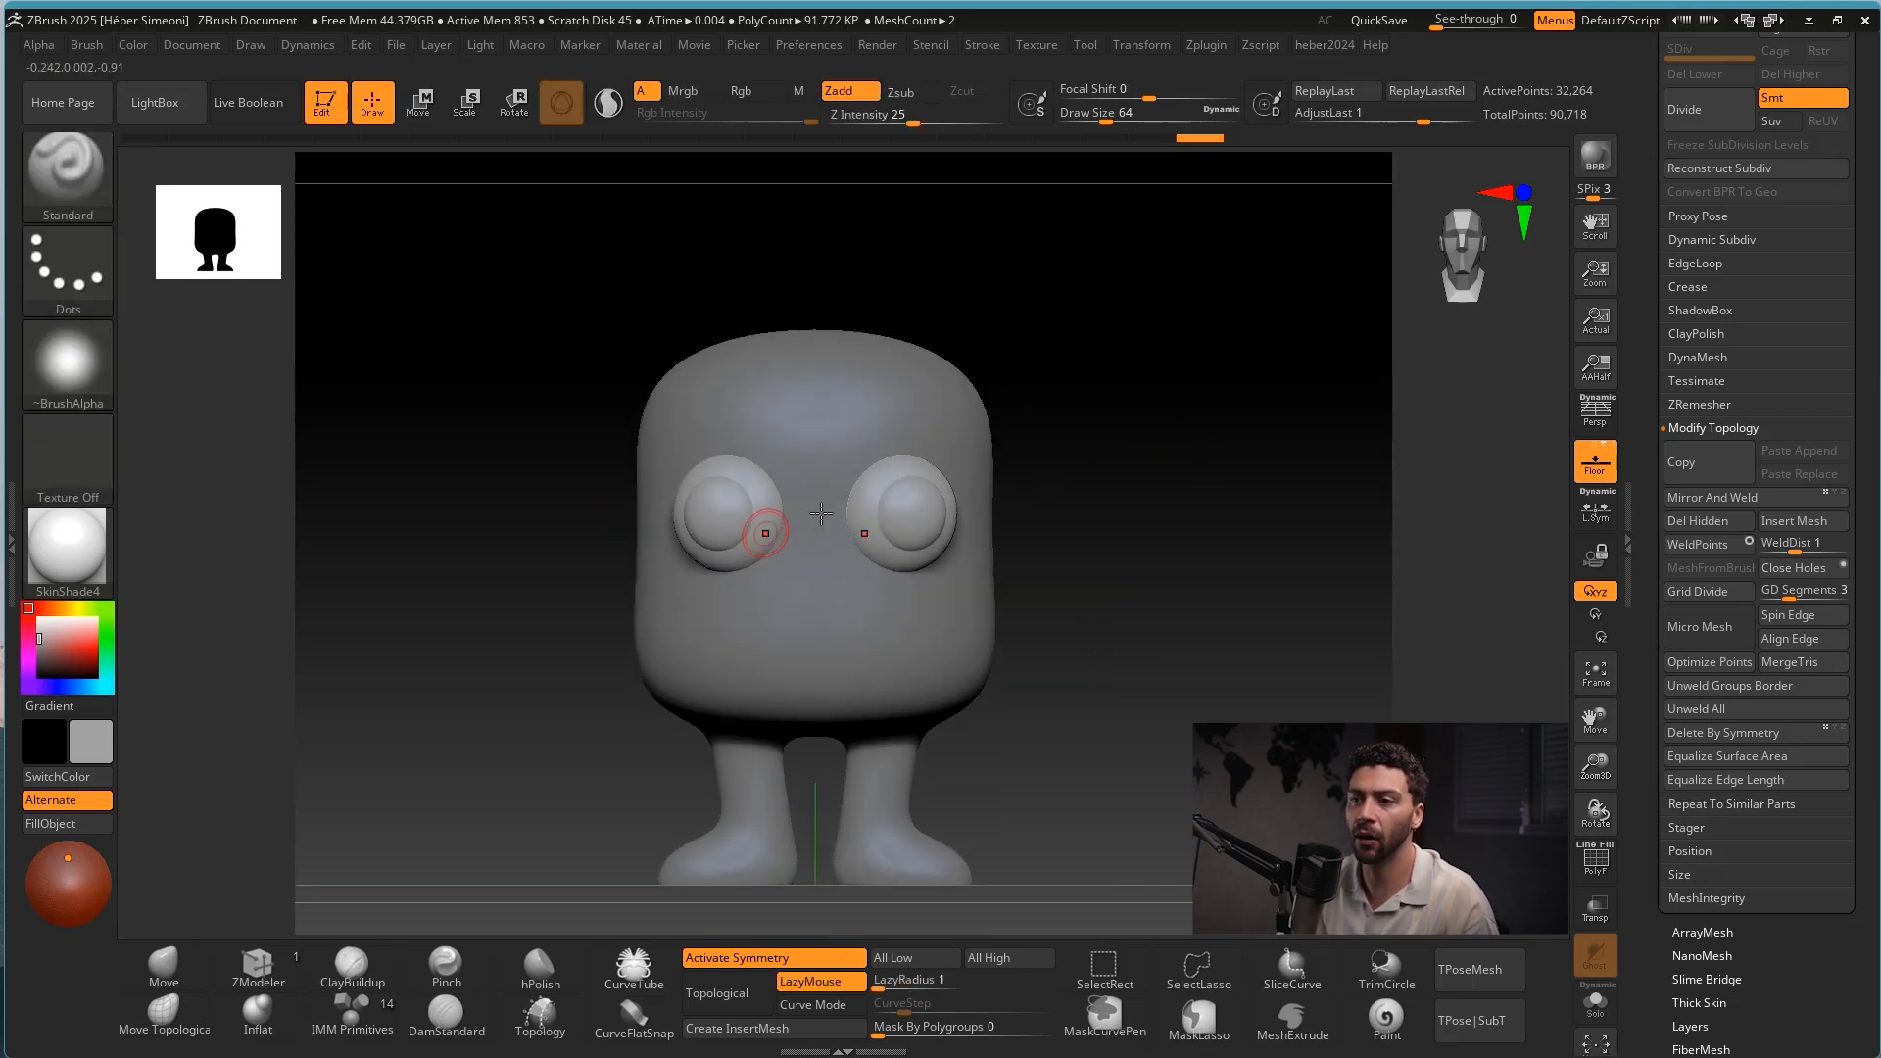
key(w)
drag(631, 512, 610, 511)
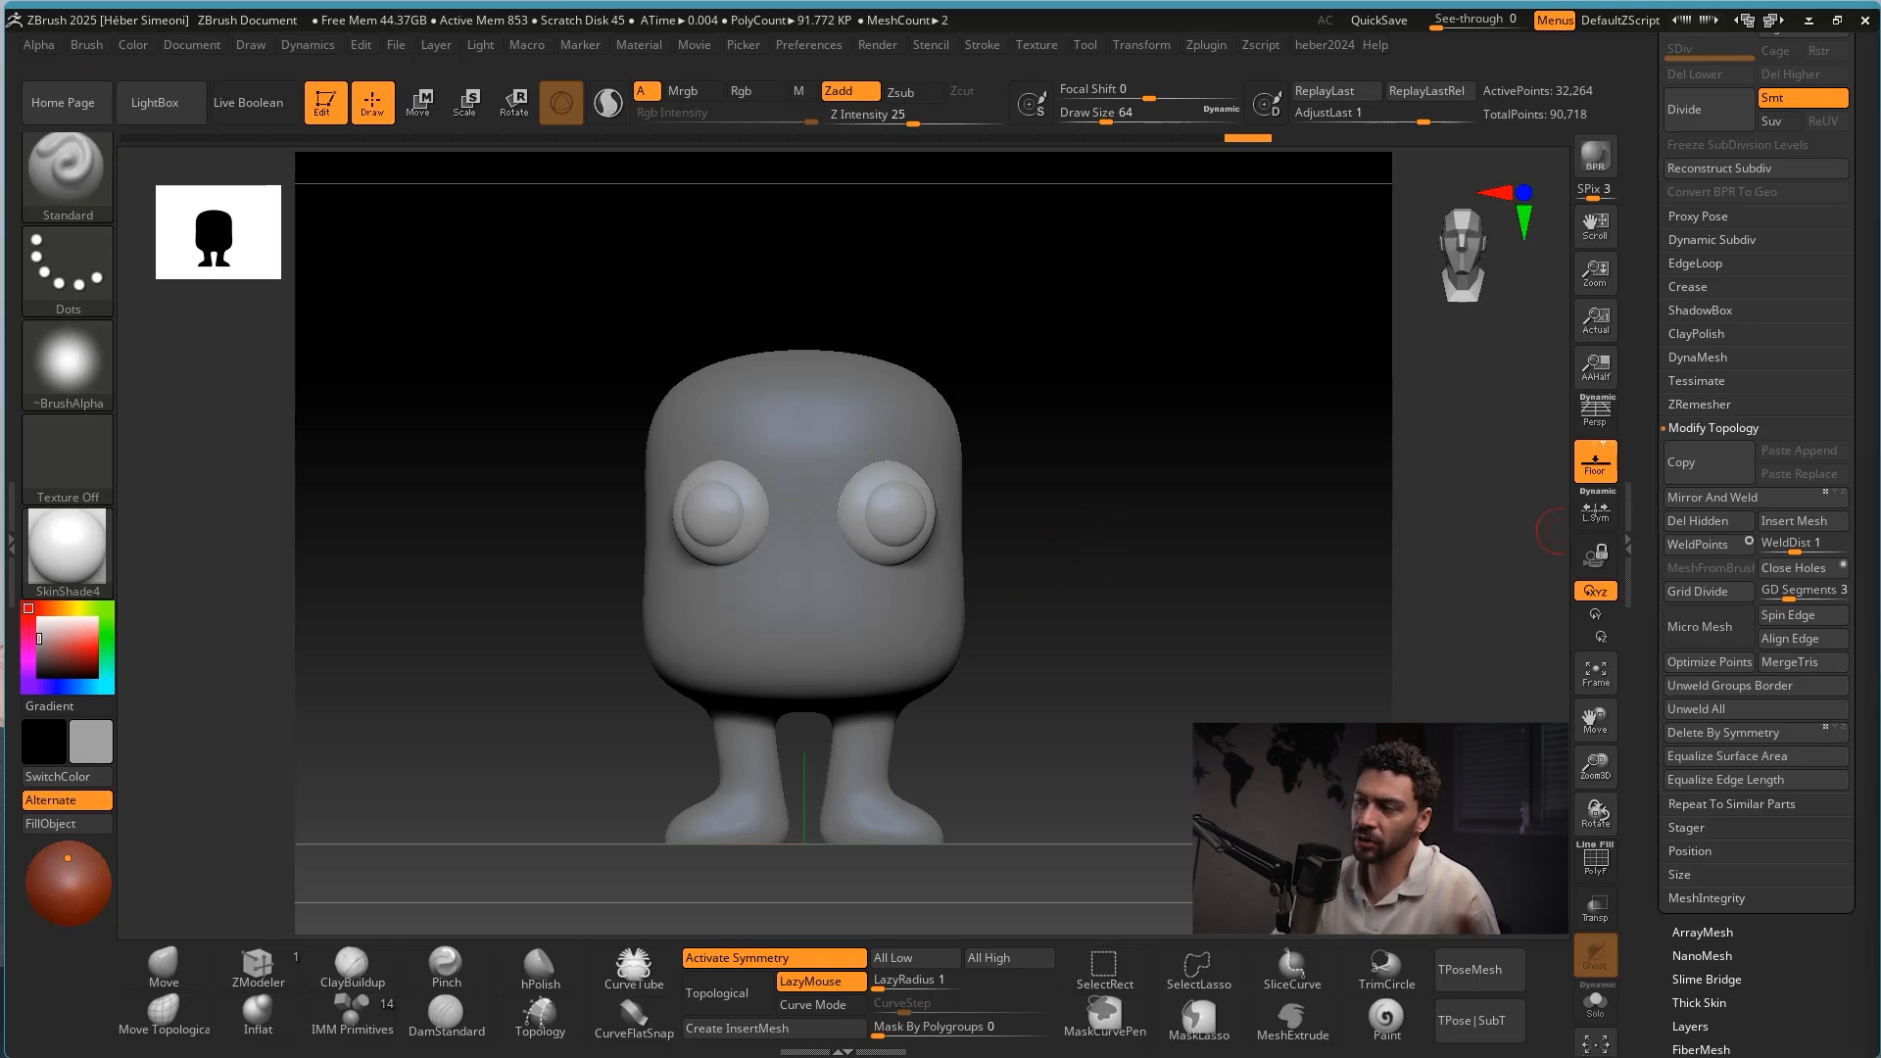
Open the Subtool list and make the body, PM3D_Sphere3D_1, the active subtool.
scroll(1127, 539, up, 3)
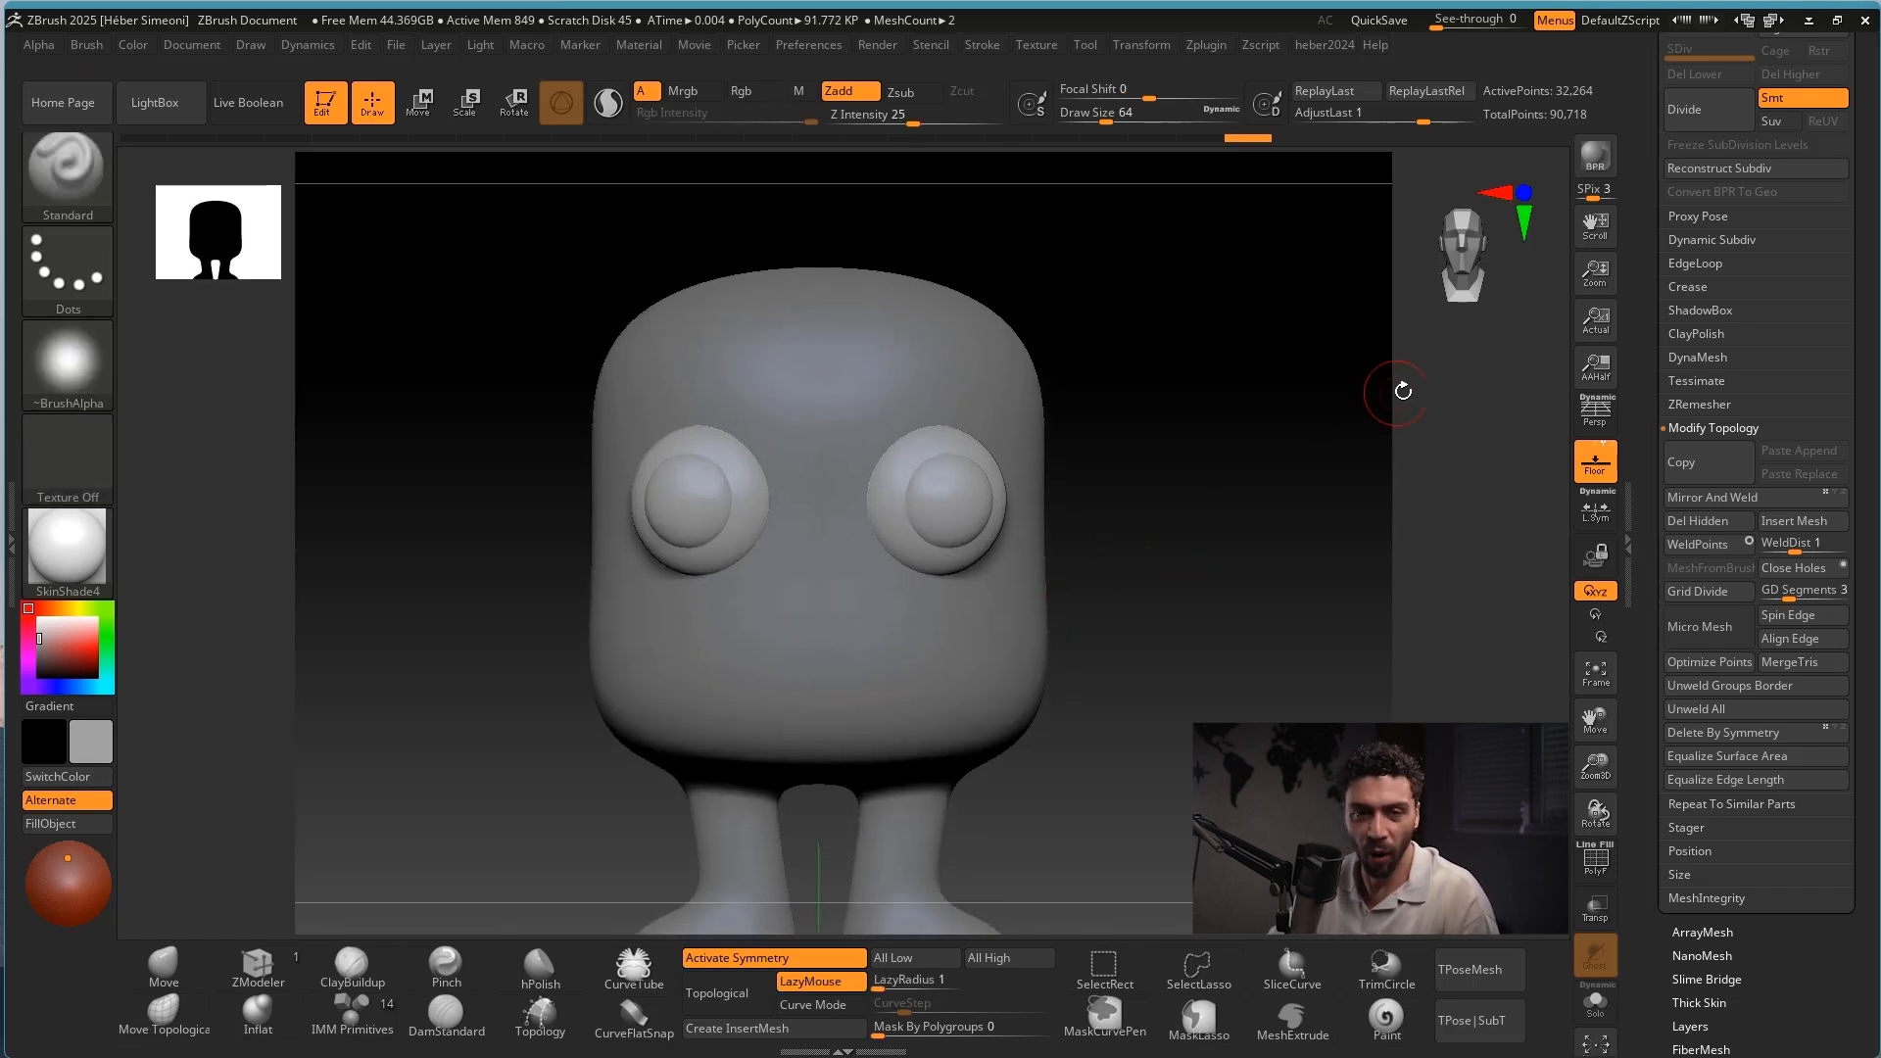
scroll(1837, 266, up, 3)
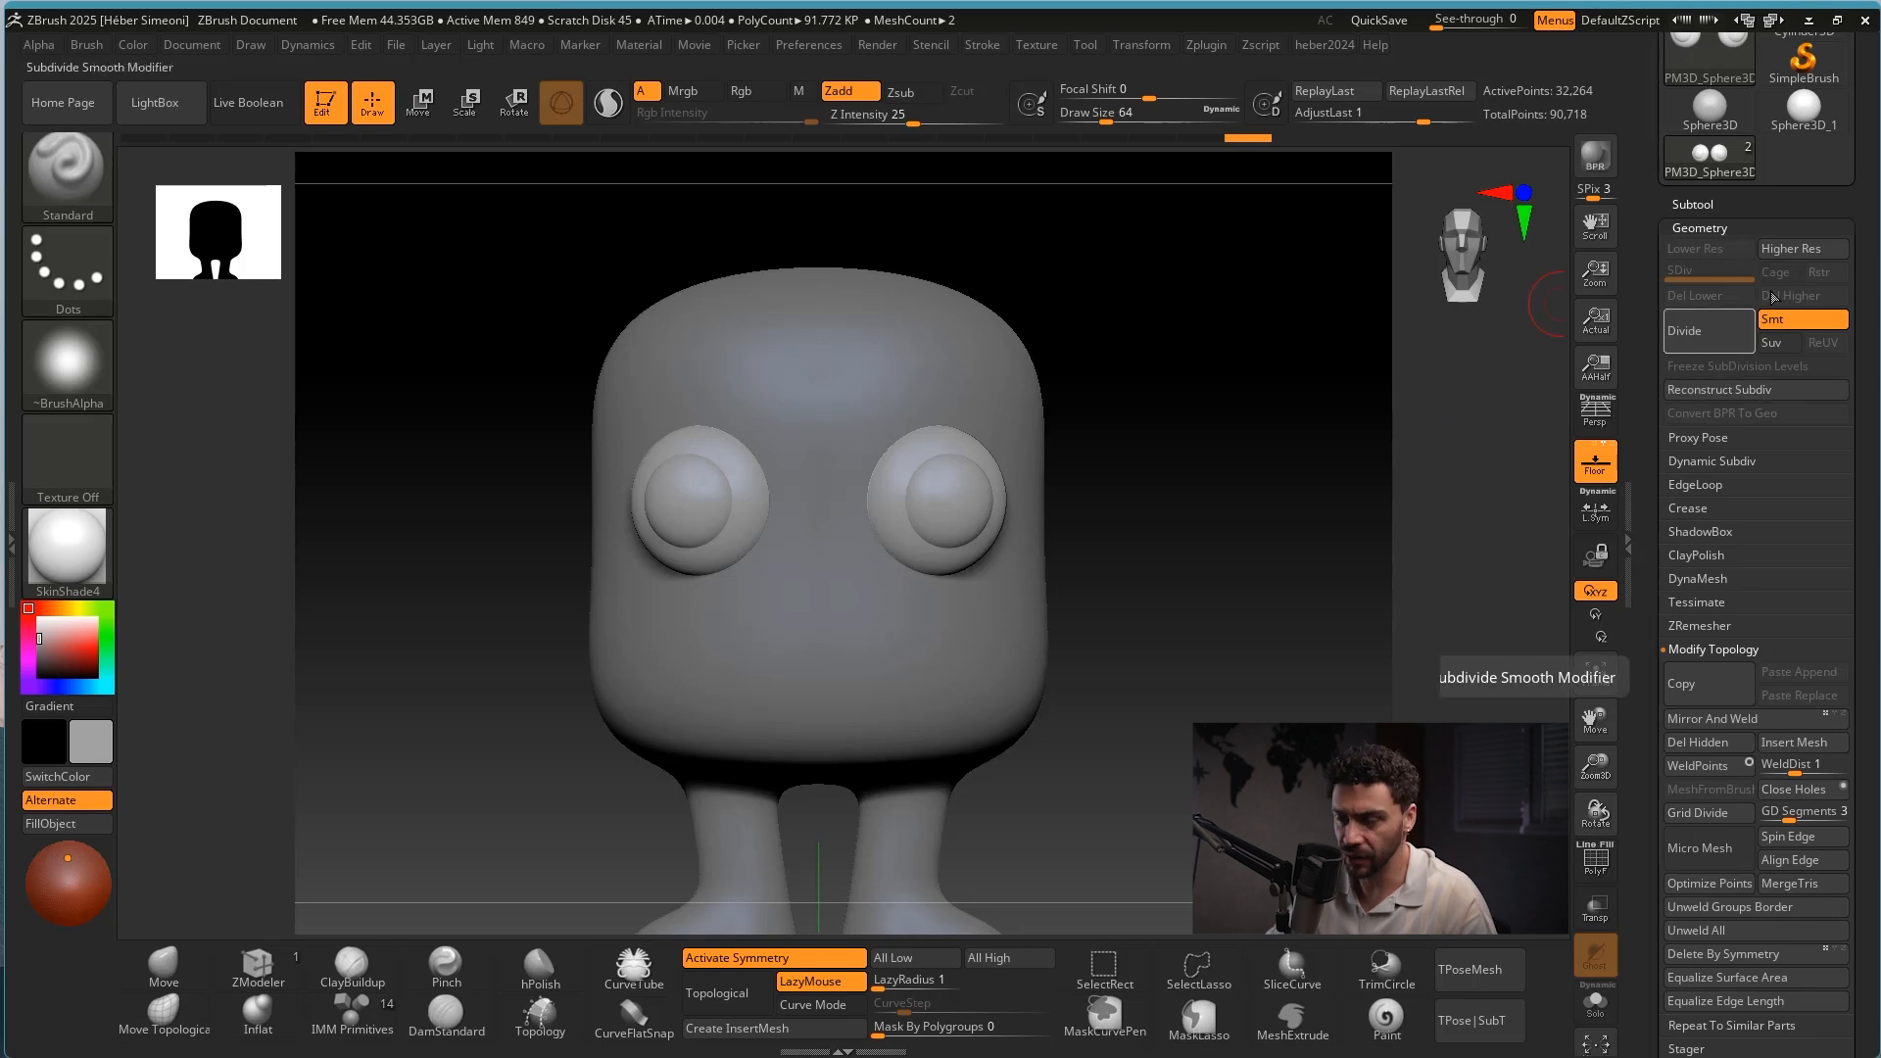
click(1710, 203)
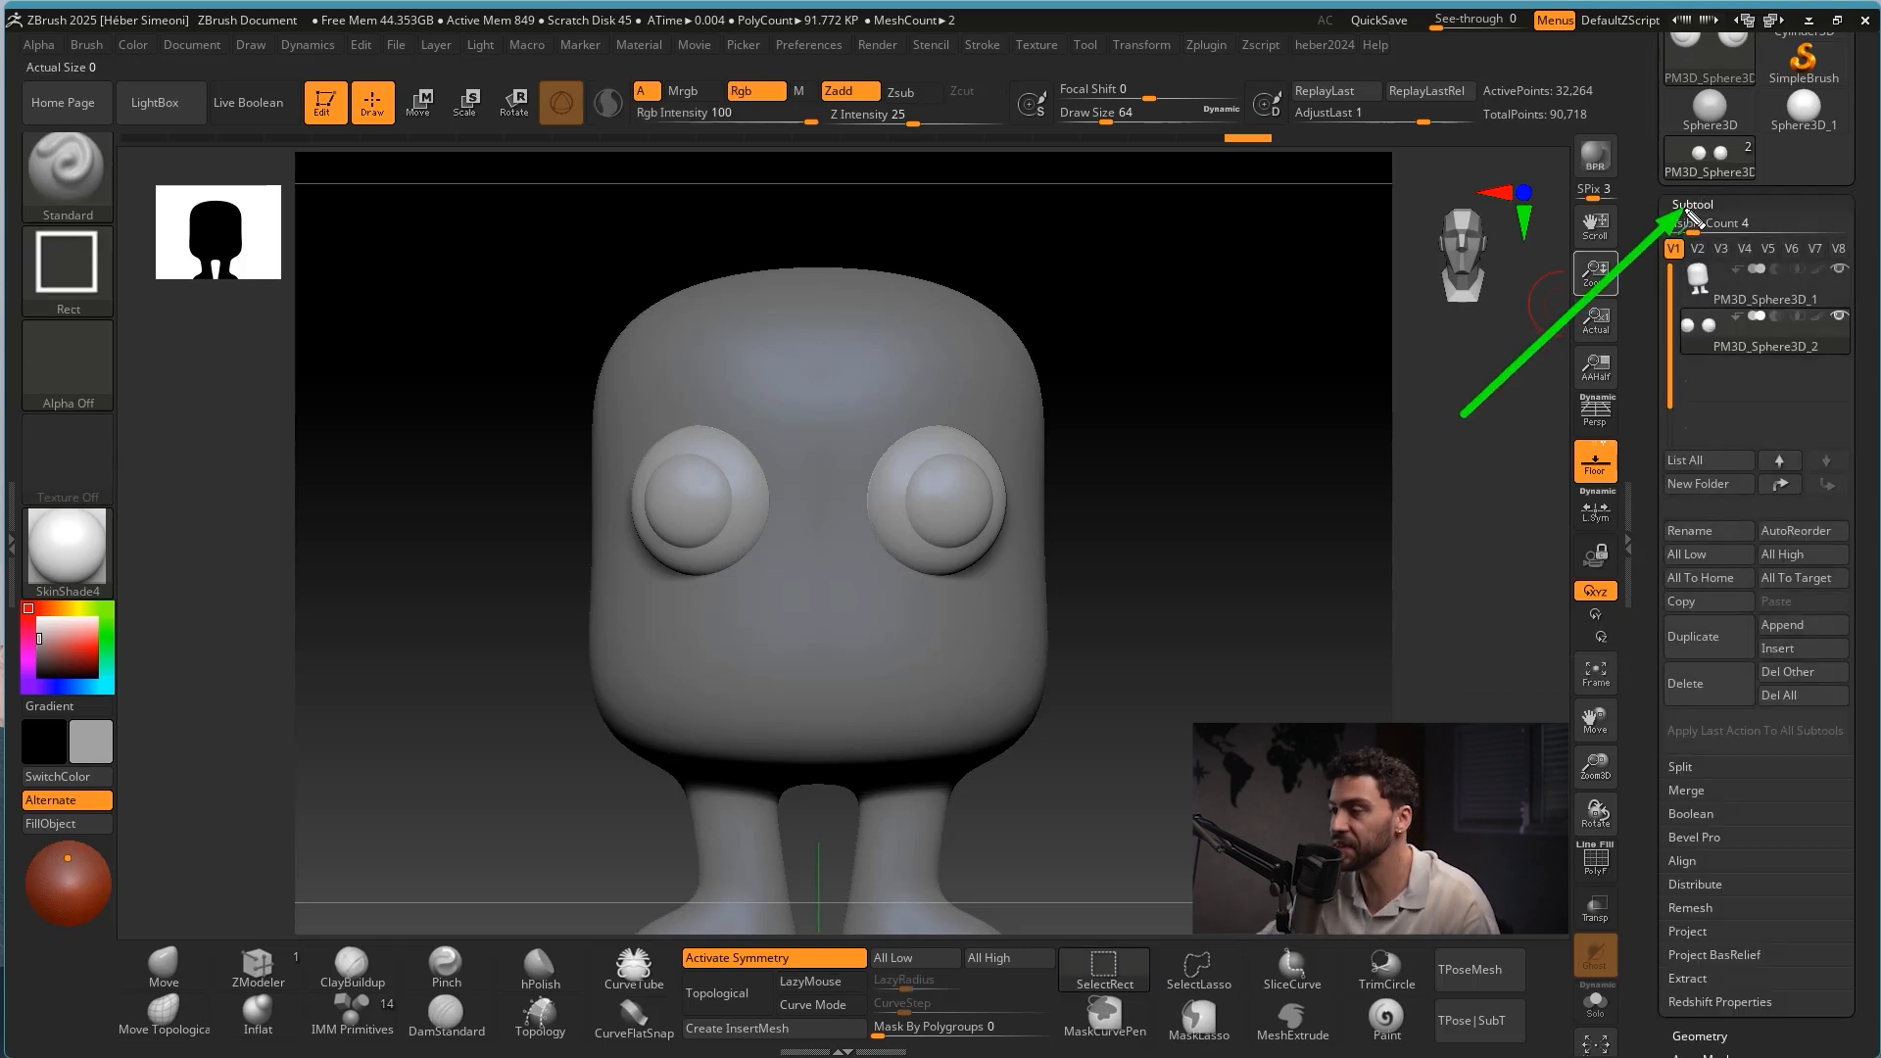
click(1698, 284)
mouse_move(1260, 449)
alt+mouse_down()
mouse_move(1314, 512)
mouse_move(1245, 494)
alt+mouse_up()
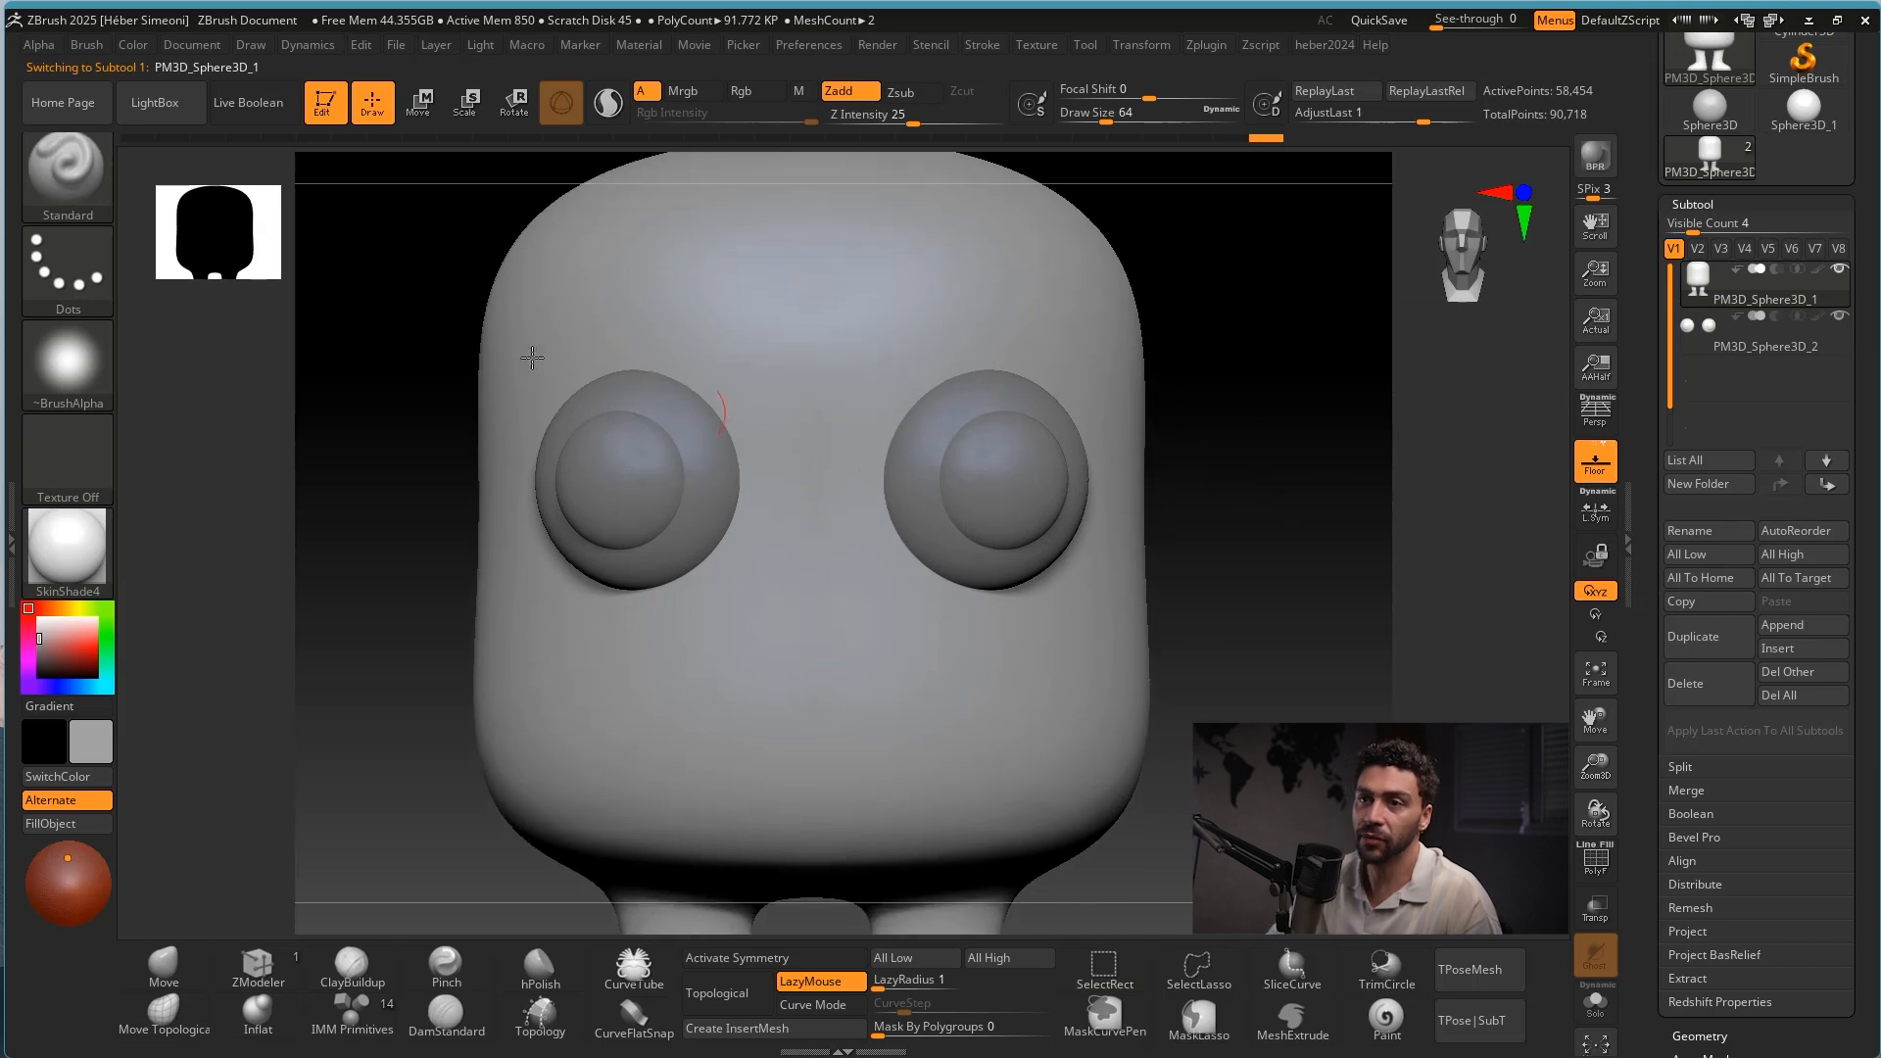
mouse_move(349, 498)
mouse_down()
mouse_move(366, 199)
mouse_move(420, 120)
mouse_up()
click(421, 103)
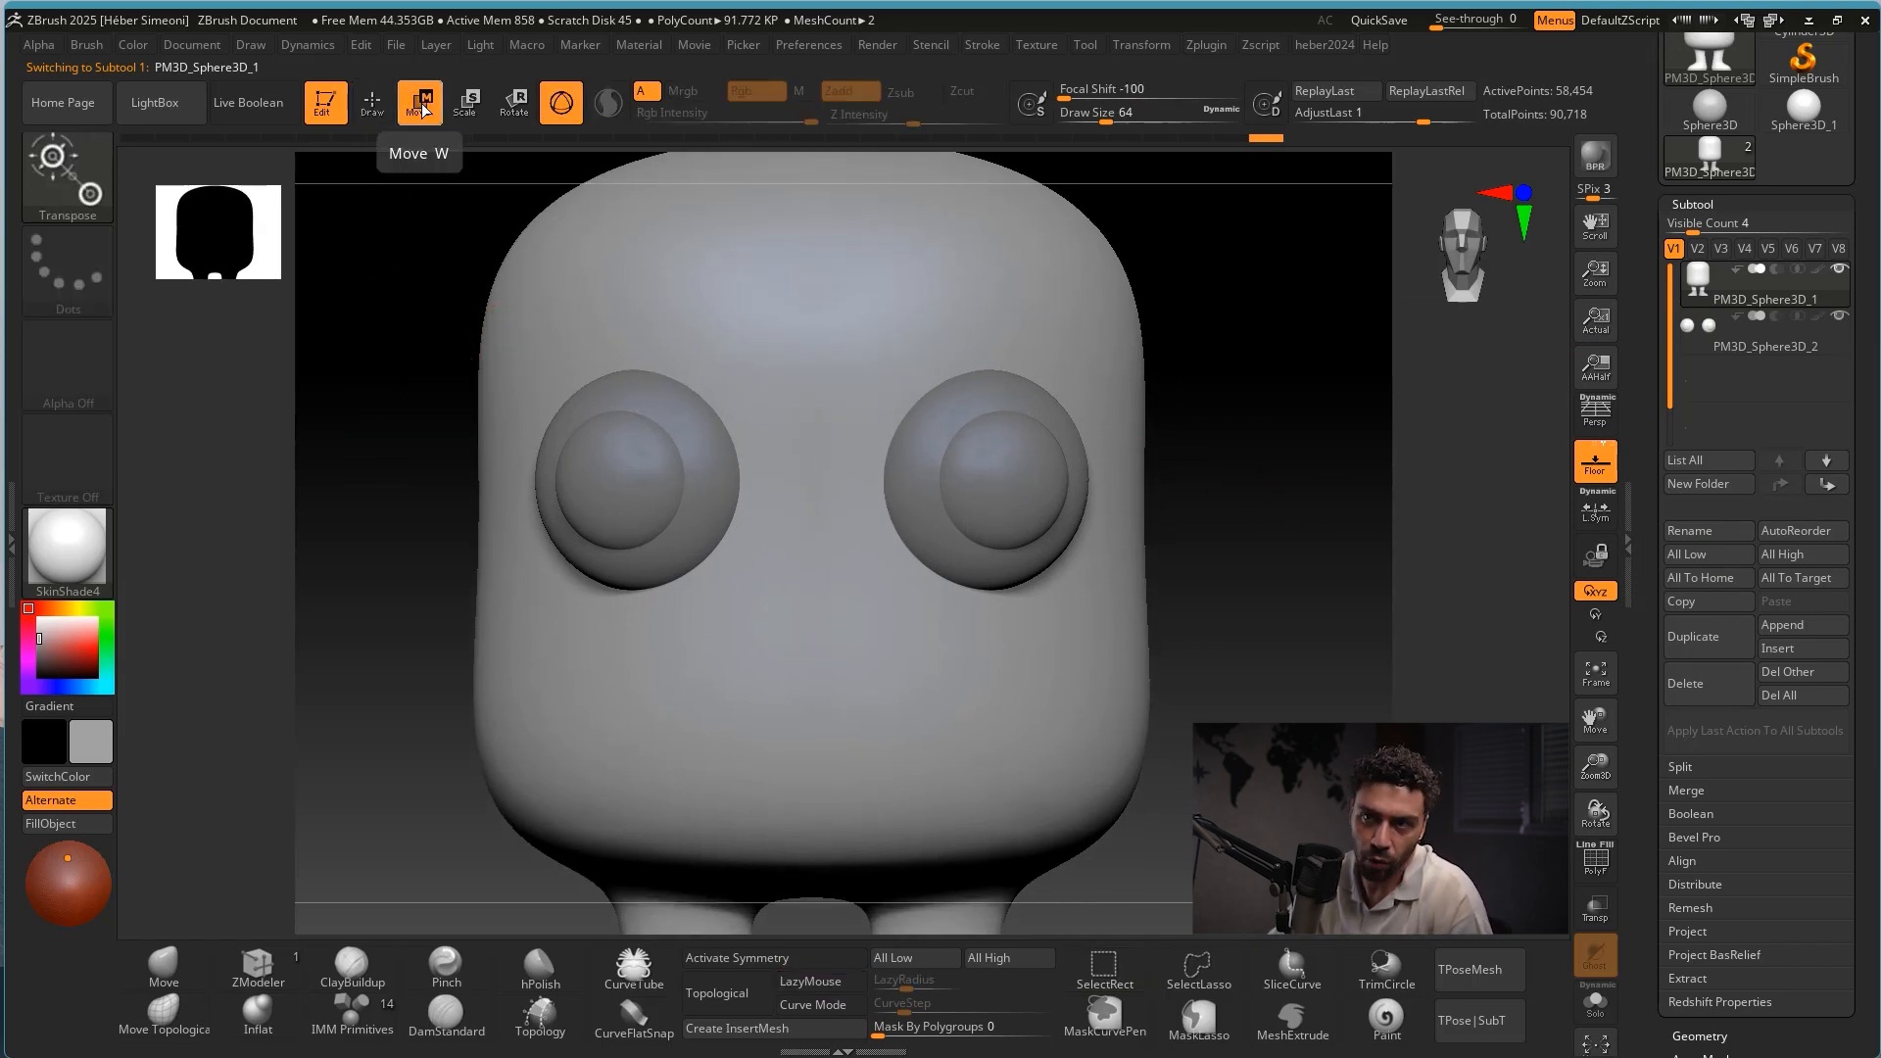
key(q)
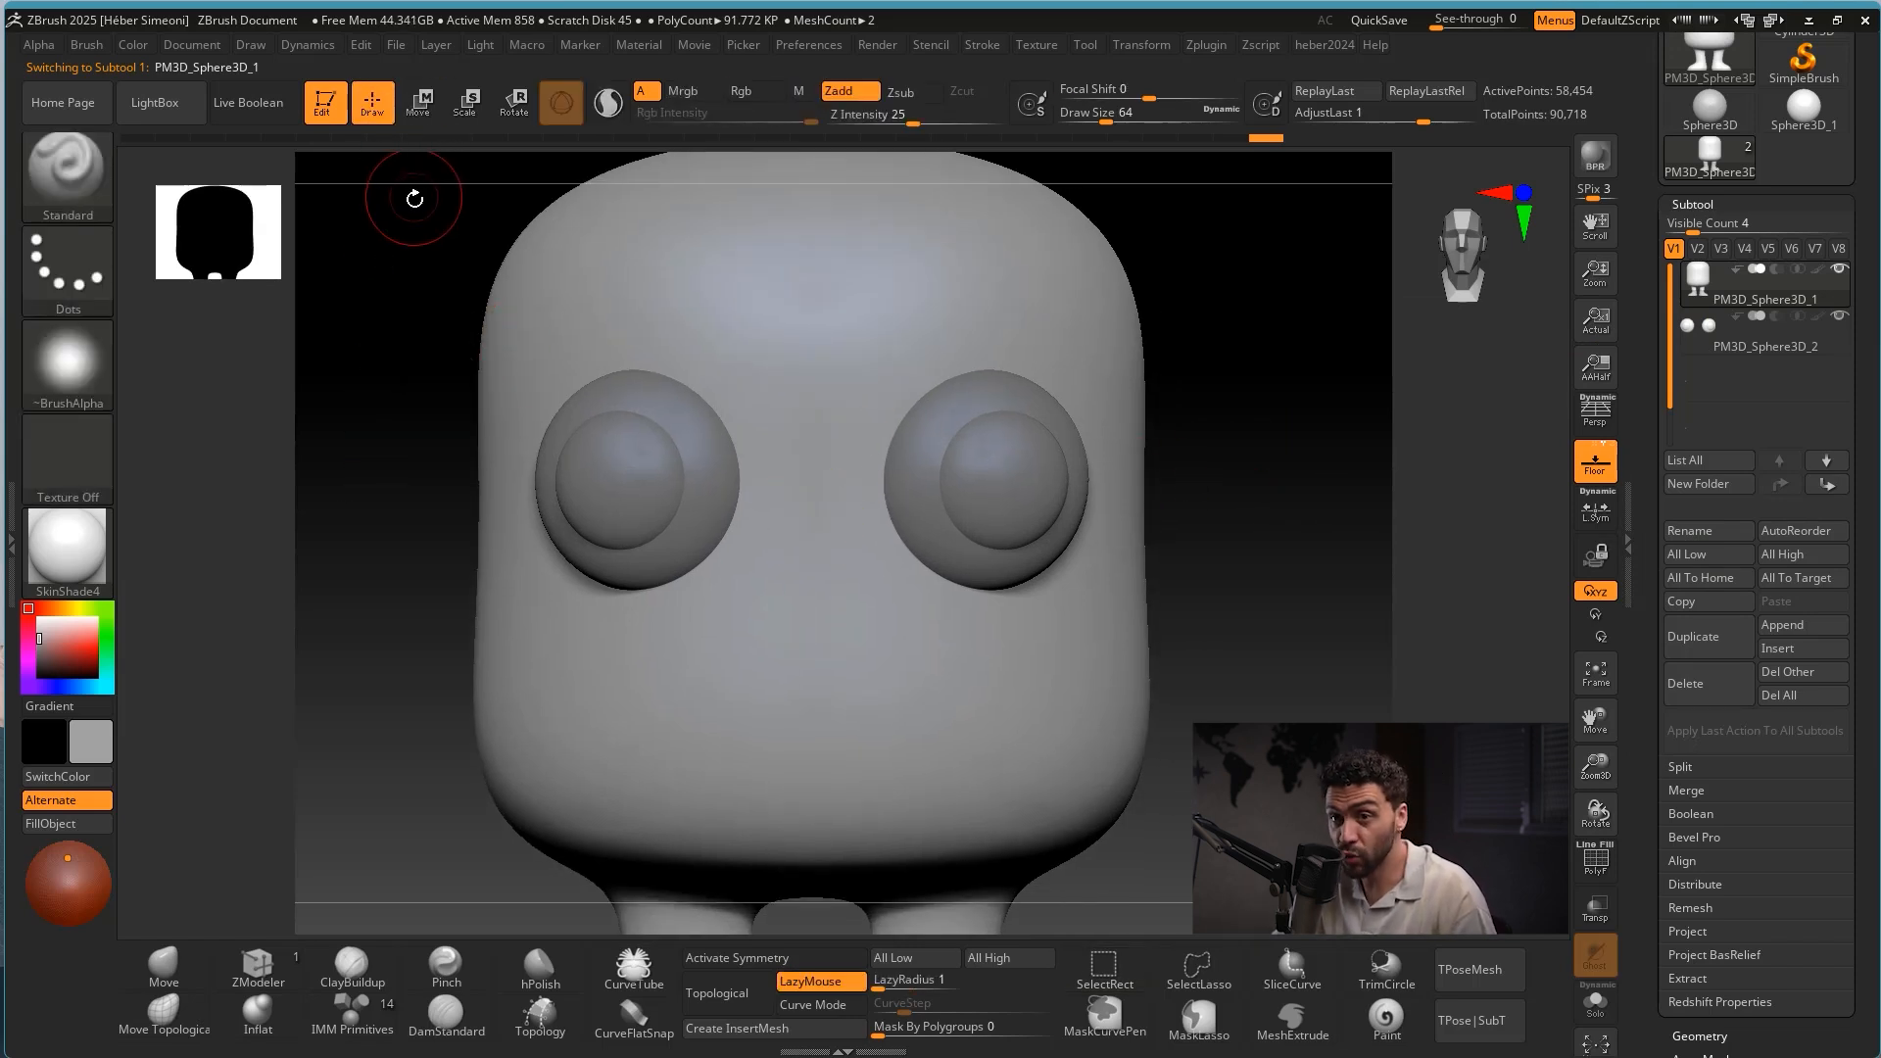
Choose the CurveTubeSnap brush for building the mouth on the body.
drag(449, 278, 106, 177)
click(78, 179)
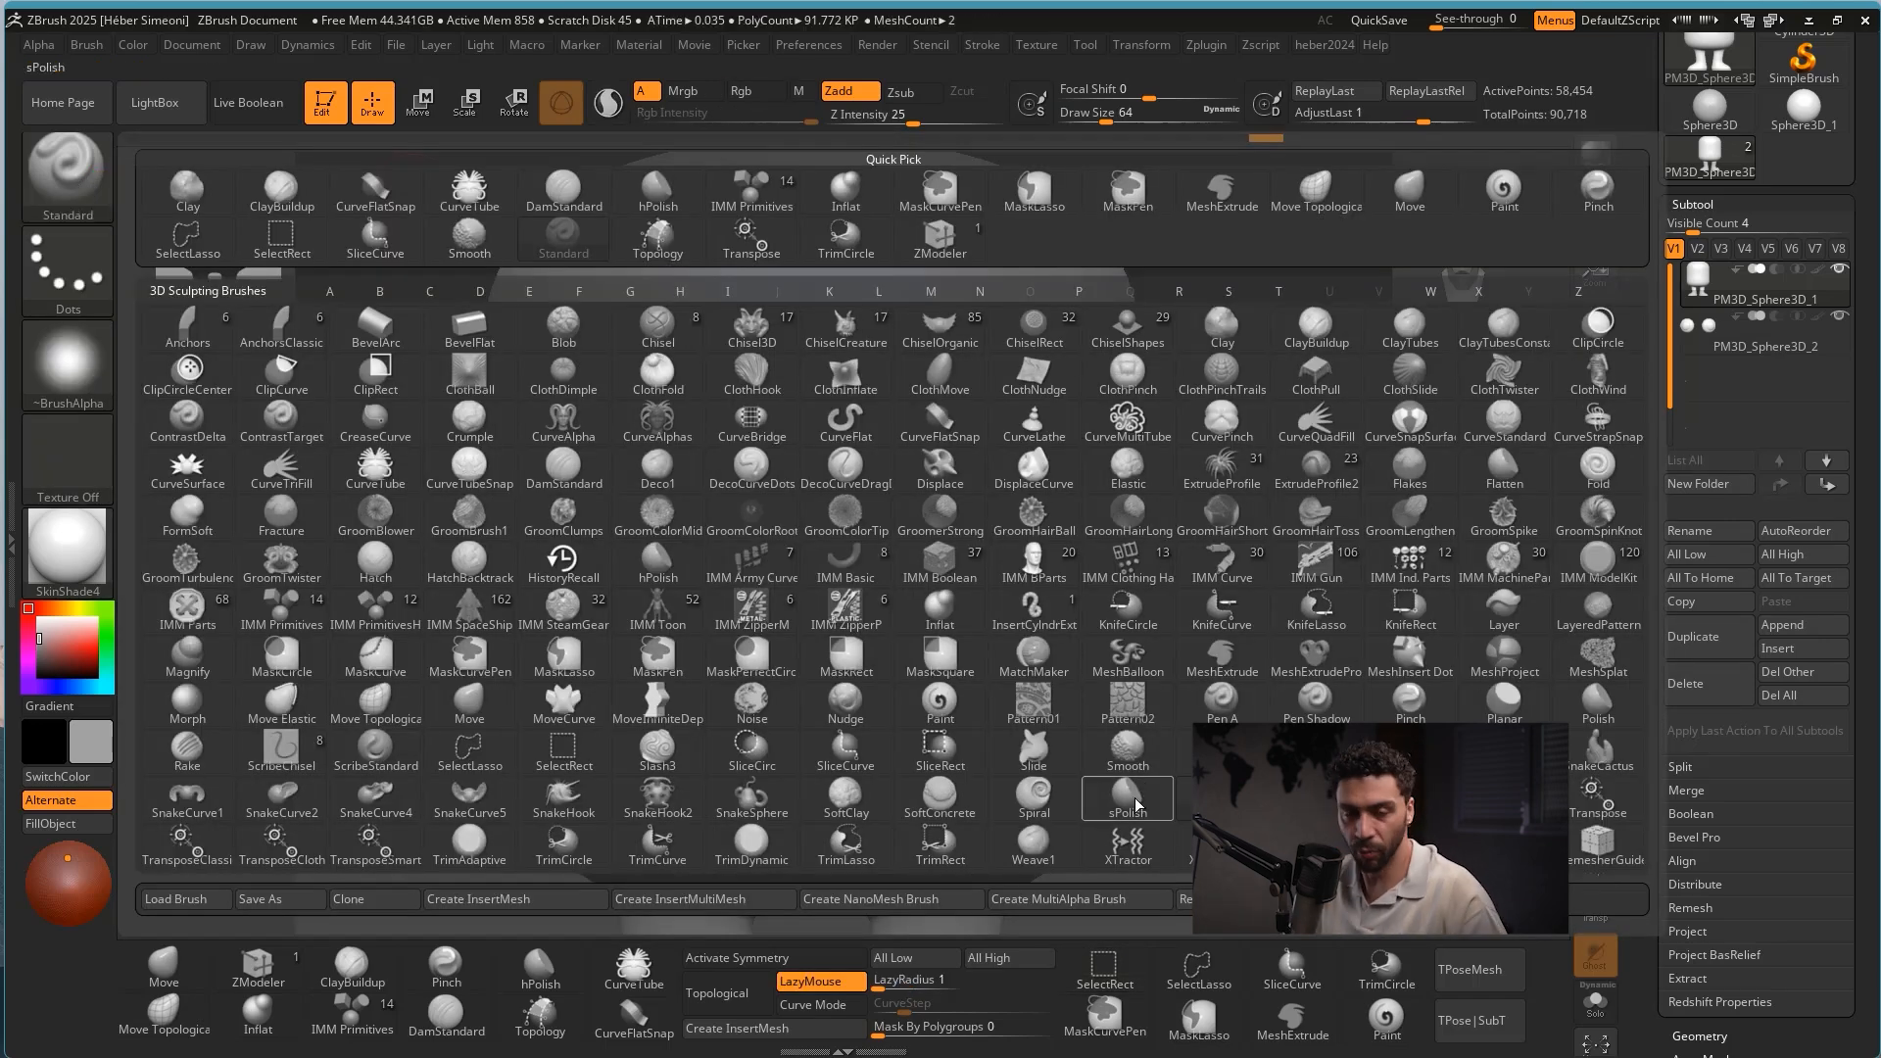
mouse_move(1155, 785)
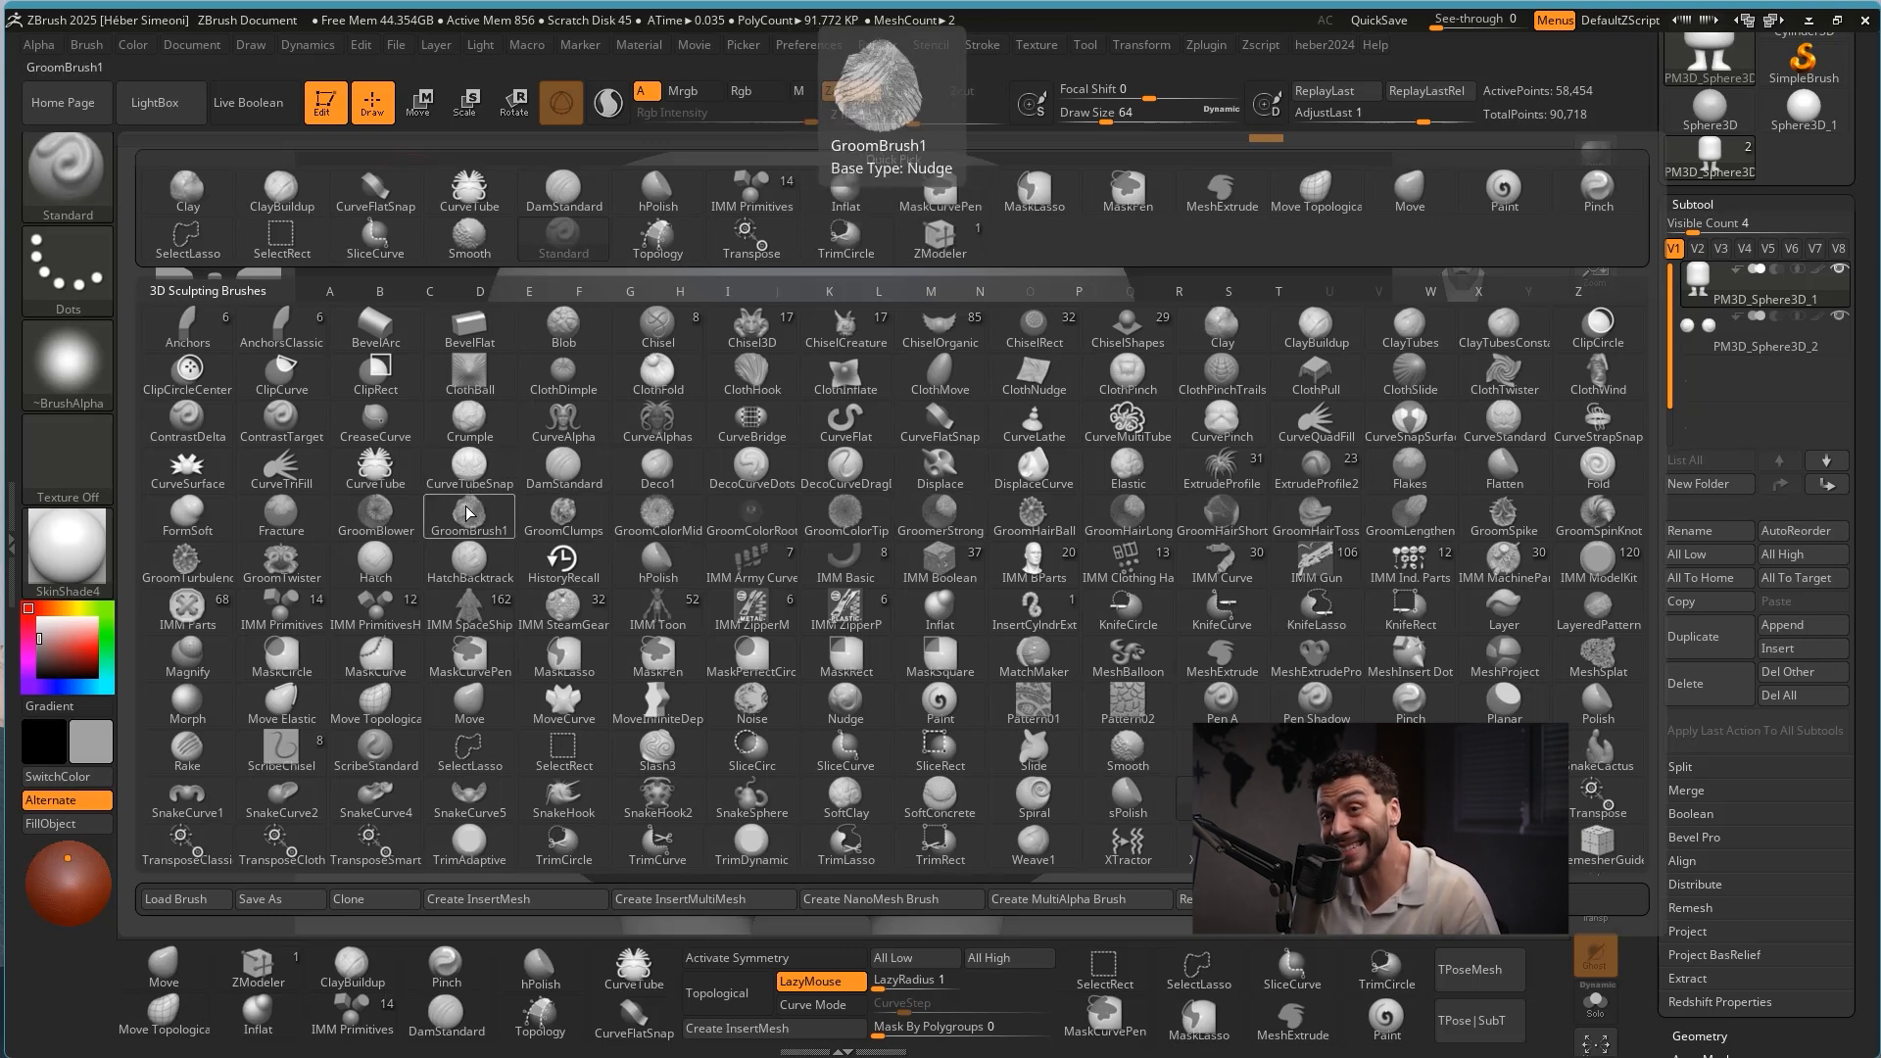
key(c)
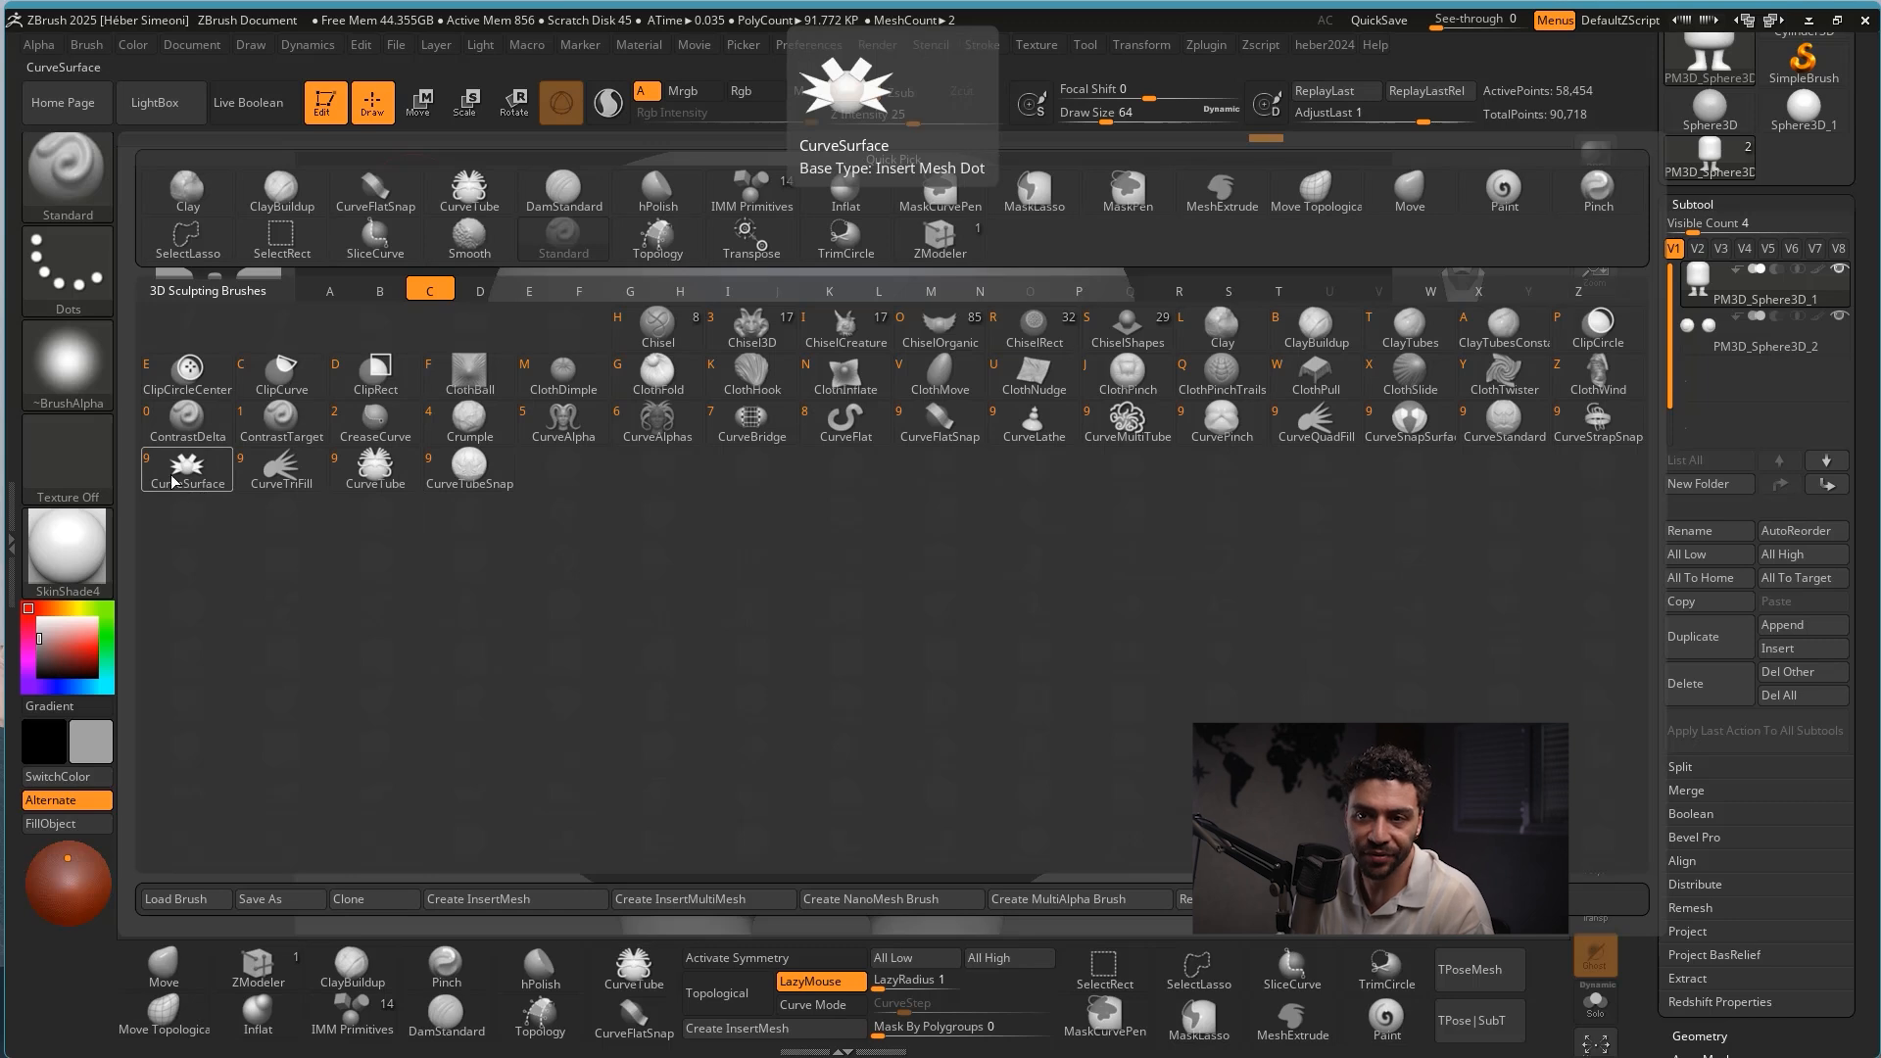
click(474, 477)
Try a large S-shaped tube running across the face between the eyes, and undo it.
mouse_move(611, 316)
mouse_down()
mouse_move(844, 432)
mouse_move(1016, 694)
mouse_up()
mouse_move(1222, 529)
mouse_down()
mouse_move(1293, 533)
mouse_move(1218, 536)
mouse_up()
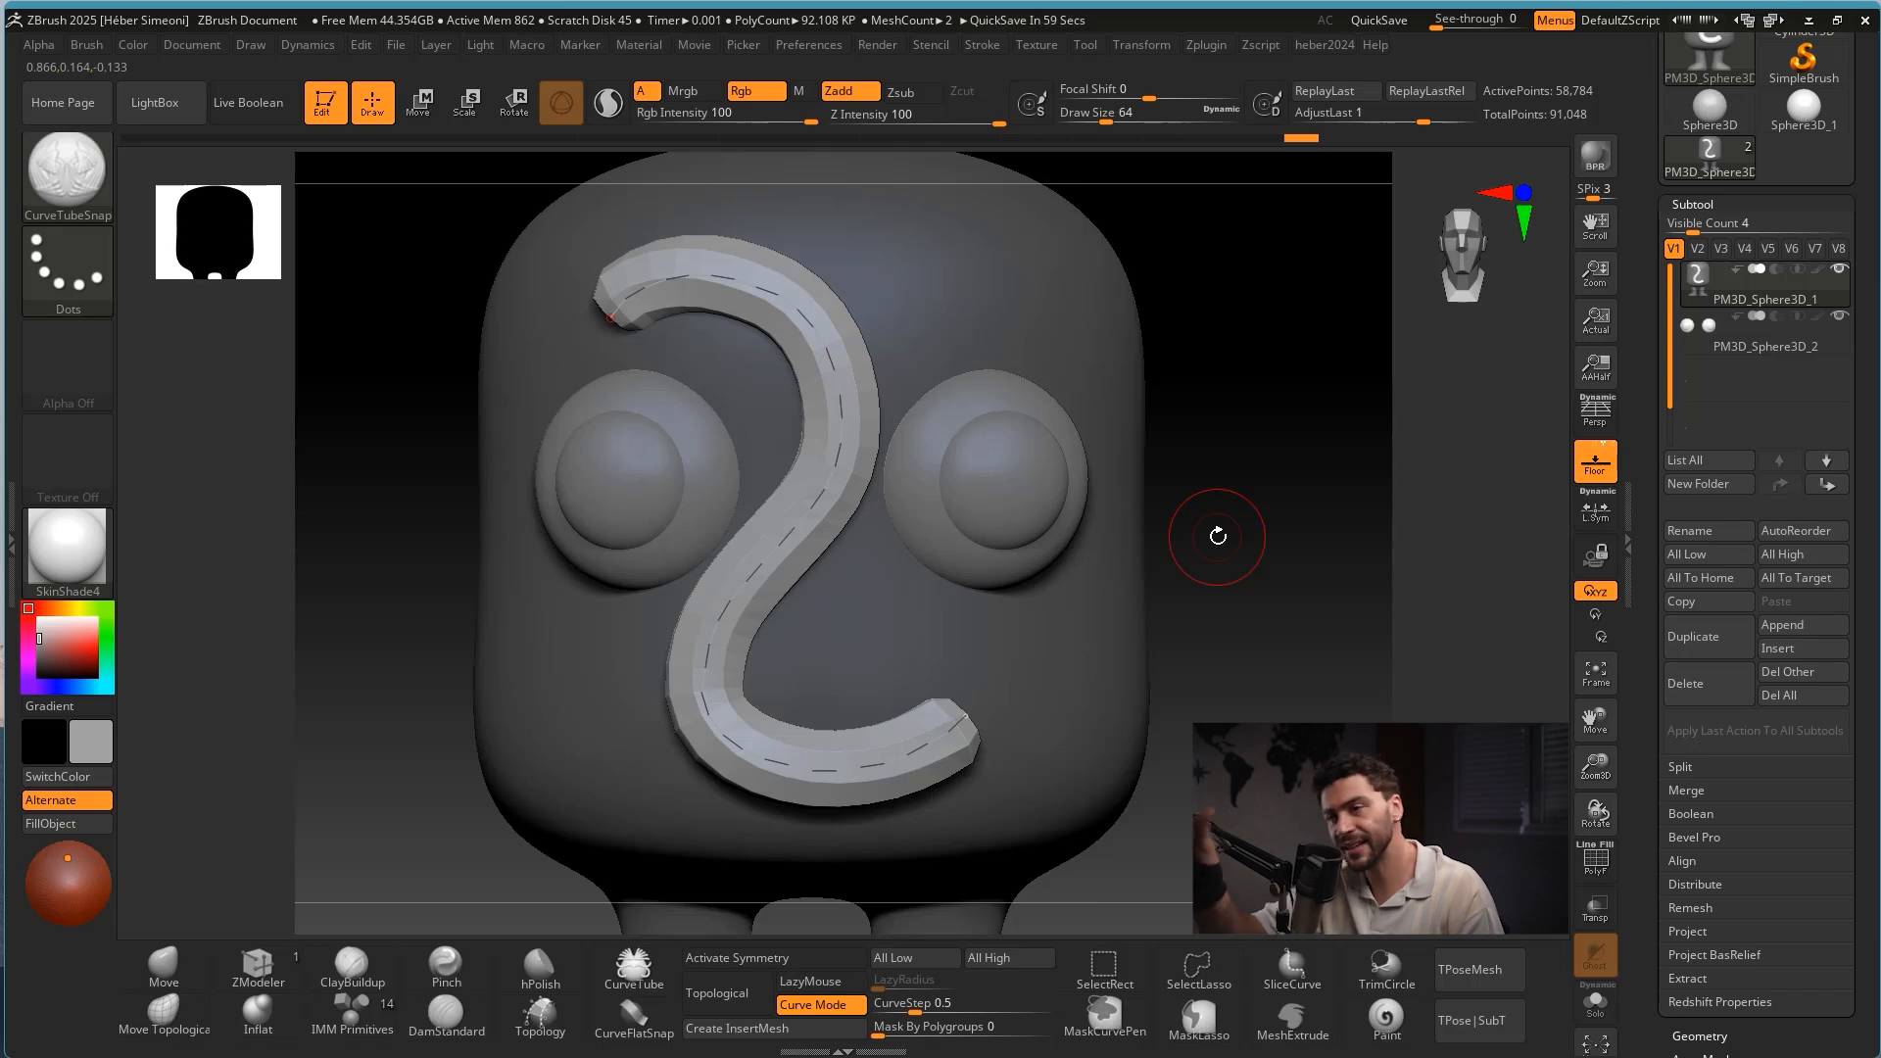
key(ctrl+z)
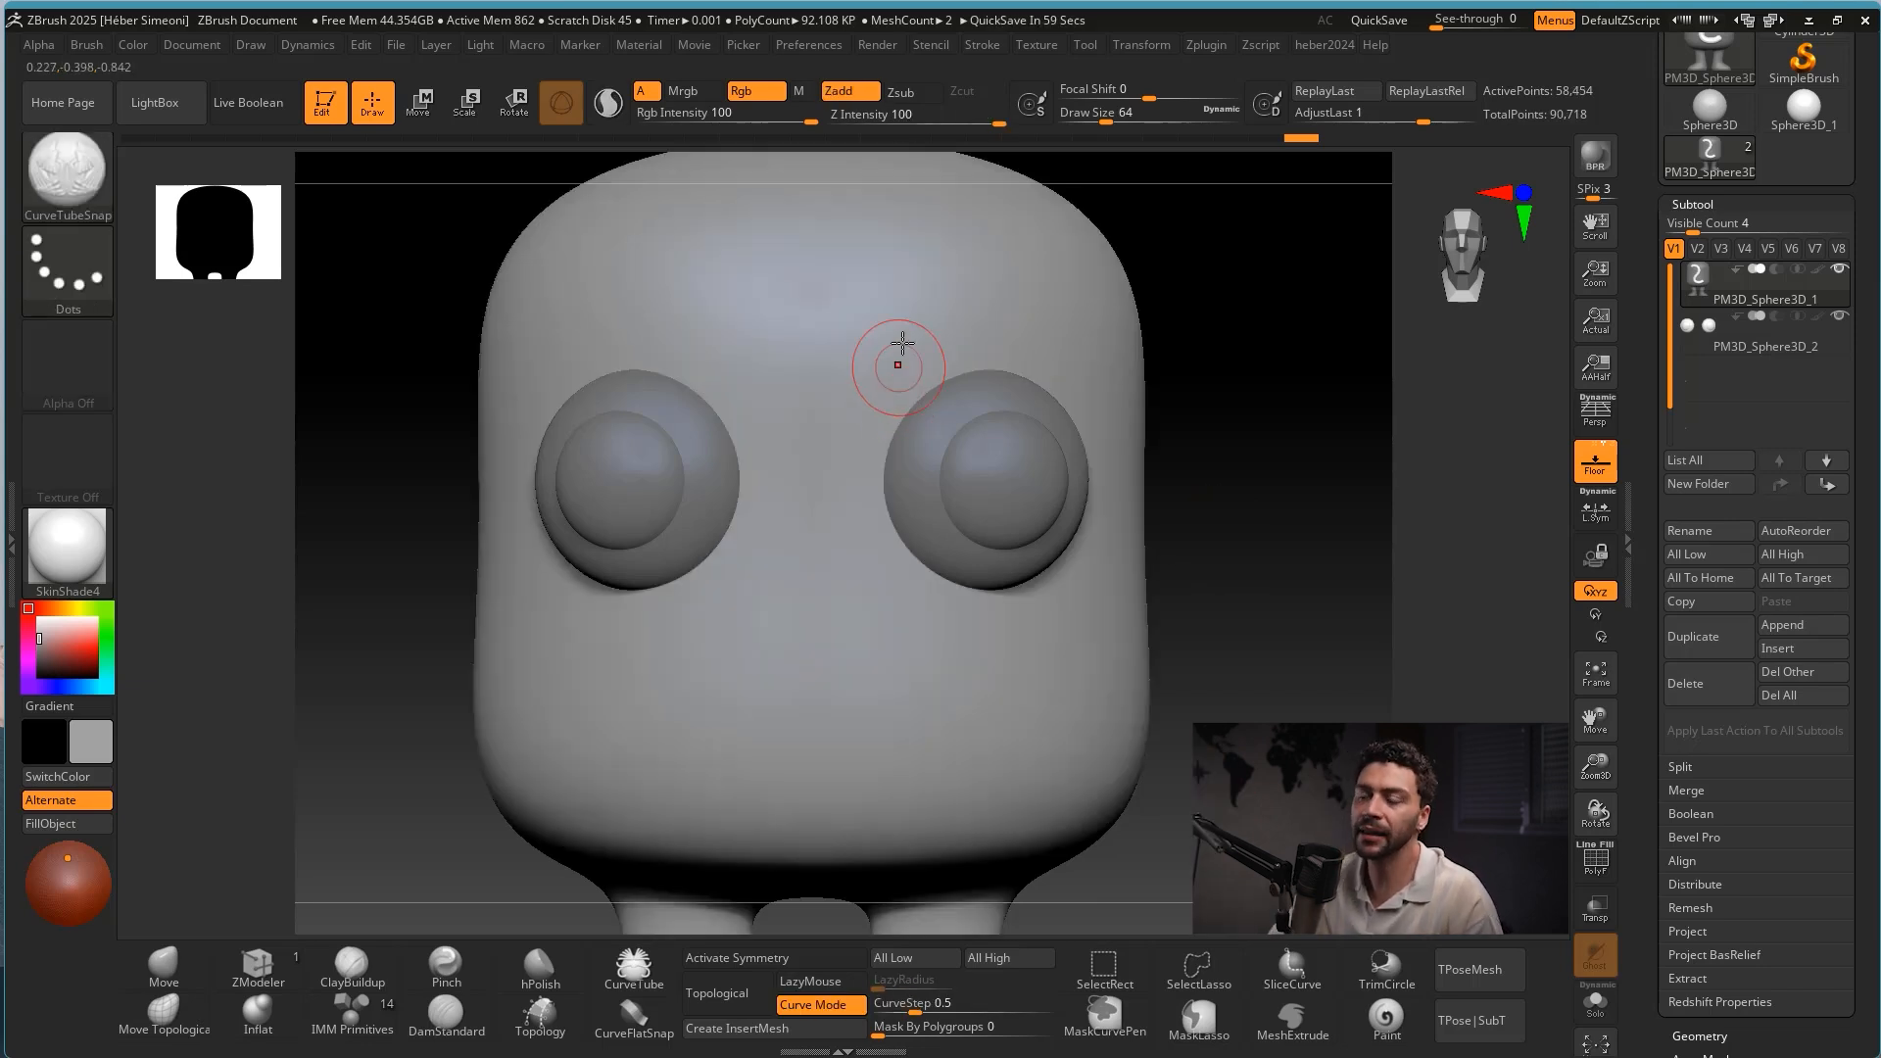
Try a short U-shaped tube just below and between the eyes, and undo it.
drag(763, 518, 767, 612)
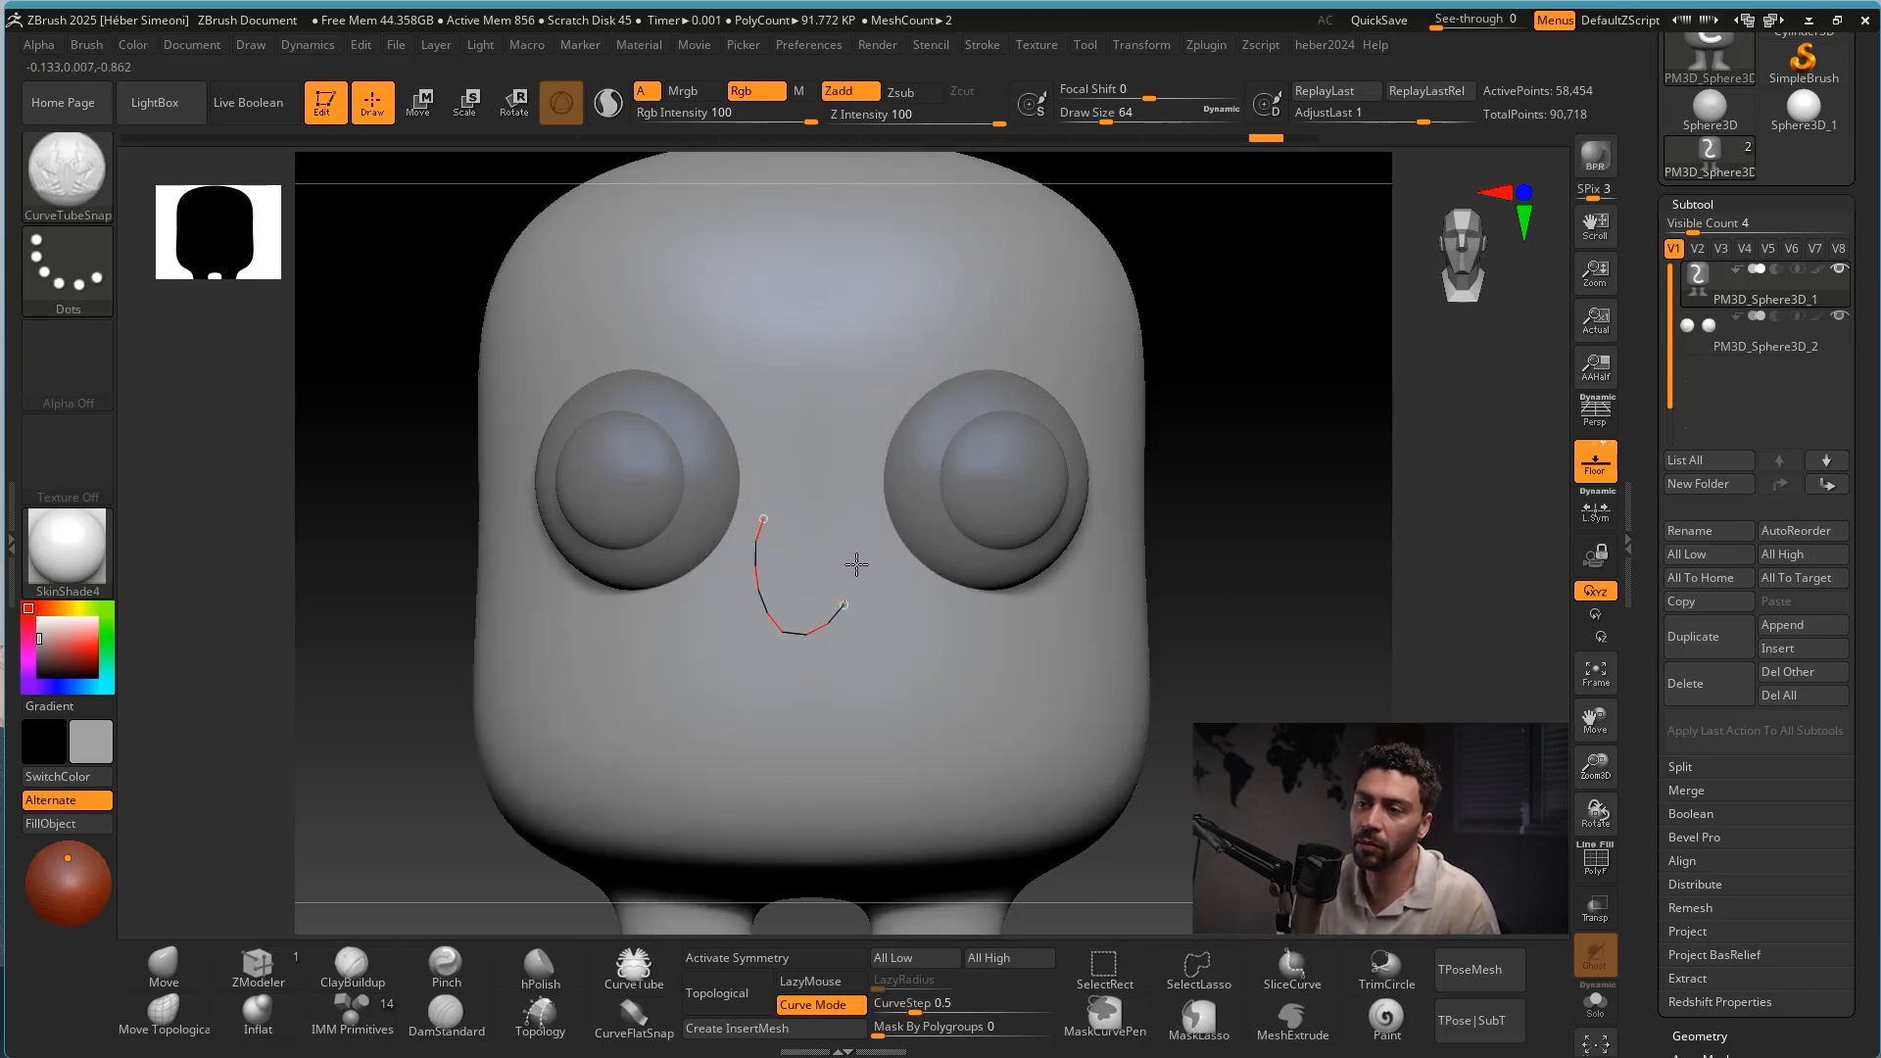
drag(856, 565, 857, 561)
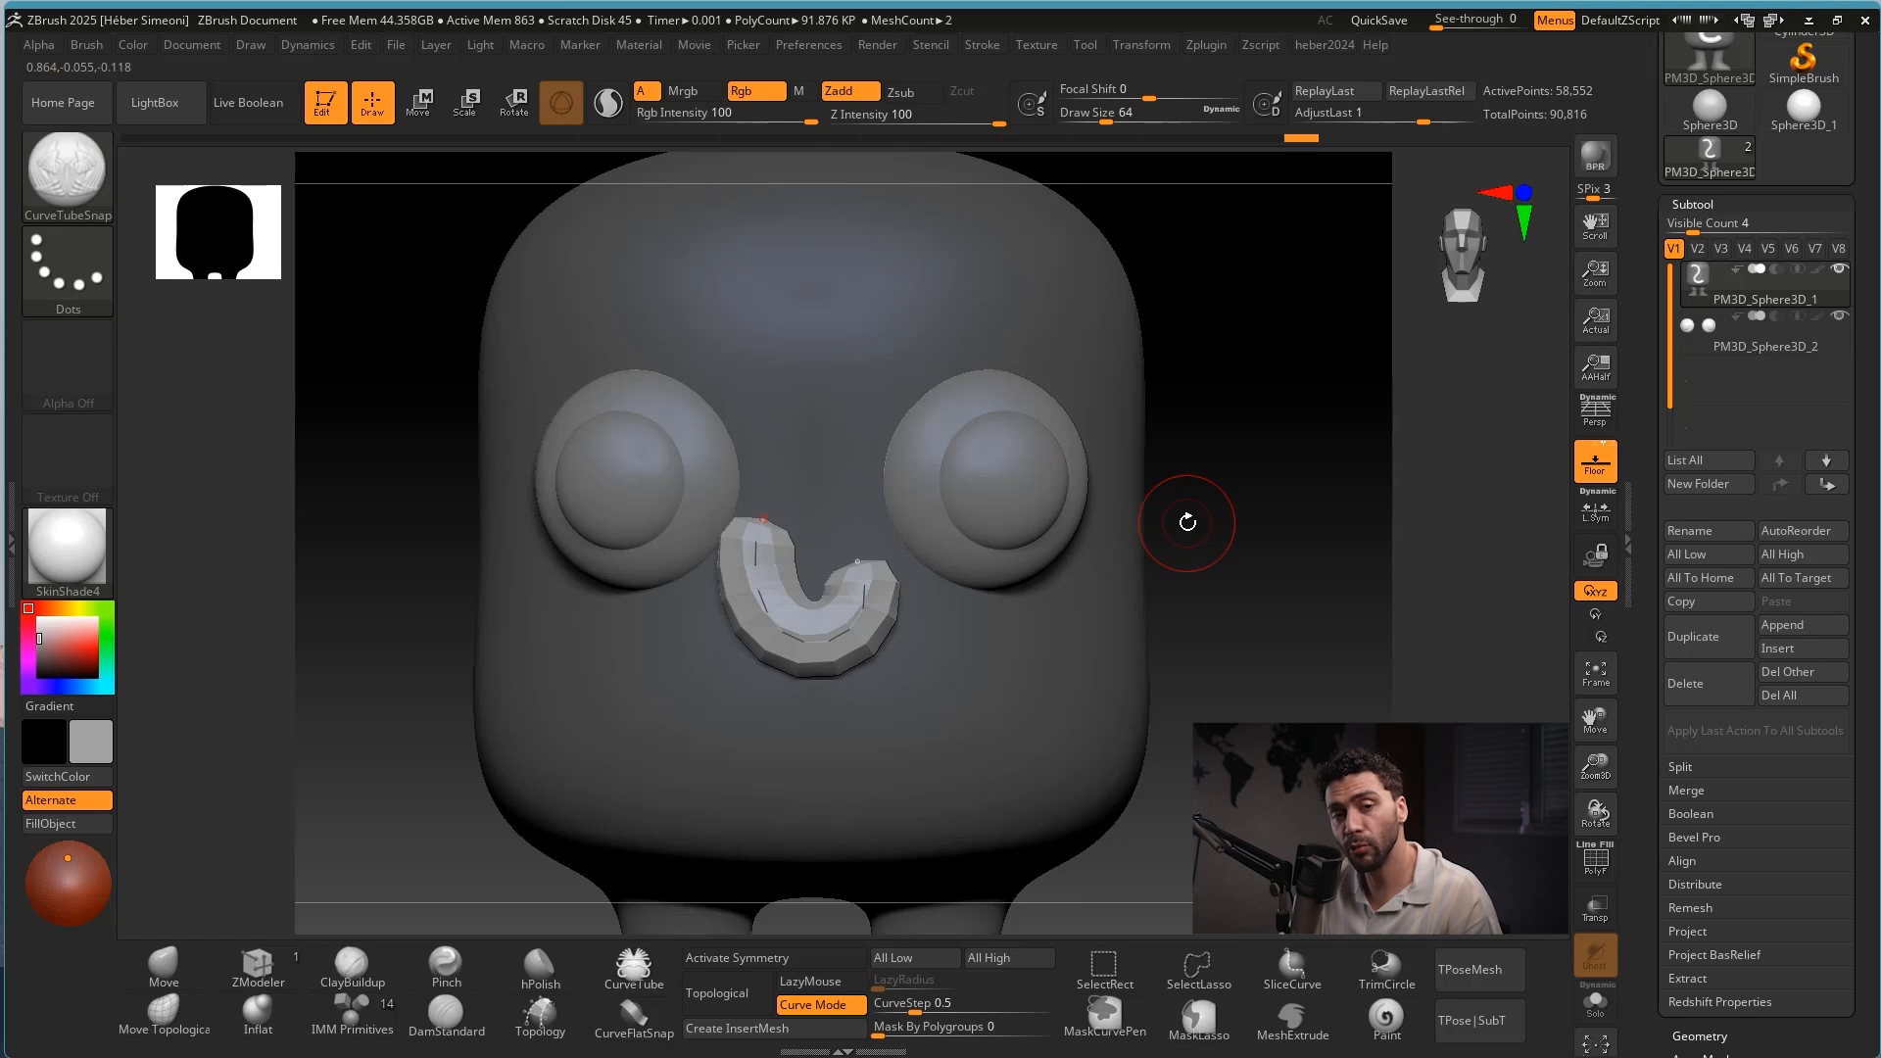
key(ctrl+z)
Try a thinner U-shaped tube between the eyes with Draw Size about 35, and undo the tube.
ctrl+shift+drag(1038, 628, 1094, 116)
click(1099, 113)
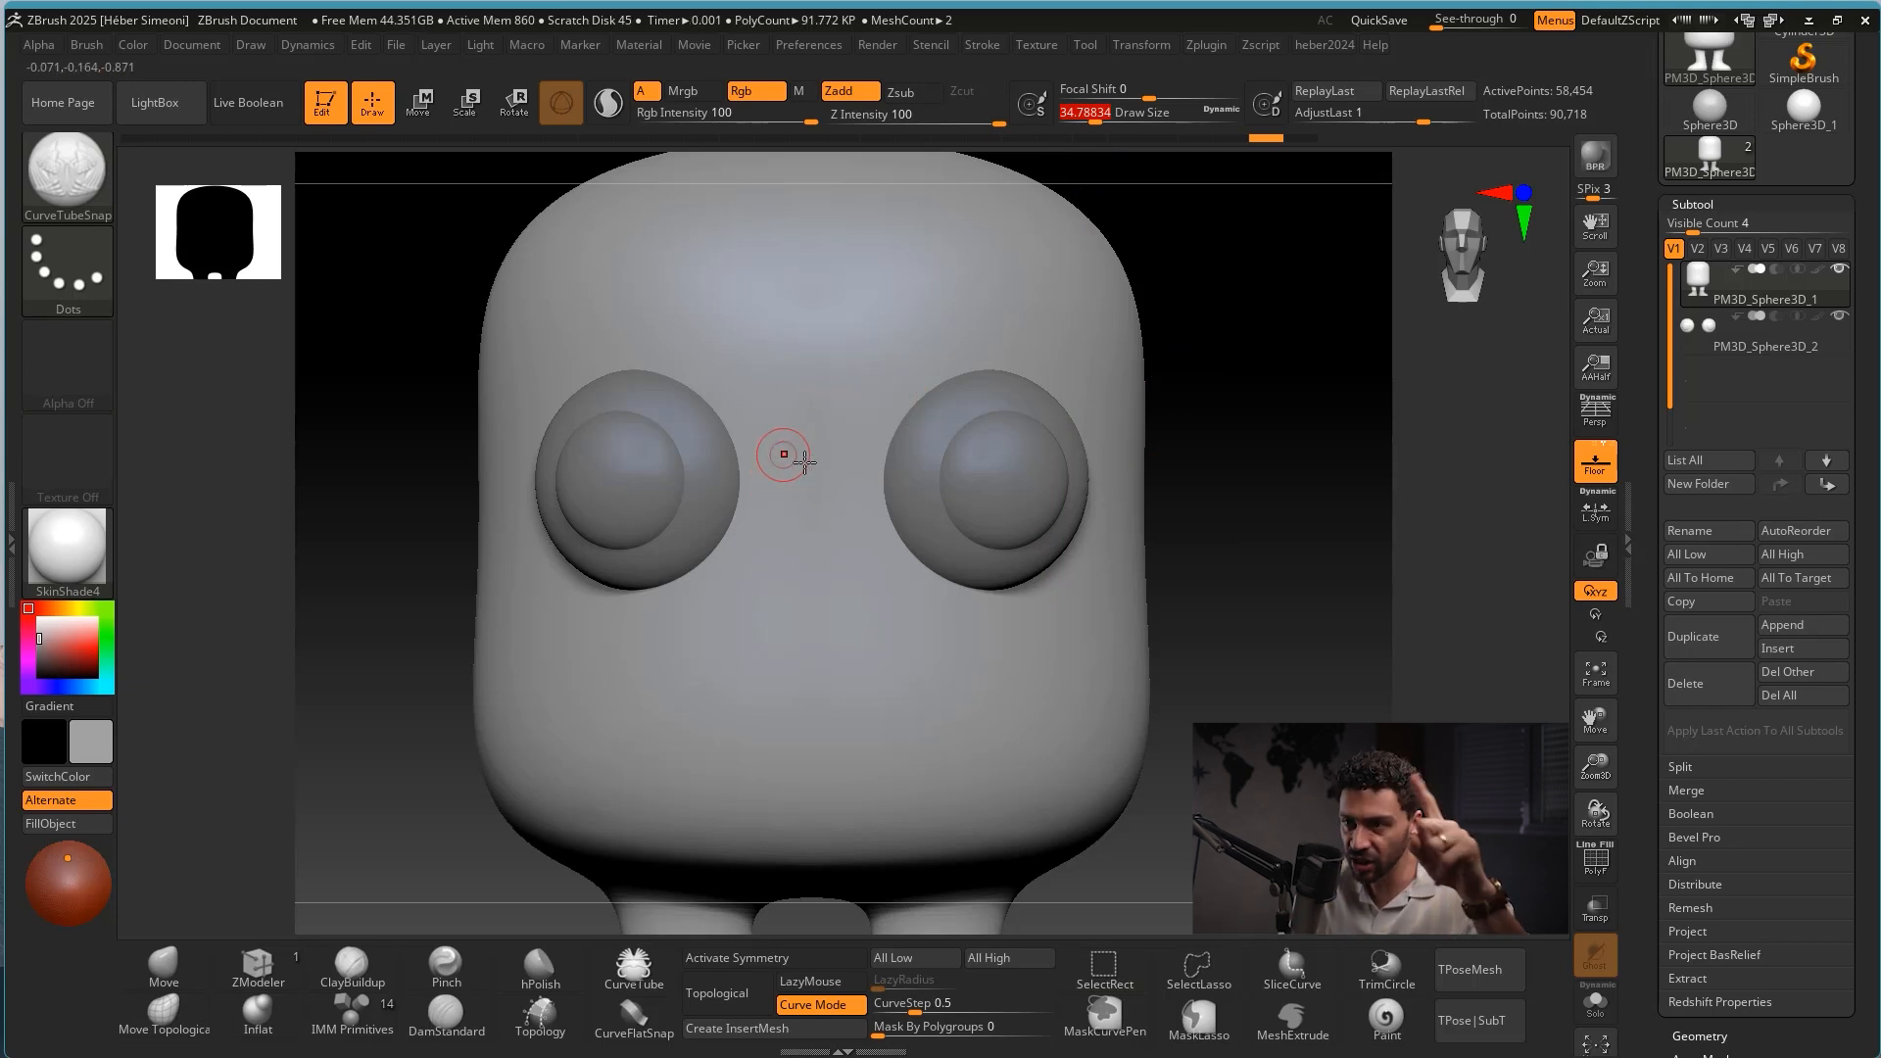
mouse_move(789, 466)
mouse_down()
mouse_move(773, 476)
mouse_move(831, 499)
mouse_up()
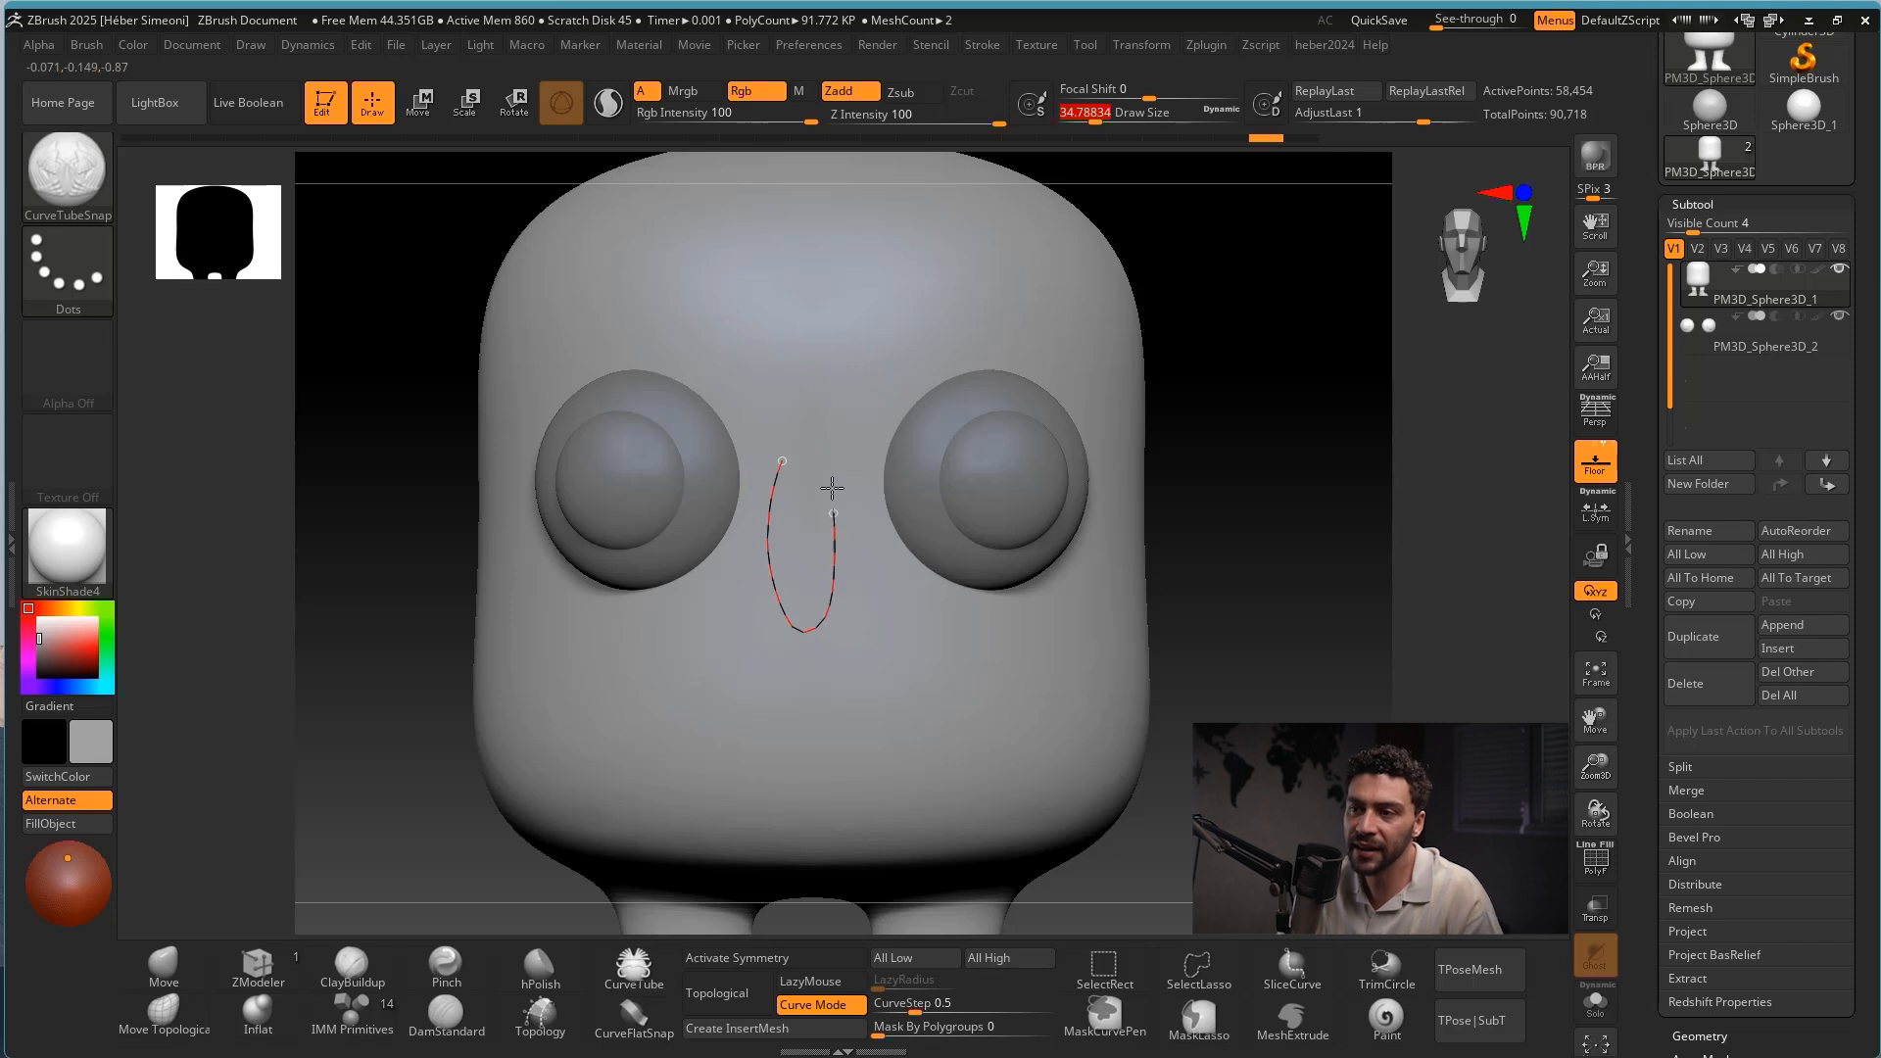
key(ctrl+z)
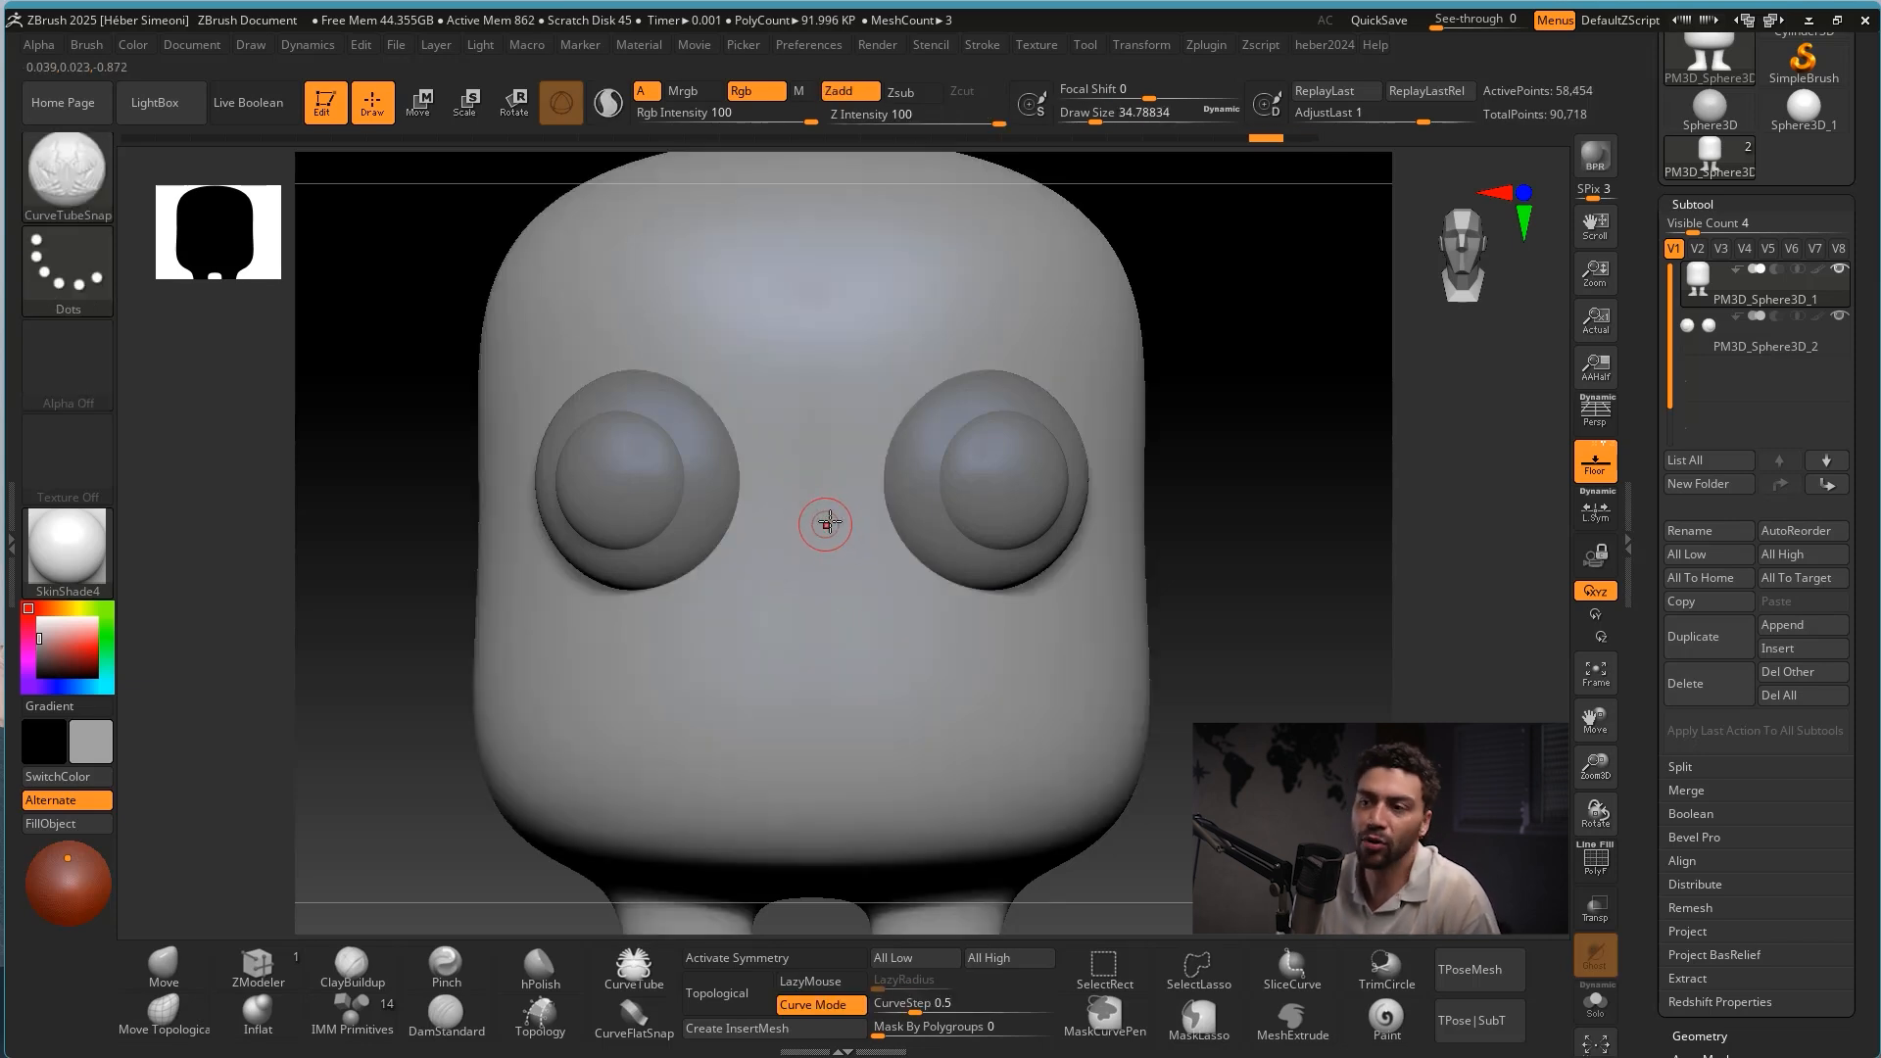
Set the CurveTubeSnap brush's Draw Size to about 27.
key(ctrl+shift)
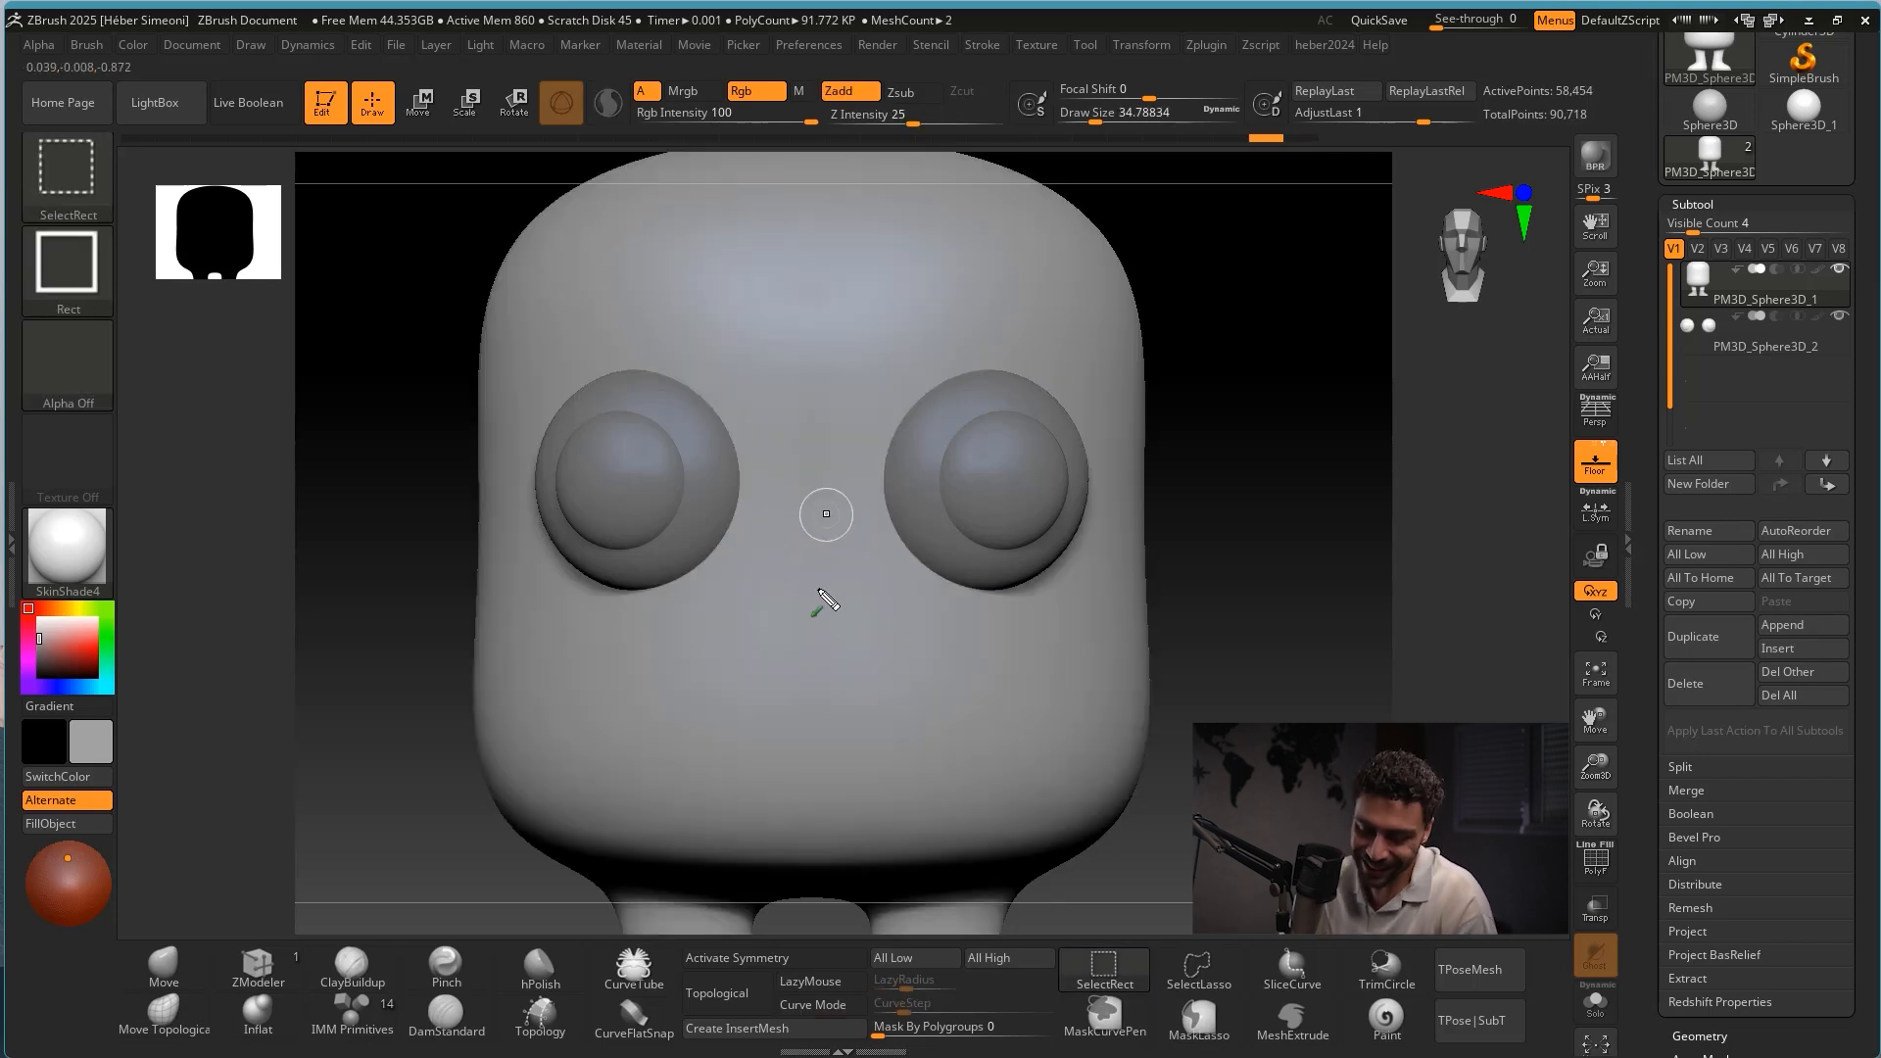
mouse_move(793, 674)
mouse_down()
mouse_move(1042, 127)
mouse_move(1097, 126)
mouse_up()
click(1095, 114)
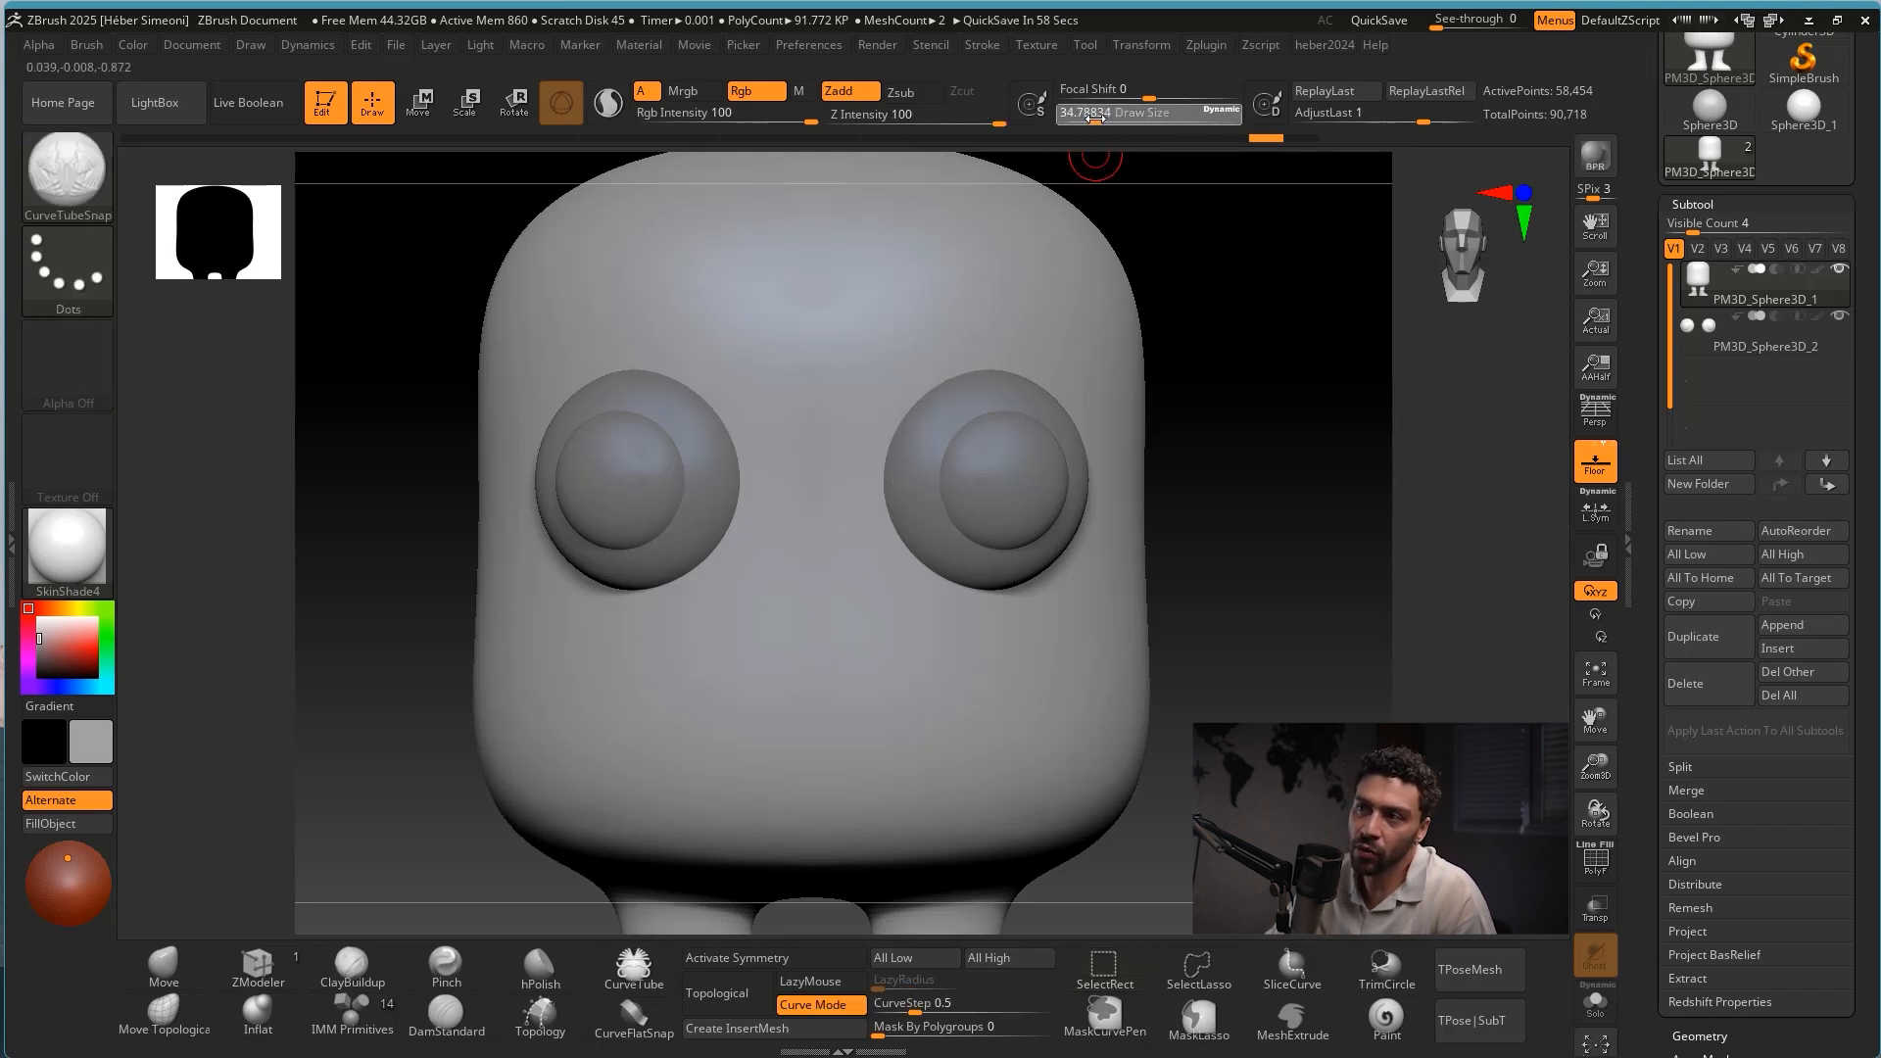
click(1093, 117)
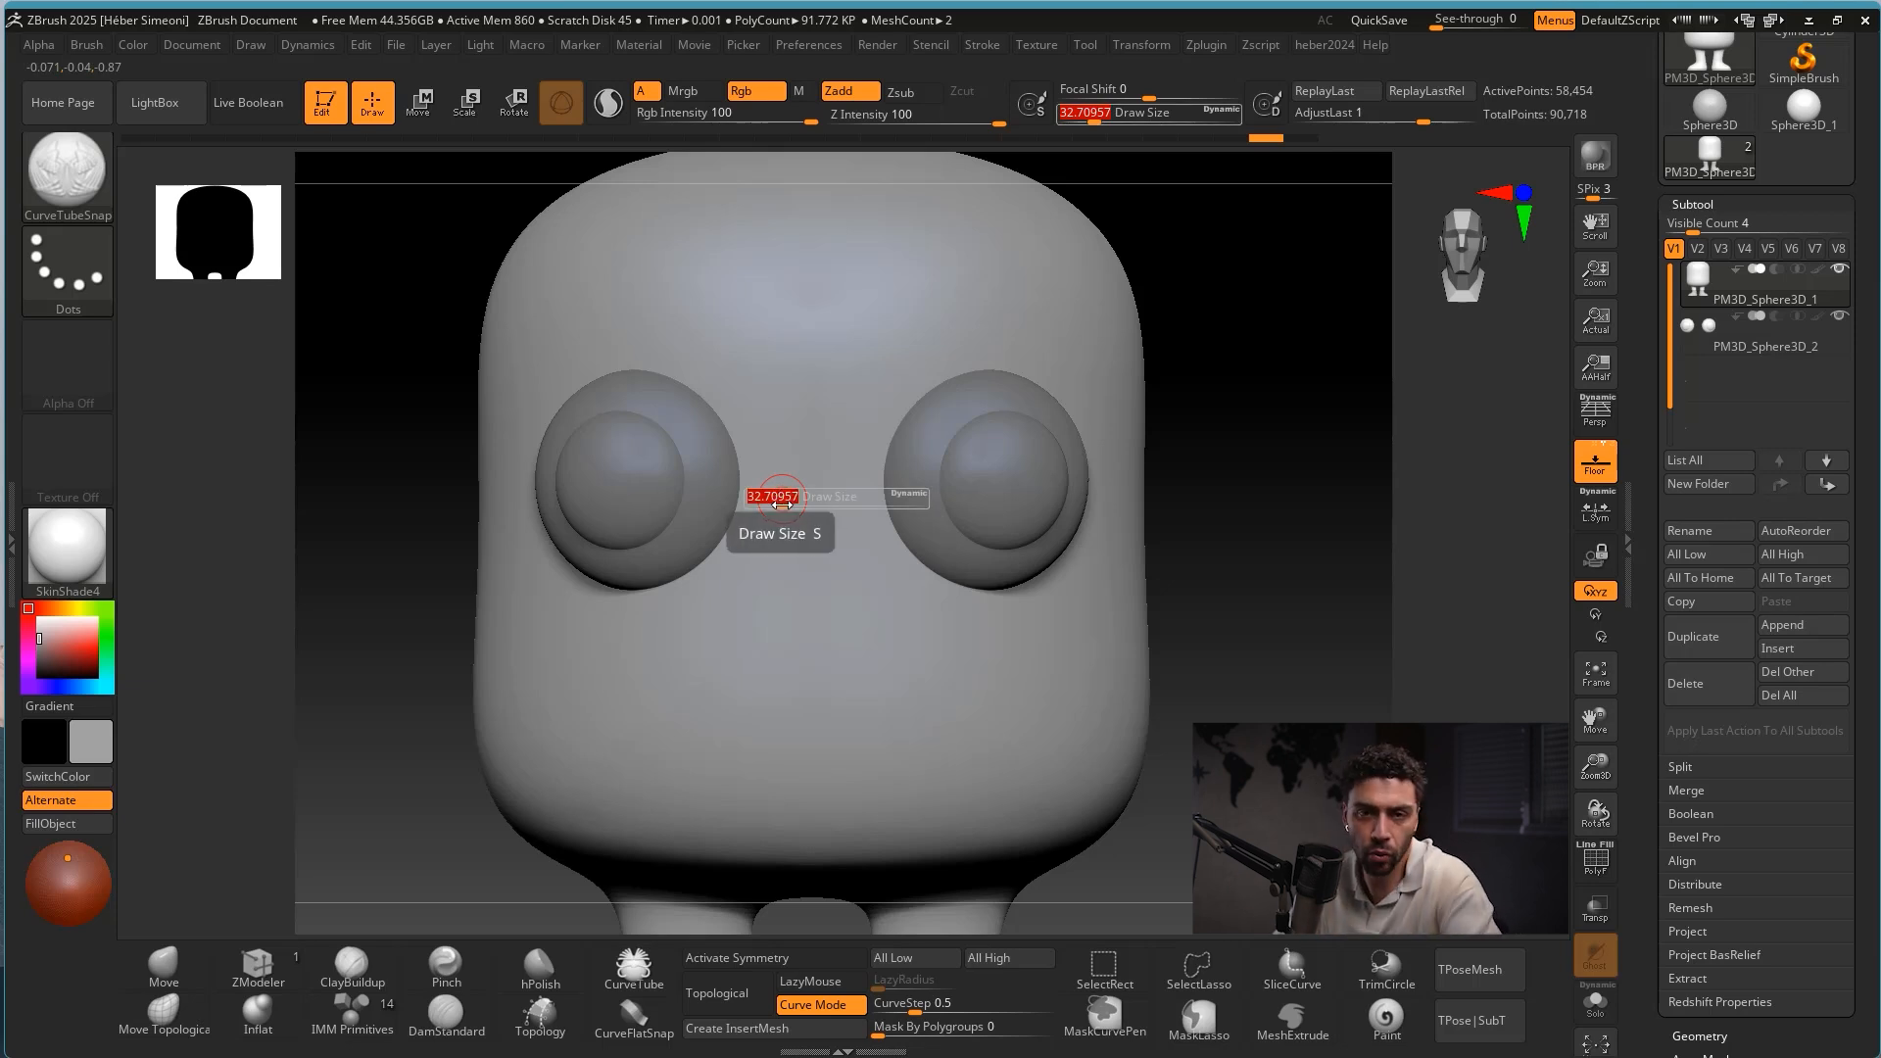
click(780, 502)
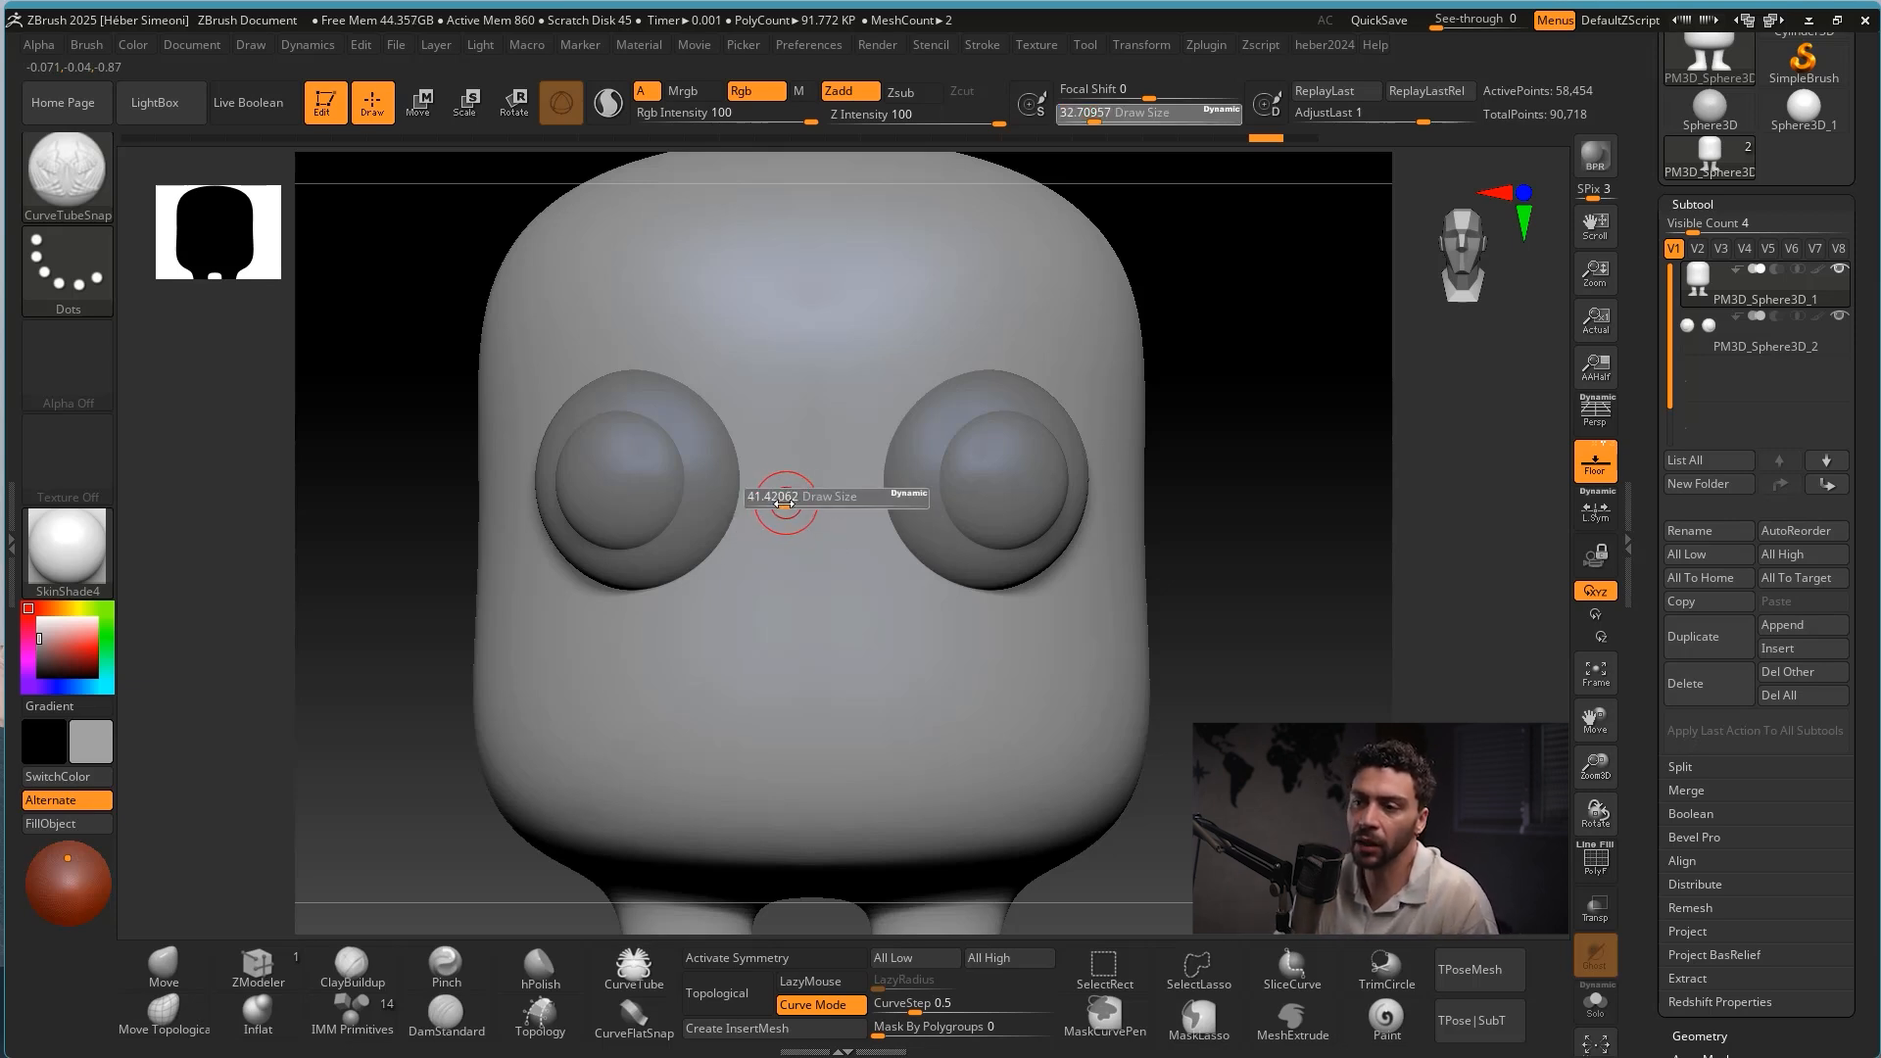
mouse_move(784, 506)
mouse_down()
mouse_move(897, 509)
mouse_move(778, 513)
mouse_up()
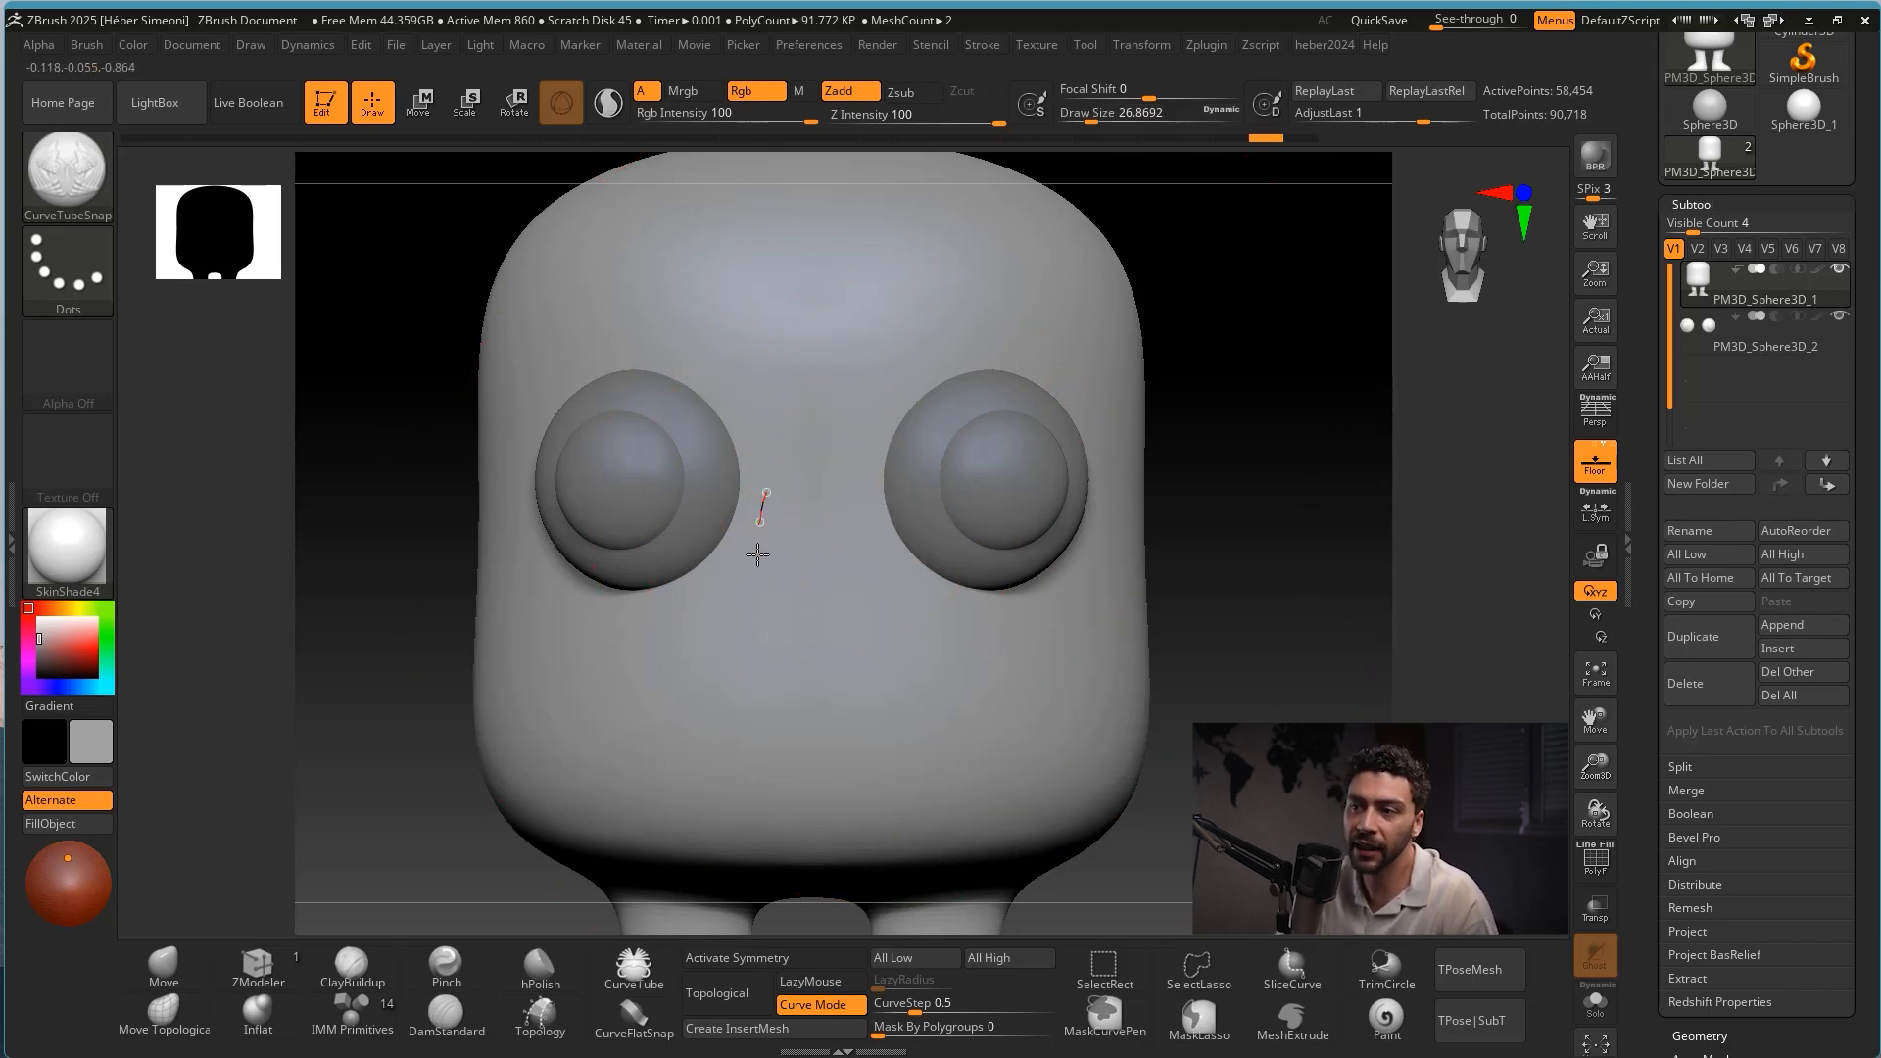
Try several small U-shaped mouth tubes between the eyes, undoing each one.
click(857, 573)
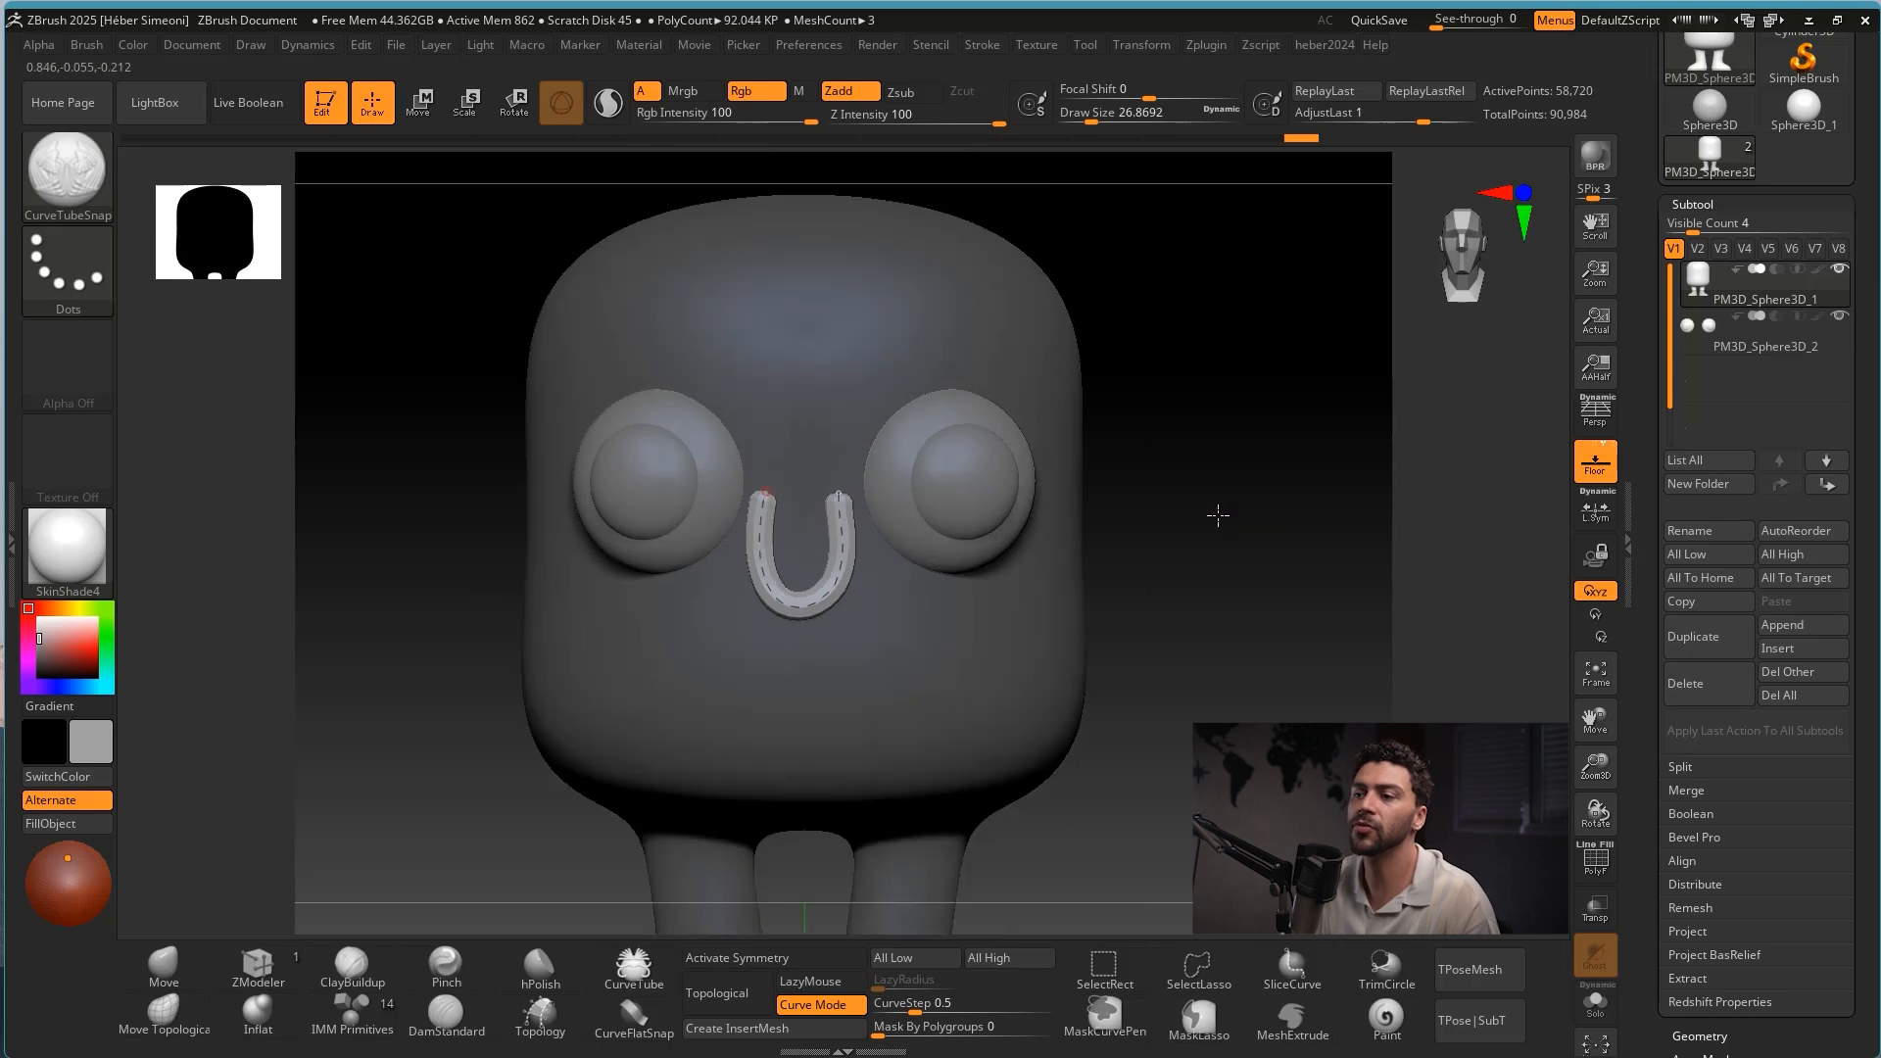
key(ctrl+z)
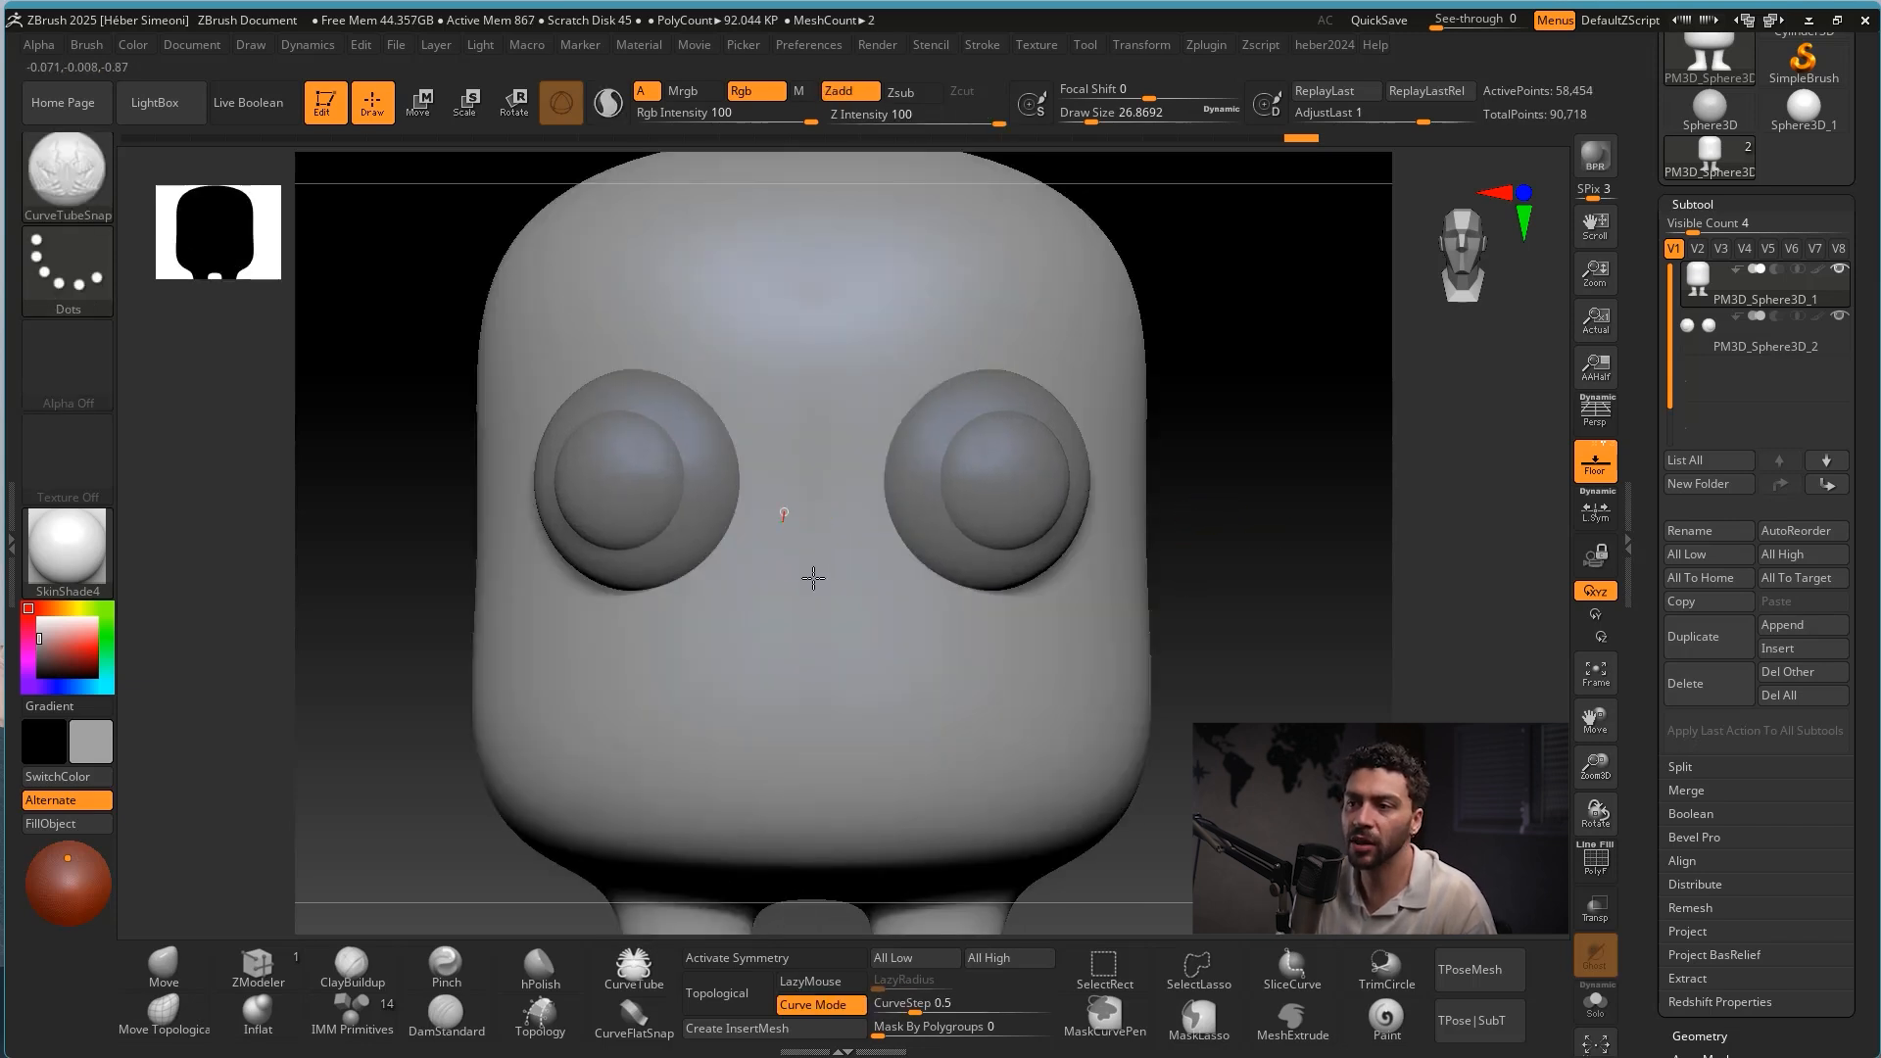
key(ctrl+shift+z)
key(ctrl+z)
key(ctrl+shift+z)
key(ctrl+z)
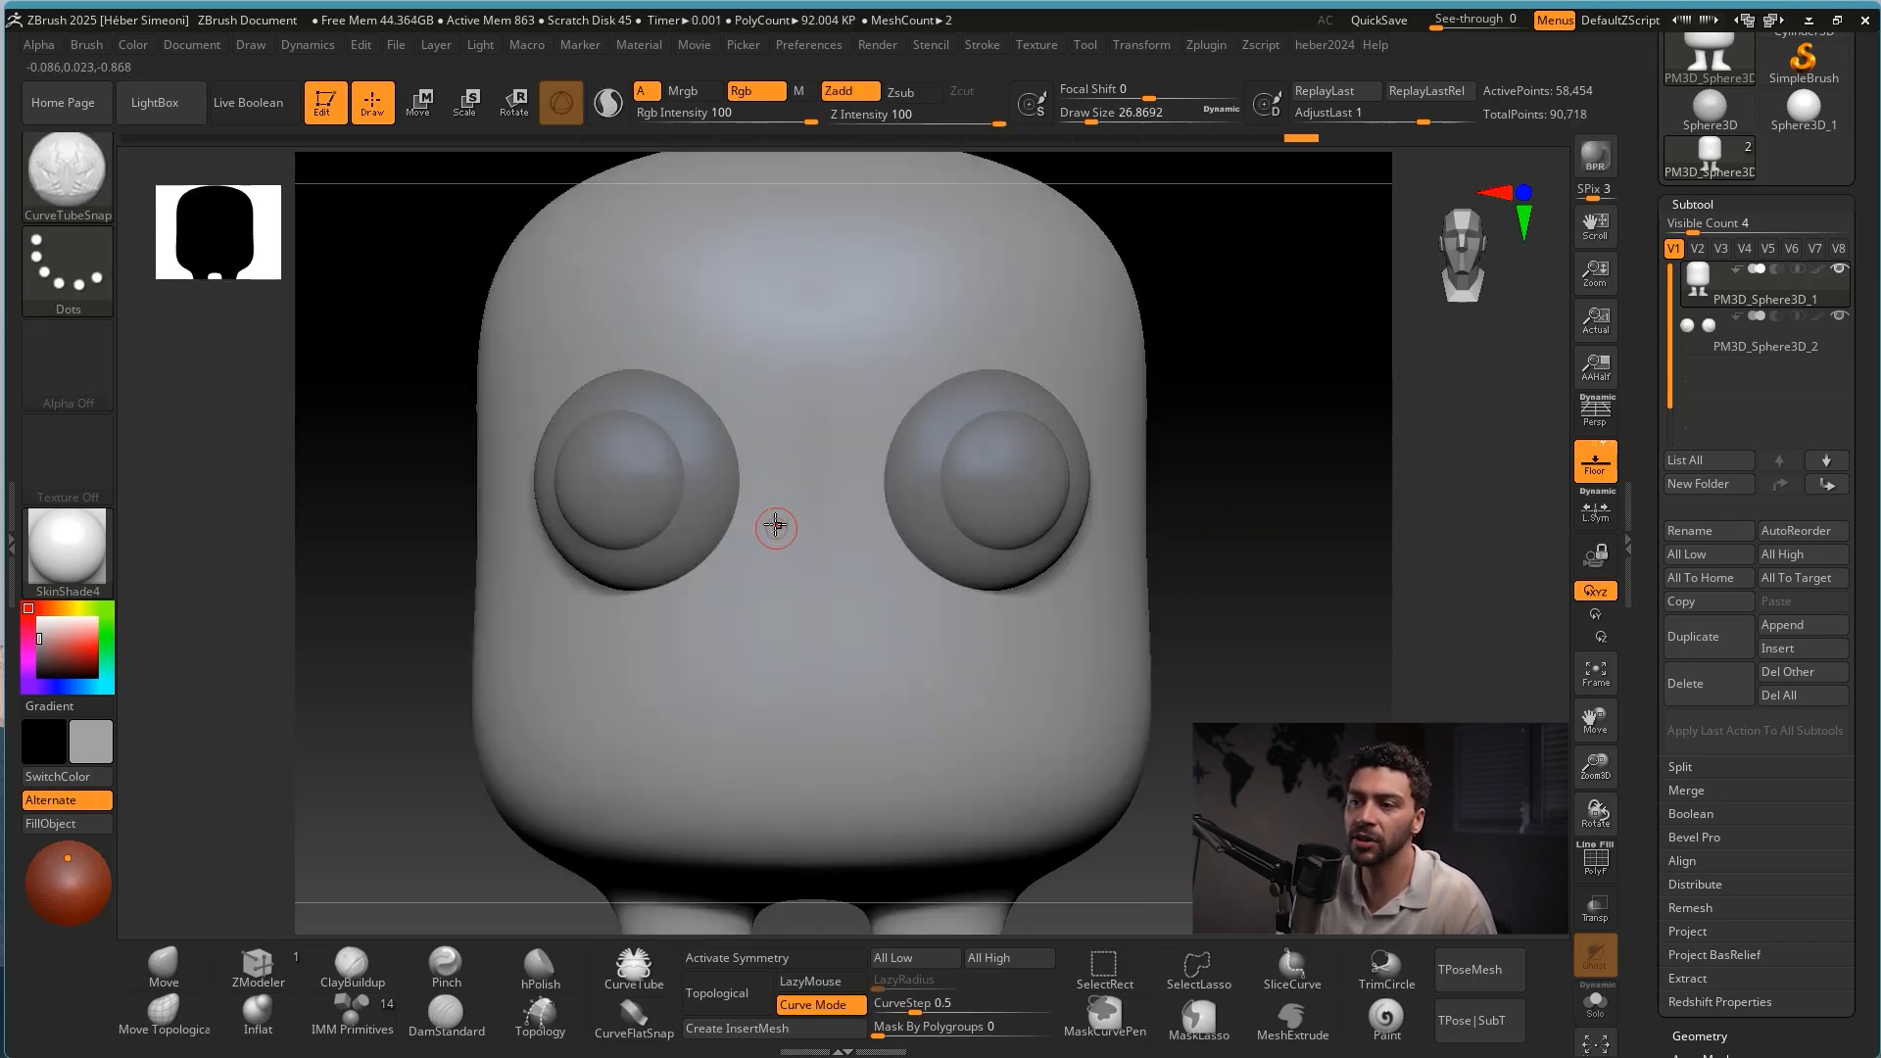
key(ctrl+shift+z)
key(ctrl+z)
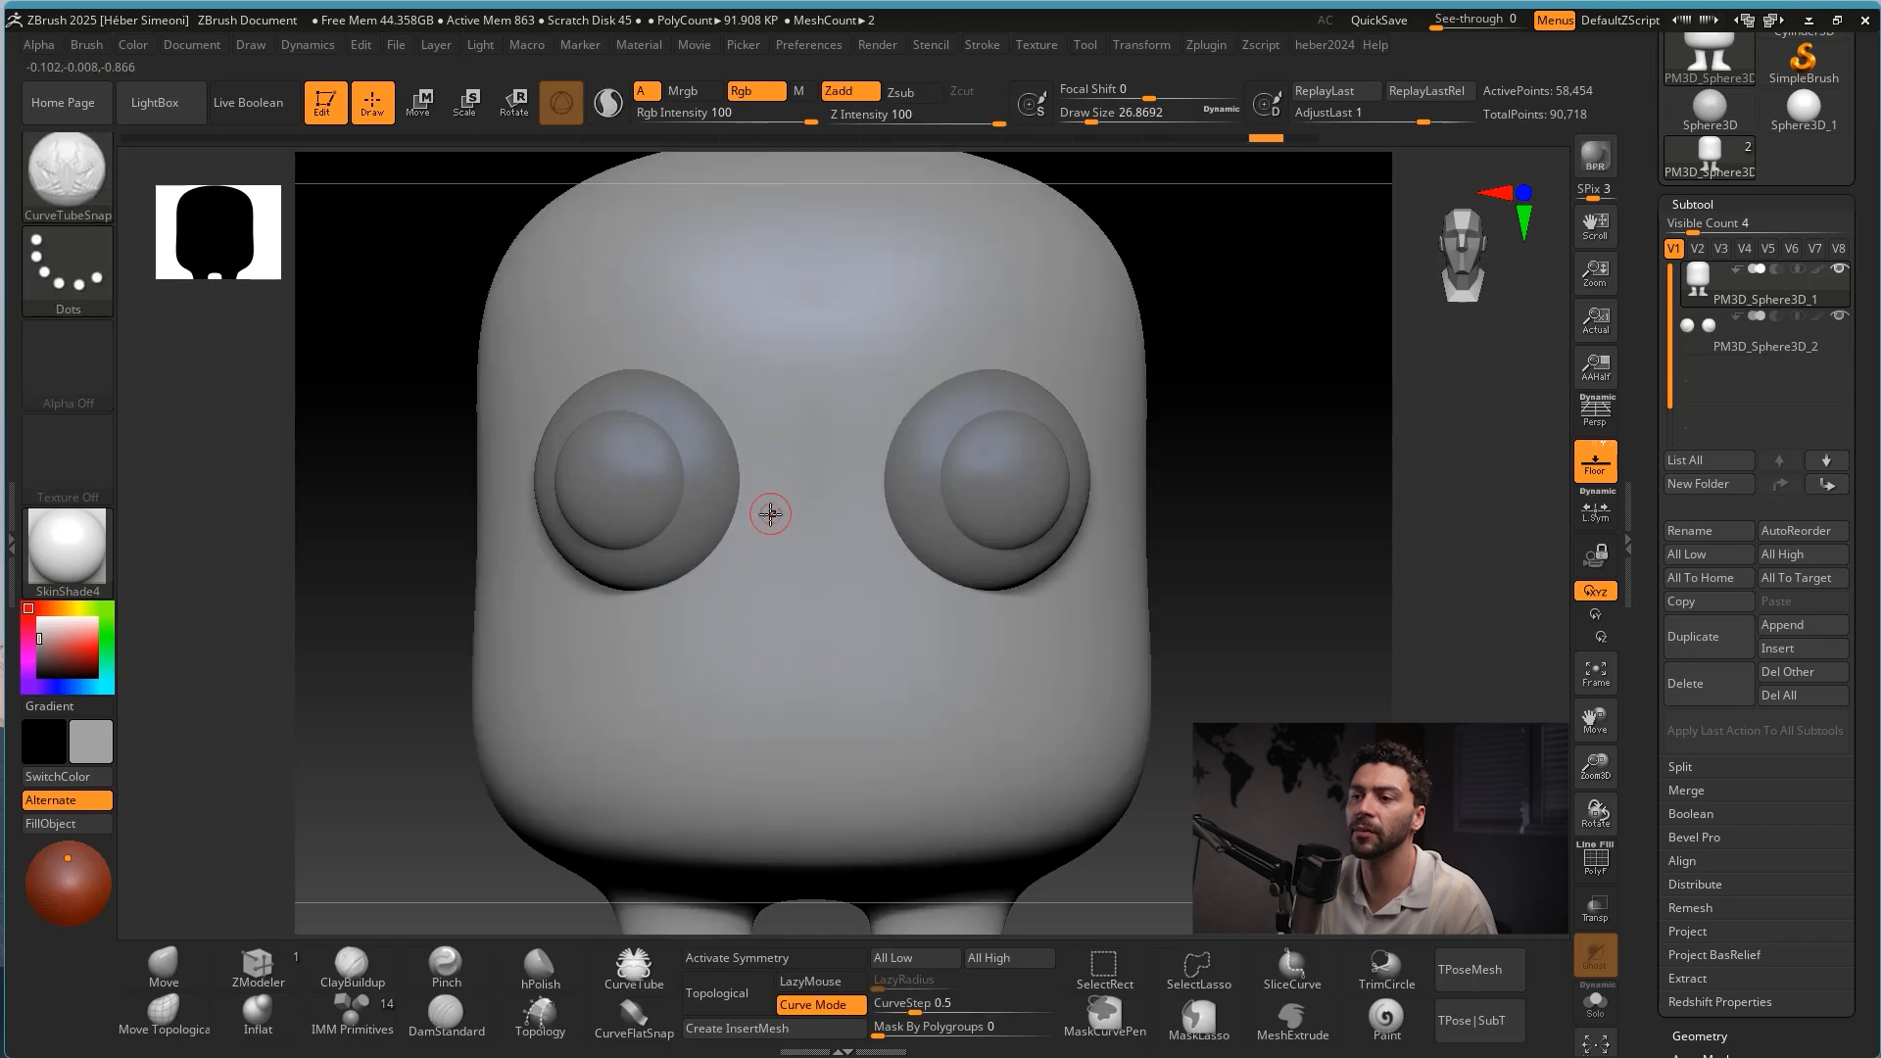
drag(857, 471, 859, 462)
key(ctrl+z)
Draw a short smile-shaped tube centred between the eyes as the mouth.
drag(835, 542, 847, 505)
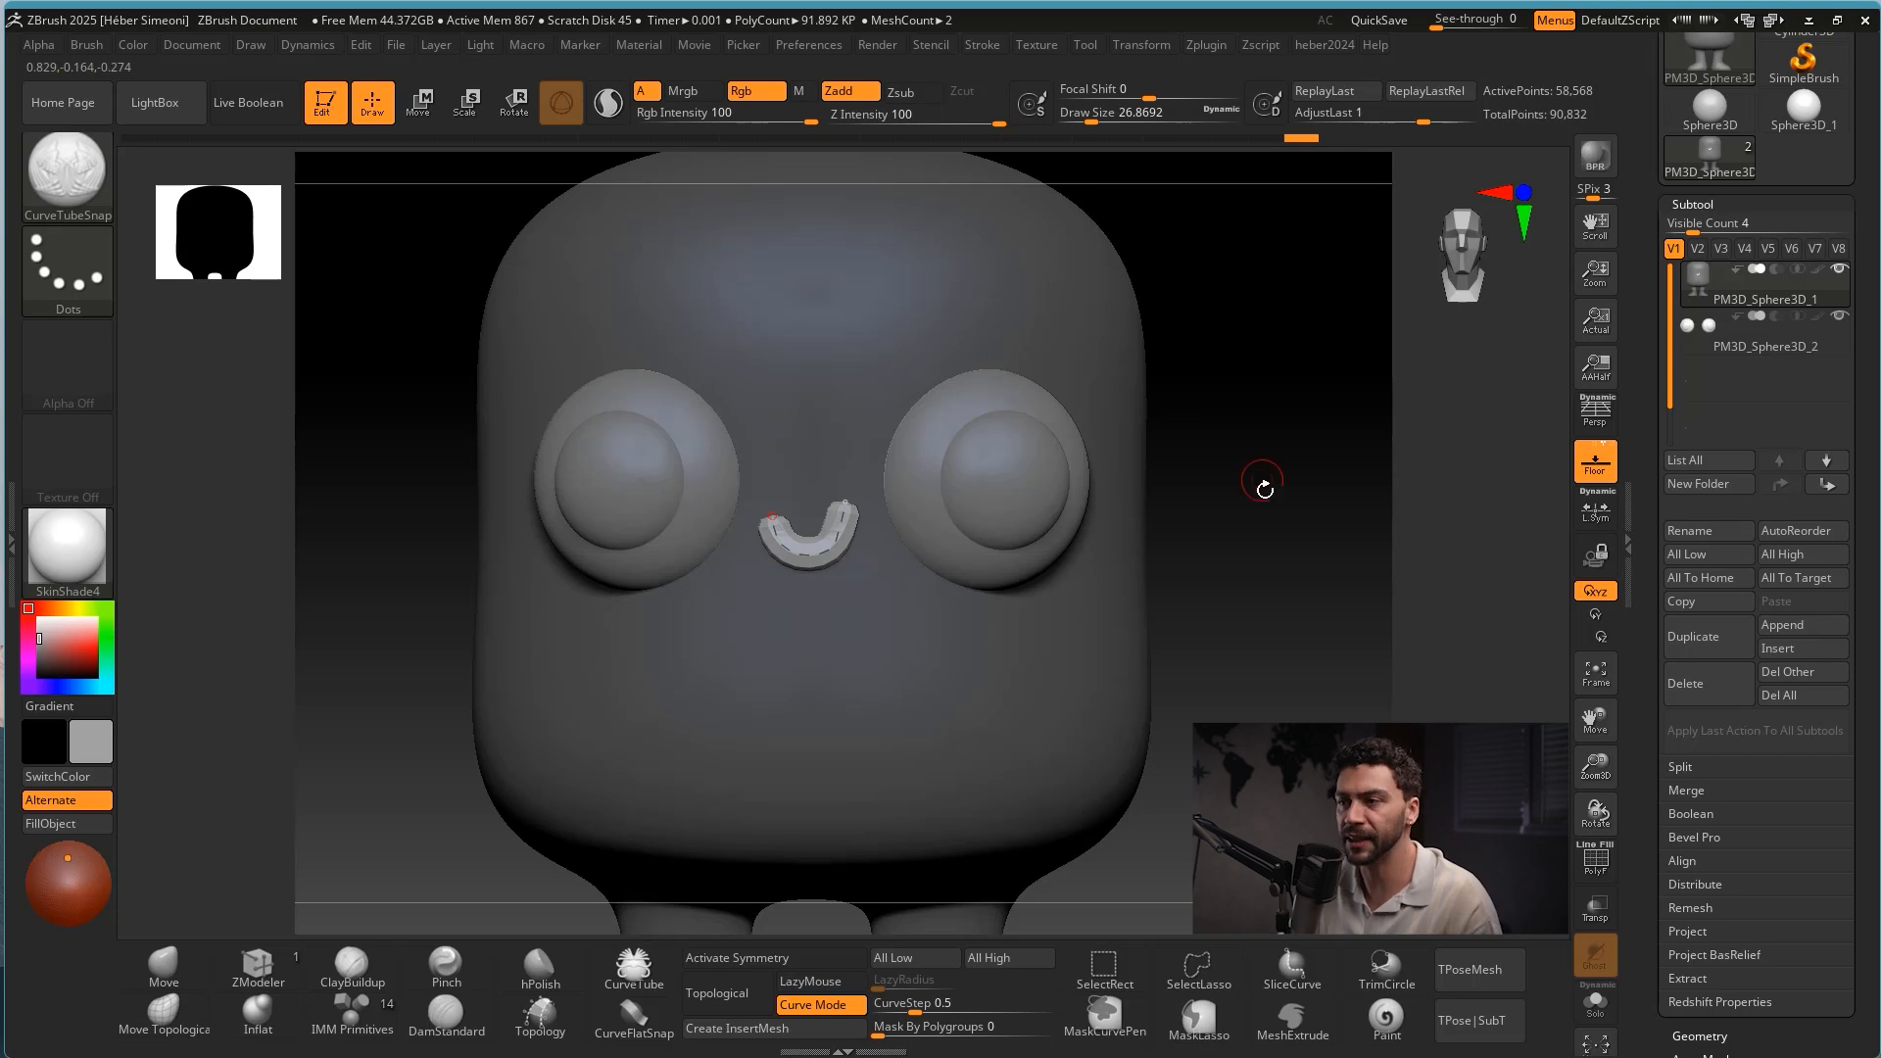
drag(1264, 488, 1130, 543)
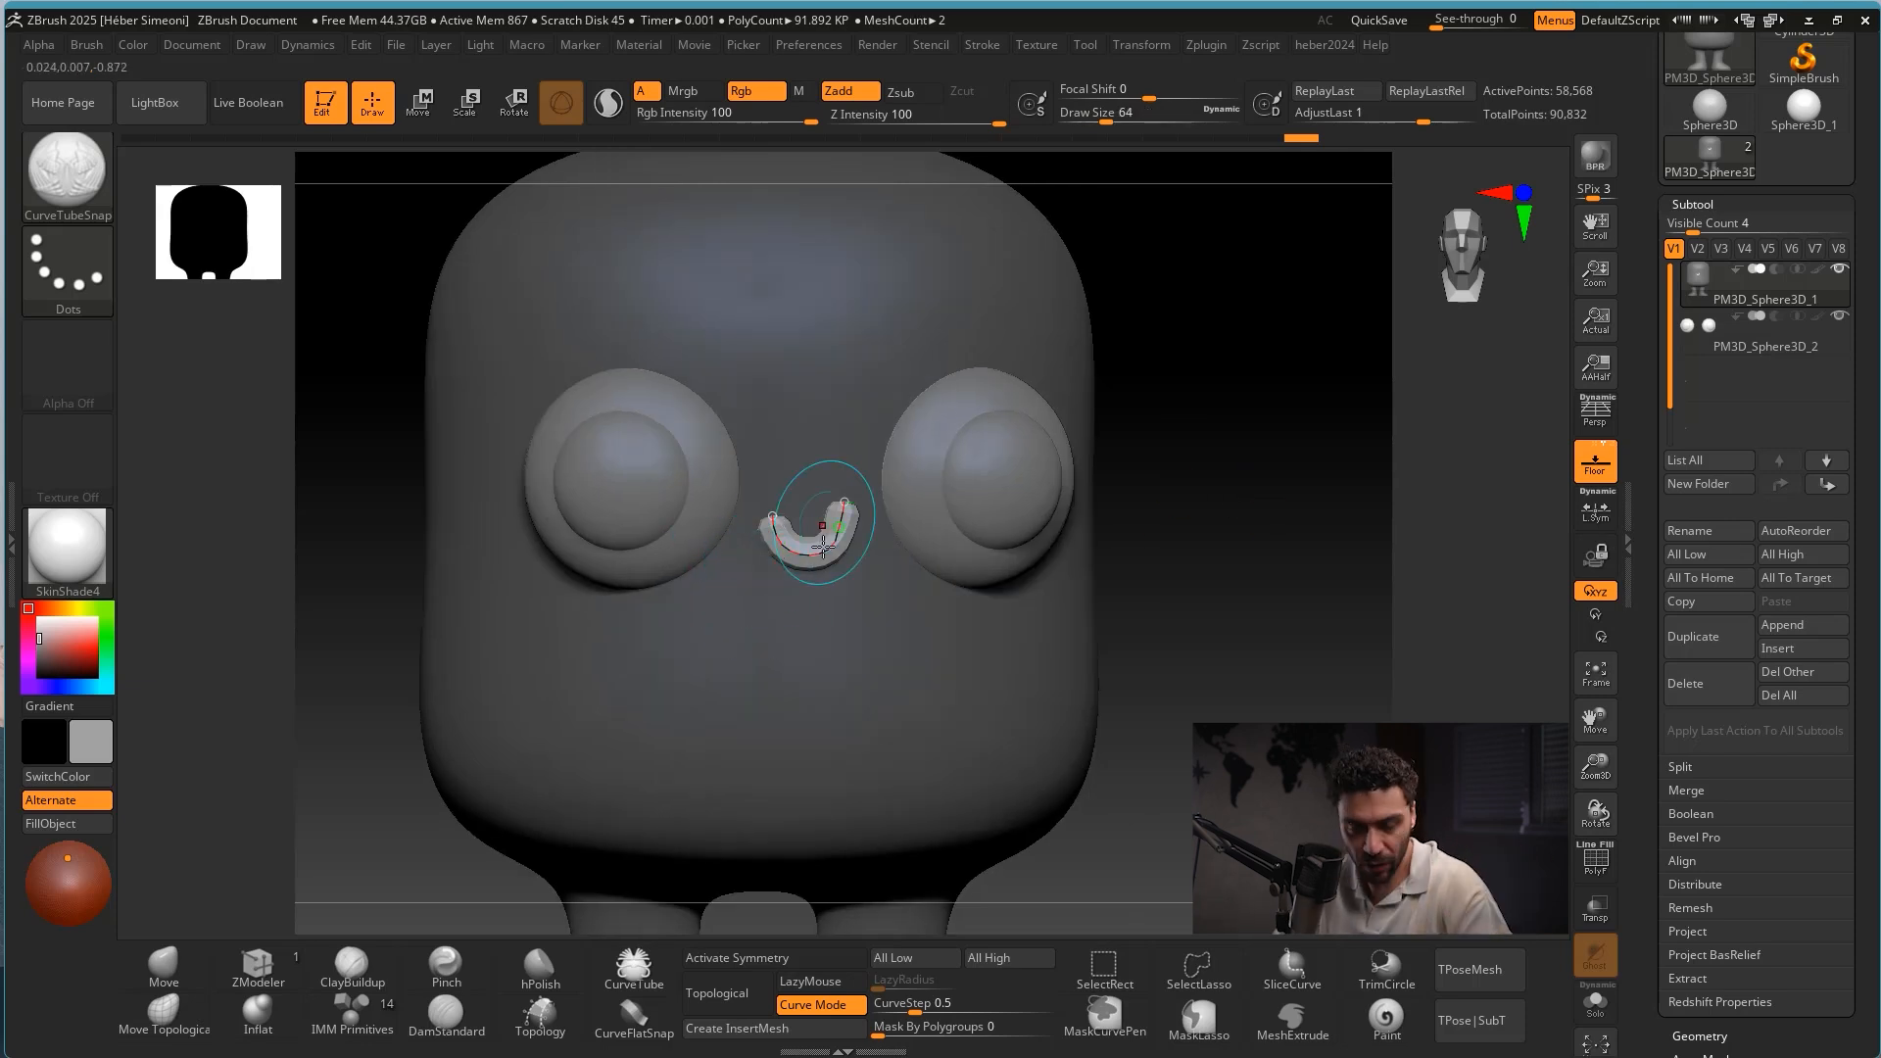
Try moving the mouth's curve lower on the face, and undo the move.
key(ctrl)
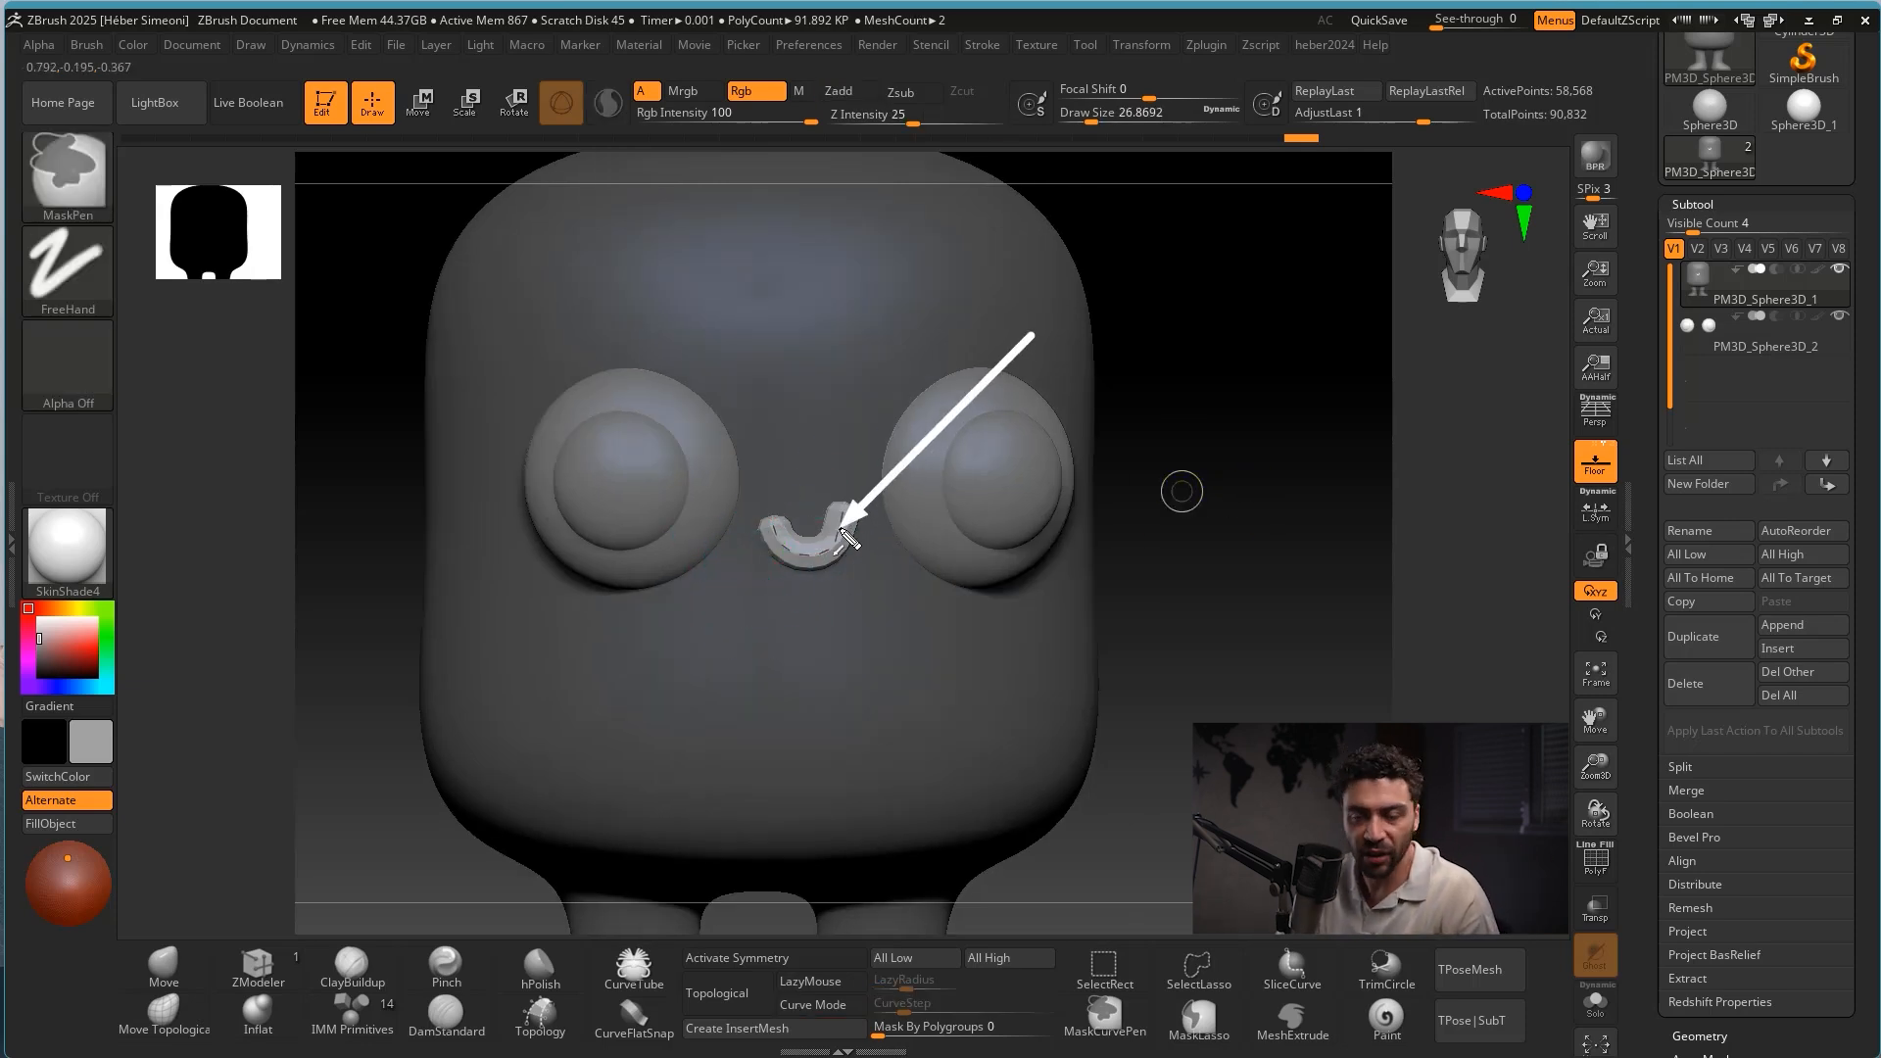
key(Escape)
drag(814, 555, 774, 617)
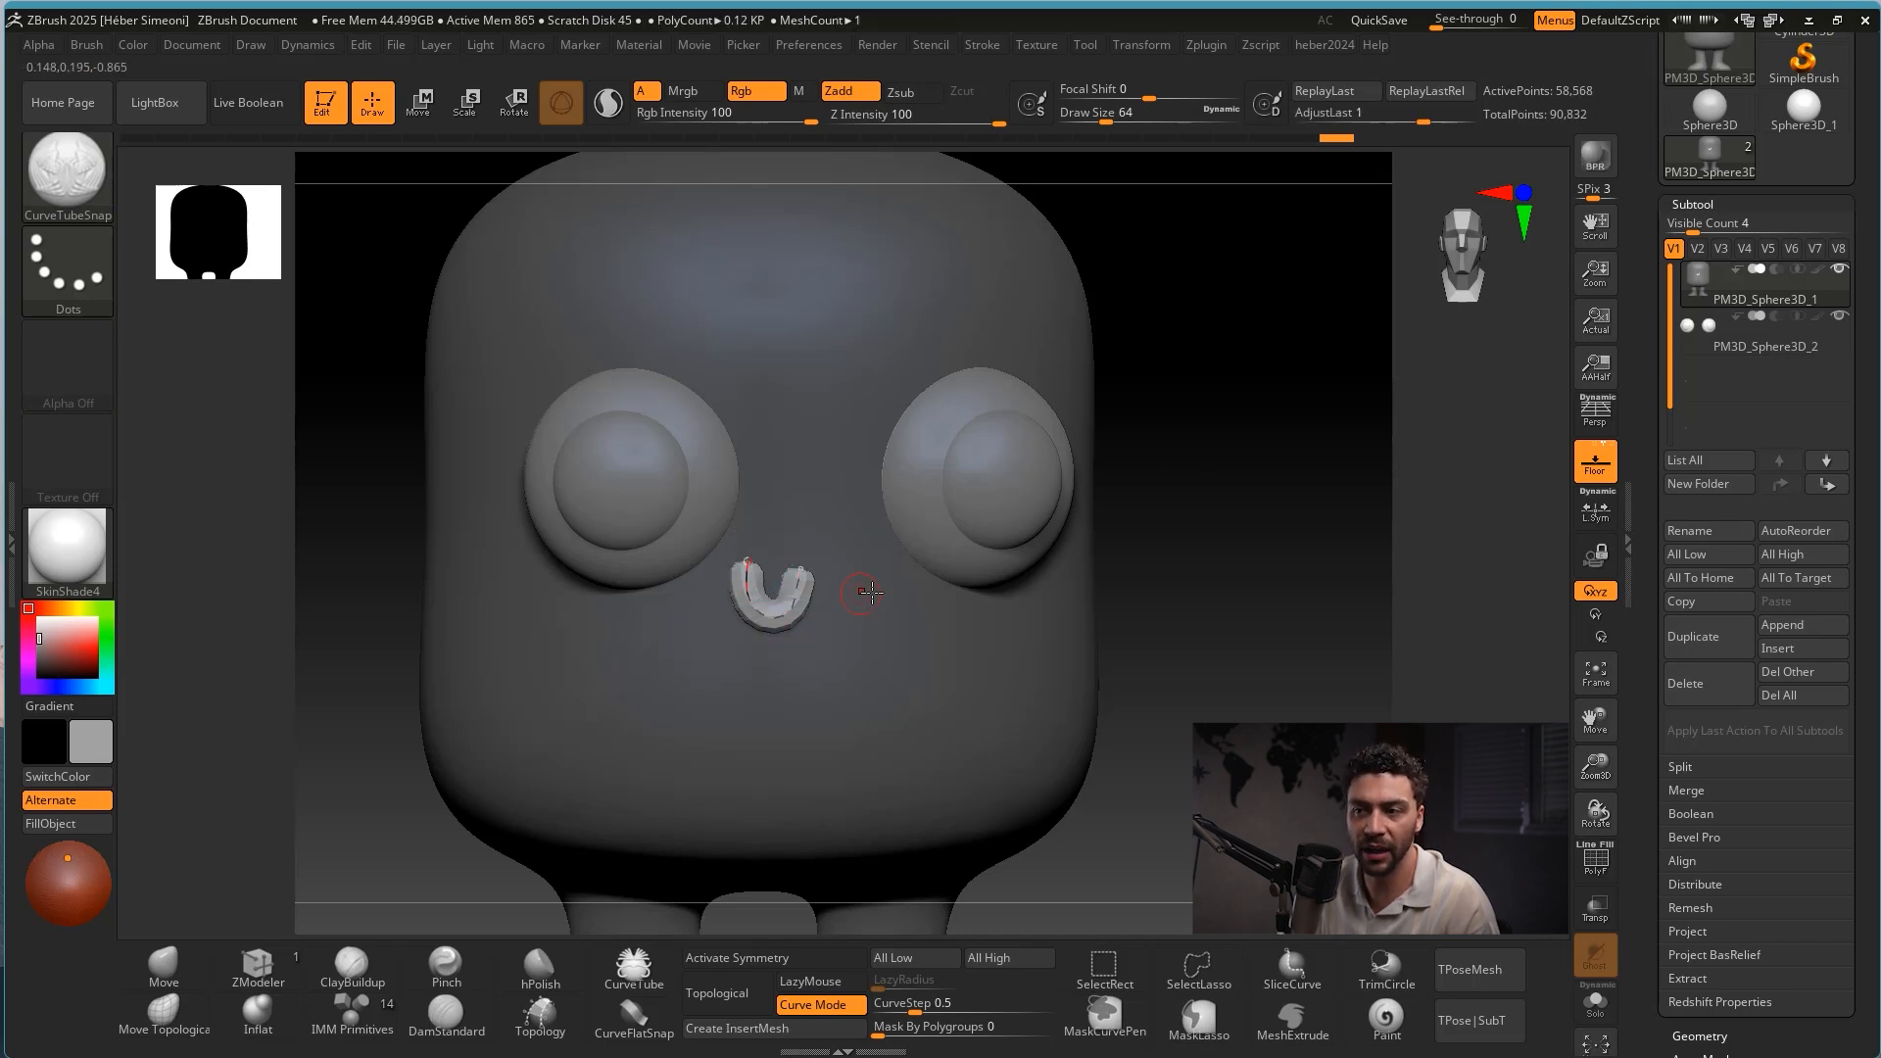
key(ctrl+z)
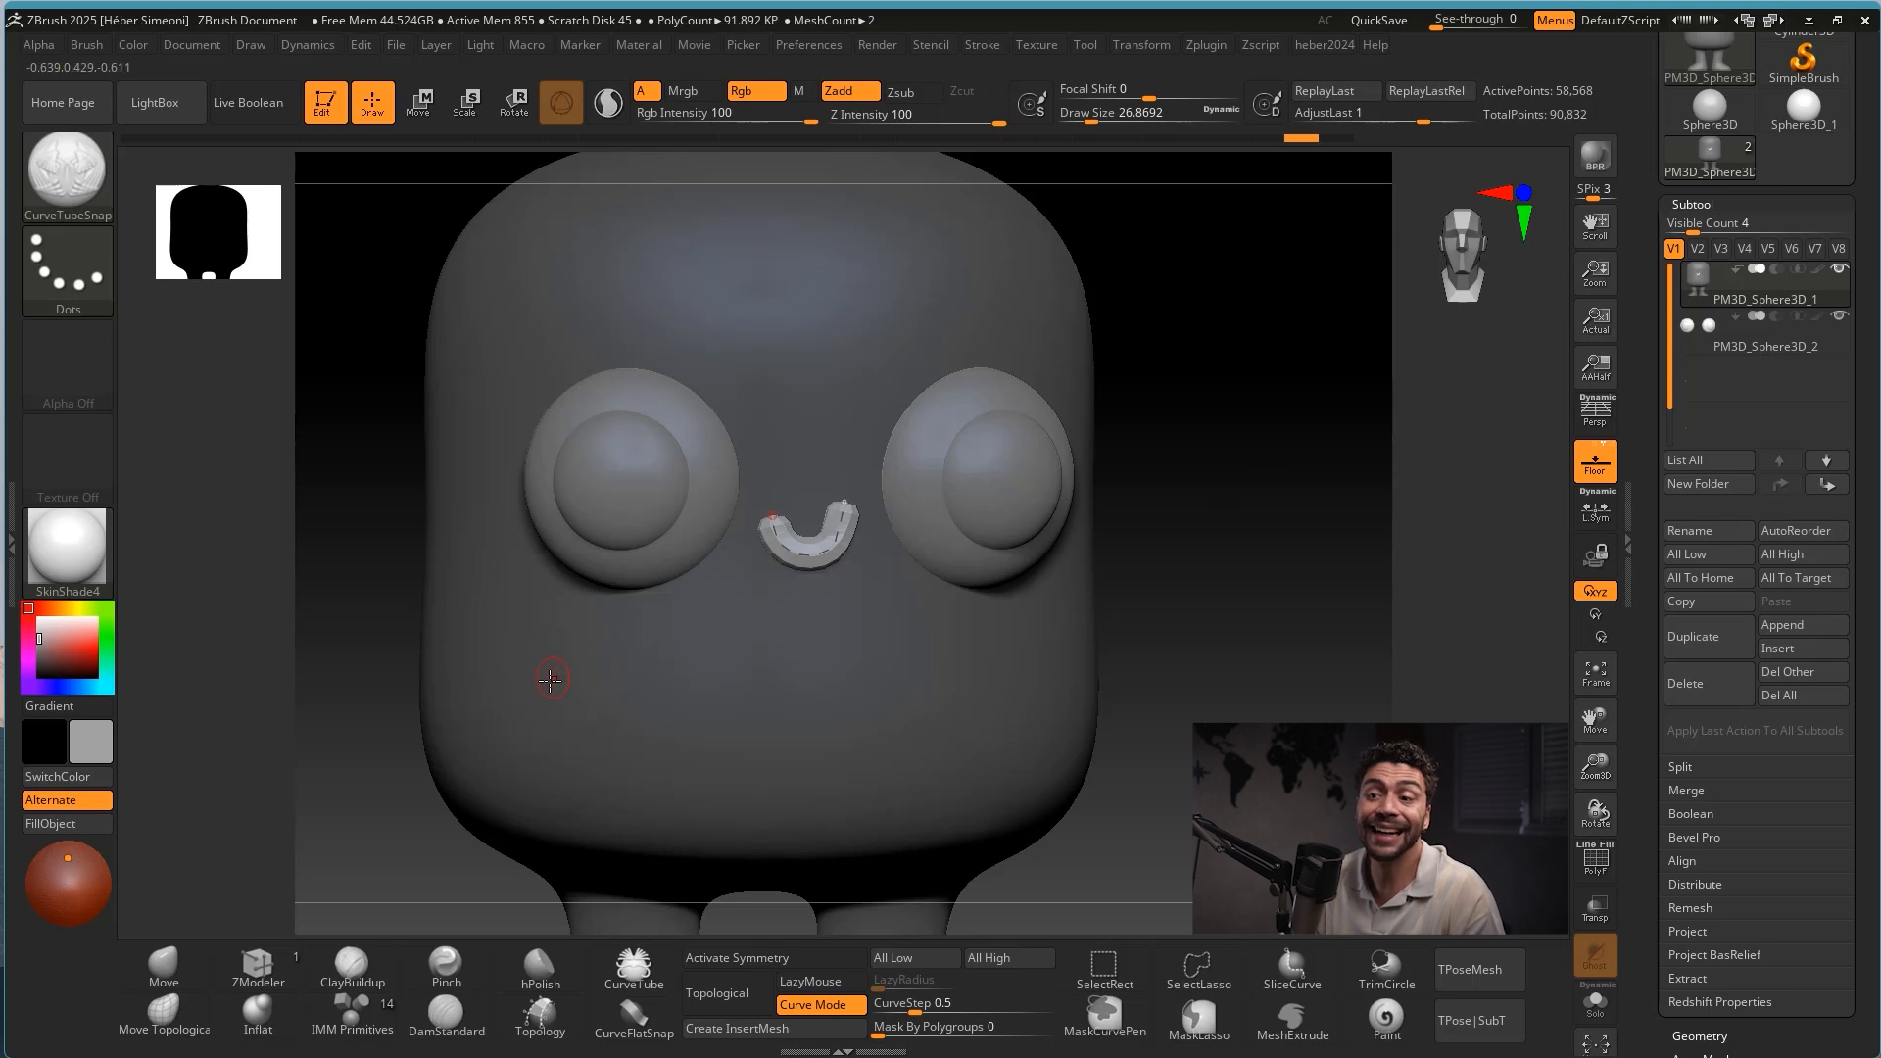
Release the mouth's editable curve by tapping an empty area of the body, leaving the tube geometry in place.
drag(697, 576, 539, 686)
drag(813, 319, 683, 230)
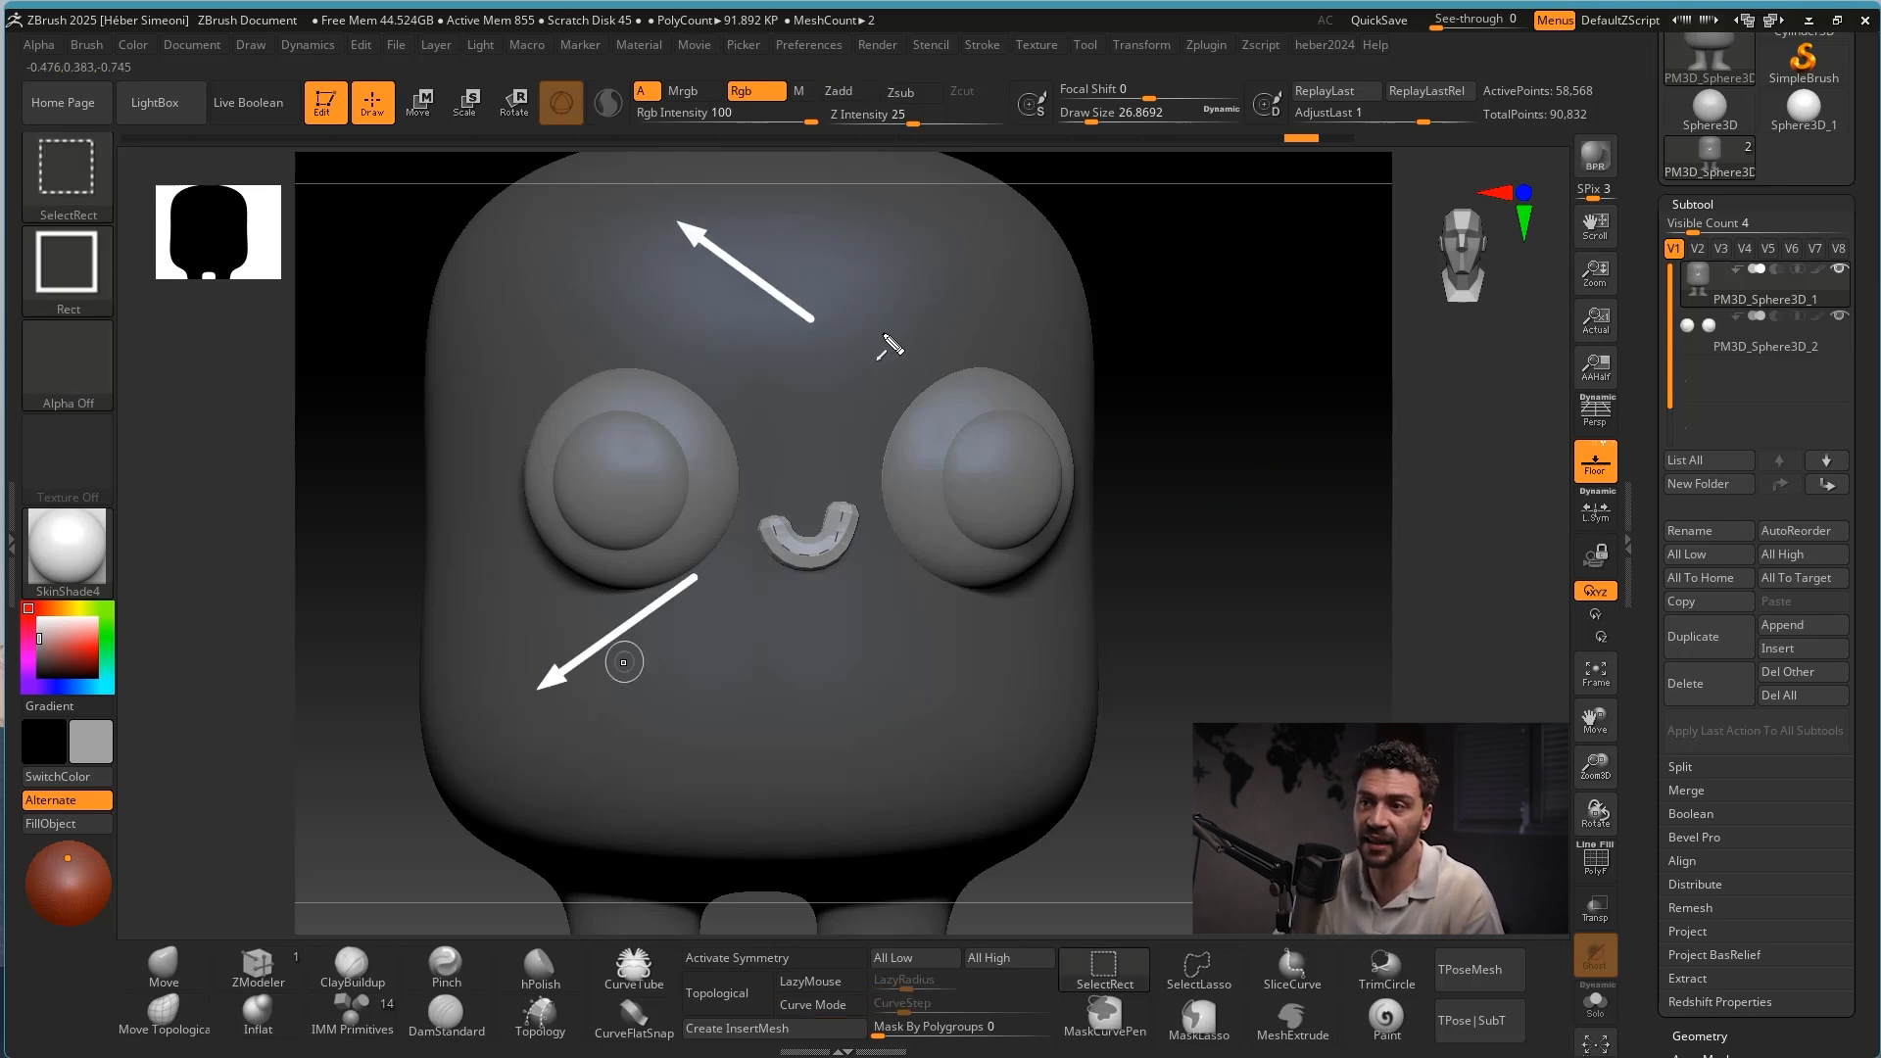
drag(884, 350, 1019, 262)
key(Escape)
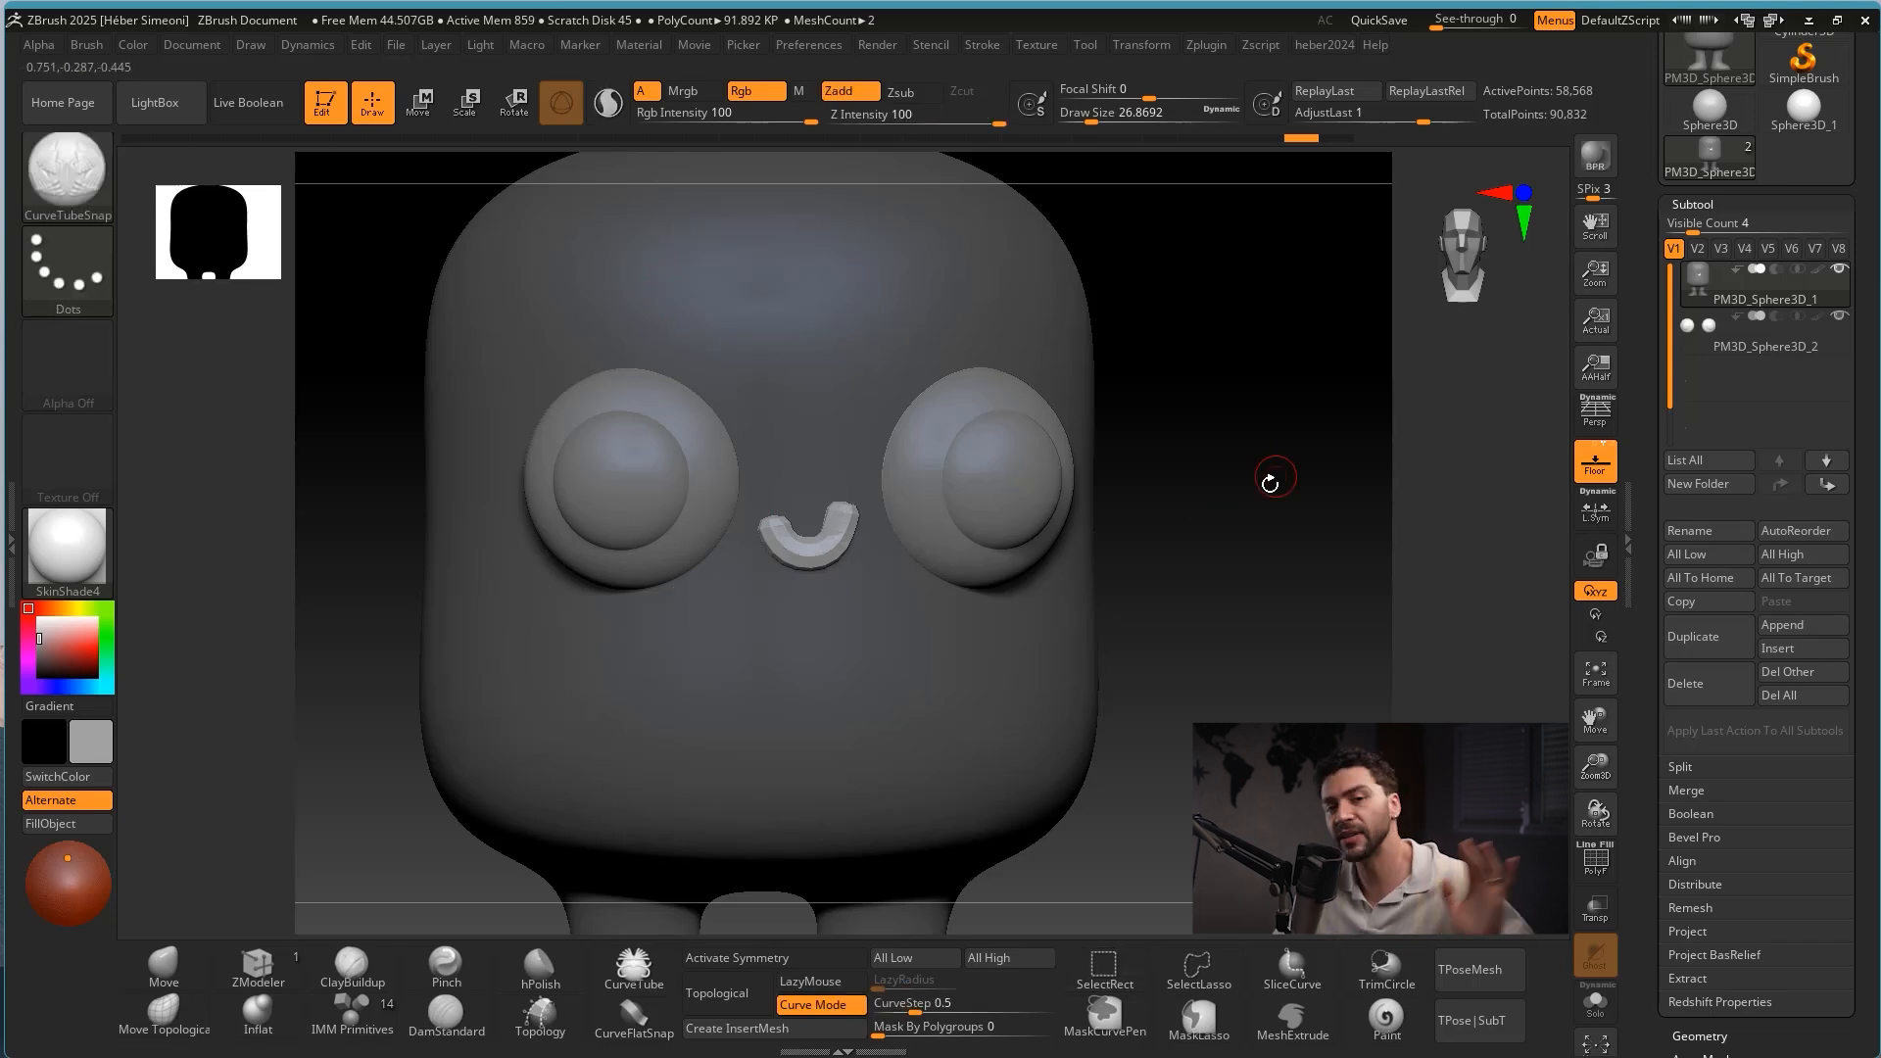
Separate the mouth from the masked body into its own subtool with Split Masked Points.
drag(1871, 398, 1872, 414)
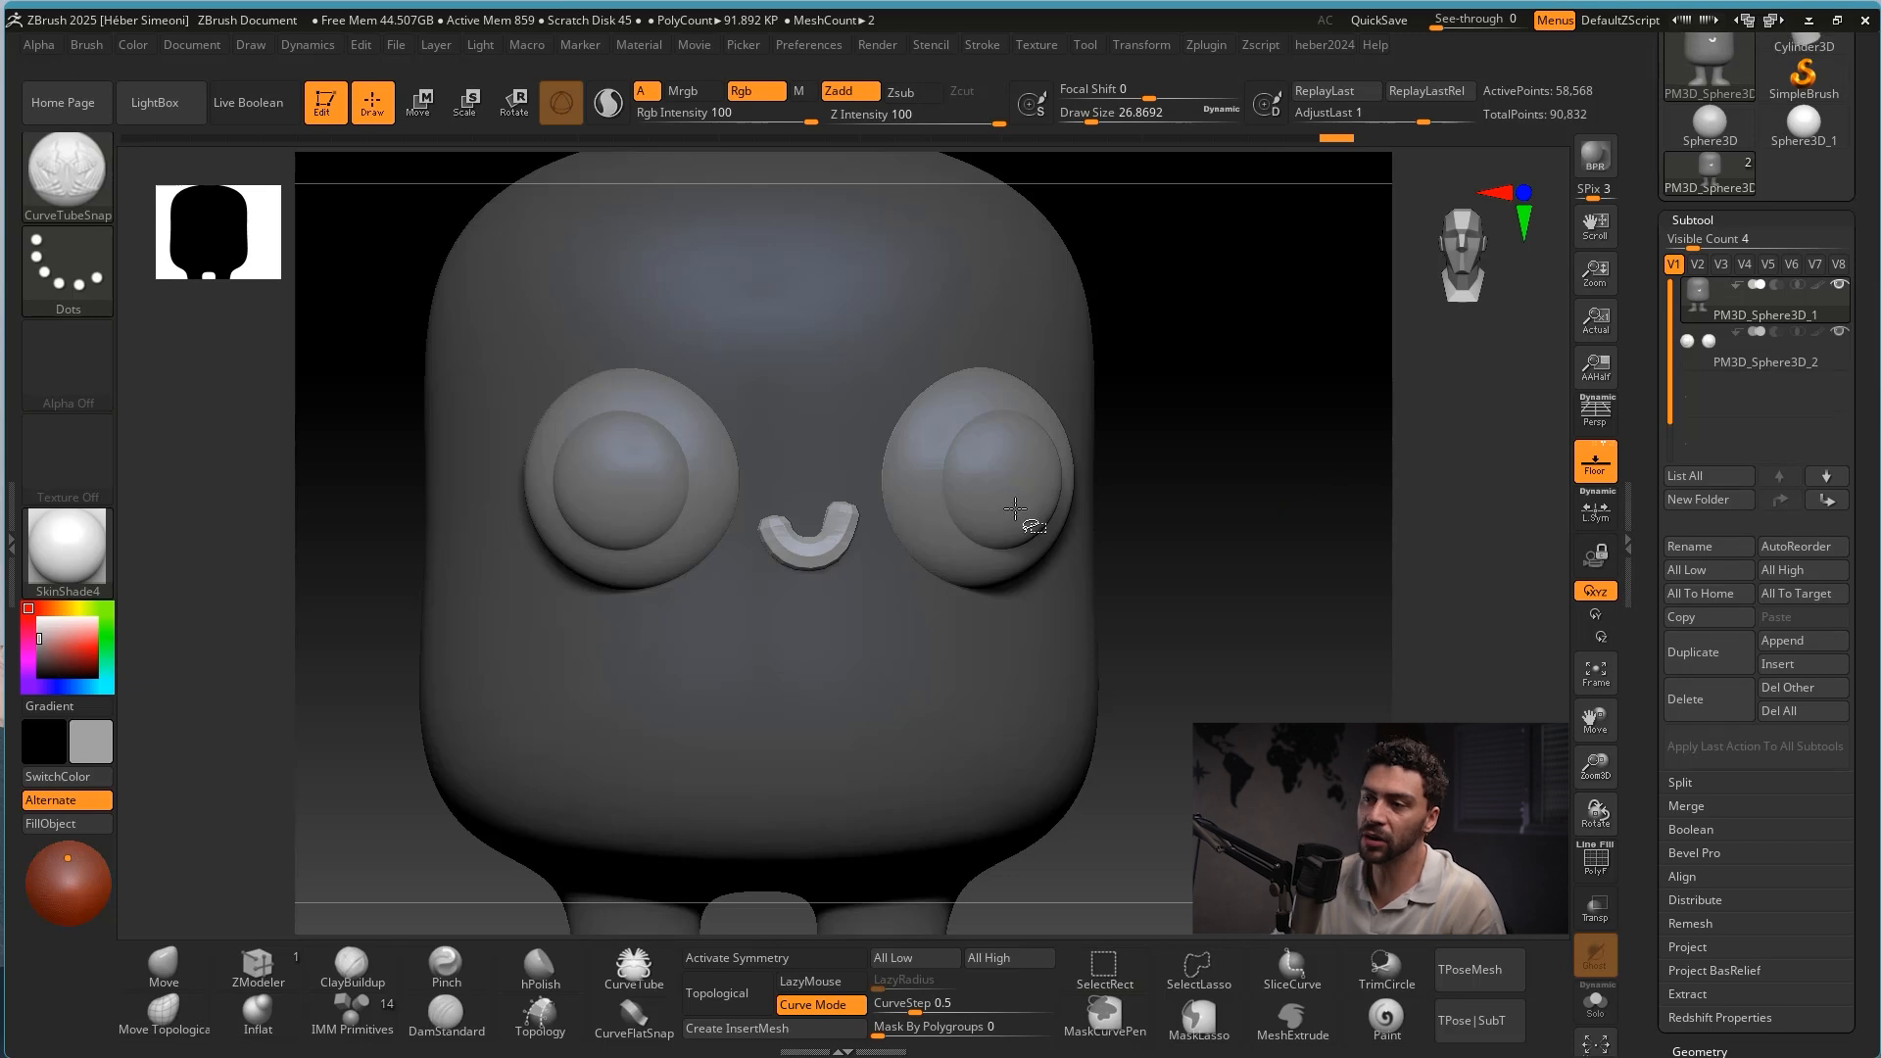
drag(928, 398, 847, 527)
drag(935, 392, 827, 393)
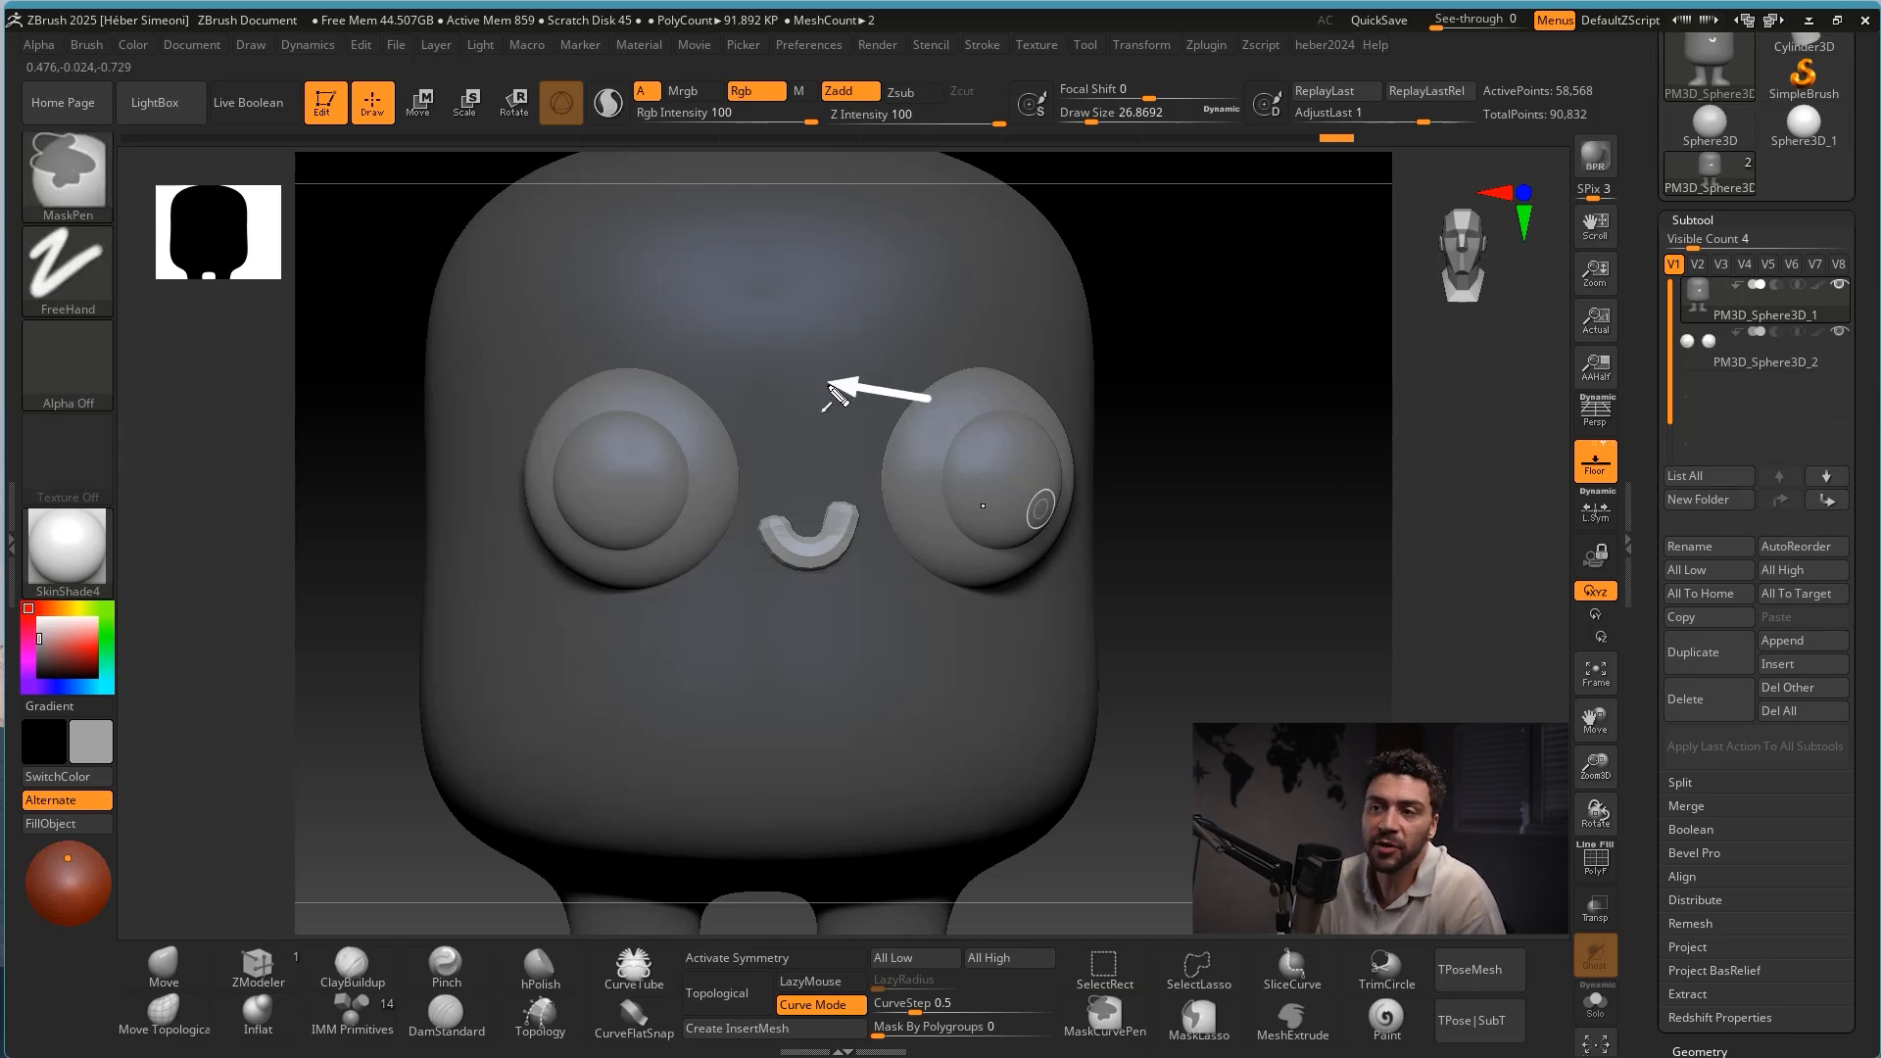
drag(1519, 427, 1705, 328)
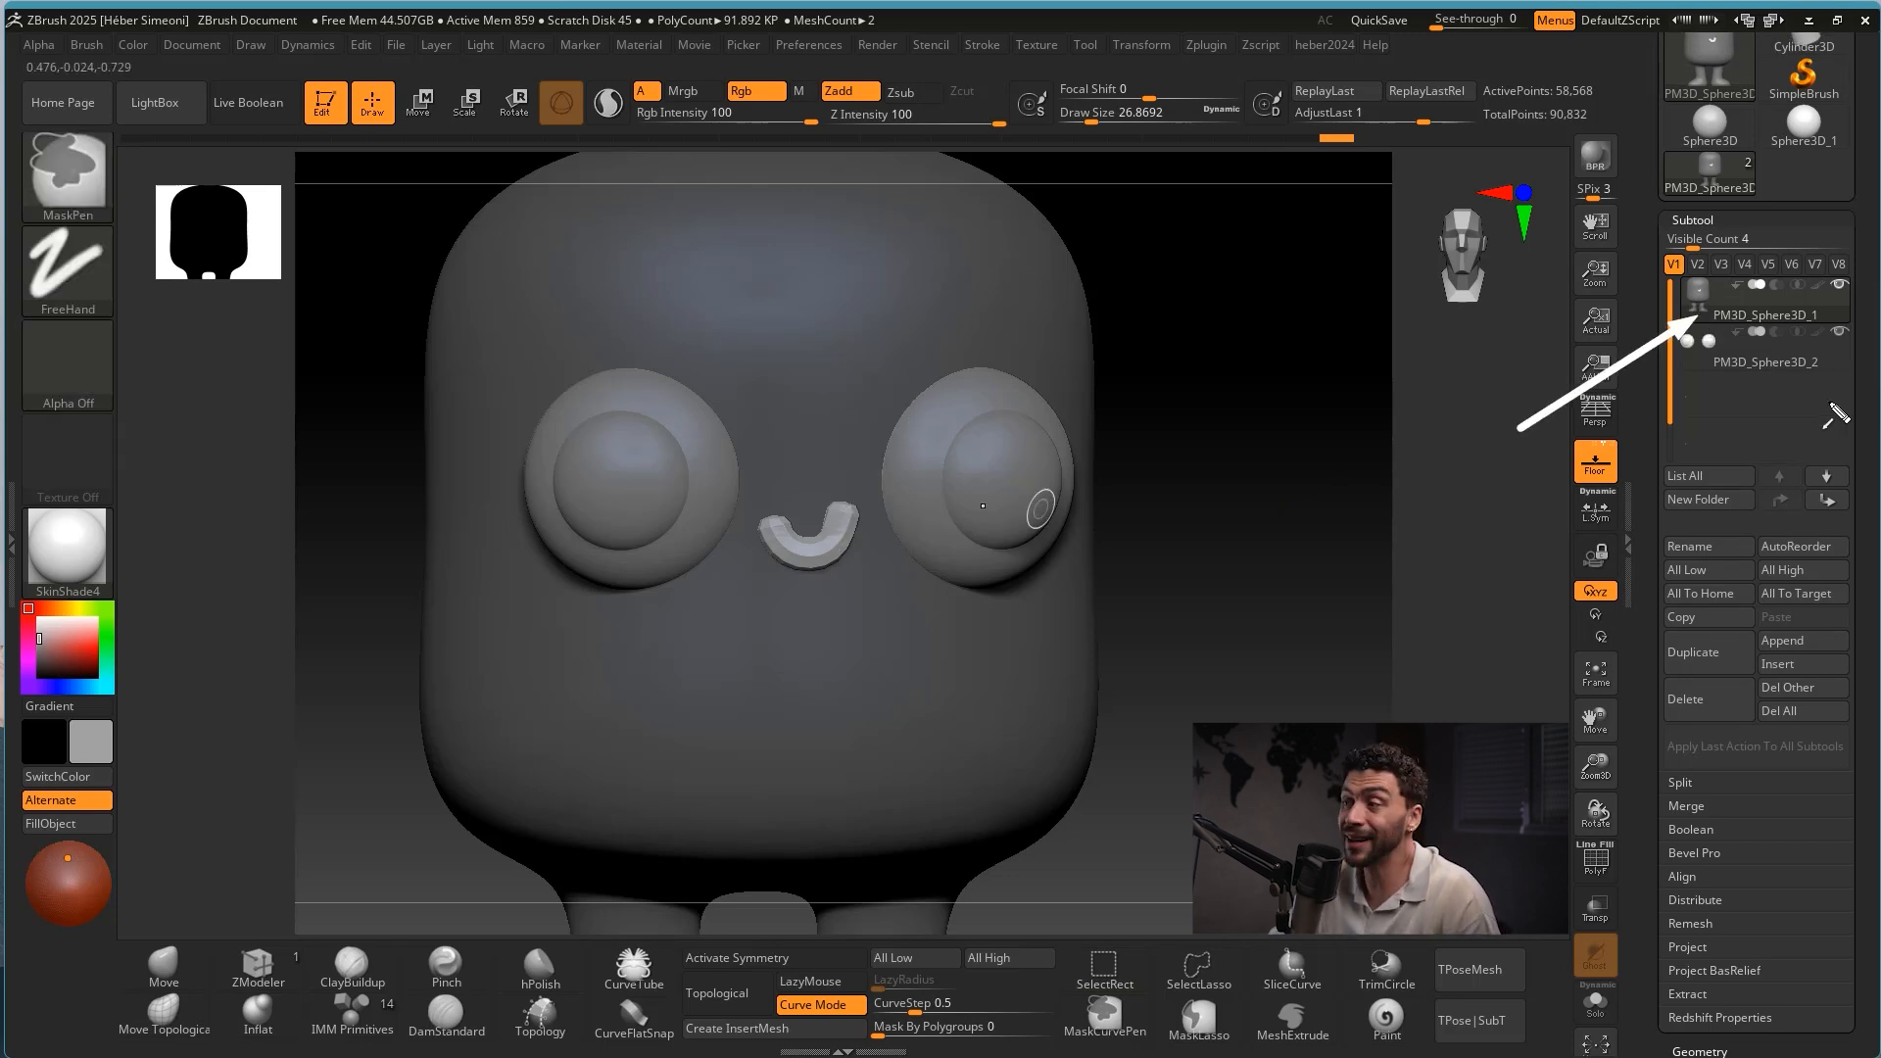
drag(1574, 488, 1685, 781)
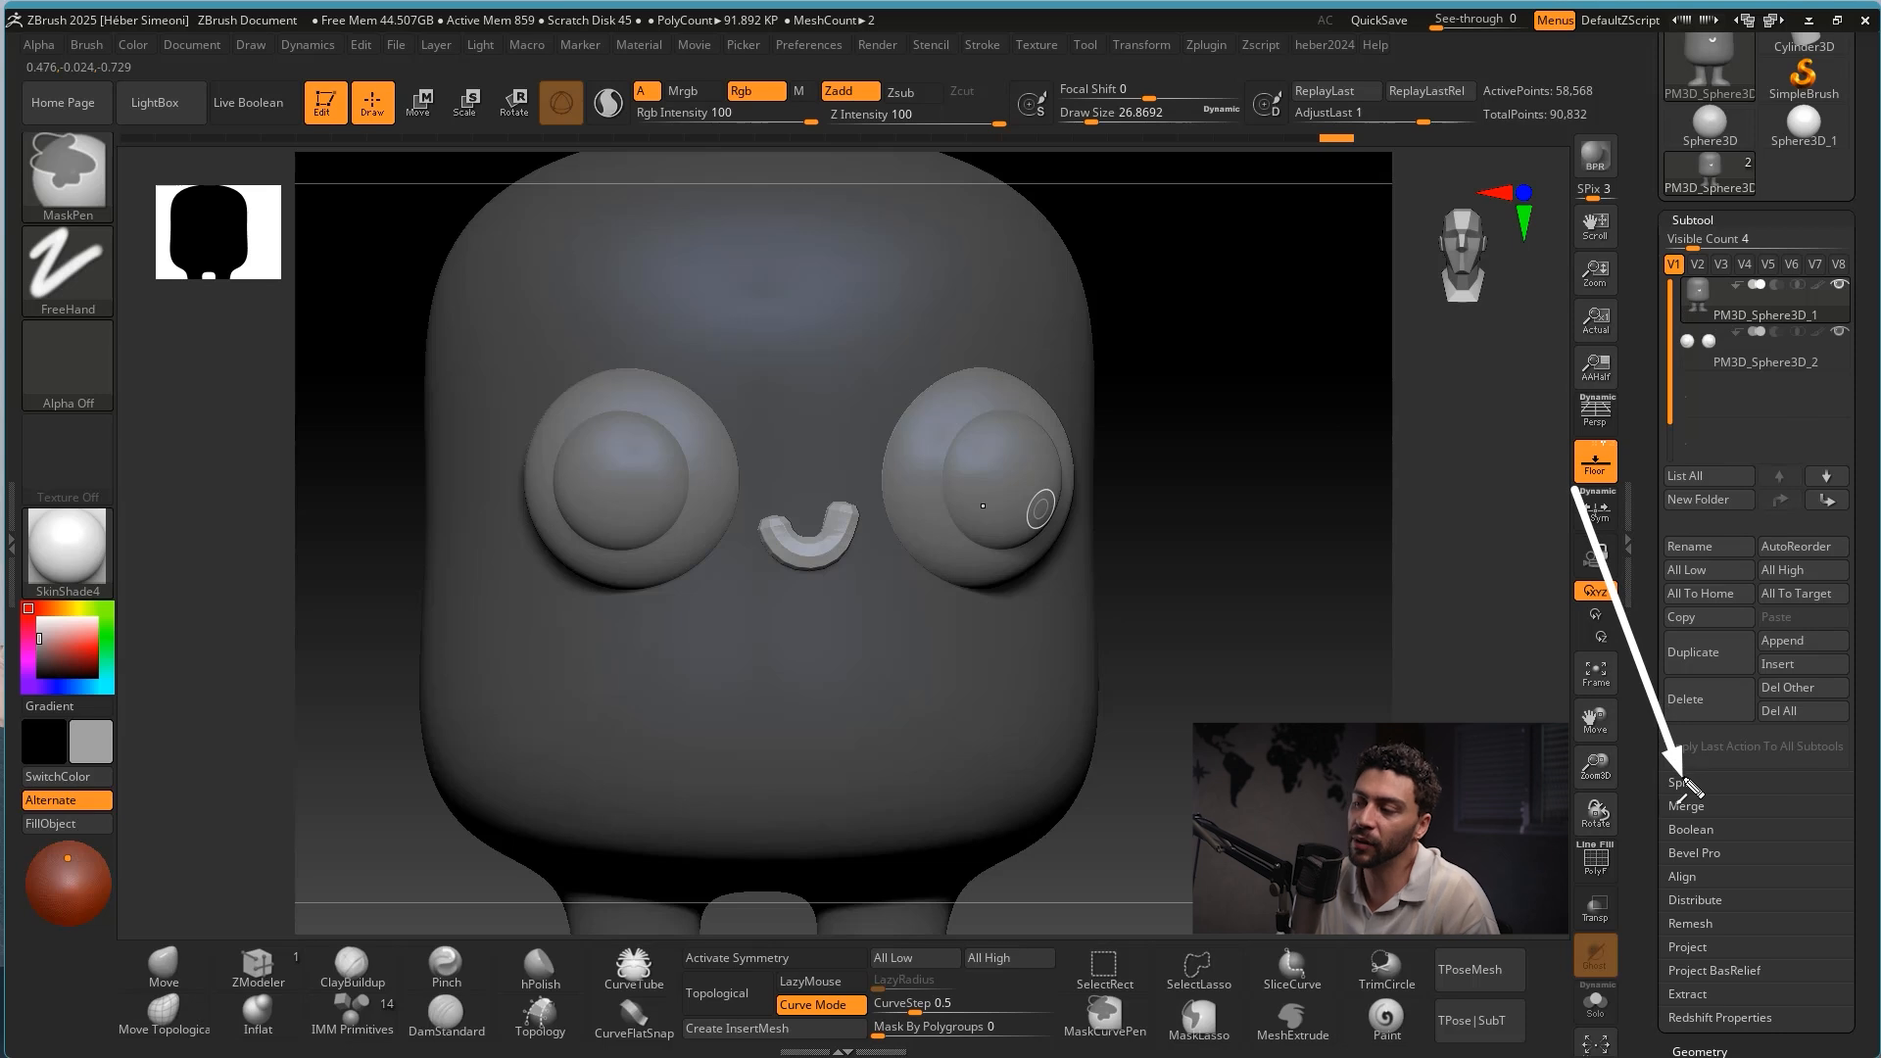
key(Escape)
click(1683, 783)
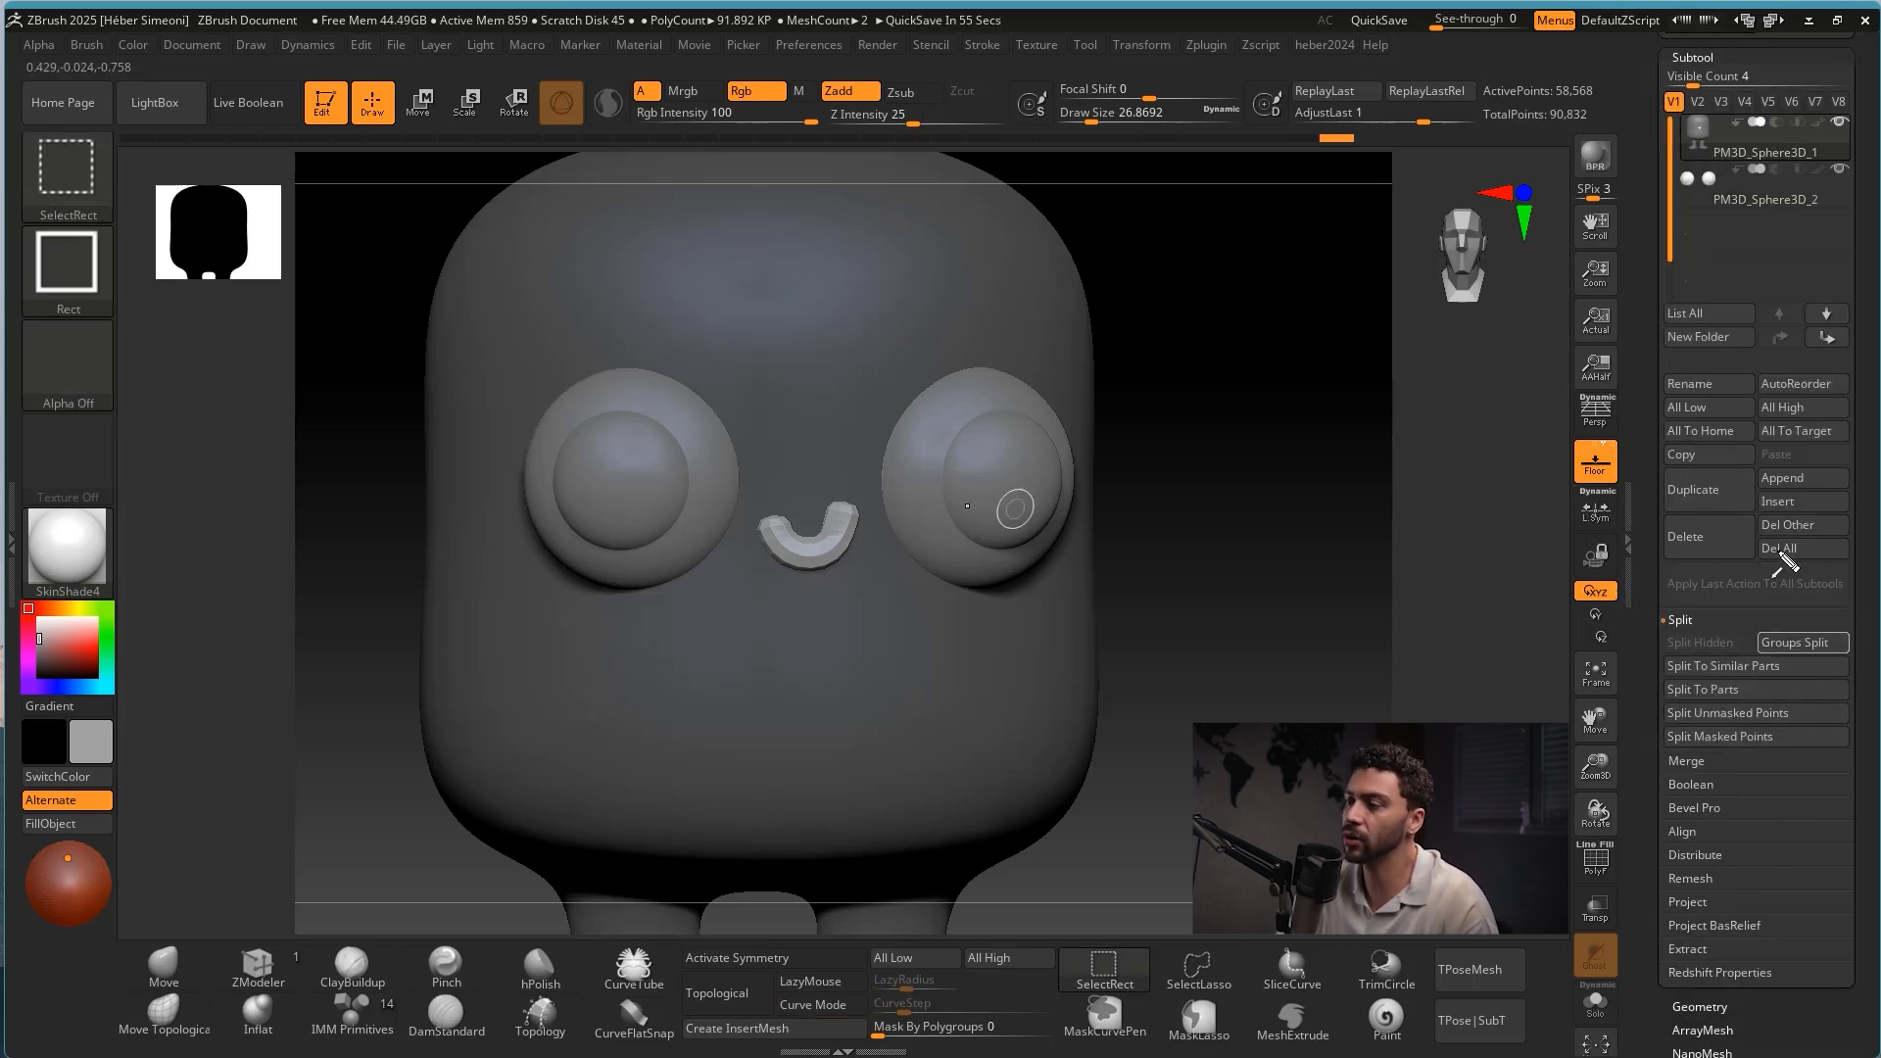
drag(1778, 548, 1687, 752)
key(Escape)
click(1697, 737)
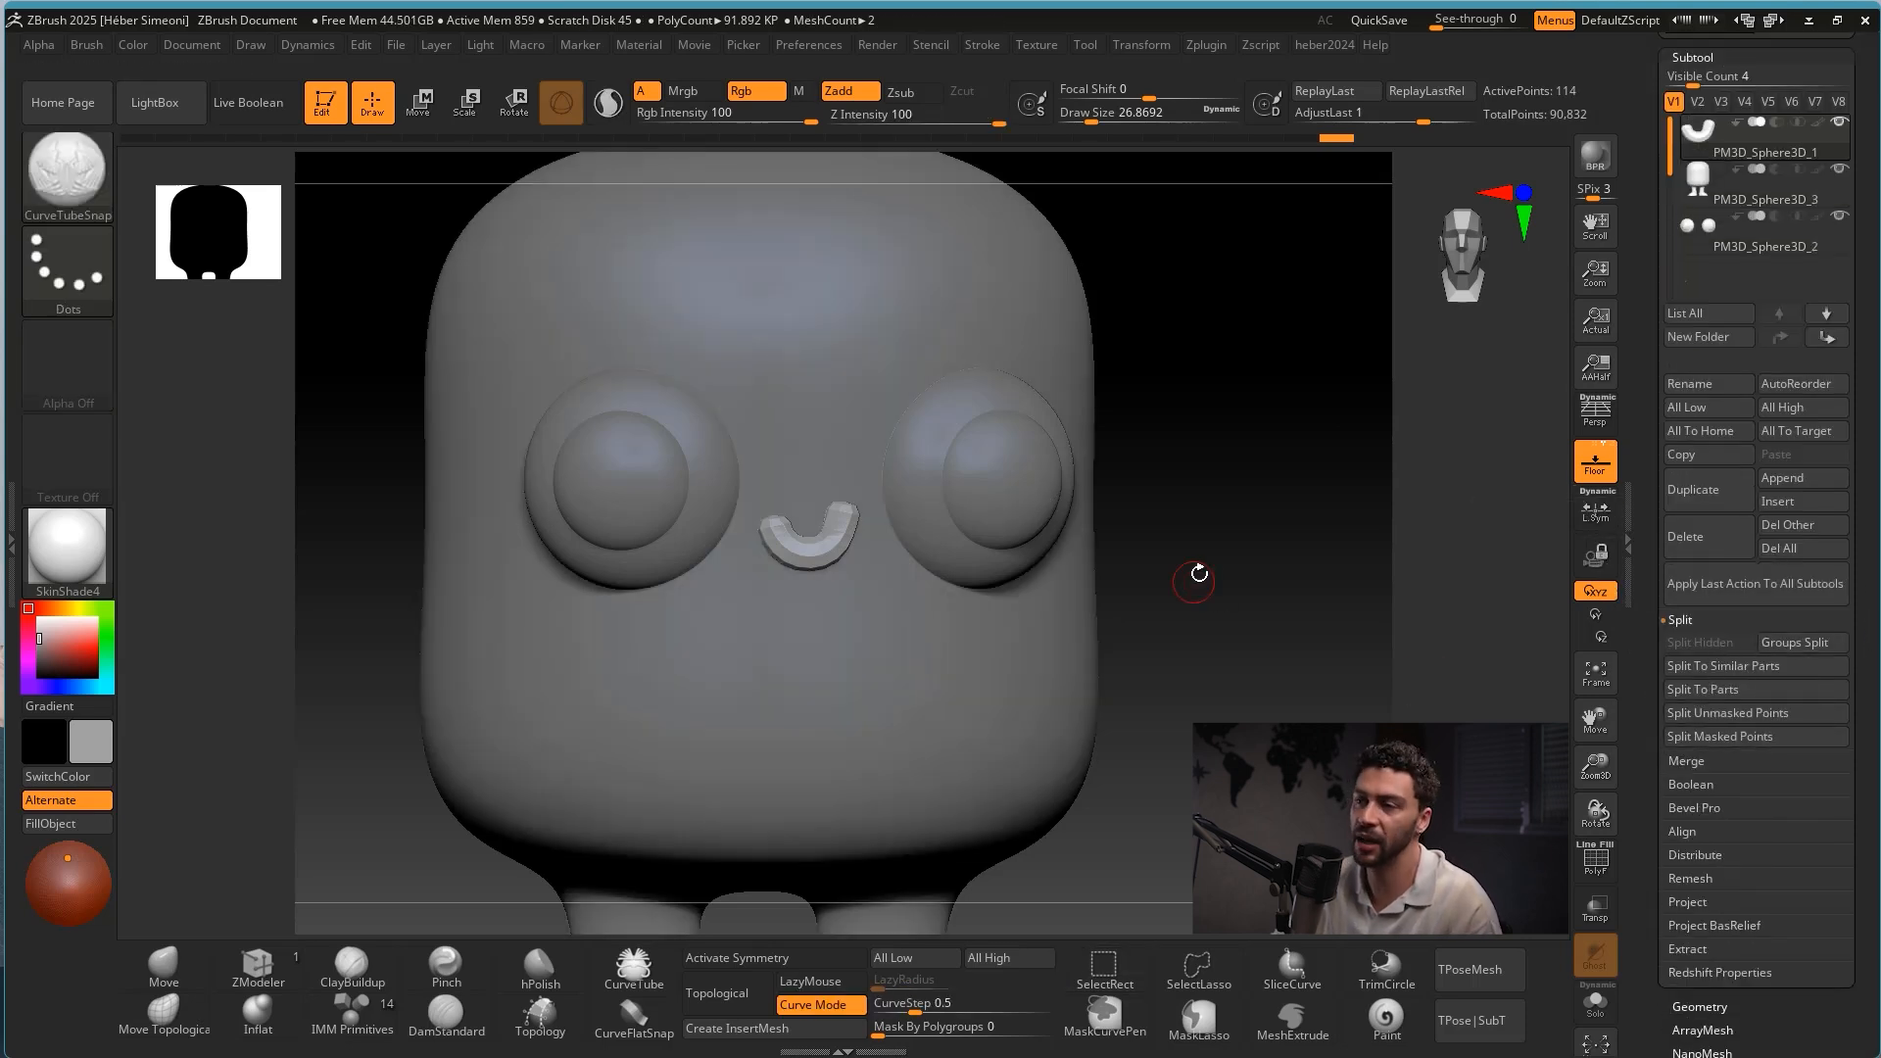
Examine the separate mouth, body and eye subtools, and view the mouth tube up close from the side.
drag(1534, 334, 1685, 243)
drag(1558, 255, 1663, 192)
drag(1562, 198, 1685, 137)
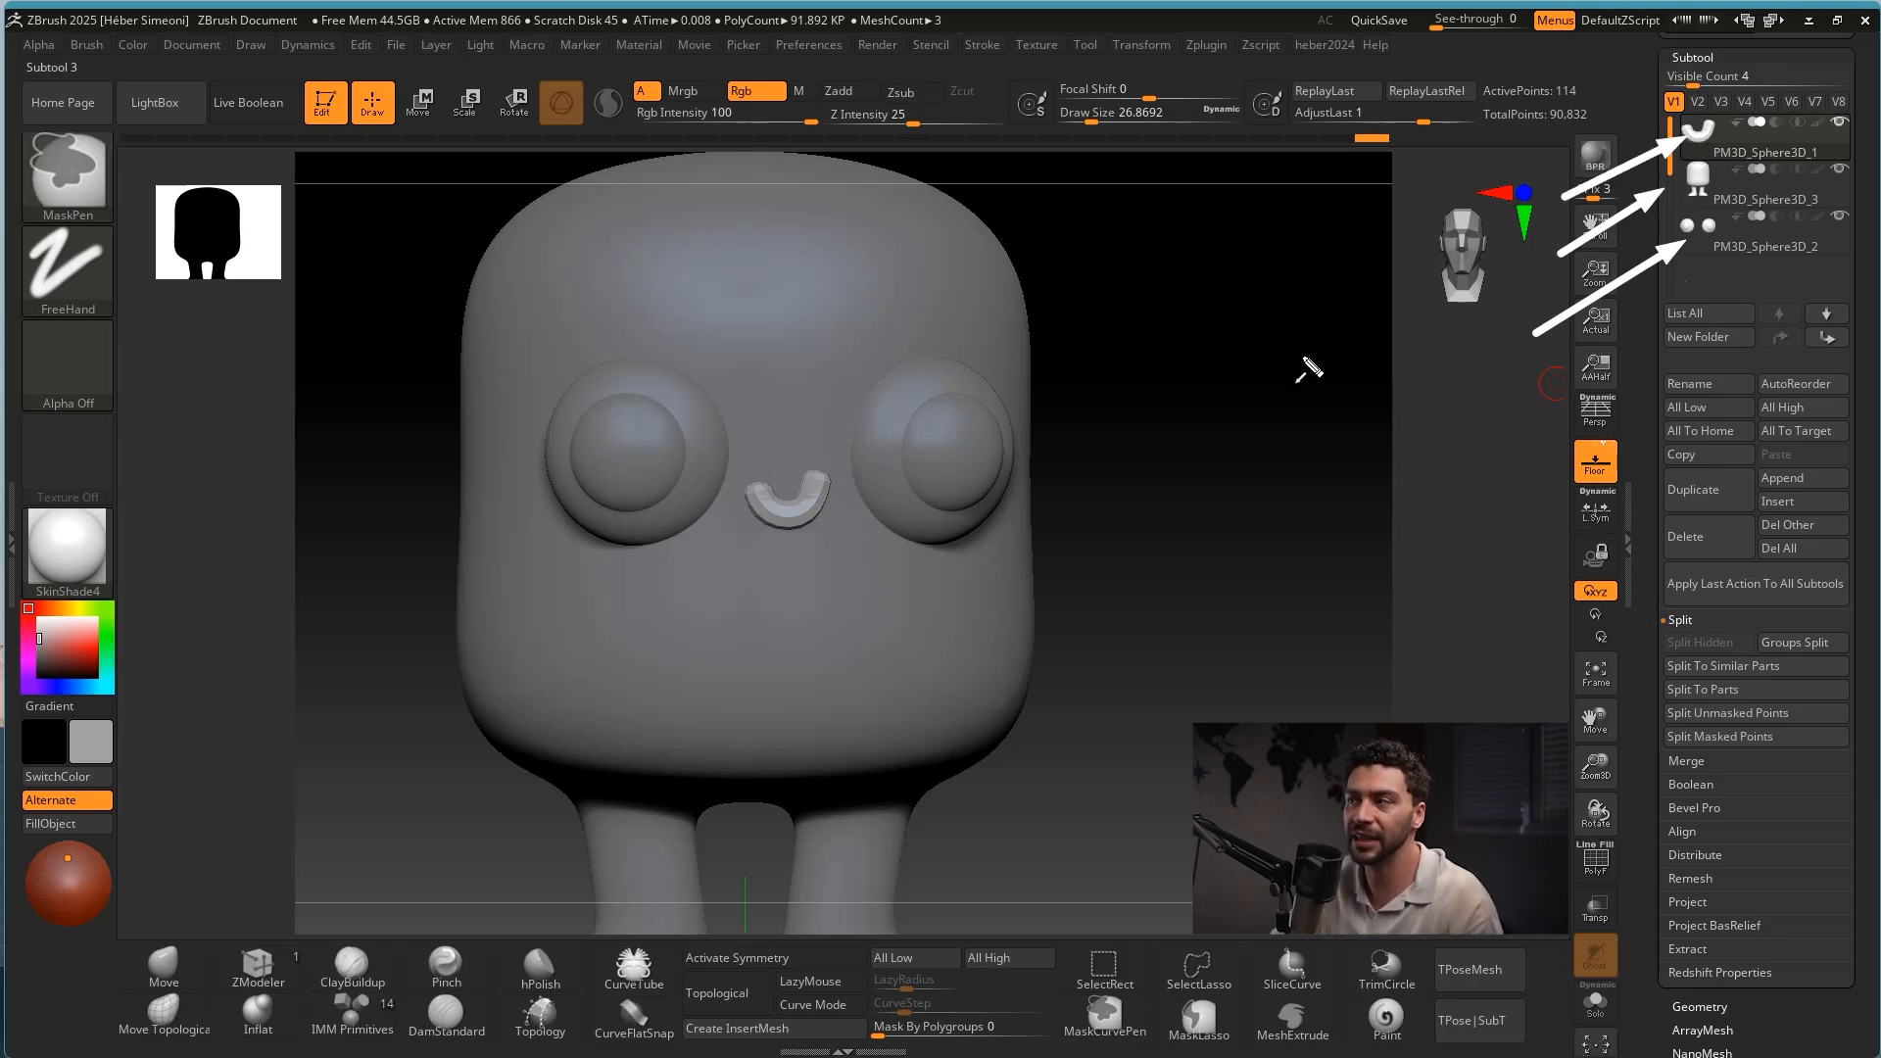
key(Escape)
drag(1141, 476, 1176, 483)
mouse_move(1304, 431)
alt+mouse_down()
mouse_move(1361, 509)
mouse_move(1260, 470)
alt+mouse_up()
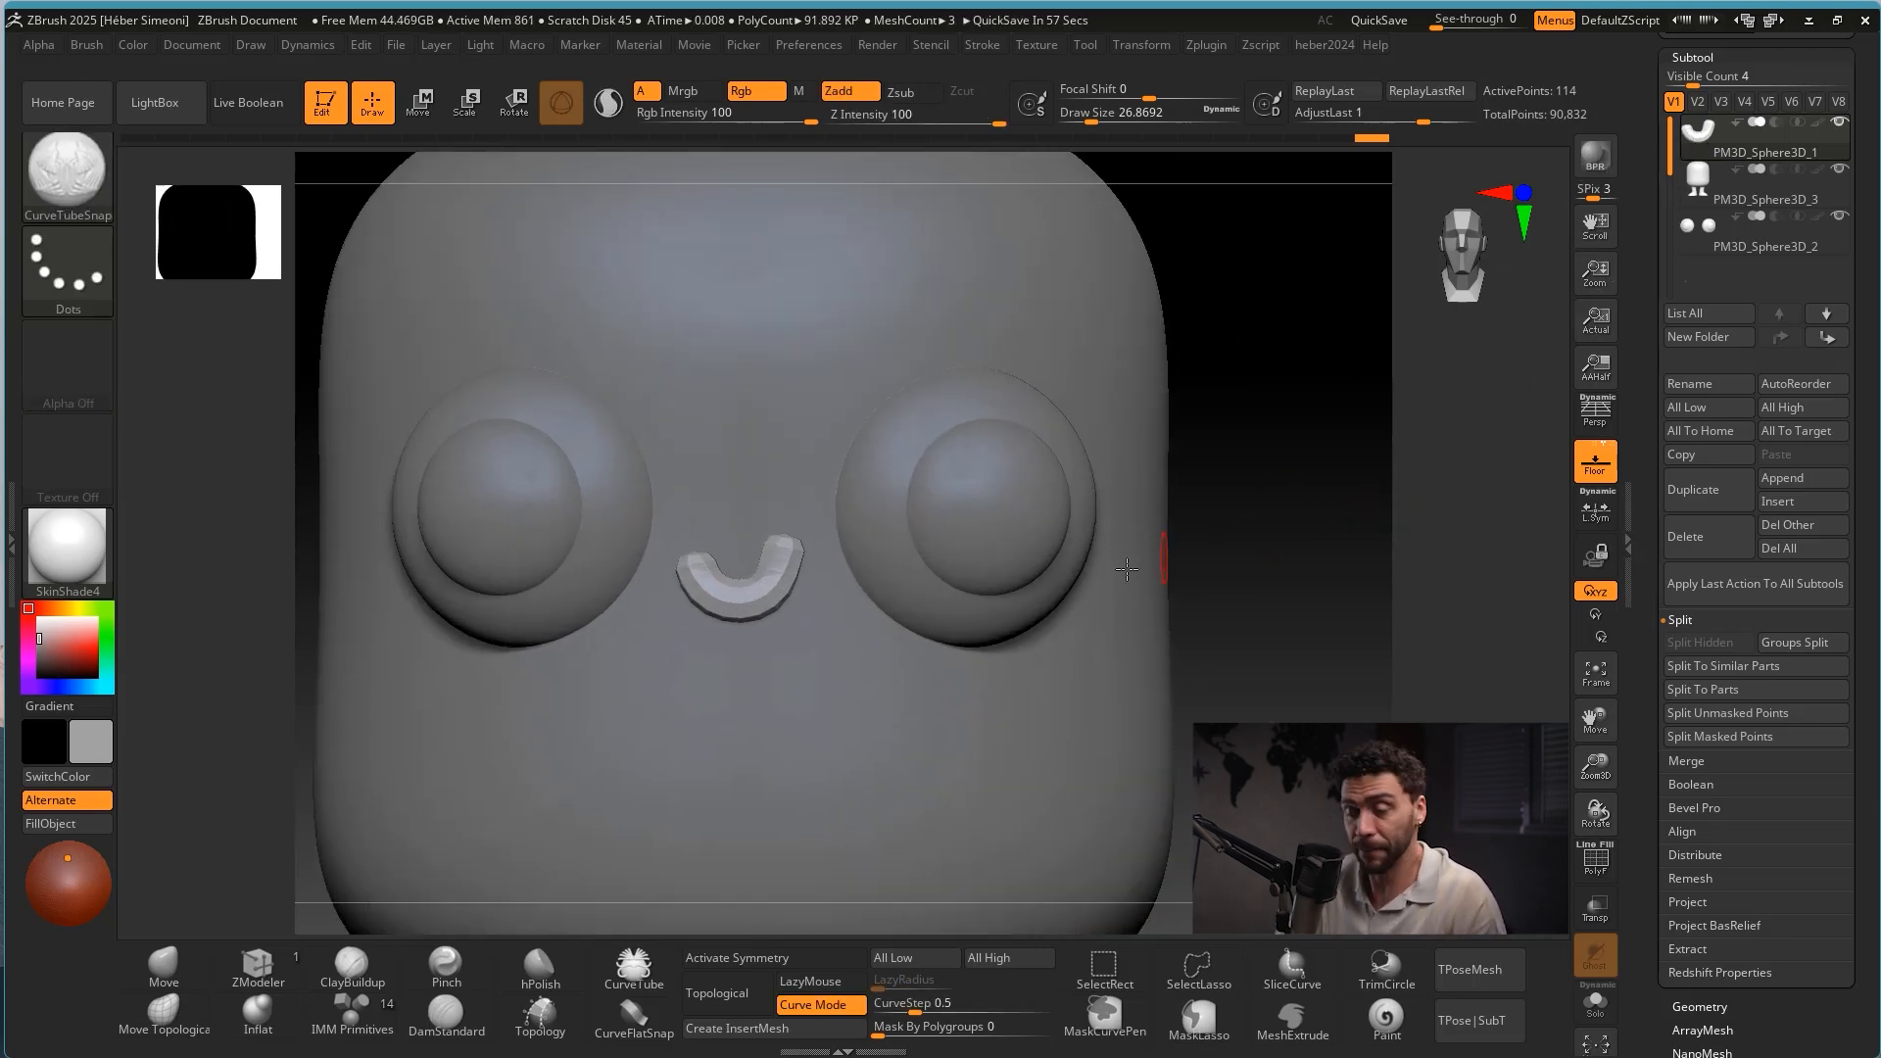
drag(1186, 559, 1145, 568)
right_drag(1145, 568, 983, 577)
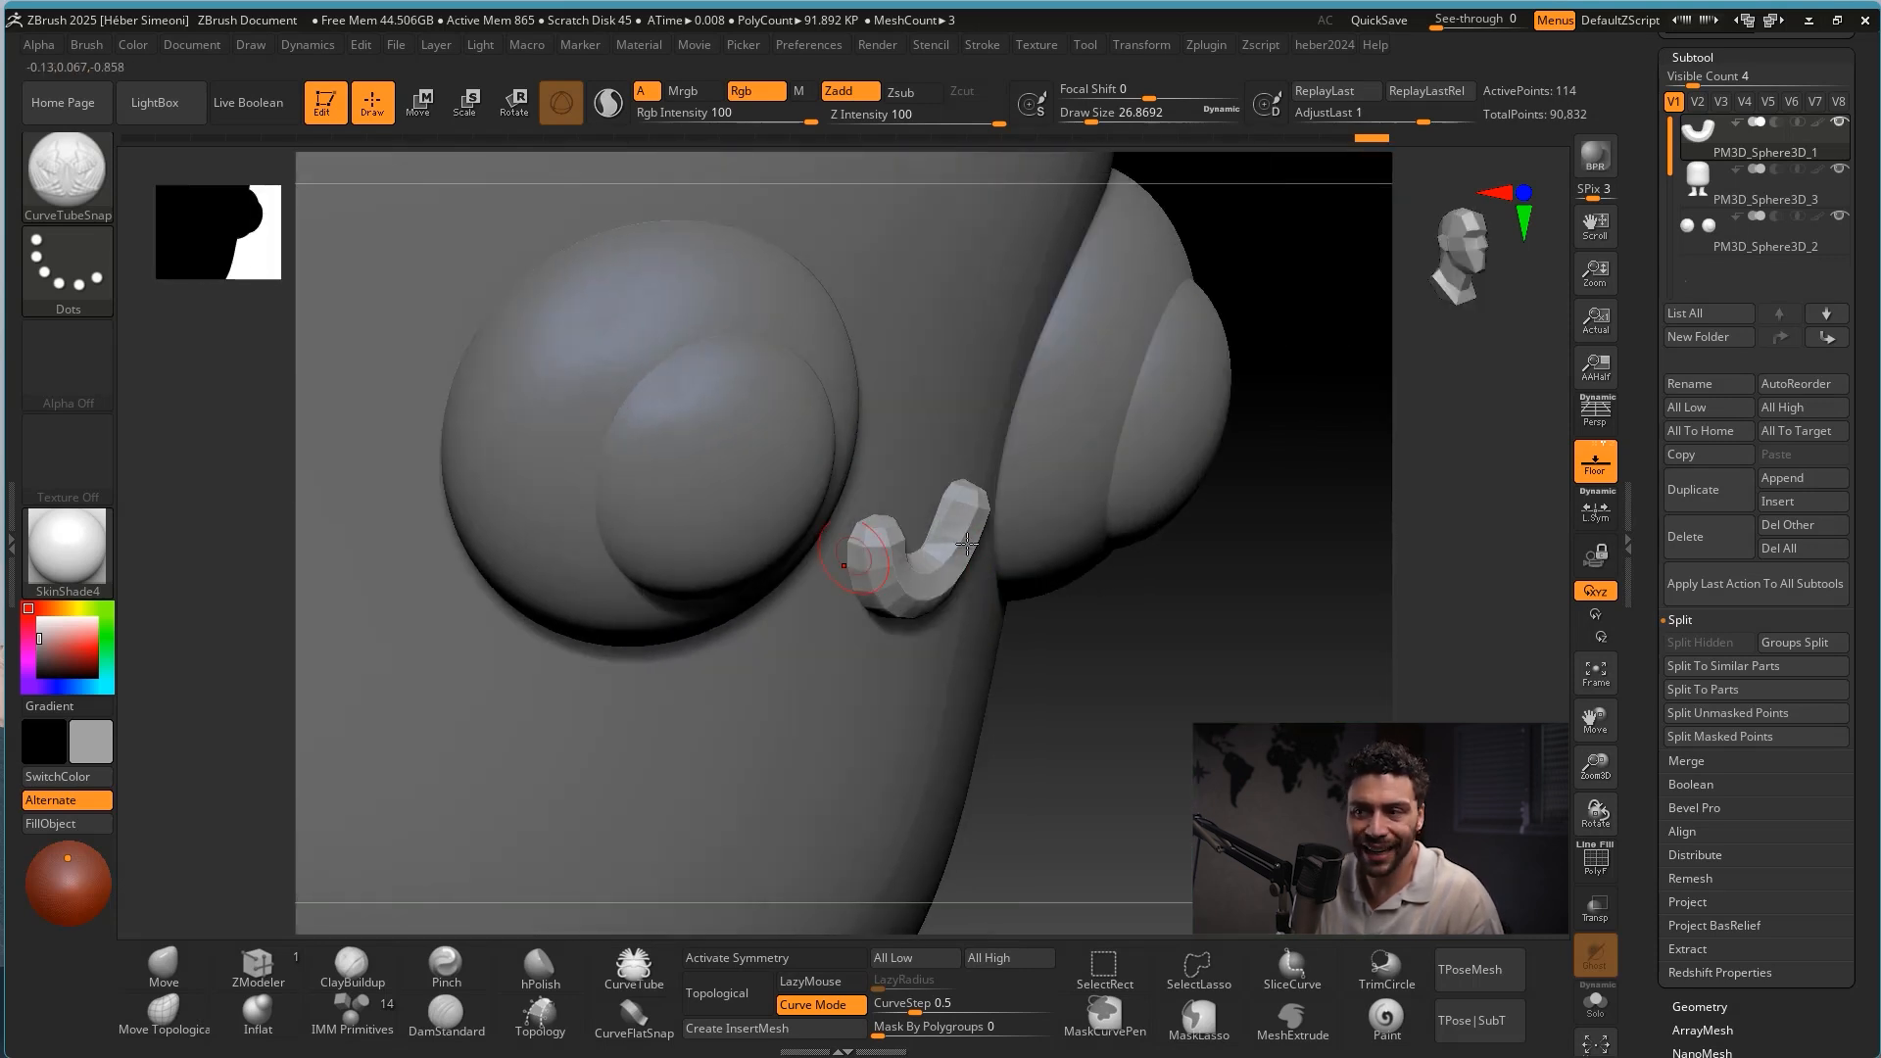
Activate Dynamic Subdiv on the mouth tube to smooth it, and check the whole character from the front.
key(d)
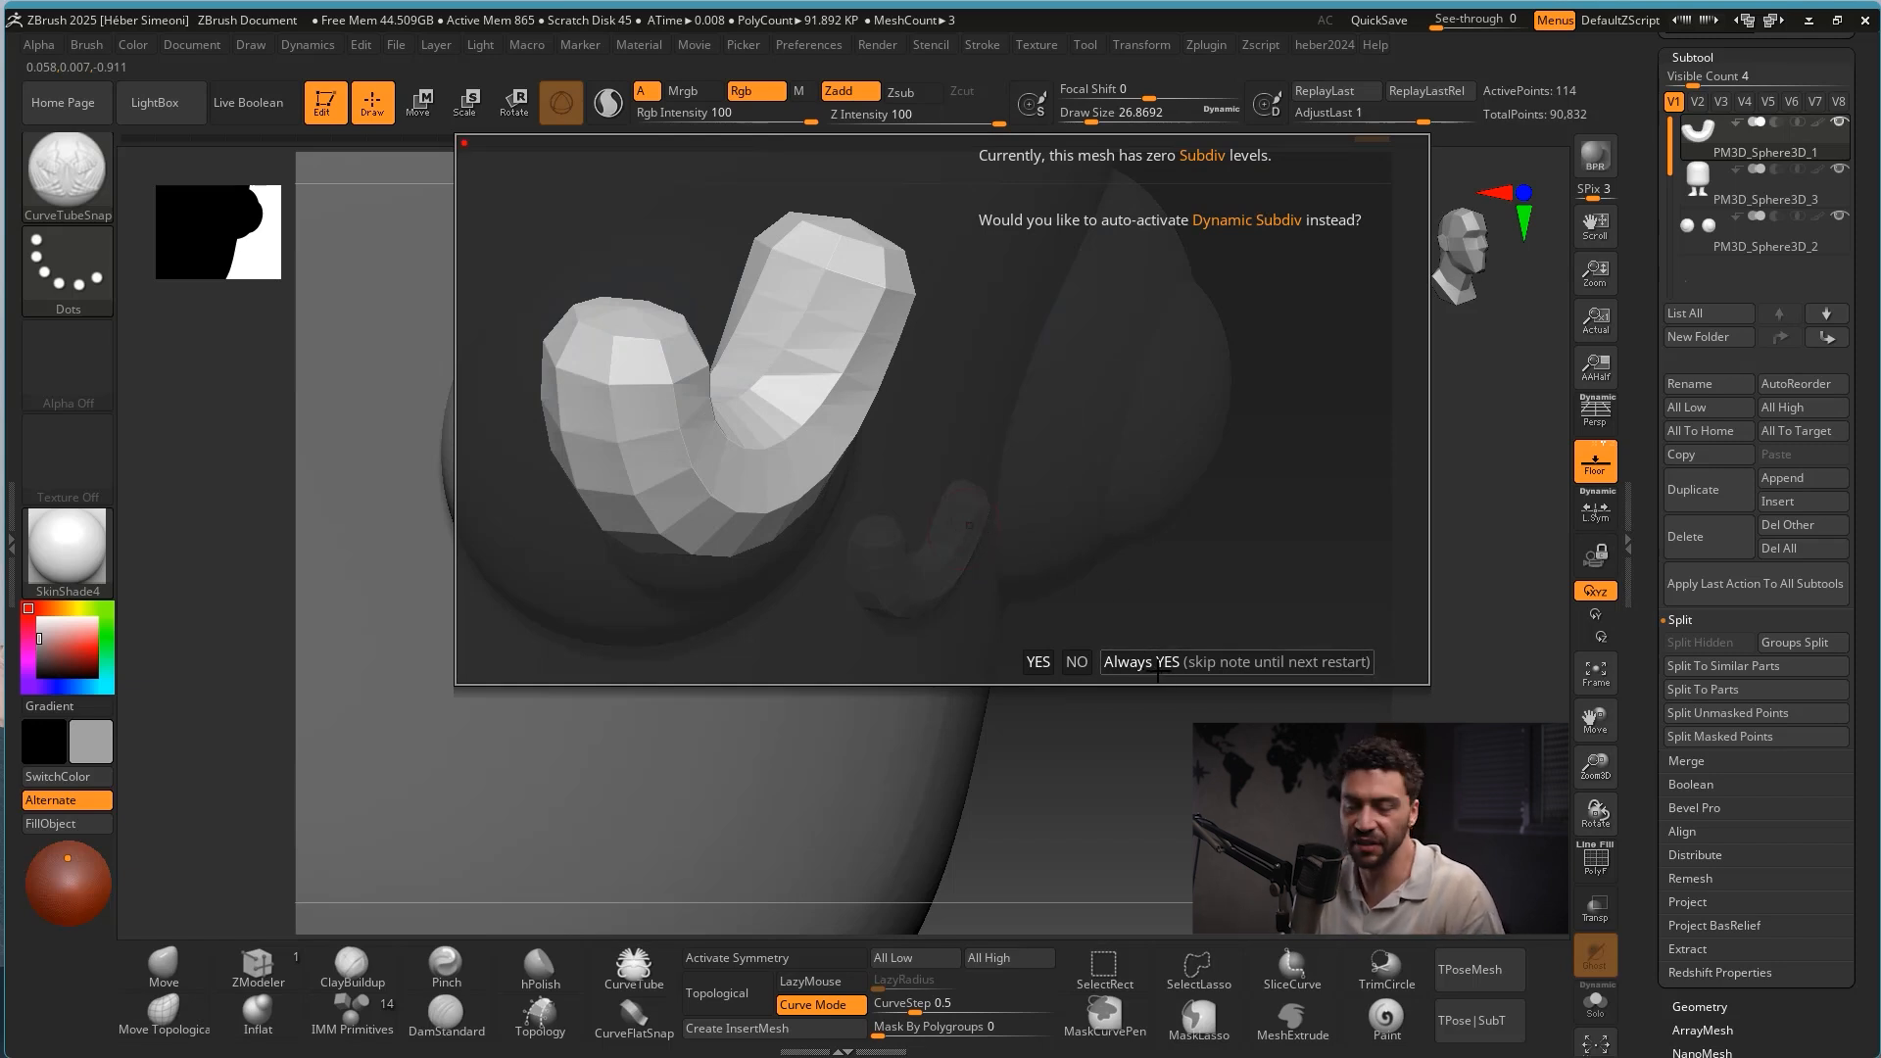
click(1038, 662)
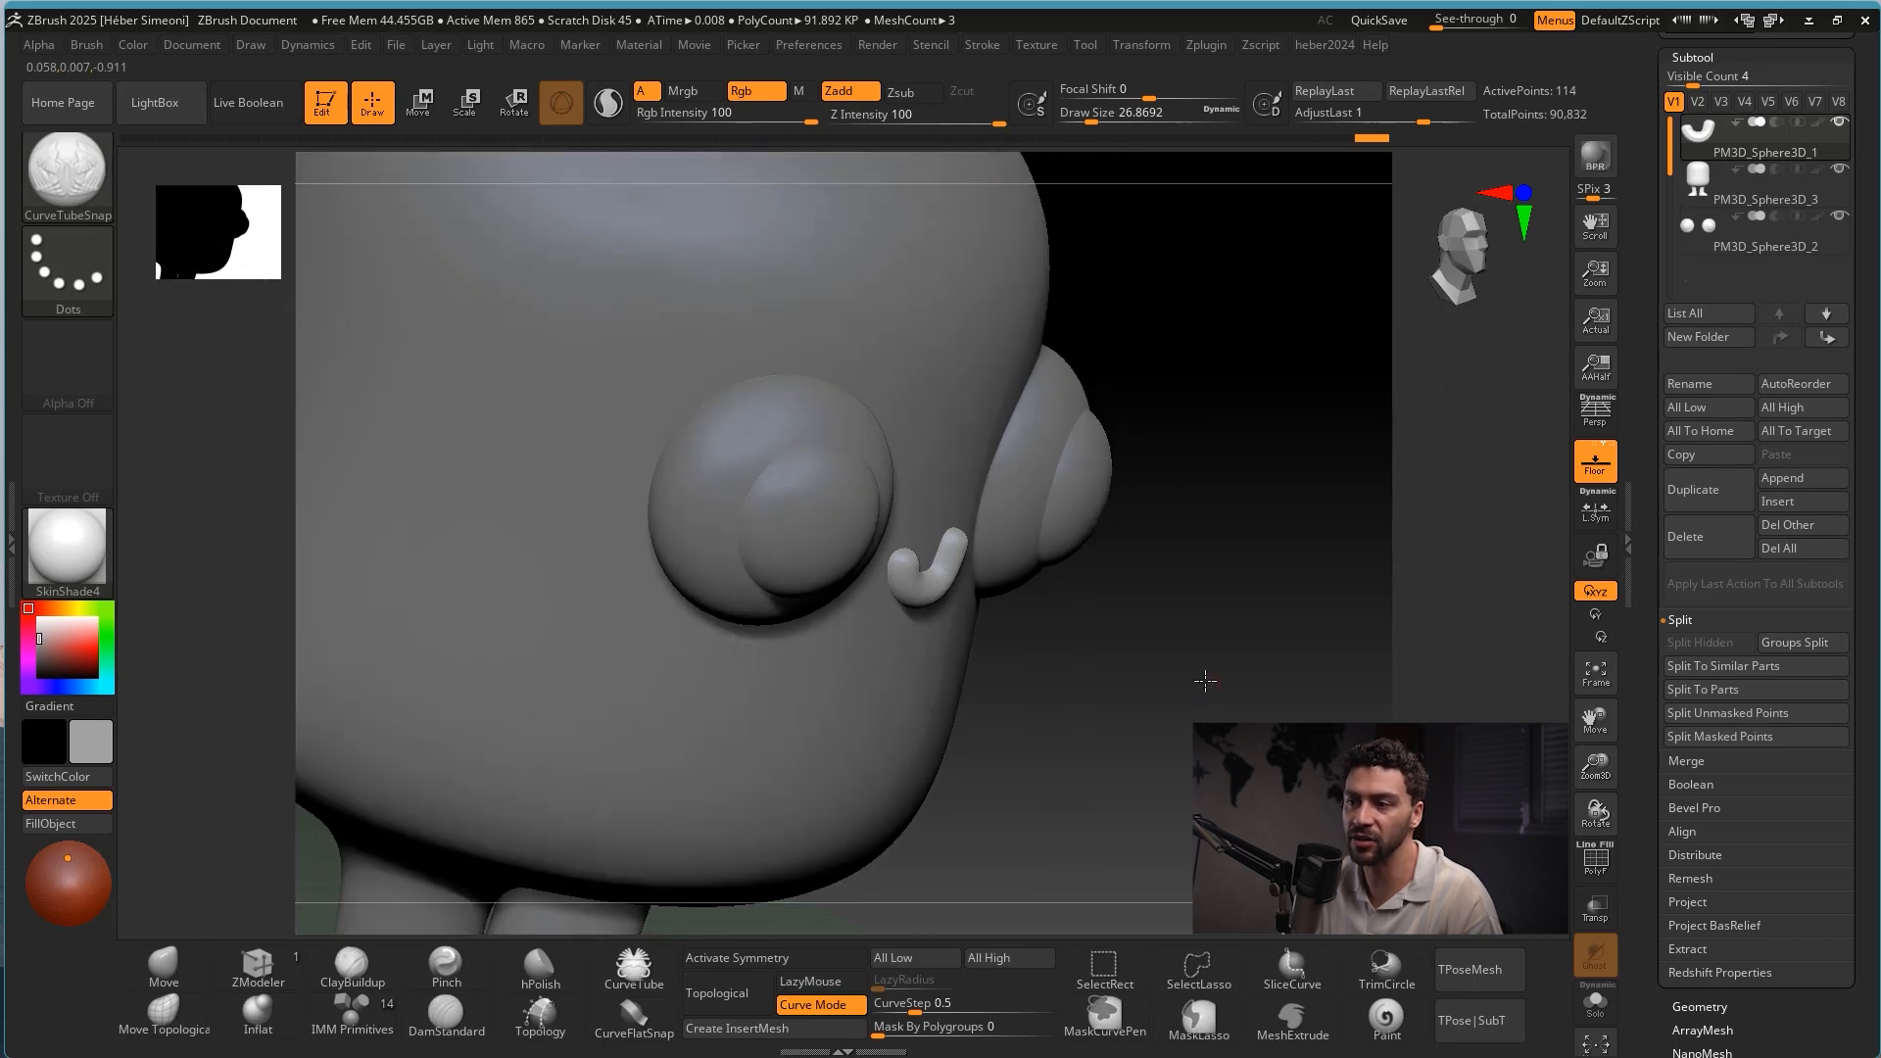
shift+drag(1245, 668, 1270, 599)
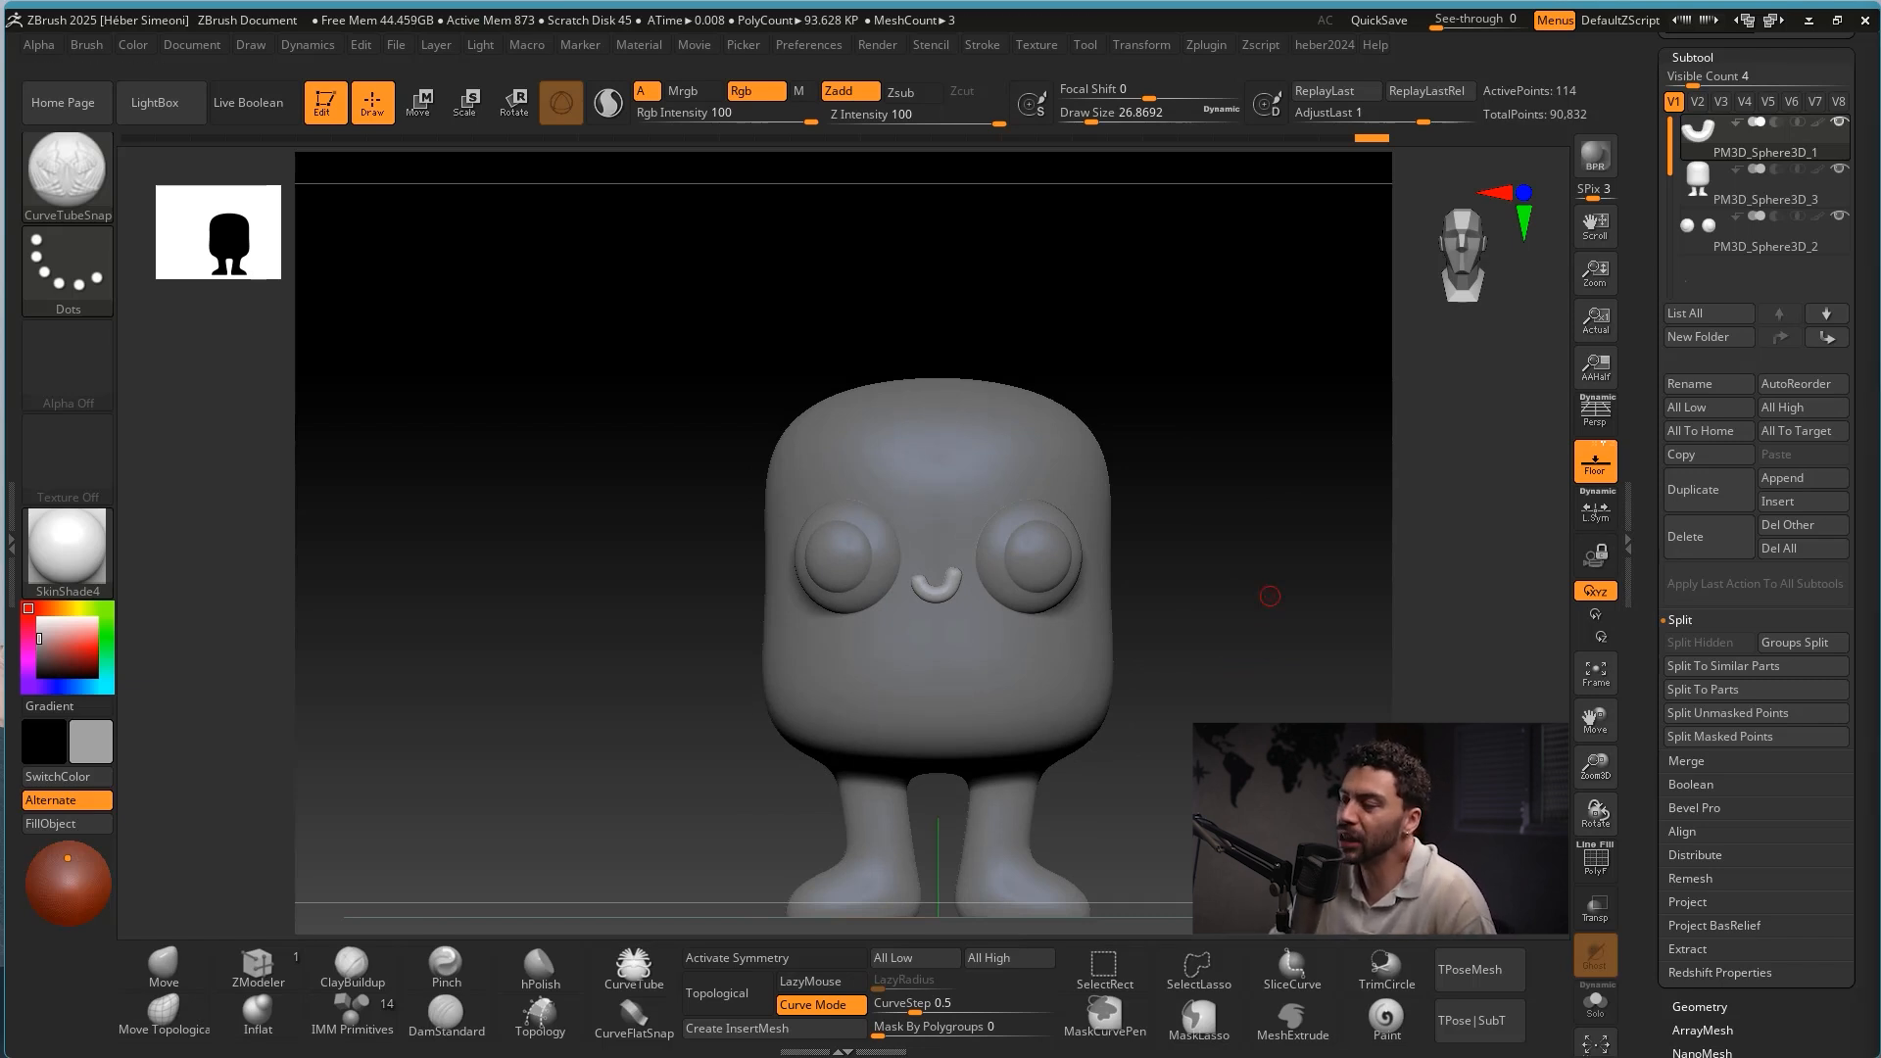
alt+drag(1308, 674, 1195, 577)
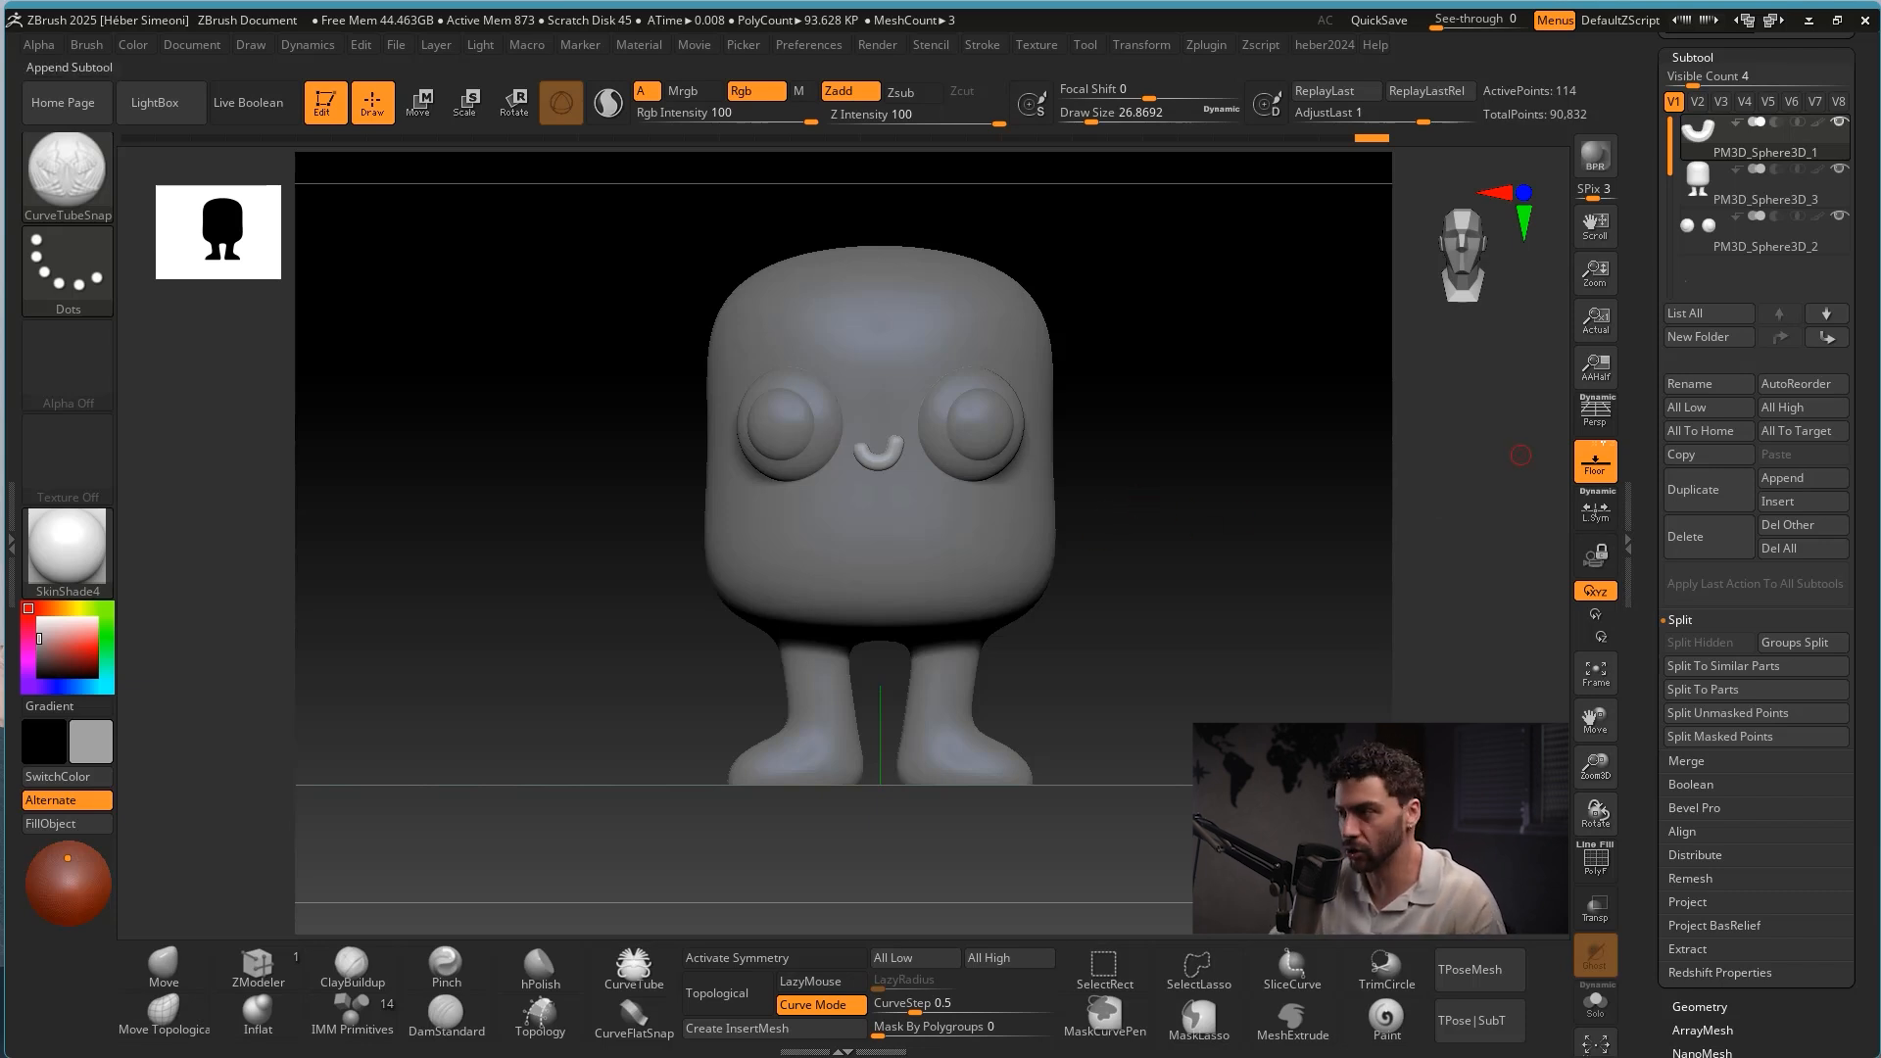
alt+drag(1192, 617, 1189, 634)
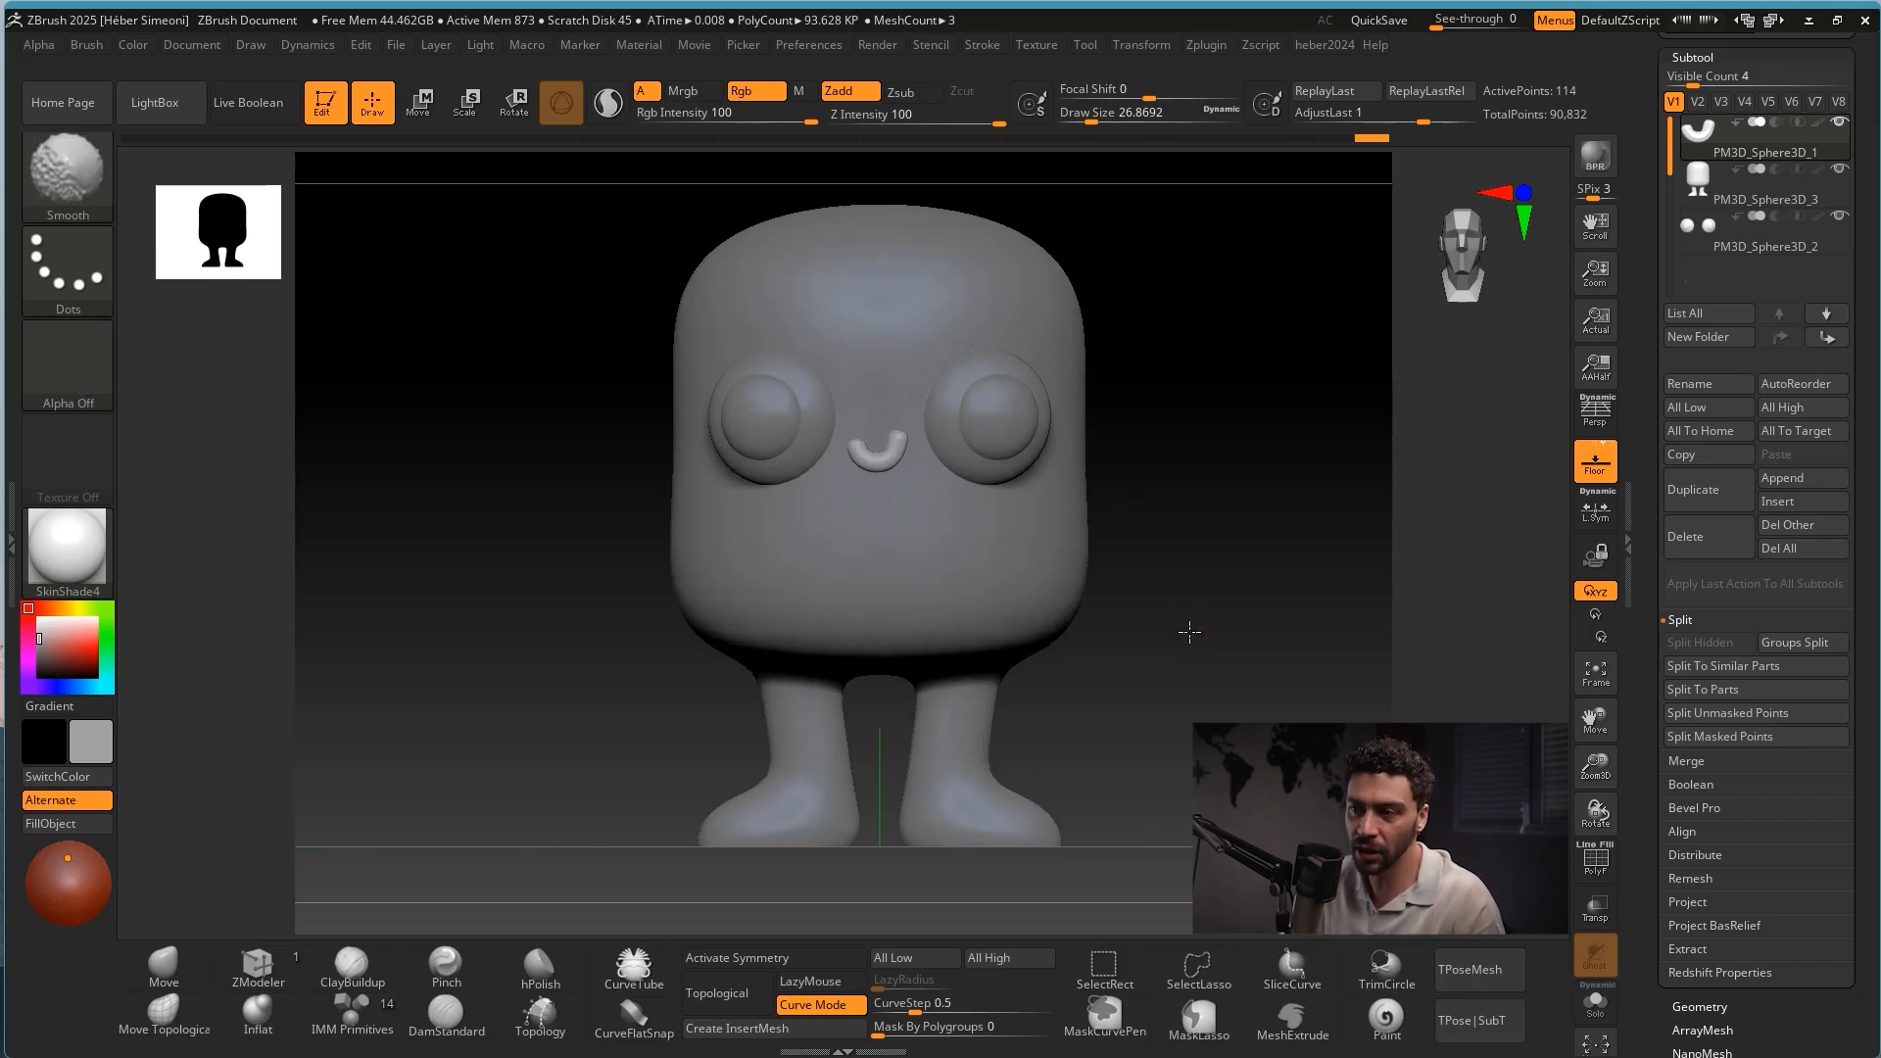
Select the body subtool and mask its lower part from just below the mouth down through the legs and feet.
click(1745, 198)
key(ctrl+shift)
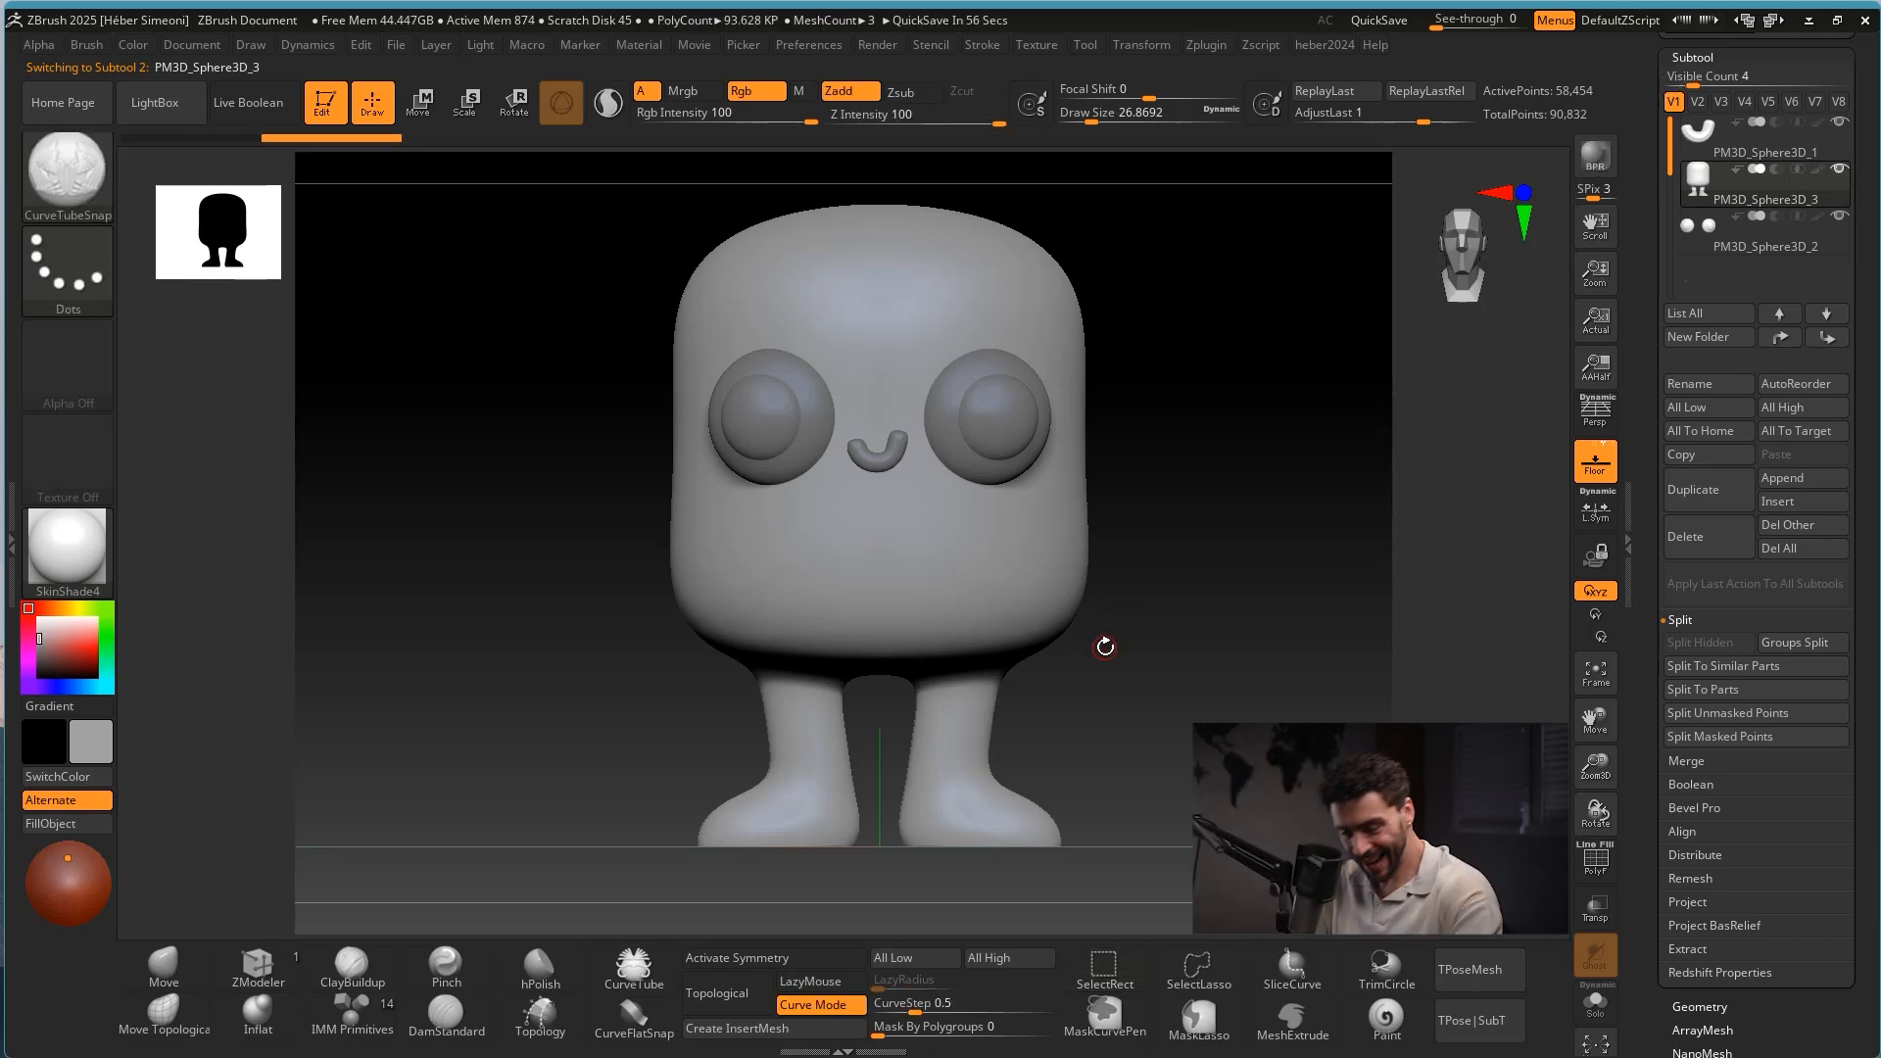
mouse_move(1180, 639)
alt+mouse_down()
mouse_move(1141, 572)
mouse_move(1193, 650)
mouse_move(1161, 643)
alt+mouse_up()
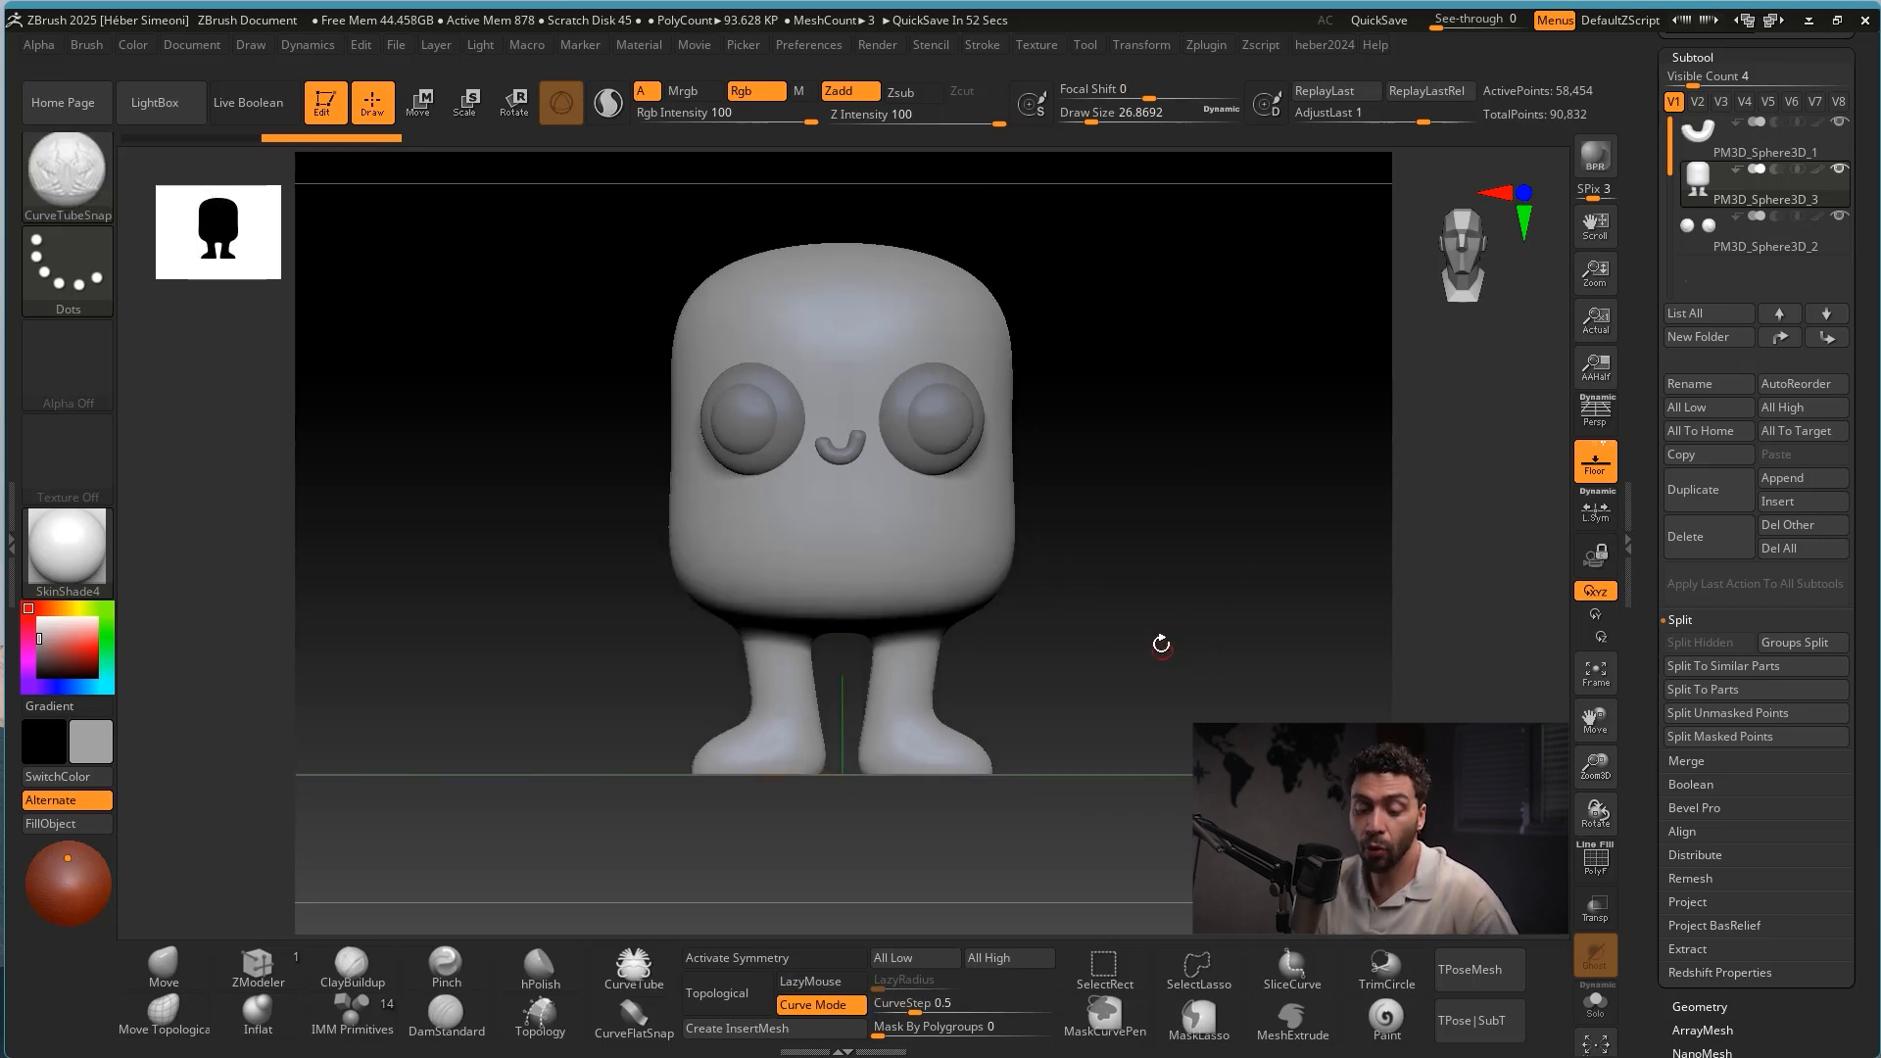
key(ctrl+shift)
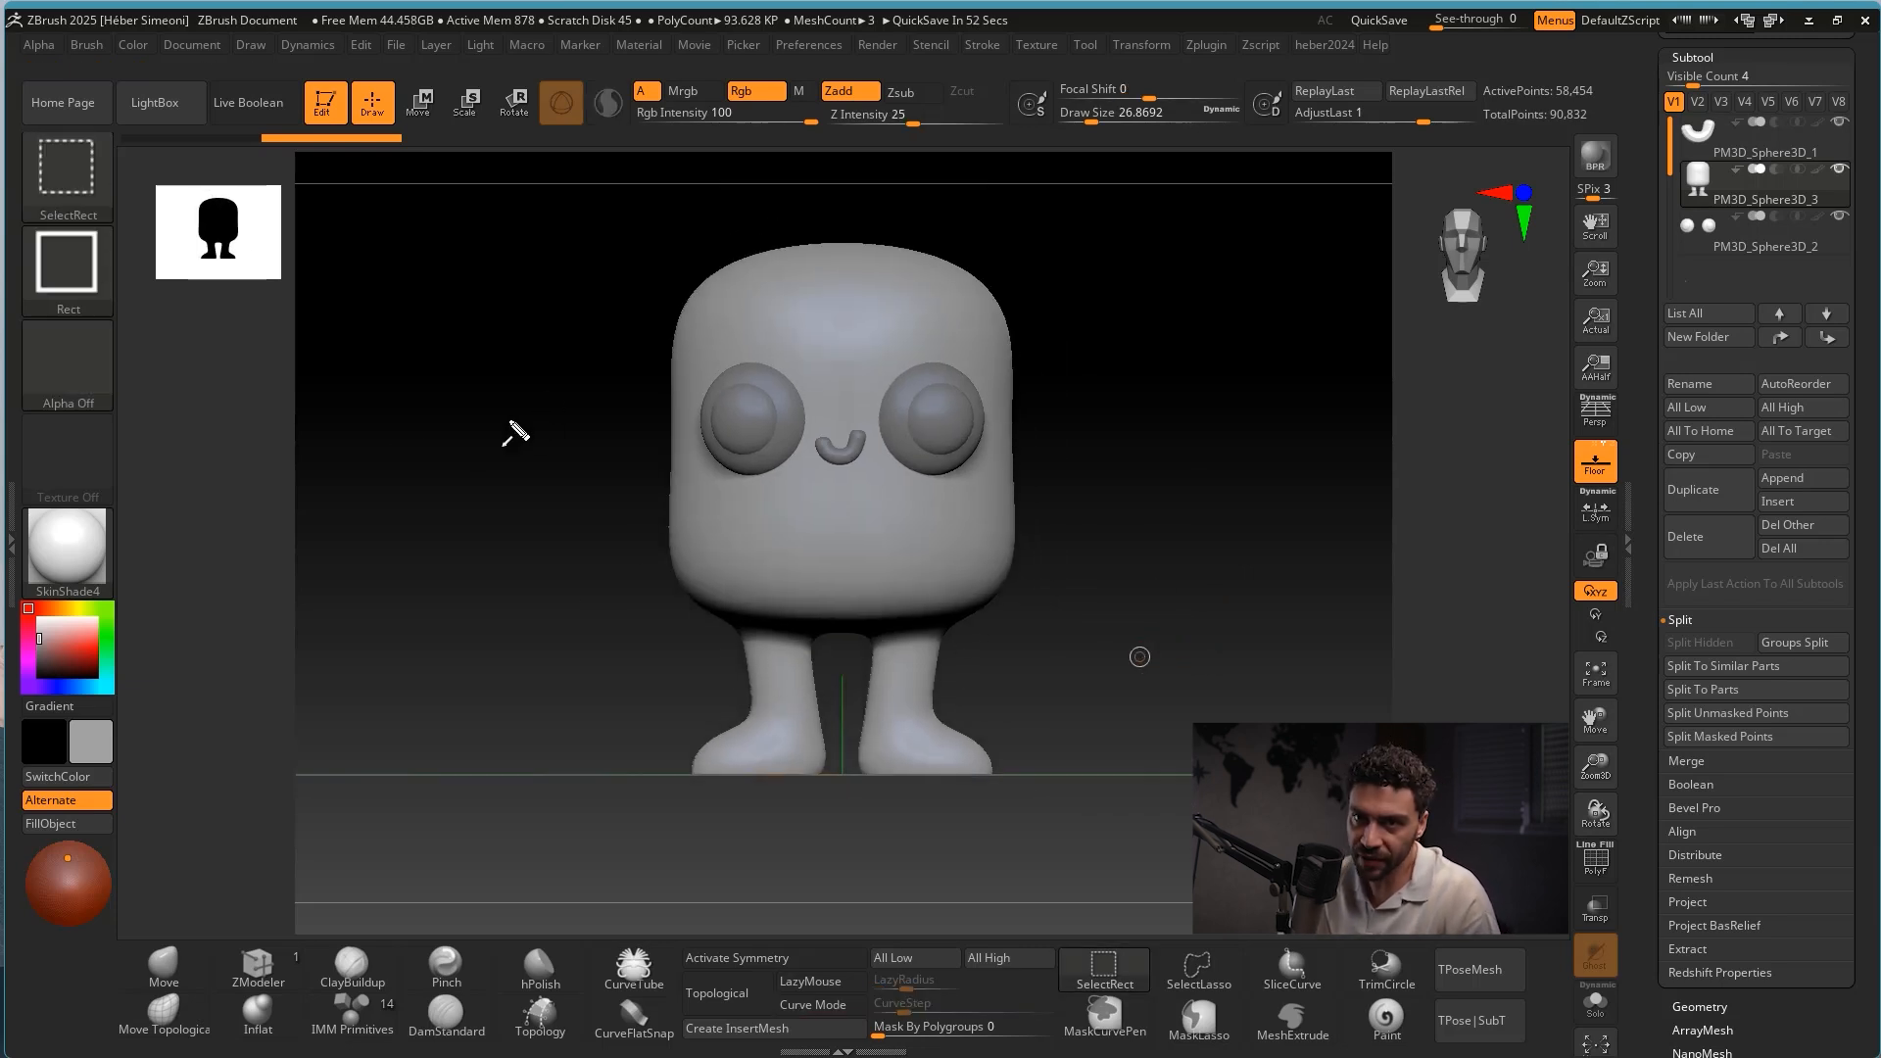
key(w)
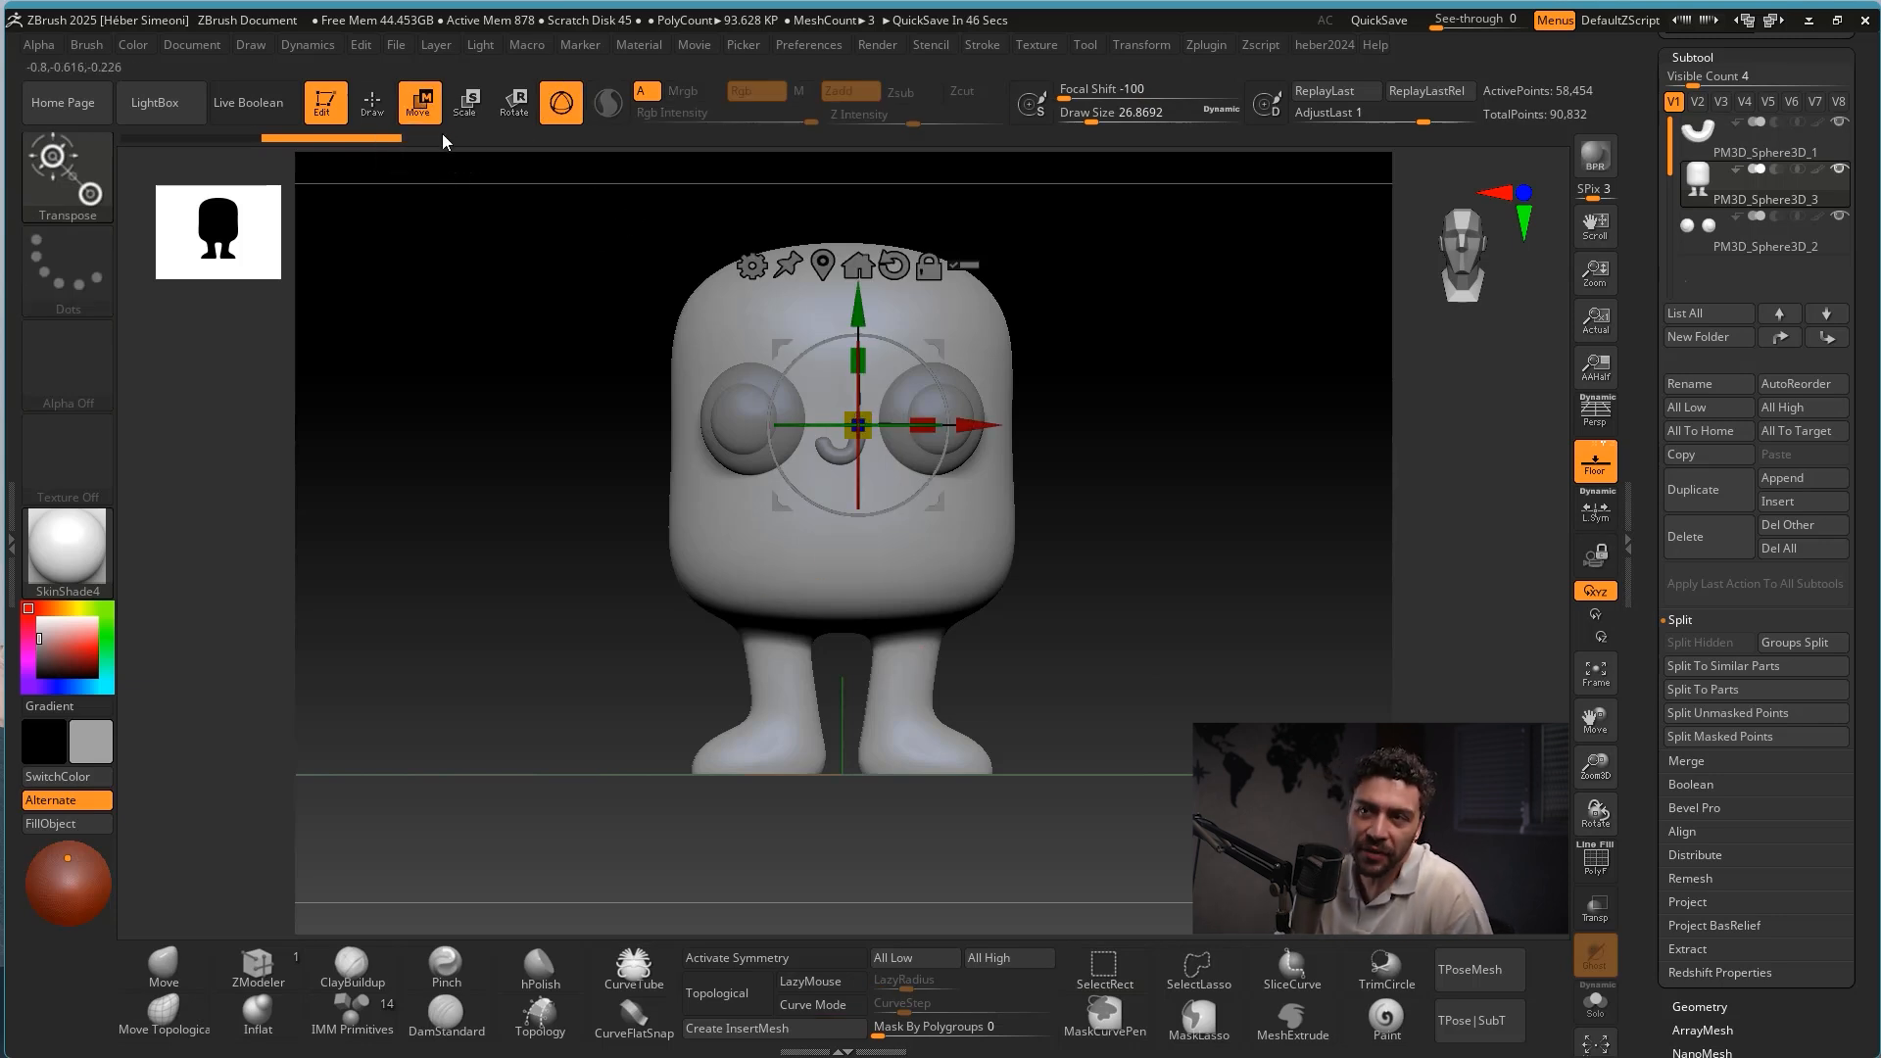
click(375, 109)
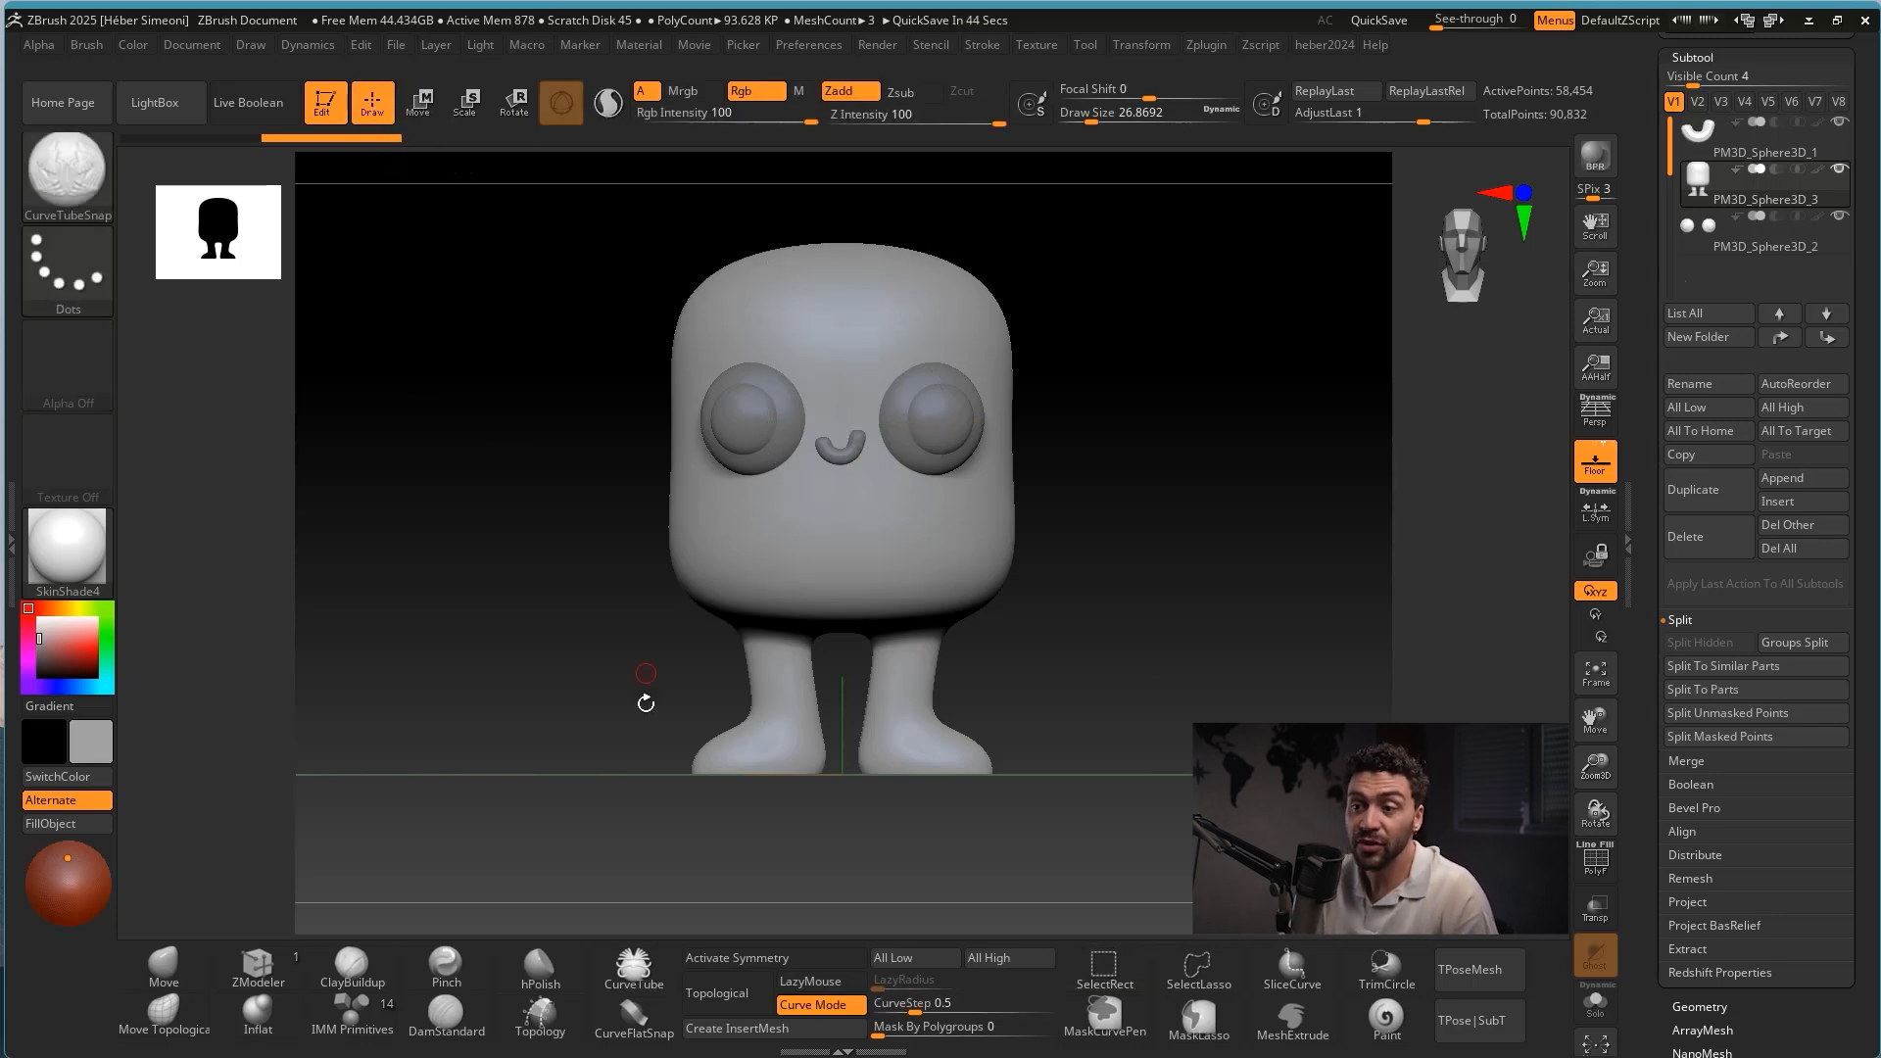
key(ctrl)
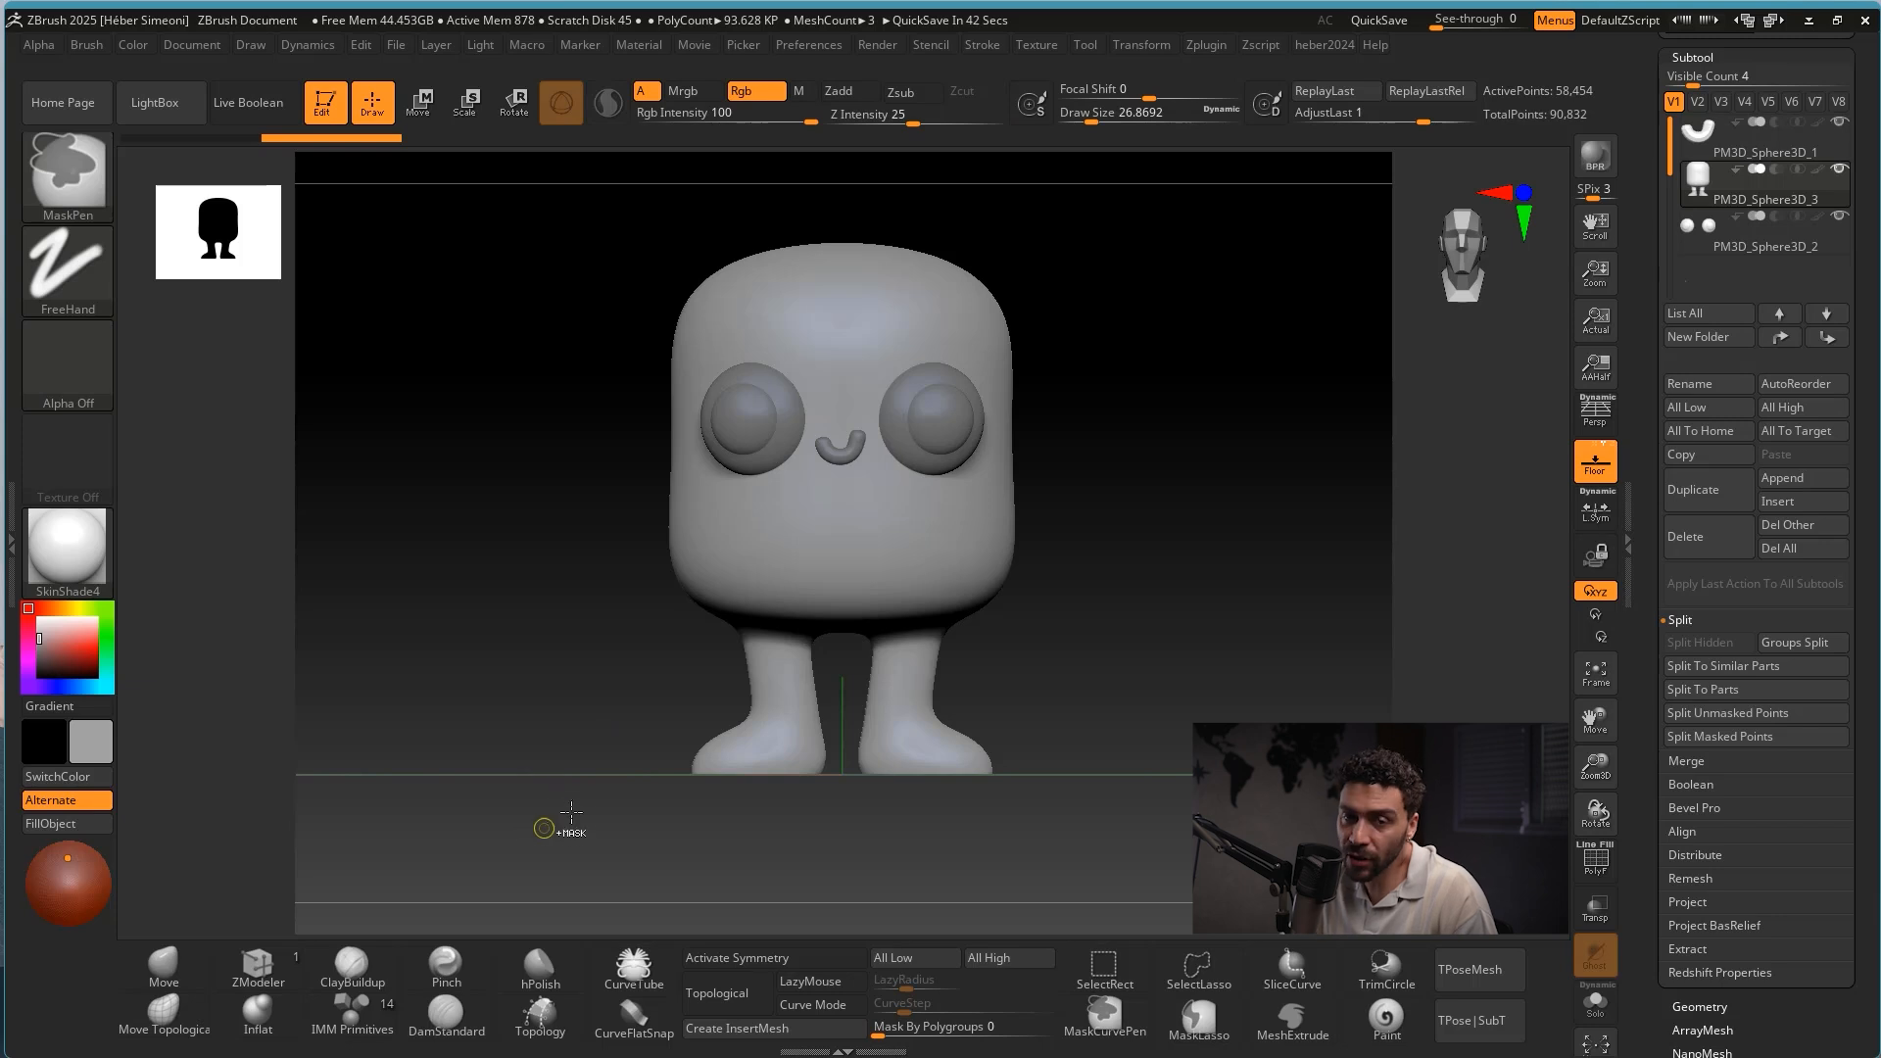
mouse_move(540, 829)
ctrl+mouse_down()
mouse_move(1125, 797)
mouse_move(1120, 484)
mouse_move(1124, 588)
mouse_move(1140, 496)
mouse_move(1215, 547)
mouse_move(1196, 561)
ctrl+mouse_up()
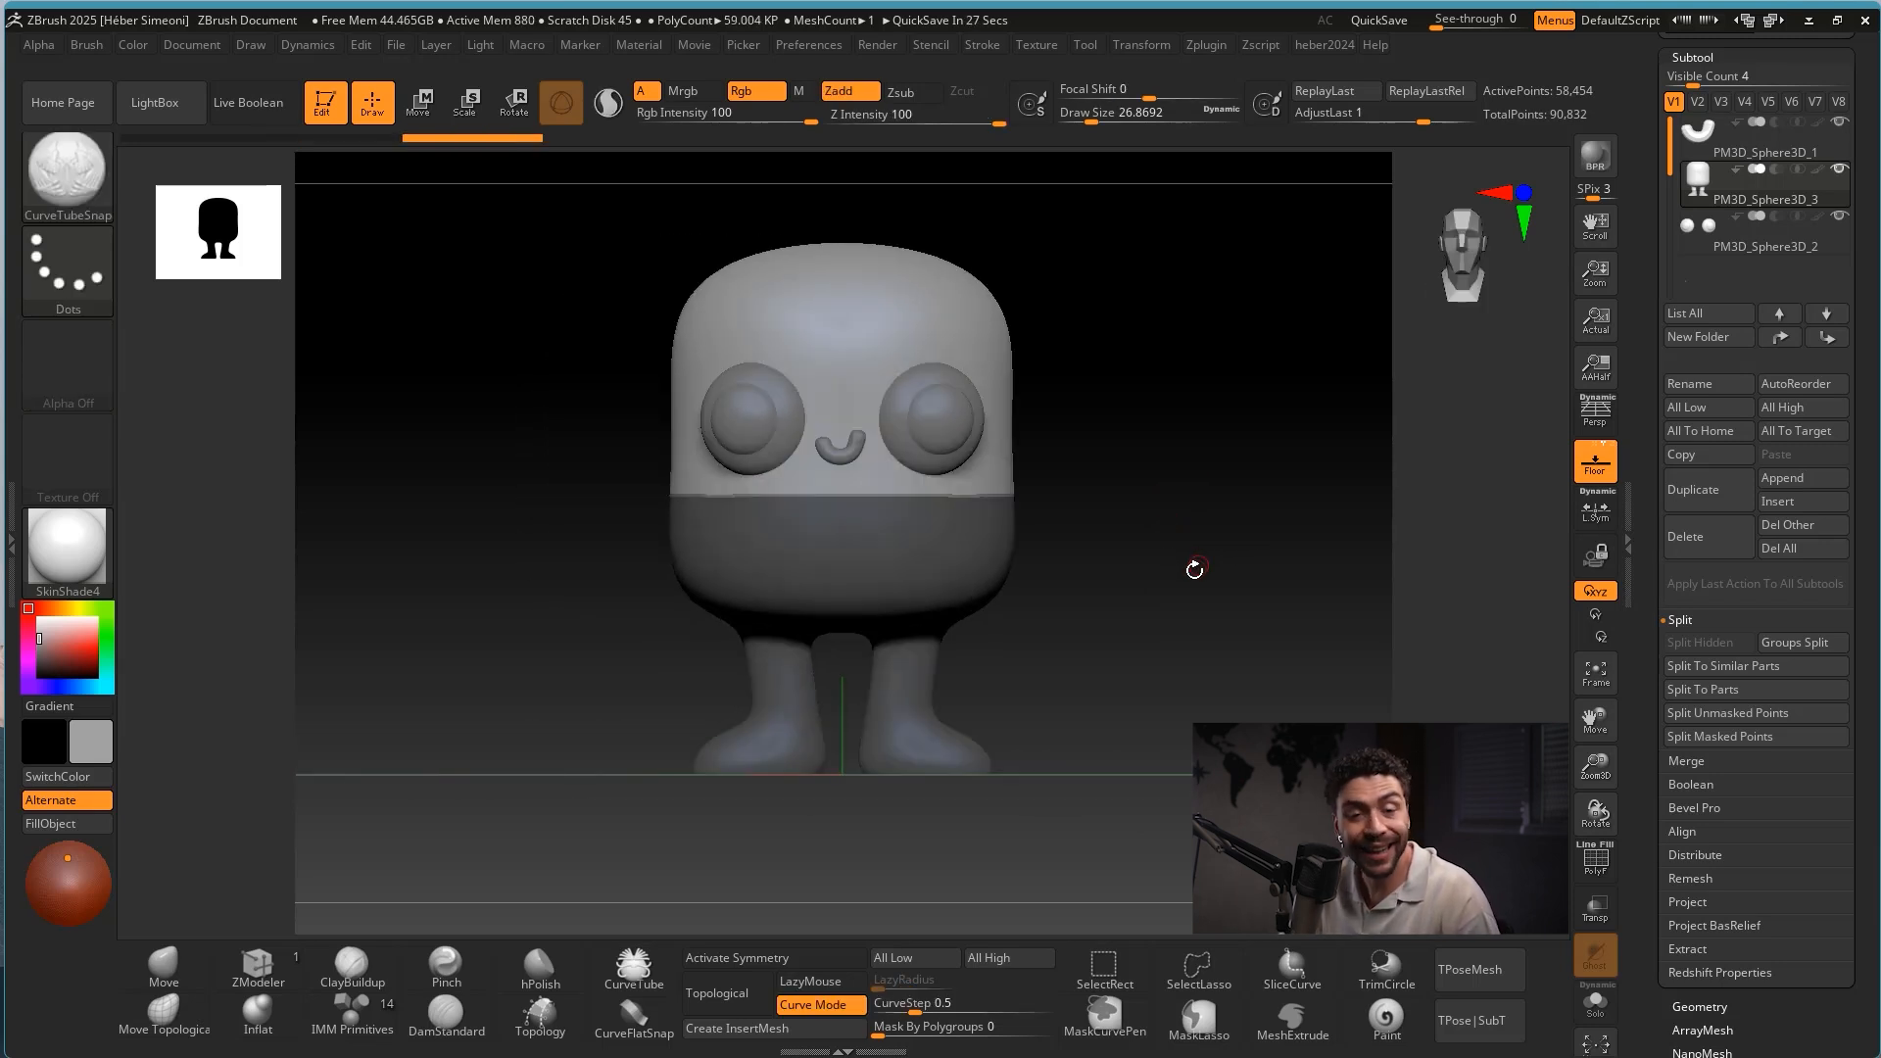
Preview an extraction of the masked lower body with smoothing 5, thickness 0.02 and the Double option on.
scroll(1764, 412, down, 3)
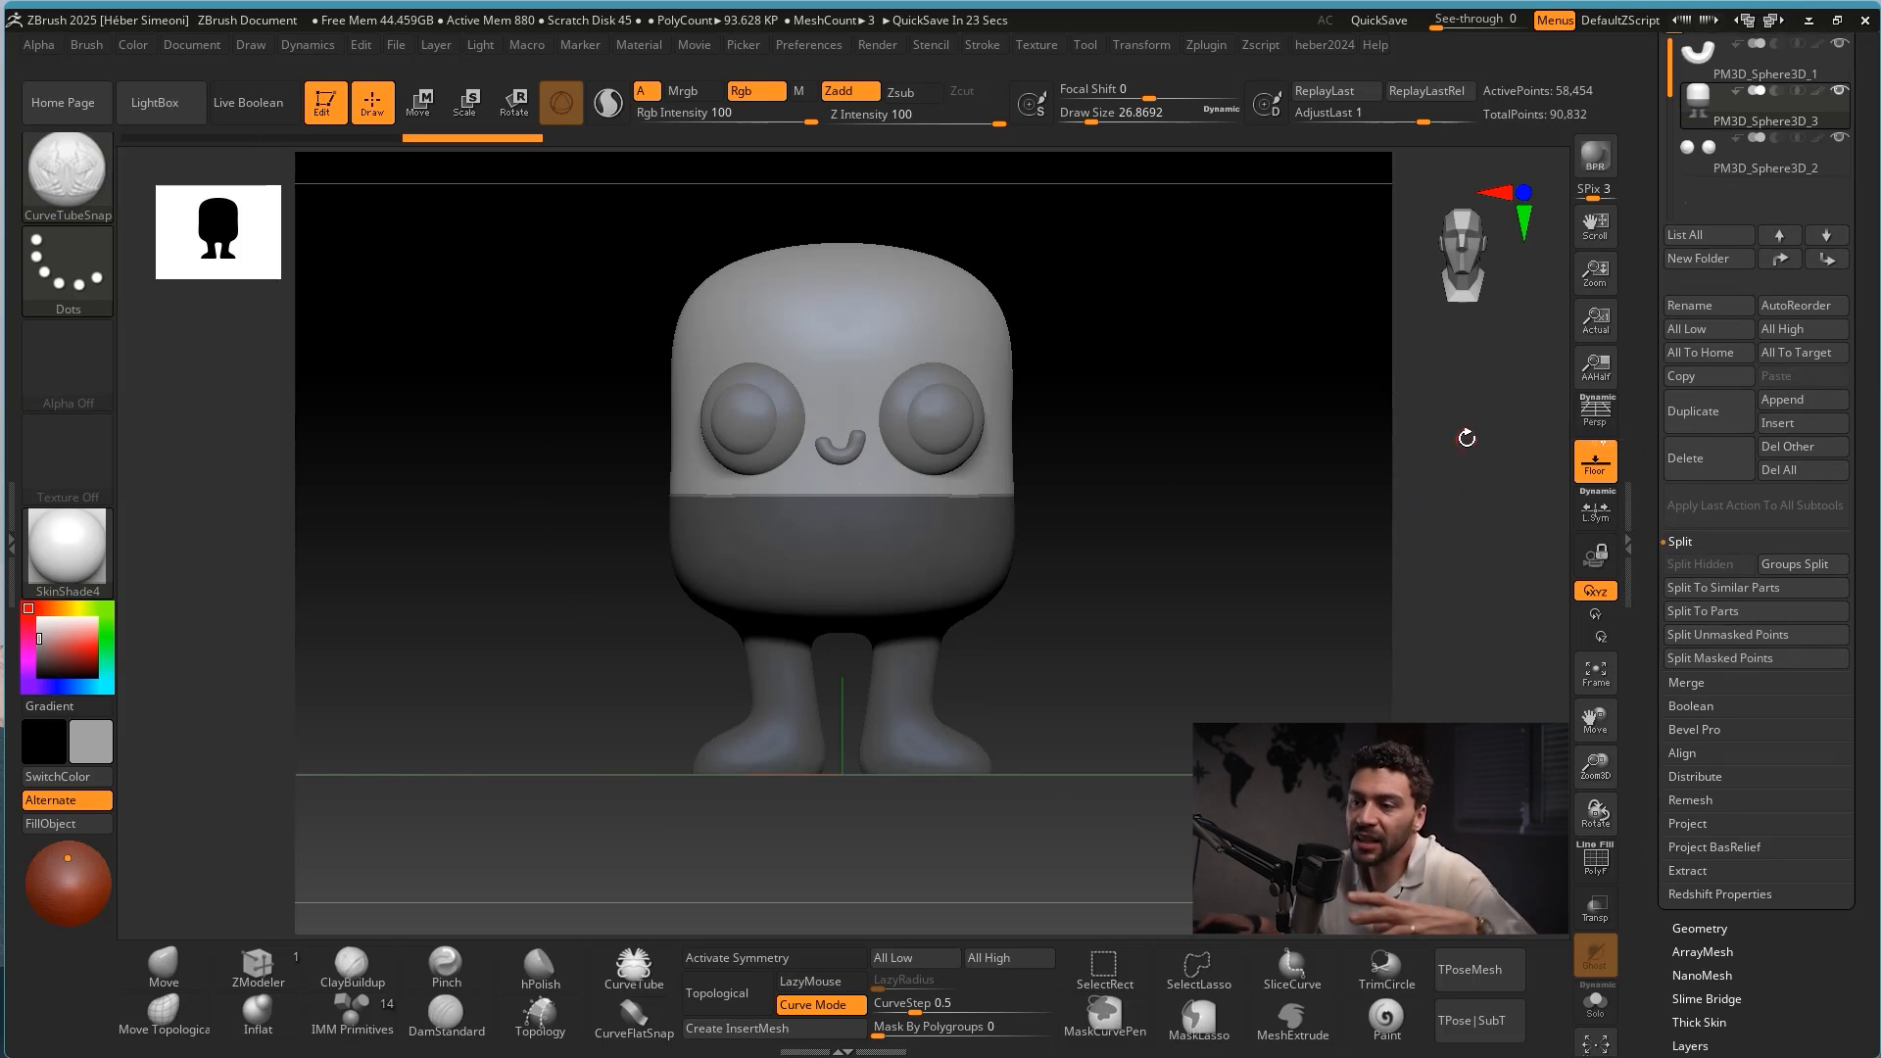
key(ctrl+shift)
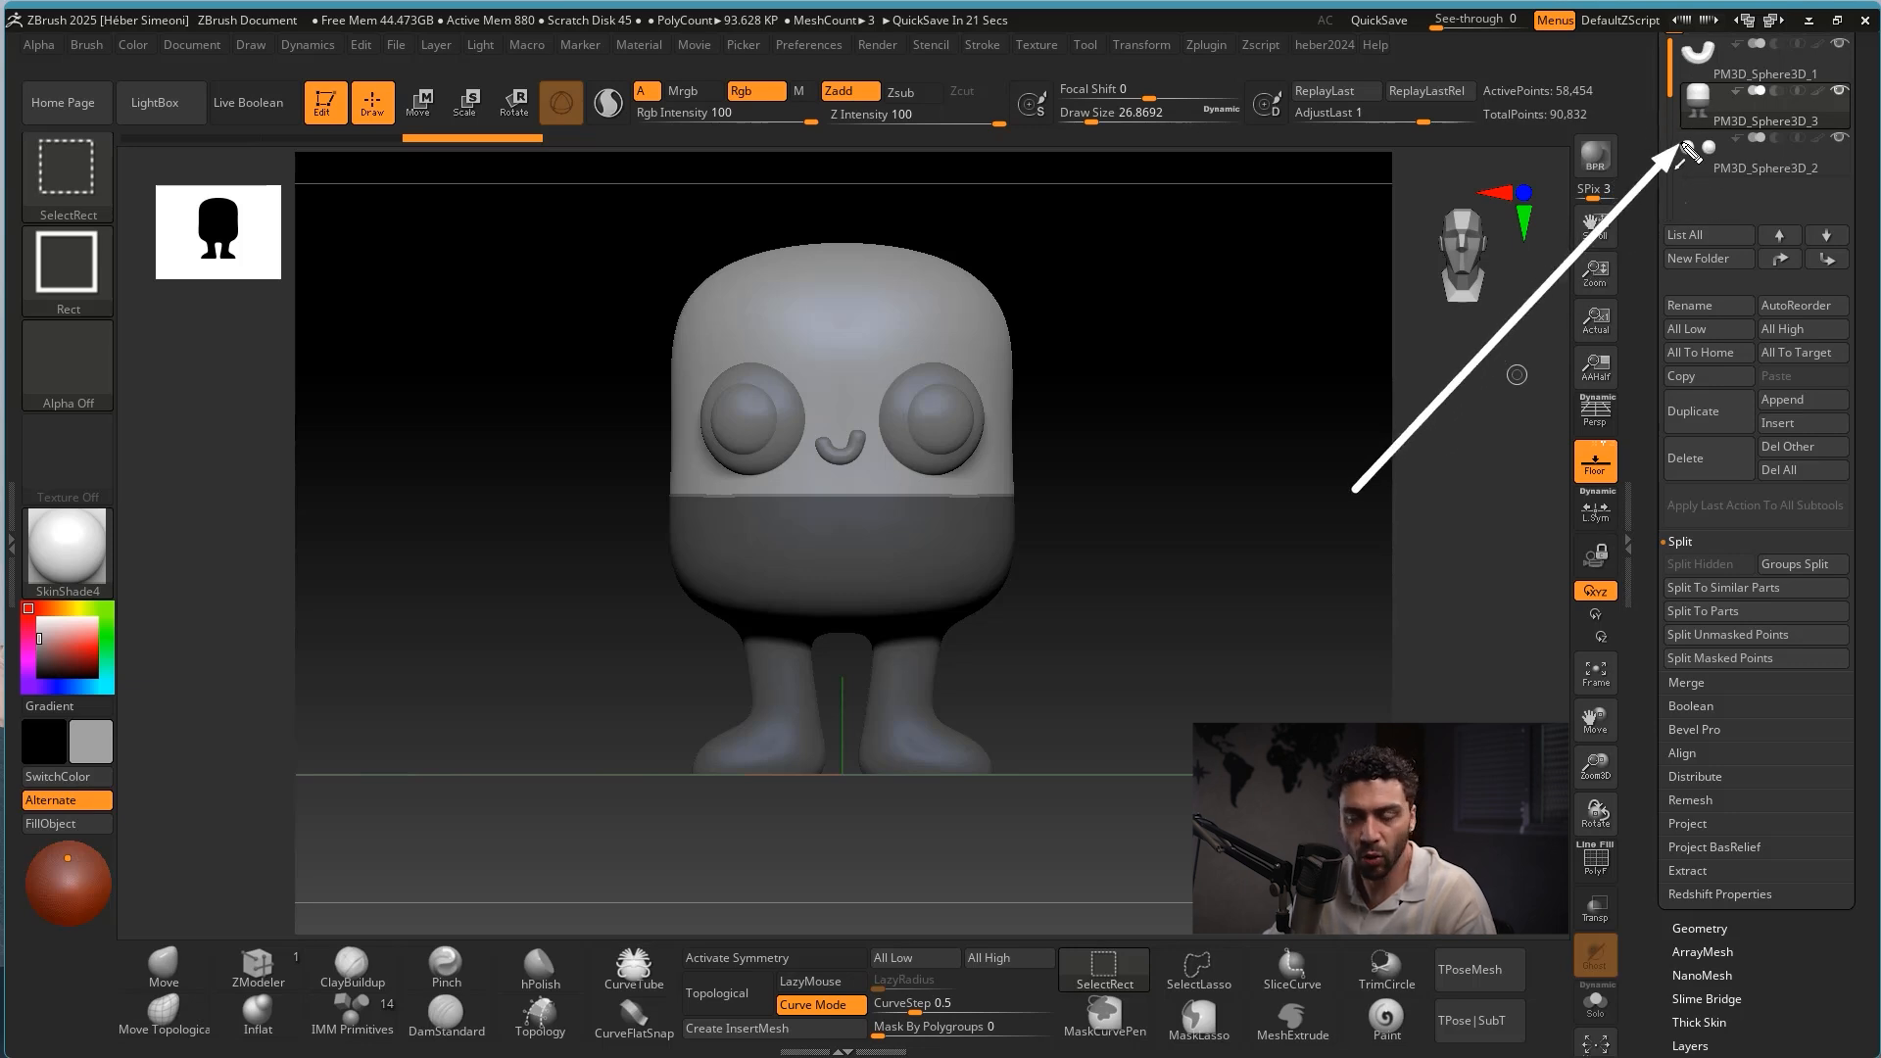
click(1687, 870)
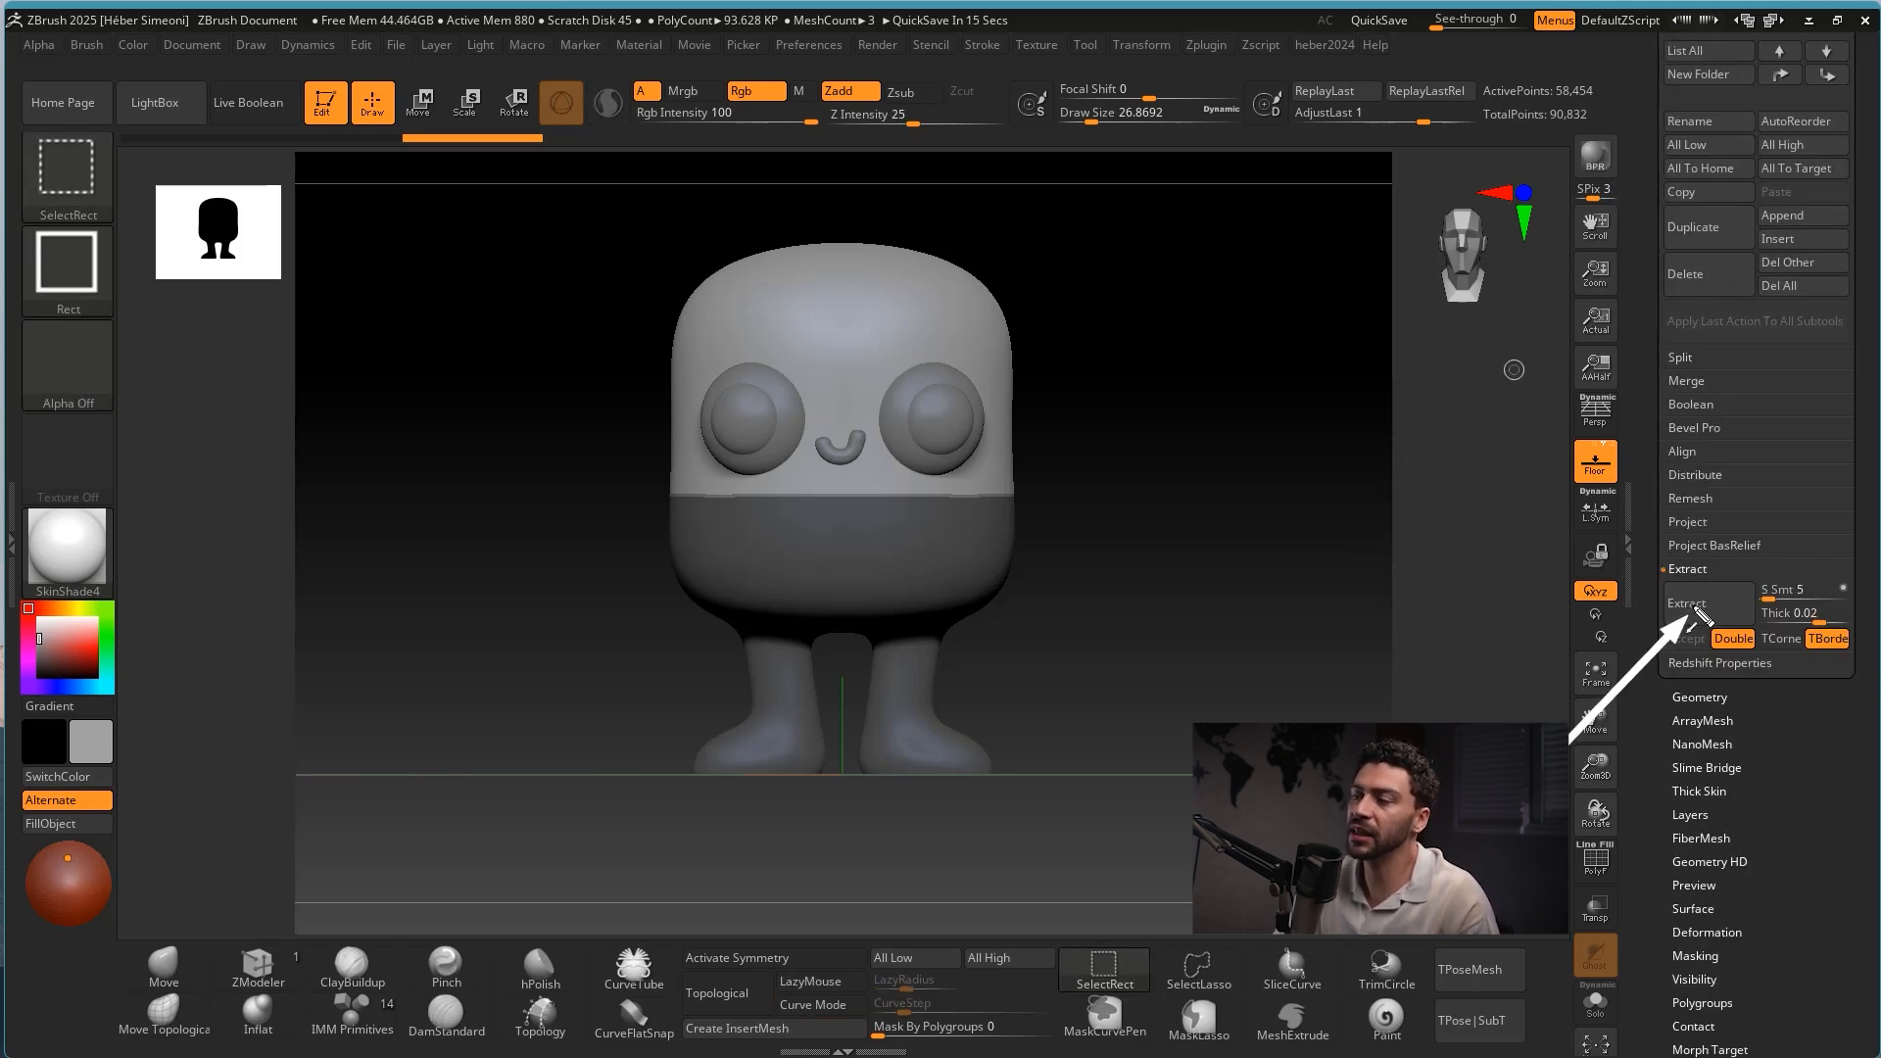
key(Escape)
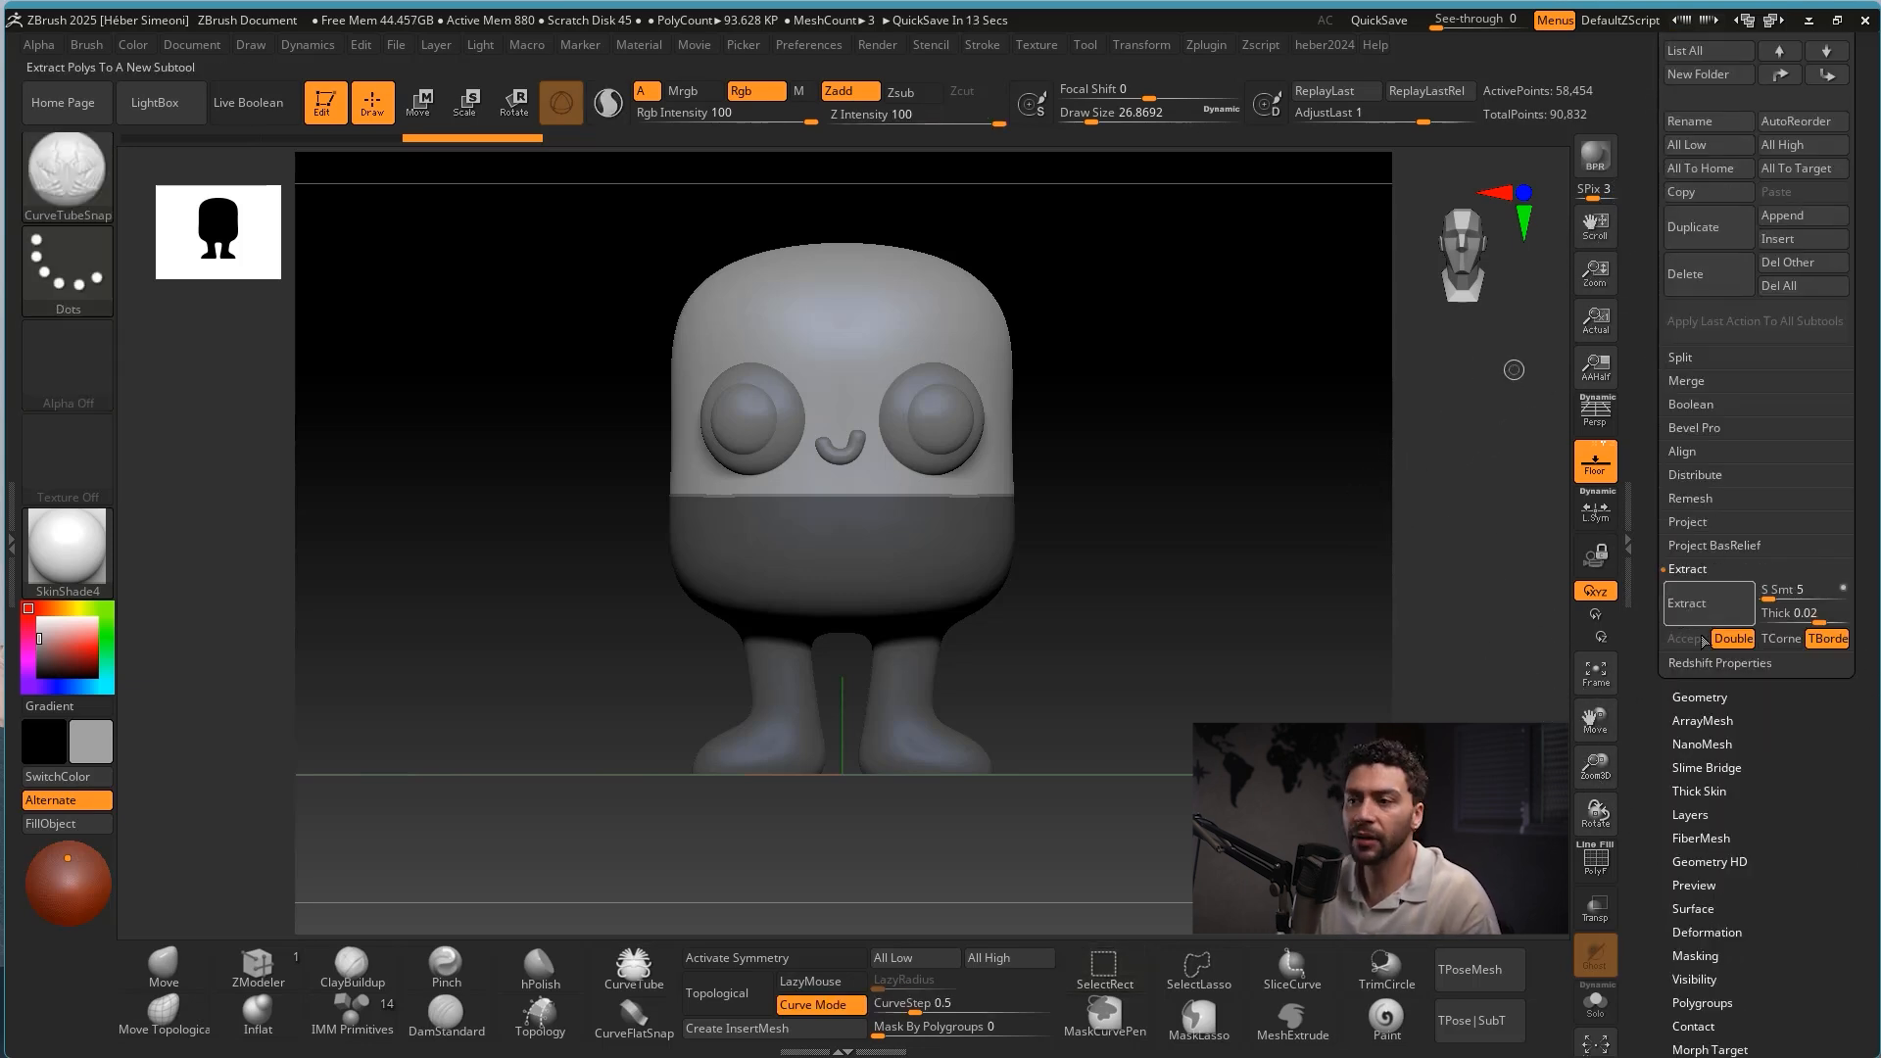
click(1691, 601)
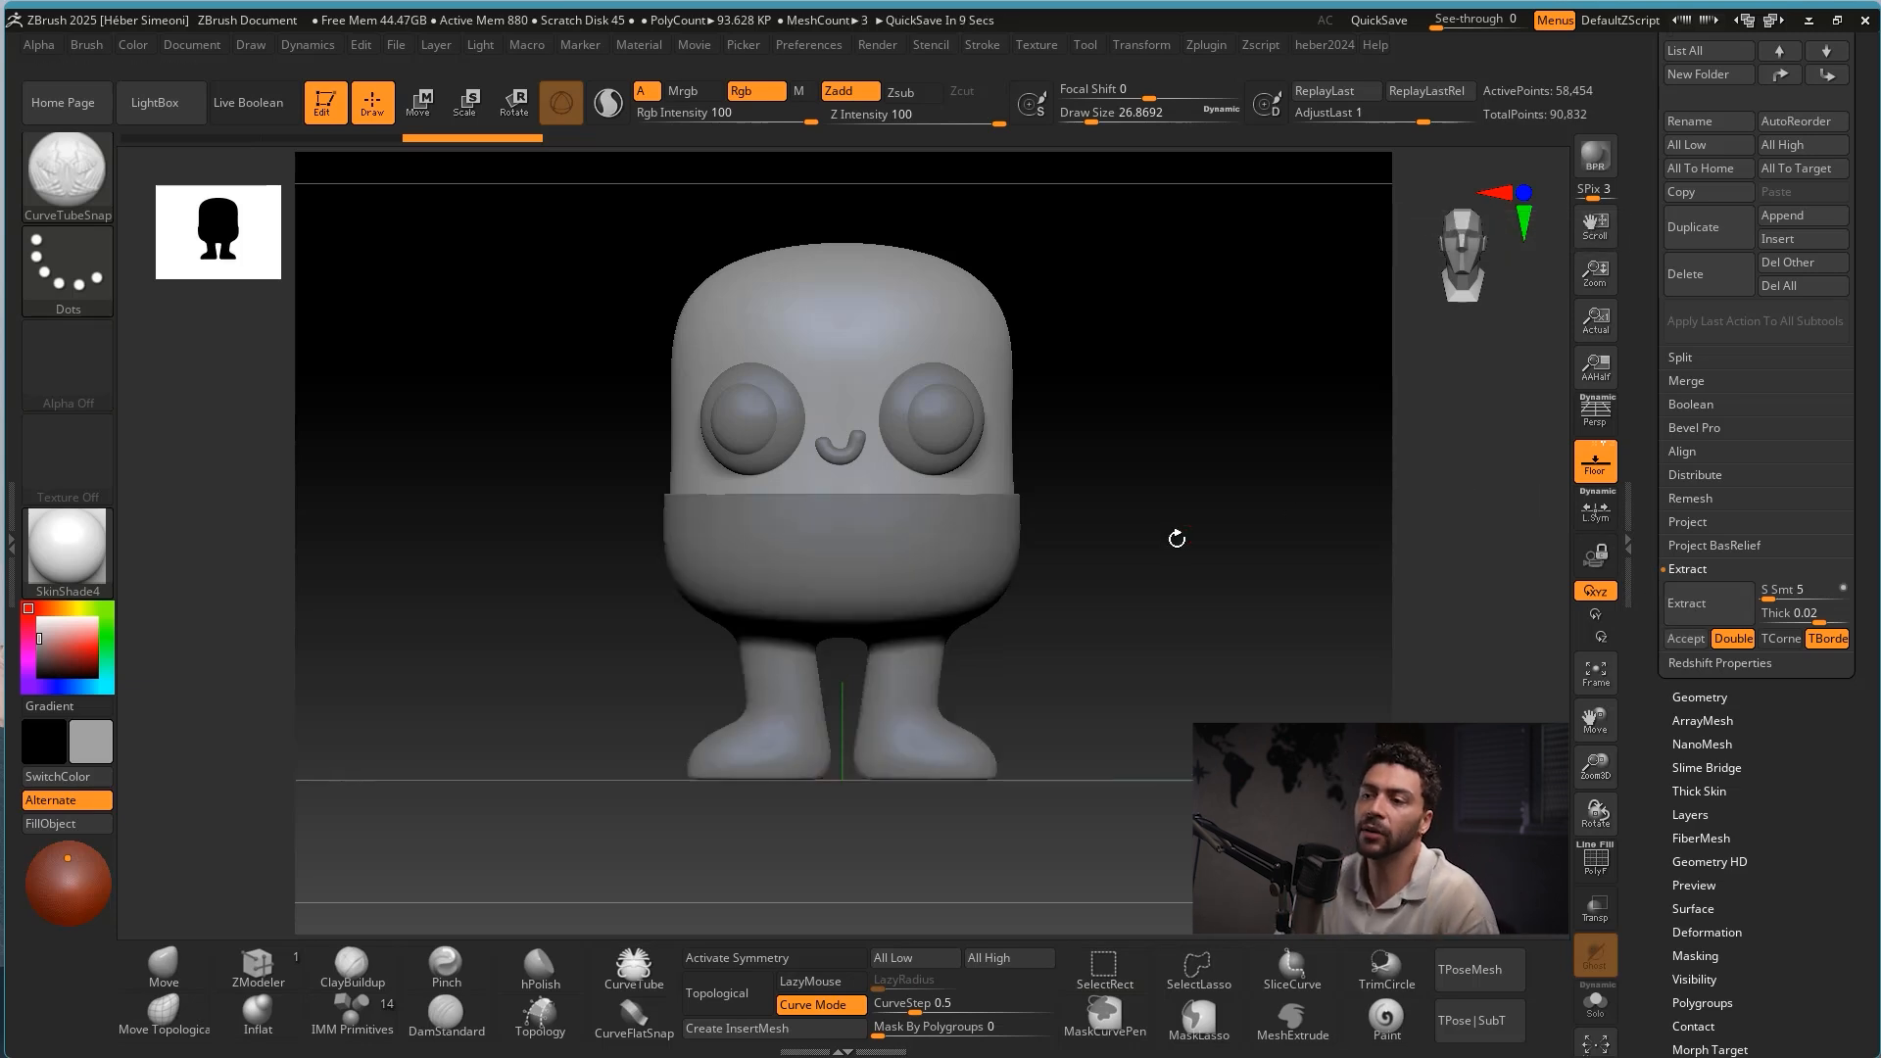
drag(1134, 512, 1147, 543)
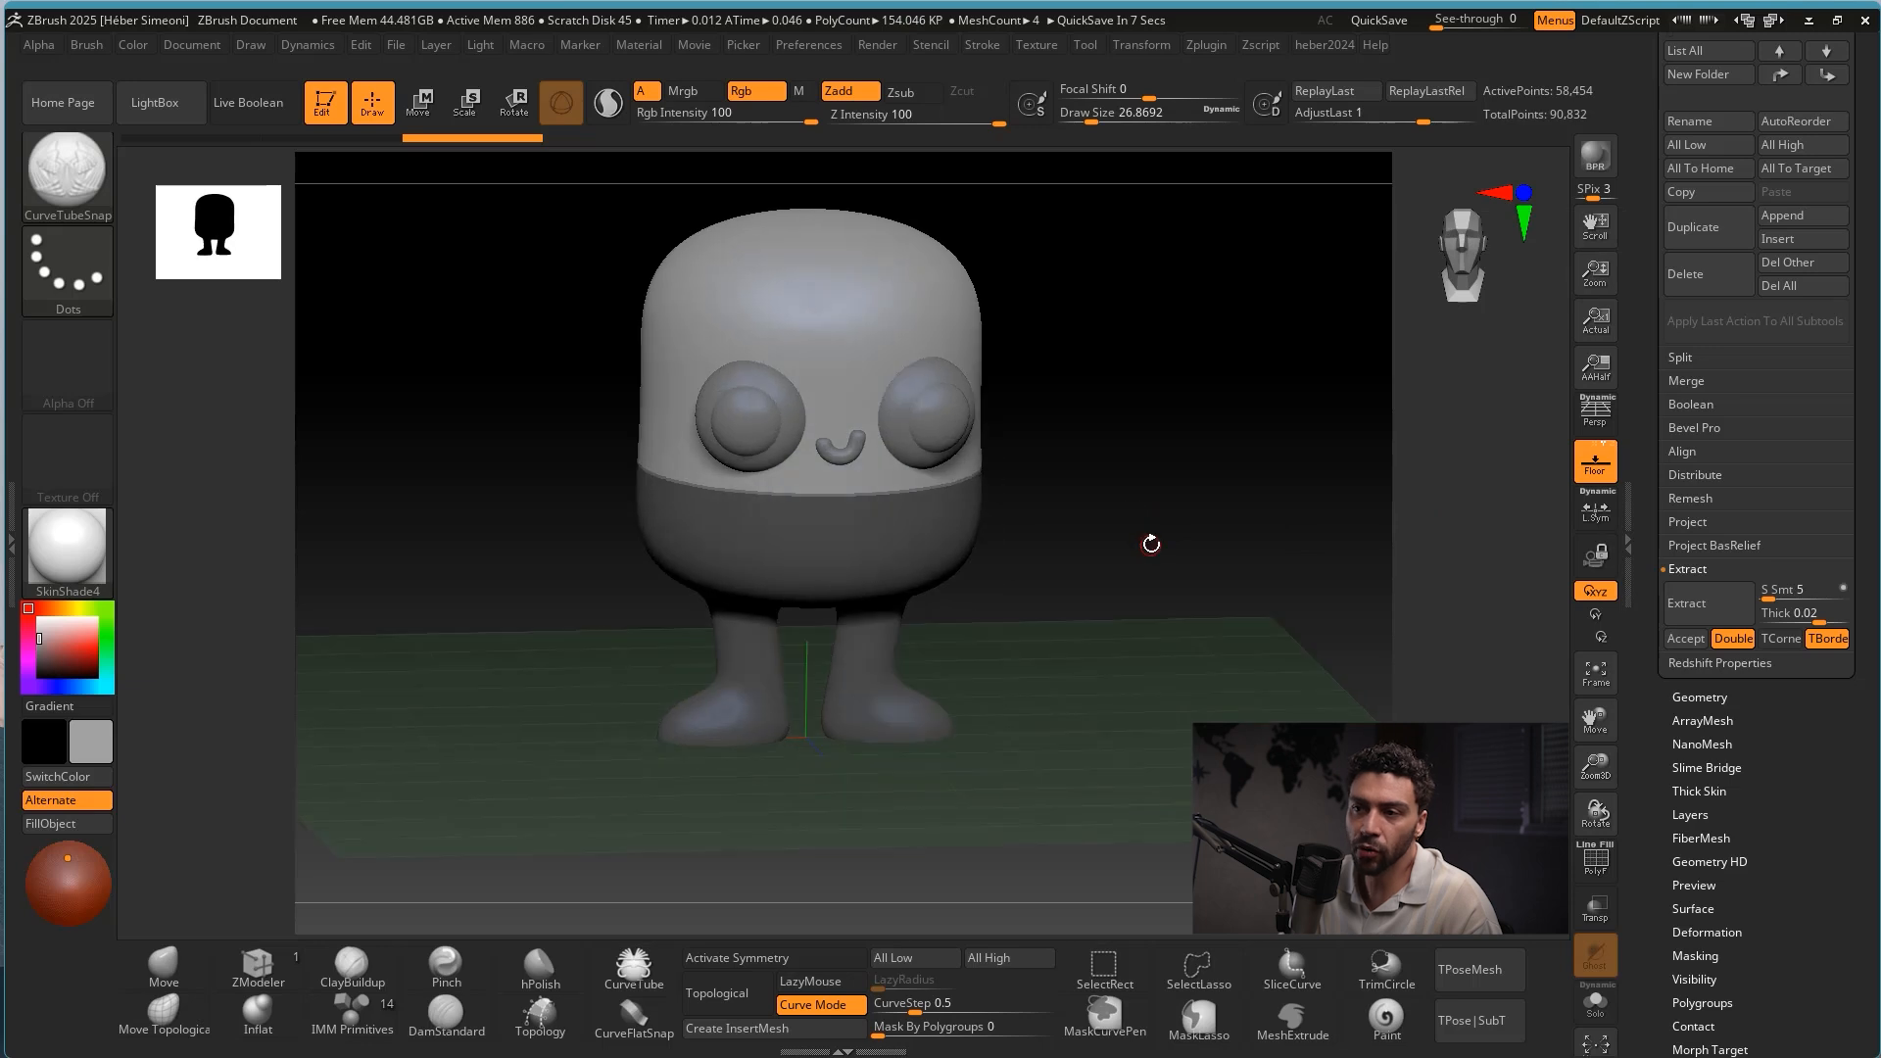
Extract the masked lower body at 0.02 thickness and accept it as a new subtool.
click(1678, 600)
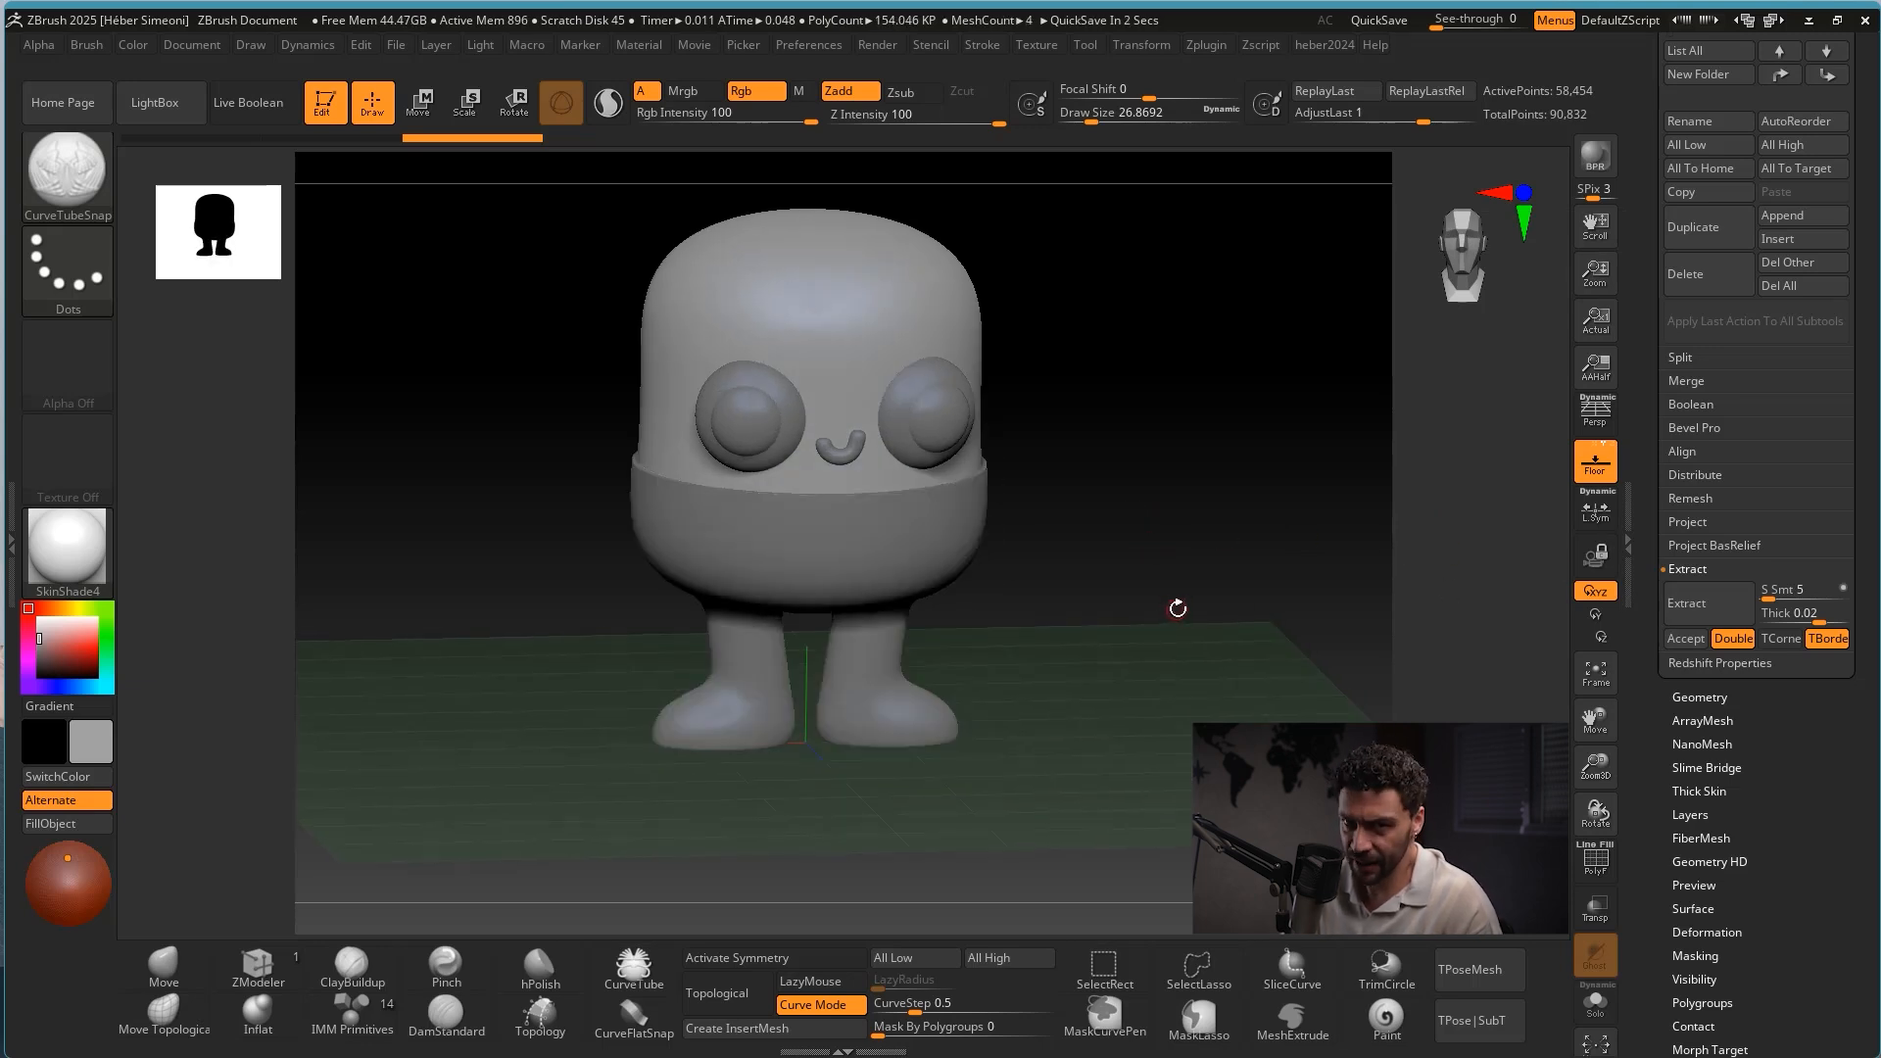
key(ctrl+shift)
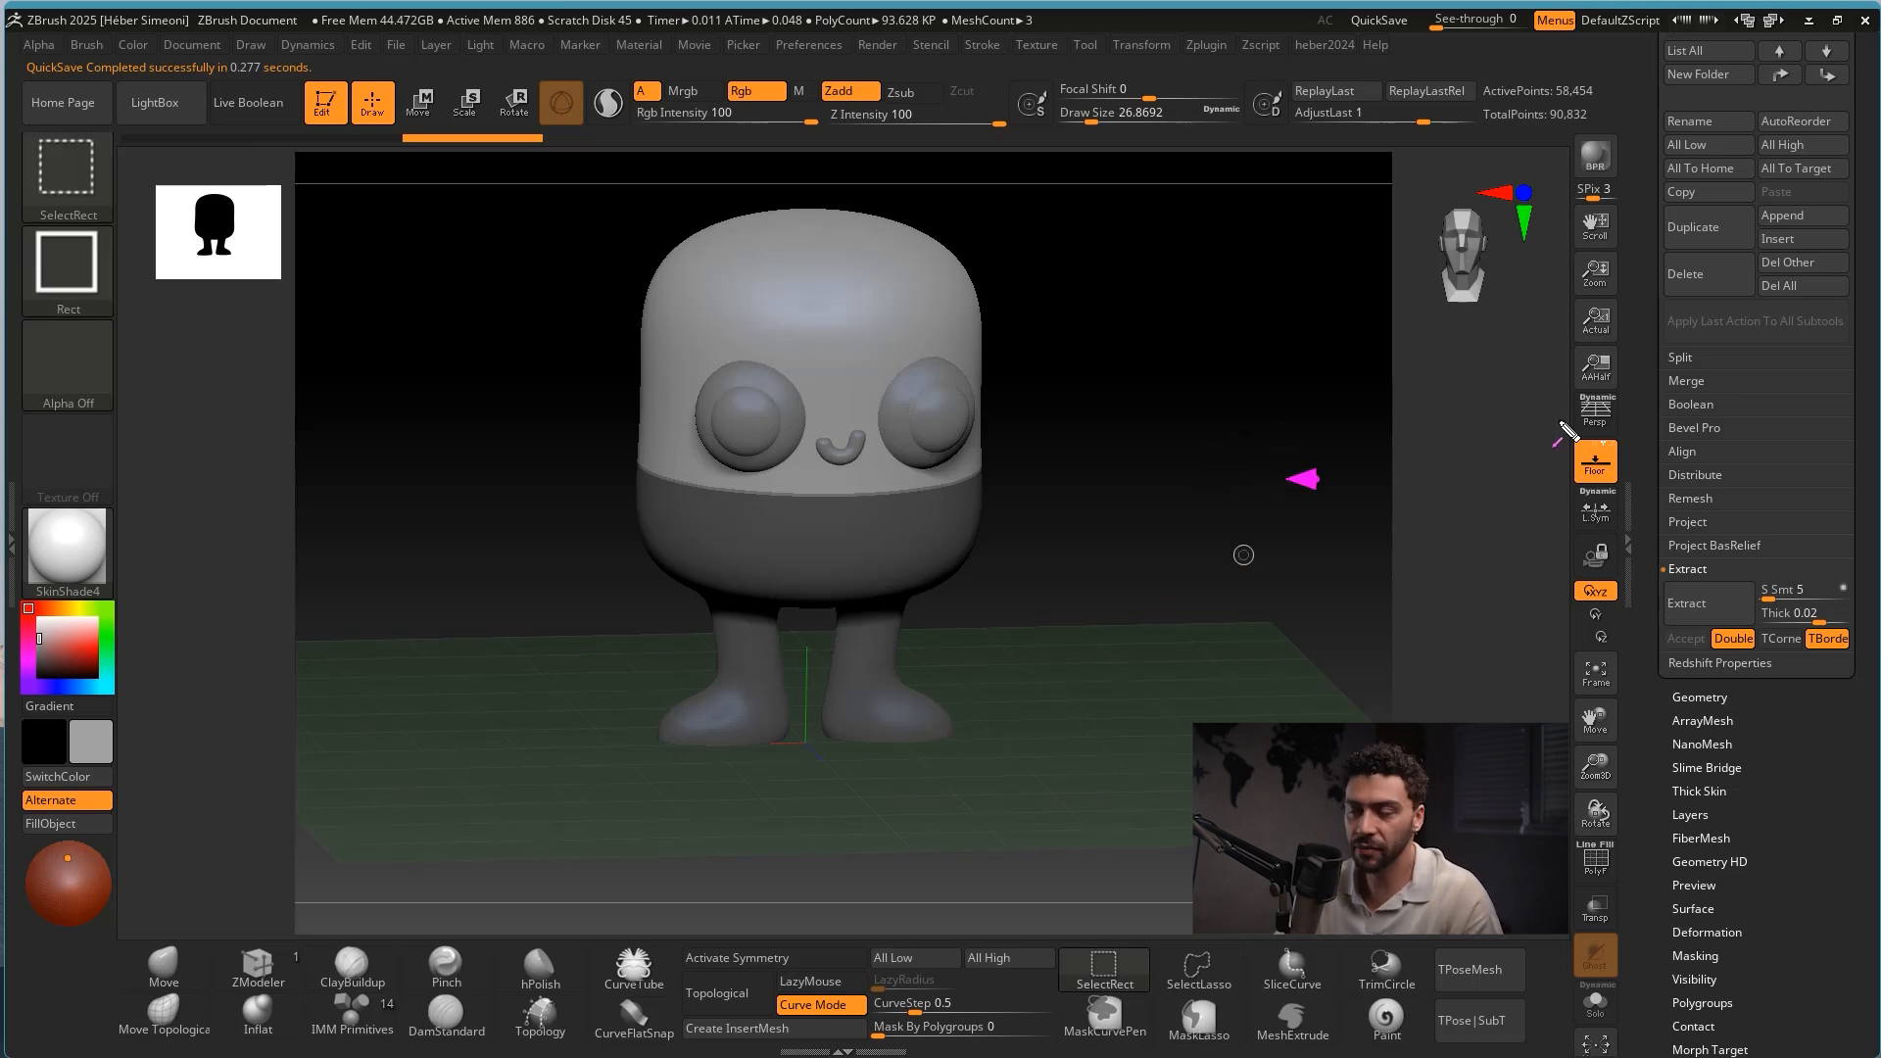
mouse_move(1565, 431)
mouse_down()
mouse_move(1720, 615)
mouse_move(1685, 639)
mouse_up()
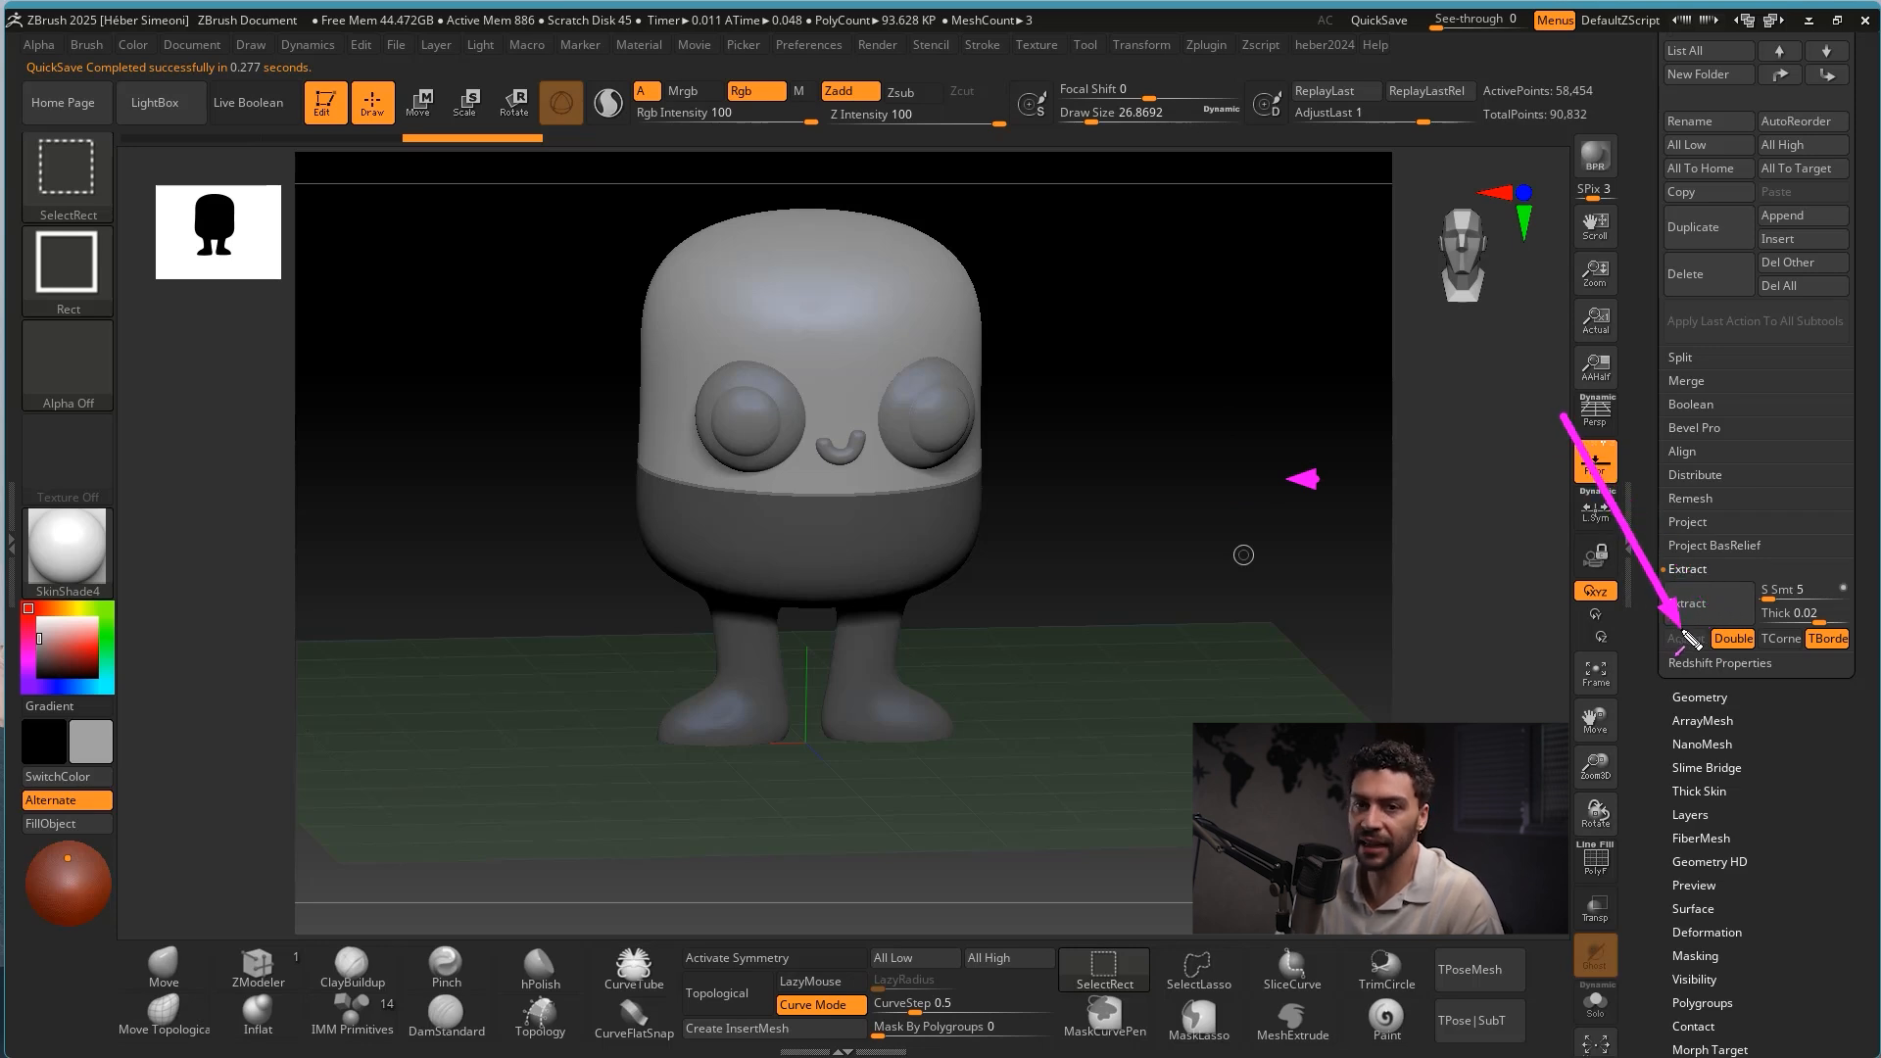
click(1686, 639)
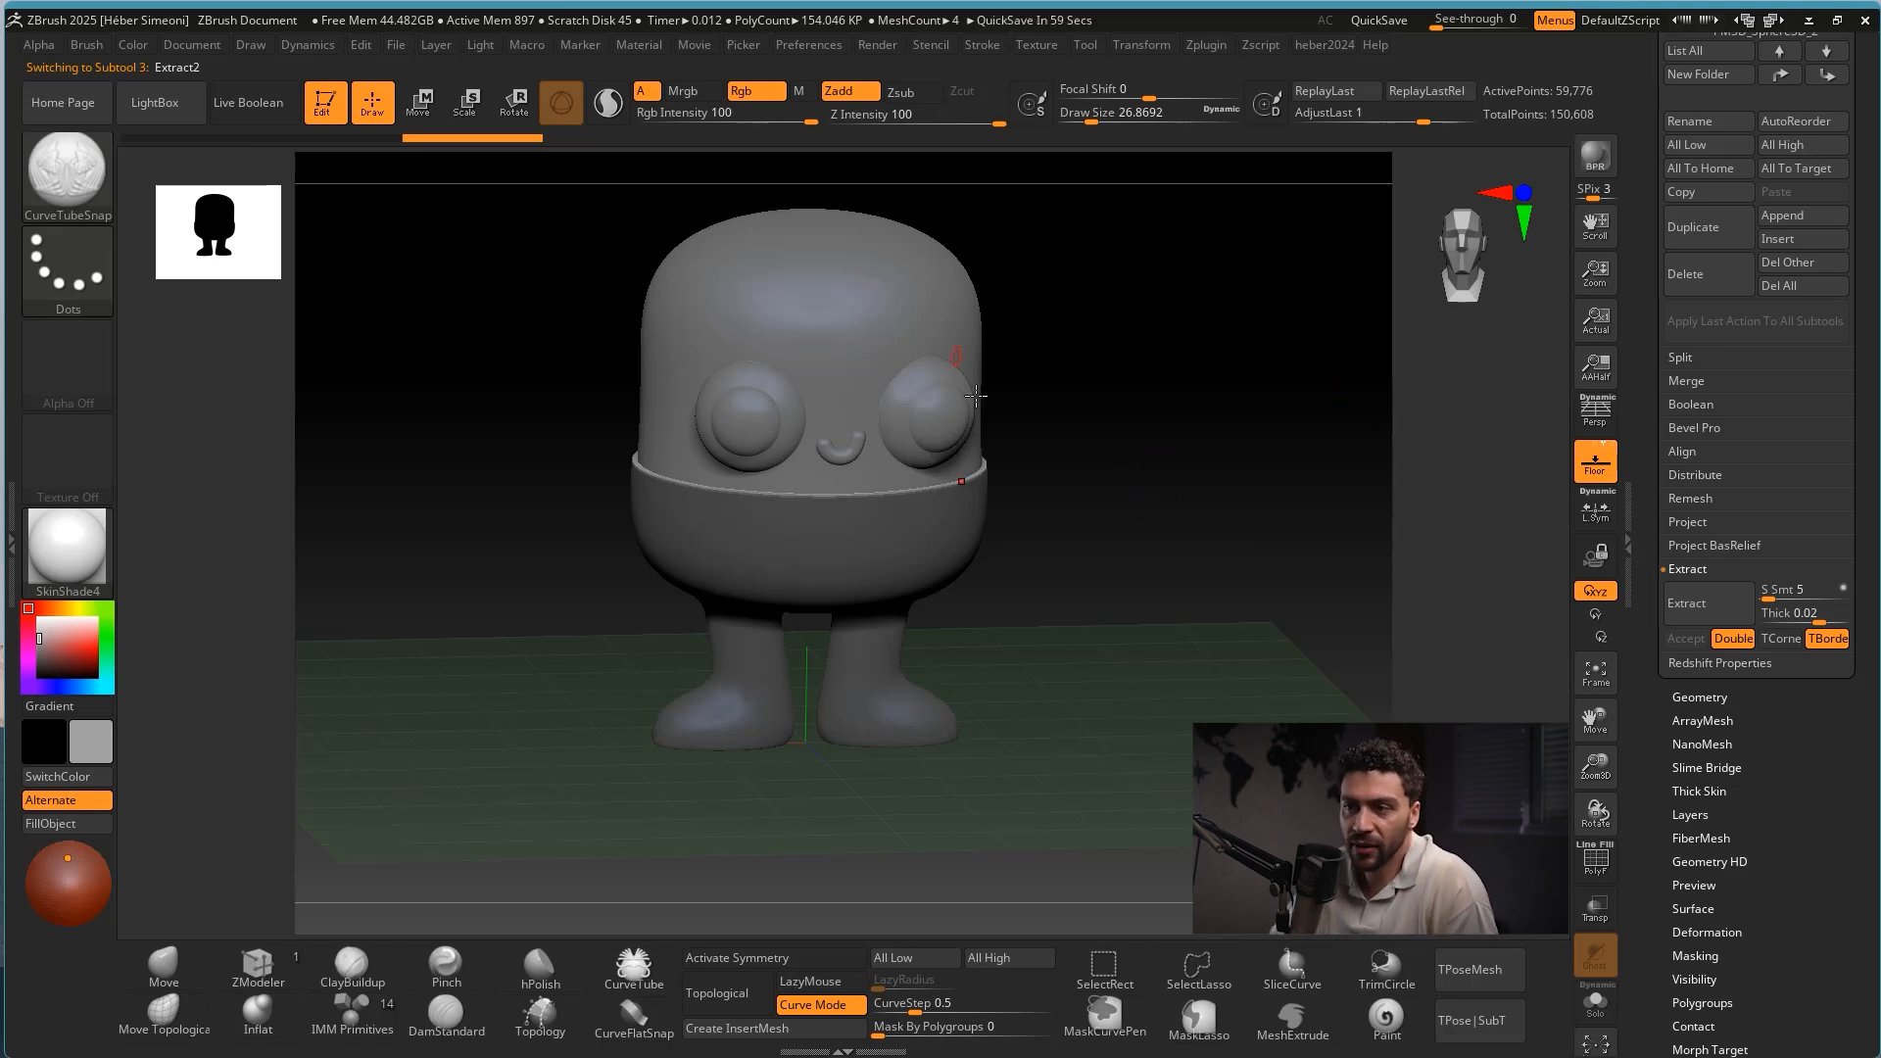
Clear the mask from the extracted lower-body shell and check its rim from the side.
key(alt+shift+a)
drag(1073, 327, 981, 473)
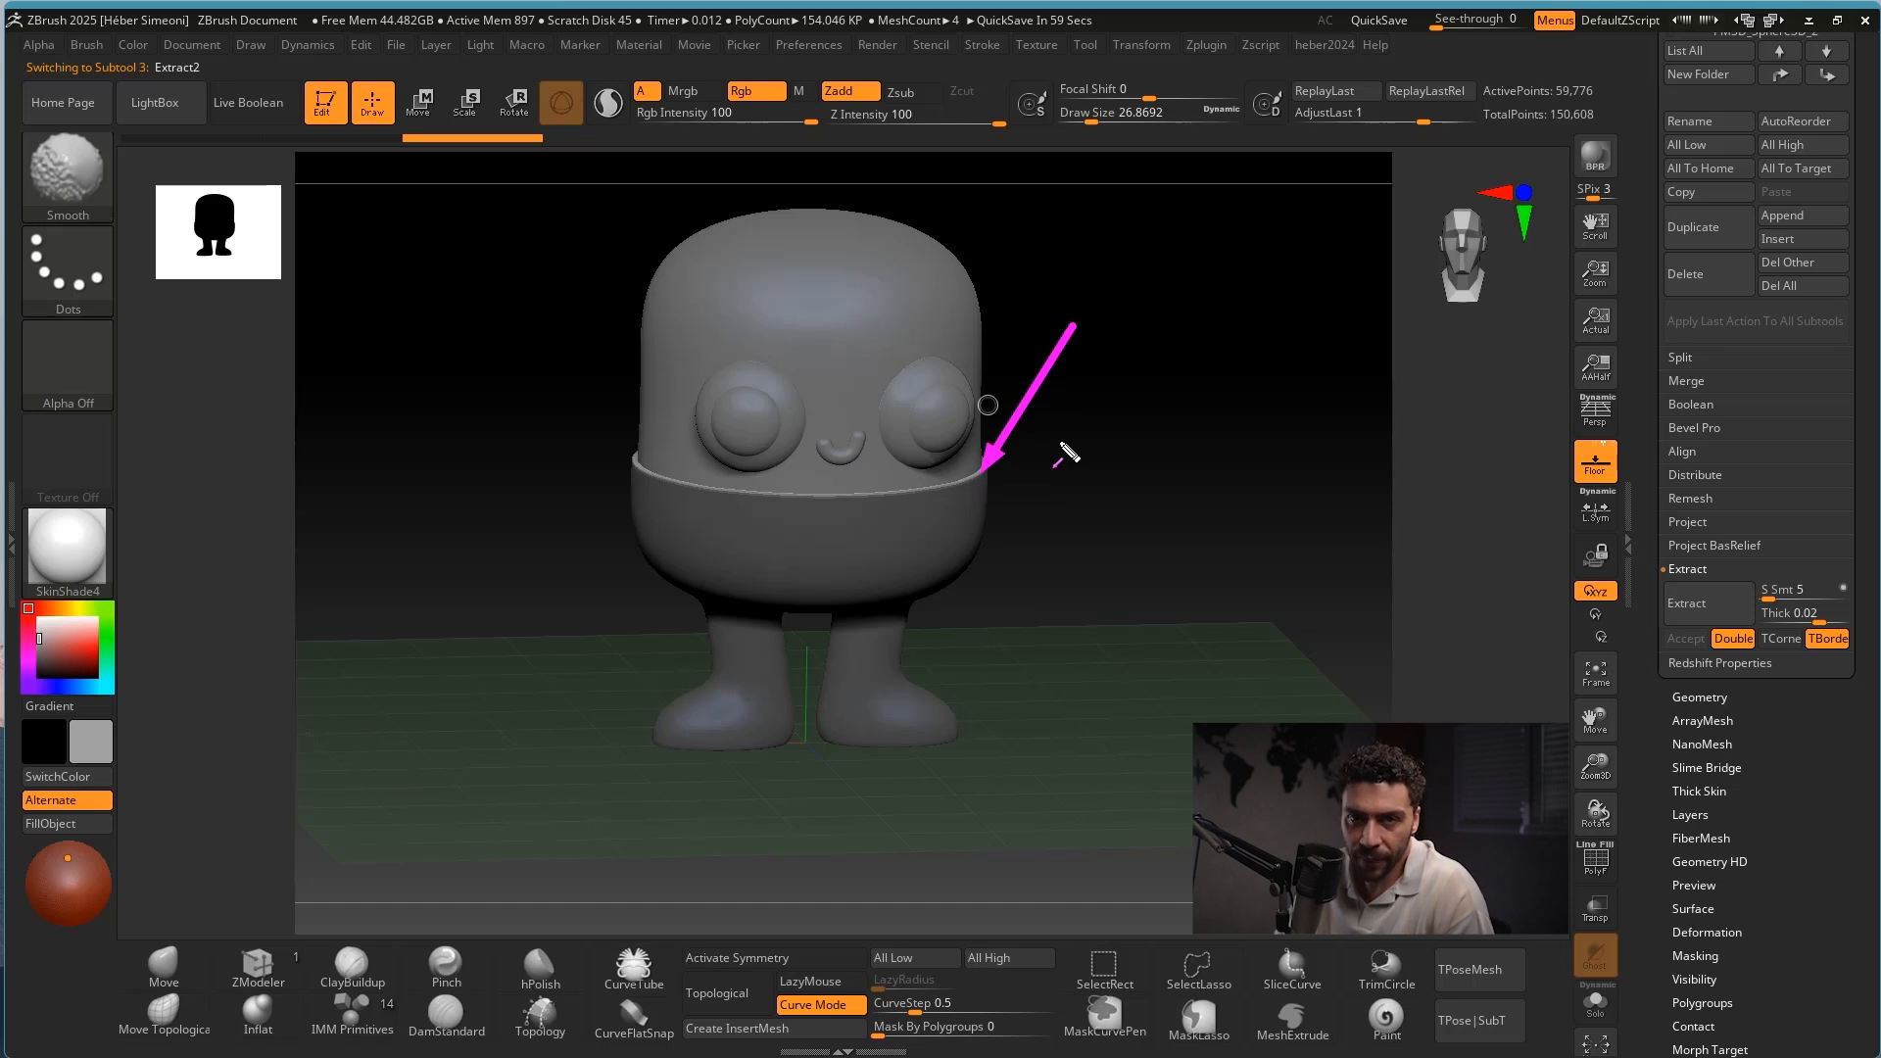
key(alt+shift+a)
key(ctrl)
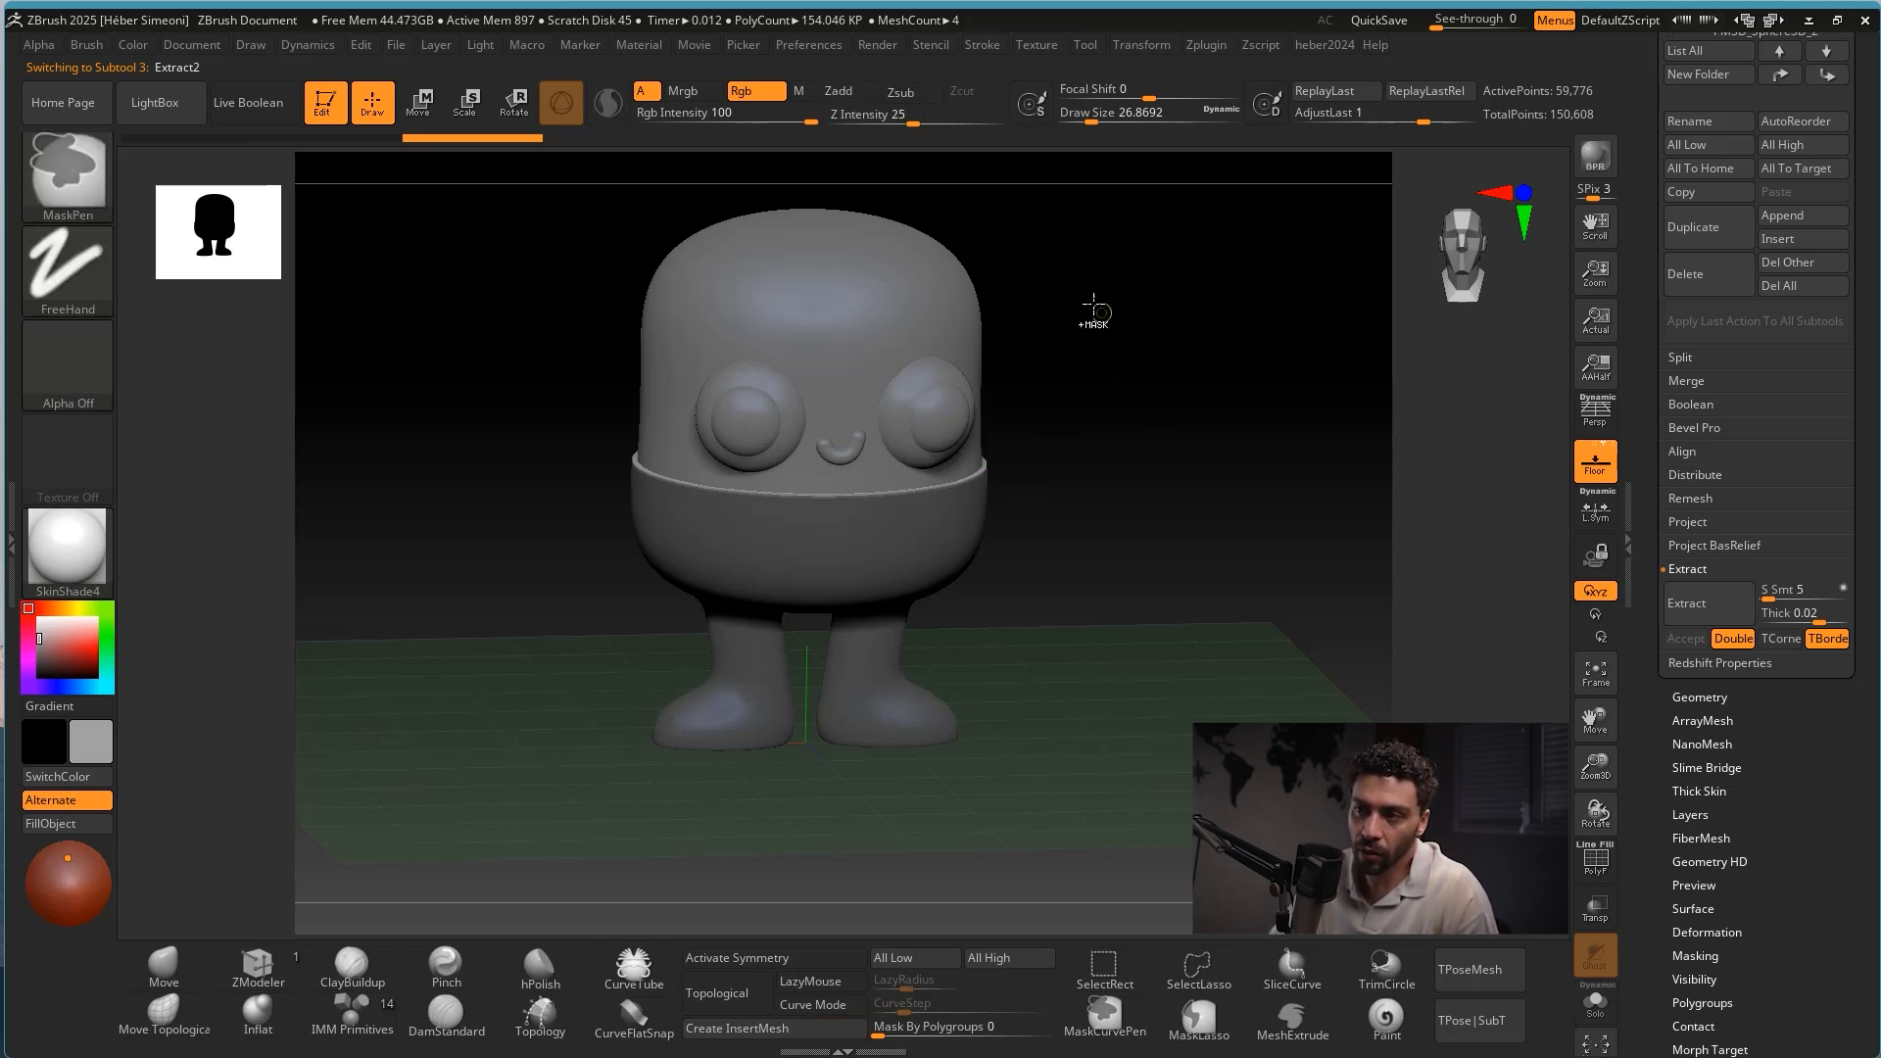
mouse_move(1231, 608)
mouse_down()
mouse_move(1189, 521)
mouse_move(1233, 563)
mouse_move(1184, 554)
mouse_move(1378, 546)
mouse_move(1239, 555)
mouse_move(722, 491)
mouse_up()
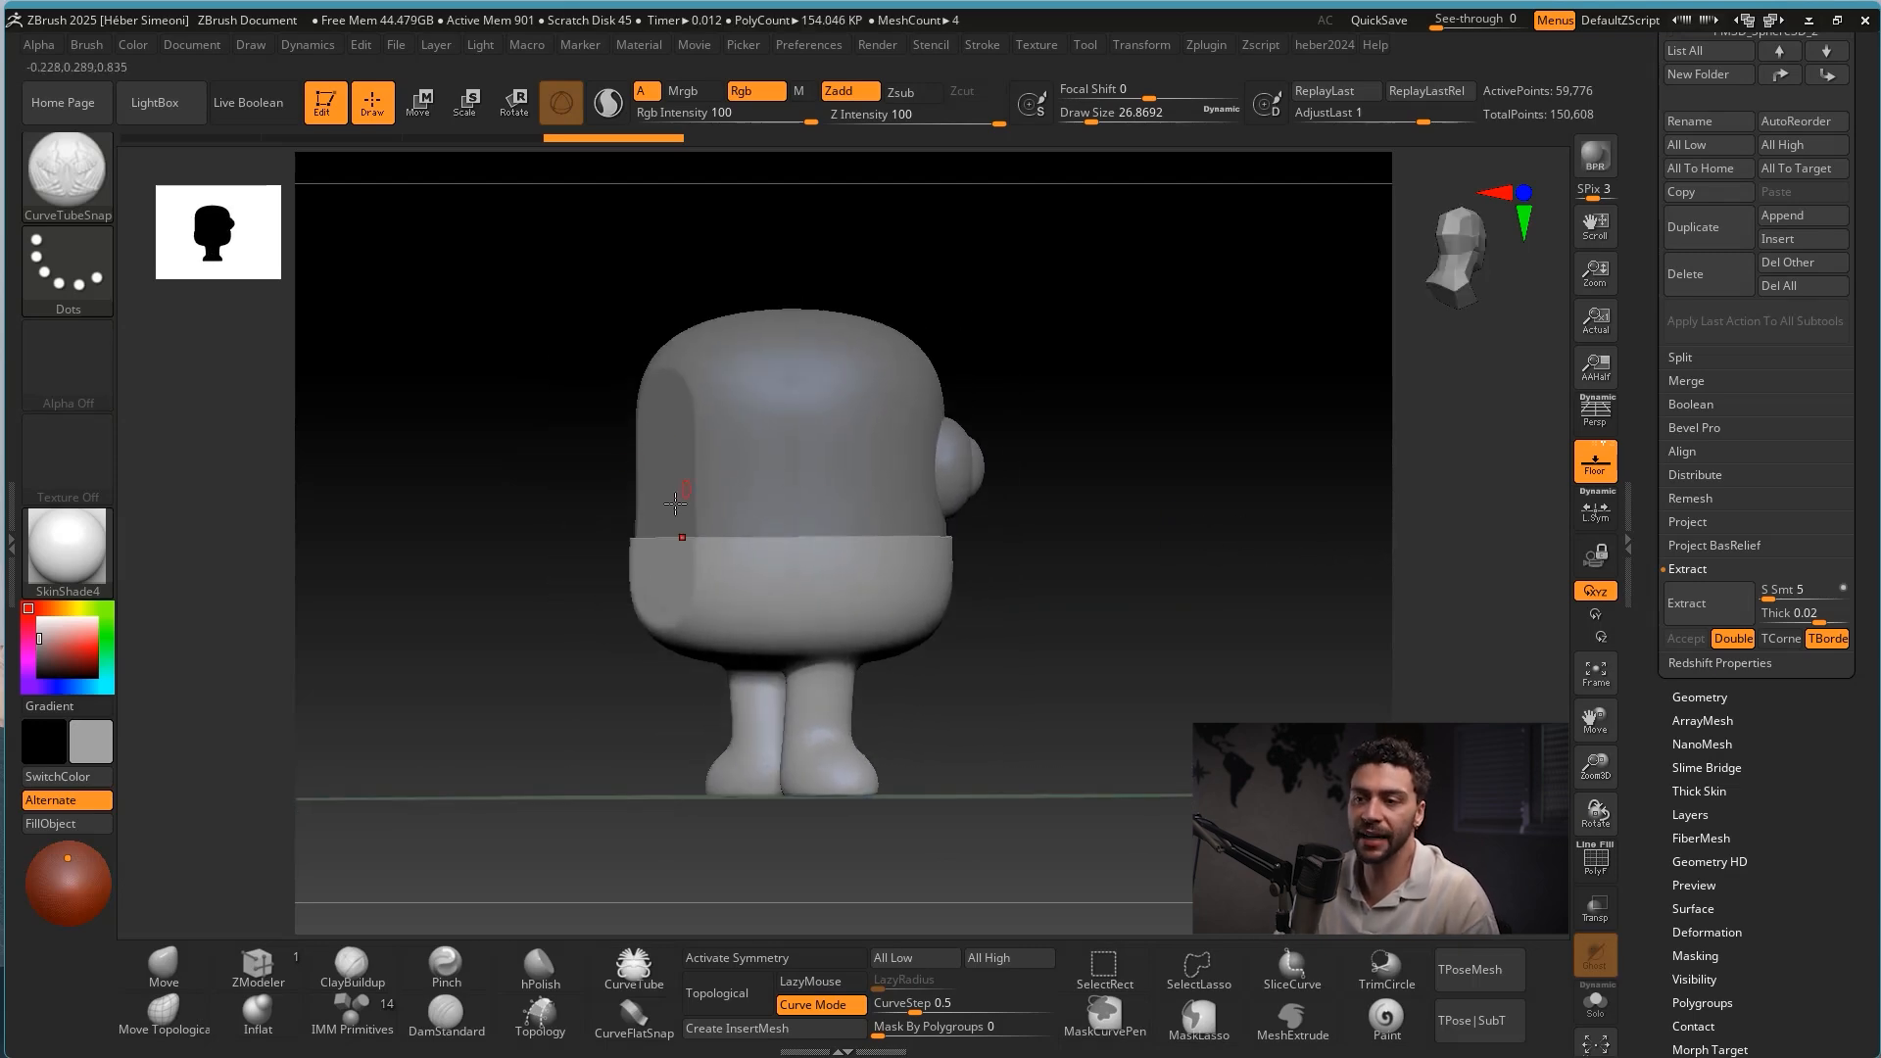
Select the body subtool and try the Flatten deformation on it.
key(Down)
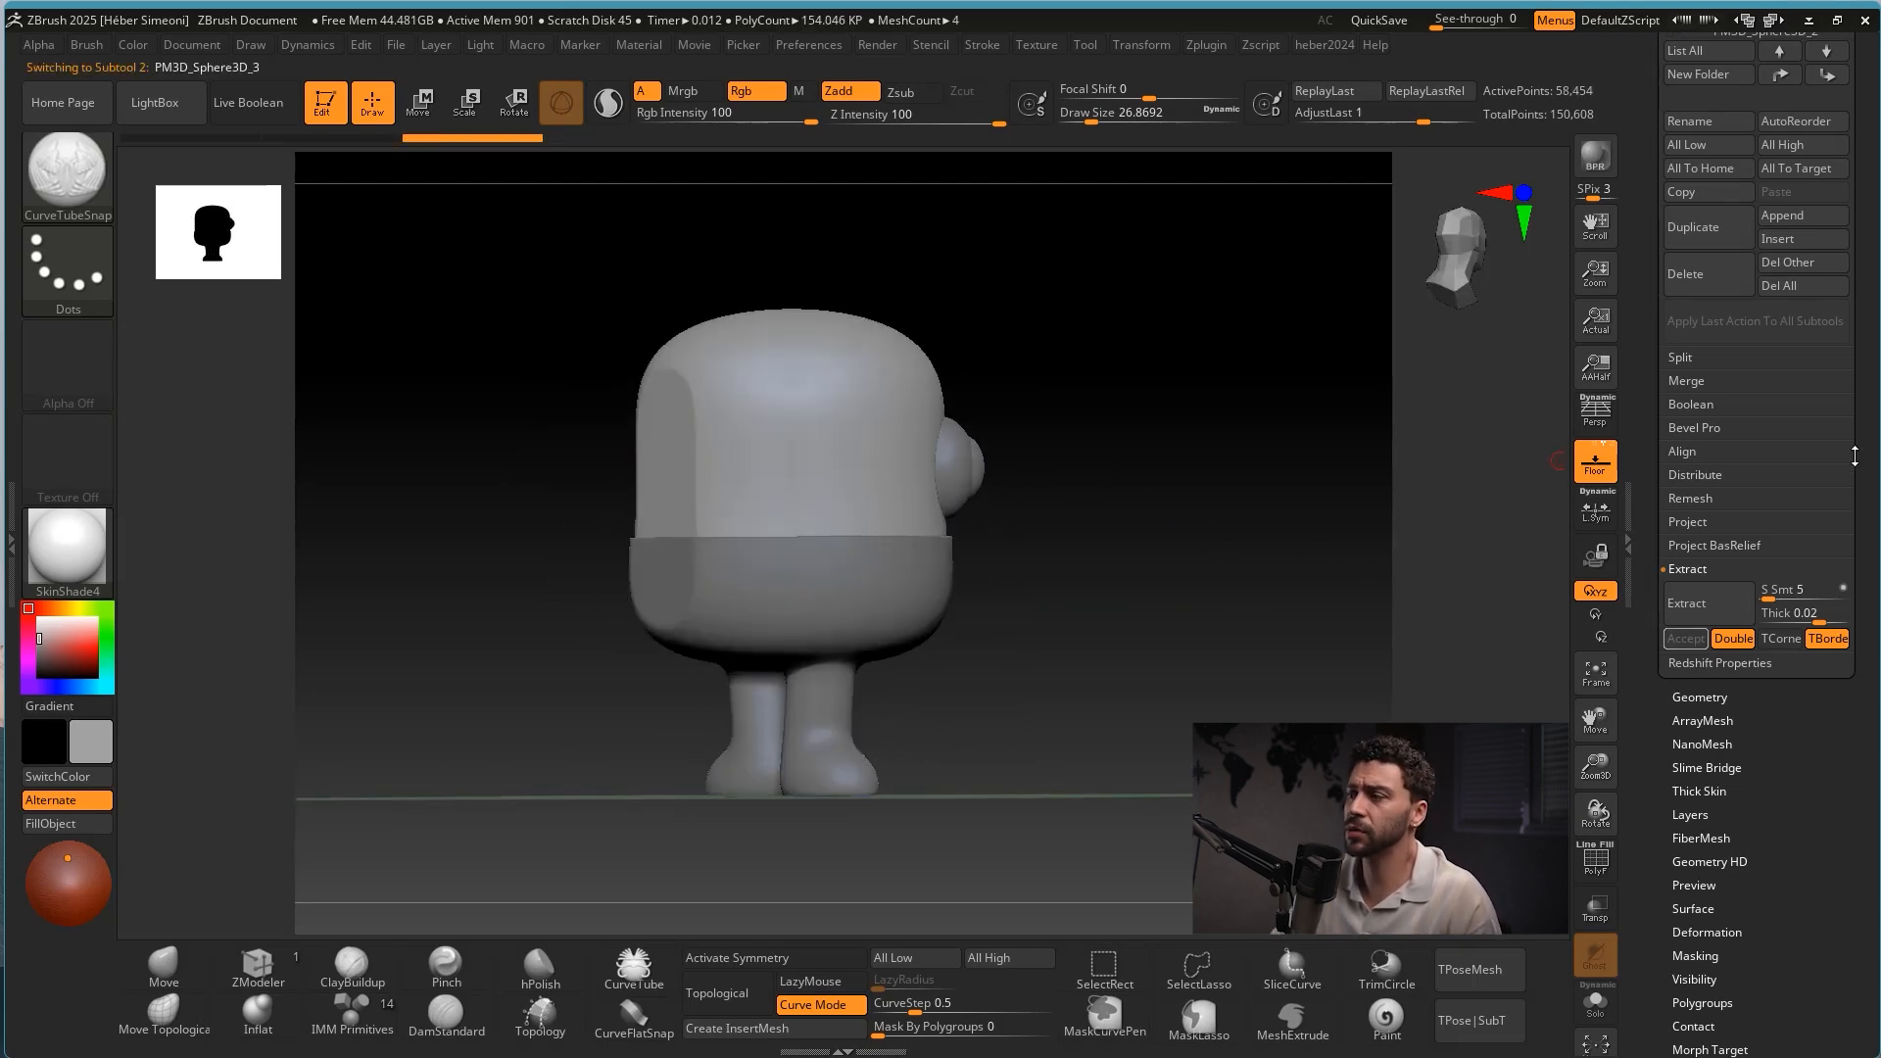
scroll(1855, 456, down, 5)
click(1707, 404)
scroll(1848, 459, down, 2)
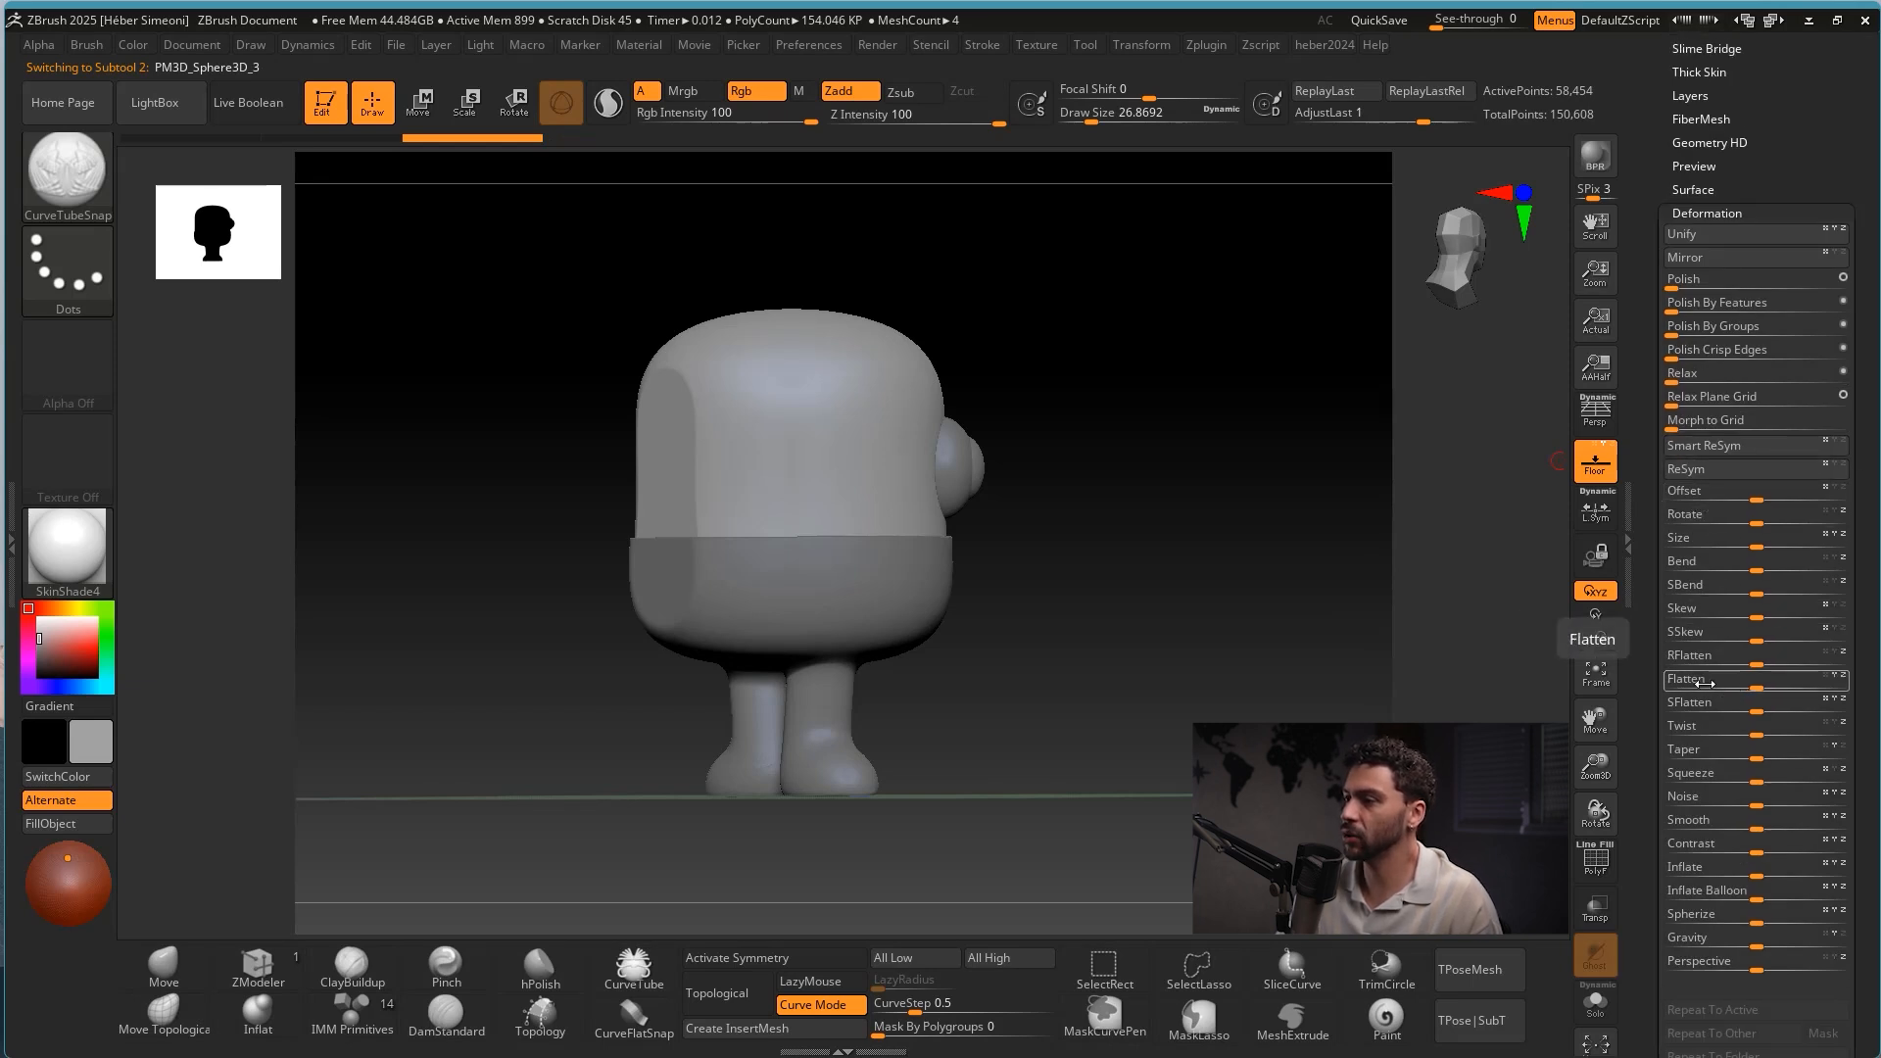
mouse_move(1764, 688)
mouse_down()
mouse_move(1793, 689)
mouse_move(1764, 689)
mouse_up()
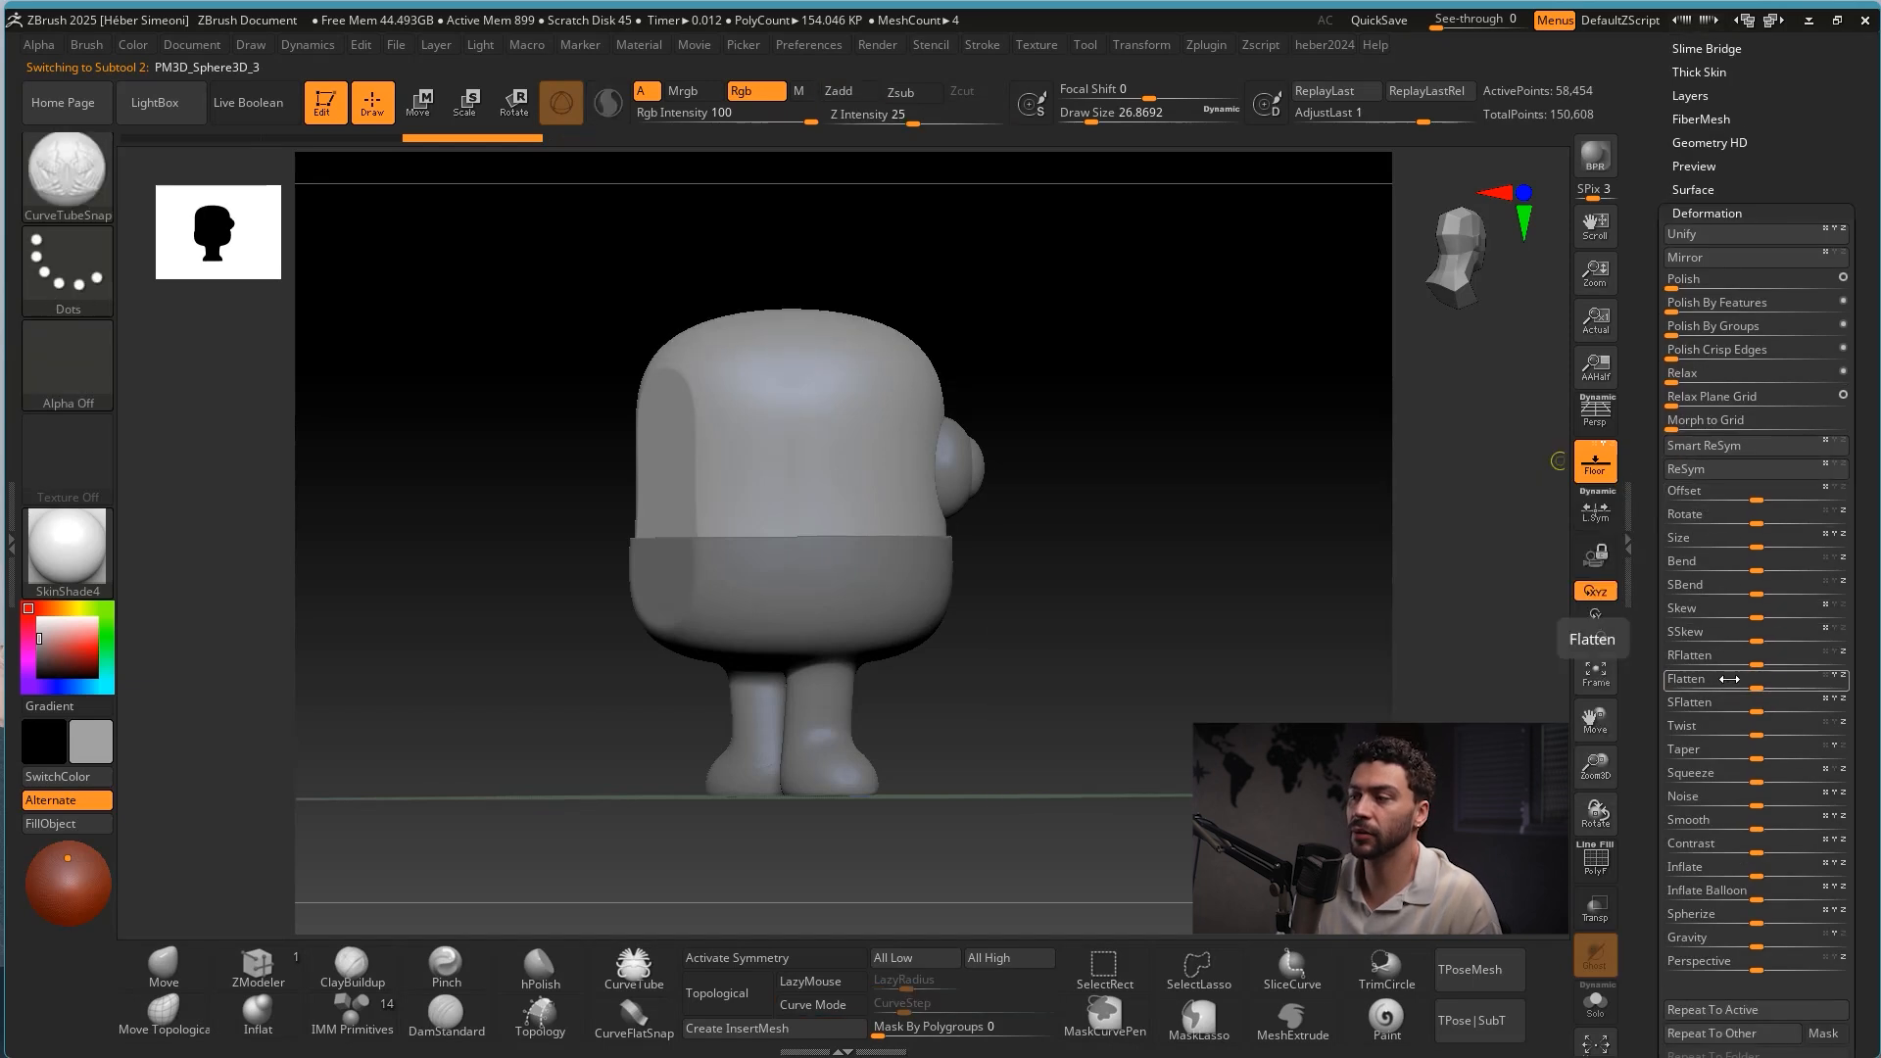
drag(1073, 548, 1404, 500)
drag(1093, 554, 1561, 468)
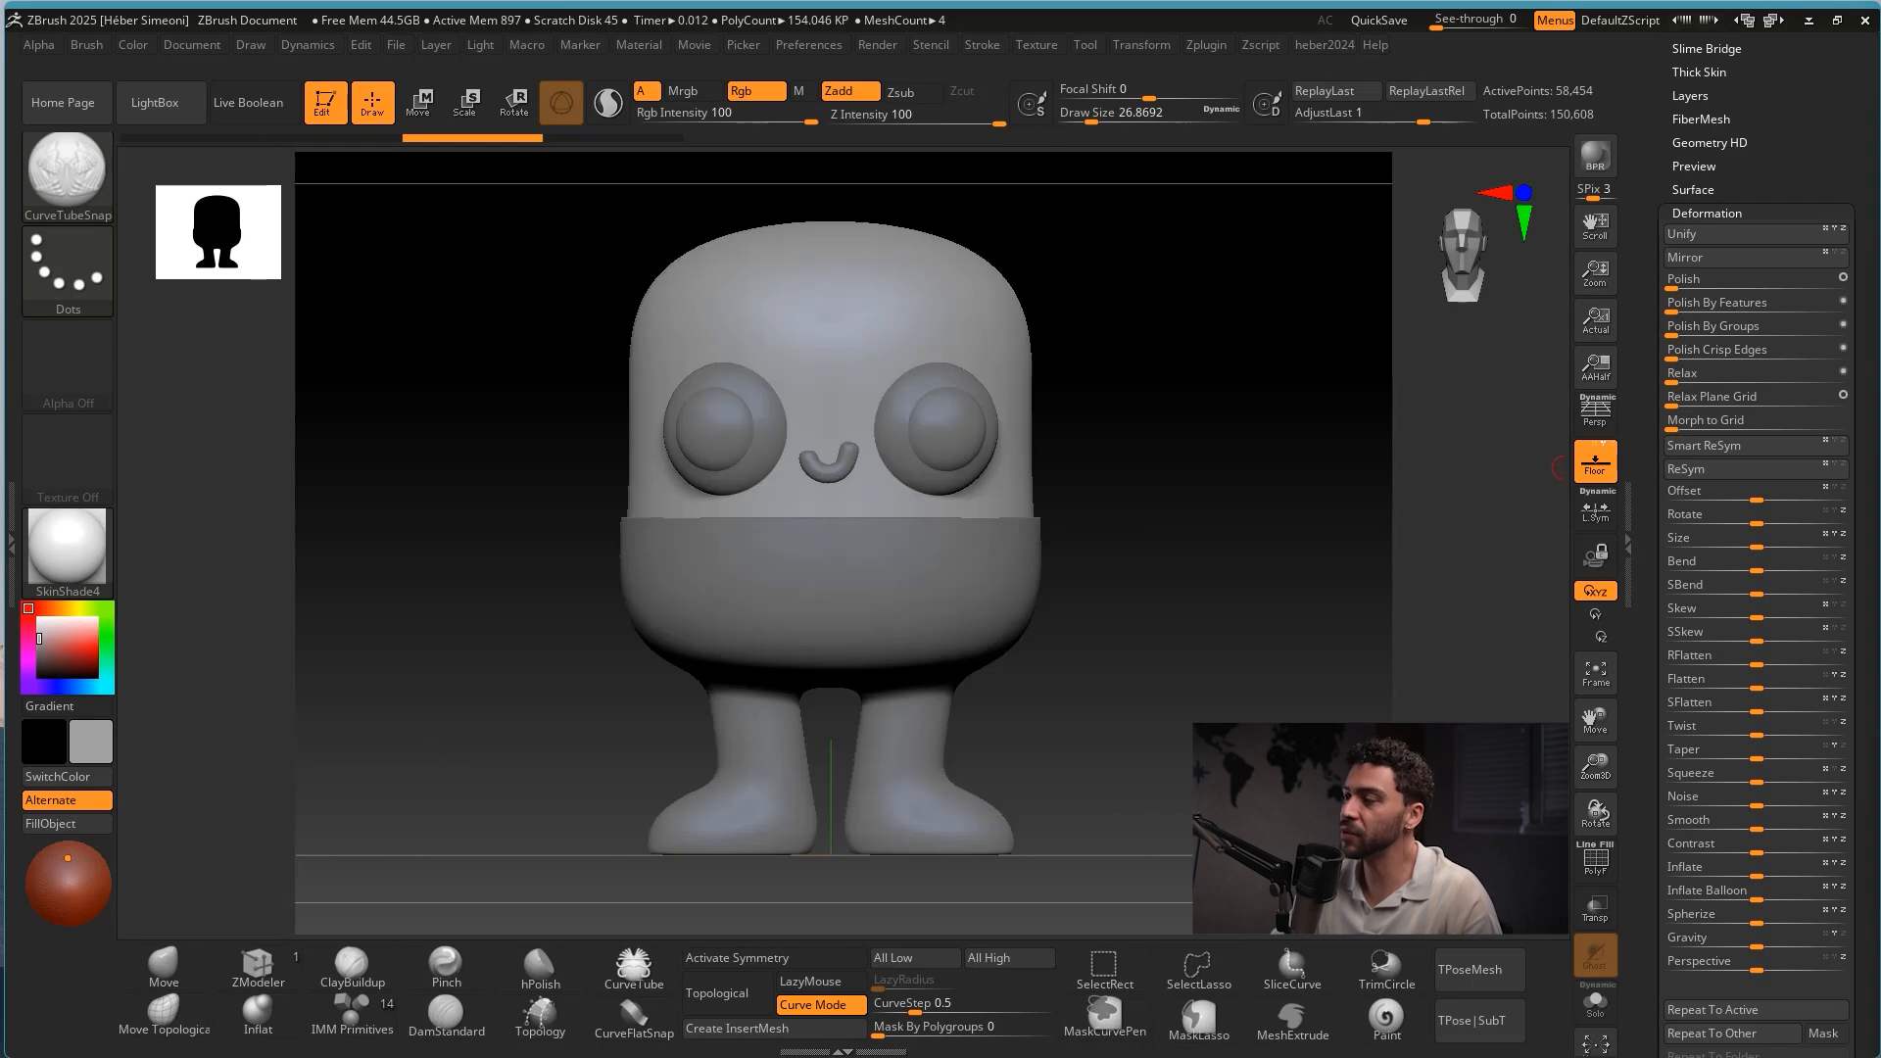
Select the extracted lower-body subtool and mask both feet up to about mid-shin.
alt+drag(1133, 575, 1054, 428)
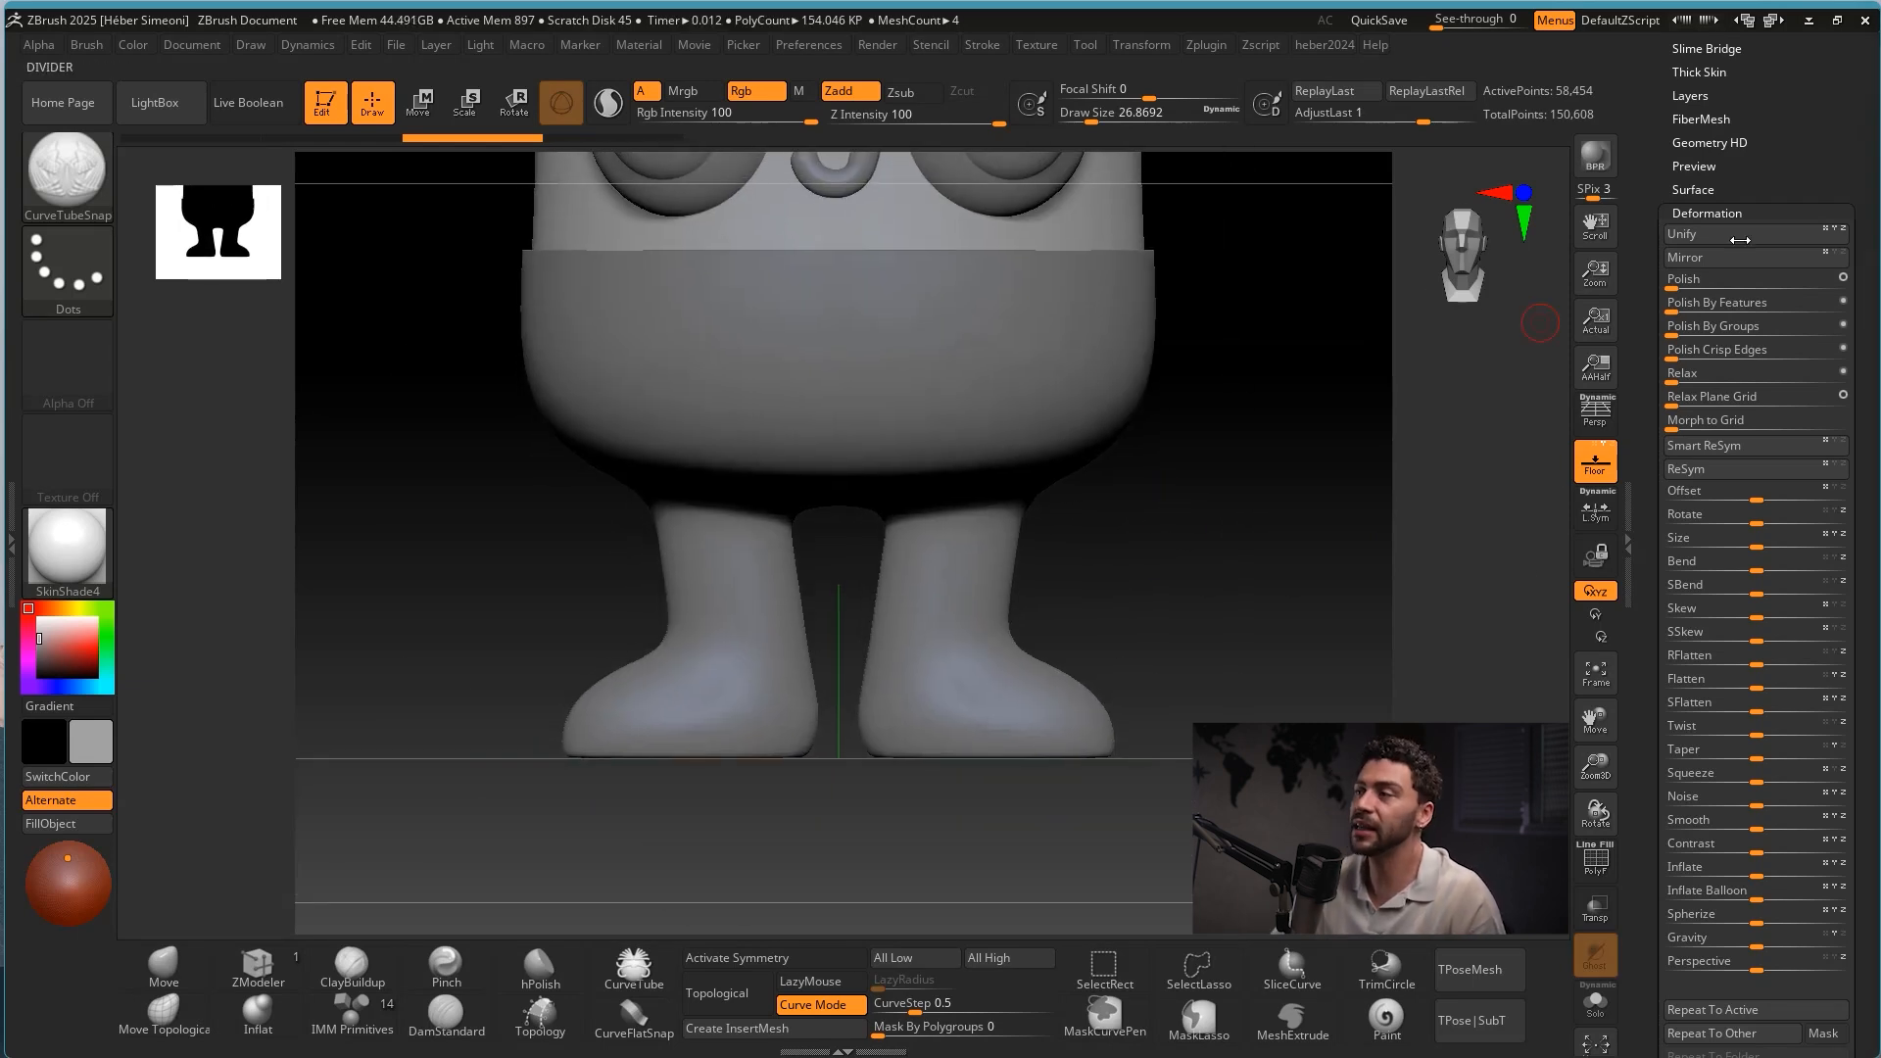
scroll(1740, 239, up, 10)
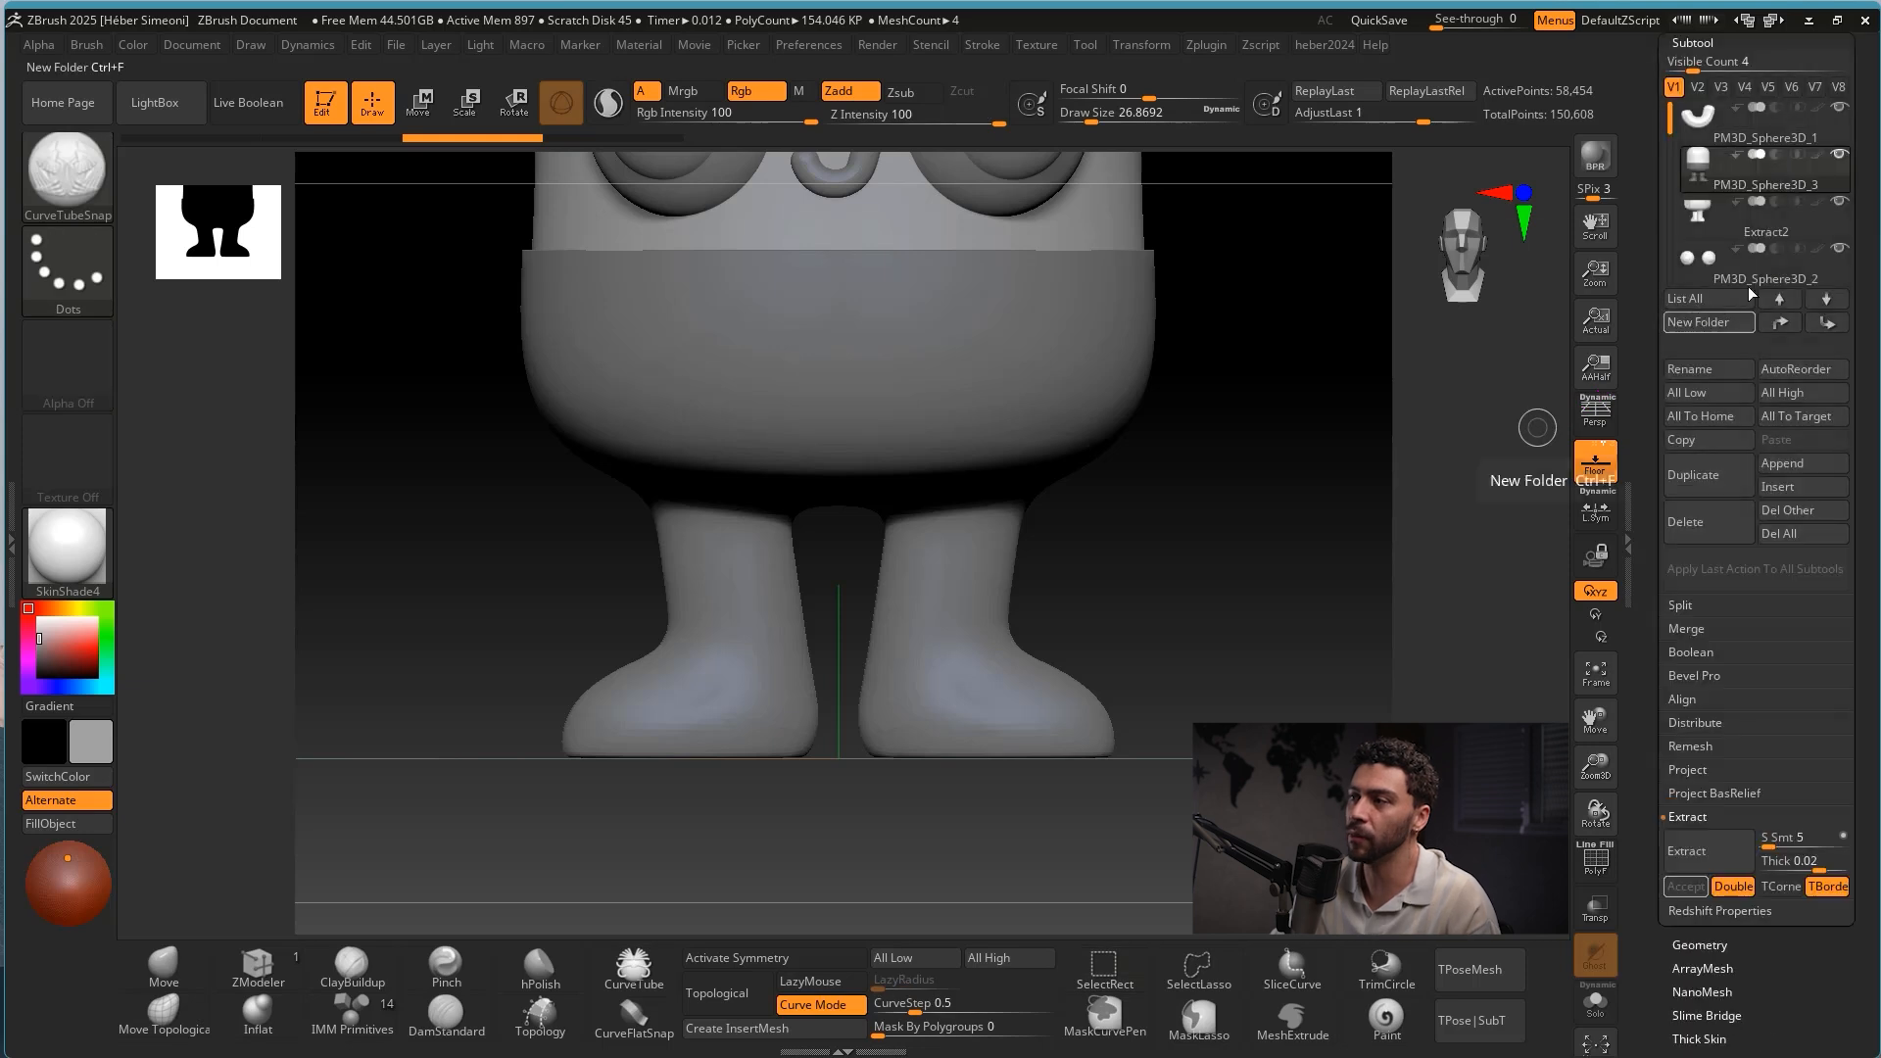
click(1696, 216)
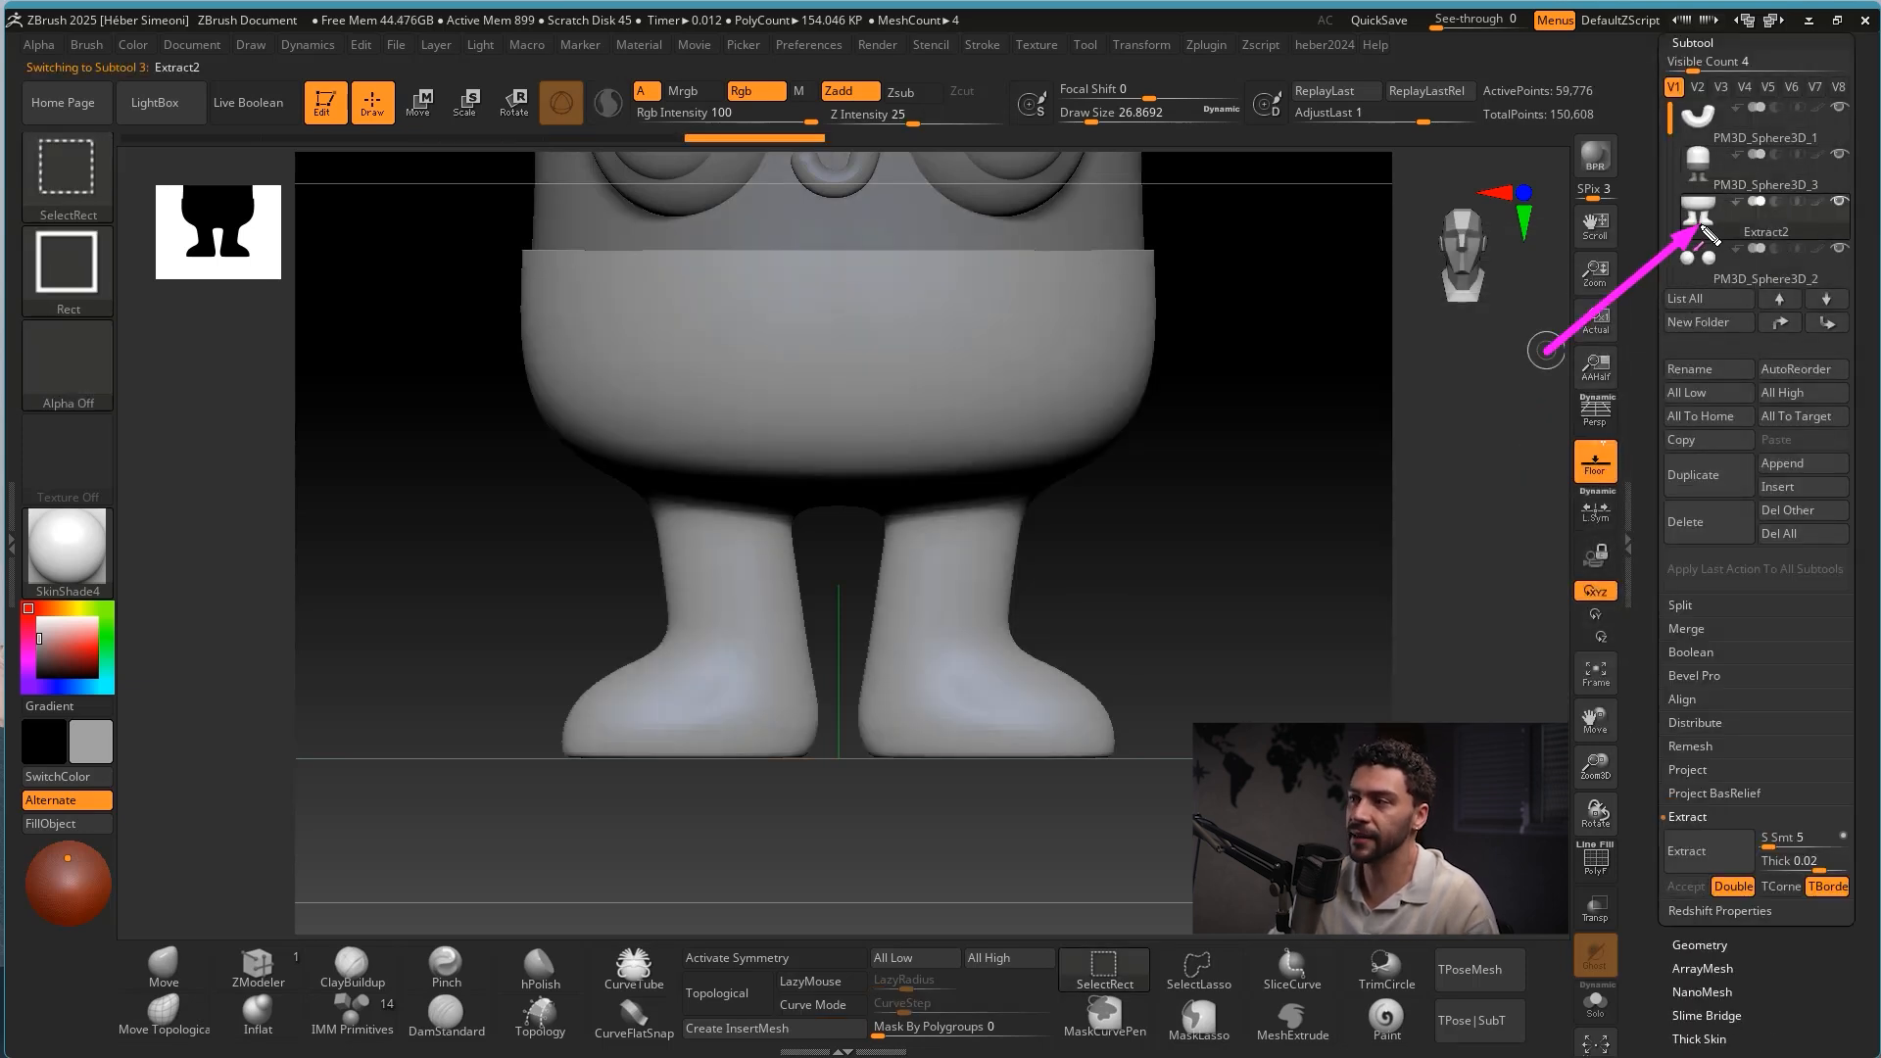
ctrl+right_drag(1185, 588, 1191, 669)
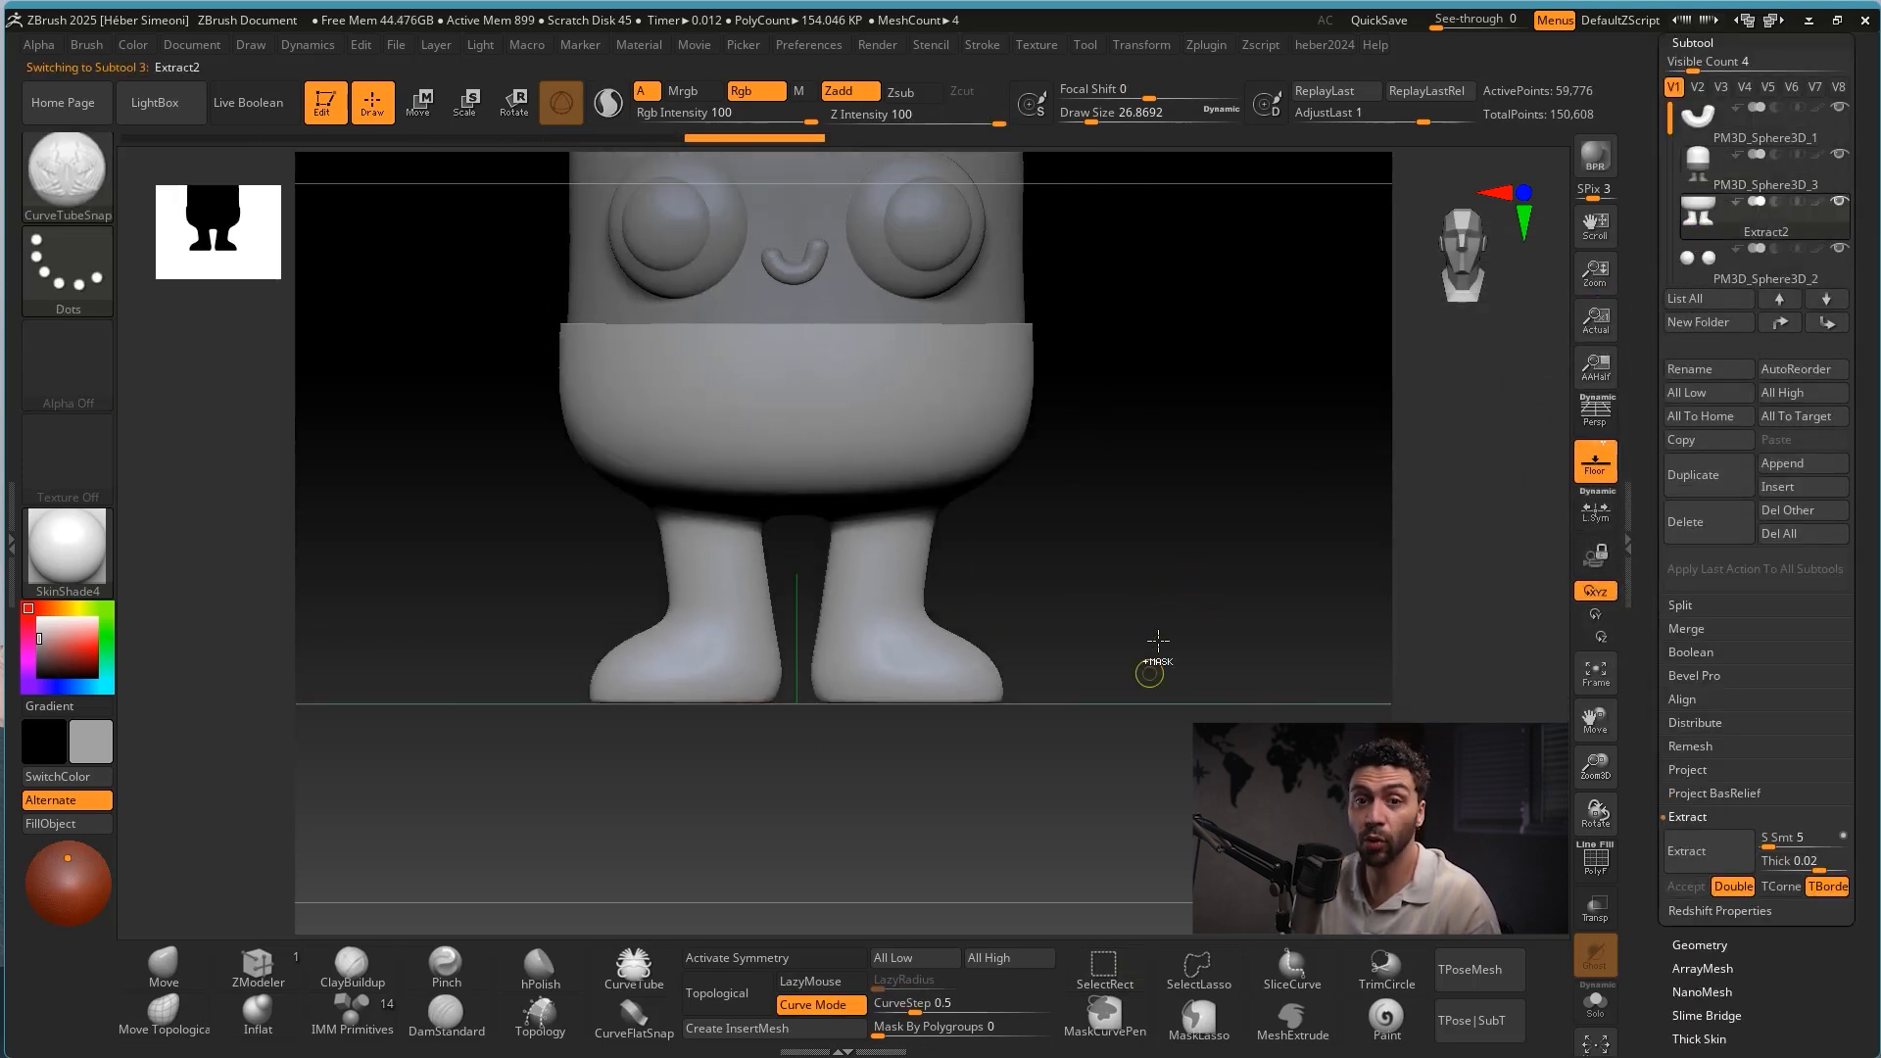
mouse_move(1124, 758)
ctrl+mouse_down()
mouse_move(560, 616)
mouse_move(529, 588)
mouse_move(539, 665)
mouse_move(509, 673)
mouse_move(506, 576)
ctrl+mouse_up()
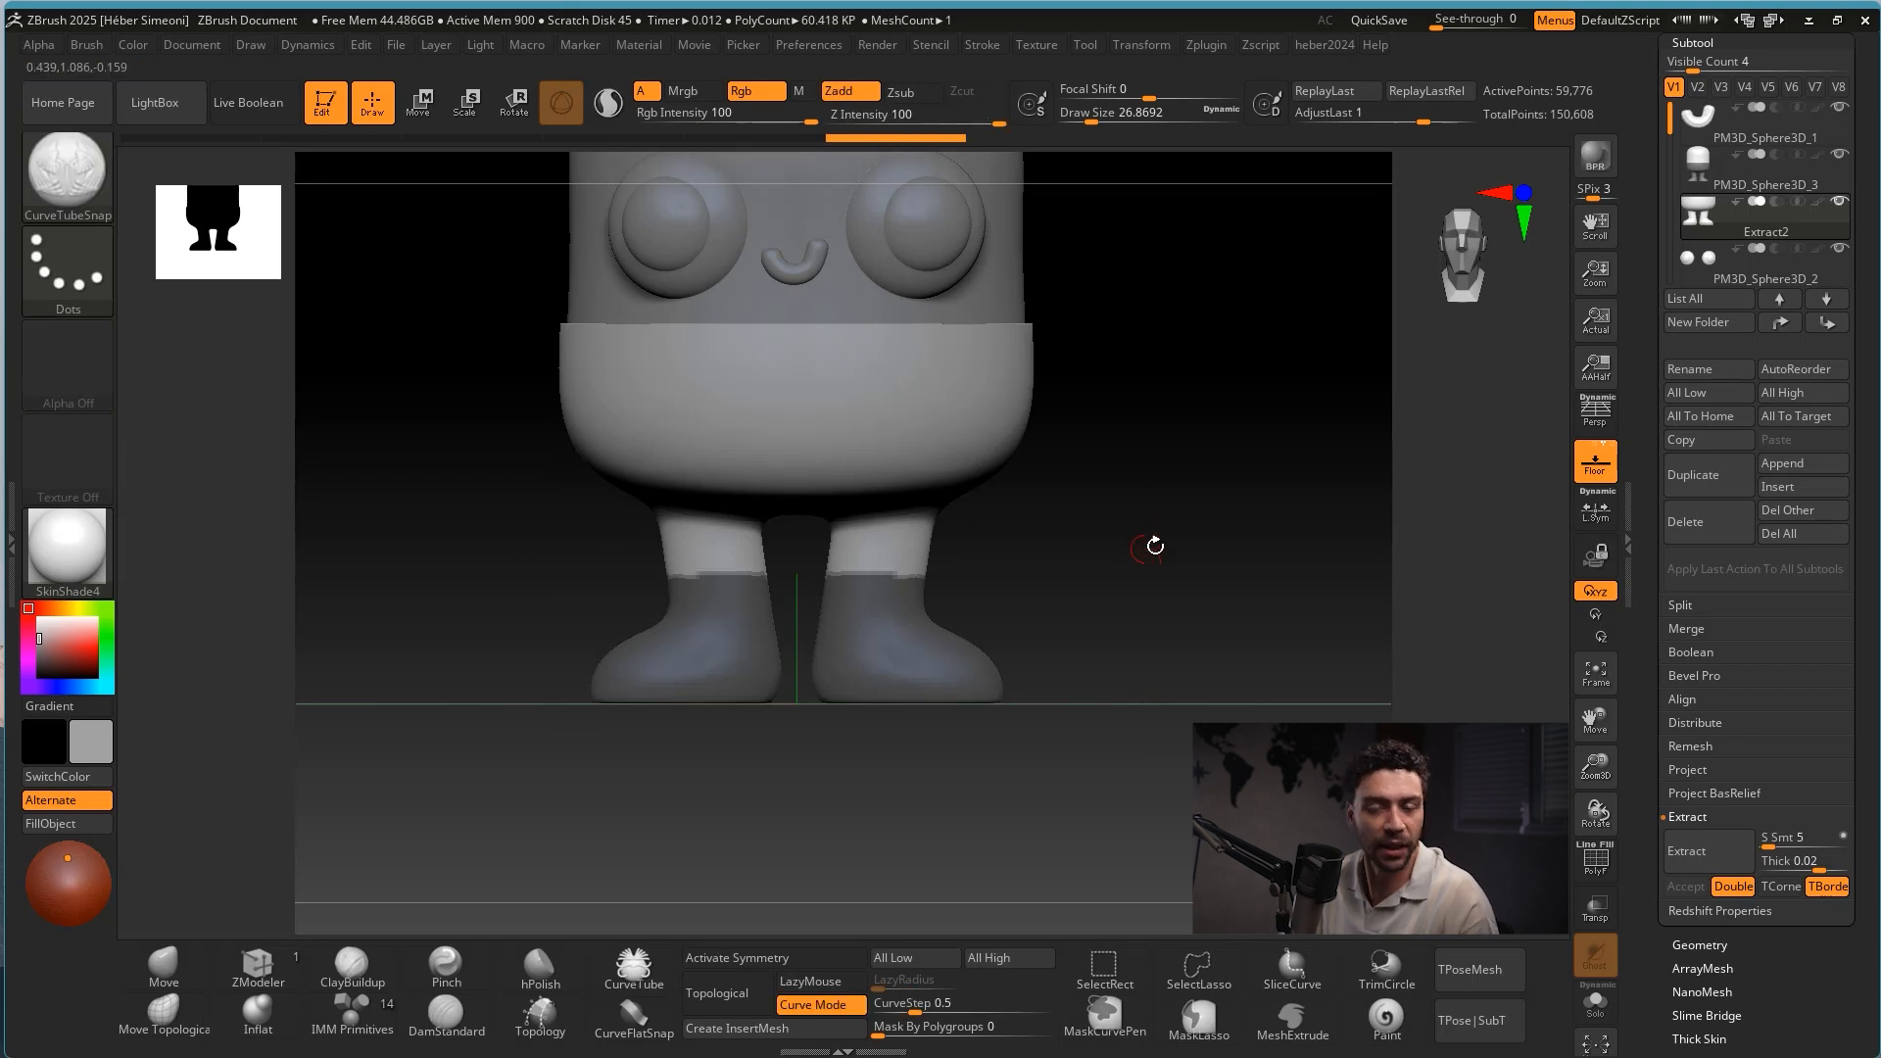
scroll(1854, 606, down, 1)
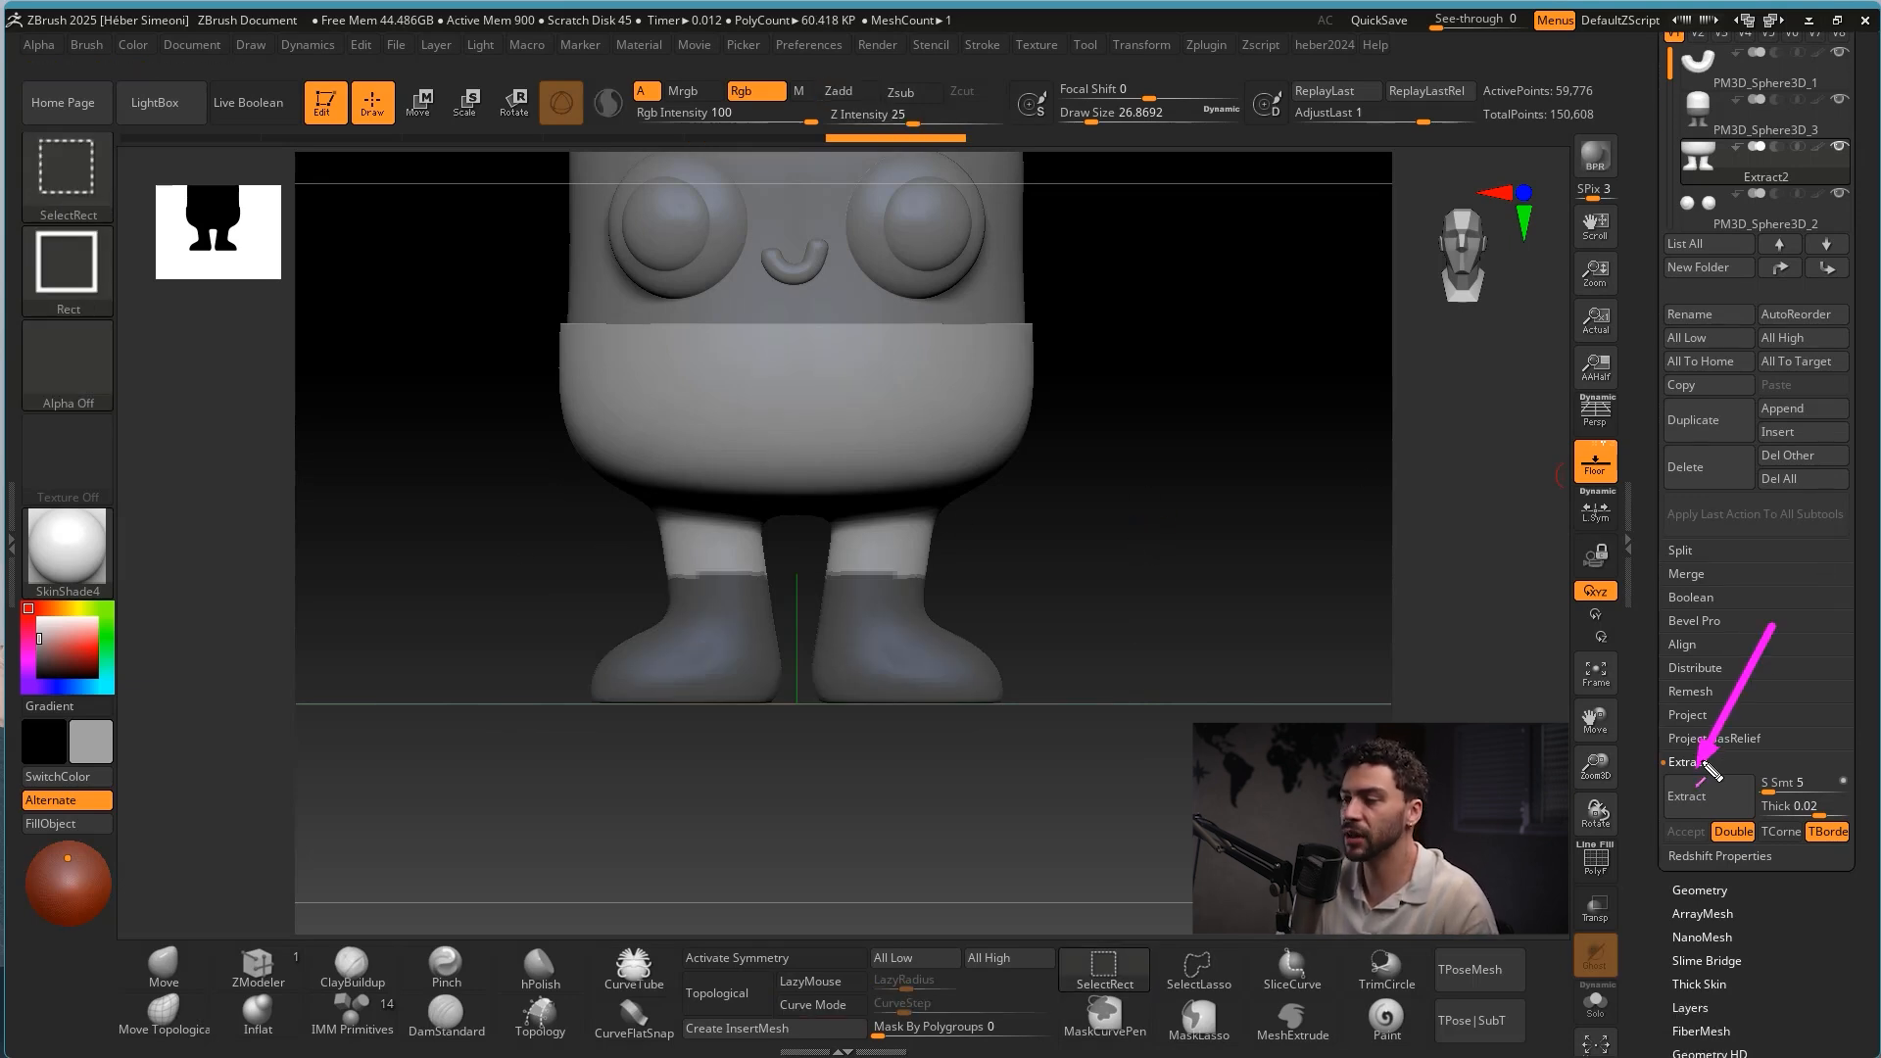
Extract the masked feet at 0.02 thickness, accept them as a new shoes subtool and clear the mask.
click(1713, 797)
click(1686, 831)
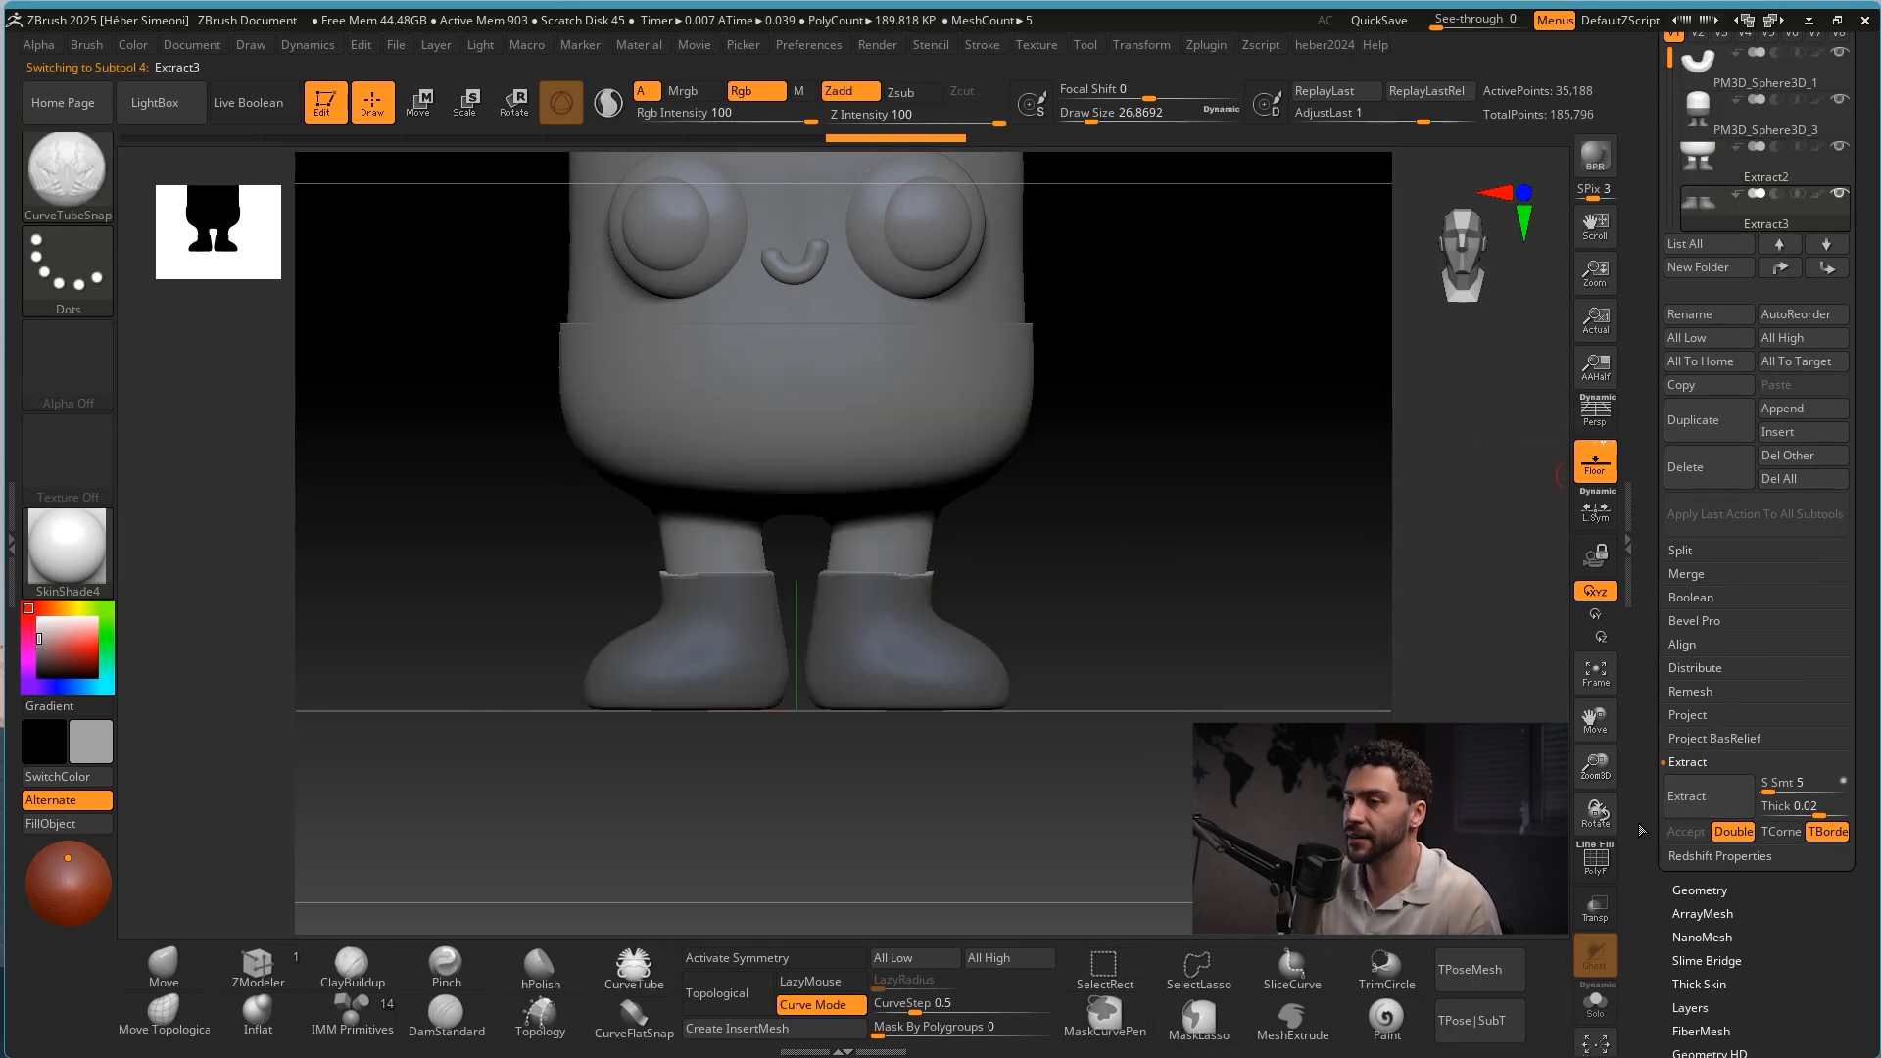
mouse_move(1074, 596)
mouse_down()
mouse_move(1104, 655)
mouse_move(1077, 596)
mouse_up()
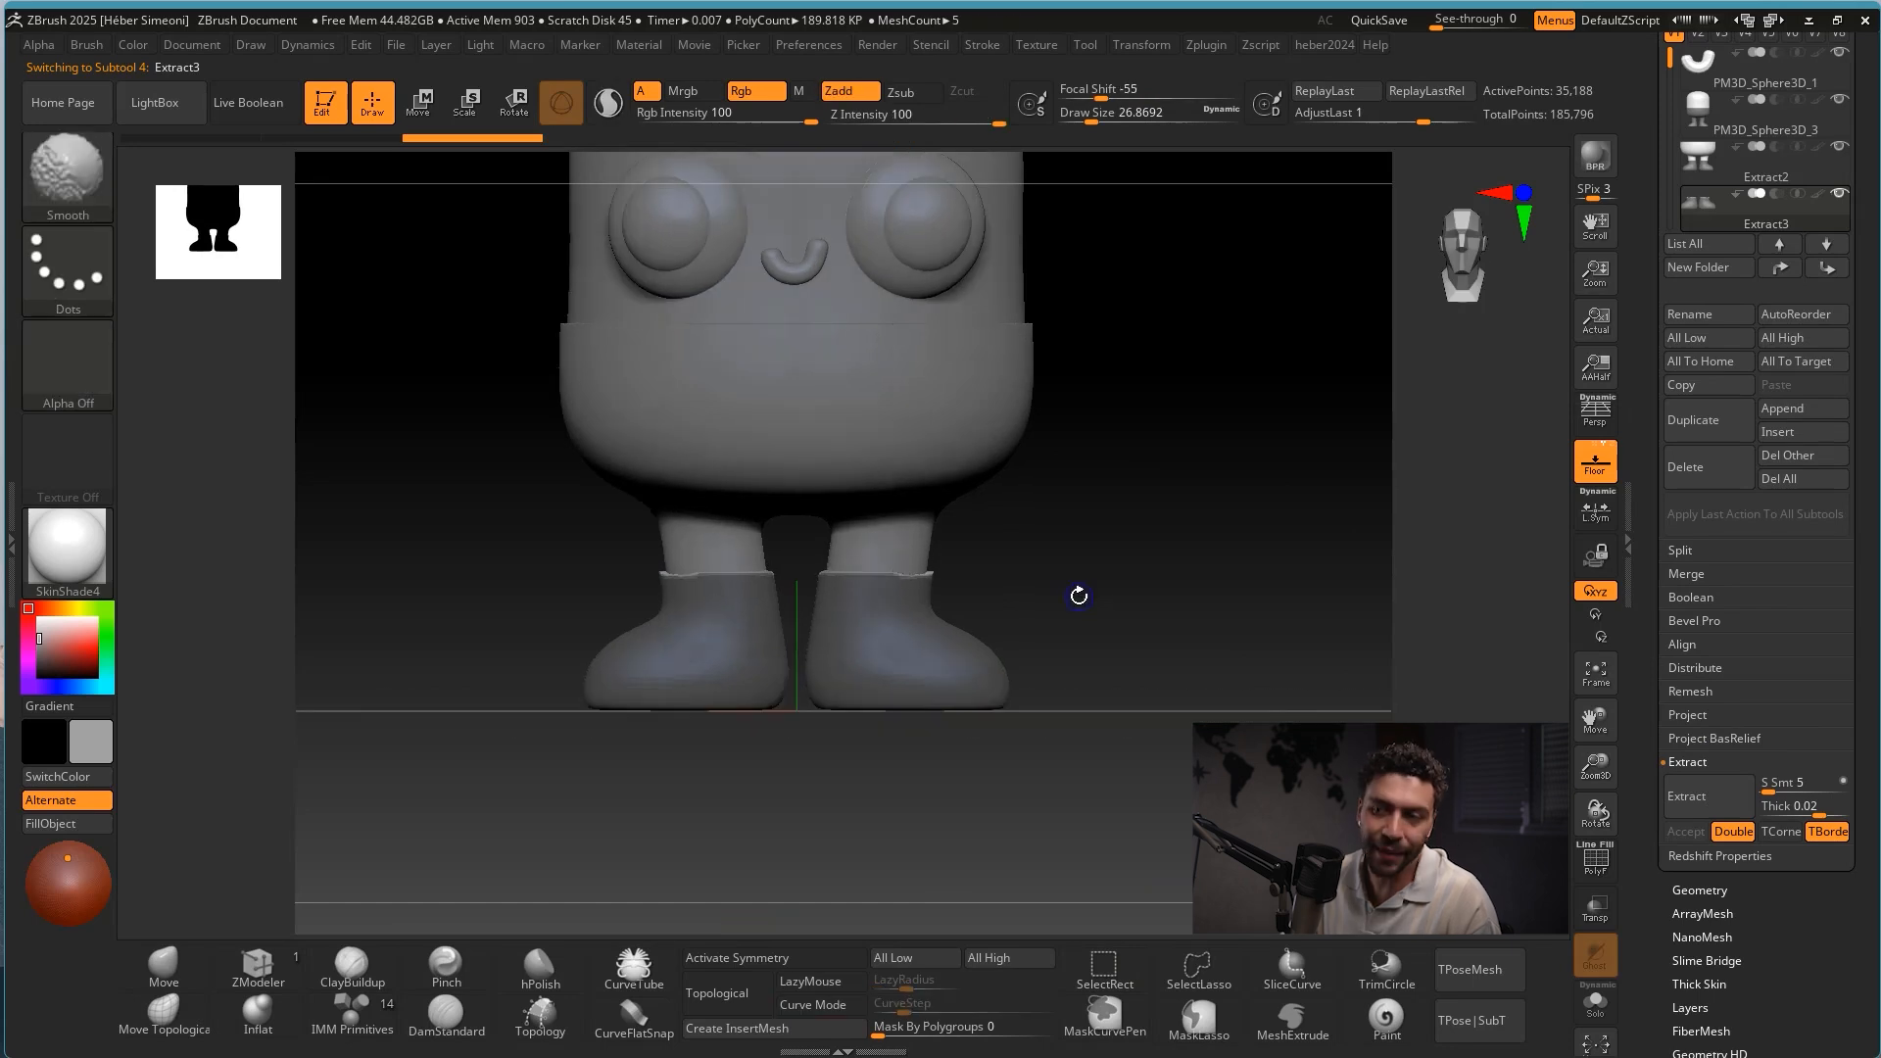
mouse_move(1156, 468)
ctrl+mouse_down()
mouse_move(1196, 549)
mouse_move(1219, 685)
mouse_move(1180, 470)
mouse_move(1238, 512)
mouse_move(1243, 576)
mouse_move(1209, 517)
mouse_move(1188, 538)
ctrl+mouse_up()
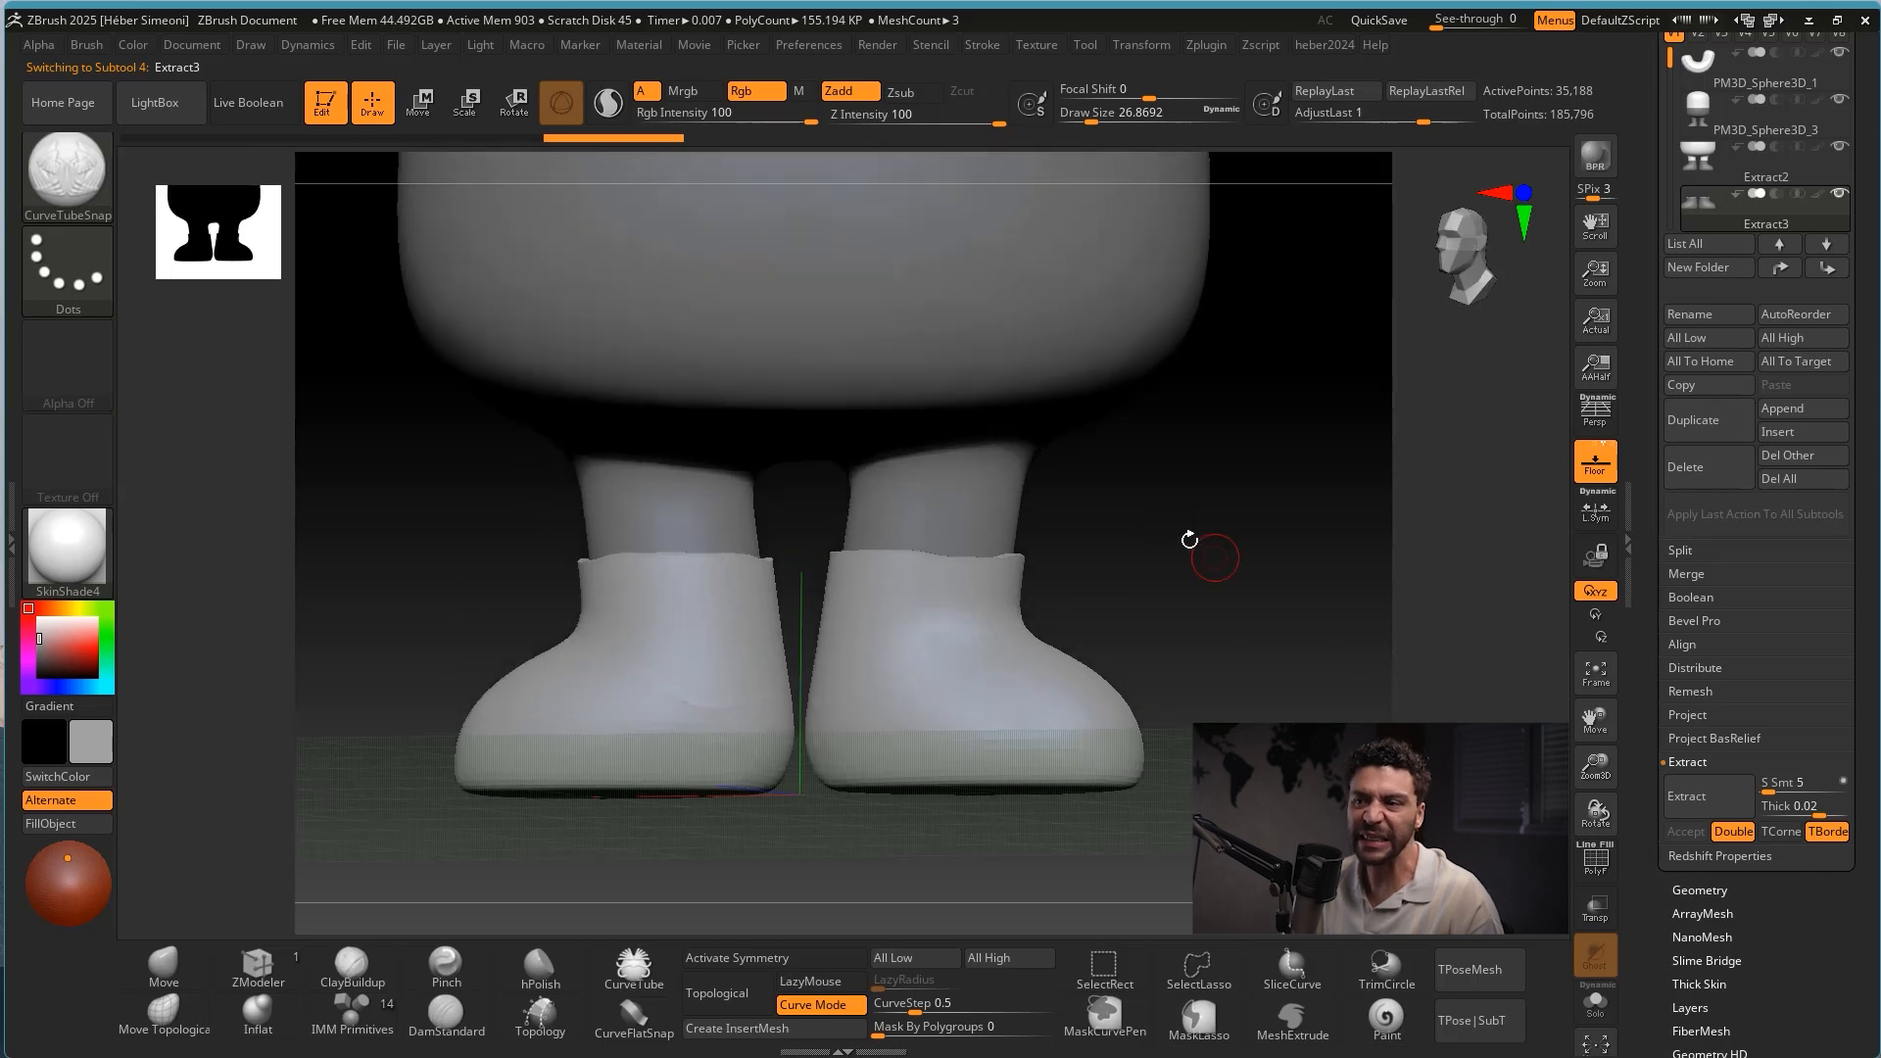
Flatten the soles of the extracted shoes slightly using the Flatten deformation.
key(ctrl+shift)
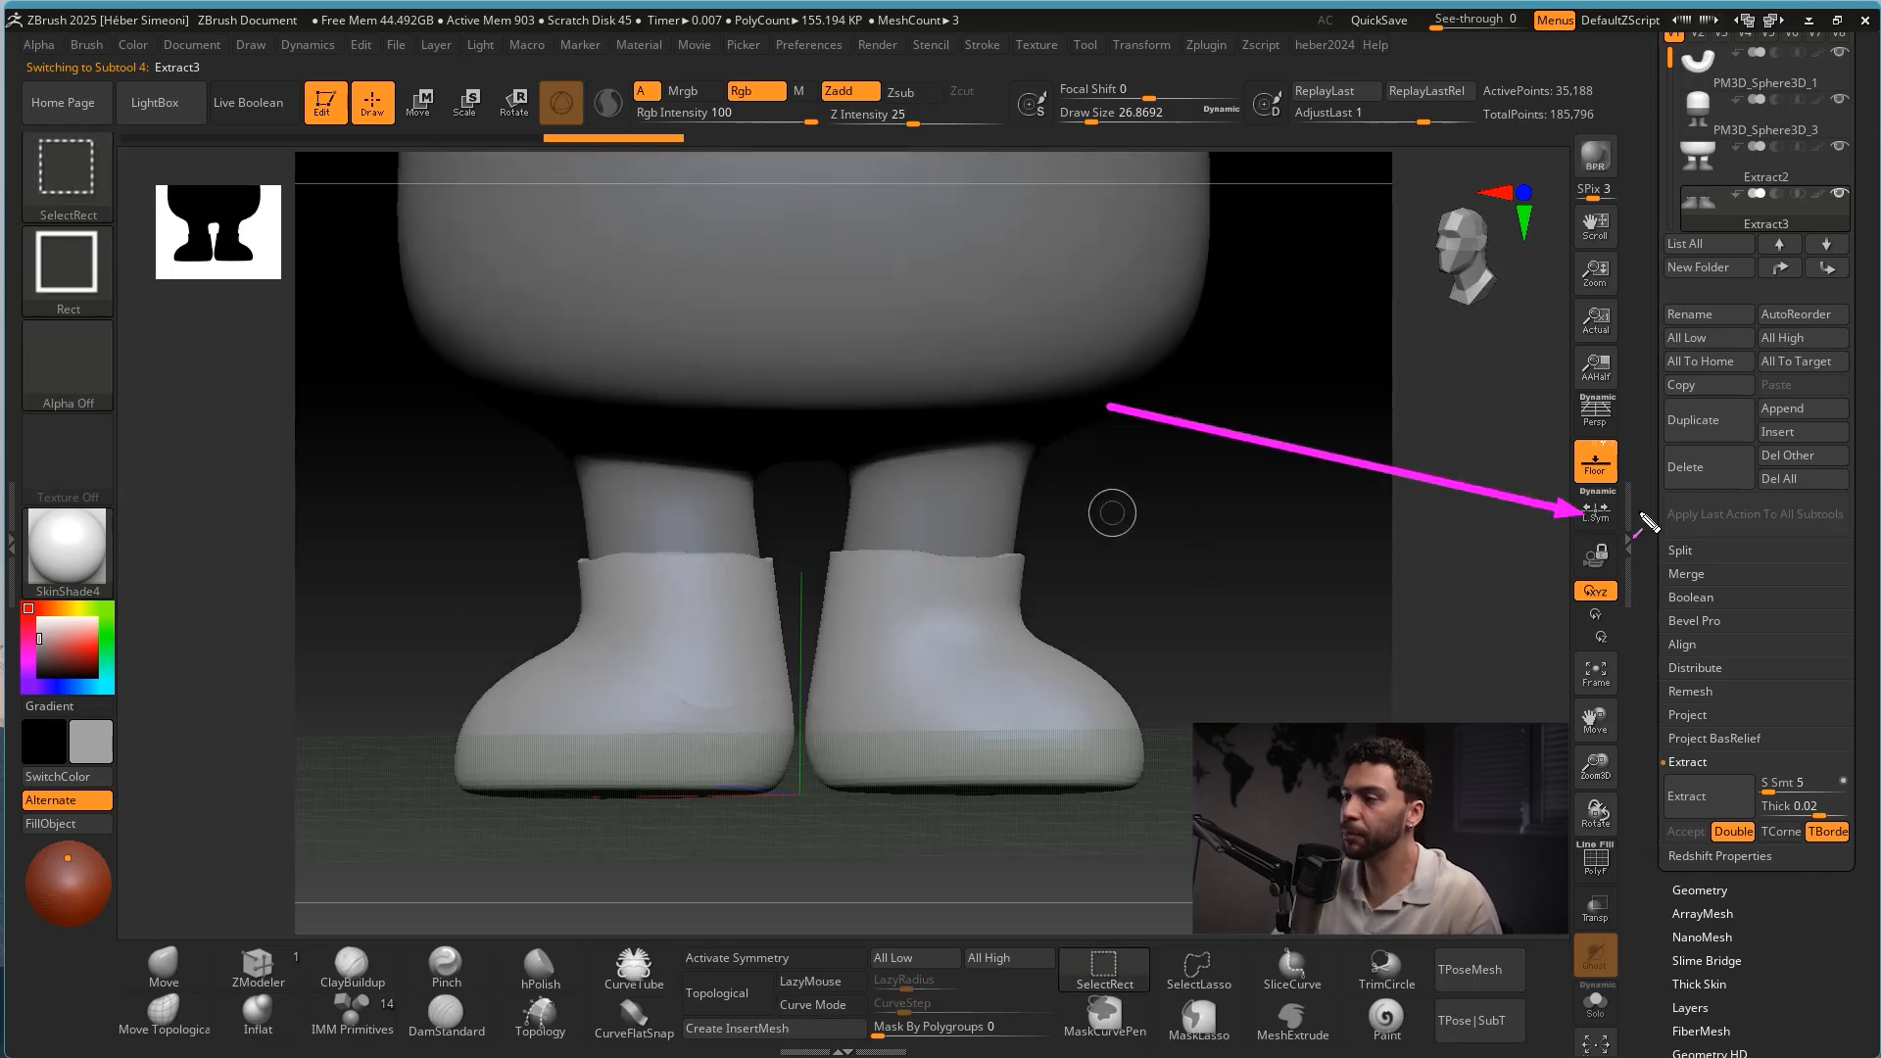
scroll(1722, 500, down, 10)
click(1710, 472)
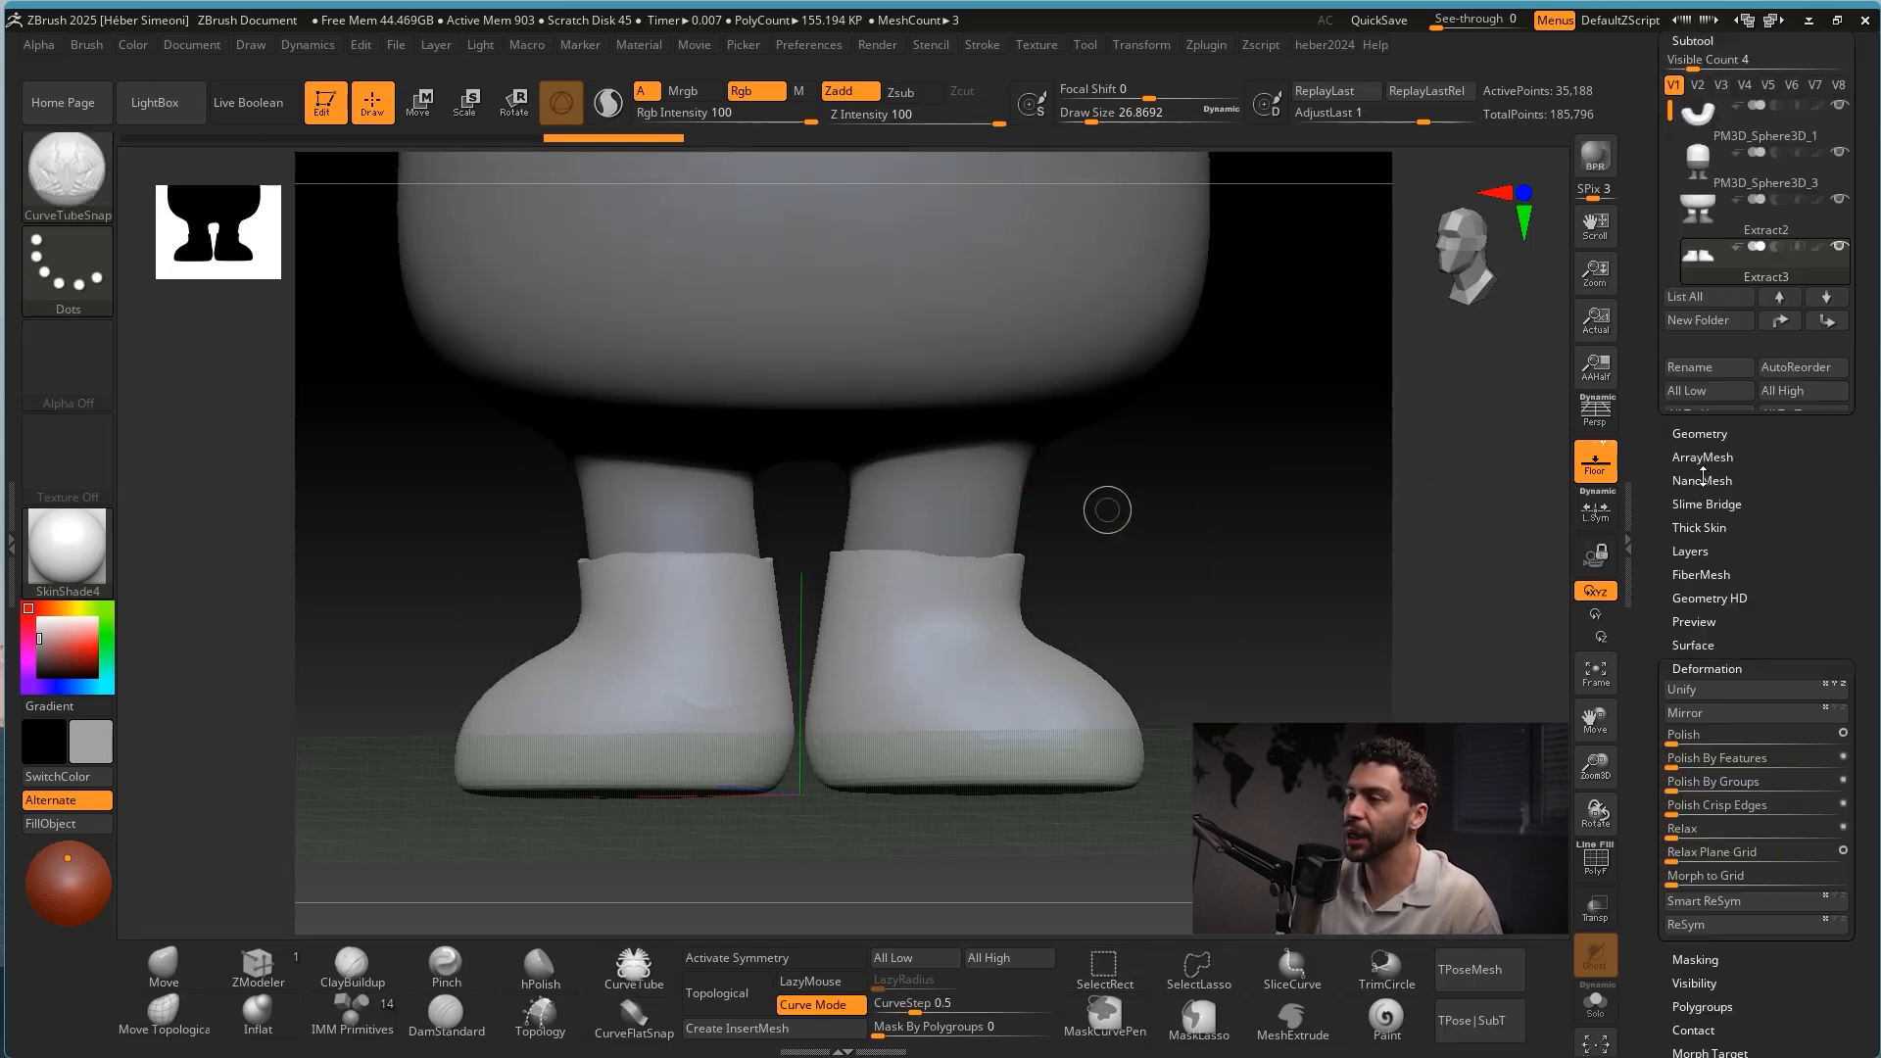
scroll(1735, 568, down, 5)
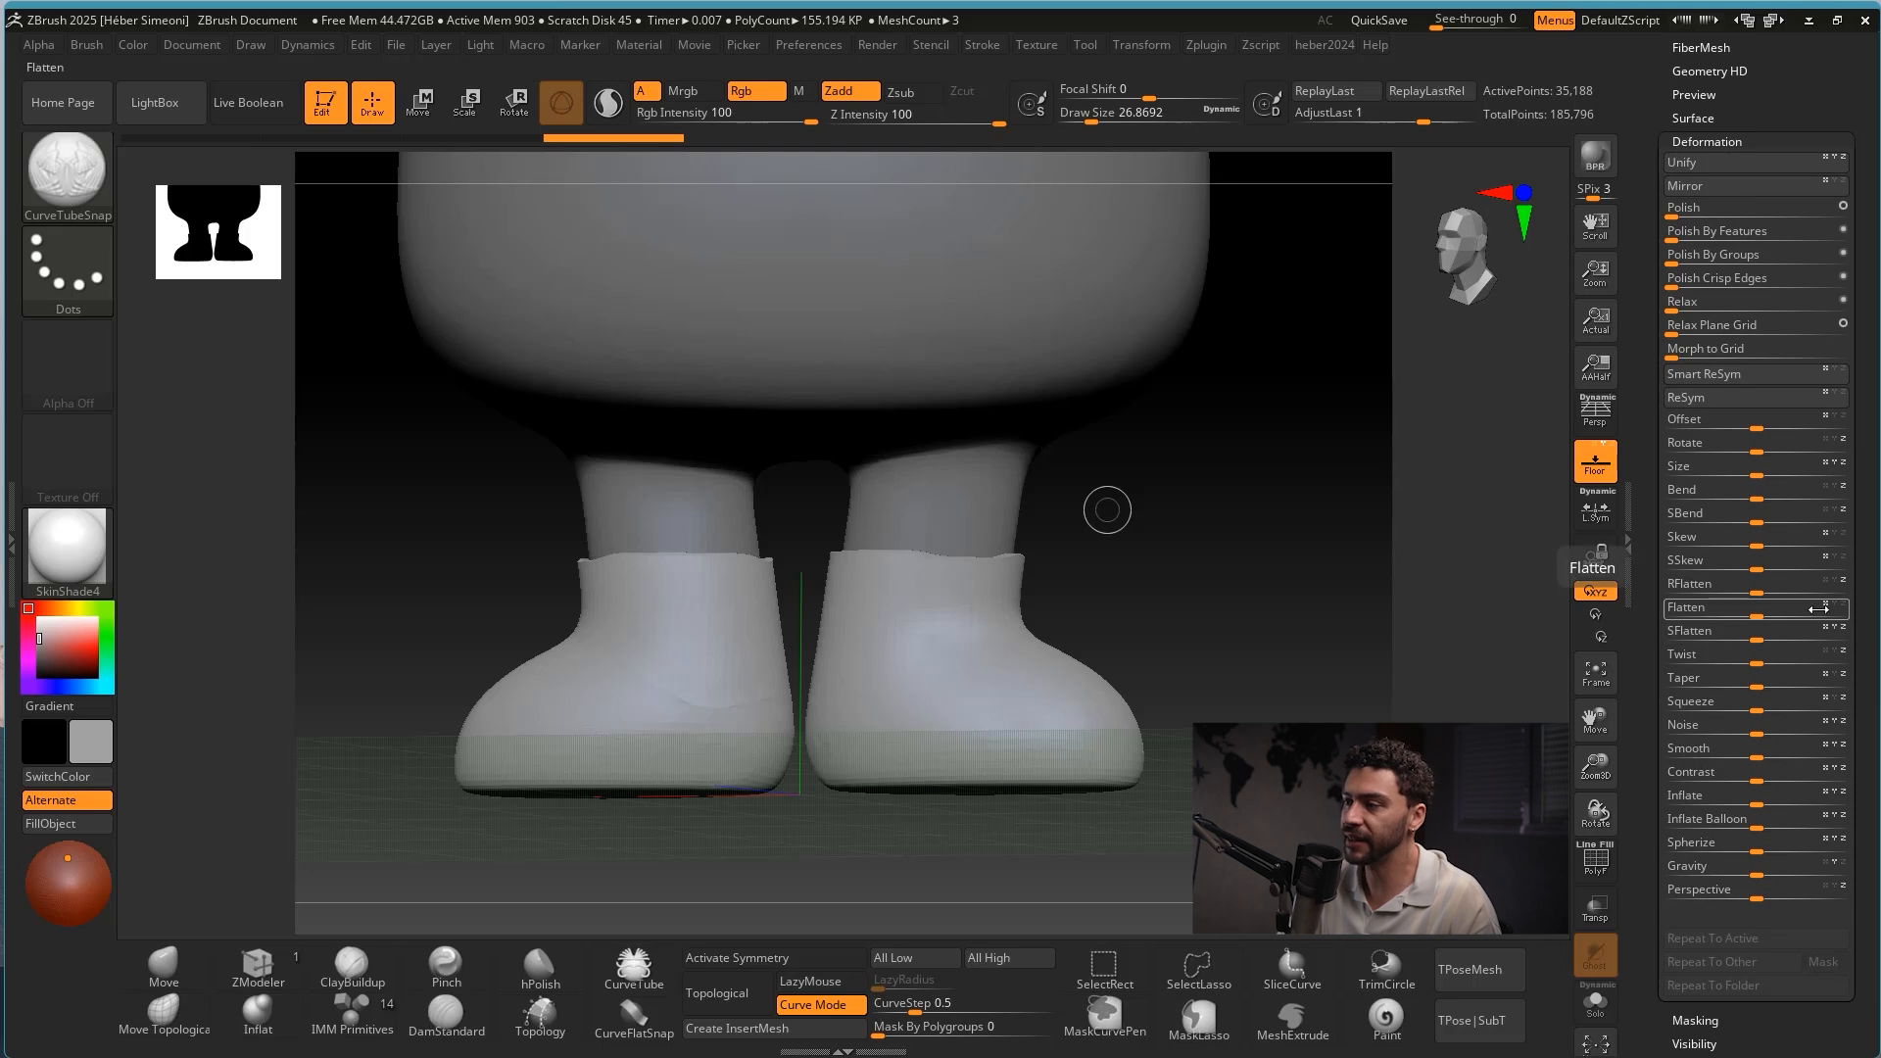
mouse_move(1756, 617)
mouse_down()
mouse_move(1774, 614)
mouse_move(1728, 612)
mouse_move(1877, 631)
mouse_move(1776, 618)
mouse_up()
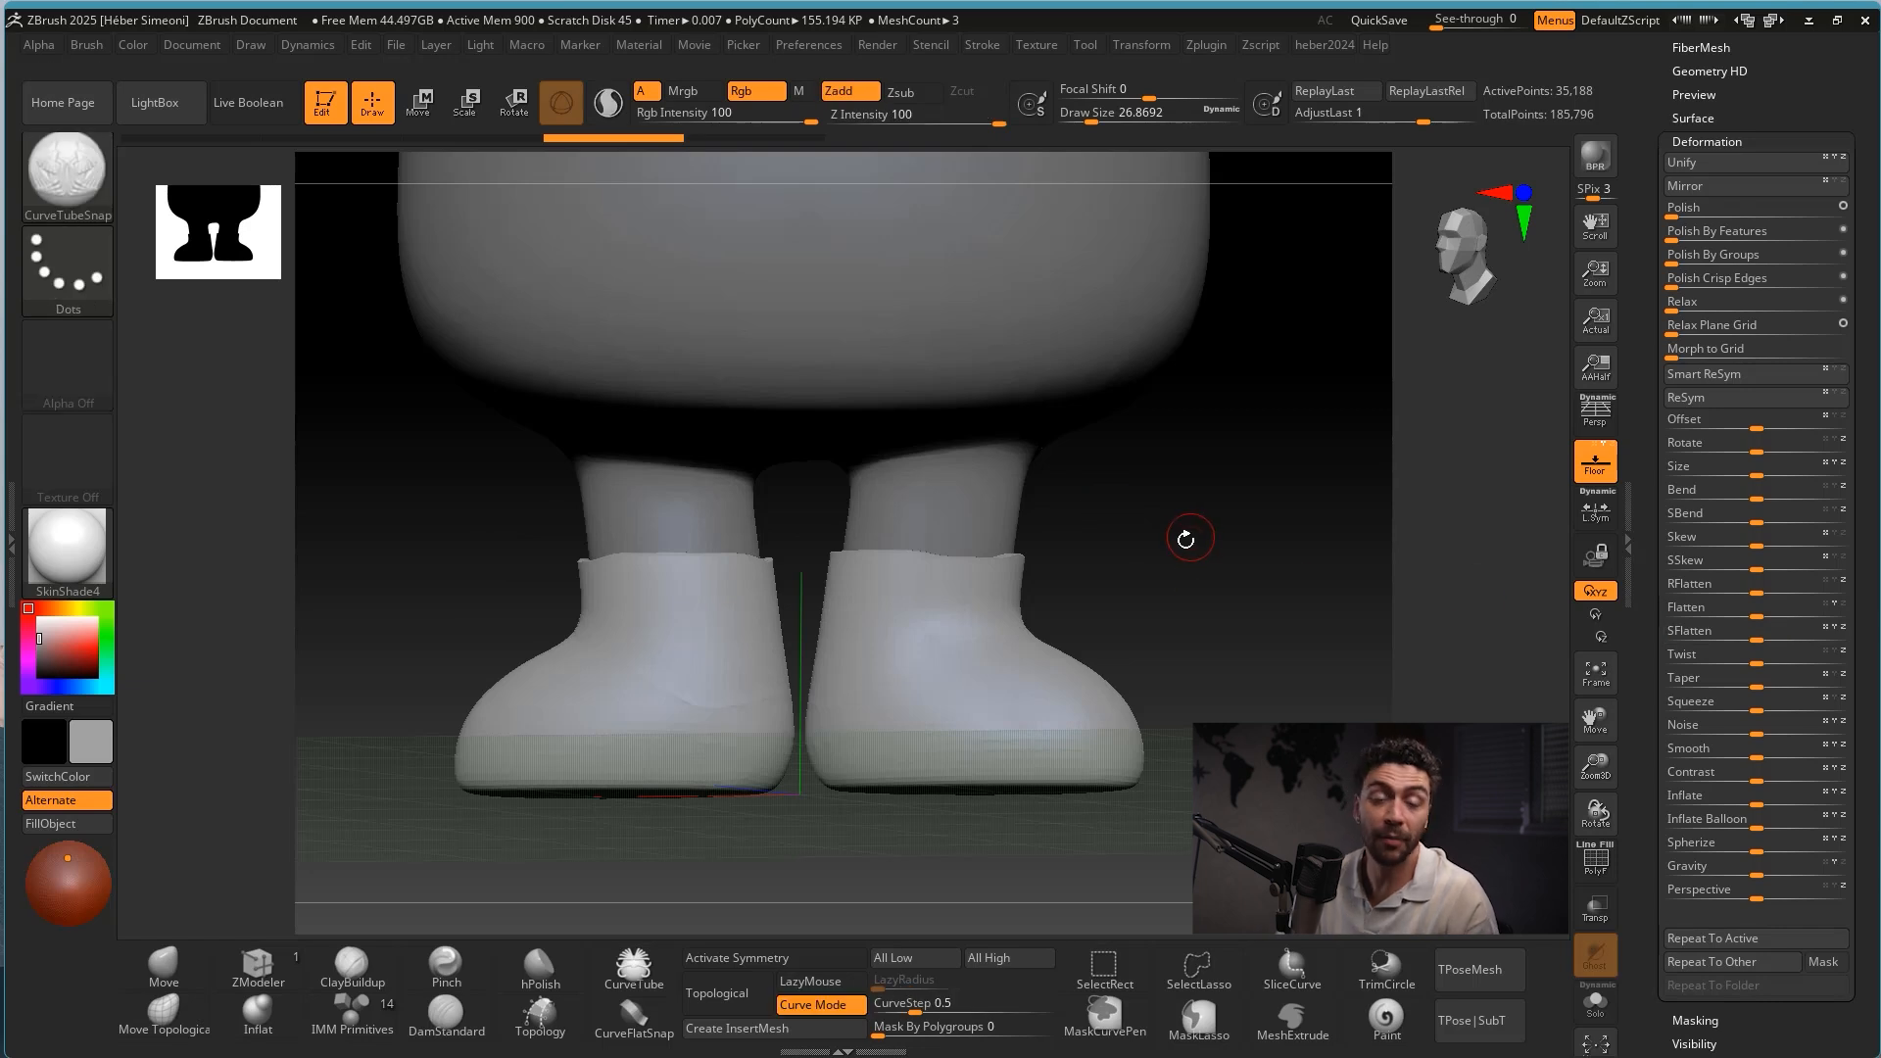
Choose the TrimCurve brush for cutting the shoes, with the character seen straight from the front.
ctrl+right_drag(1271, 578, 1174, 527)
ctrl+right_drag(1174, 527, 1107, 497)
alt+right_drag(1107, 498, 1263, 661)
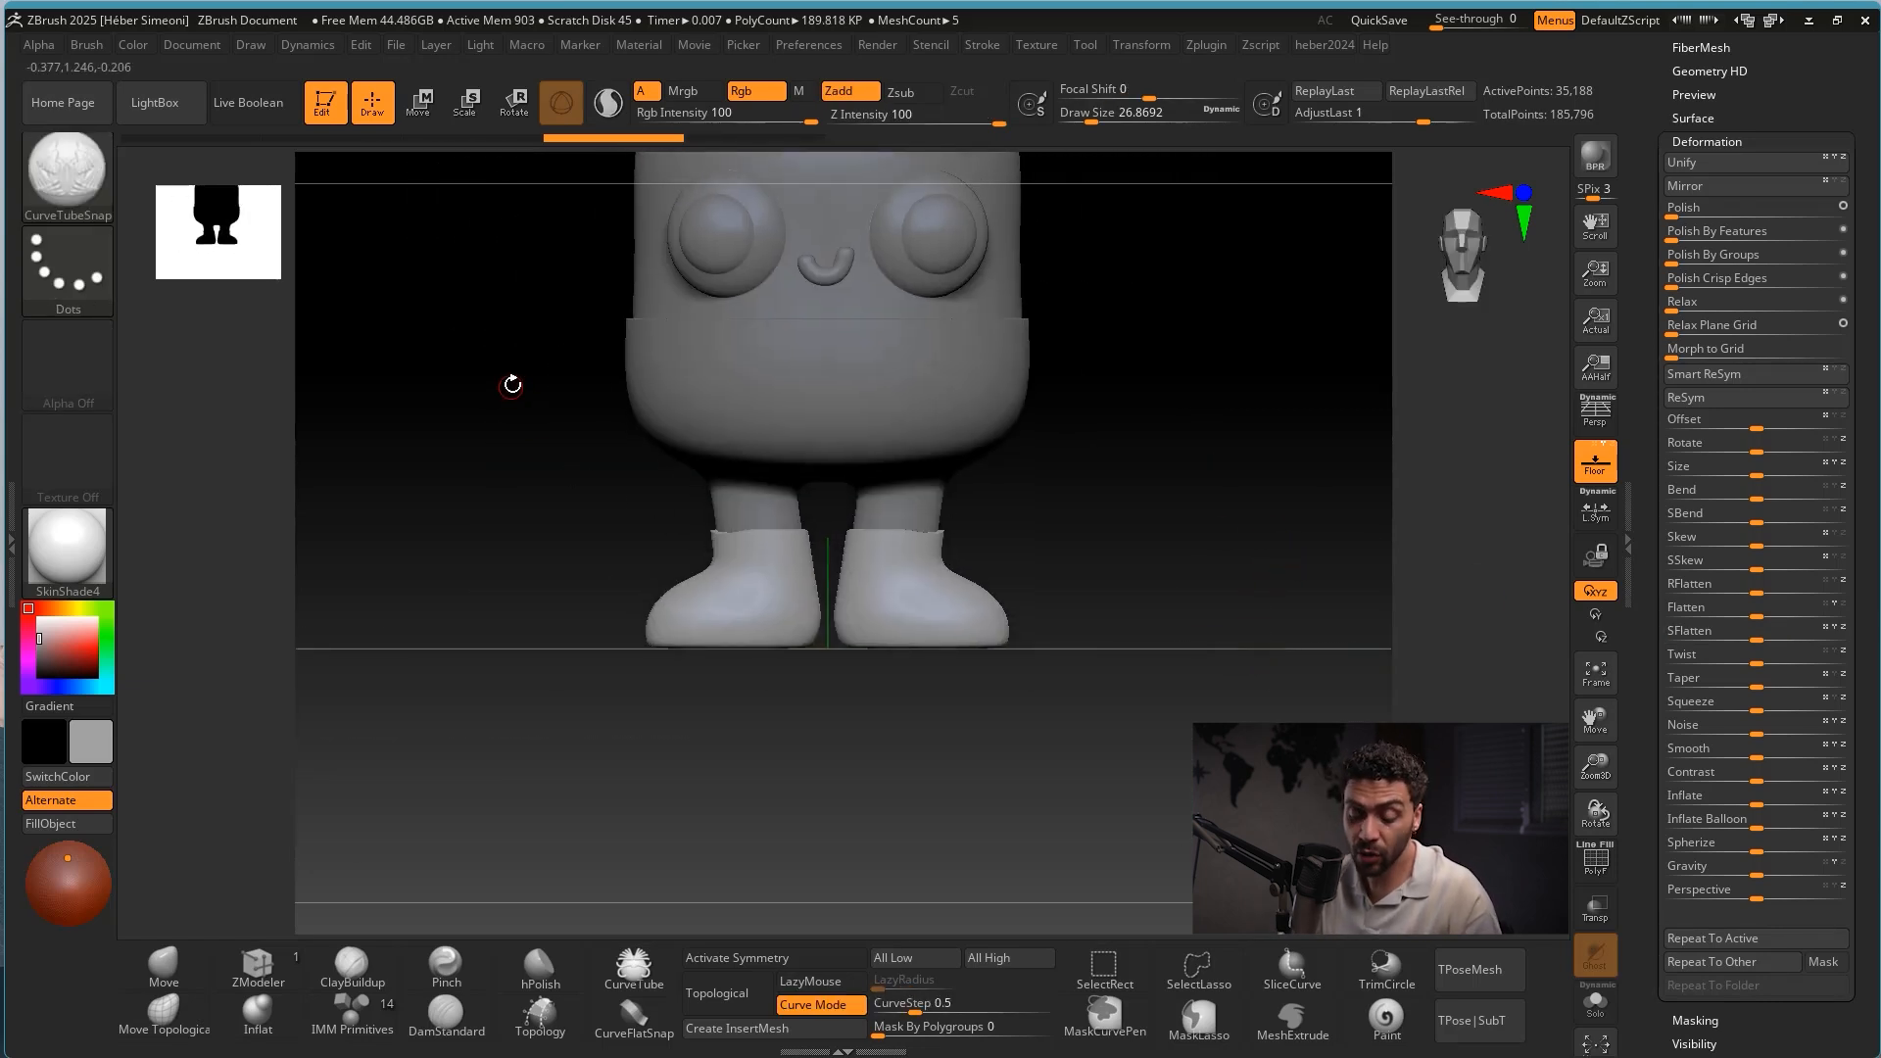
key(ctrl+shift)
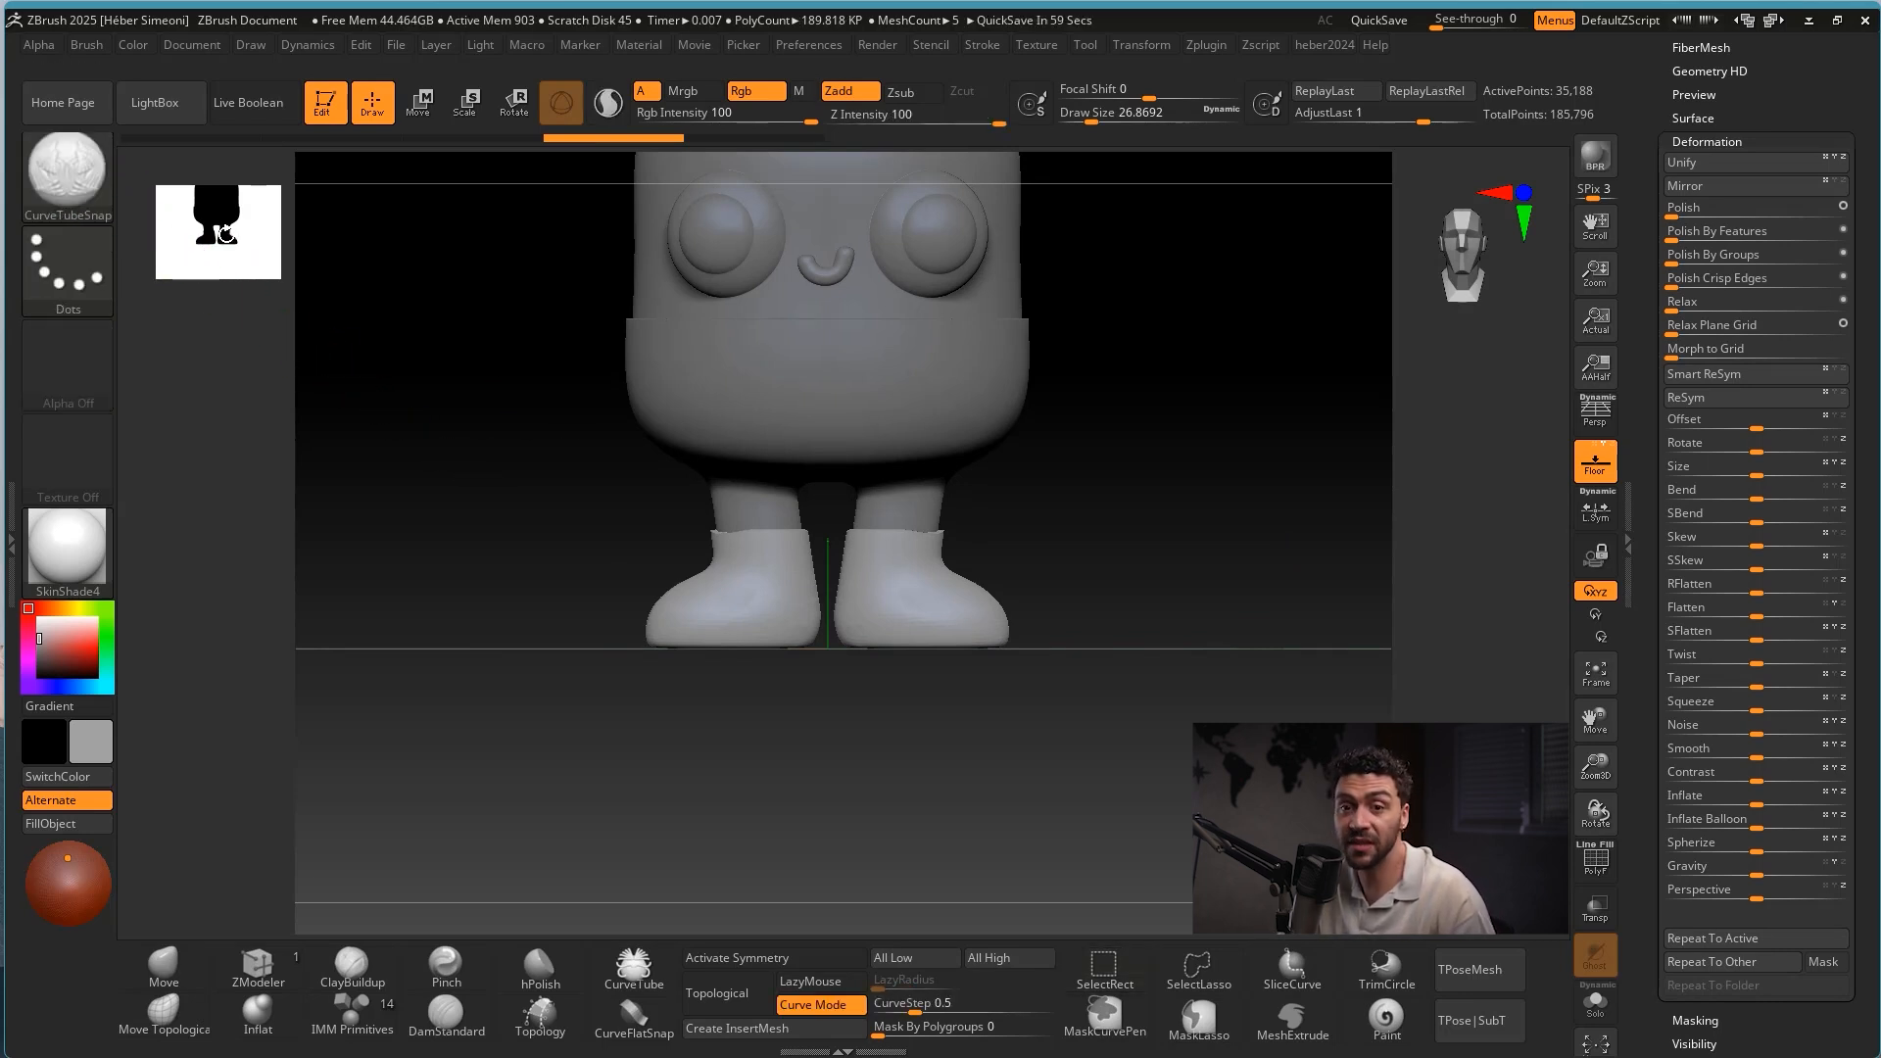
key(ctrl+shift)
ctrl+shift+click(78, 173)
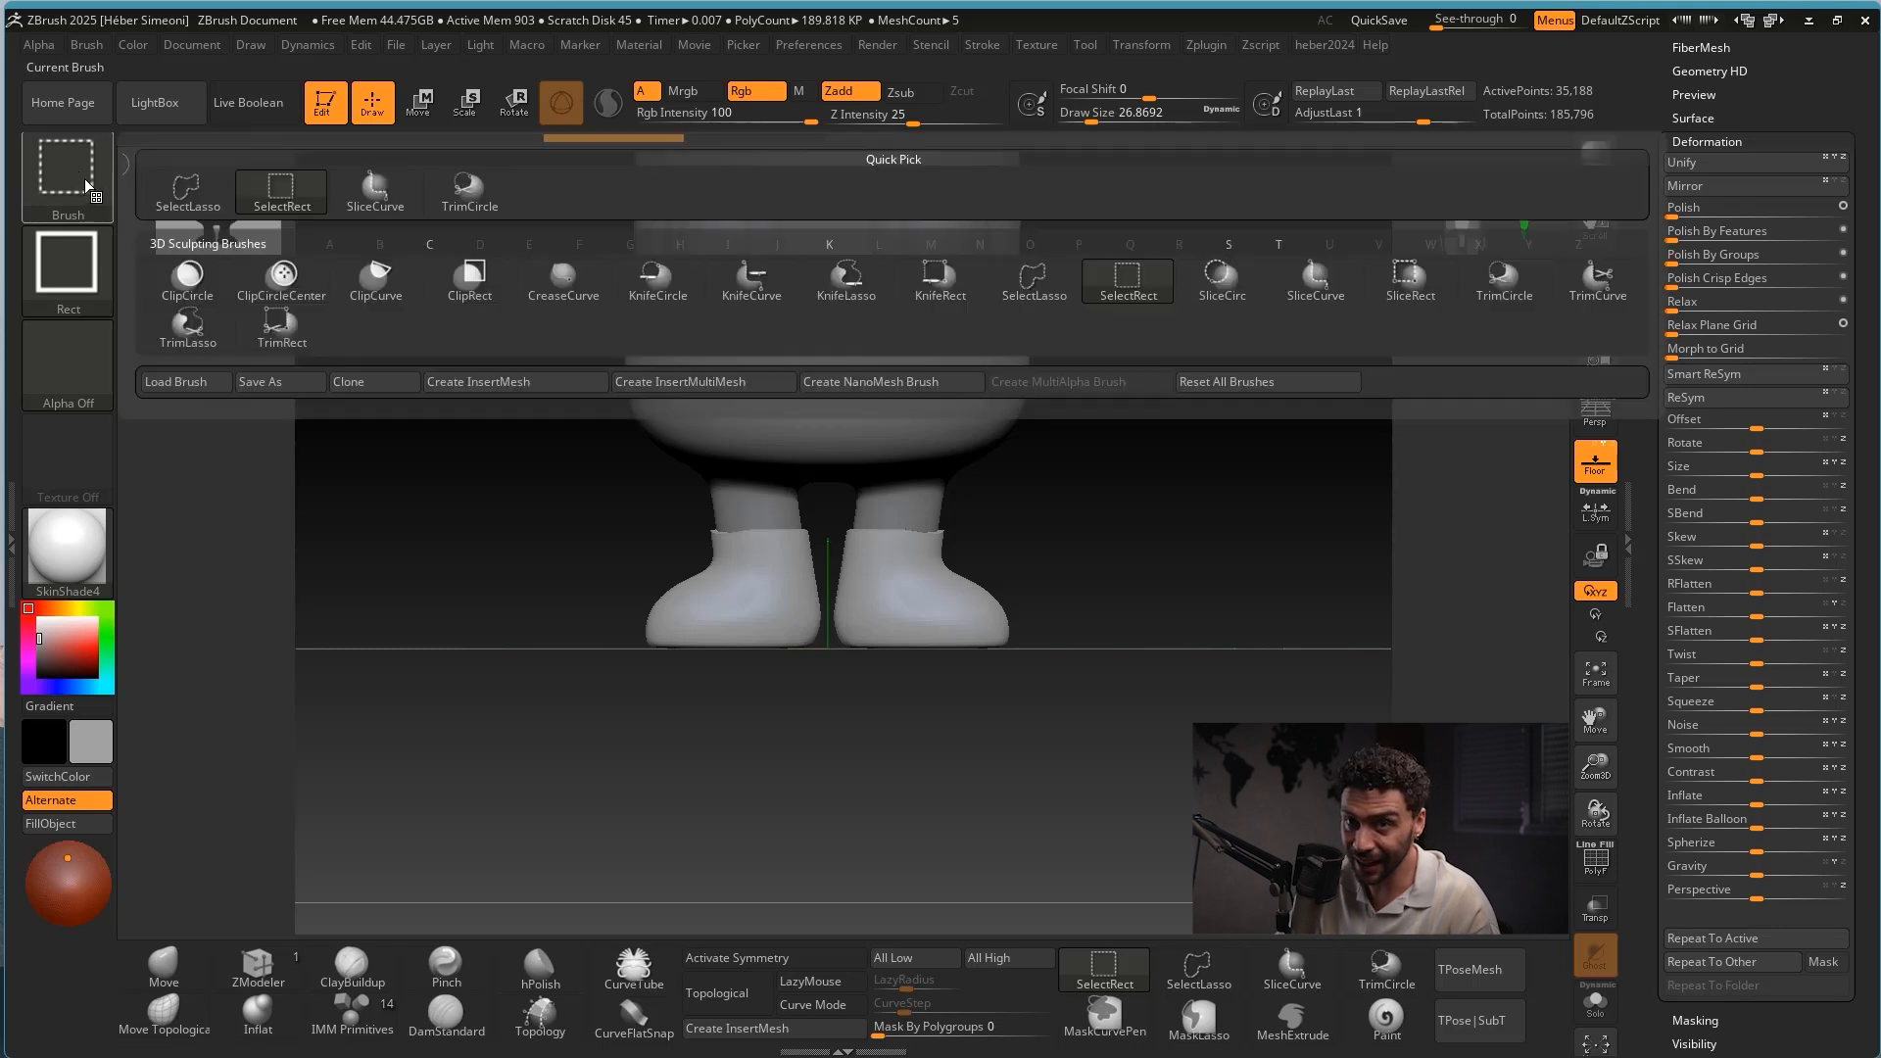
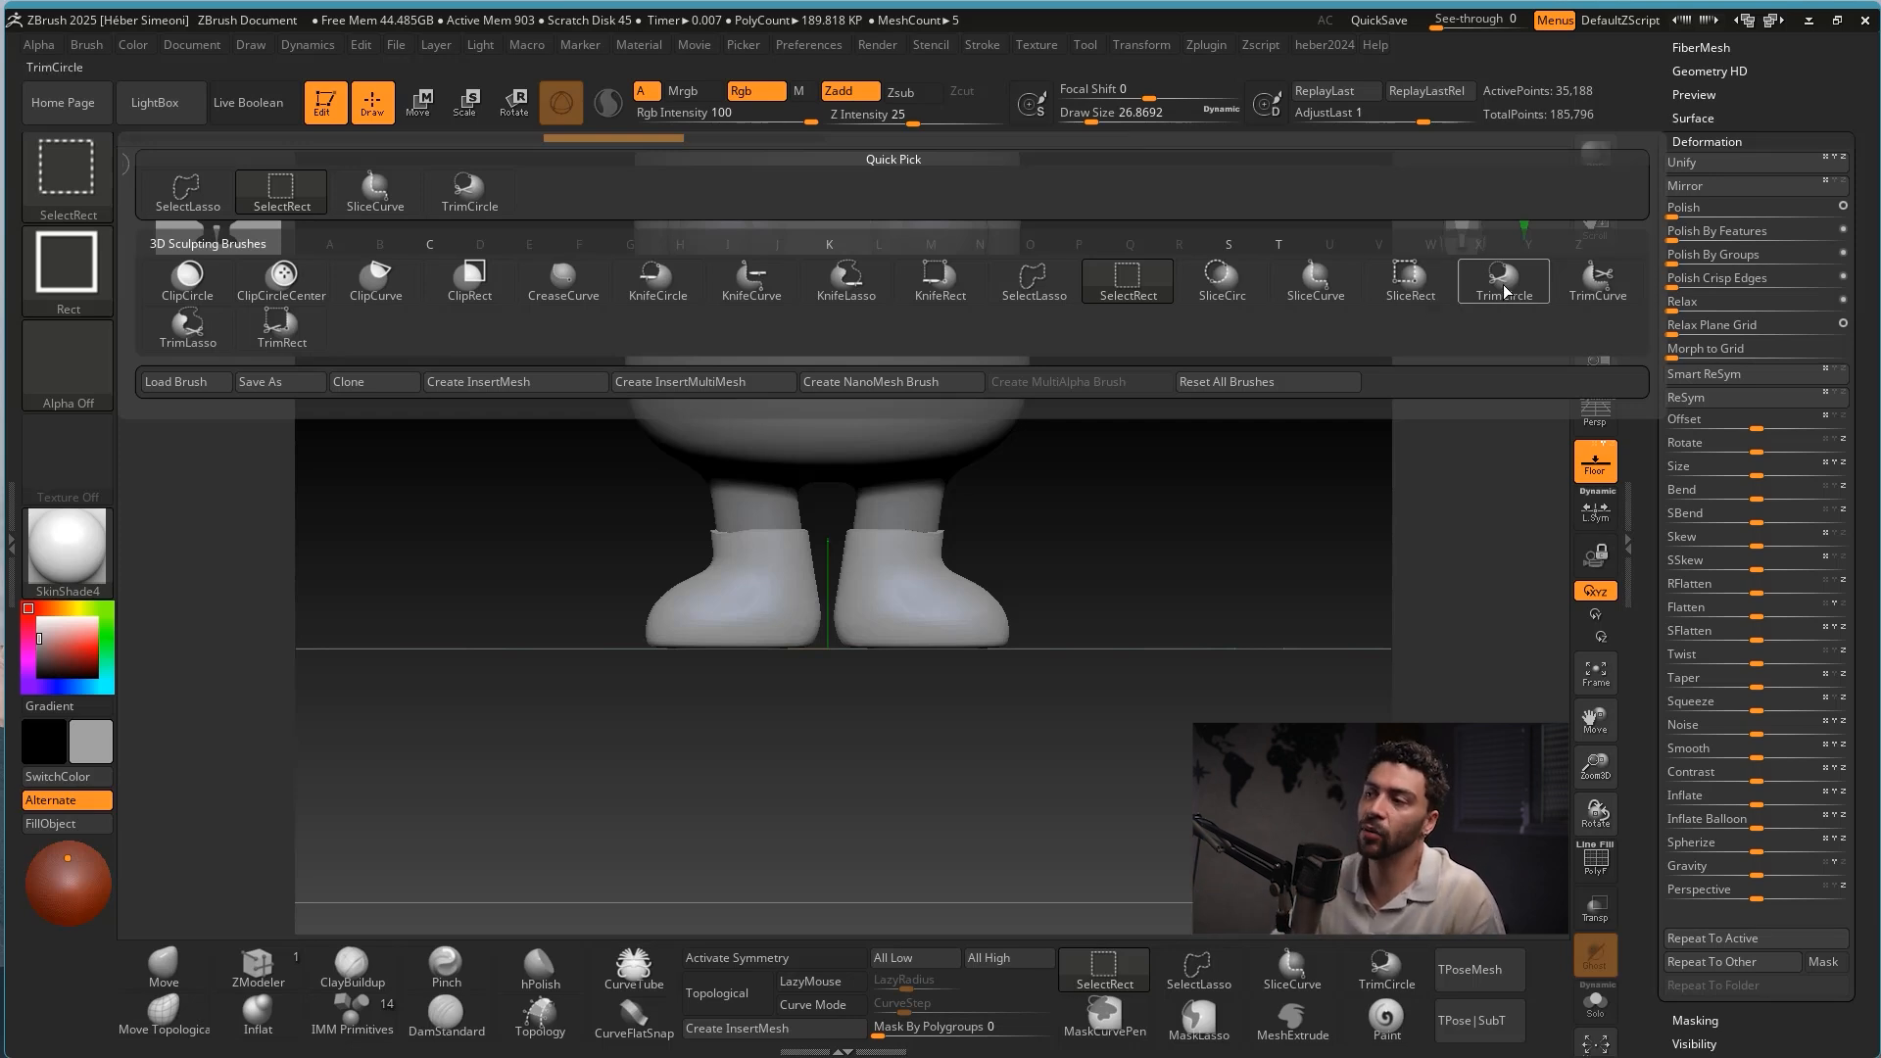
click(1599, 294)
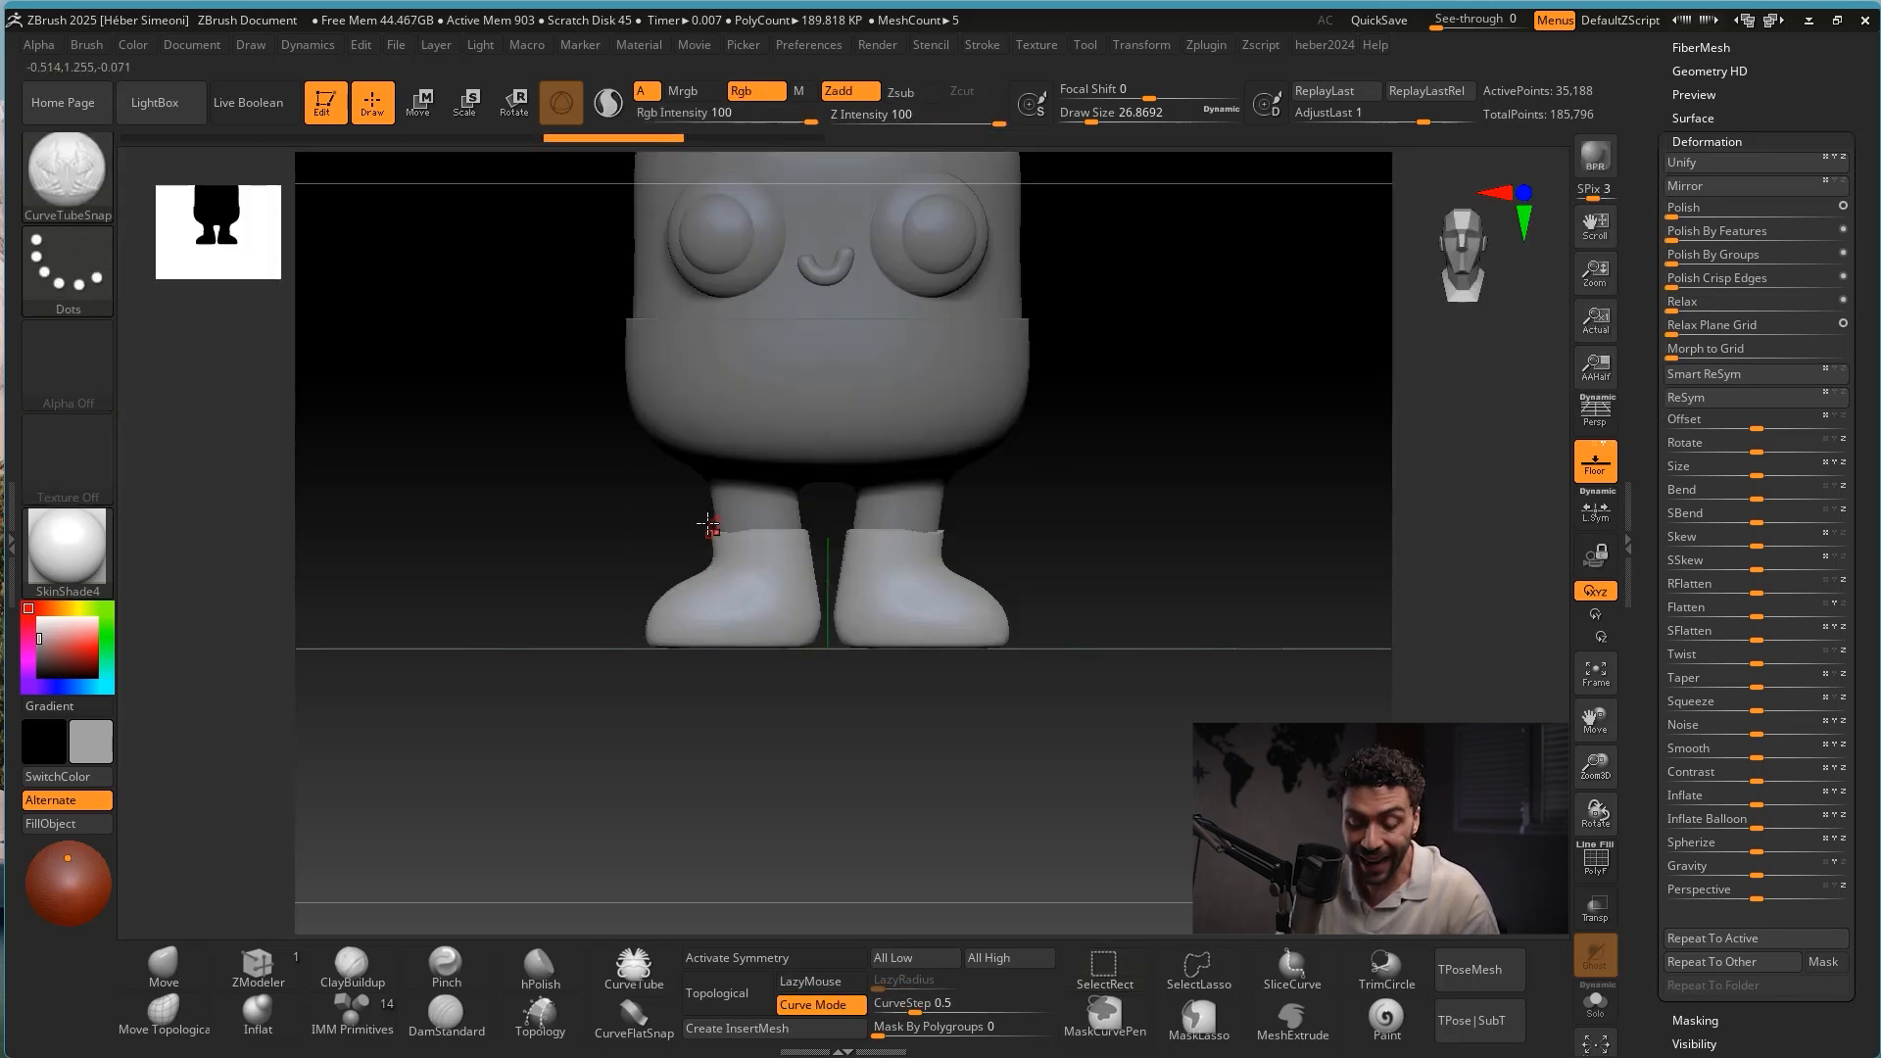
Try trimming the shoe tops lower around the ankles with TrimCurve, and undo the cut.
key(ctrl+shift)
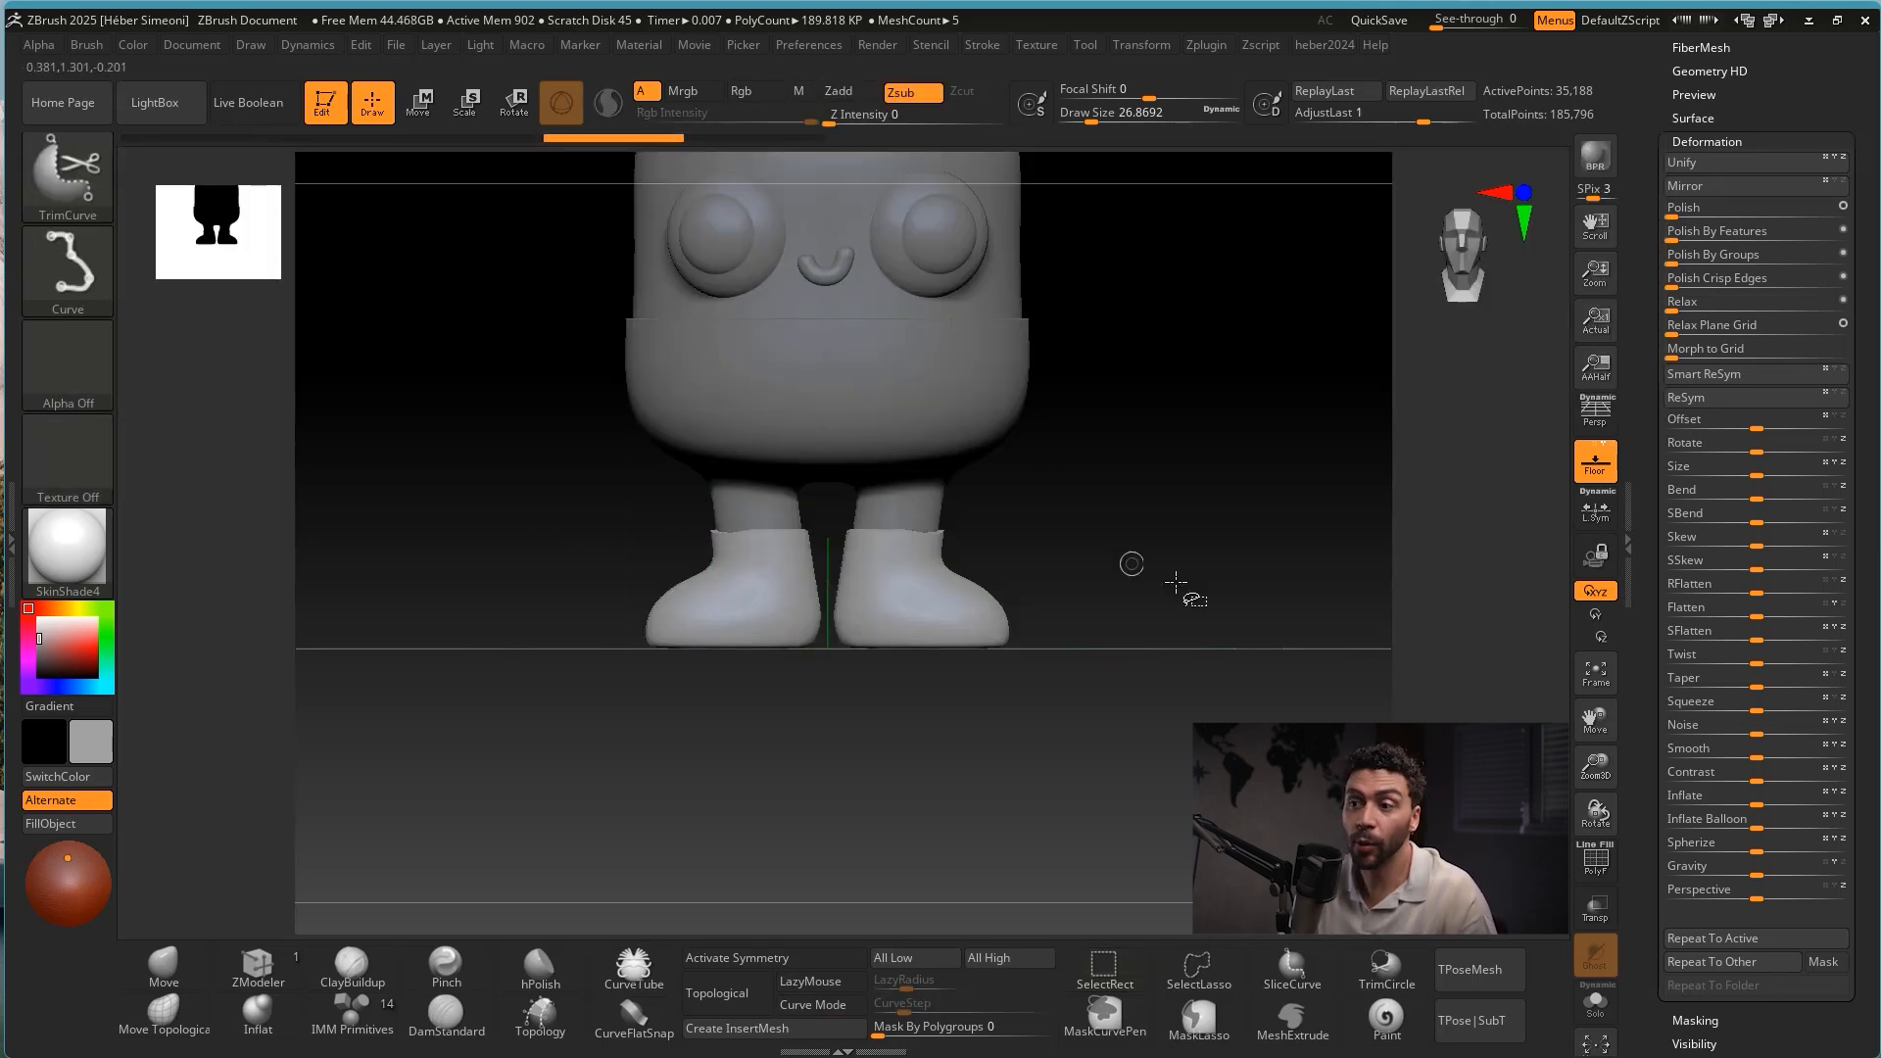
mouse_move(1183, 594)
ctrl+shift+mouse_down()
mouse_move(497, 614)
mouse_move(1138, 545)
mouse_move(1217, 549)
mouse_move(509, 593)
mouse_move(1215, 568)
ctrl+shift+mouse_up()
key(ctrl+z)
key(ctrl+z)
key(ctrl+z)
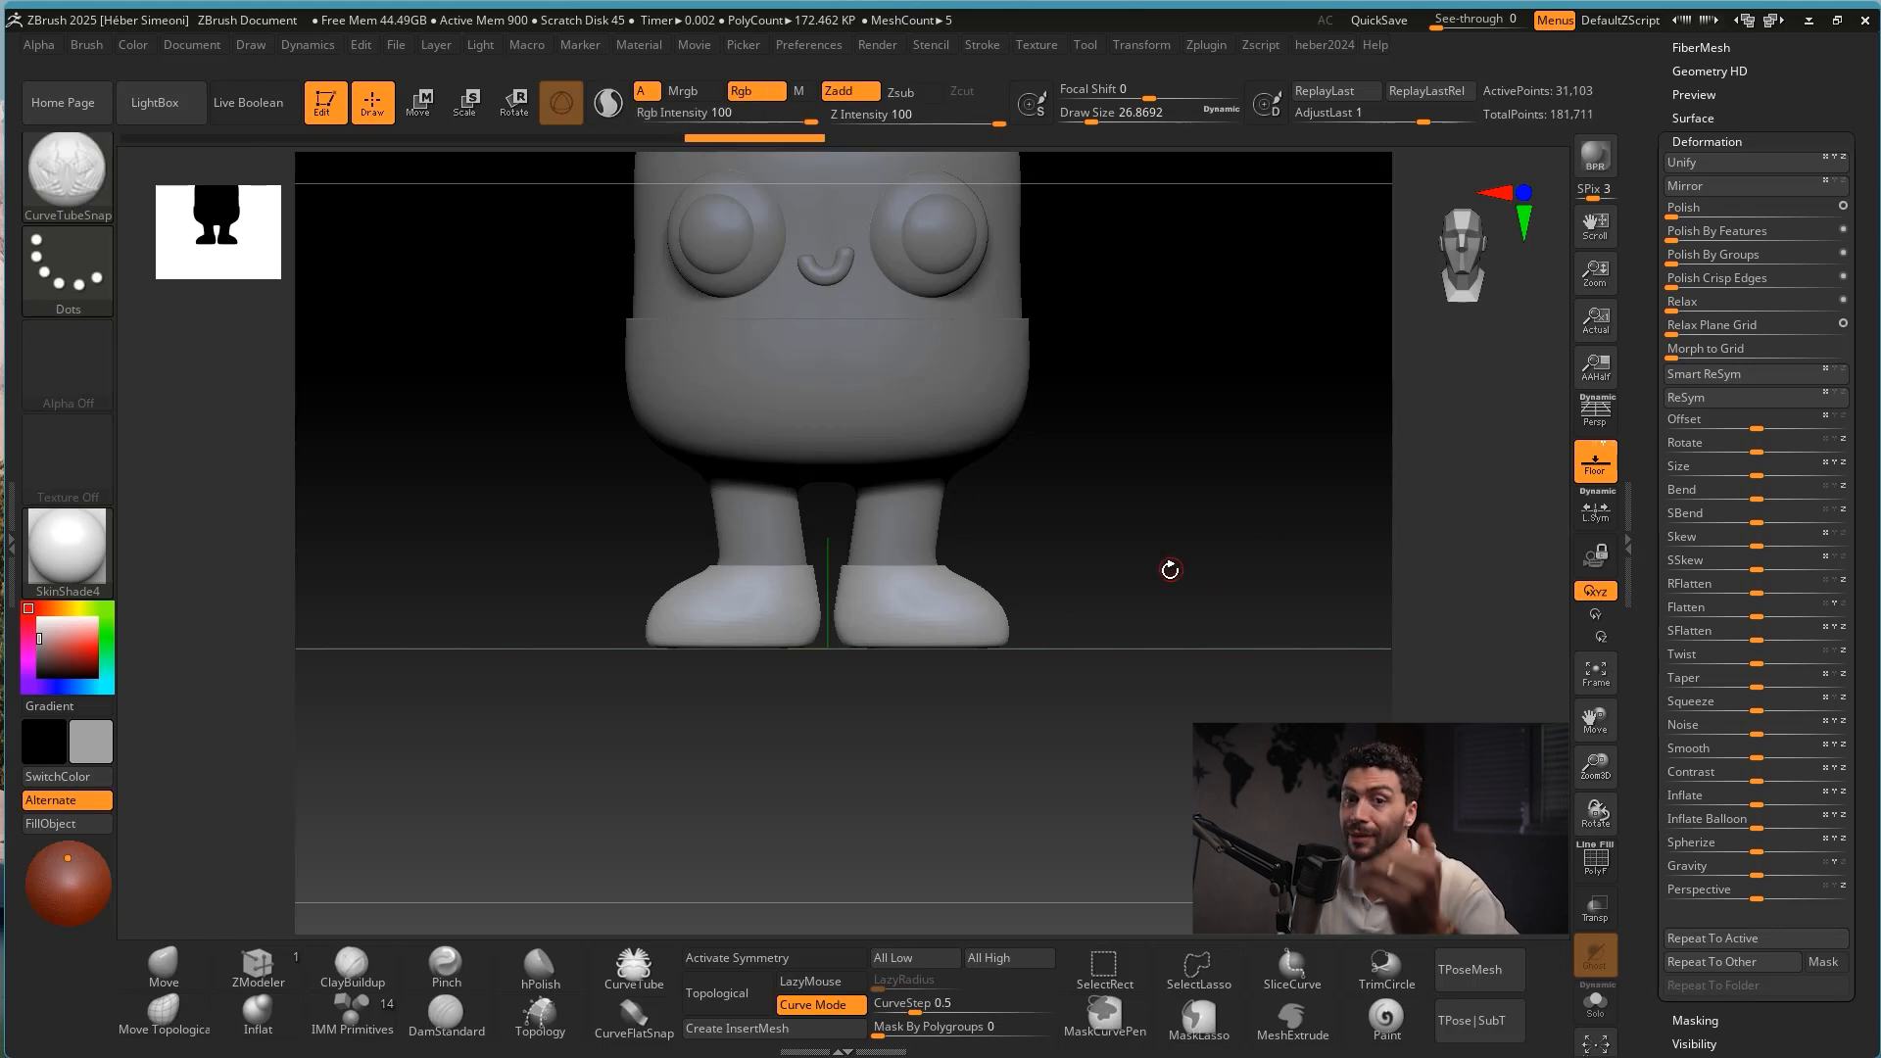
key(ctrl+z)
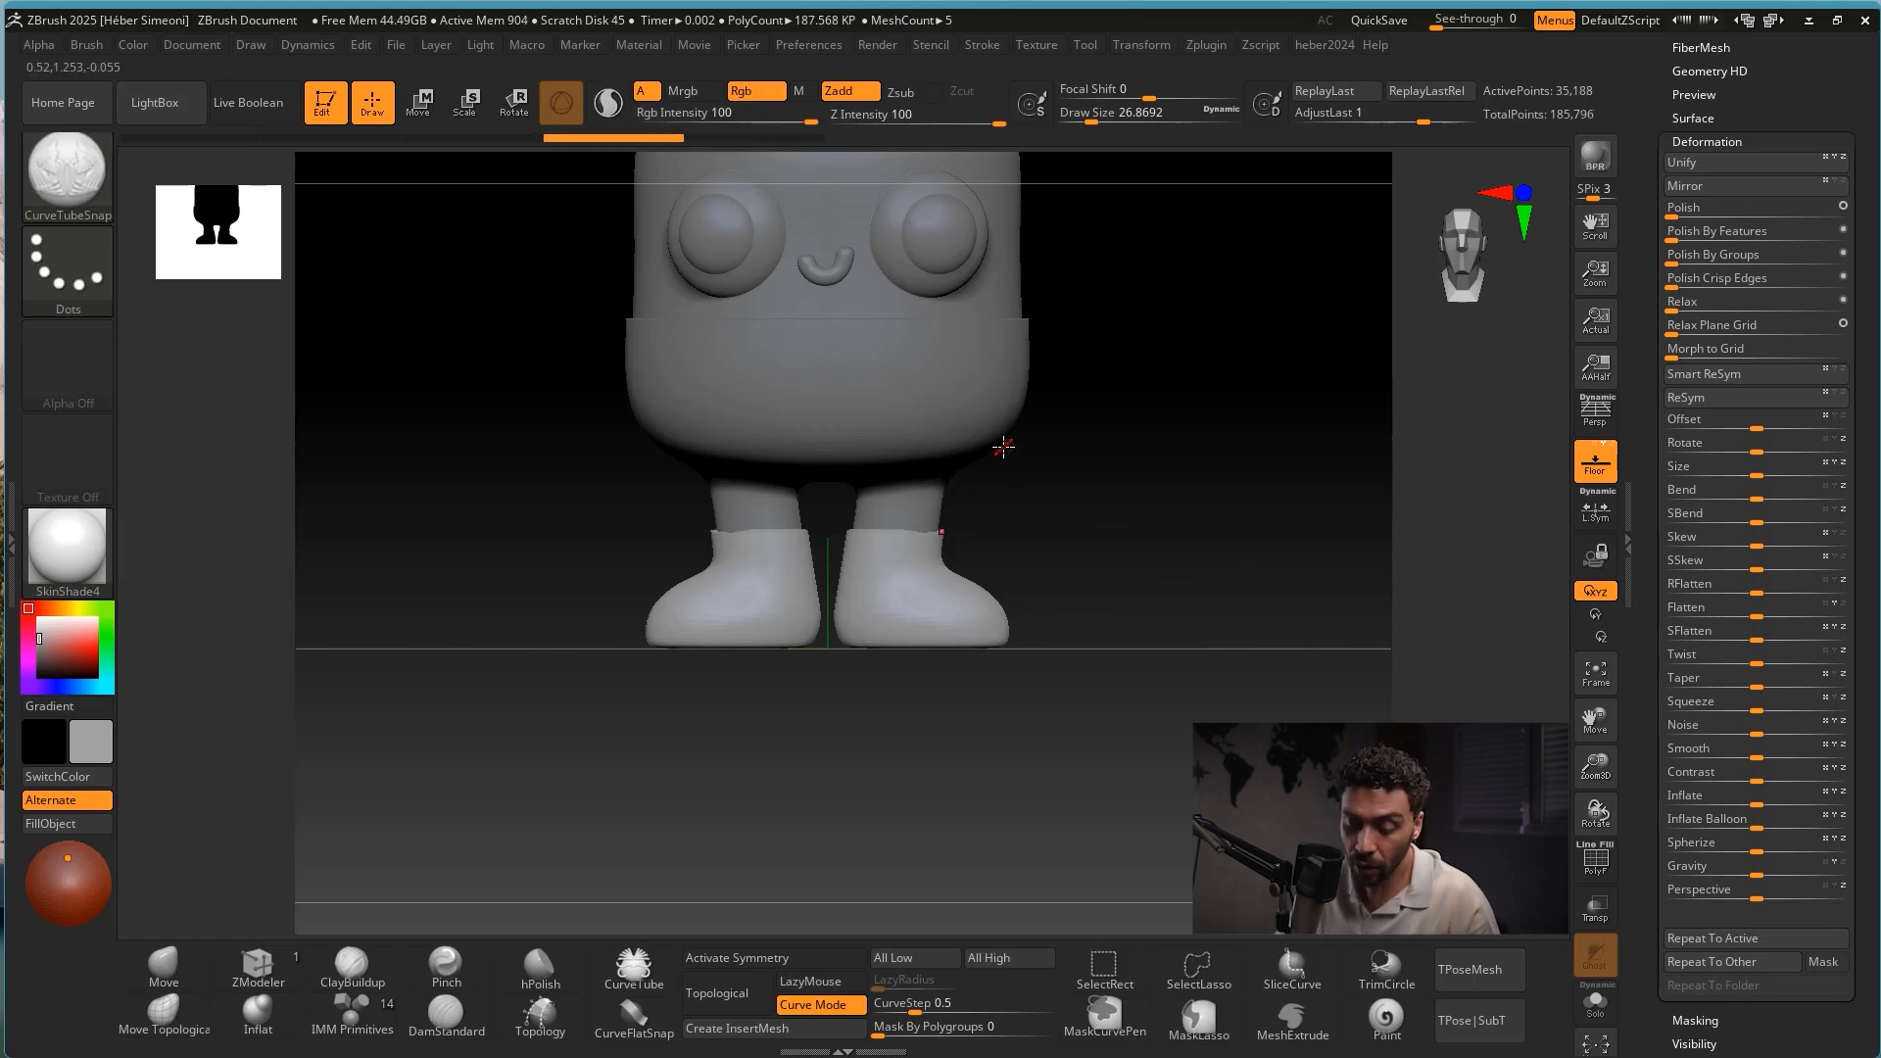
Trim the uneven top rims of both shoes with a straight horizontal TrimCurve cut.
ctrl+shift+drag(542, 534, 899, 529)
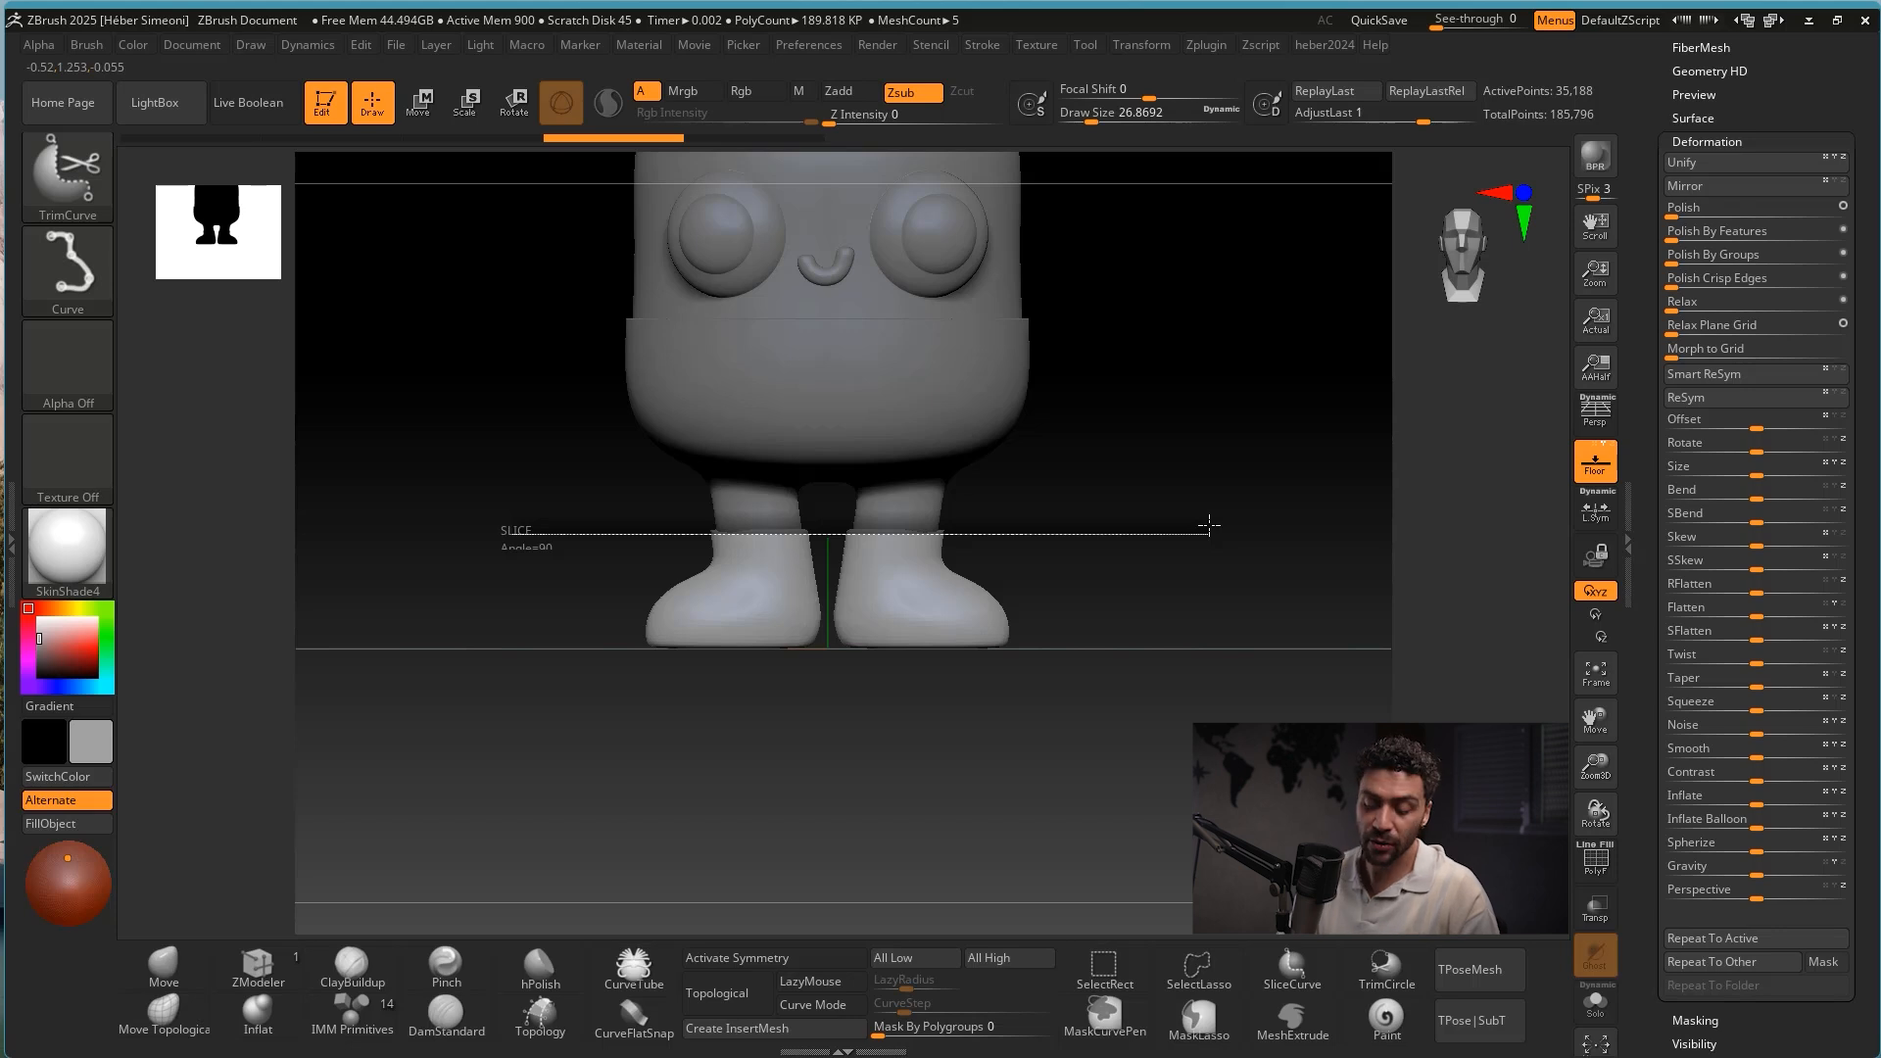
mouse_move(1211, 526)
mouse_down()
mouse_move(1201, 565)
mouse_move(1205, 510)
mouse_move(1201, 537)
mouse_up()
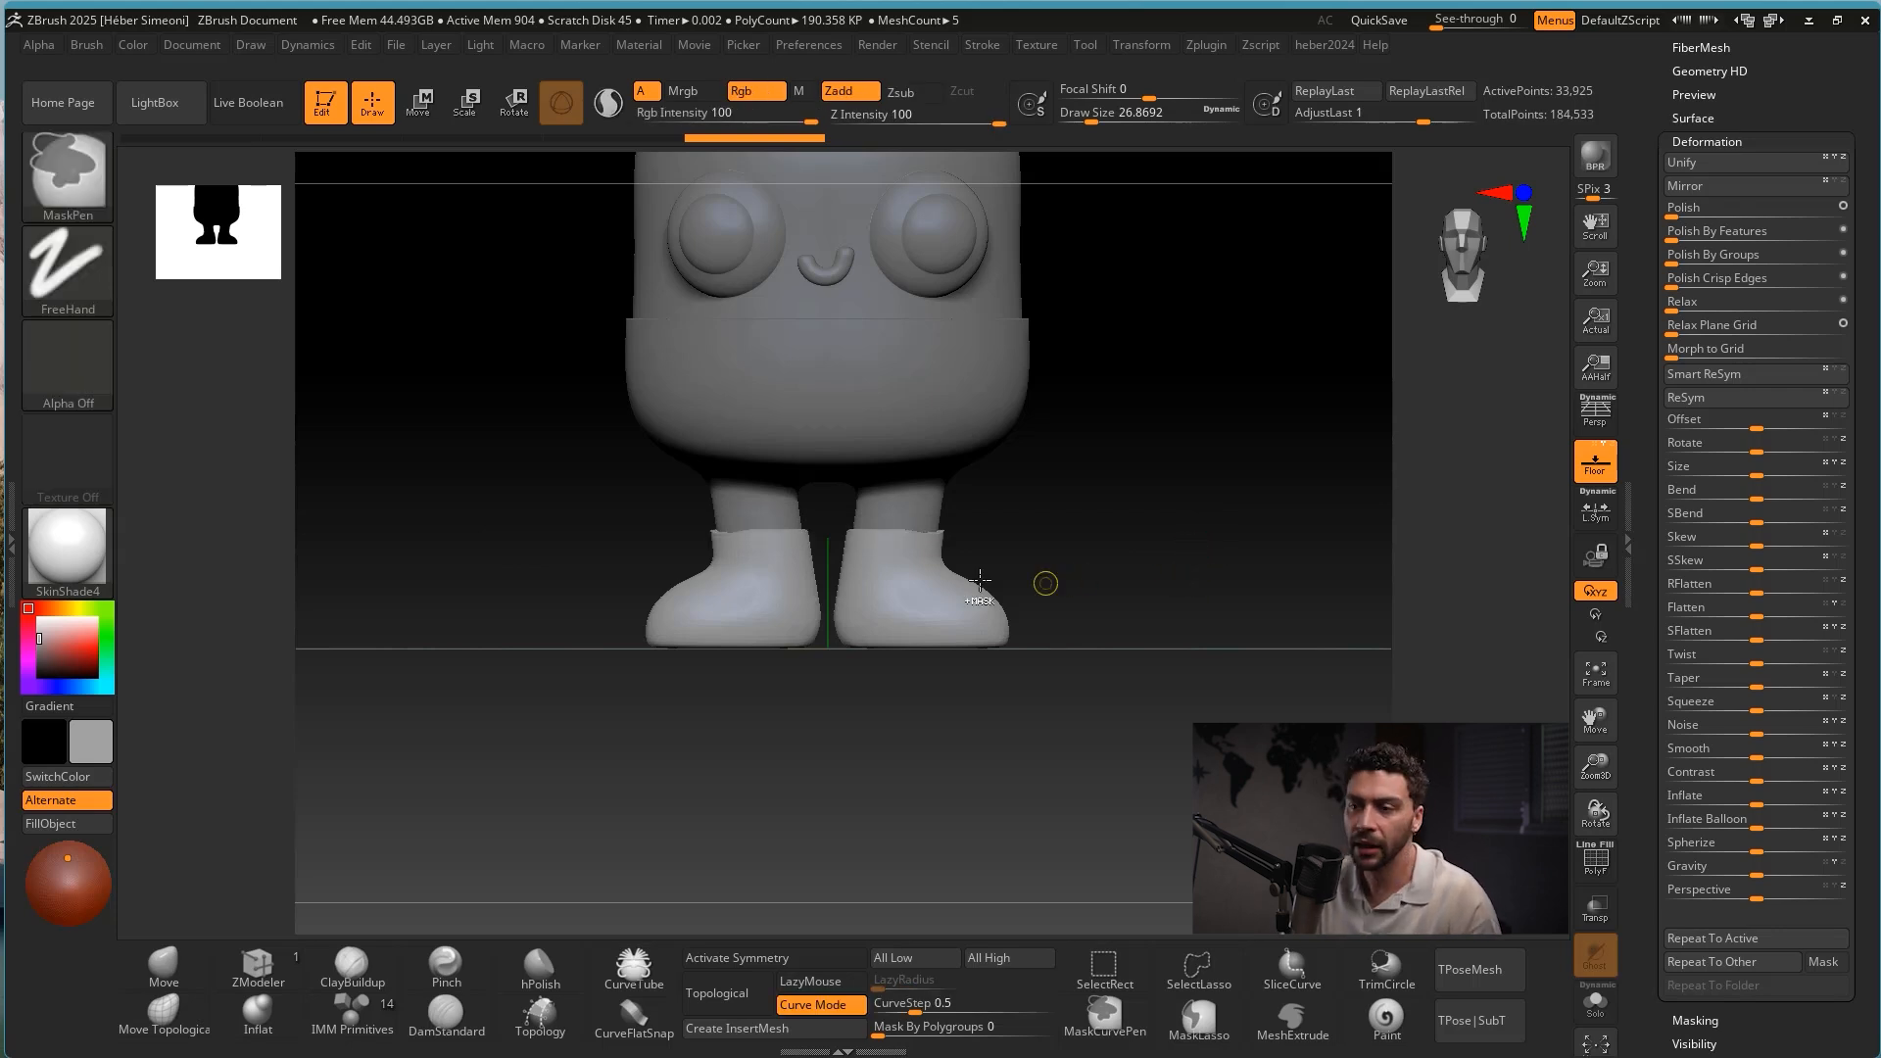
ctrl+shift+drag(593, 544, 1223, 524)
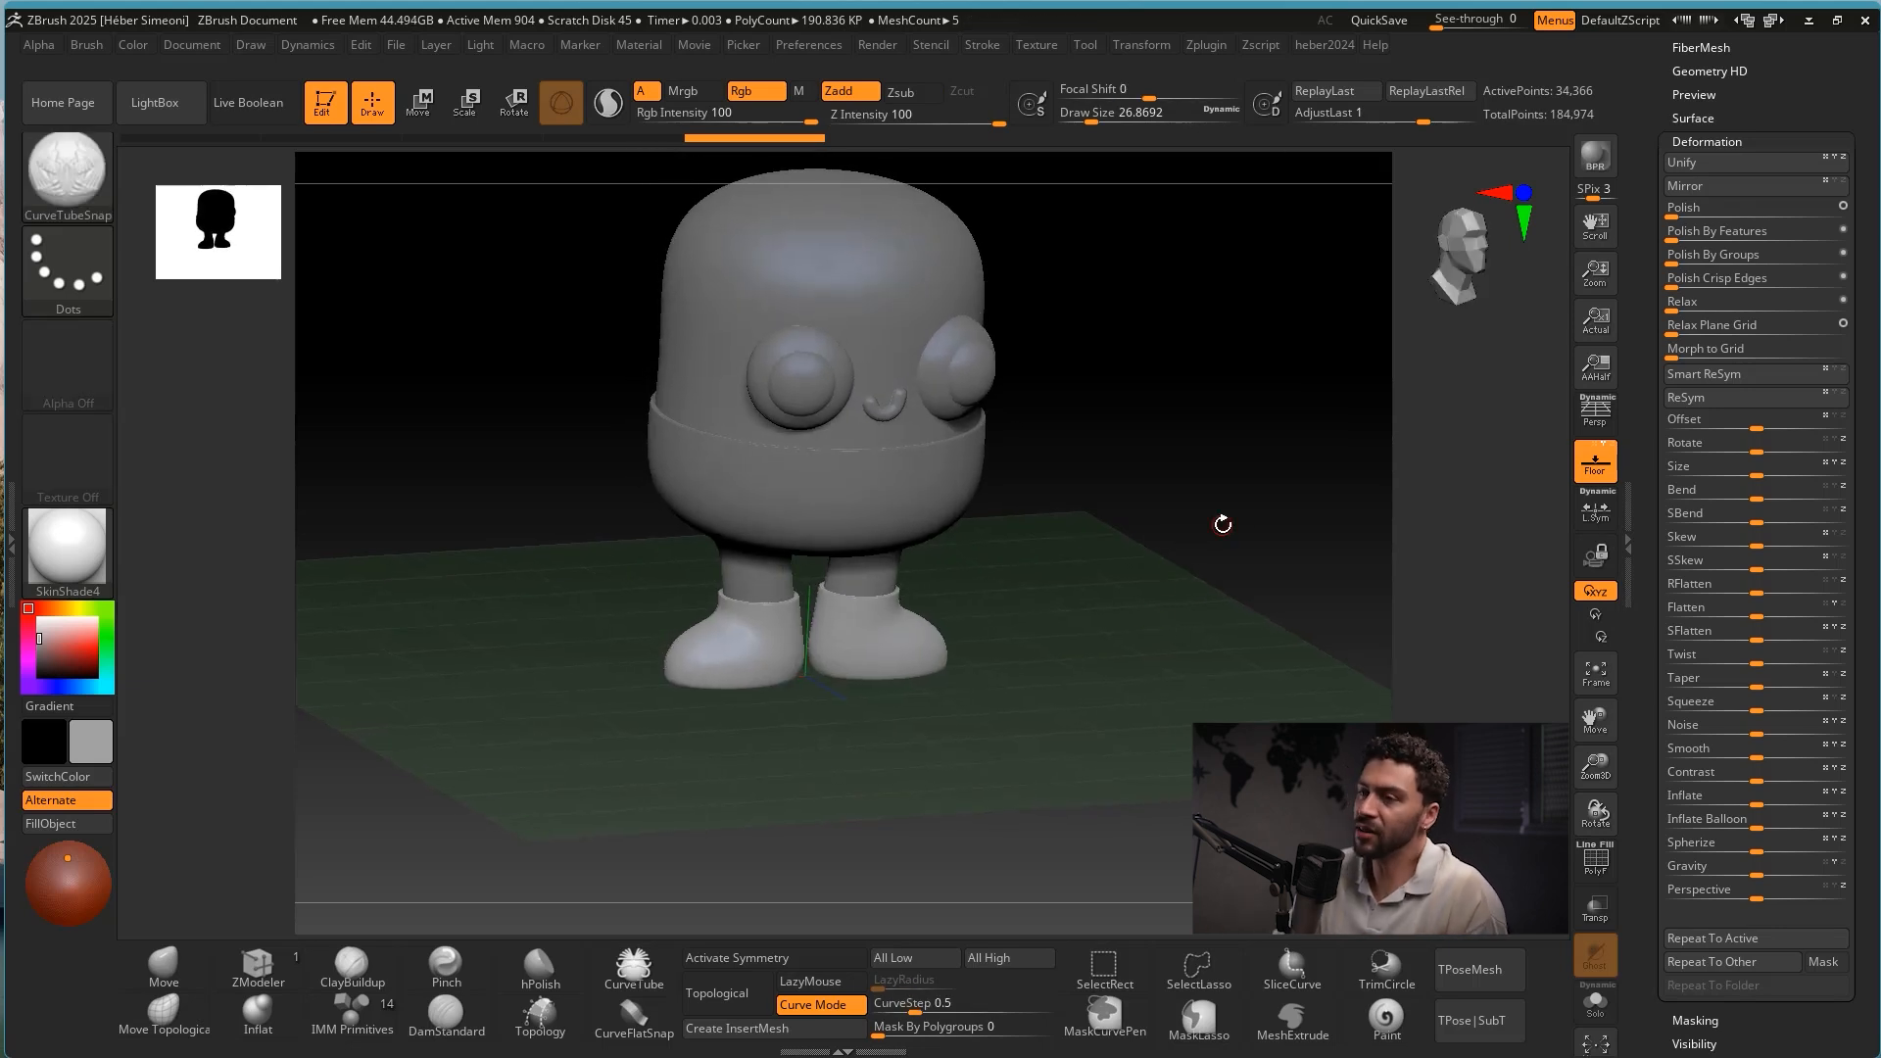
drag(1222, 525, 1181, 467)
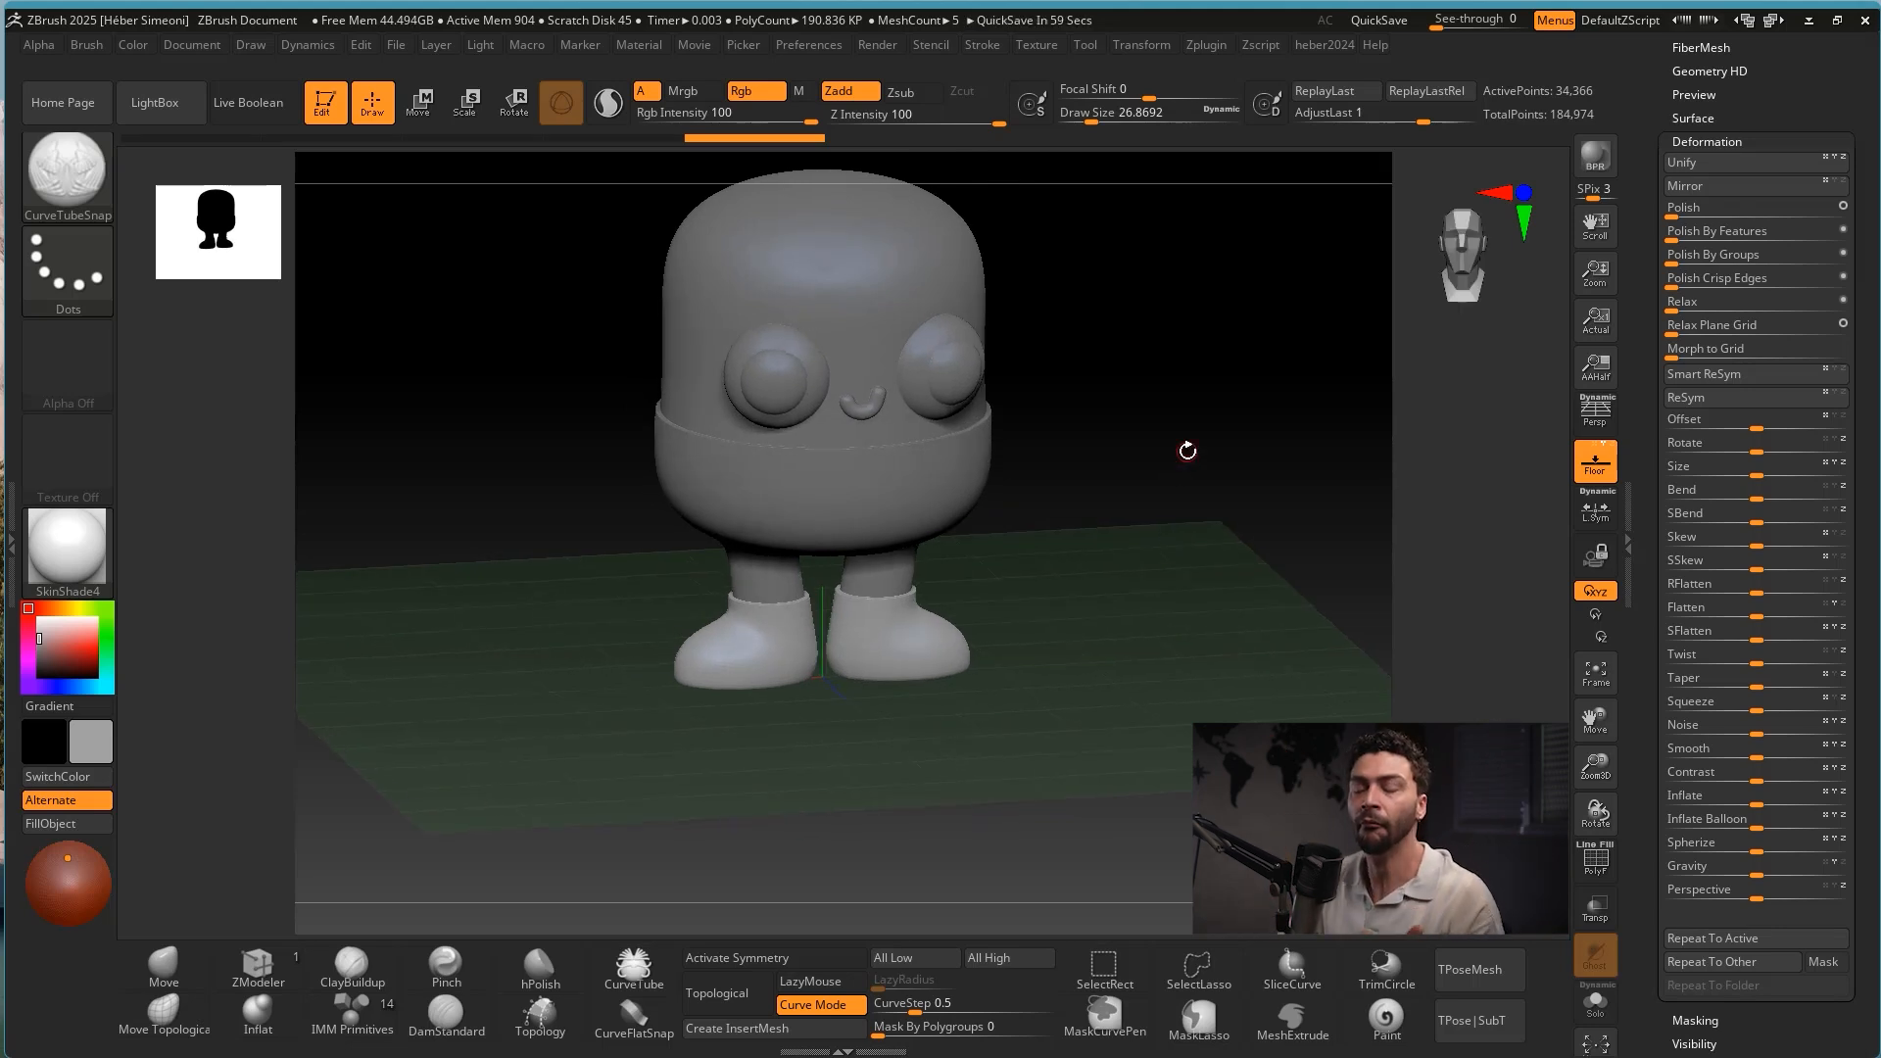
drag(1140, 443, 1297, 390)
Insert a Sphere3D primitive as a new subtool after the shoes.
drag(1807, 110, 1772, 314)
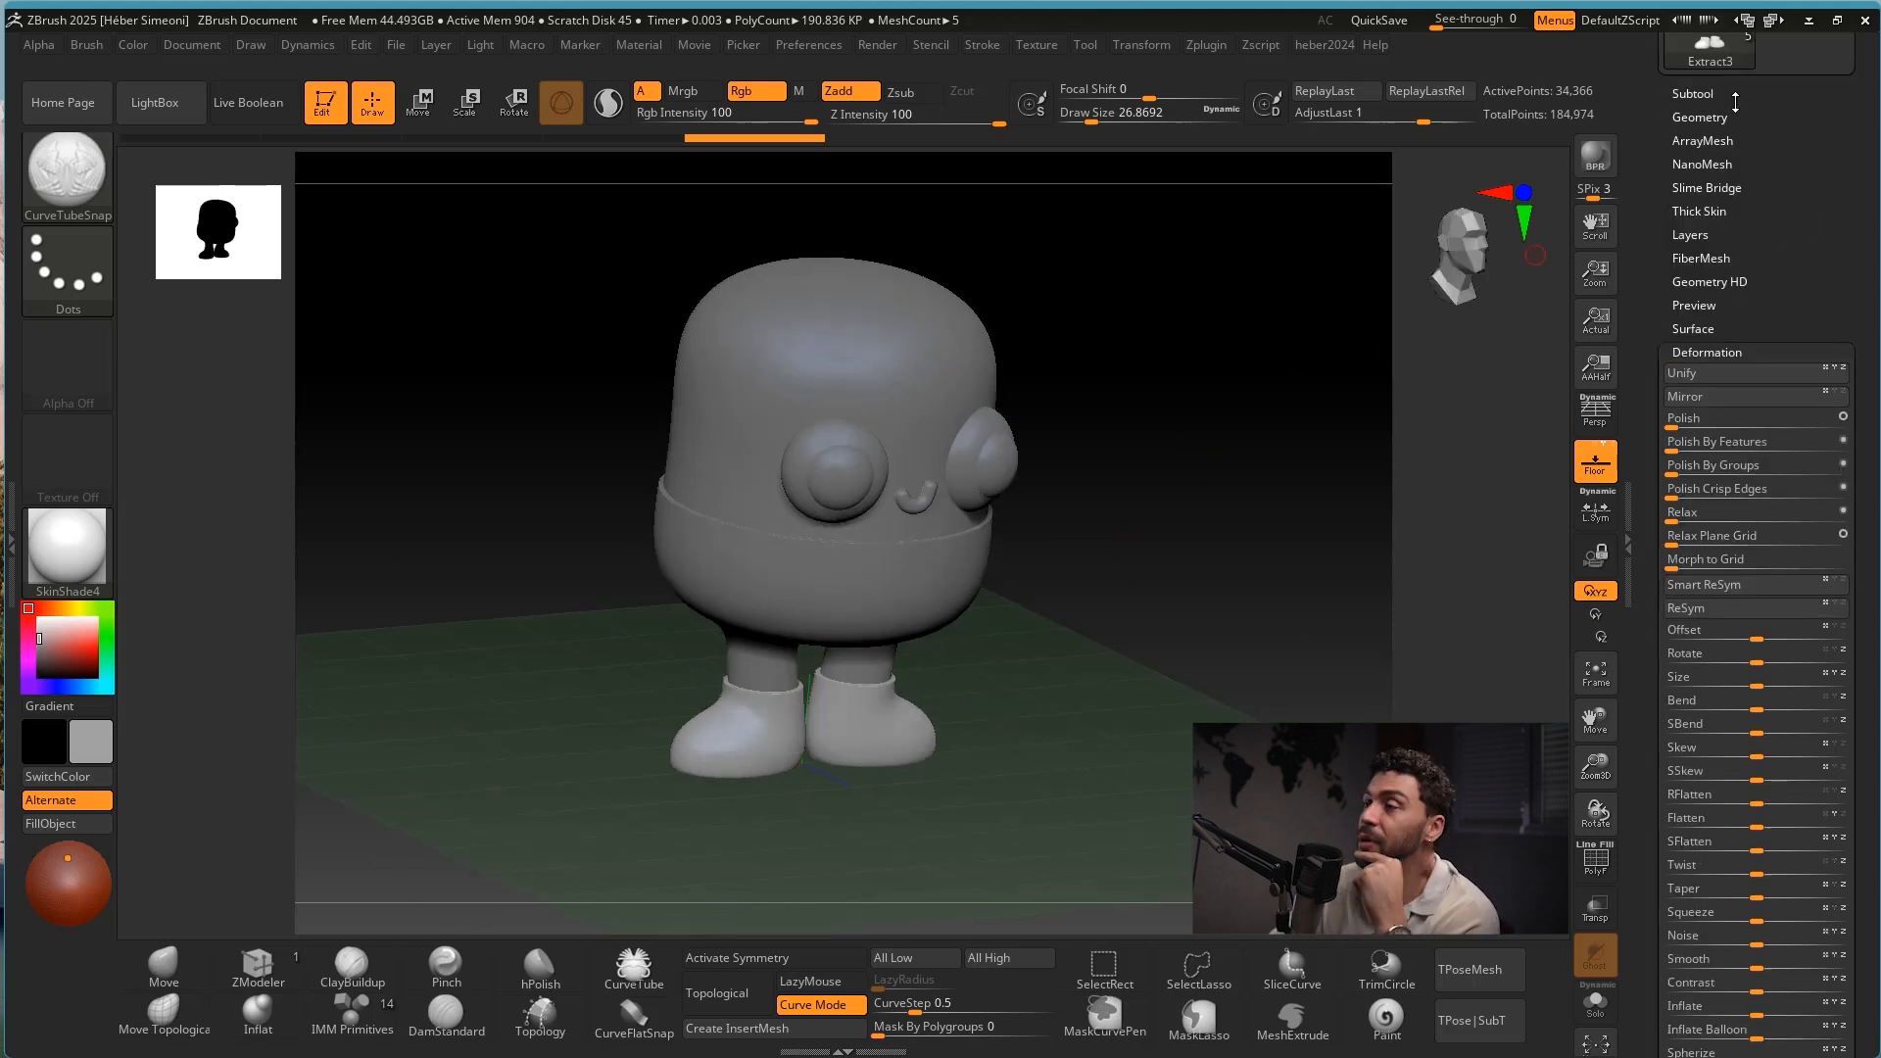
drag(1087, 417, 1193, 421)
drag(1727, 209, 1803, 294)
key(ctrl+shift+3)
drag(1402, 433, 1683, 167)
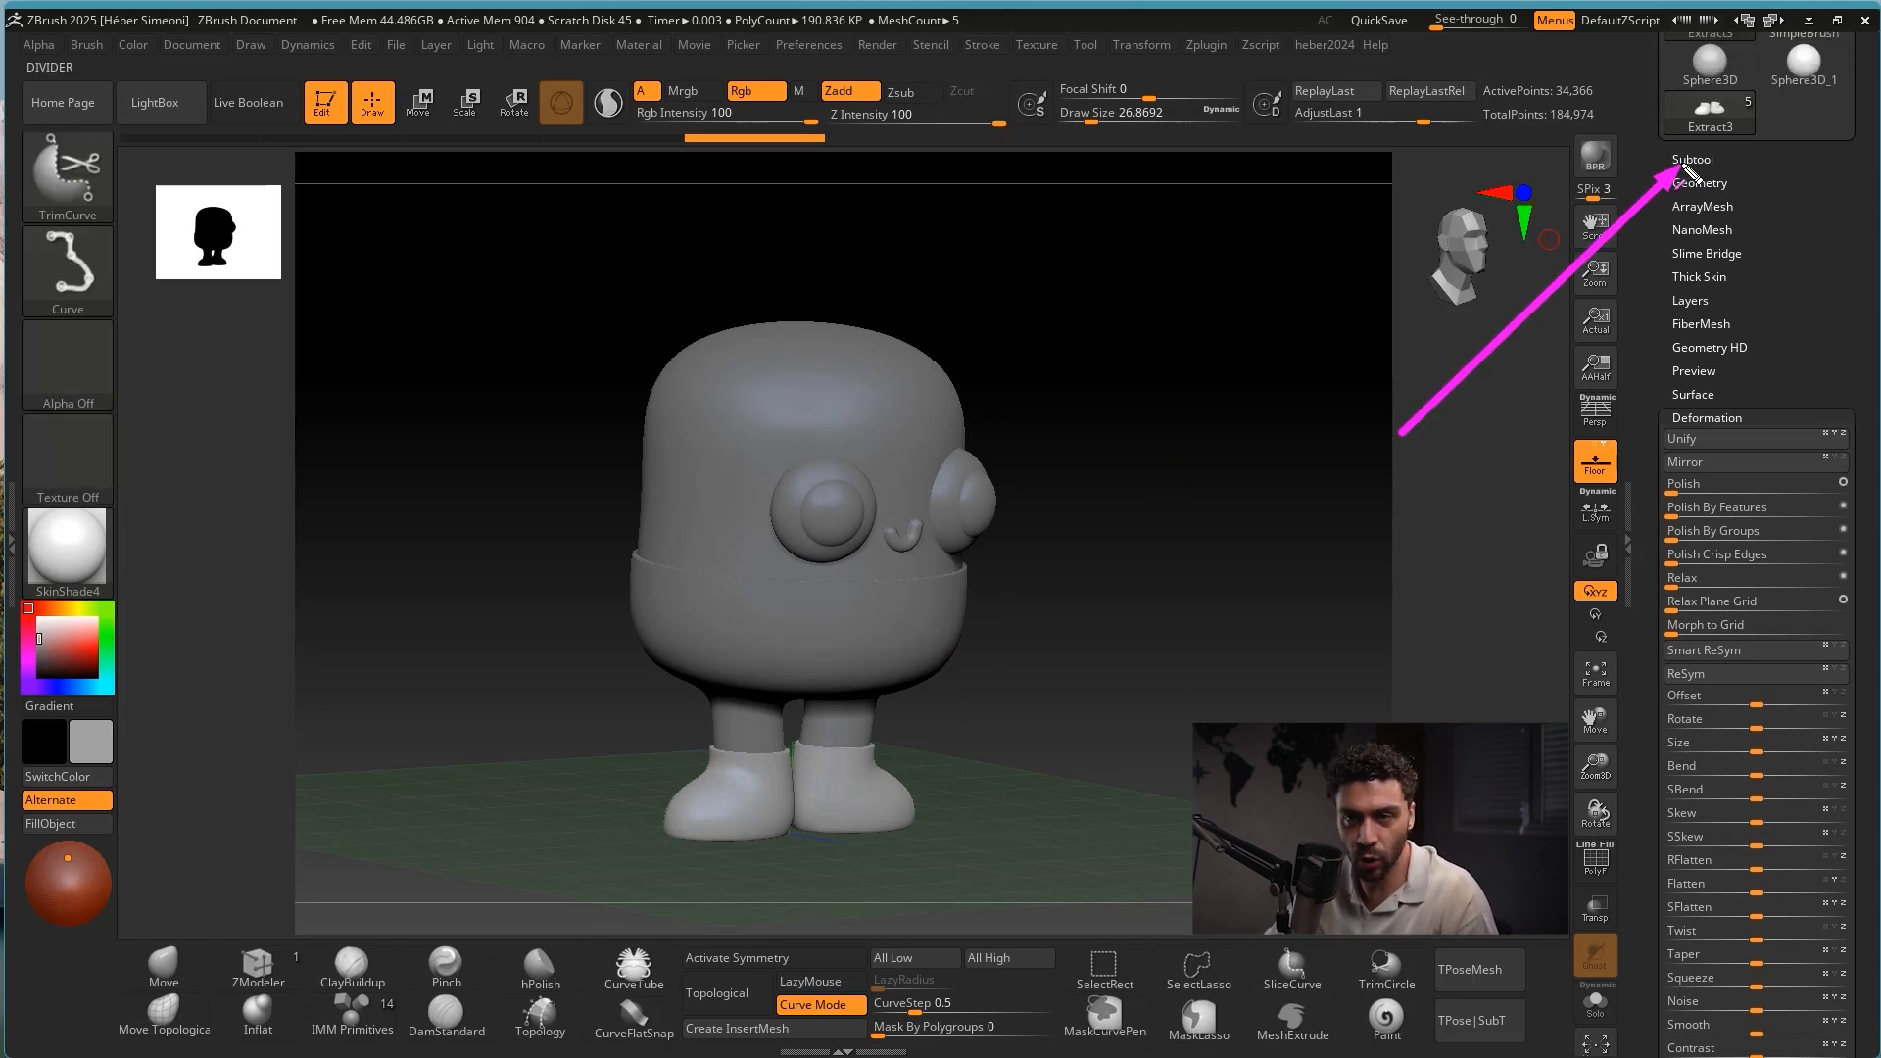
click(1692, 160)
ctrl+shift+drag(1624, 674, 1785, 526)
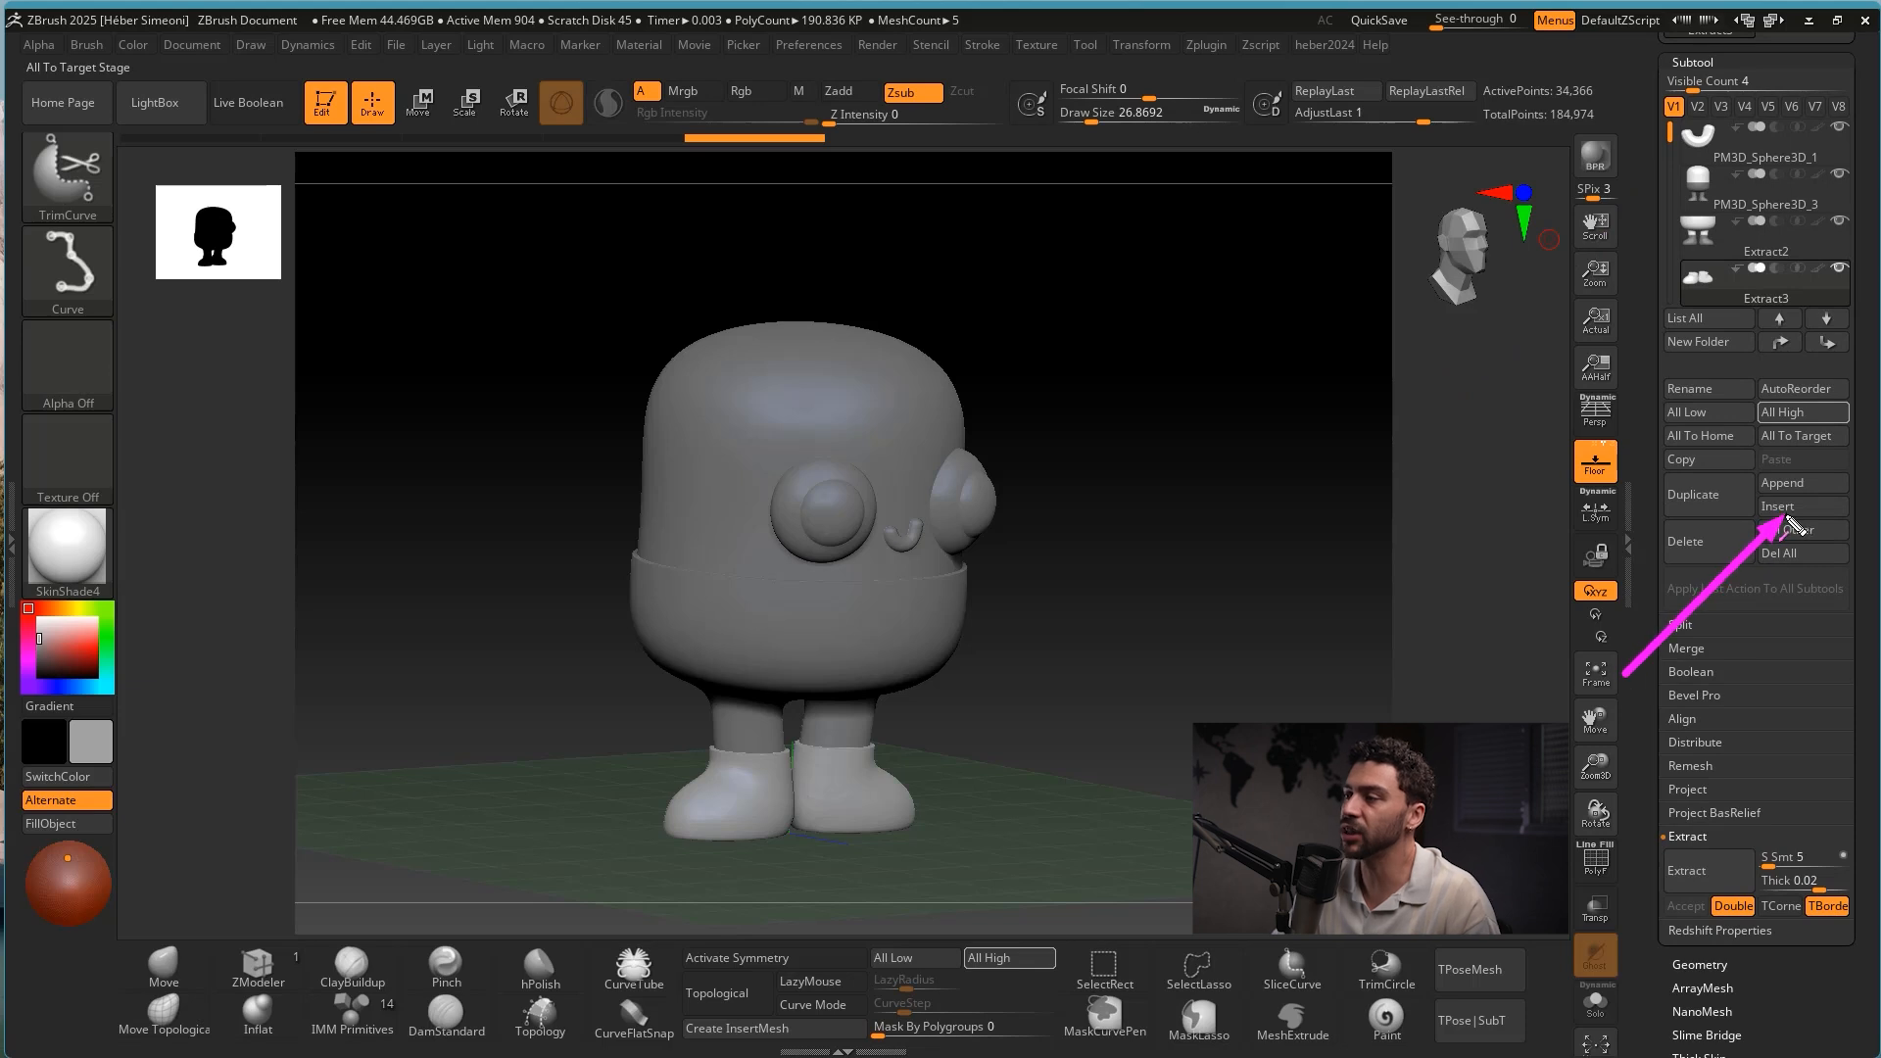
click(1788, 511)
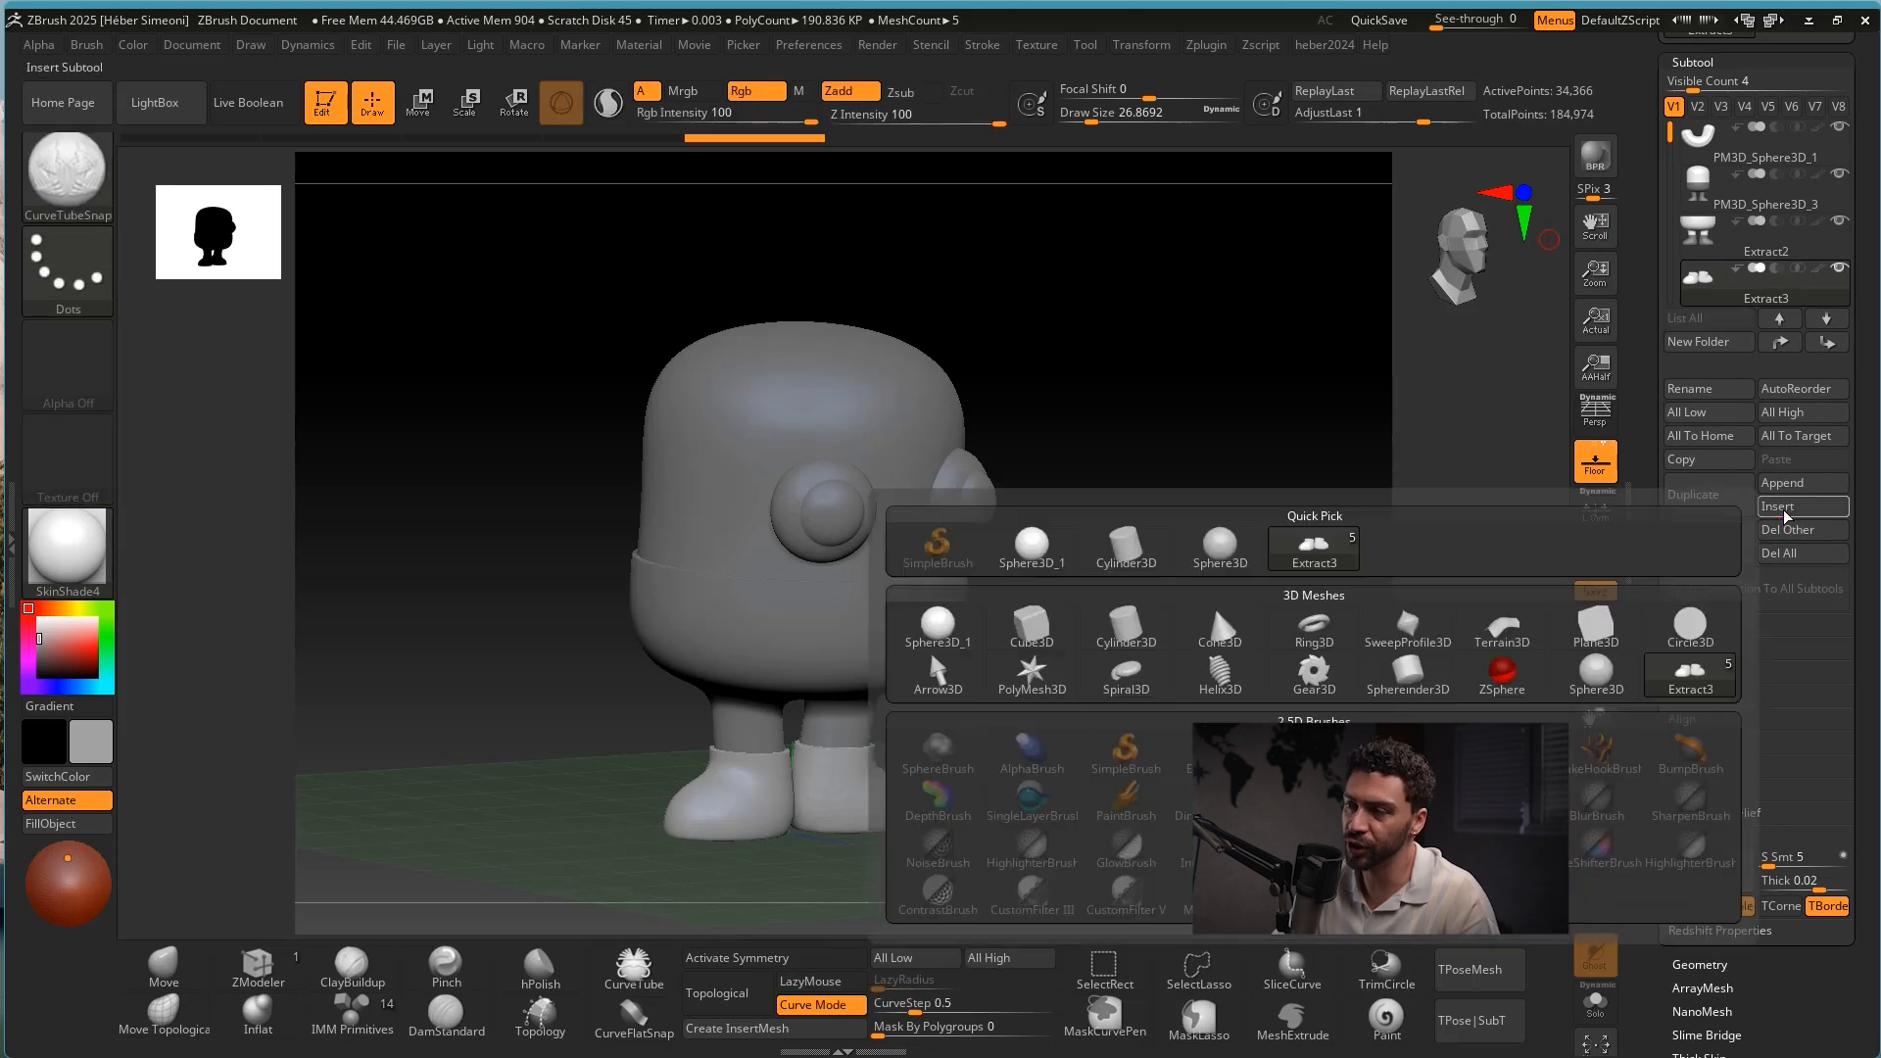
click(940, 641)
Move the new sphere above the head and scale it down to a small ball.
drag(949, 621, 1105, 563)
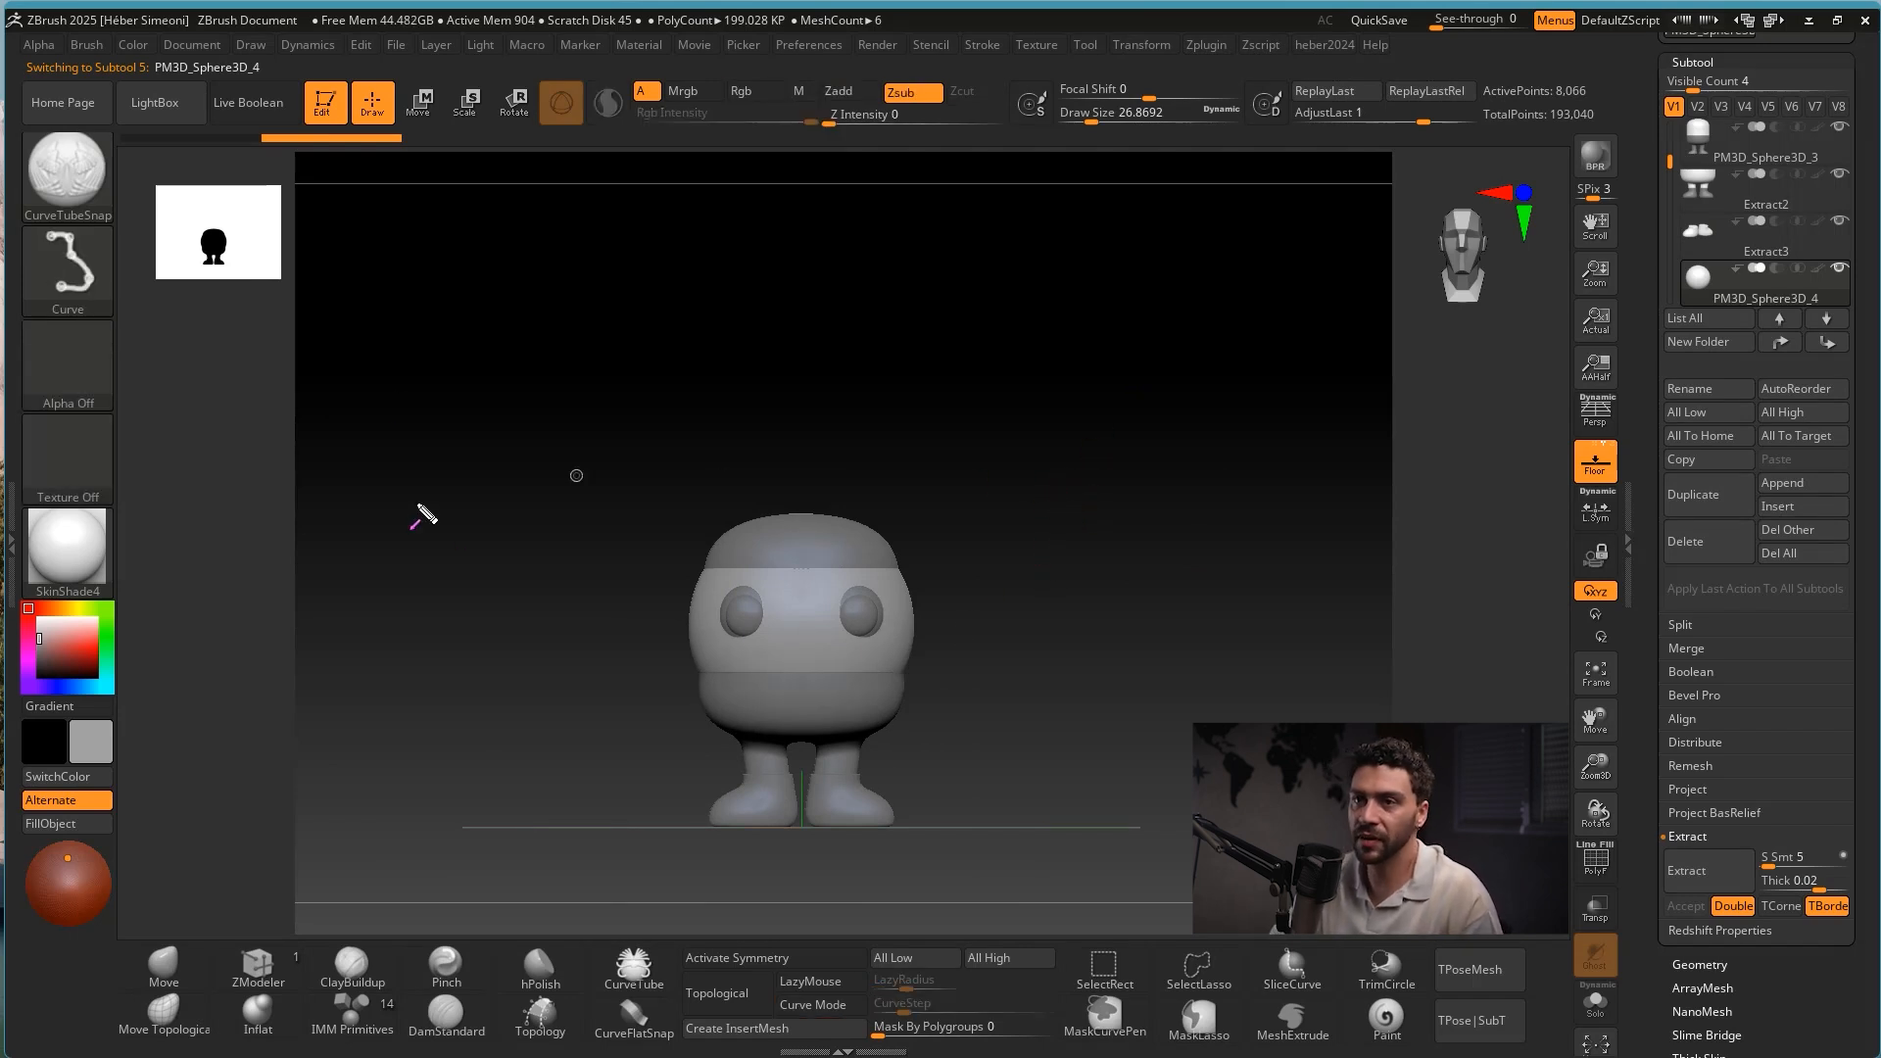
click(418, 102)
drag(816, 512, 817, 276)
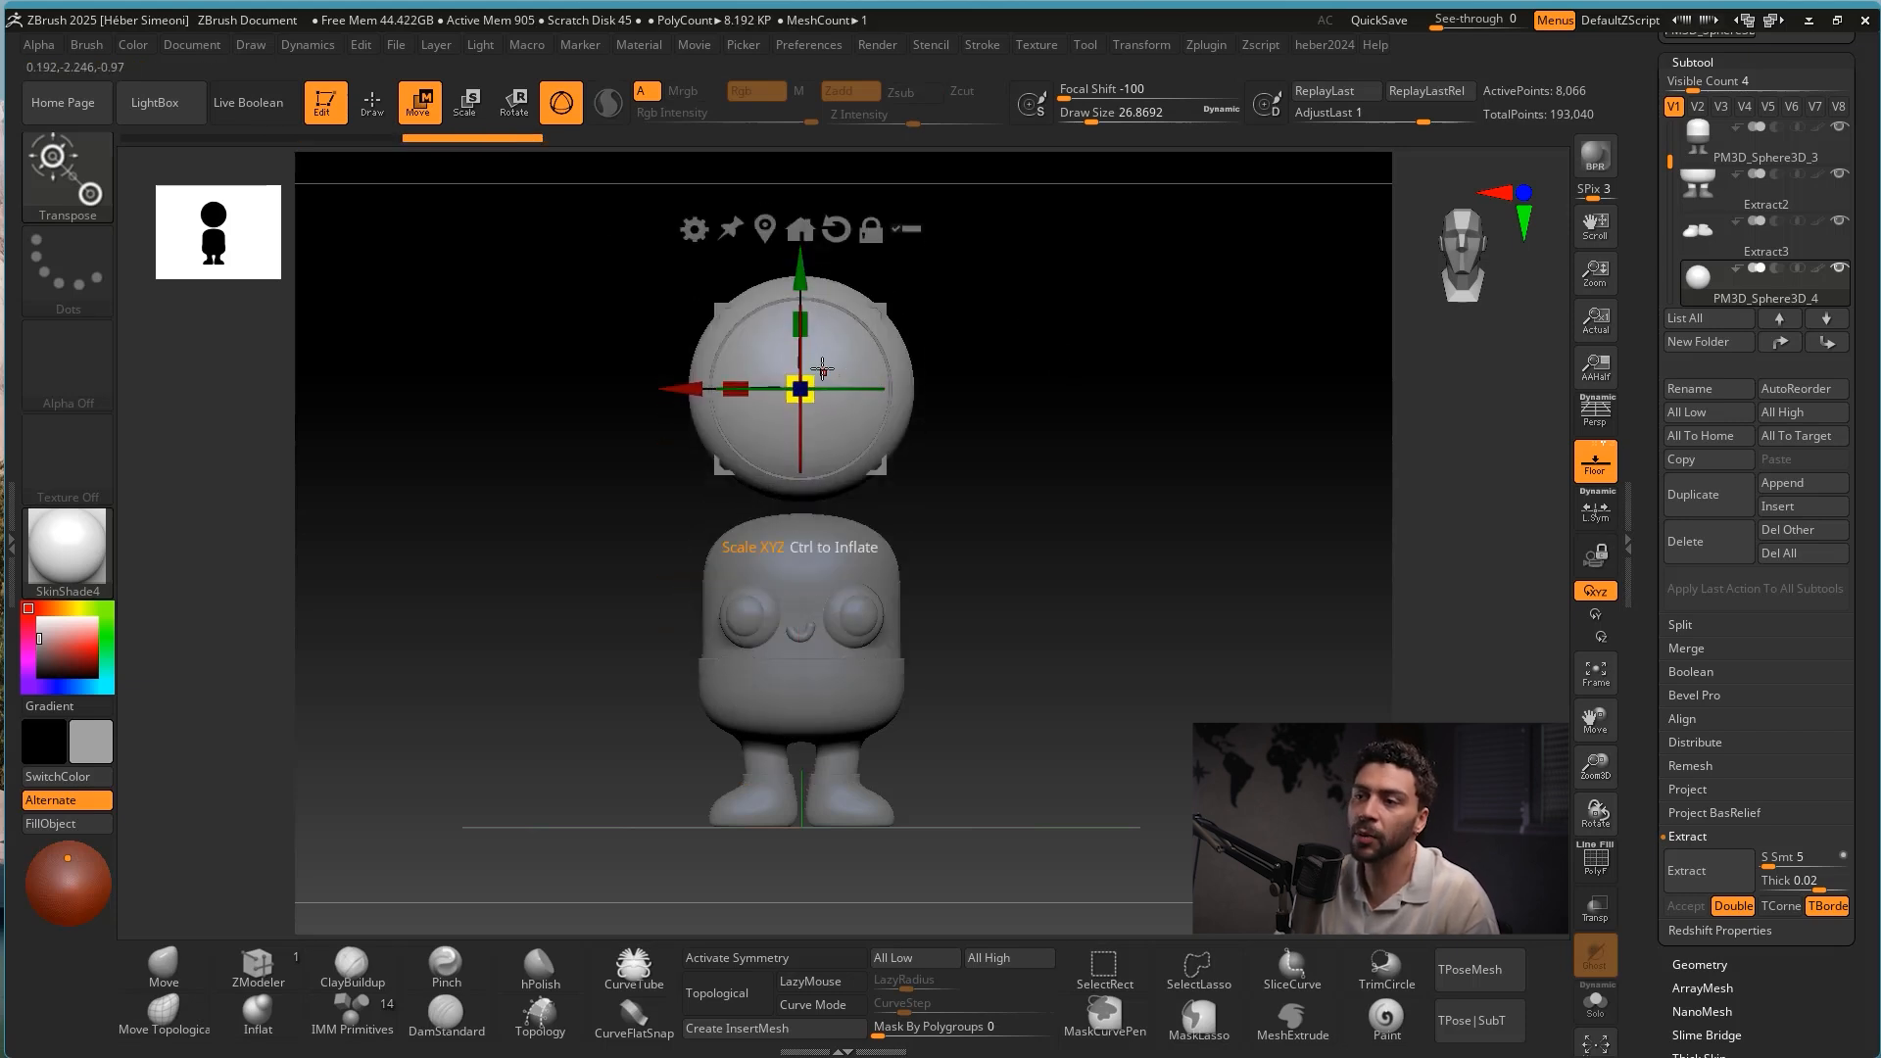
drag(809, 380, 754, 458)
drag(945, 406, 1093, 451)
drag(867, 308, 862, 315)
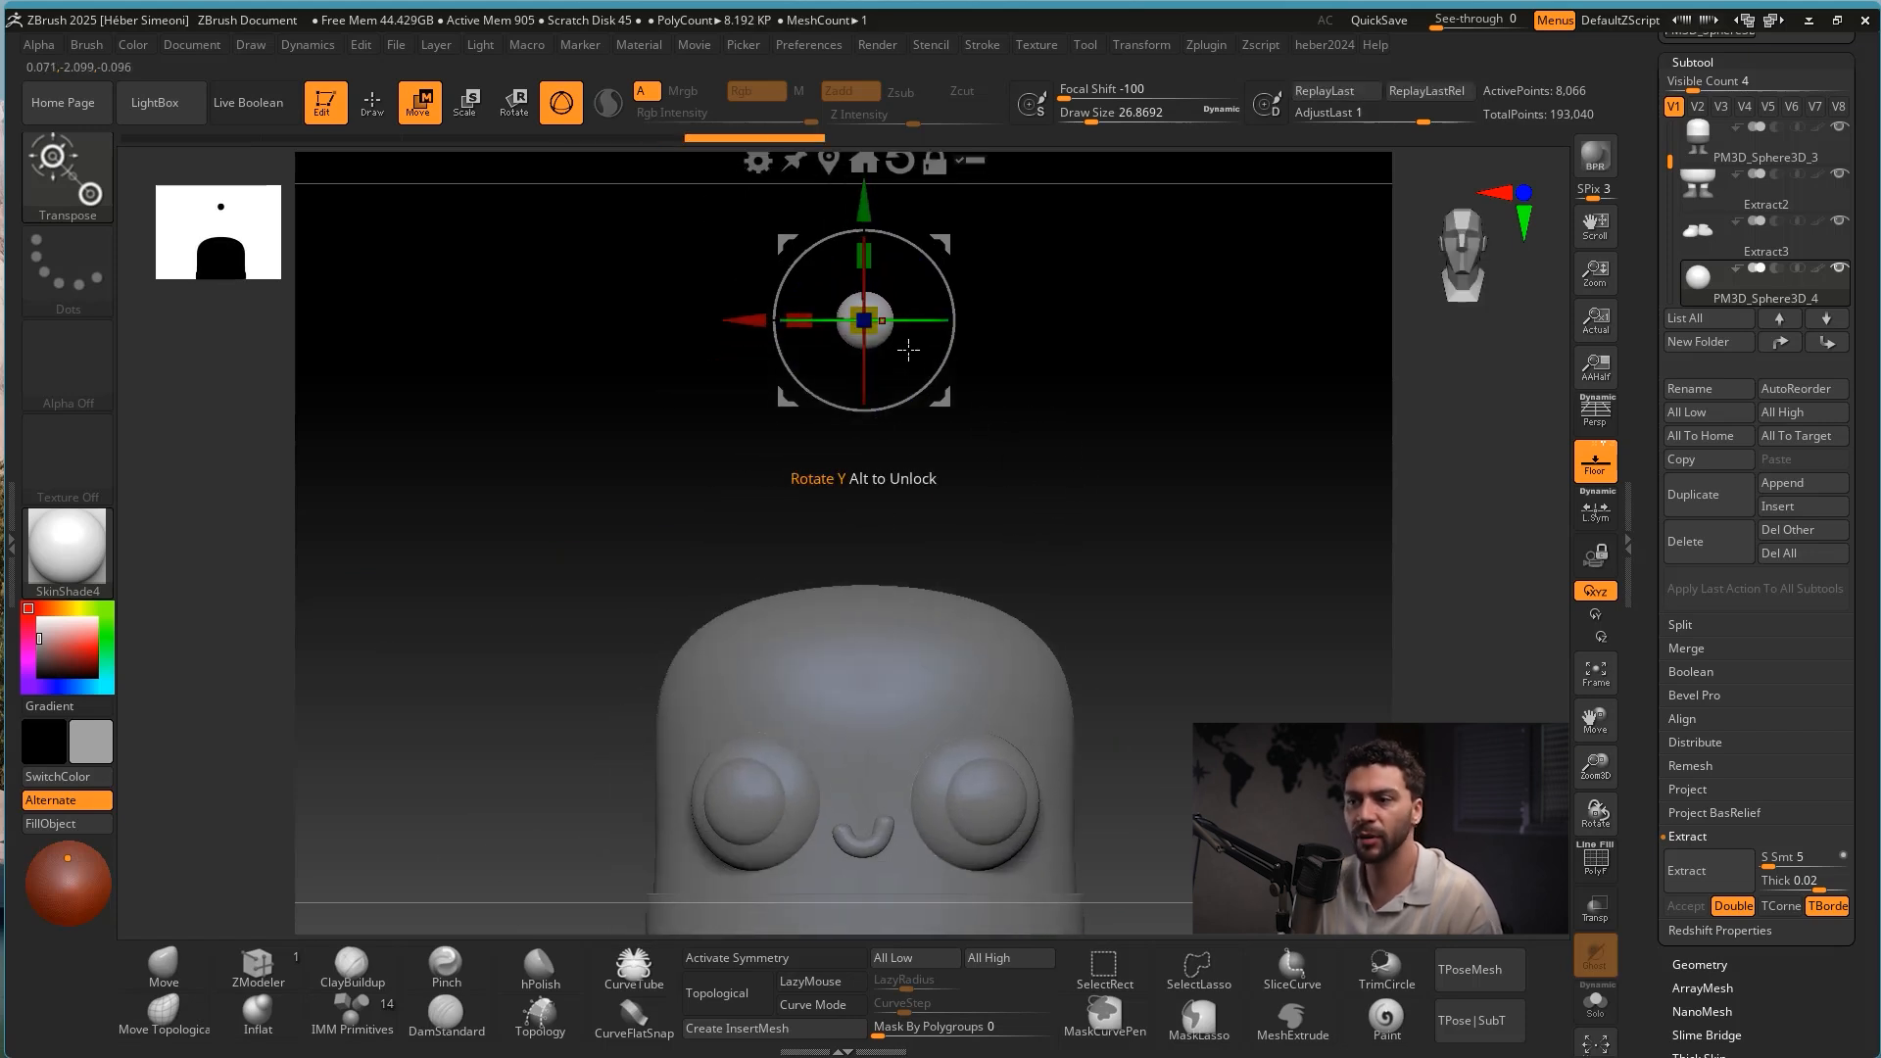
alt+drag(1026, 341, 1032, 400)
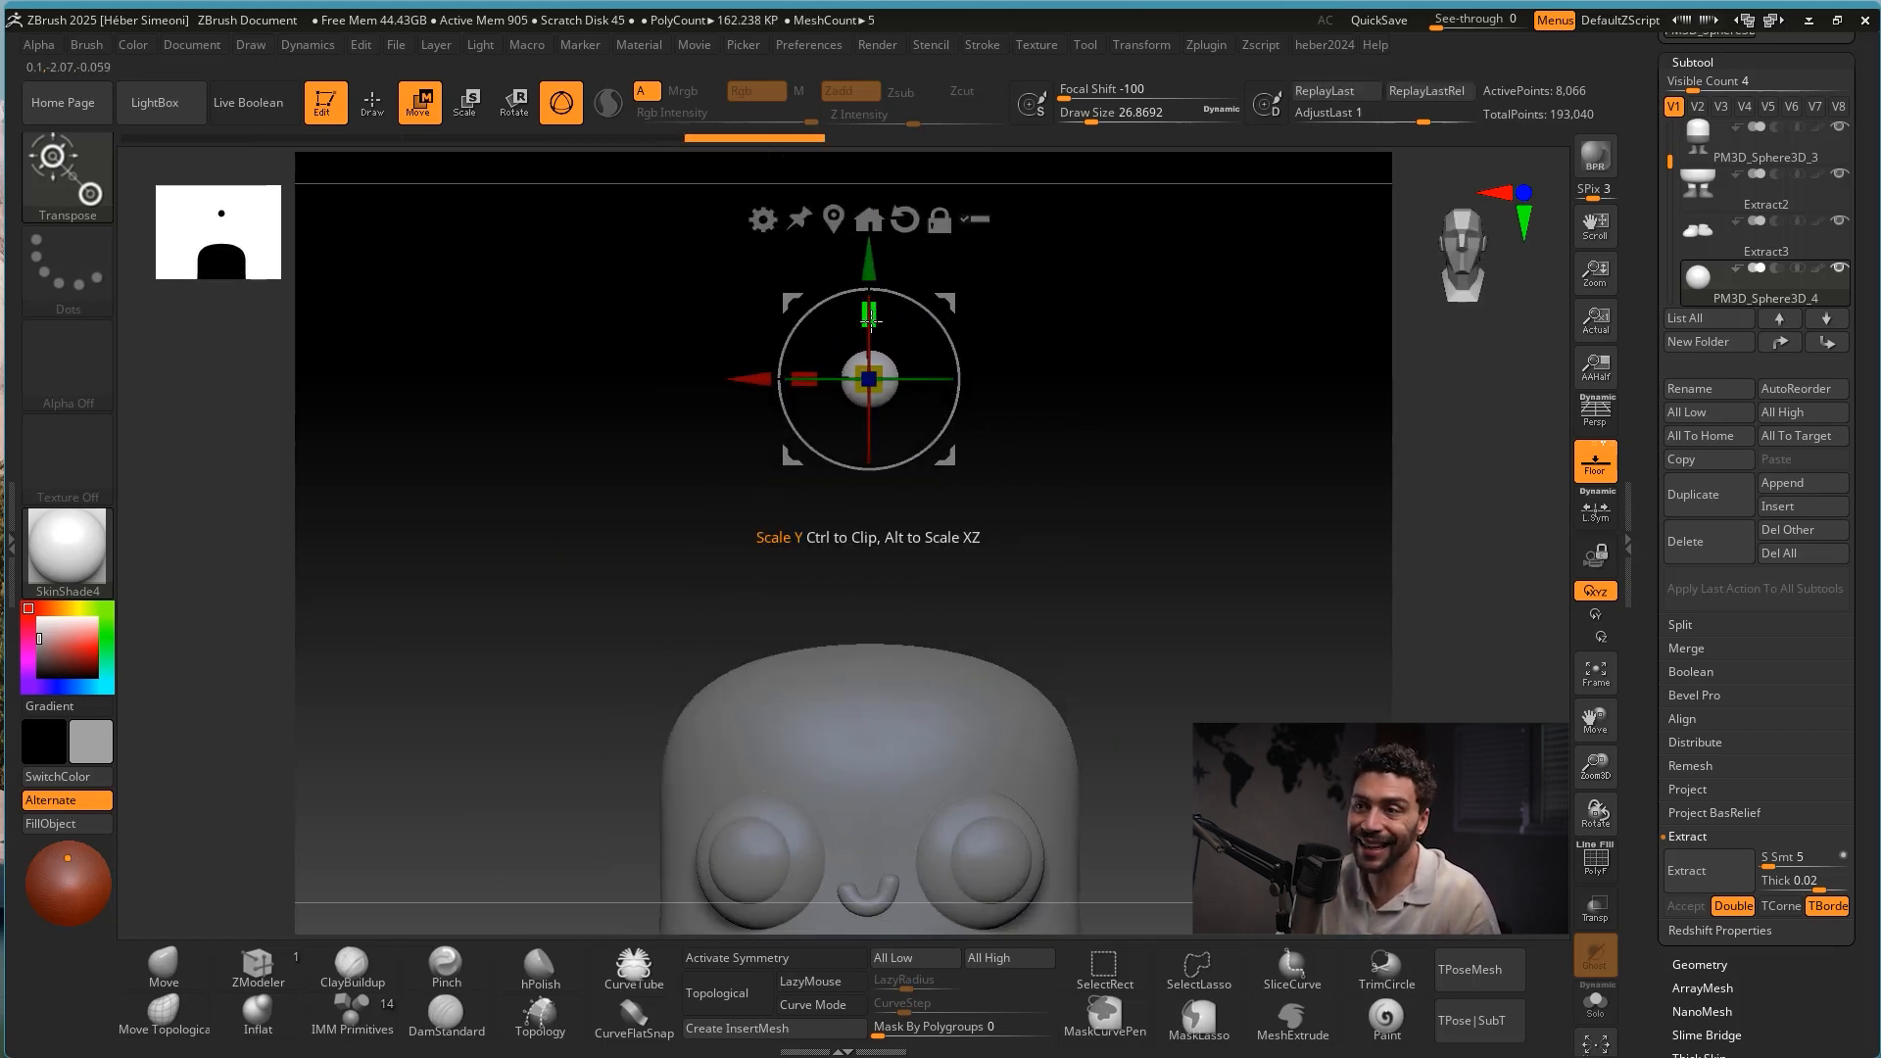
Stretch the small ball vertically into a hair tuft and place it on the head's front top edge, tilted forward.
drag(871, 313, 881, 266)
drag(1047, 399, 1000, 395)
key(ctrl+shift)
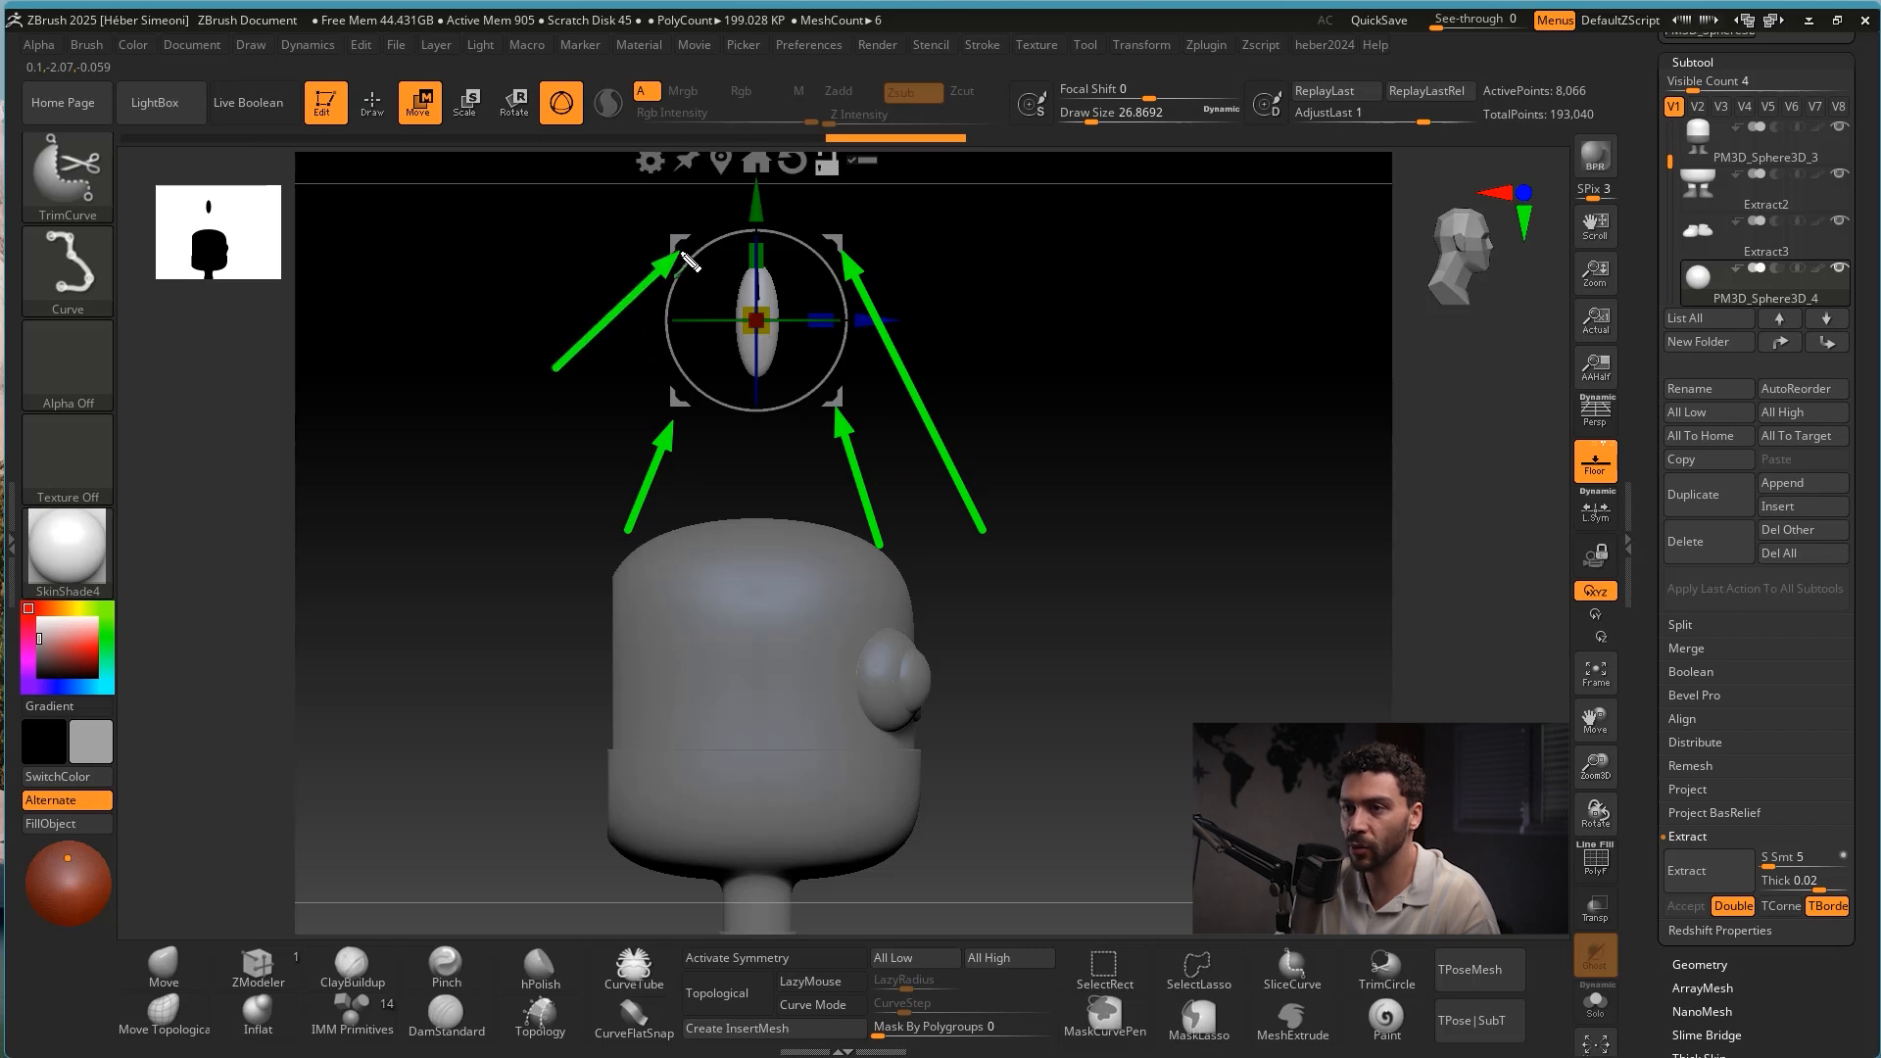
key(Escape)
mouse_move(842, 241)
mouse_down()
mouse_move(964, 376)
mouse_move(933, 409)
mouse_up()
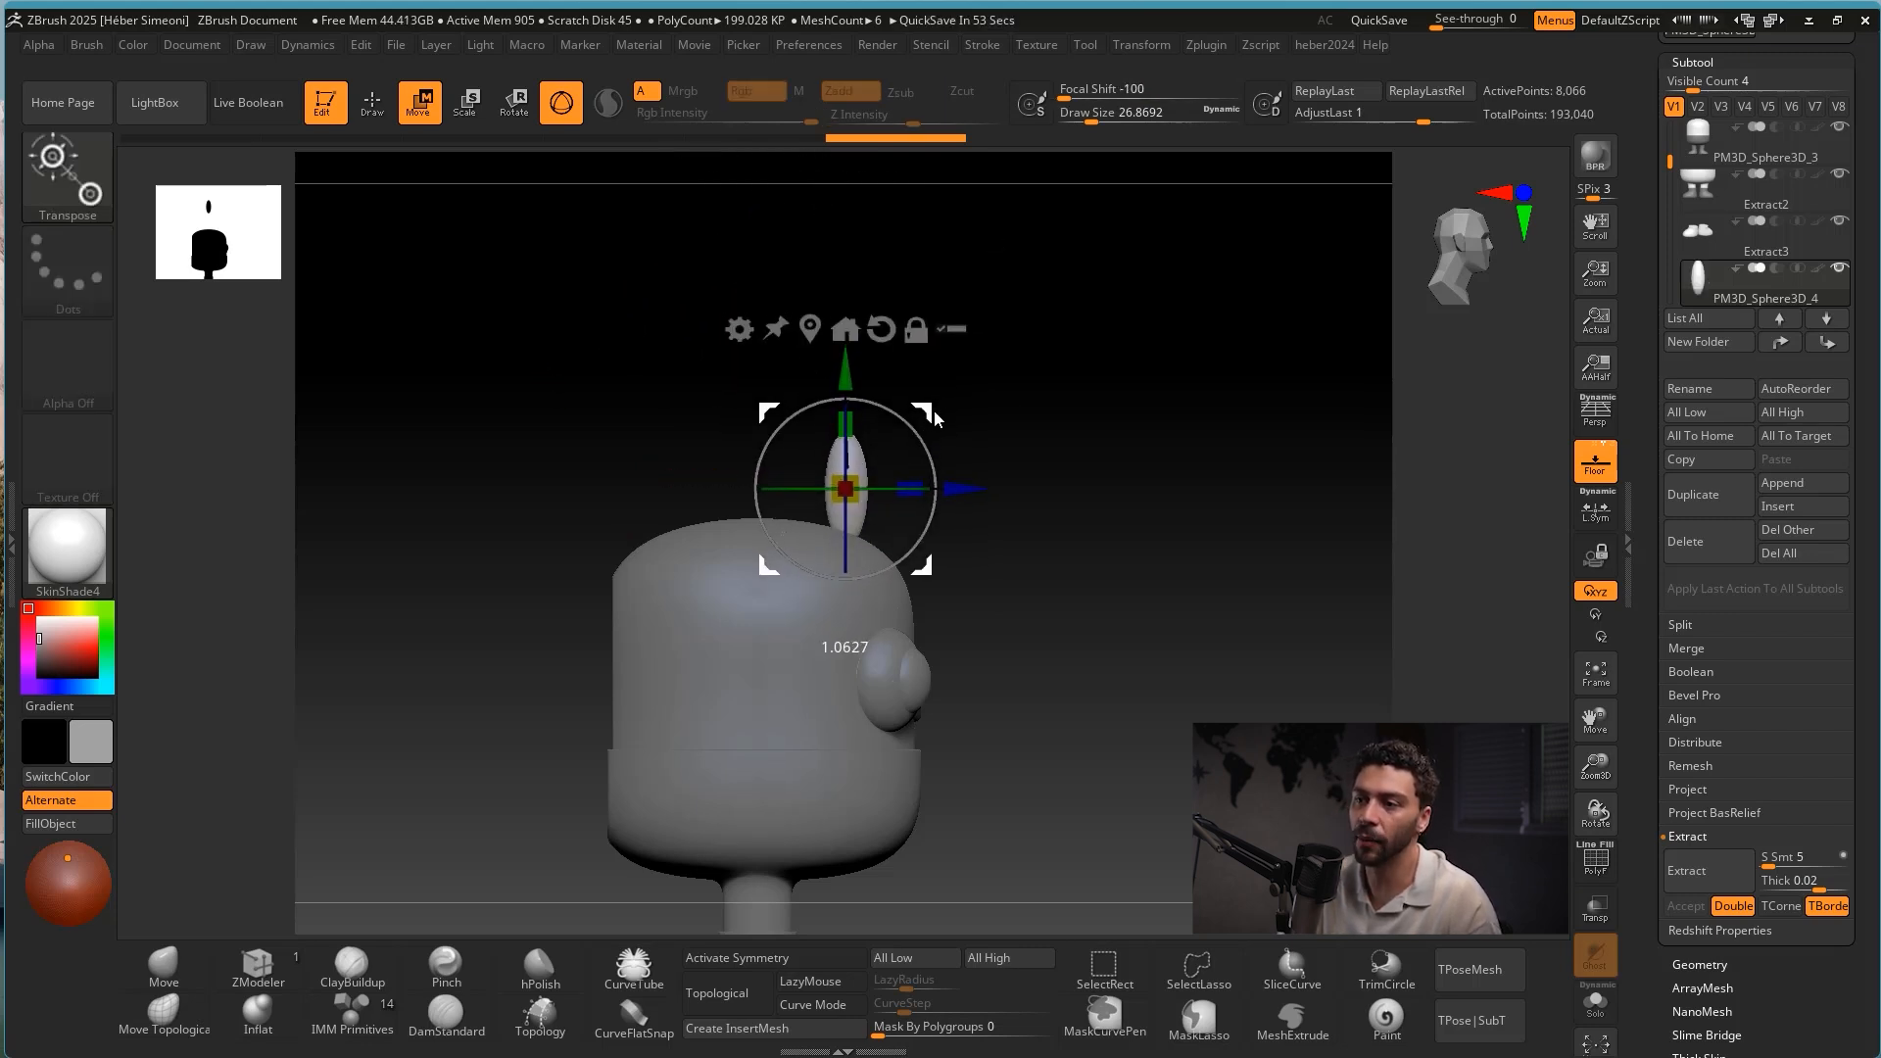
mouse_move(1040, 471)
alt+mouse_down()
mouse_move(1105, 564)
mouse_move(1042, 432)
mouse_move(884, 280)
mouse_move(993, 372)
alt+mouse_up()
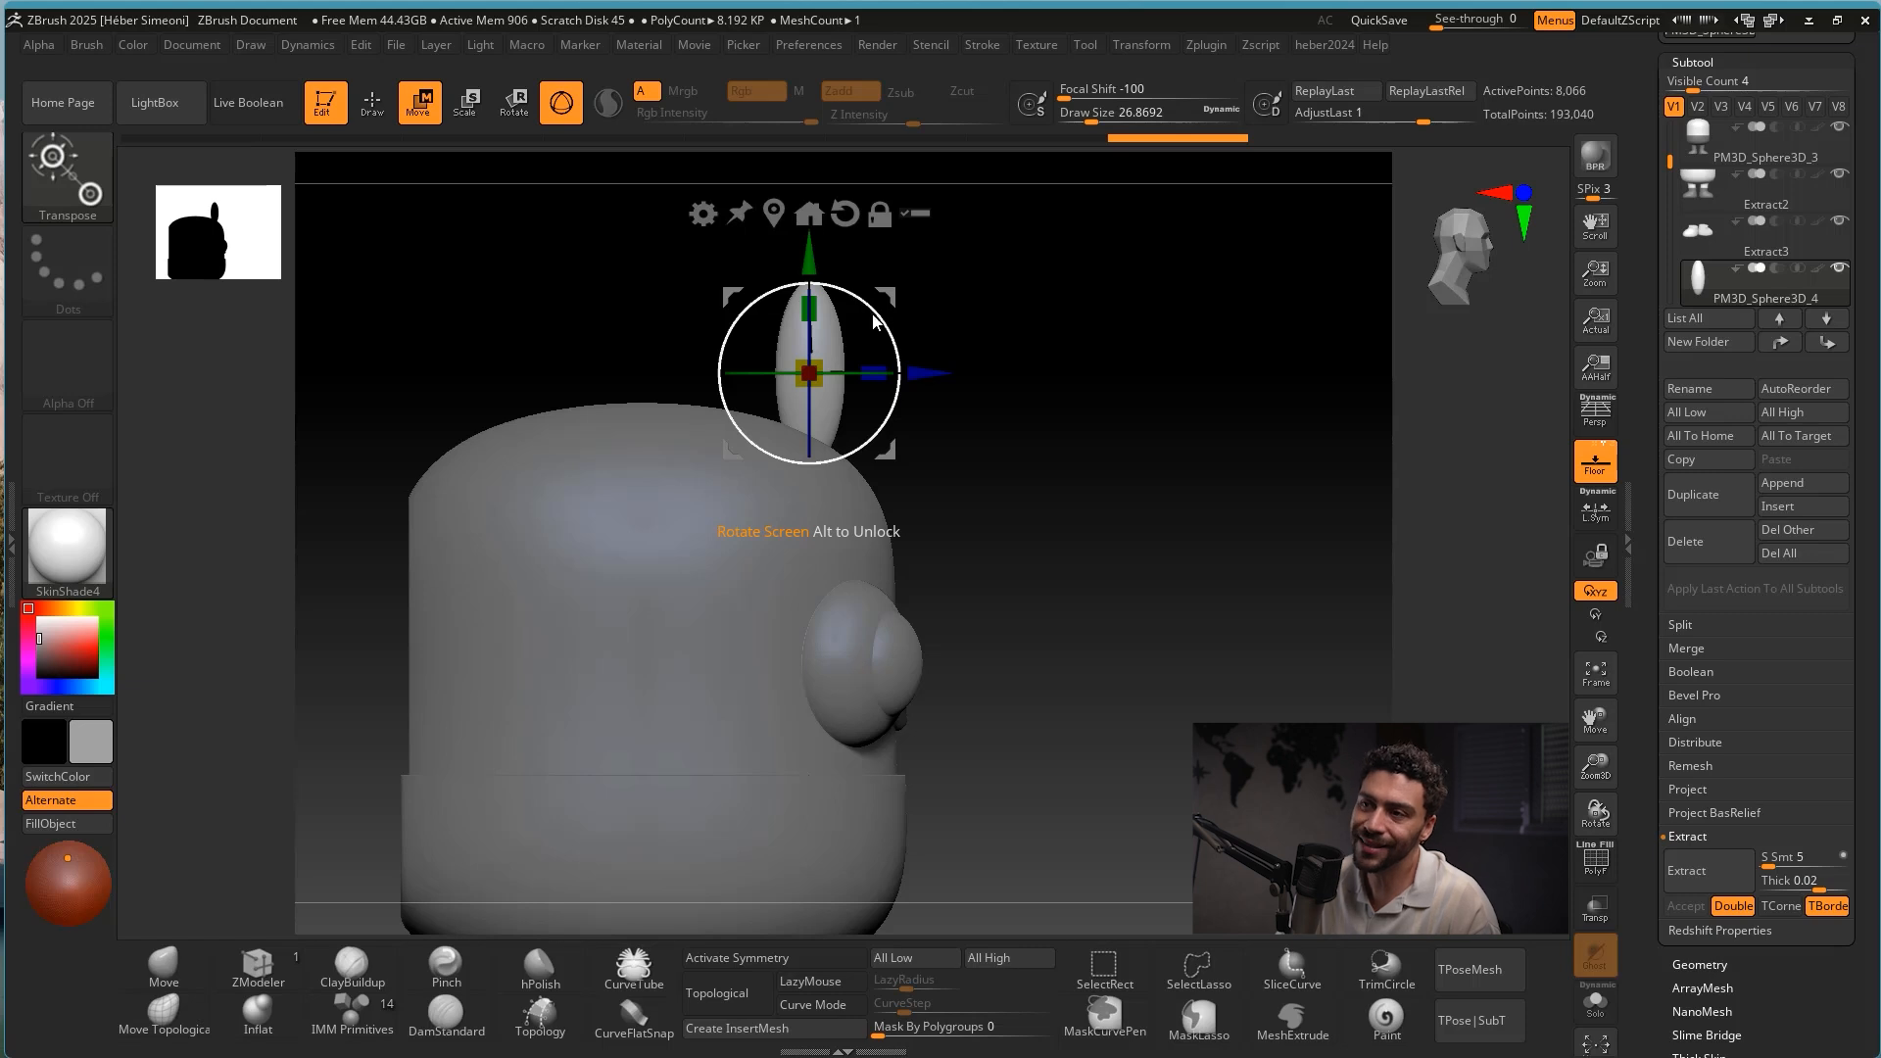
drag(879, 378, 916, 302)
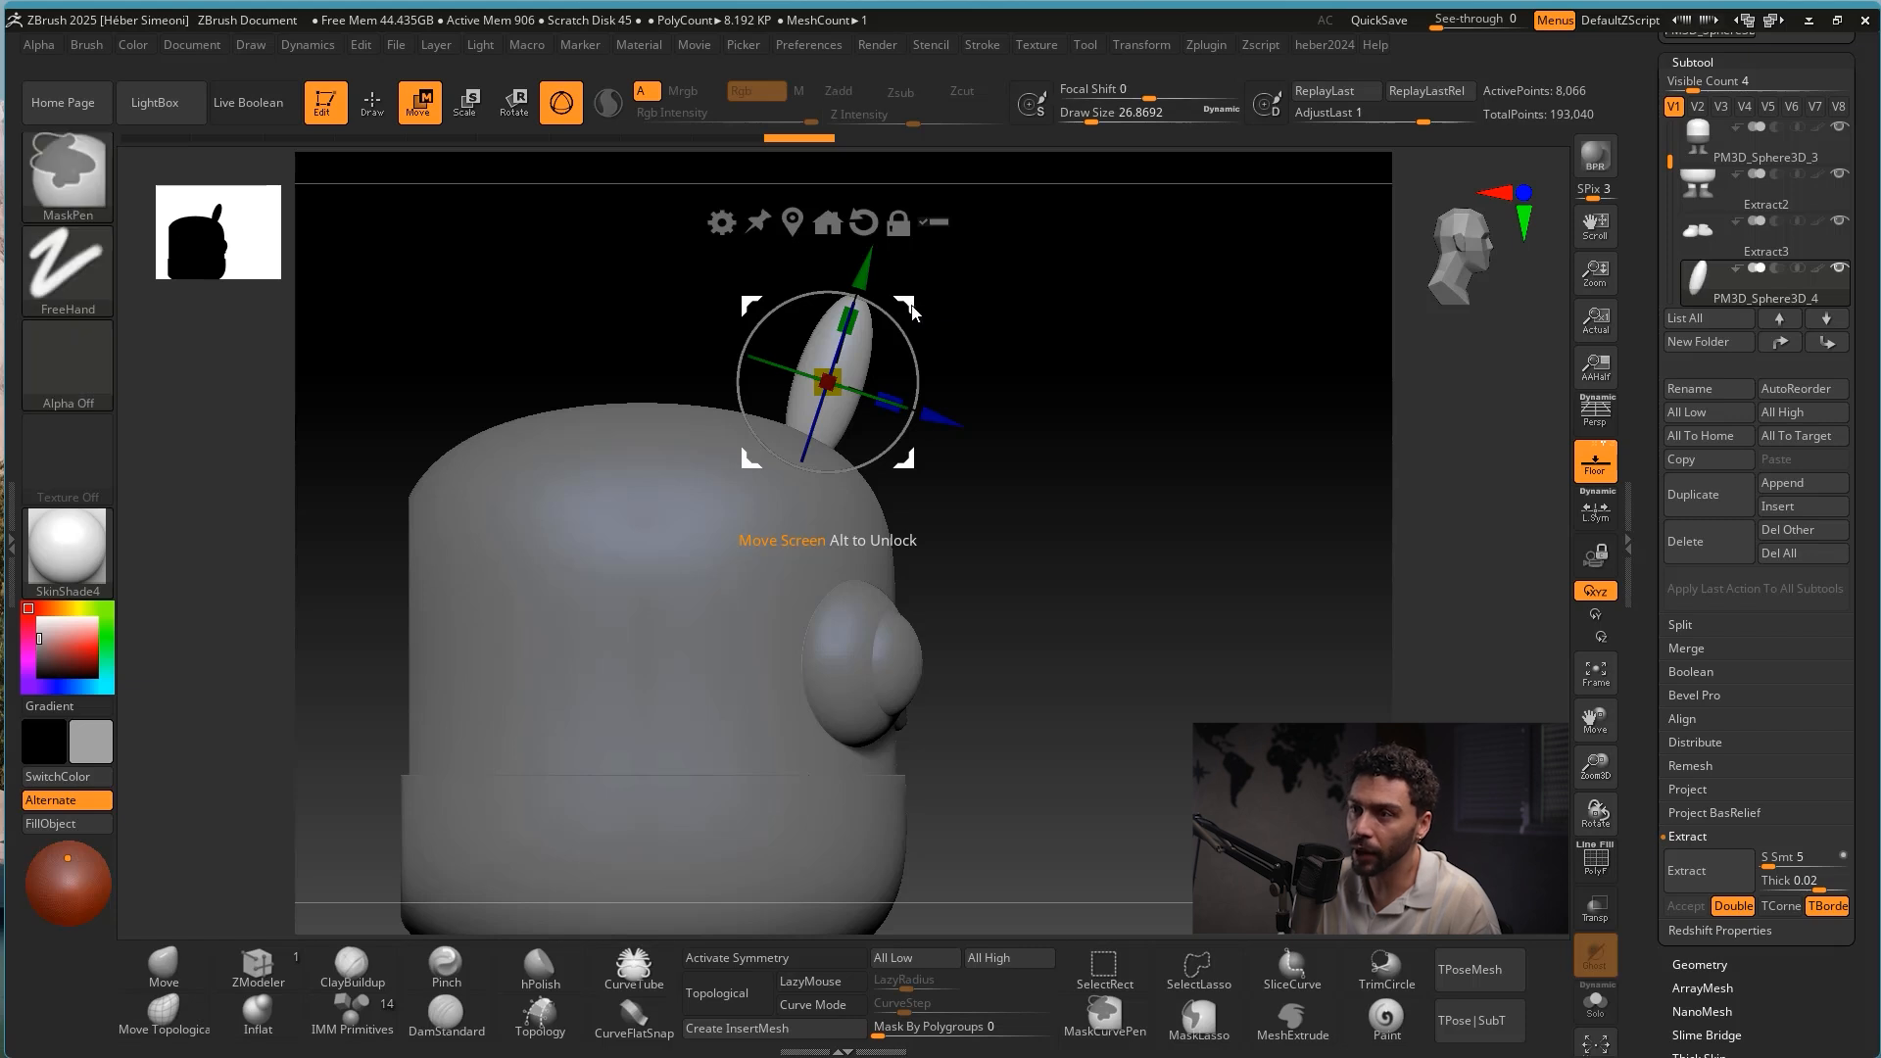
Duplicate the hair tuft twice within its subtool and arrange the smaller copies down towards the forehead.
mouse_move(922, 308)
ctrl+mouse_down()
mouse_move(971, 335)
mouse_move(981, 432)
mouse_move(1054, 432)
ctrl+mouse_up()
ctrl+drag(966, 358, 1126, 511)
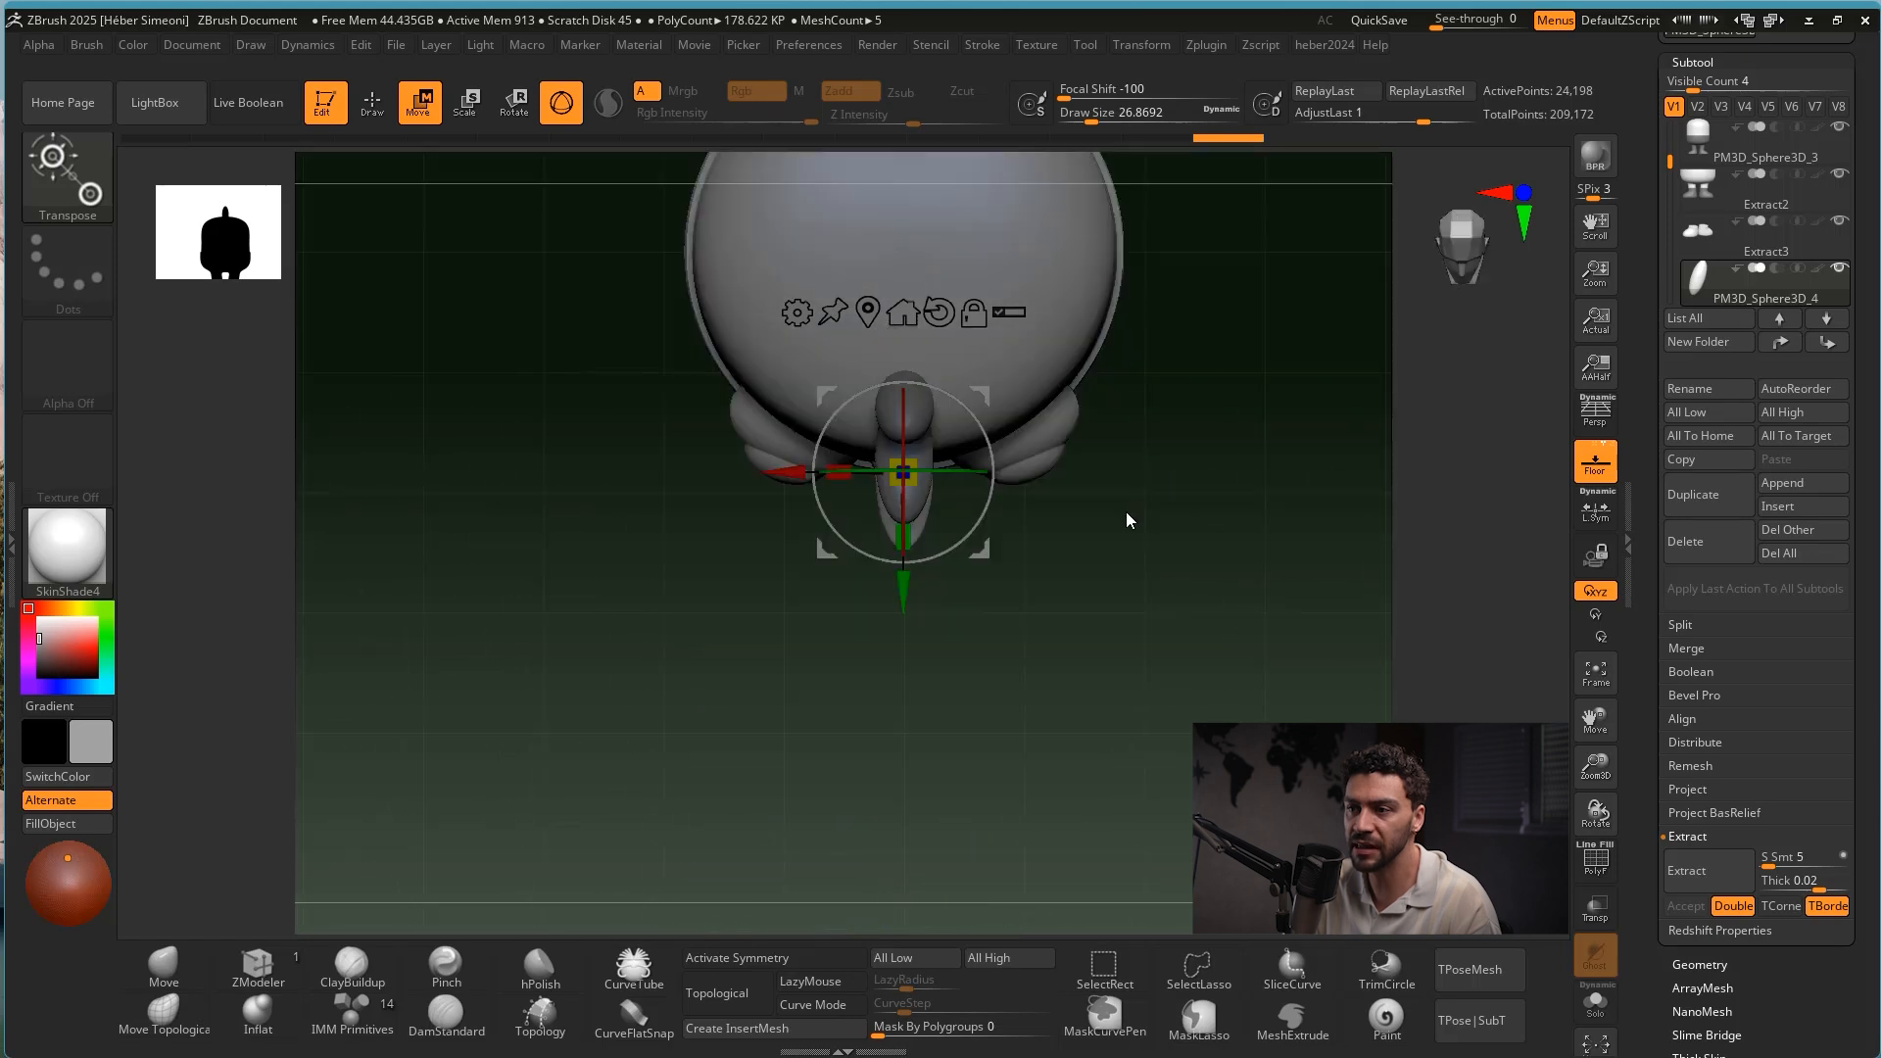
mouse_move(995, 545)
ctrl+mouse_down()
mouse_move(984, 521)
mouse_move(967, 533)
ctrl+mouse_up()
drag(981, 398, 977, 398)
mouse_move(1031, 539)
mouse_down()
mouse_move(1048, 459)
mouse_move(1117, 401)
mouse_move(1196, 391)
mouse_move(1028, 344)
mouse_up()
key(q)
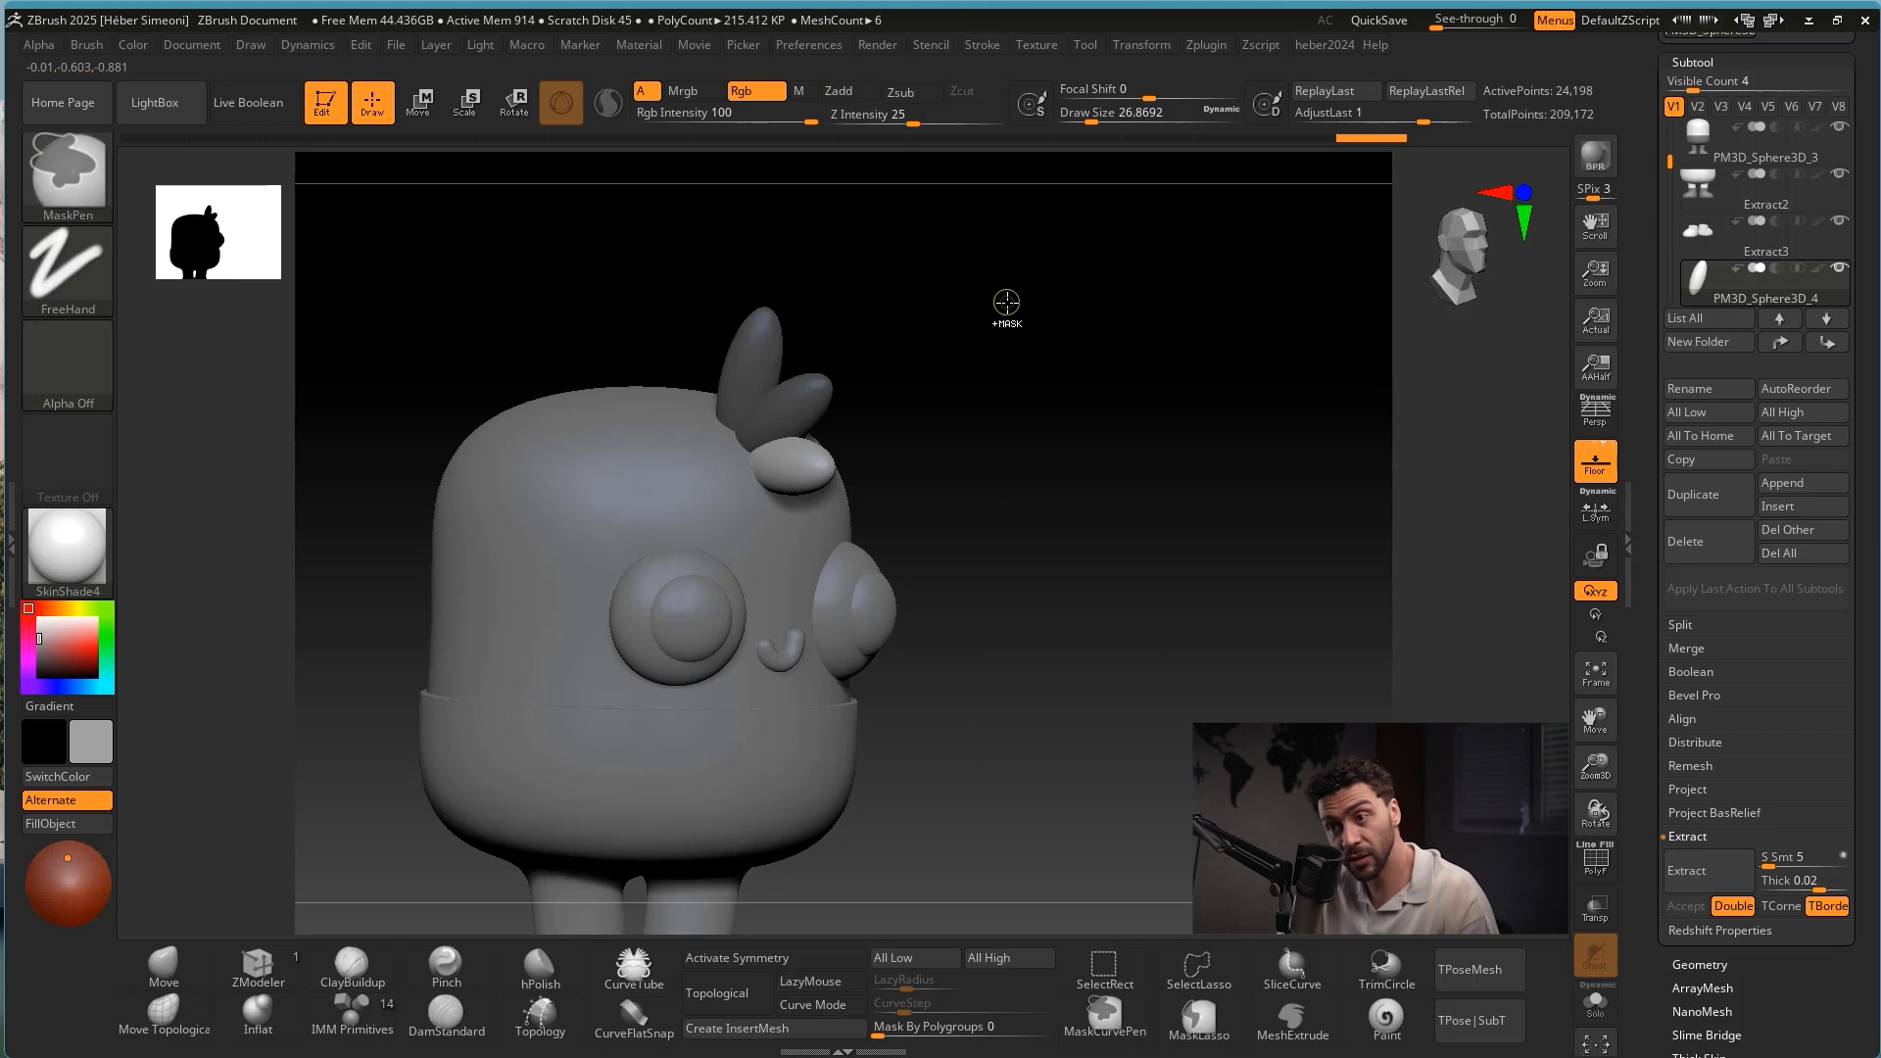
Adjust the lowest tuft on the forehead and clear the mask from the other tufts.
key(w)
mouse_move(1189, 520)
mouse_down()
mouse_move(1091, 454)
mouse_move(1124, 358)
mouse_move(1113, 483)
mouse_move(909, 461)
mouse_move(878, 498)
mouse_up()
key(q)
mouse_move(1046, 638)
shift+mouse_down()
mouse_move(1070, 421)
mouse_move(1118, 476)
mouse_move(1193, 474)
mouse_move(1104, 483)
mouse_move(1201, 475)
mouse_move(1128, 490)
mouse_move(1180, 483)
mouse_move(1179, 513)
mouse_move(1143, 538)
mouse_move(1190, 549)
shift+mouse_up()
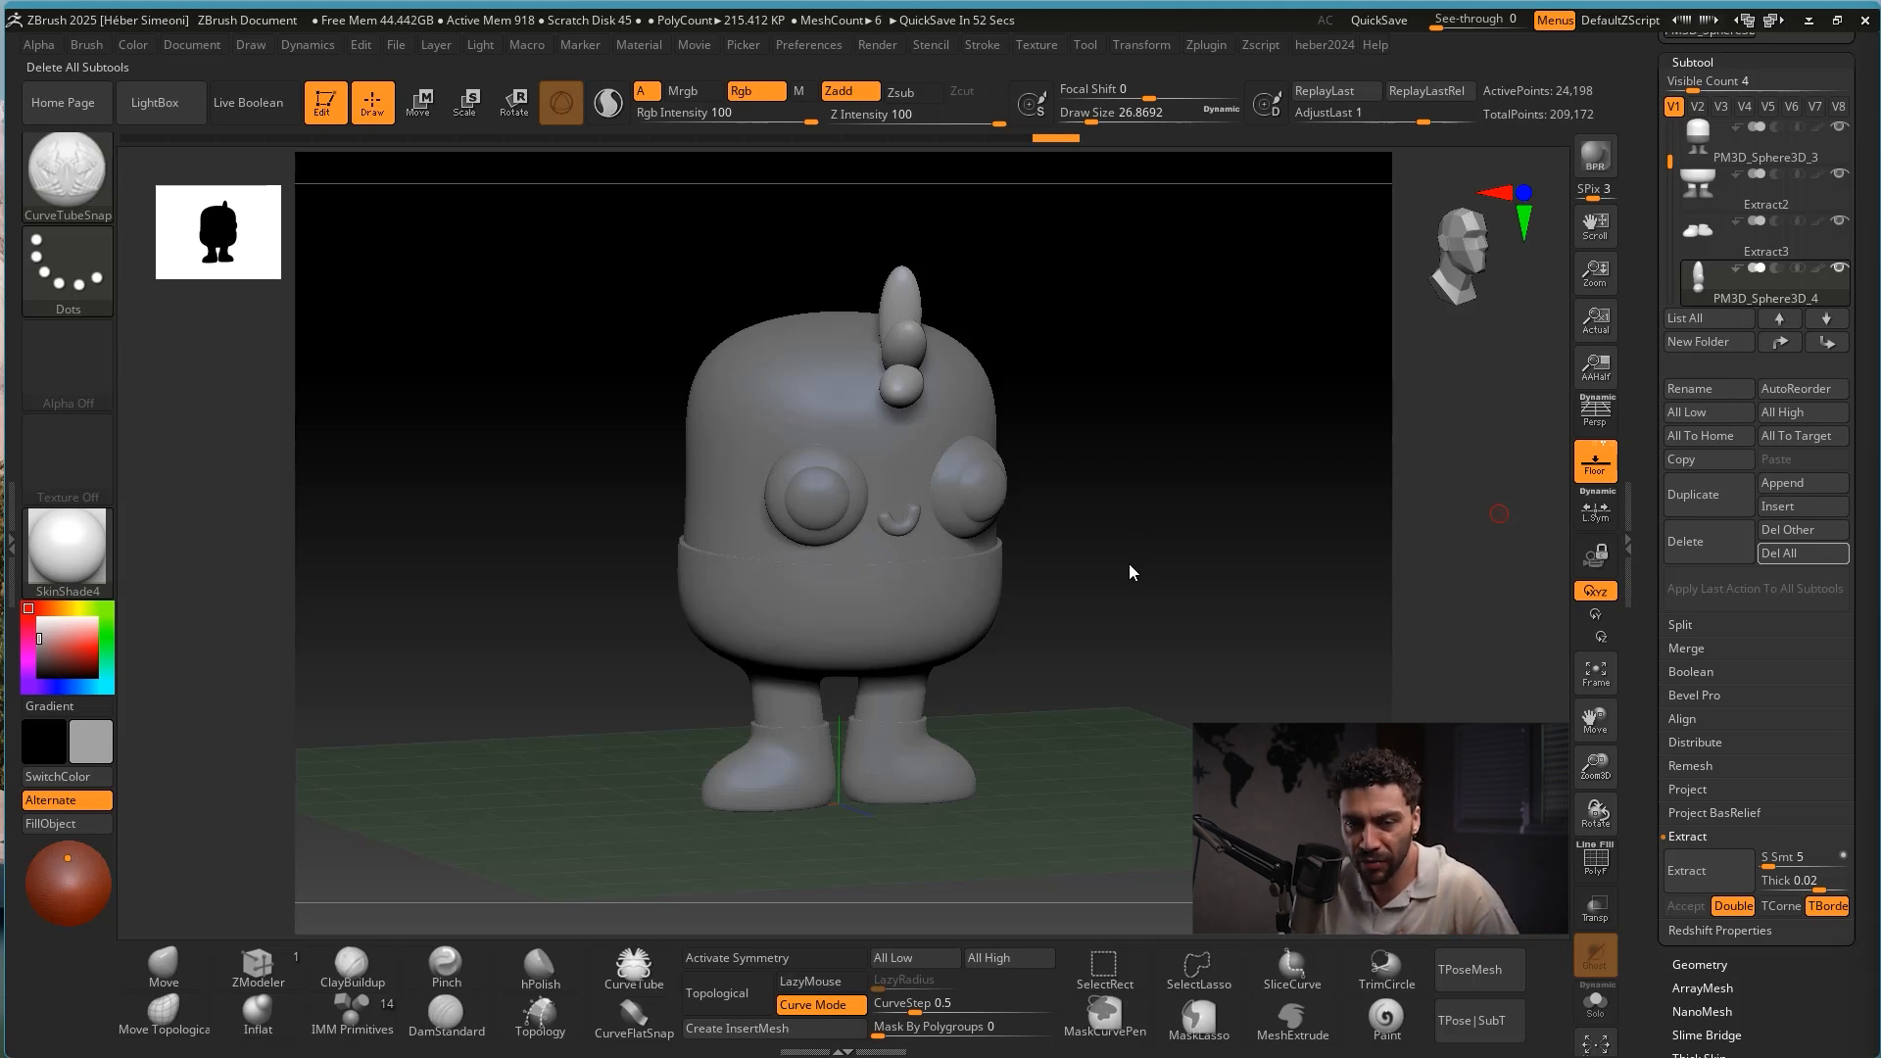
drag(1133, 566, 1154, 473)
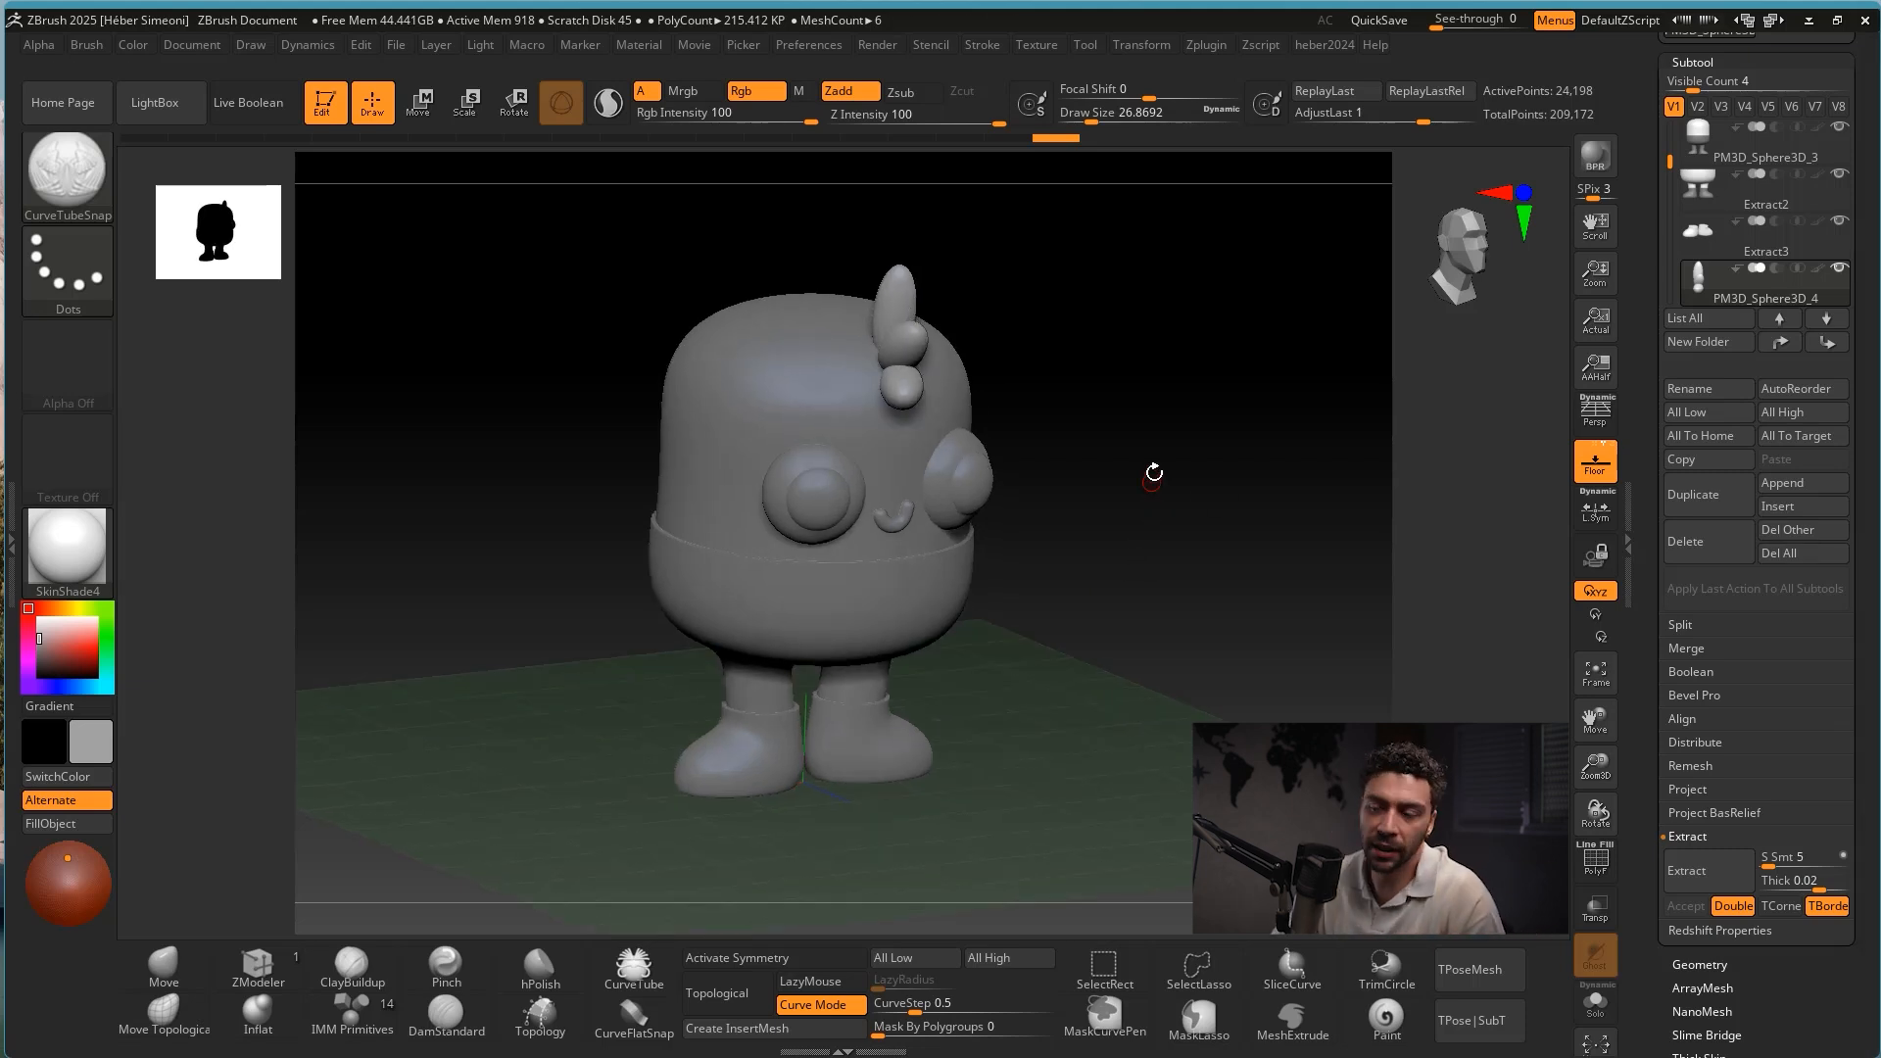
Hide the floor grid and turn the character to a nearly frontal view.
key(ctrl+shift)
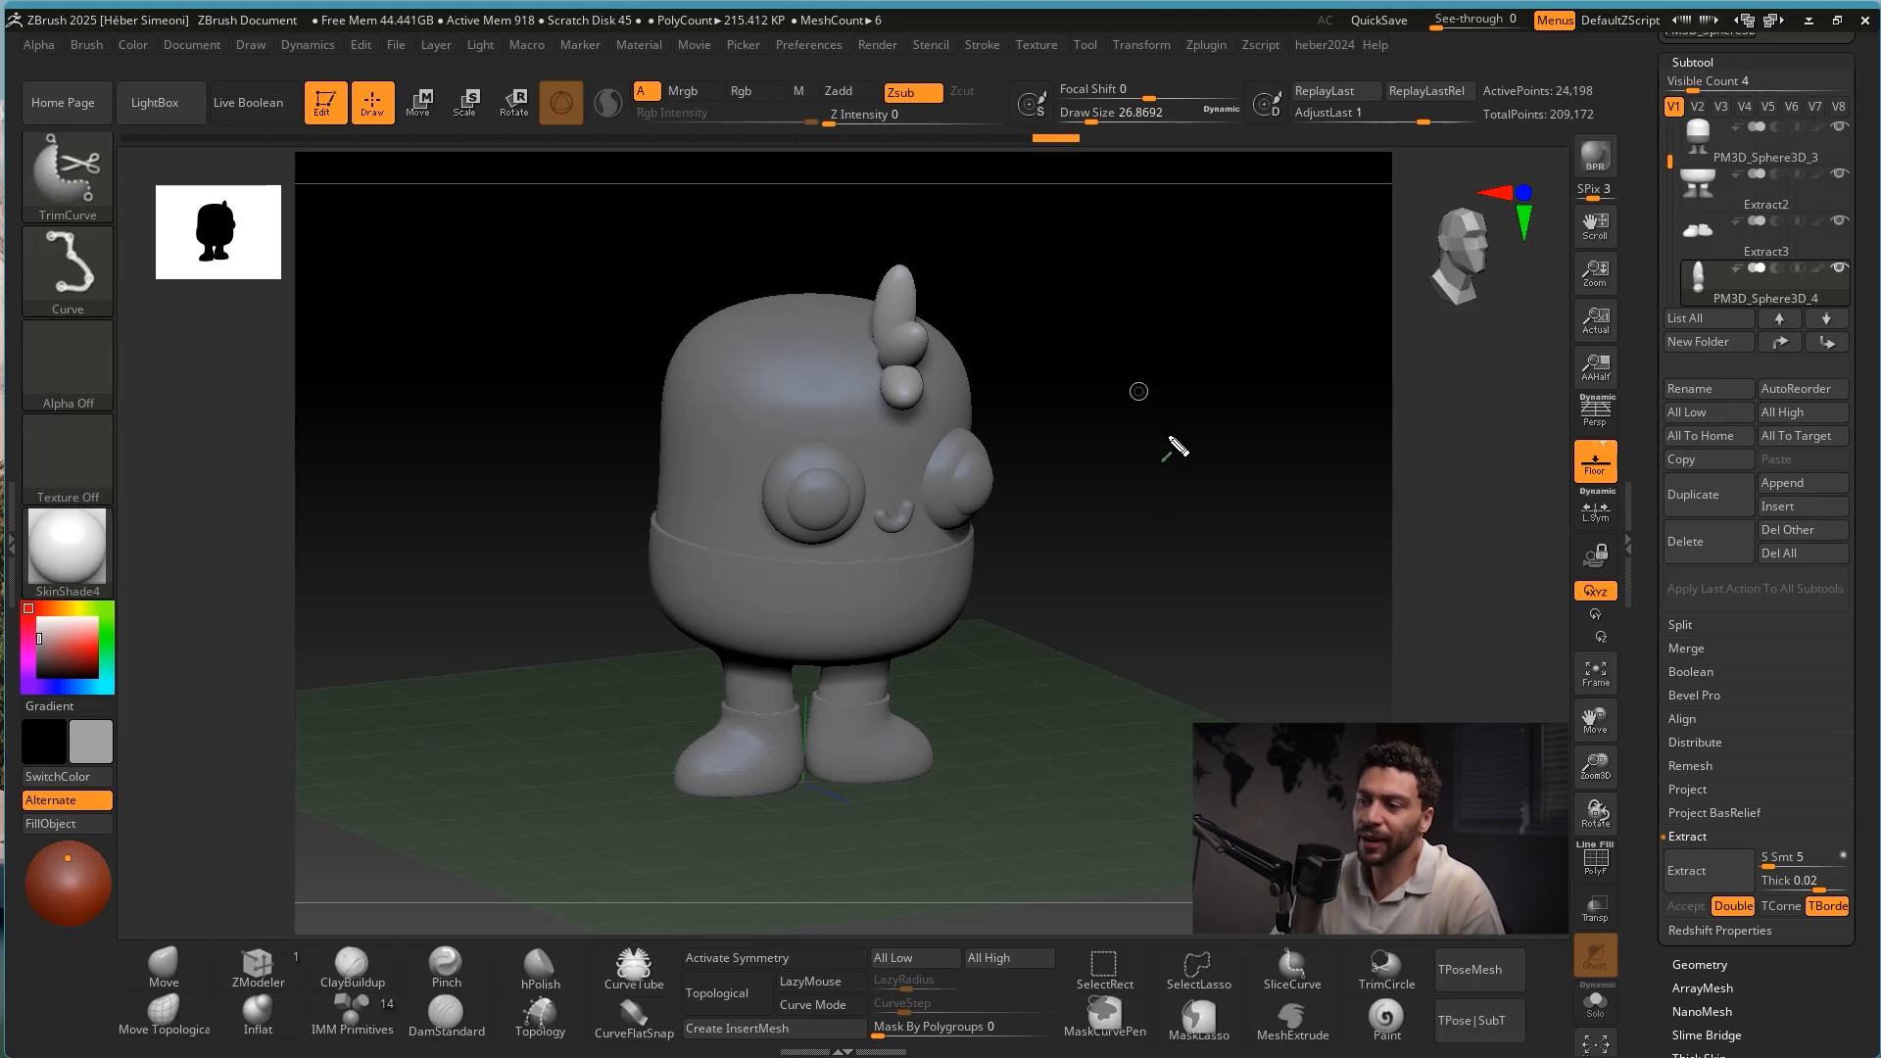
click(1590, 475)
drag(1281, 546, 1166, 638)
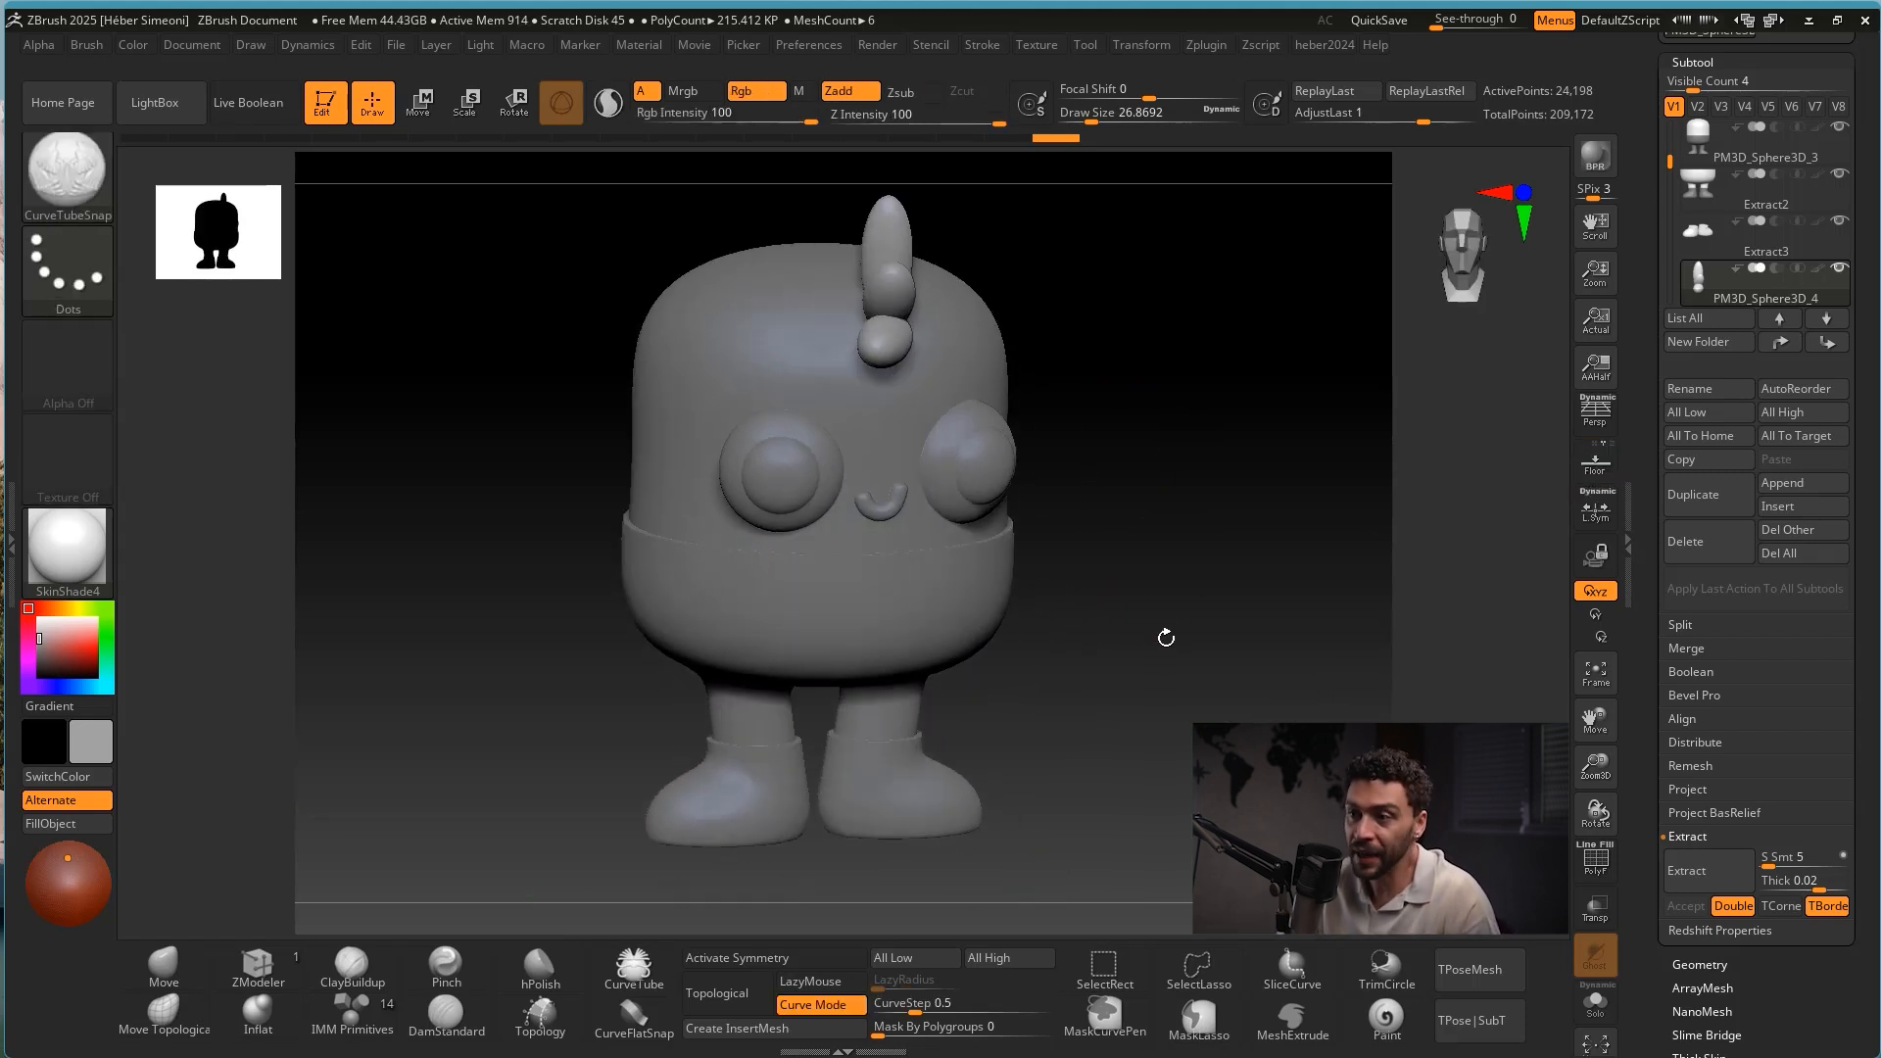
Enable perspective and frame the whole character in a three-quarter view that shows the hair tufts.
key(ctrl)
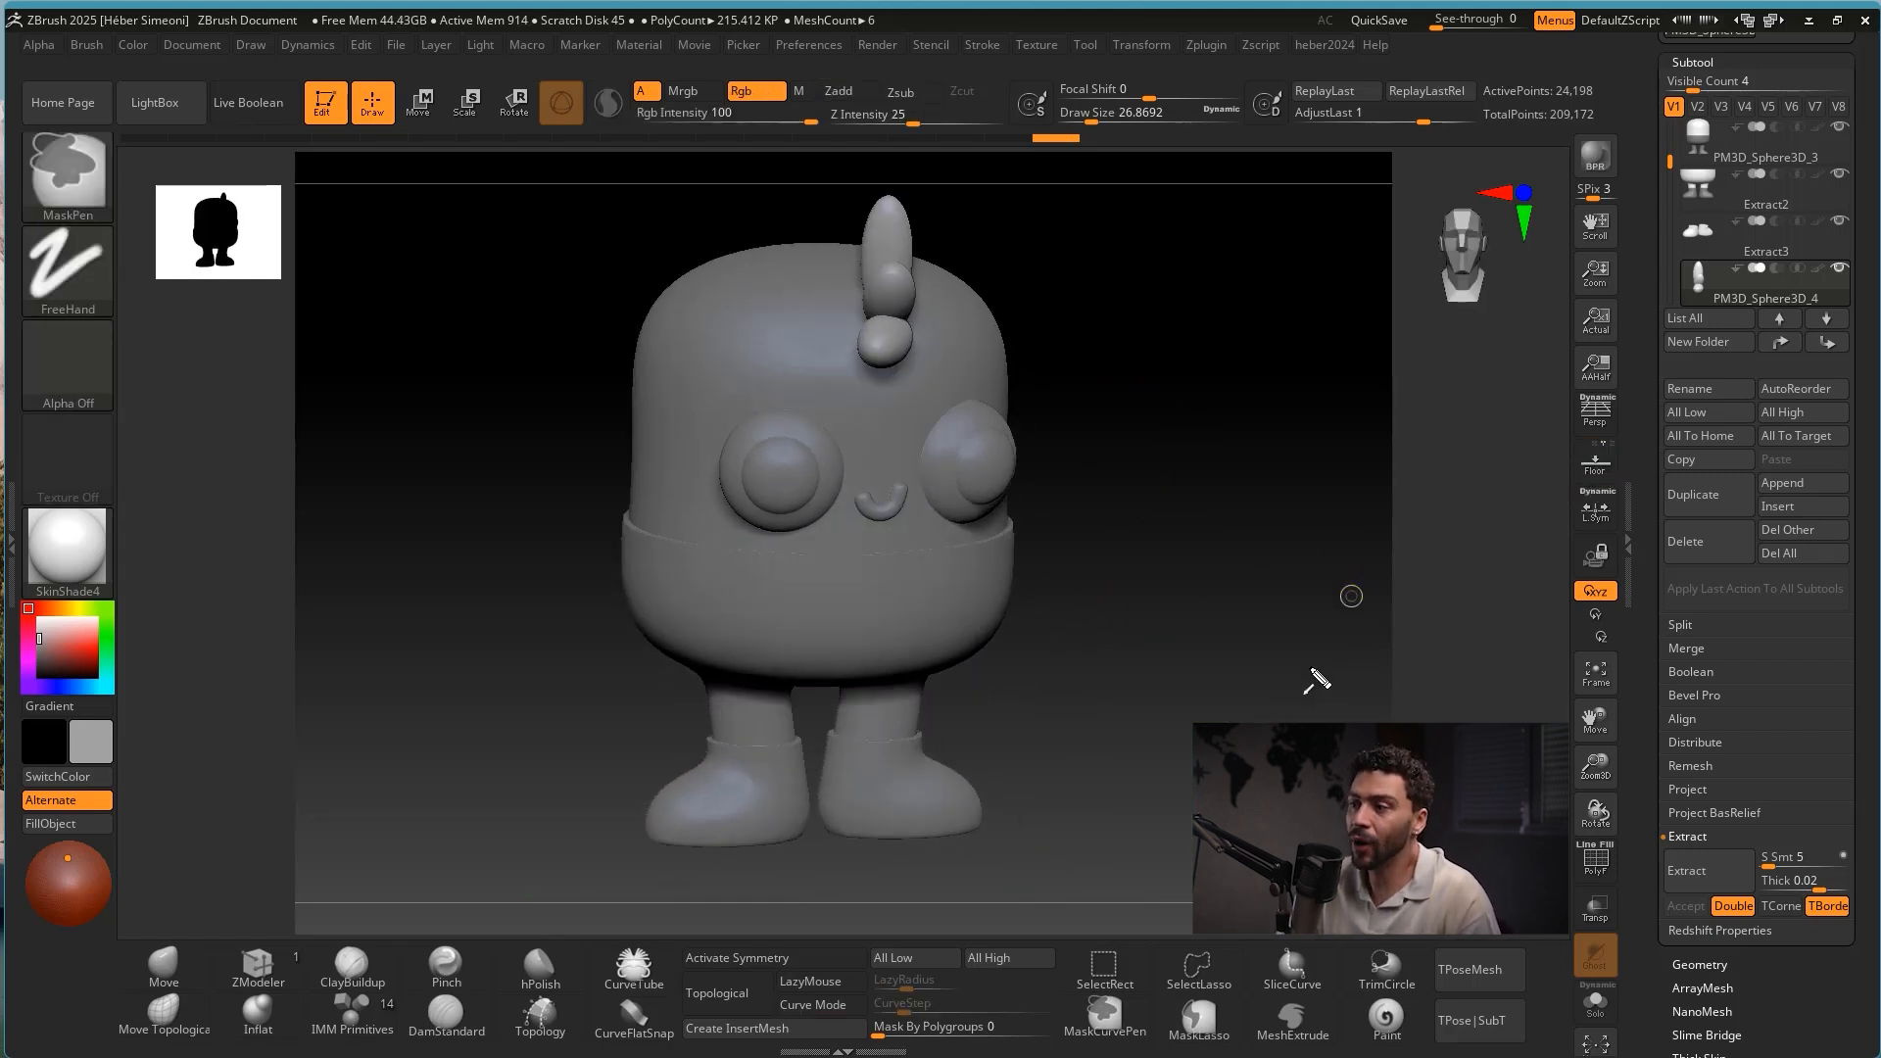
click(1588, 430)
click(1588, 429)
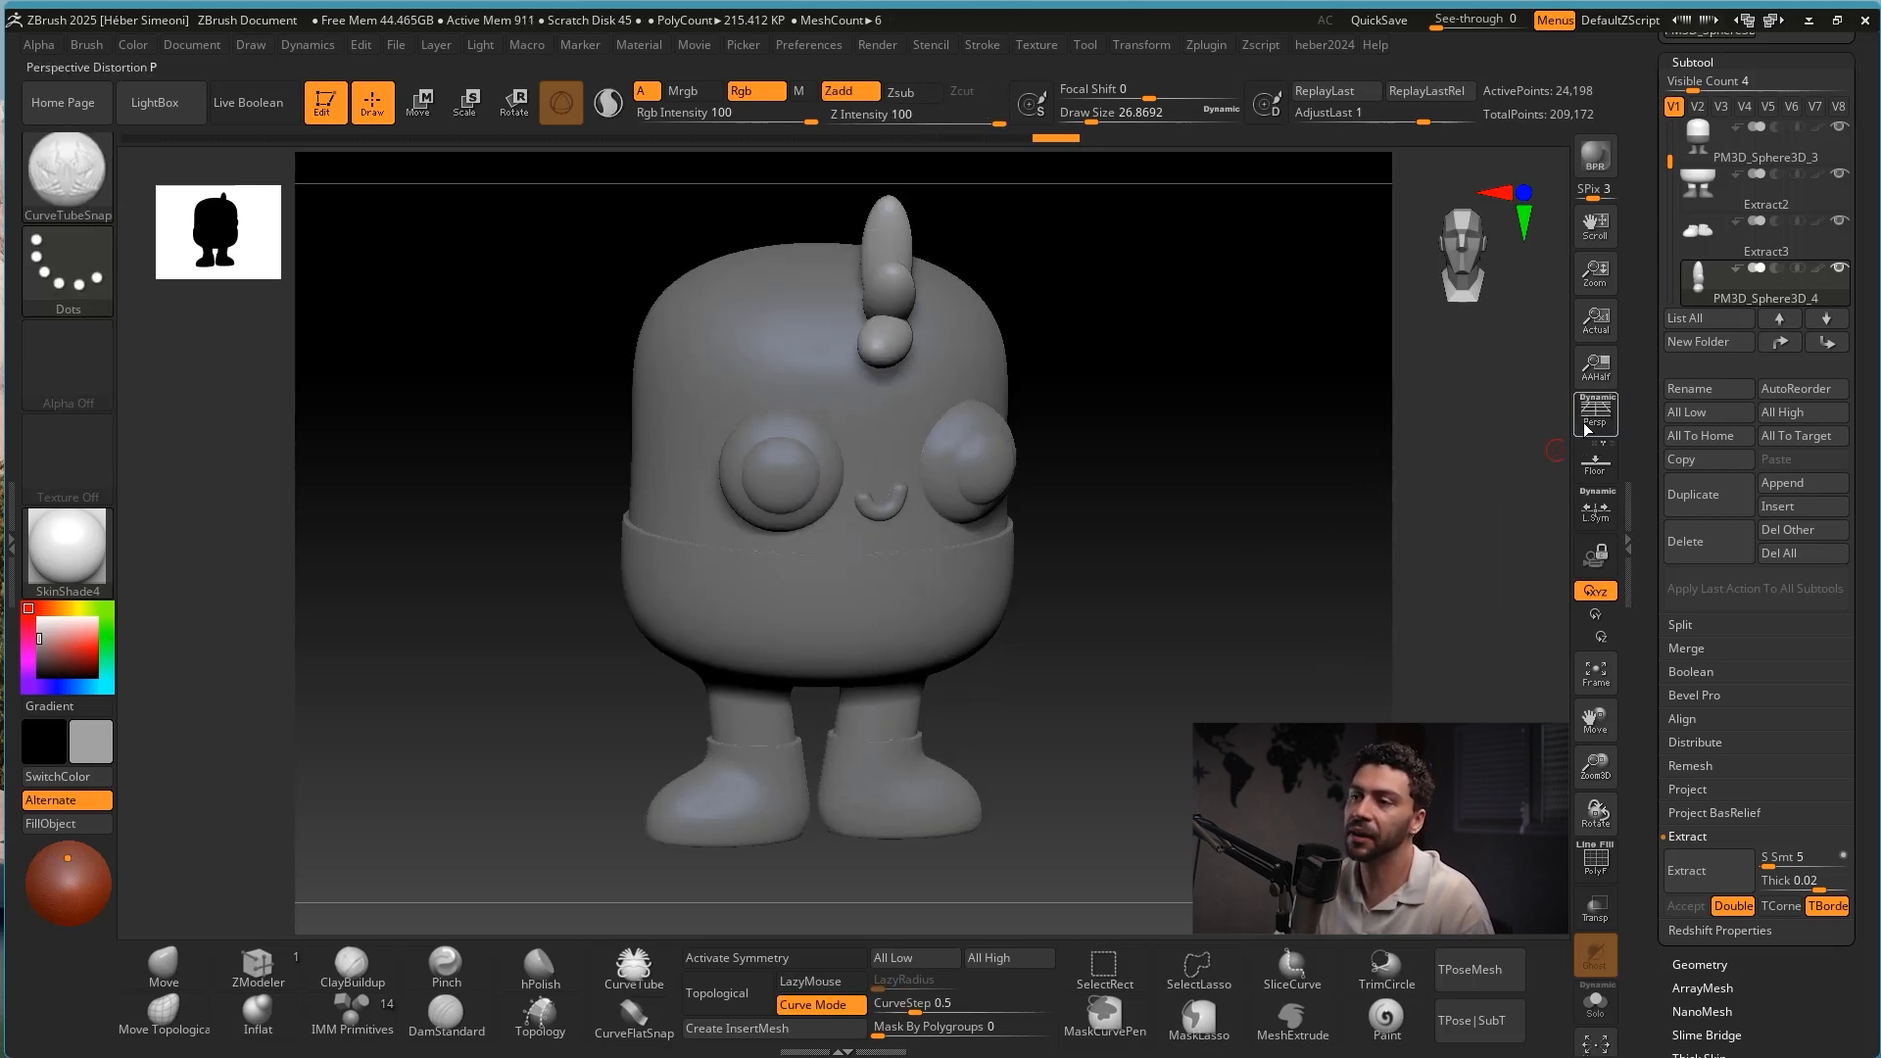
click(1585, 424)
click(1597, 424)
click(1597, 425)
click(1597, 424)
click(1597, 424)
click(1597, 424)
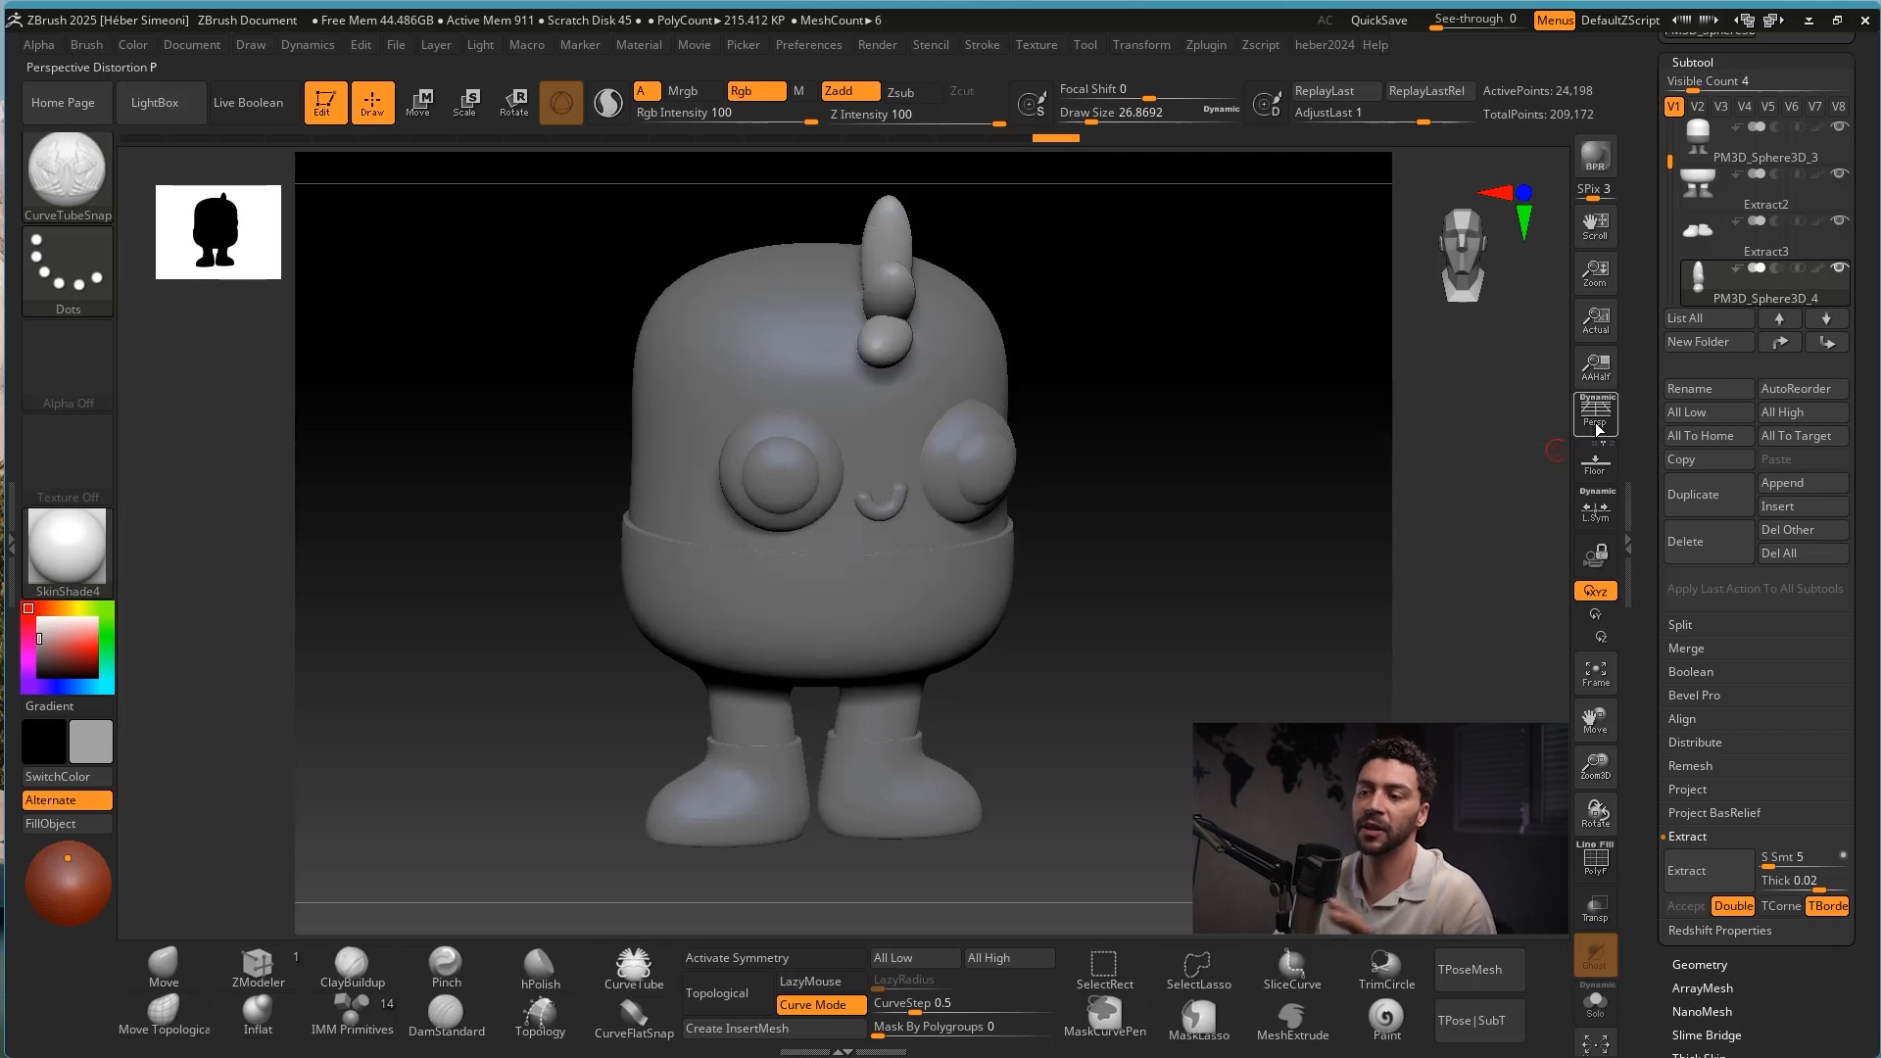
click(1597, 426)
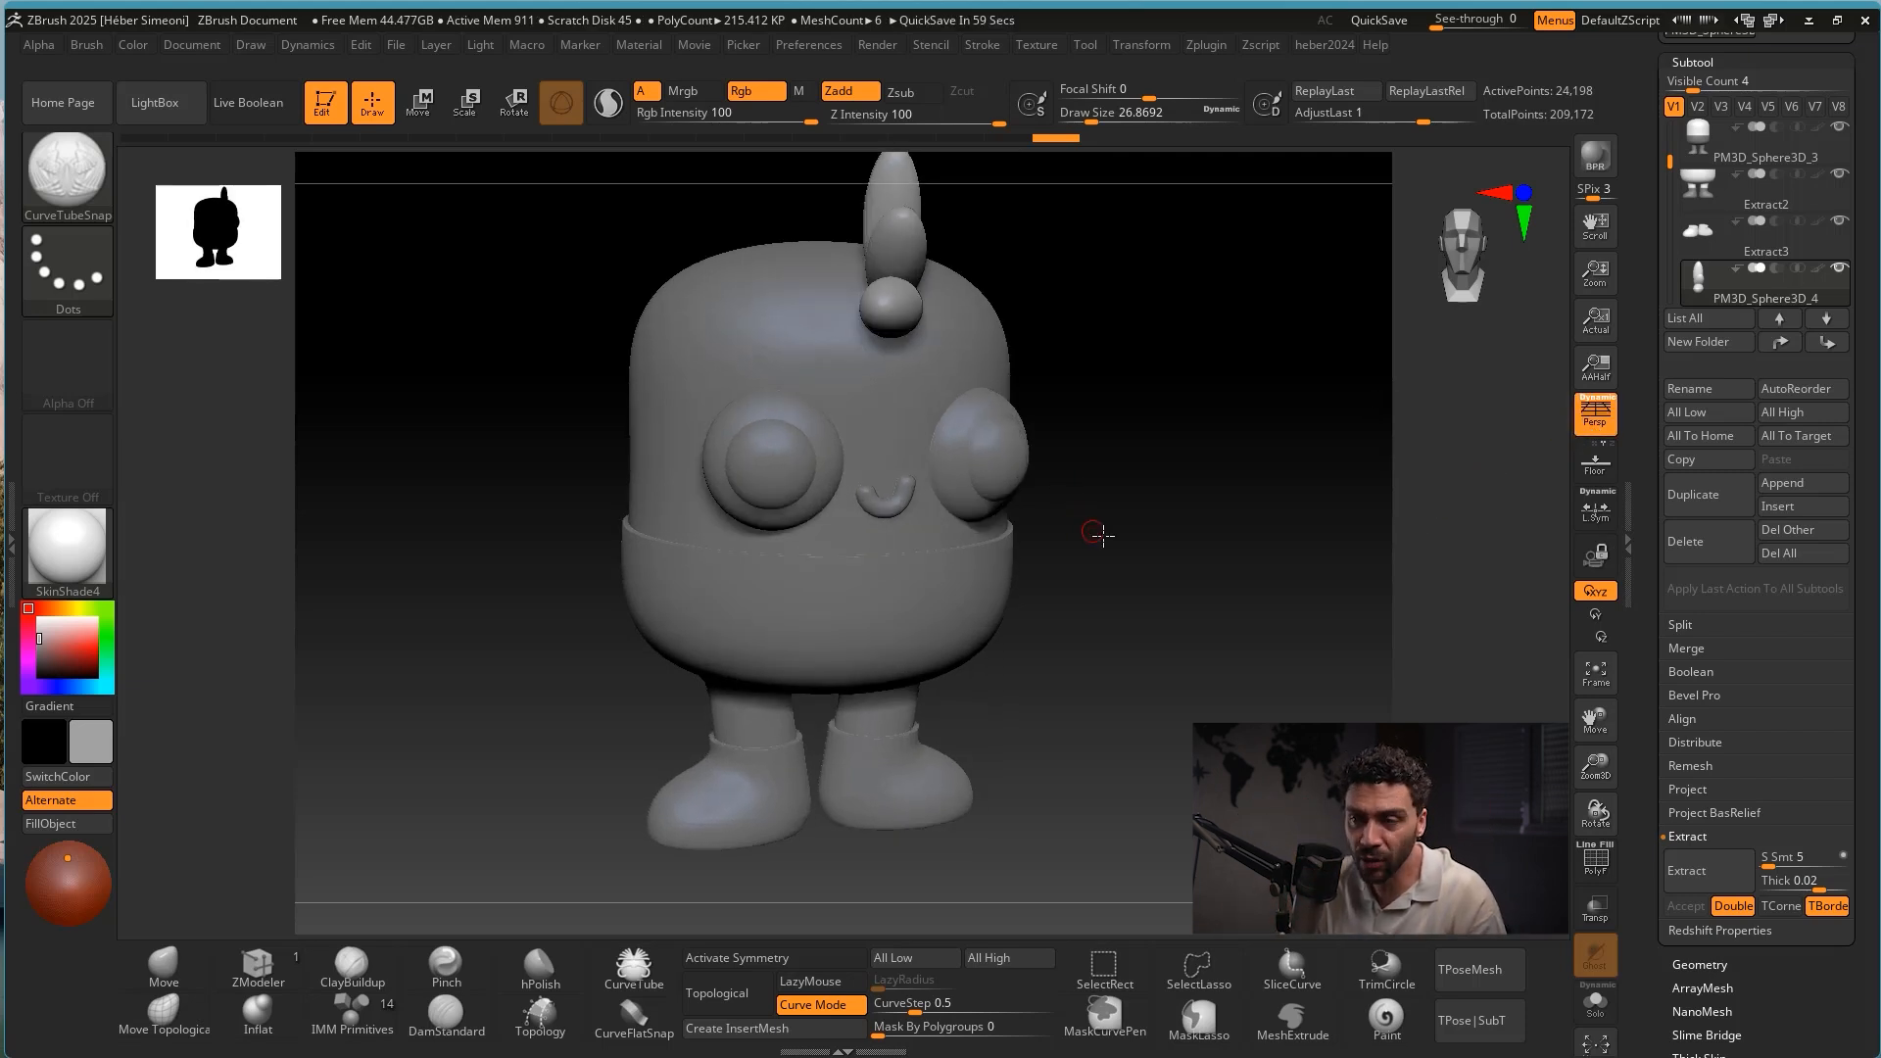
mouse_move(1100, 534)
alt+mouse_down()
mouse_move(1109, 579)
mouse_move(1071, 554)
mouse_move(1127, 548)
alt+mouse_up()
alt+drag(1126, 549, 1156, 504)
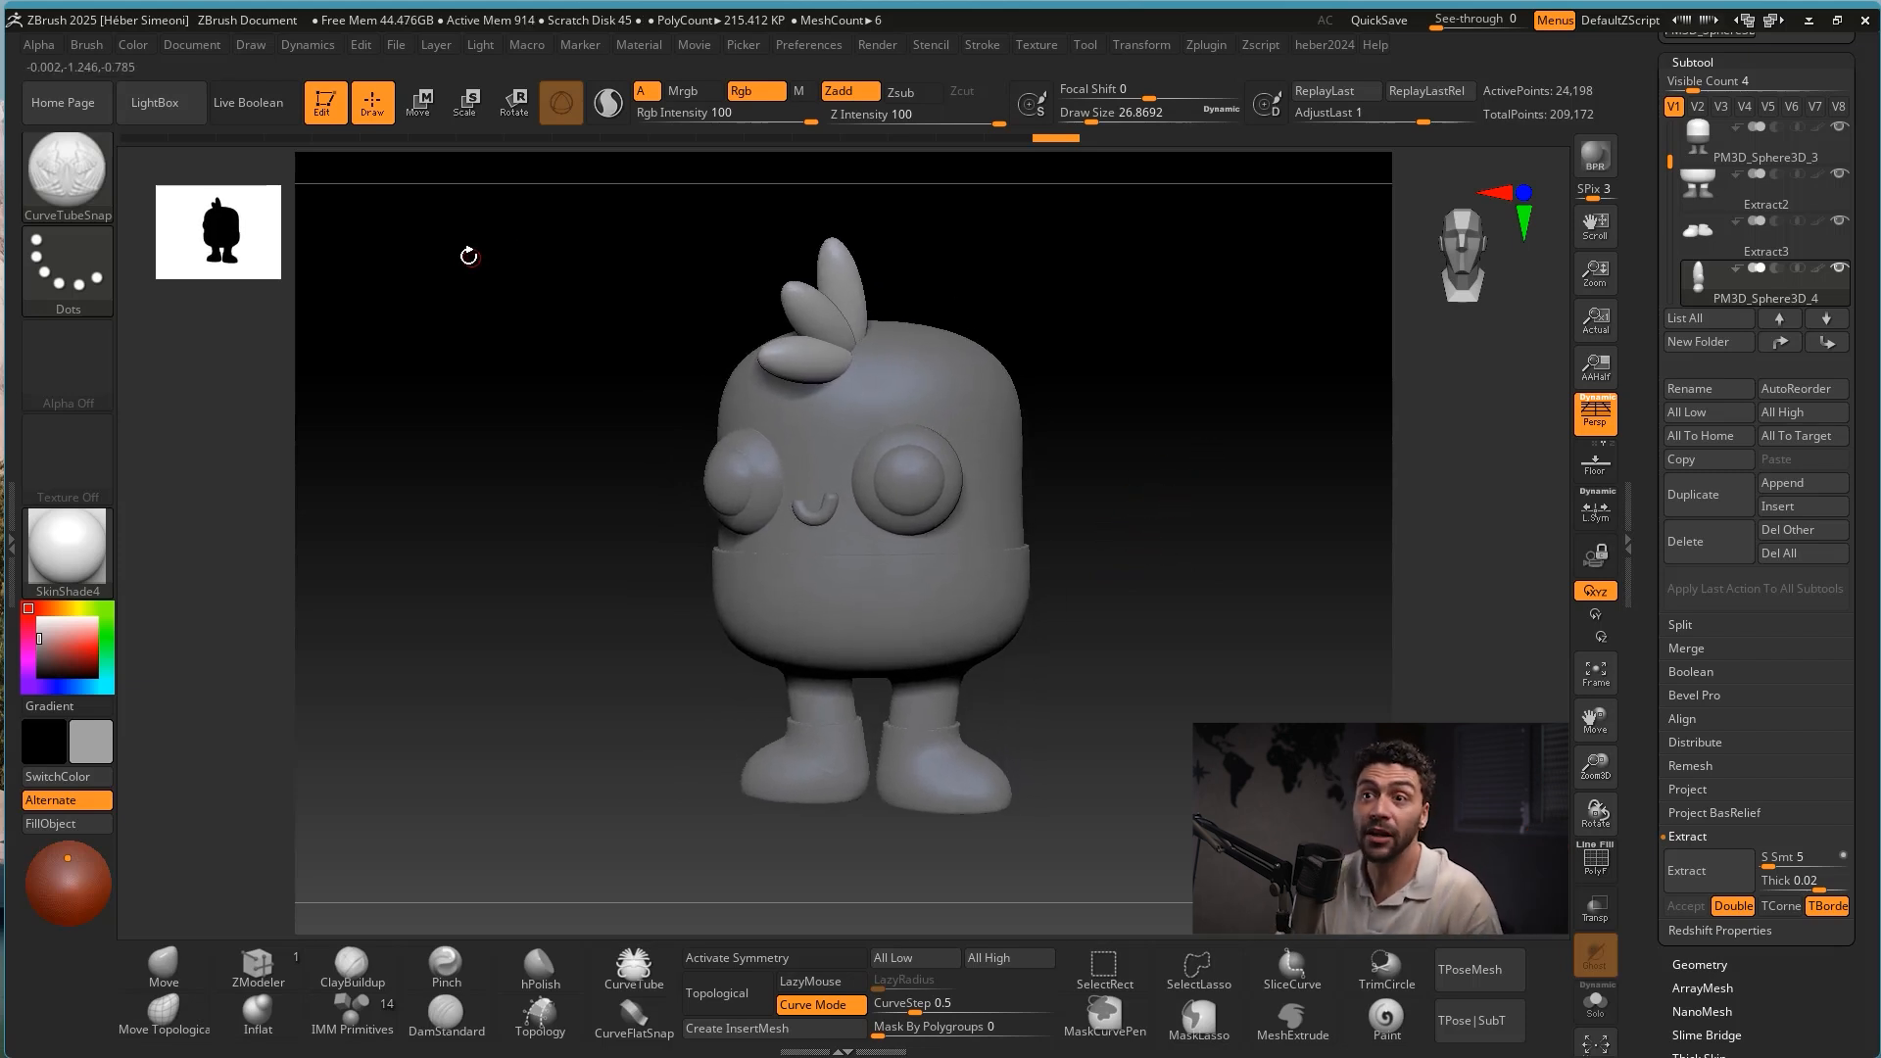
Export the document as a JPEG named "personagem lindinho demais" to the desktop (Área de Trabalho).
key(ctrl+2)
mouse_move(359, 561)
mouse_down()
mouse_move(333, 74)
mouse_move(217, 81)
mouse_move(206, 55)
mouse_move(261, 56)
mouse_up()
key(Escape)
mouse_move(195, 49)
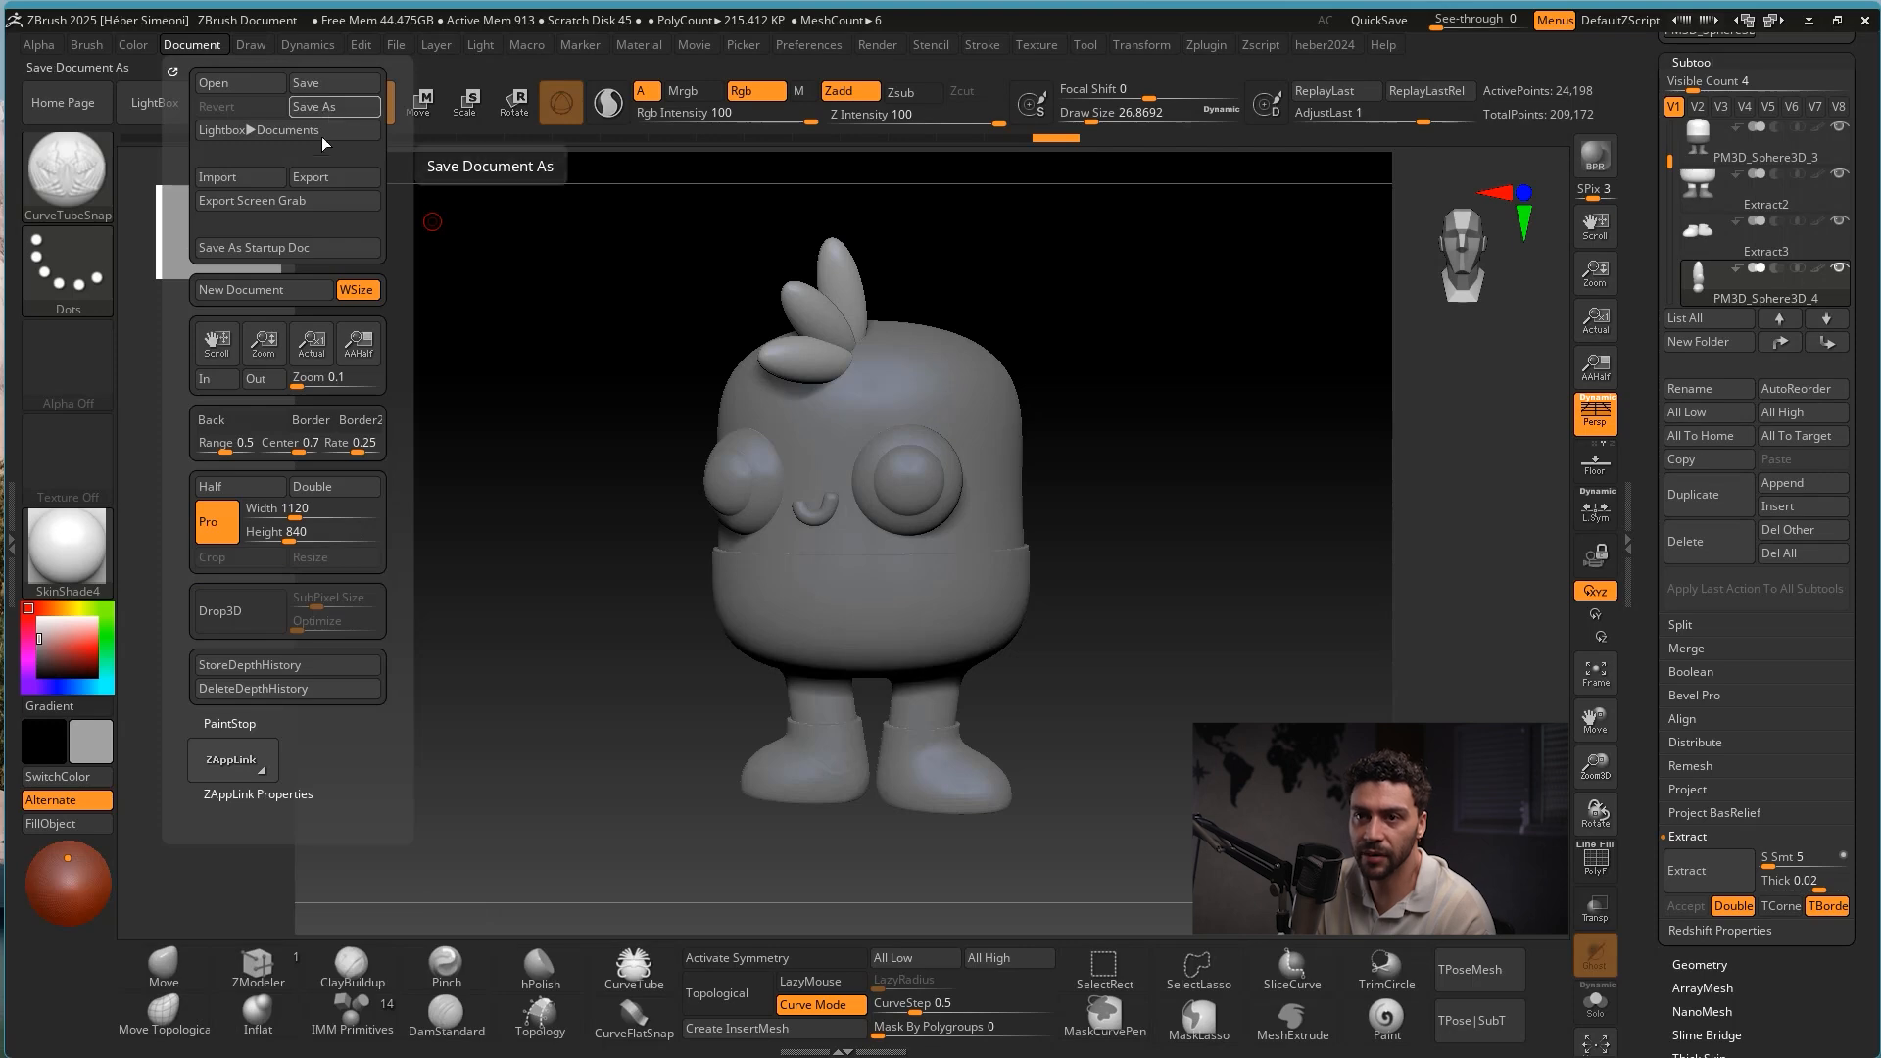
click(326, 179)
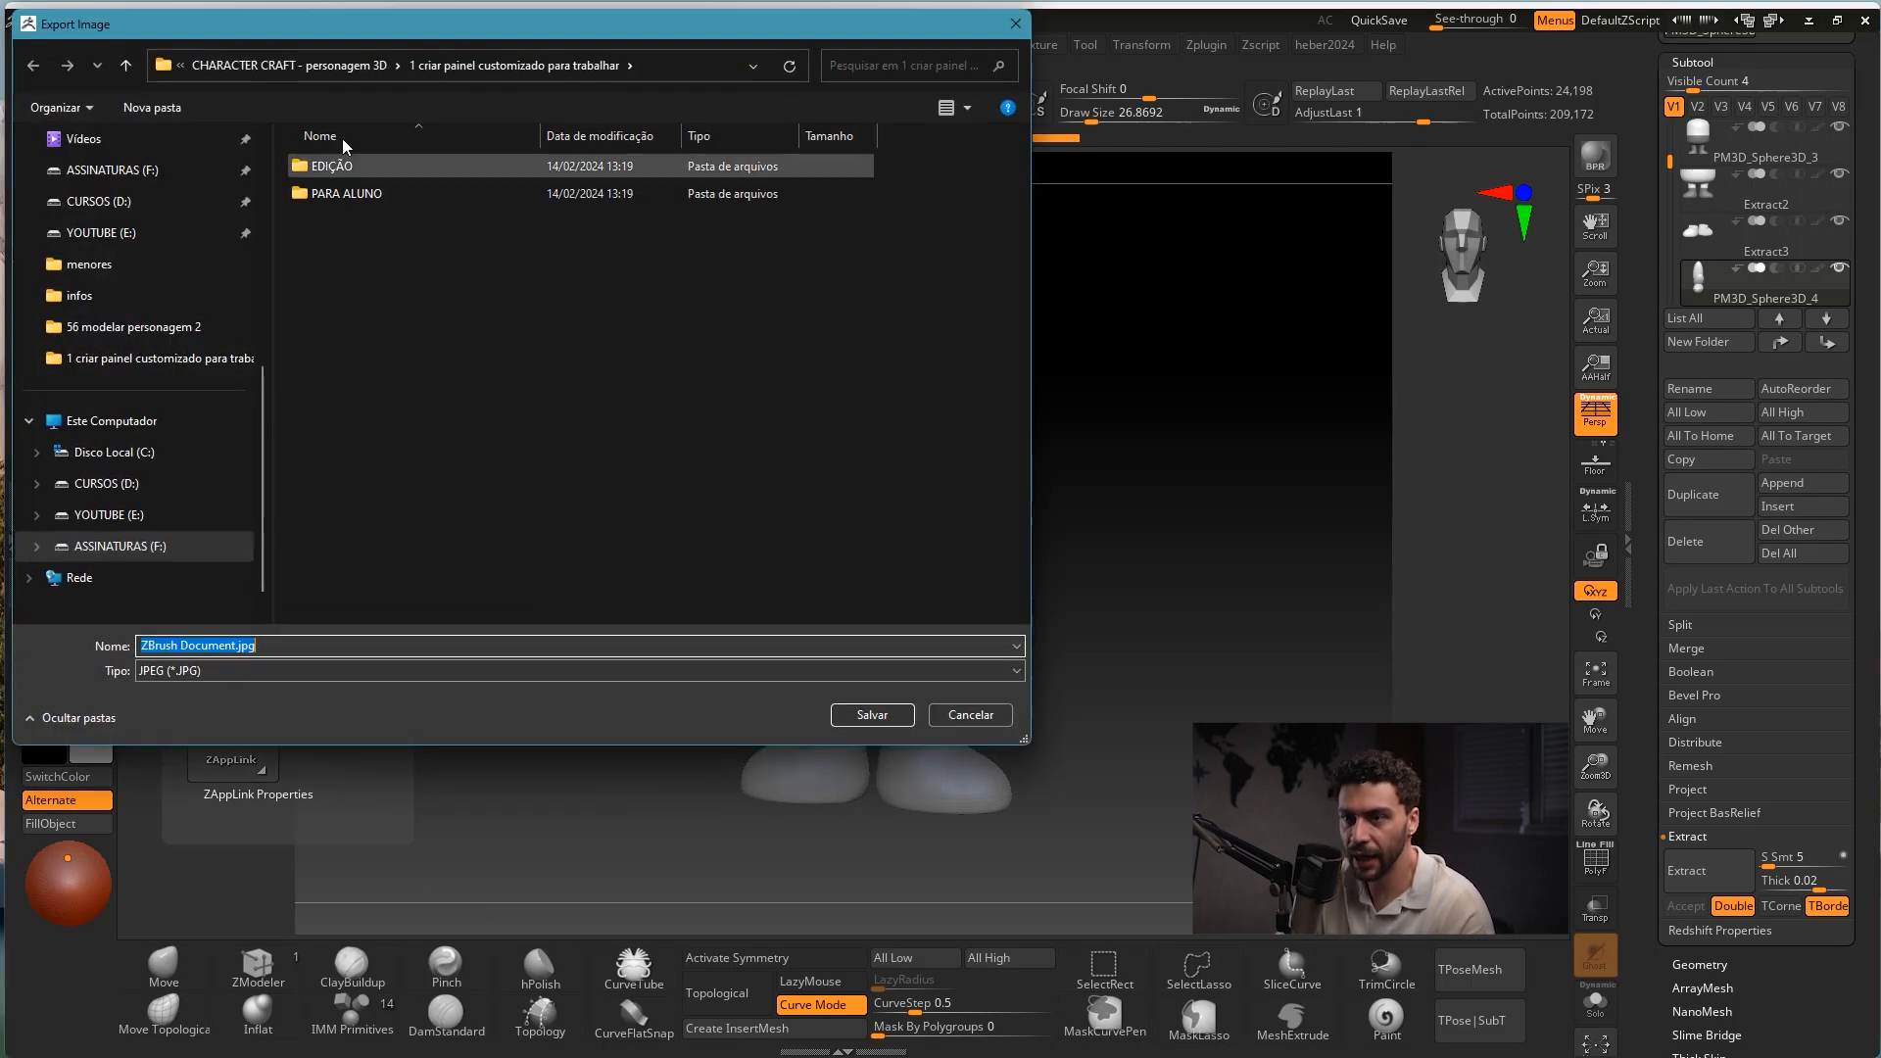
drag(396, 467, 408, 362)
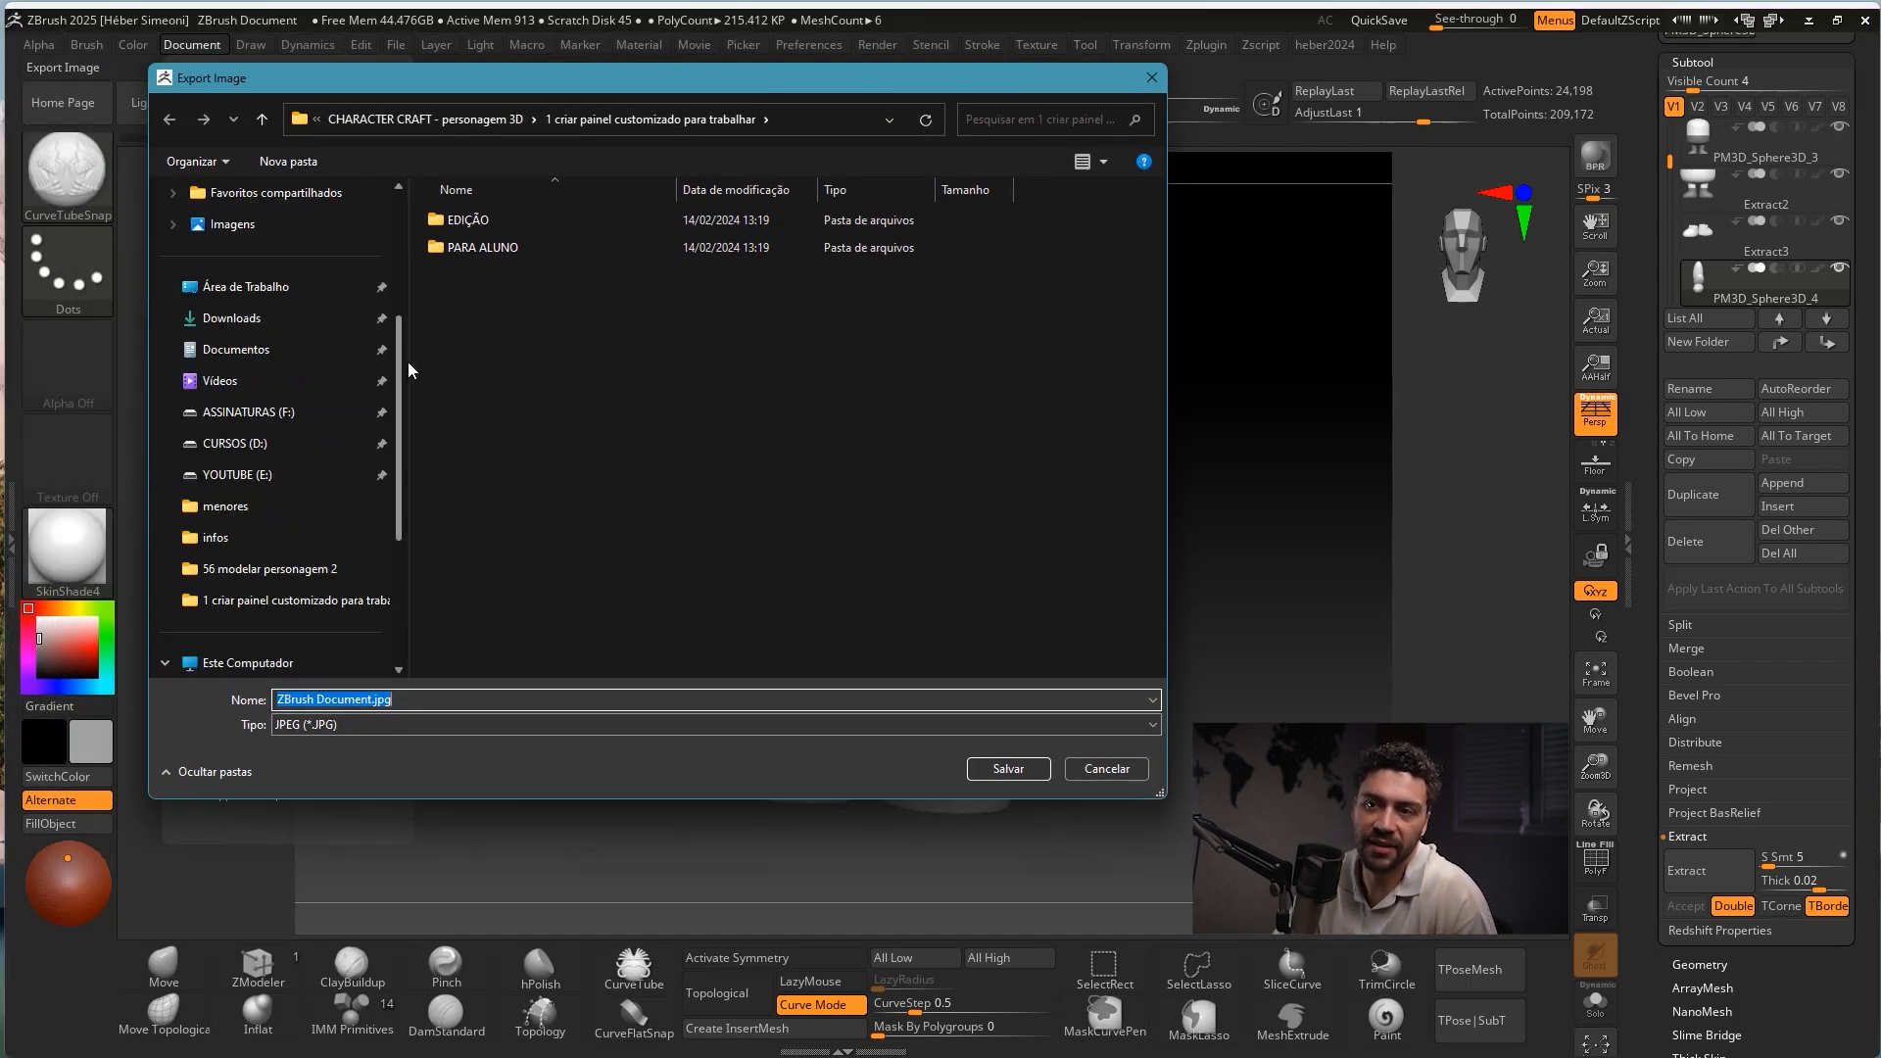
click(245, 317)
text(p)
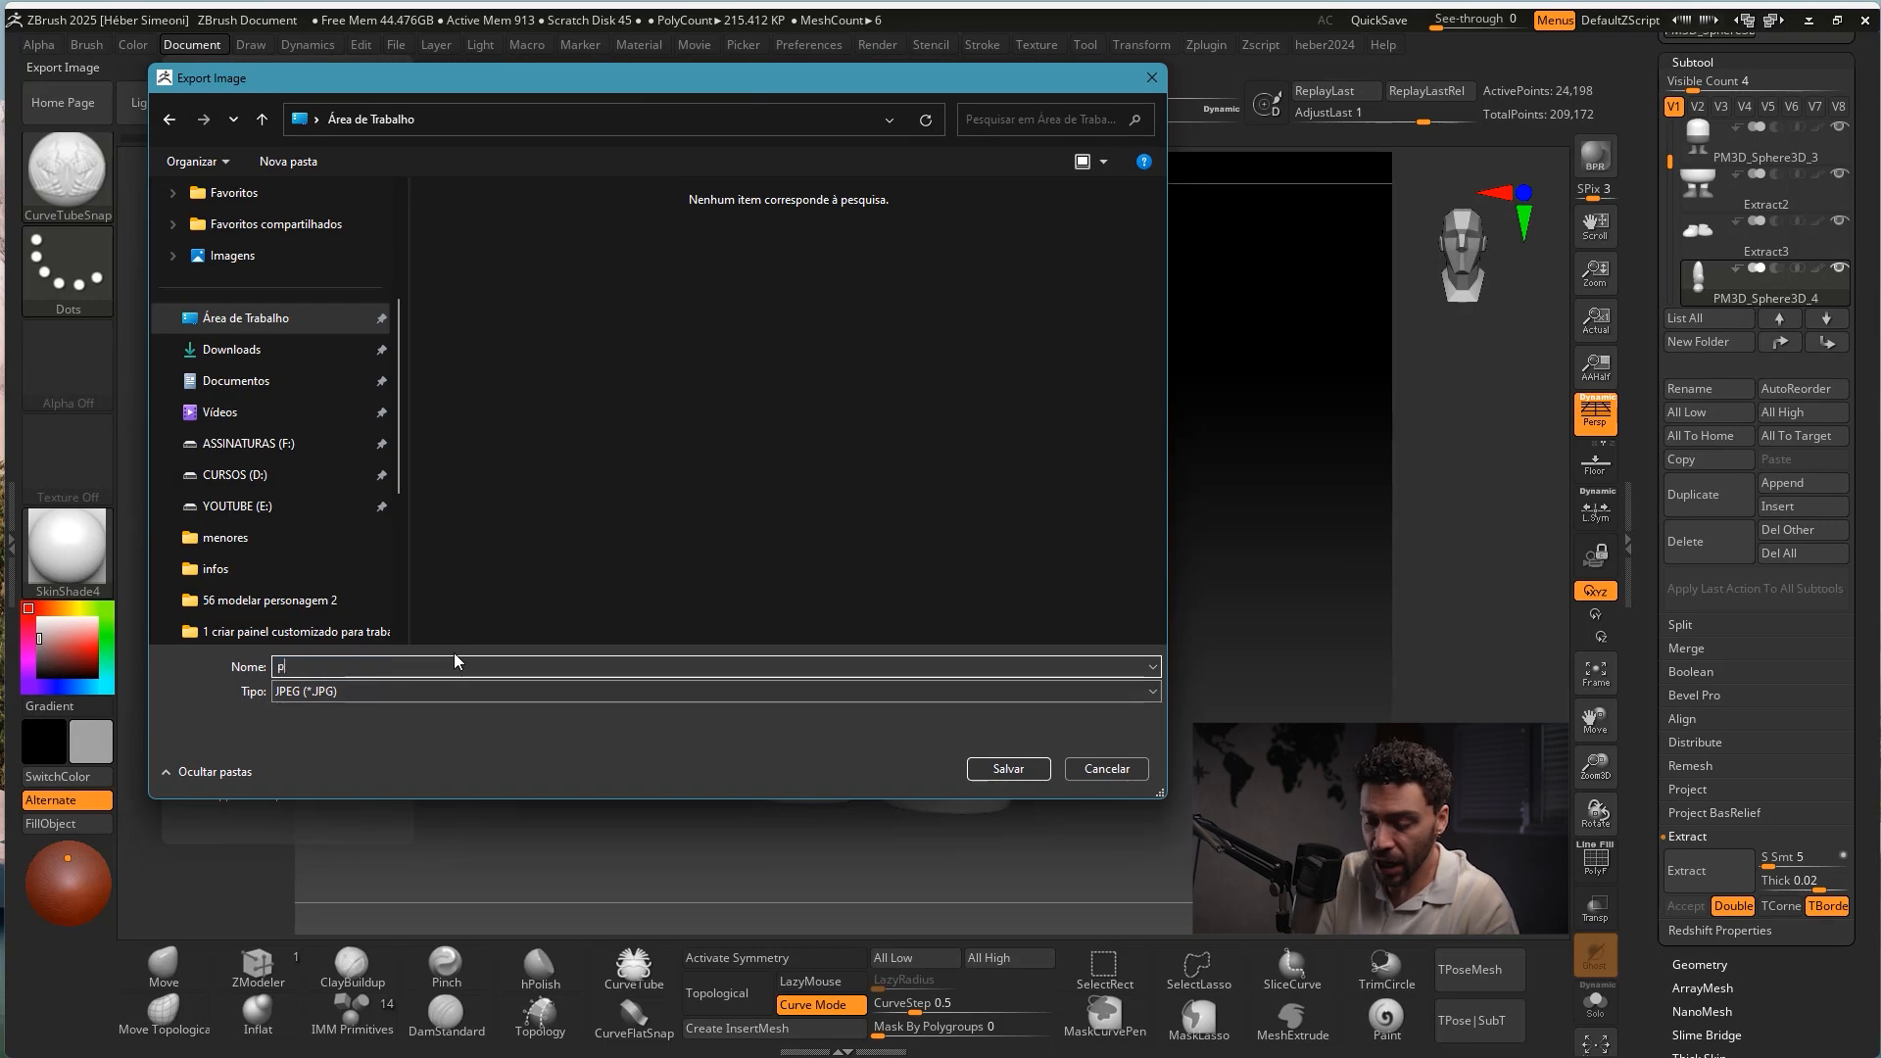
text(ersonagem lindinho demais)
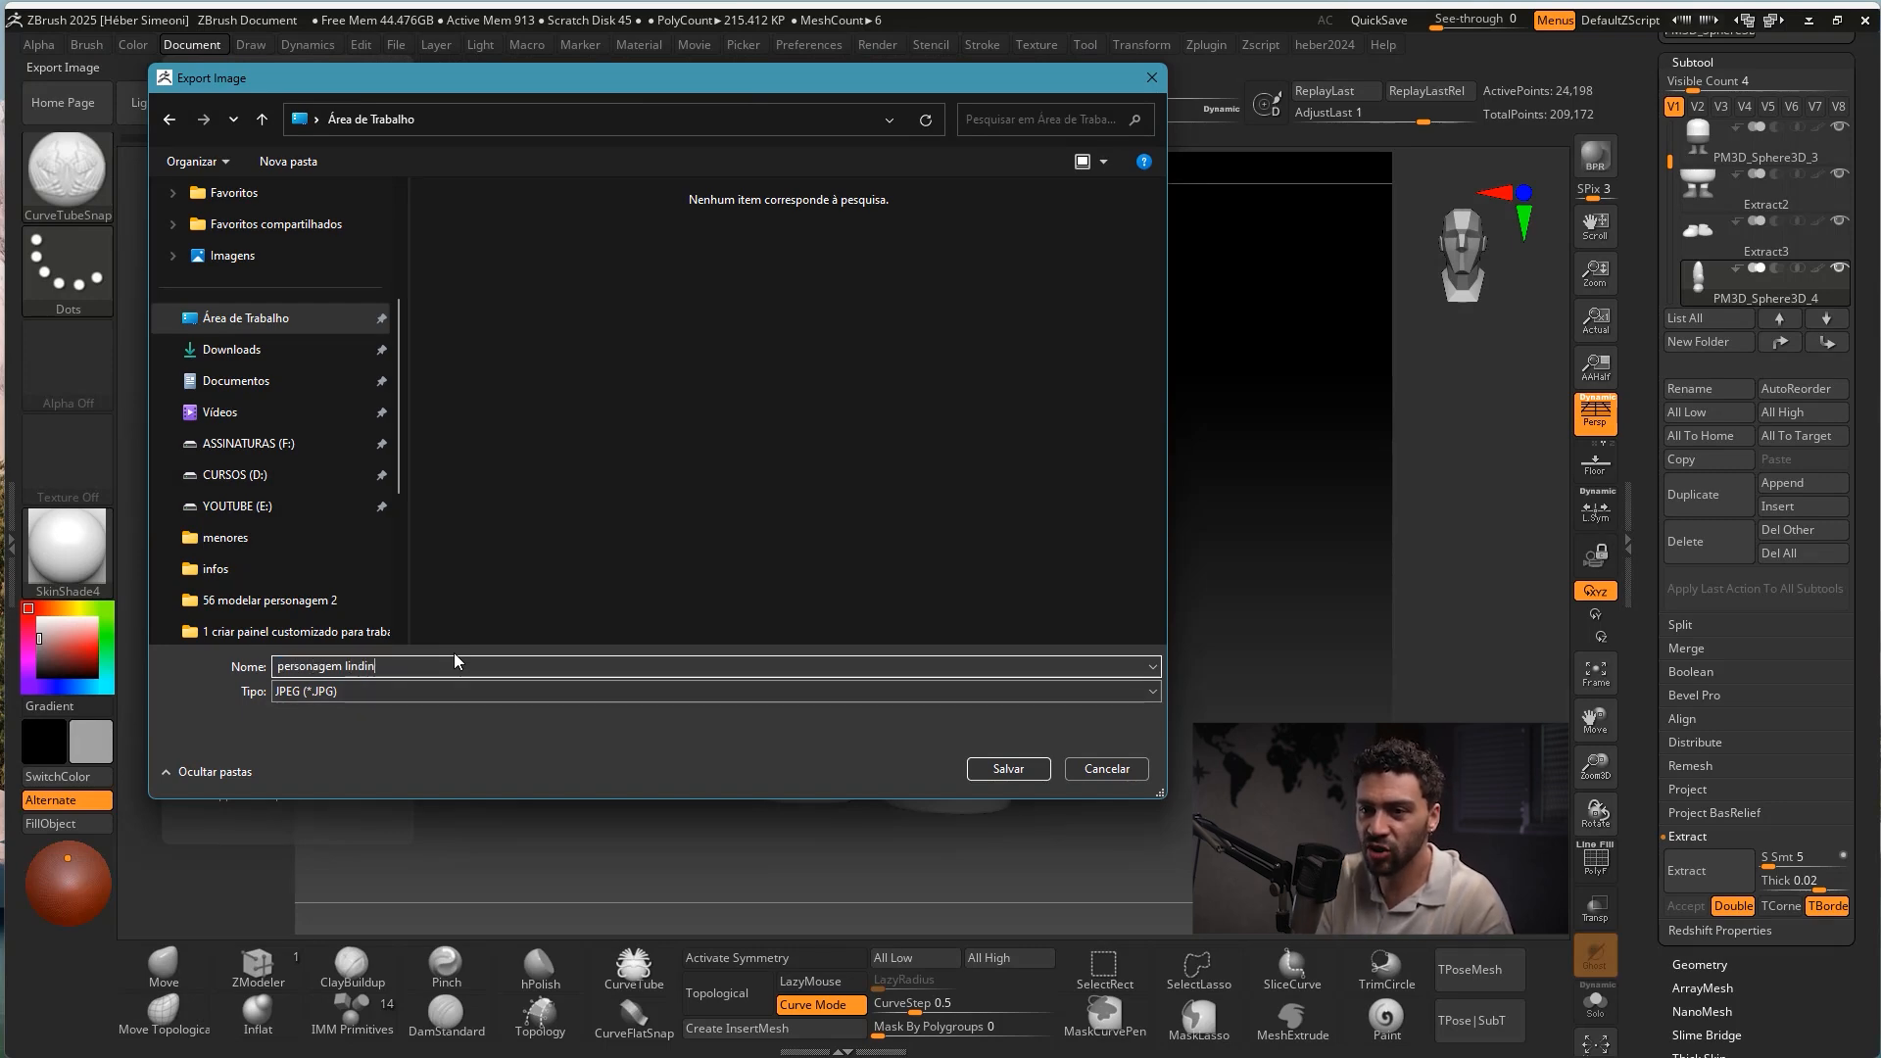
click(1008, 769)
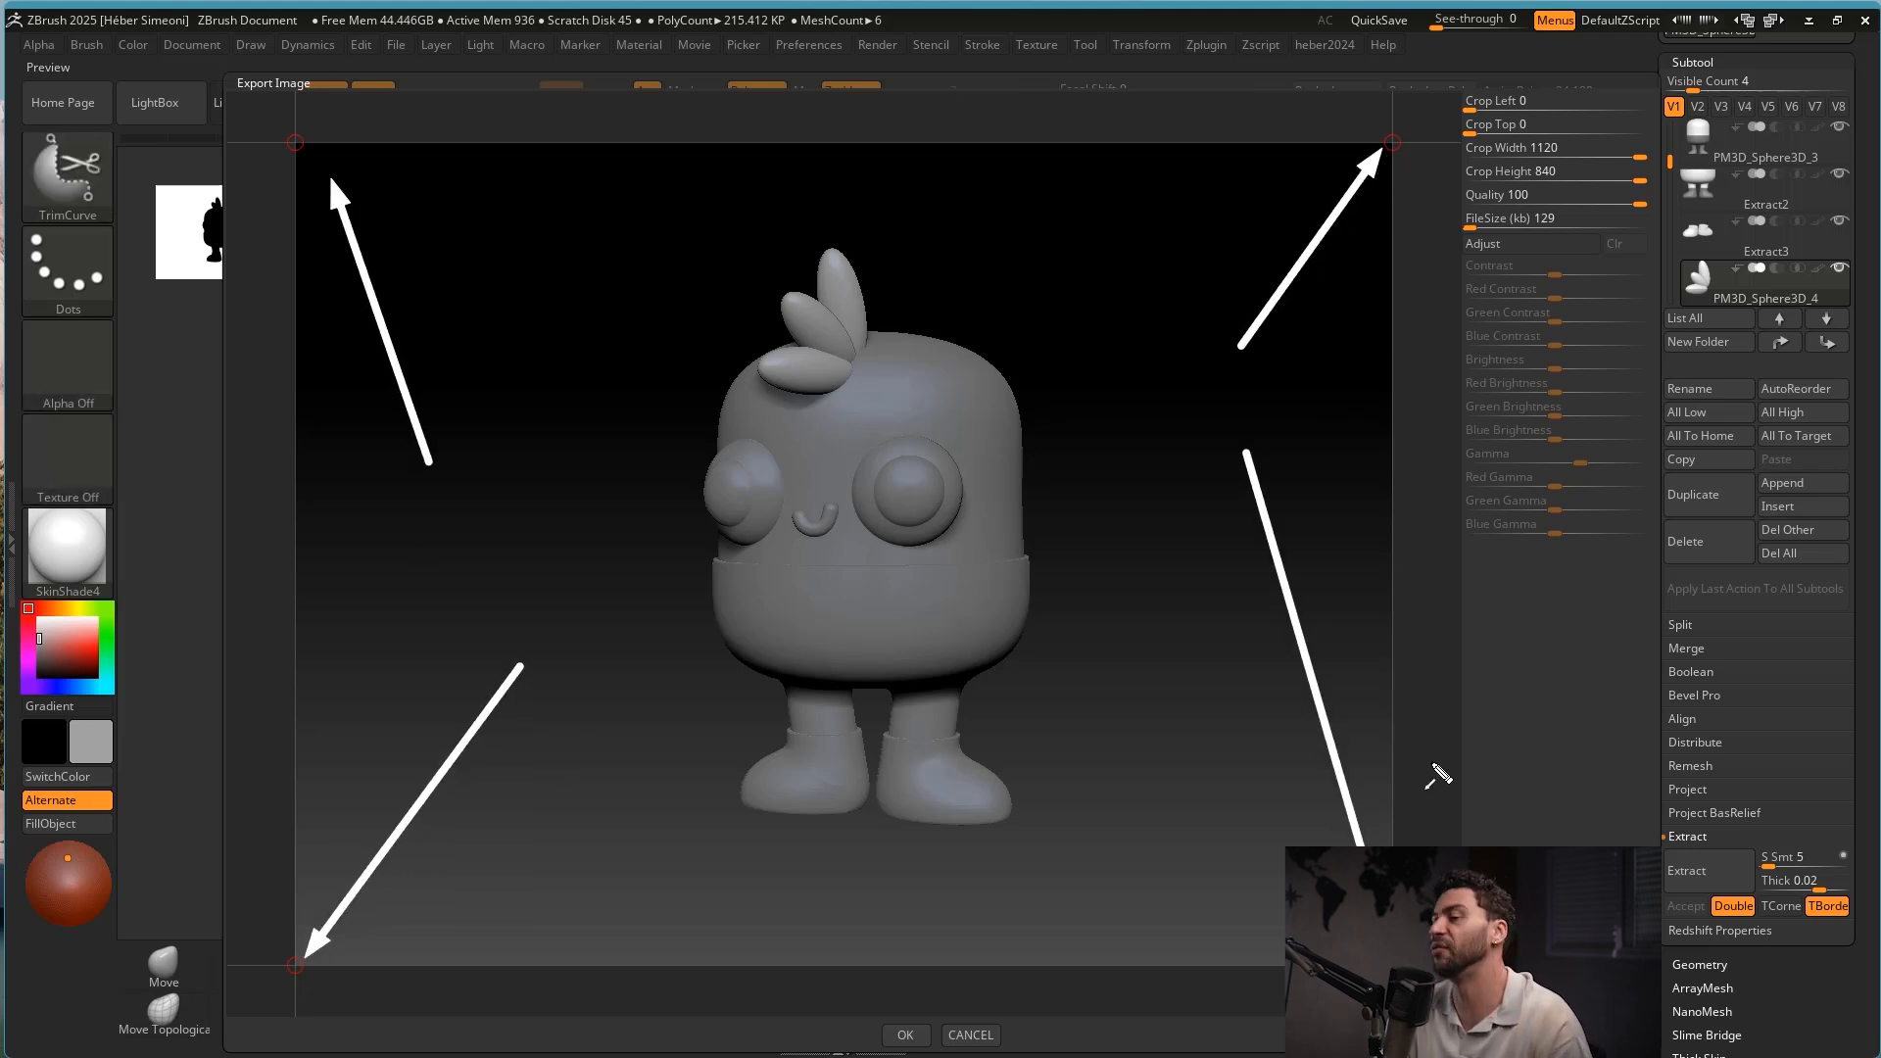
Crop the export image around the character to about 580 by 620 pixels and confirm the export.
mouse_move(1393, 966)
mouse_down()
mouse_move(1262, 895)
mouse_move(1057, 838)
mouse_up()
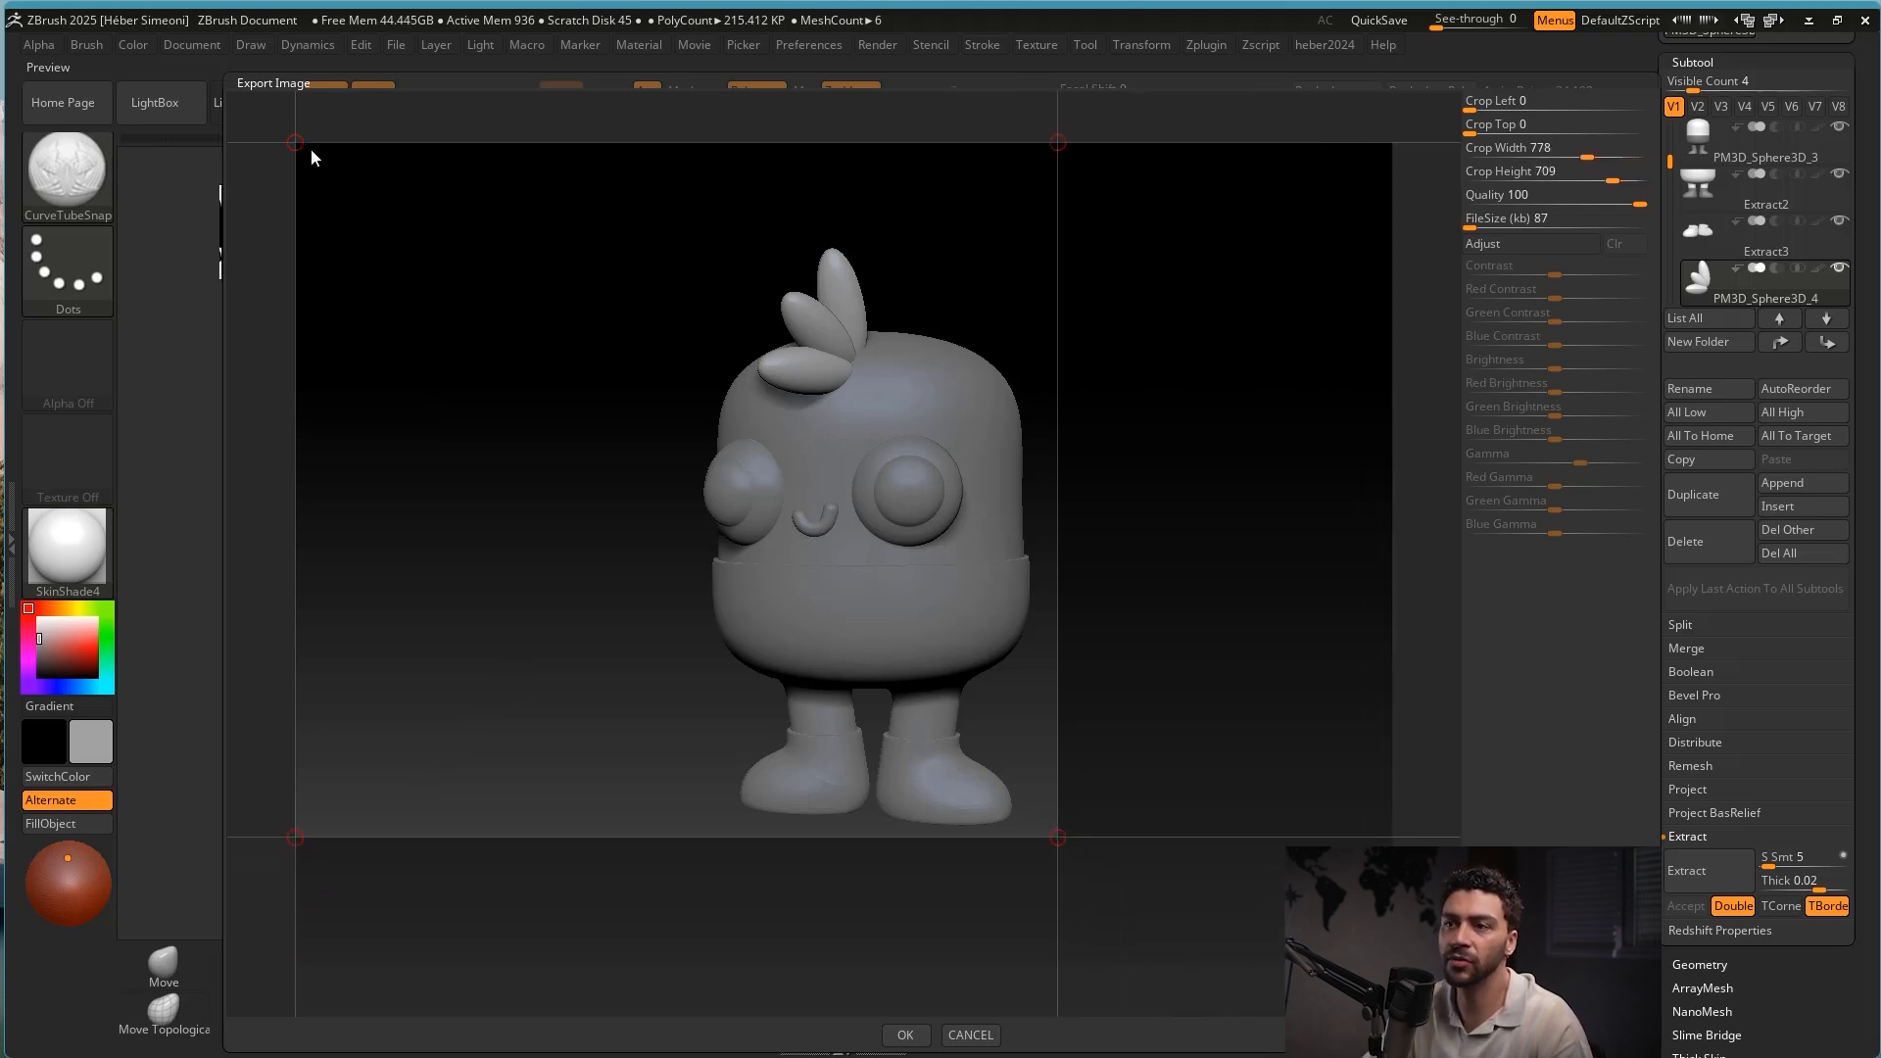
drag(310, 149, 686, 227)
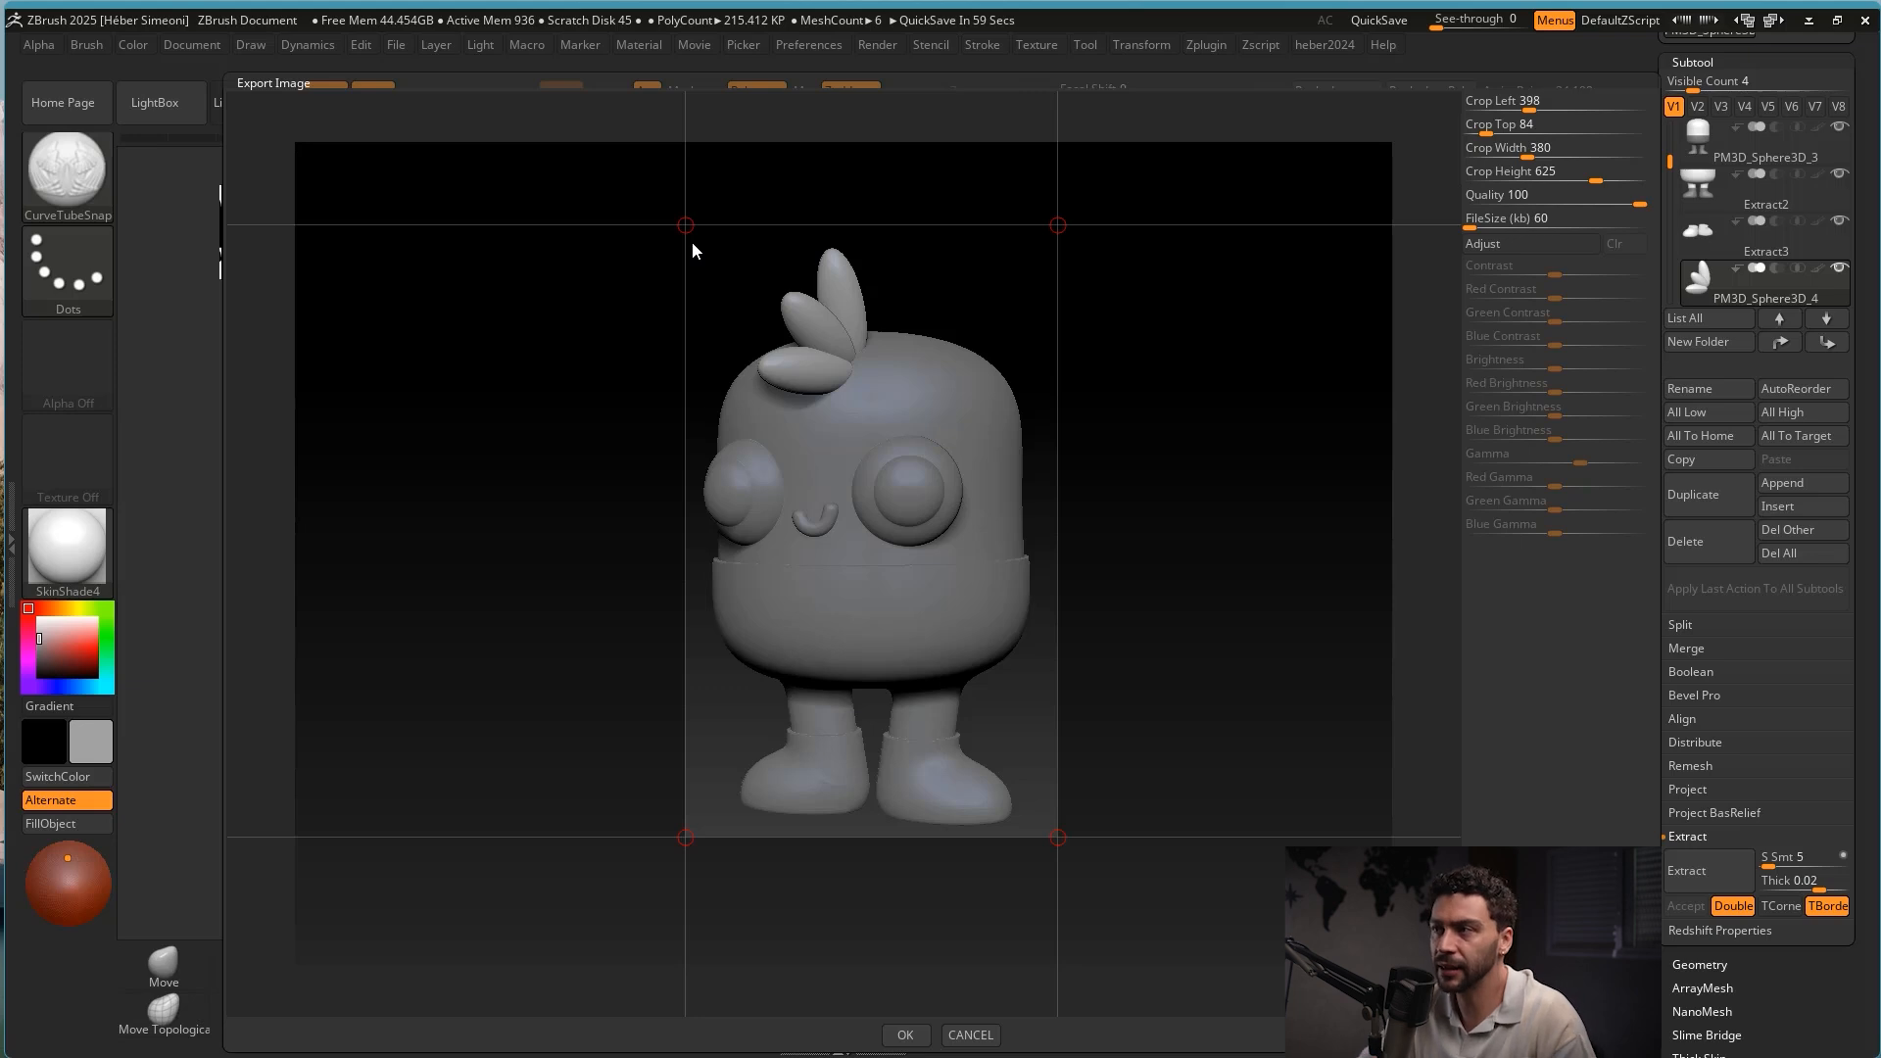
drag(685, 226, 657, 234)
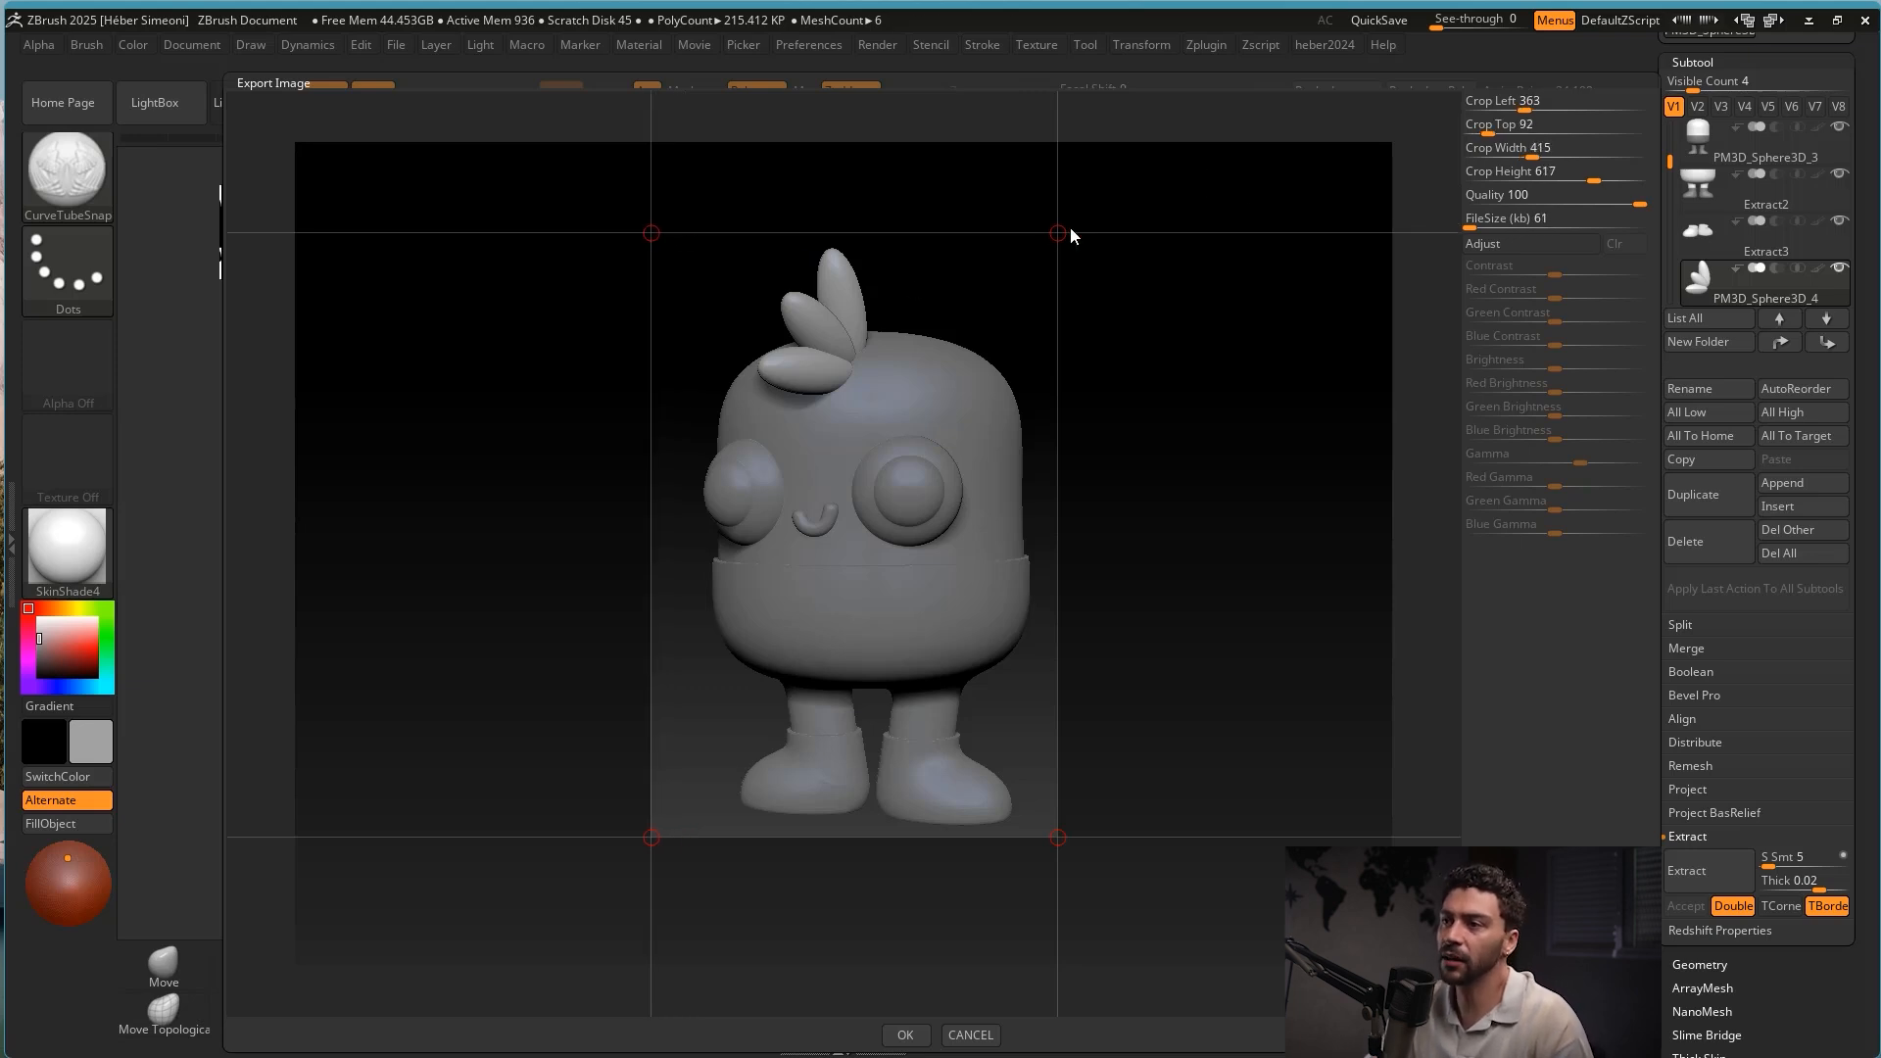
drag(1068, 231, 1137, 233)
drag(646, 233, 592, 234)
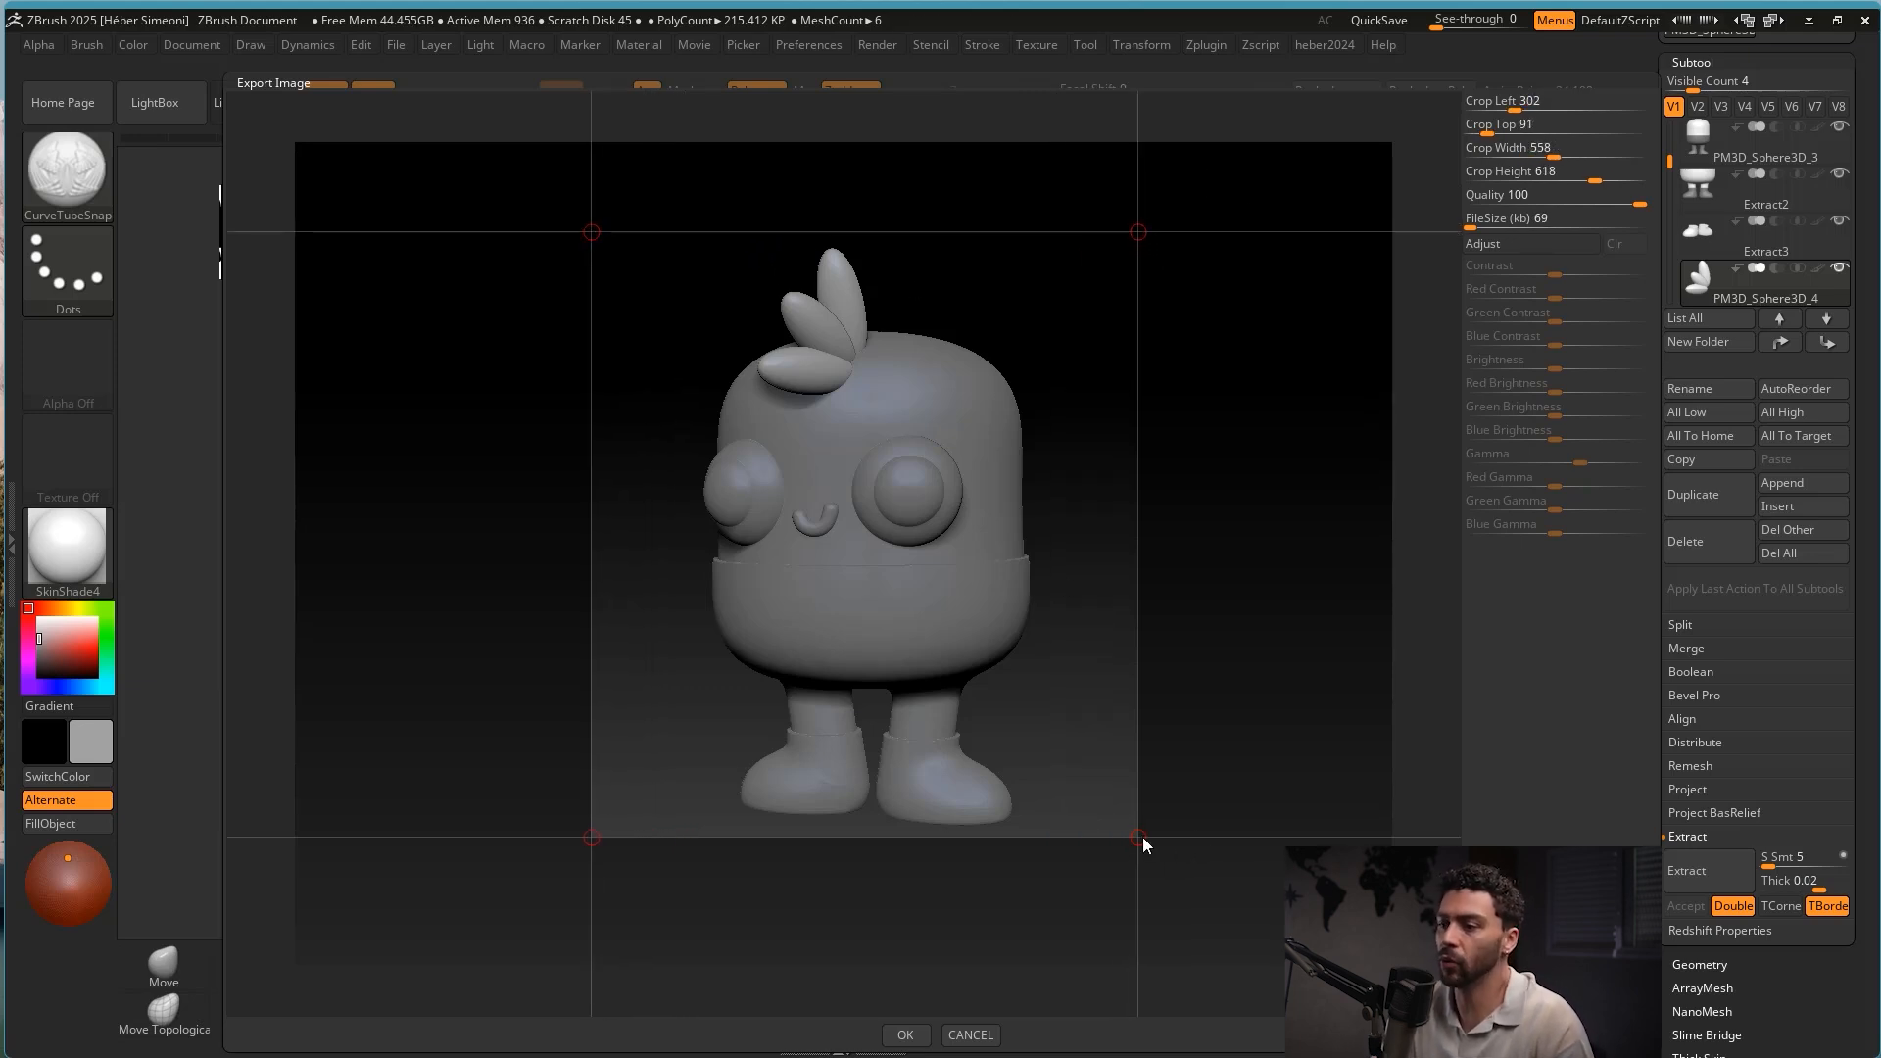
drag(1142, 837, 1161, 840)
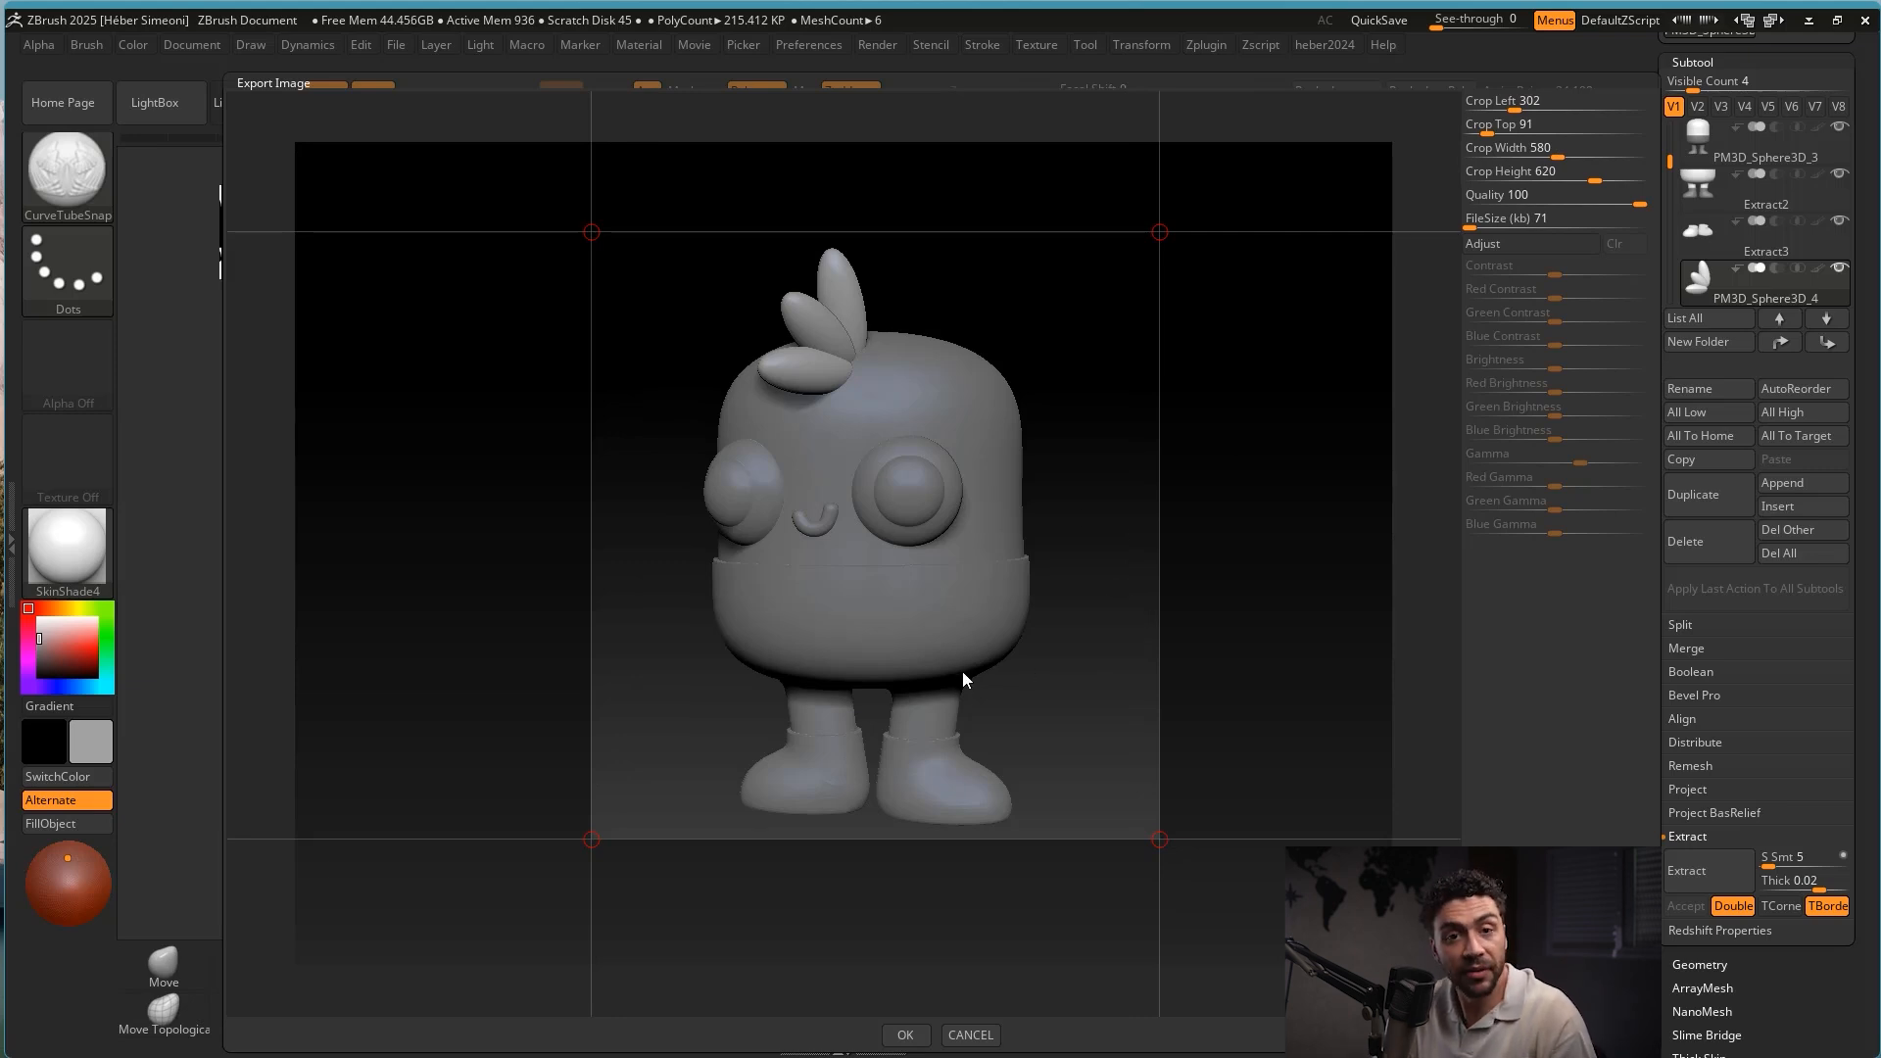
key(ctrl+shift+3)
drag(964, 515, 911, 1021)
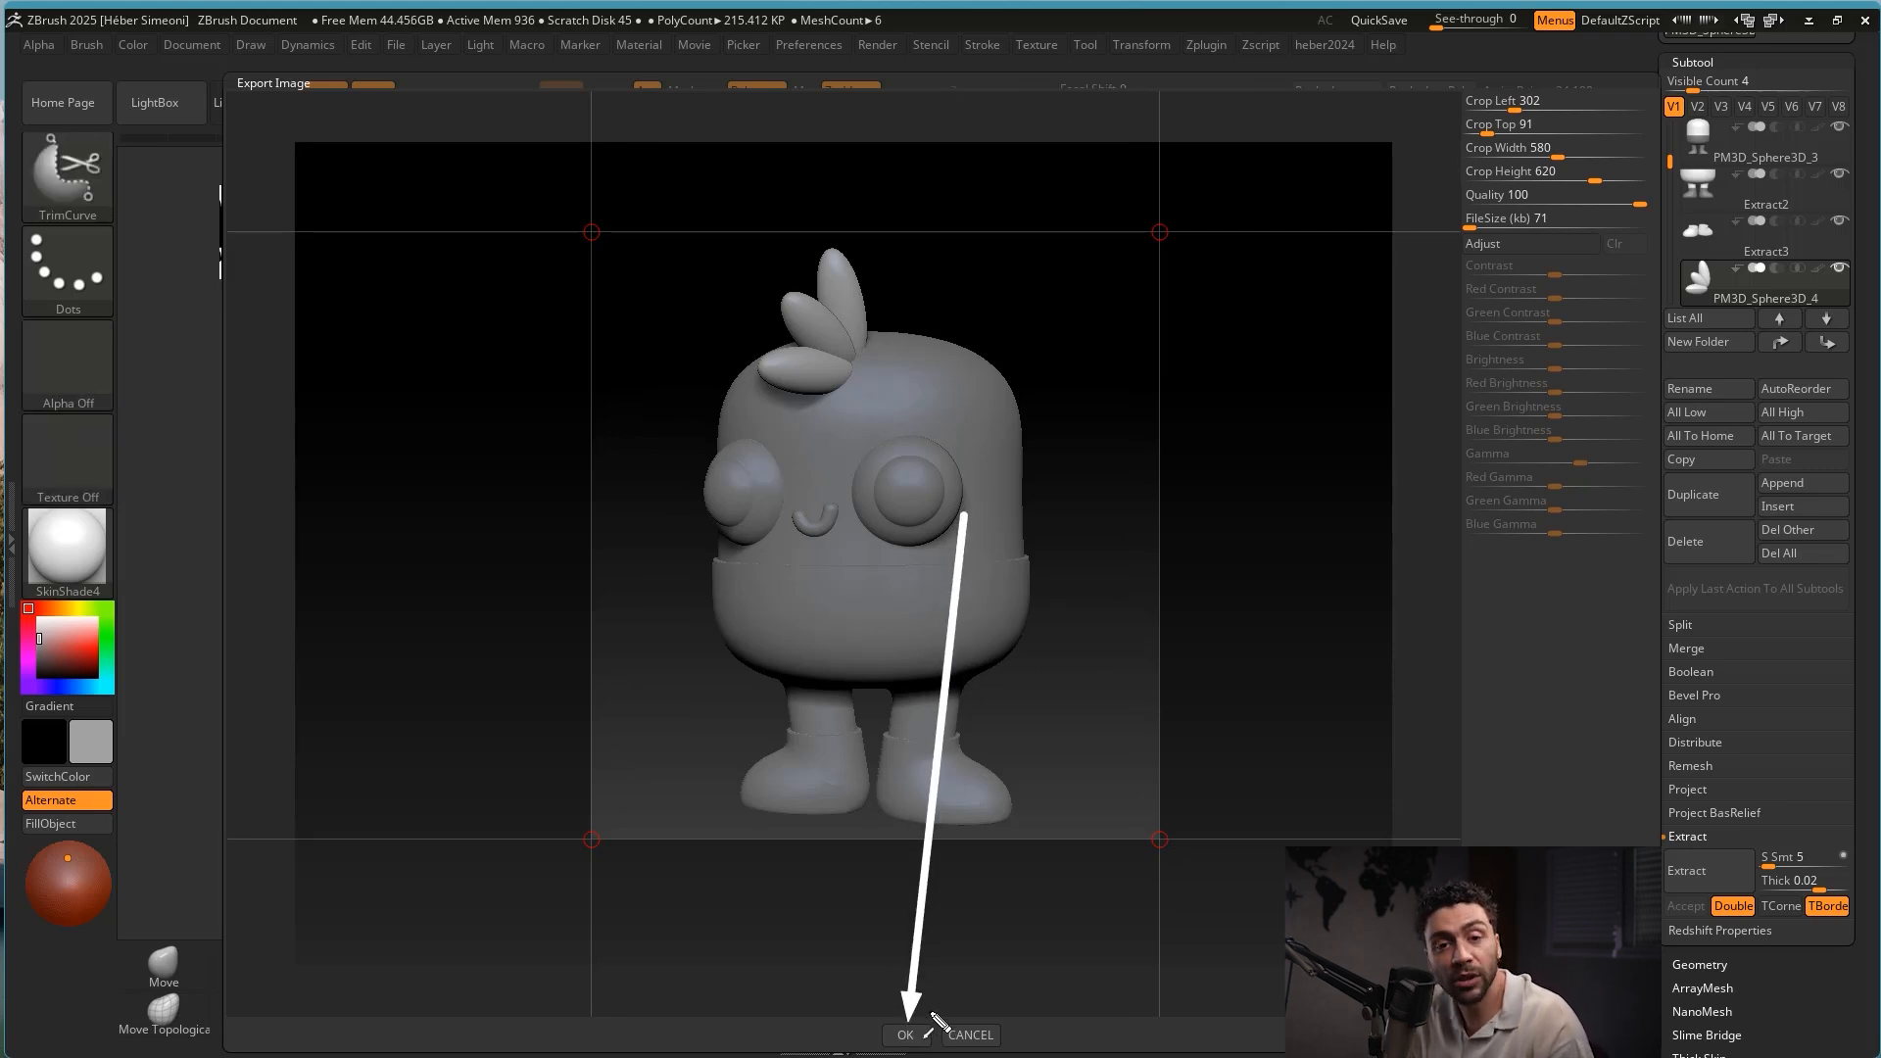
click(905, 1035)
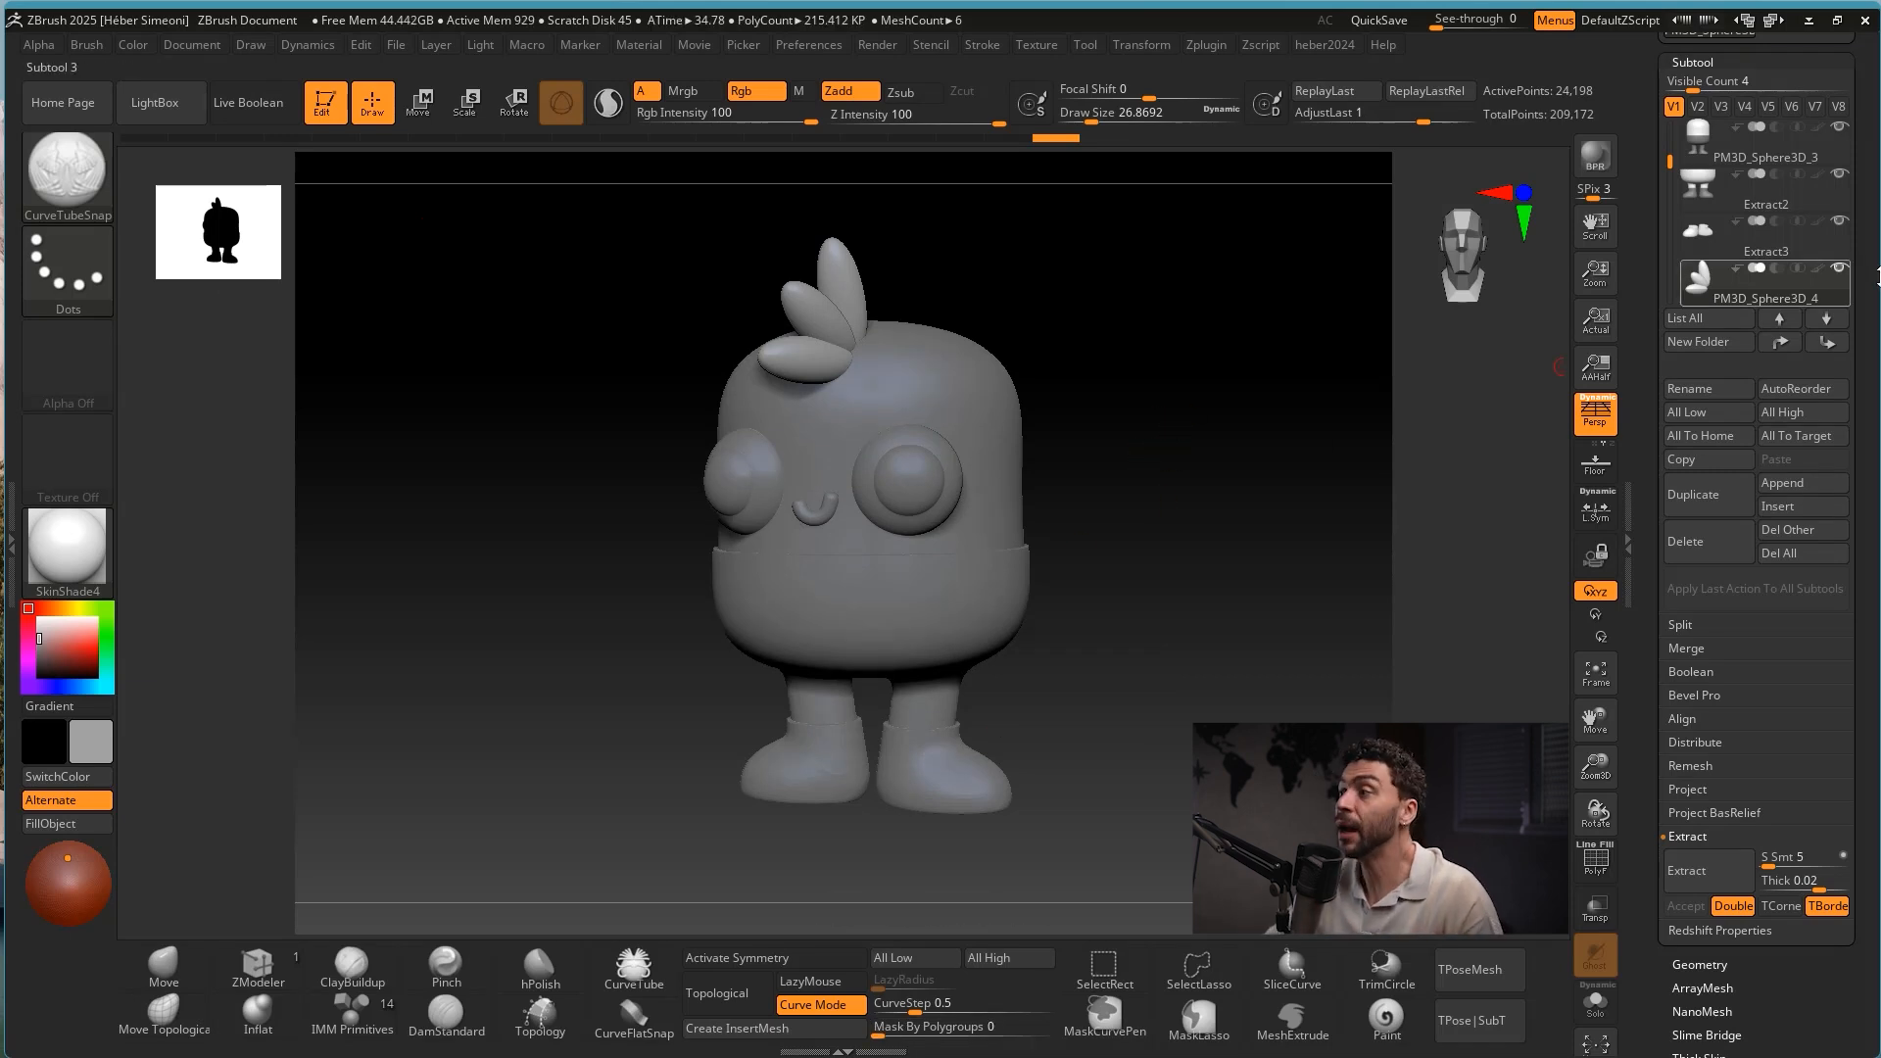
Save the character tool as a ZTL file named "porsonagem lindinho modelagem" on the desktop.
drag(1877, 278, 1842, 578)
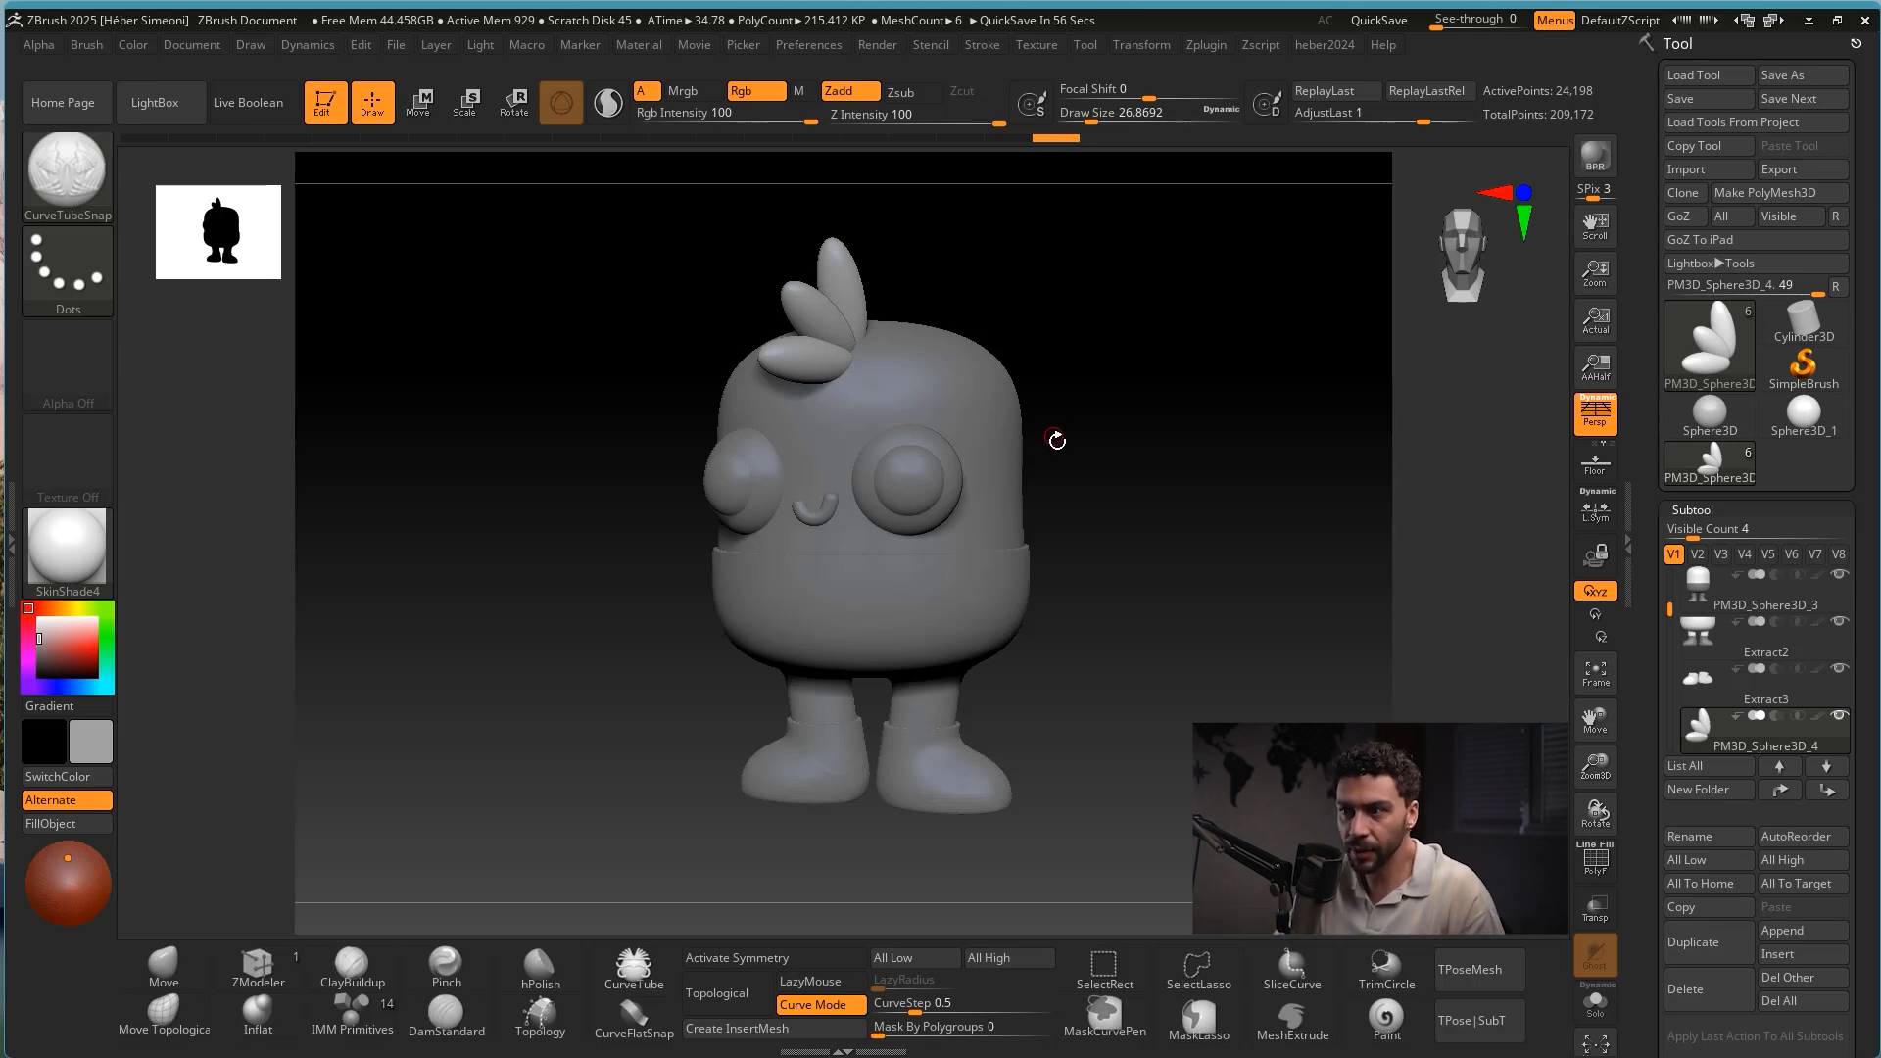
key(ctrl)
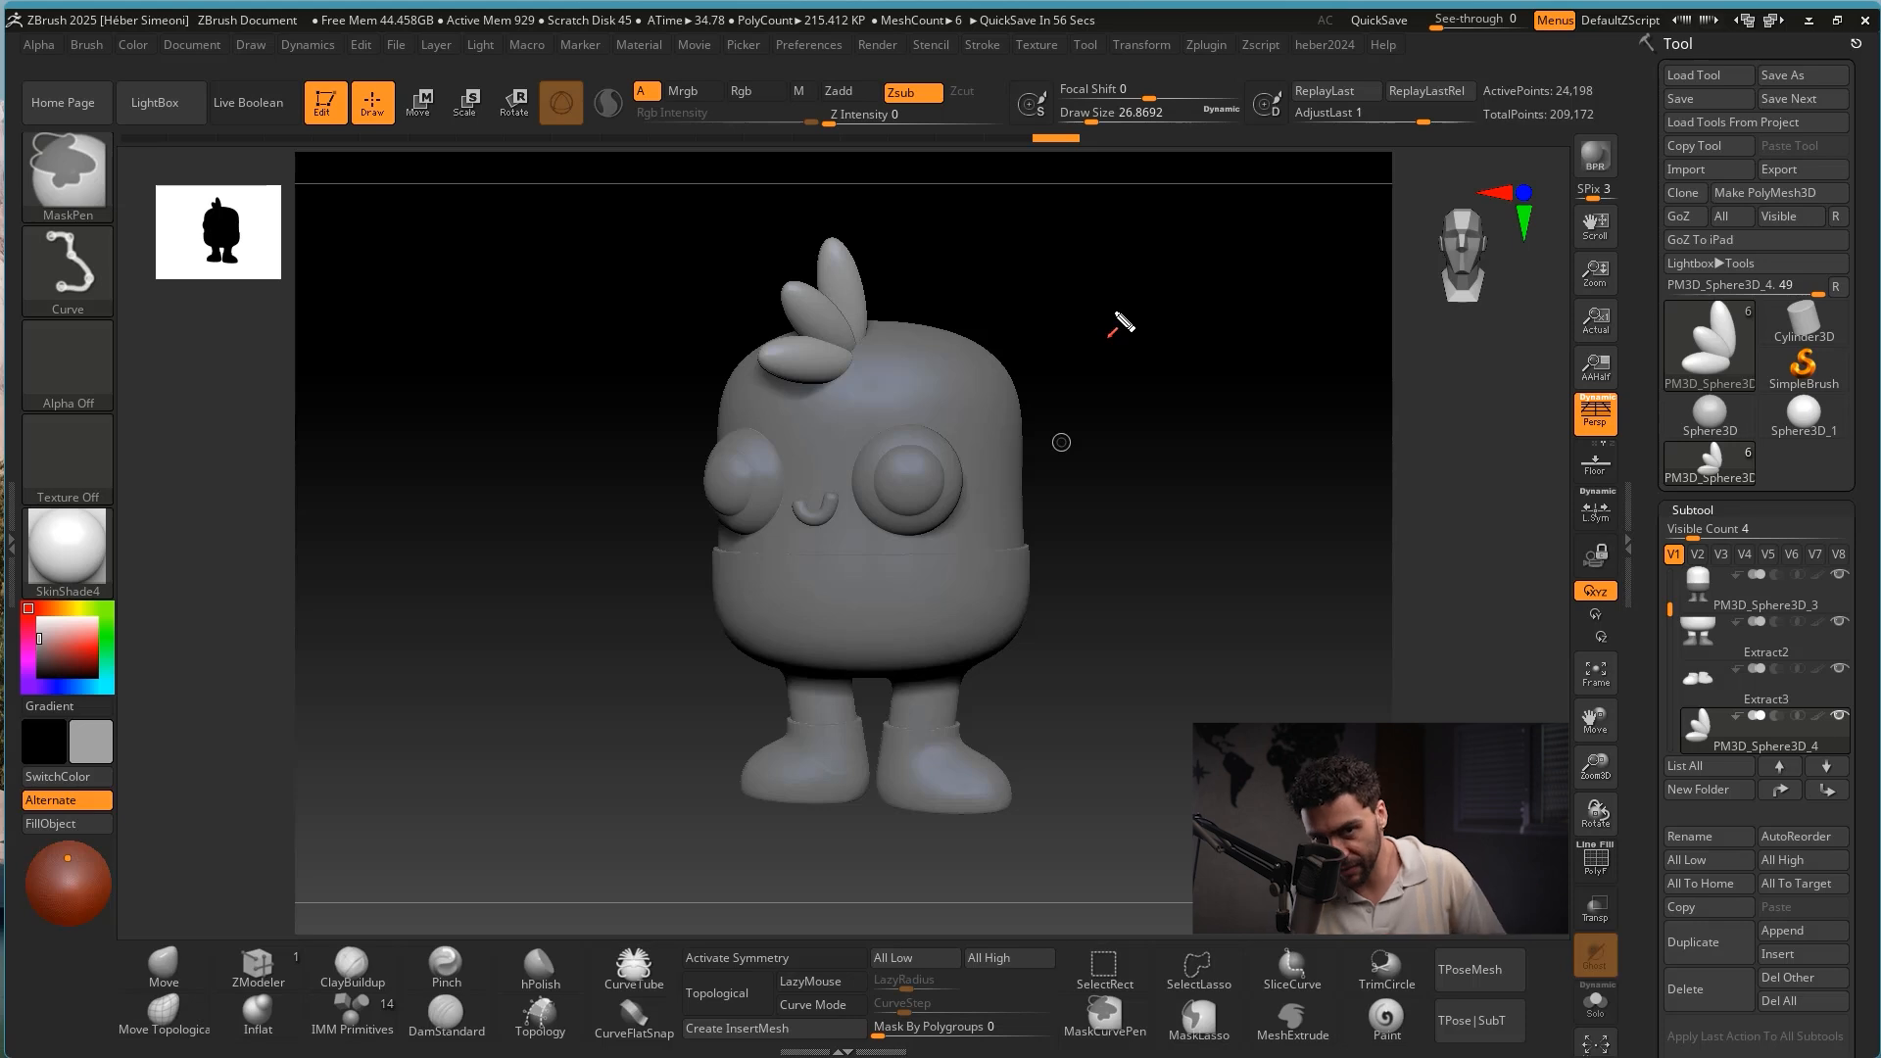
drag(1371, 561, 1687, 63)
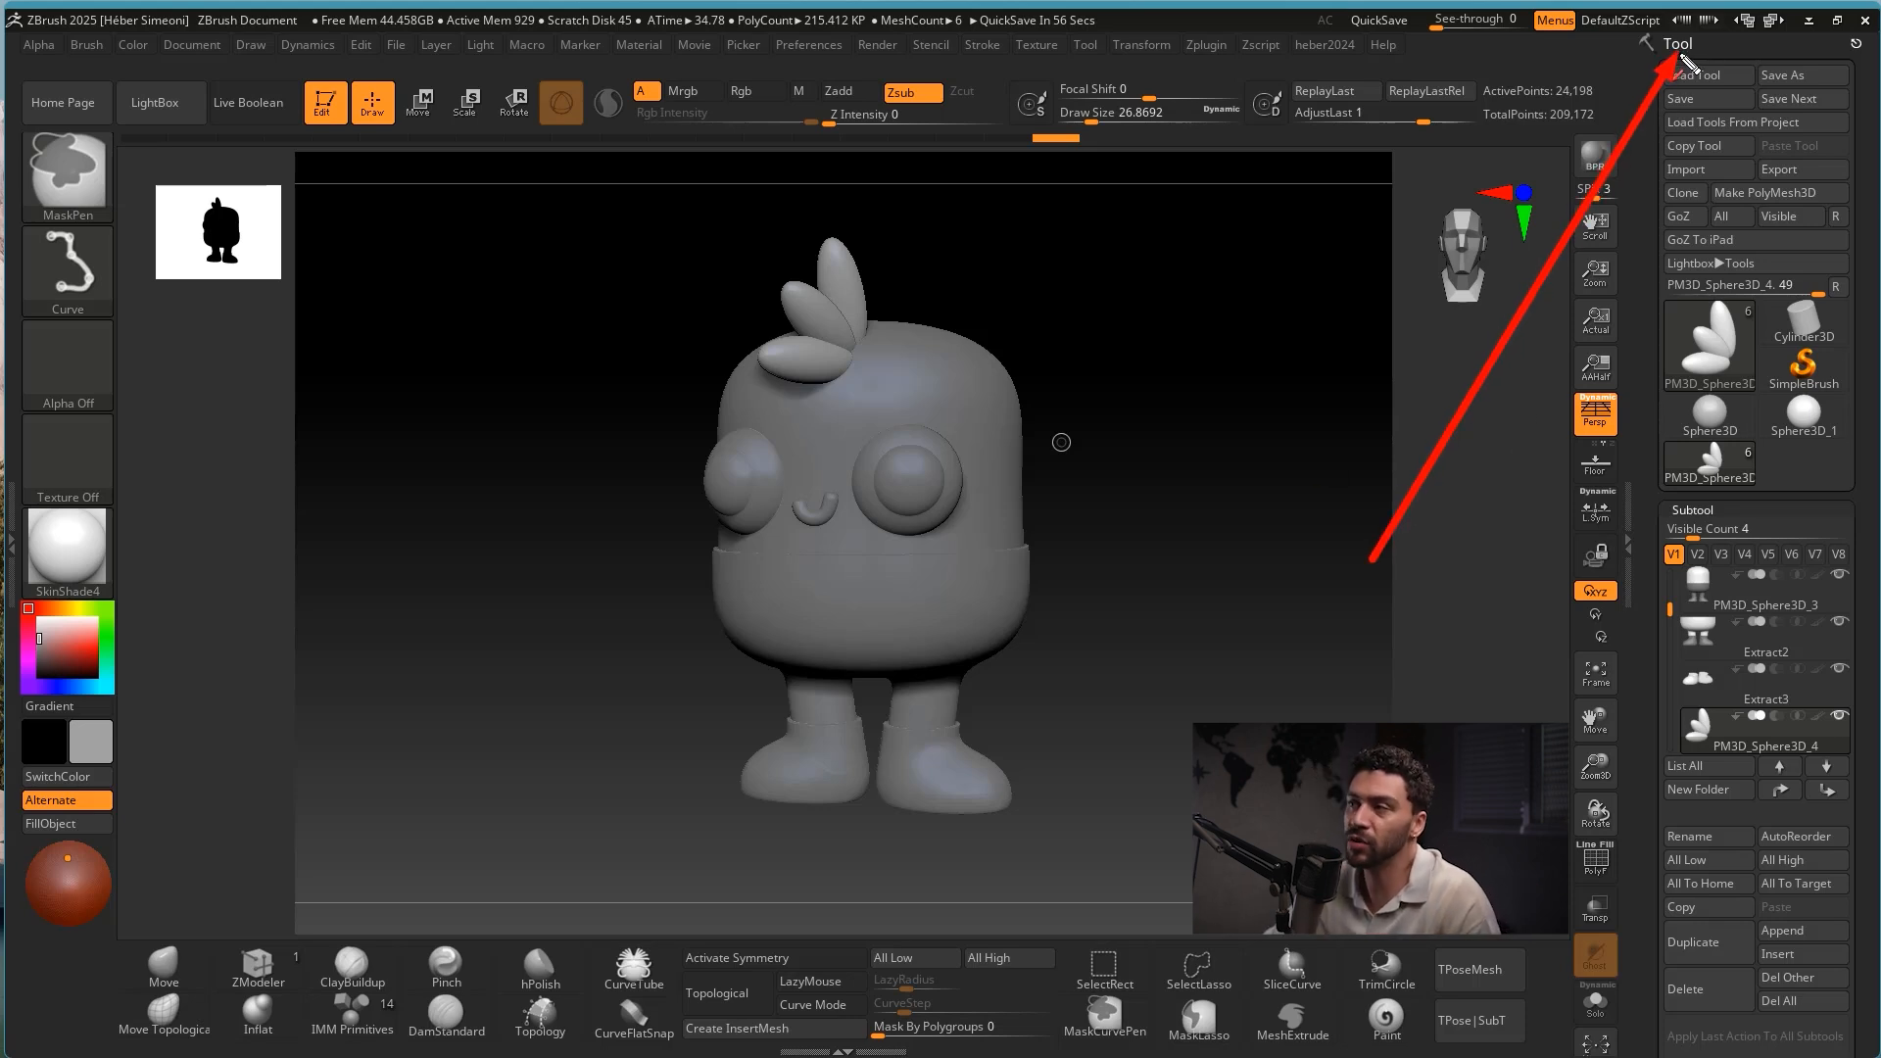
click(1776, 76)
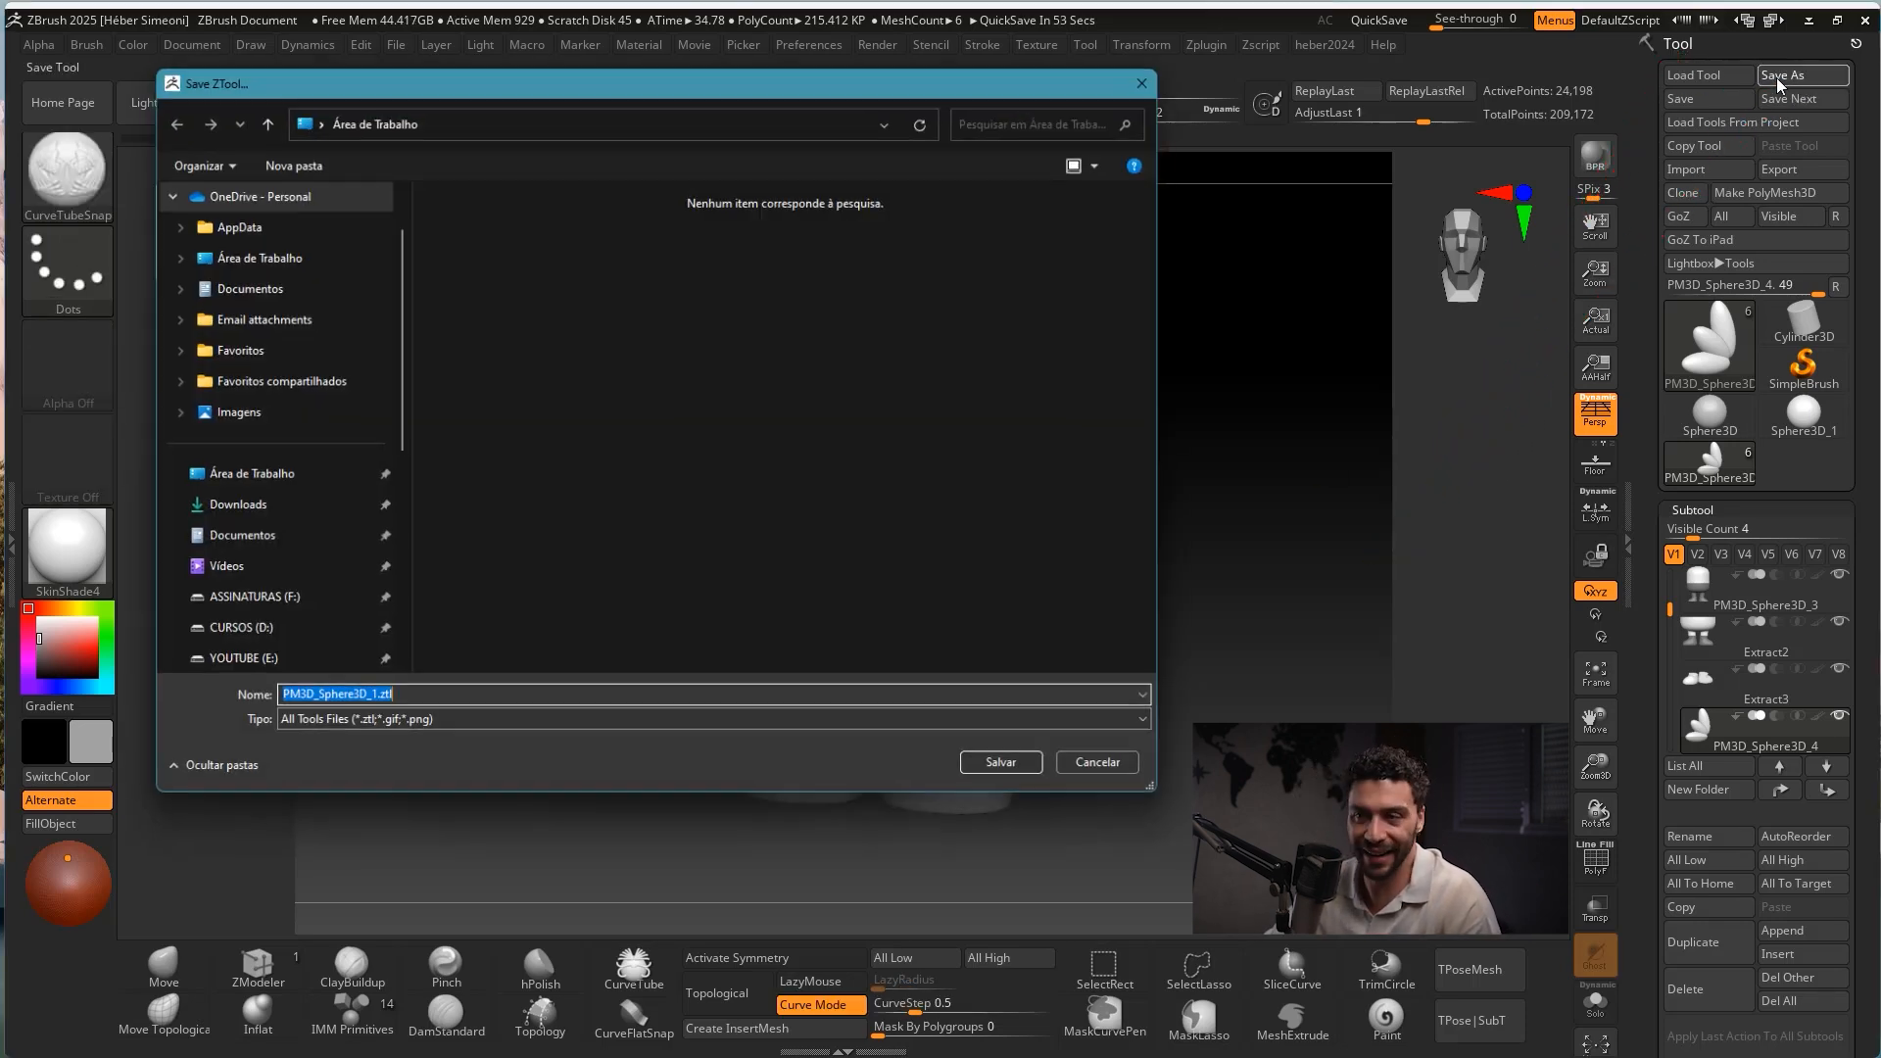
click(245, 475)
mouse_move(412, 326)
mouse_down()
mouse_move(374, 394)
mouse_move(388, 667)
mouse_up()
click(411, 699)
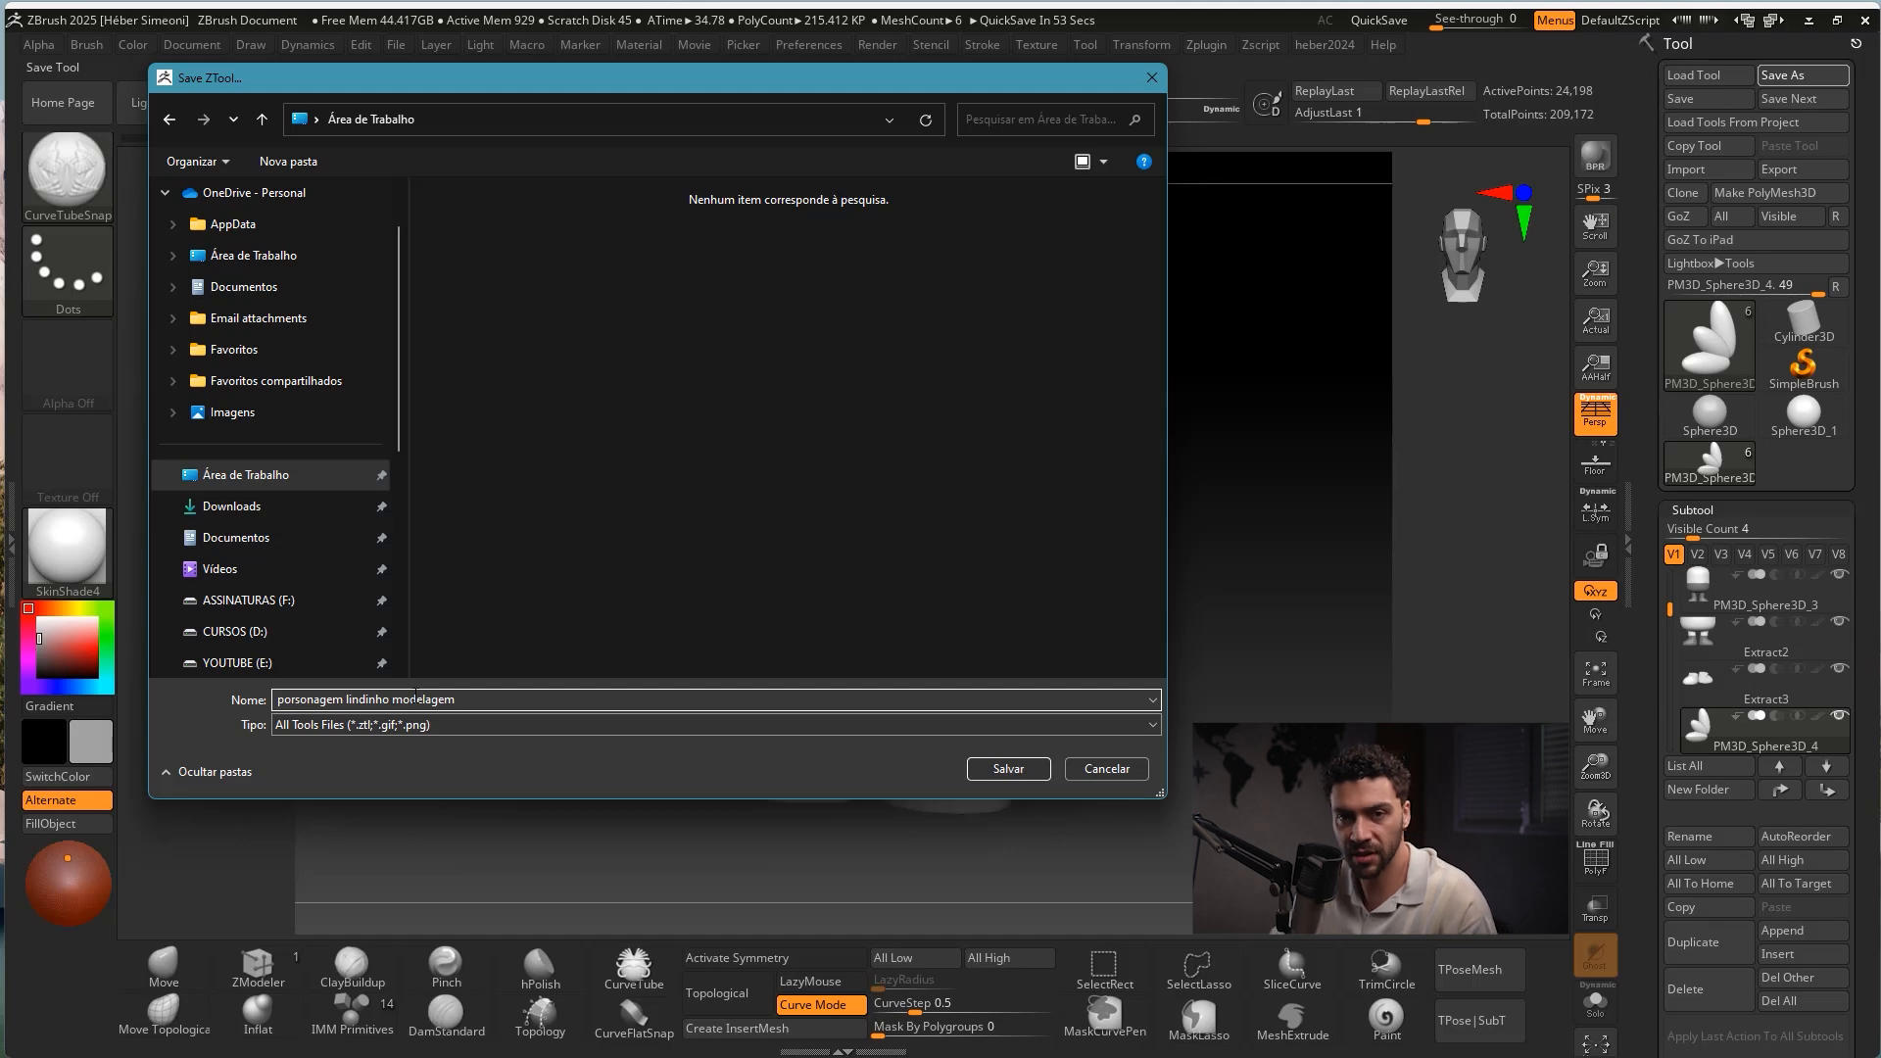
click(1009, 769)
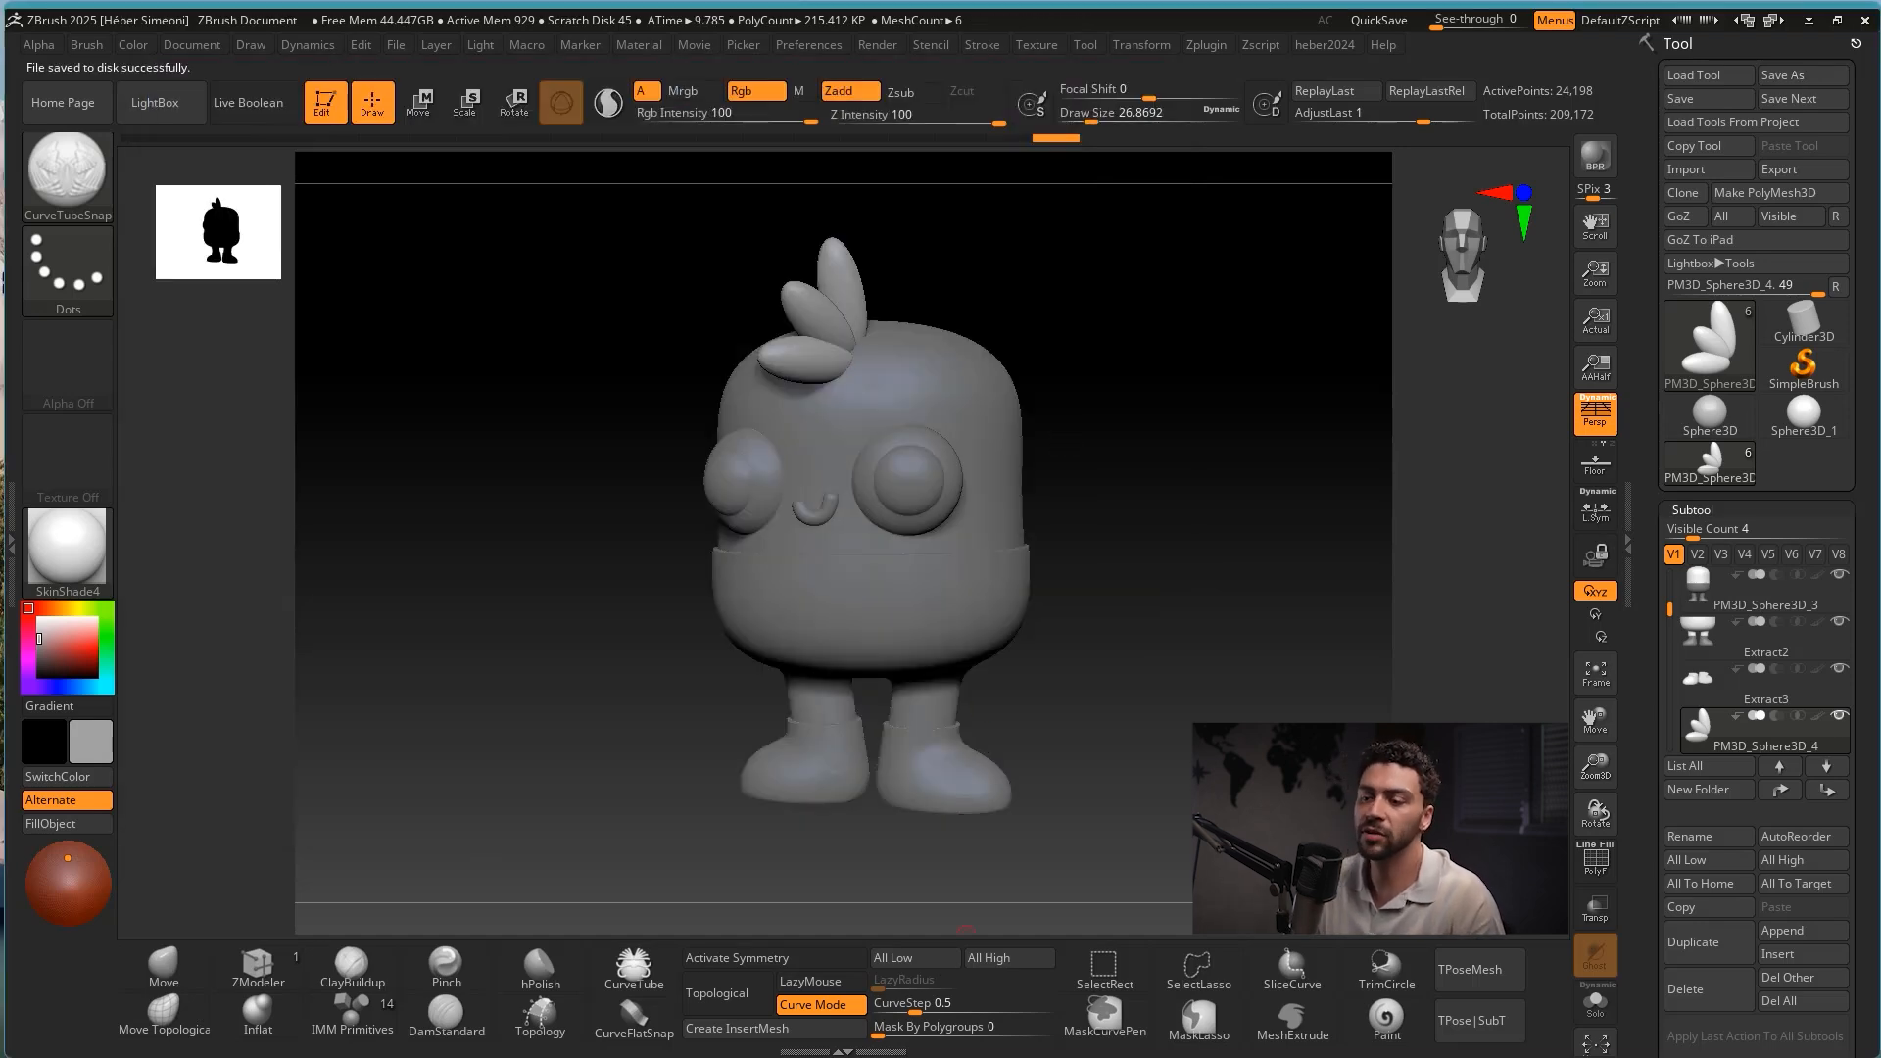
Switch to File Explorer and check the exported JPEG and the saved ZTL file in the desktop folder.
click(803, 1037)
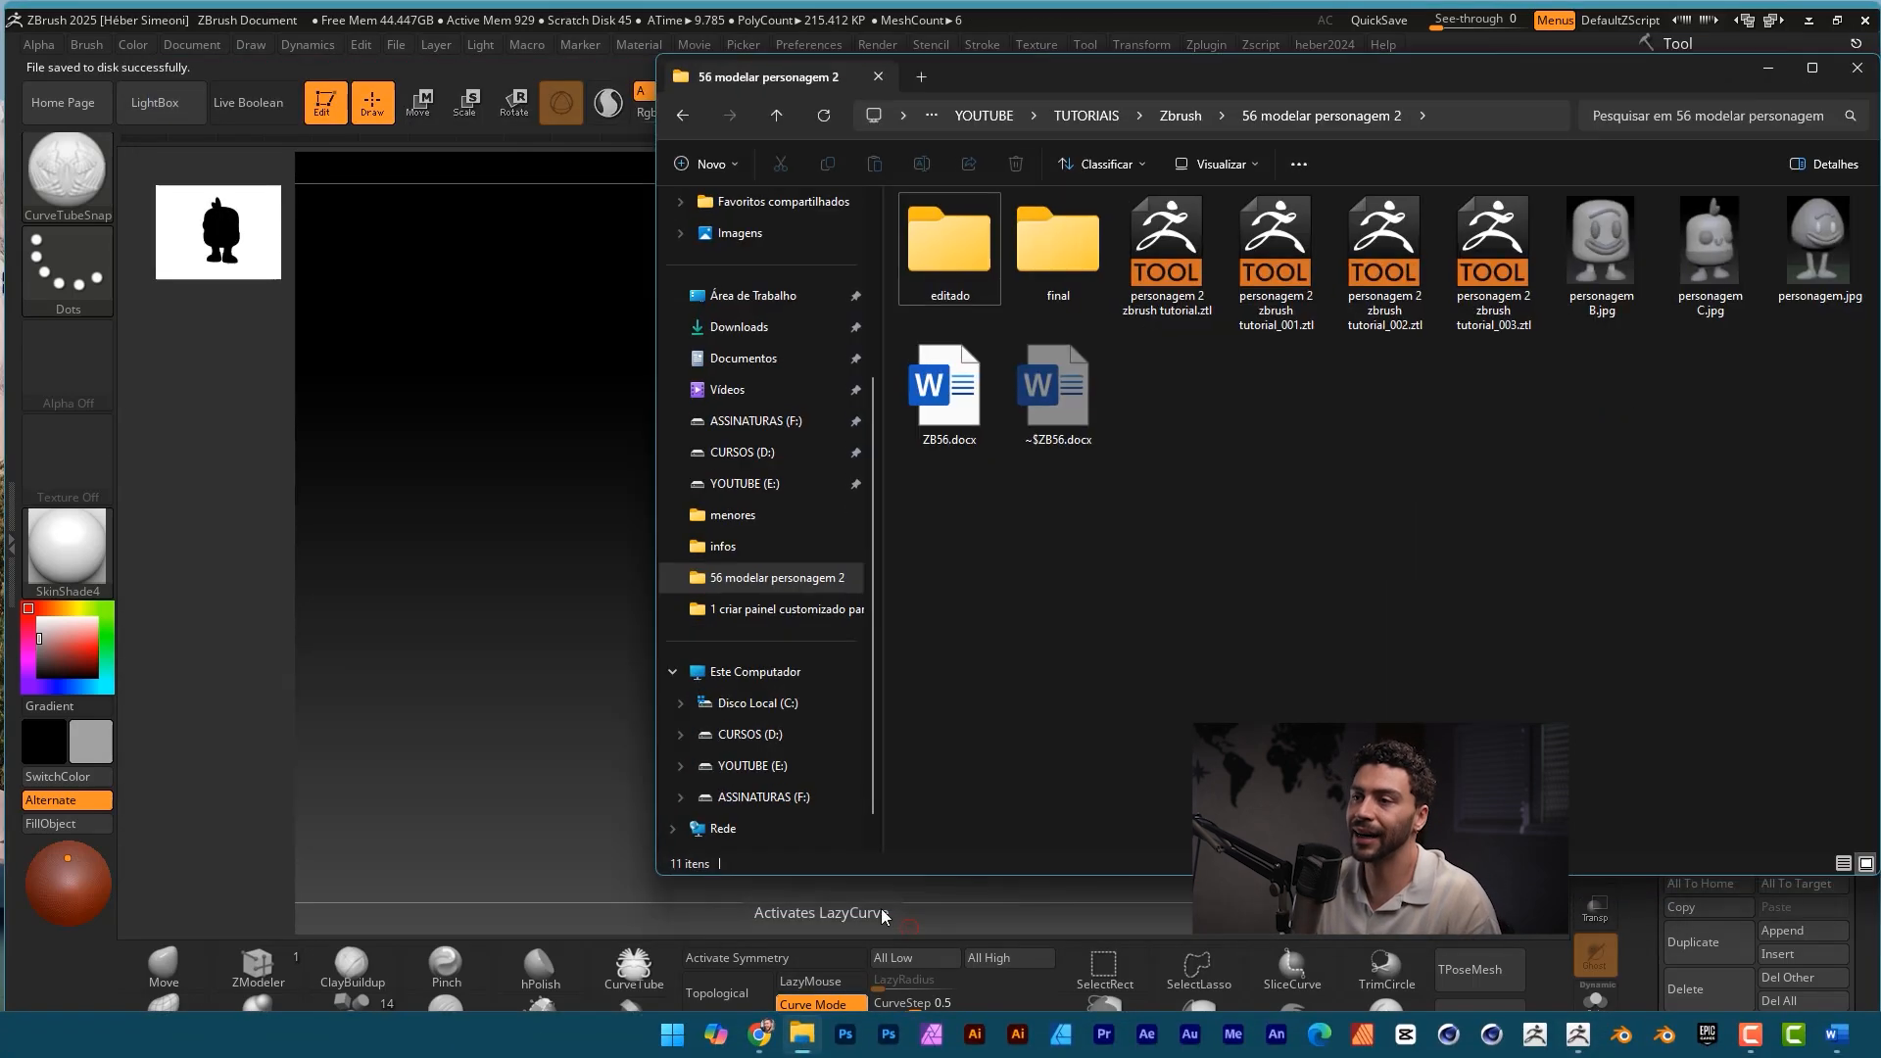
click(753, 296)
ctrl+scroll(825, 456, up, 3)
click(1111, 292)
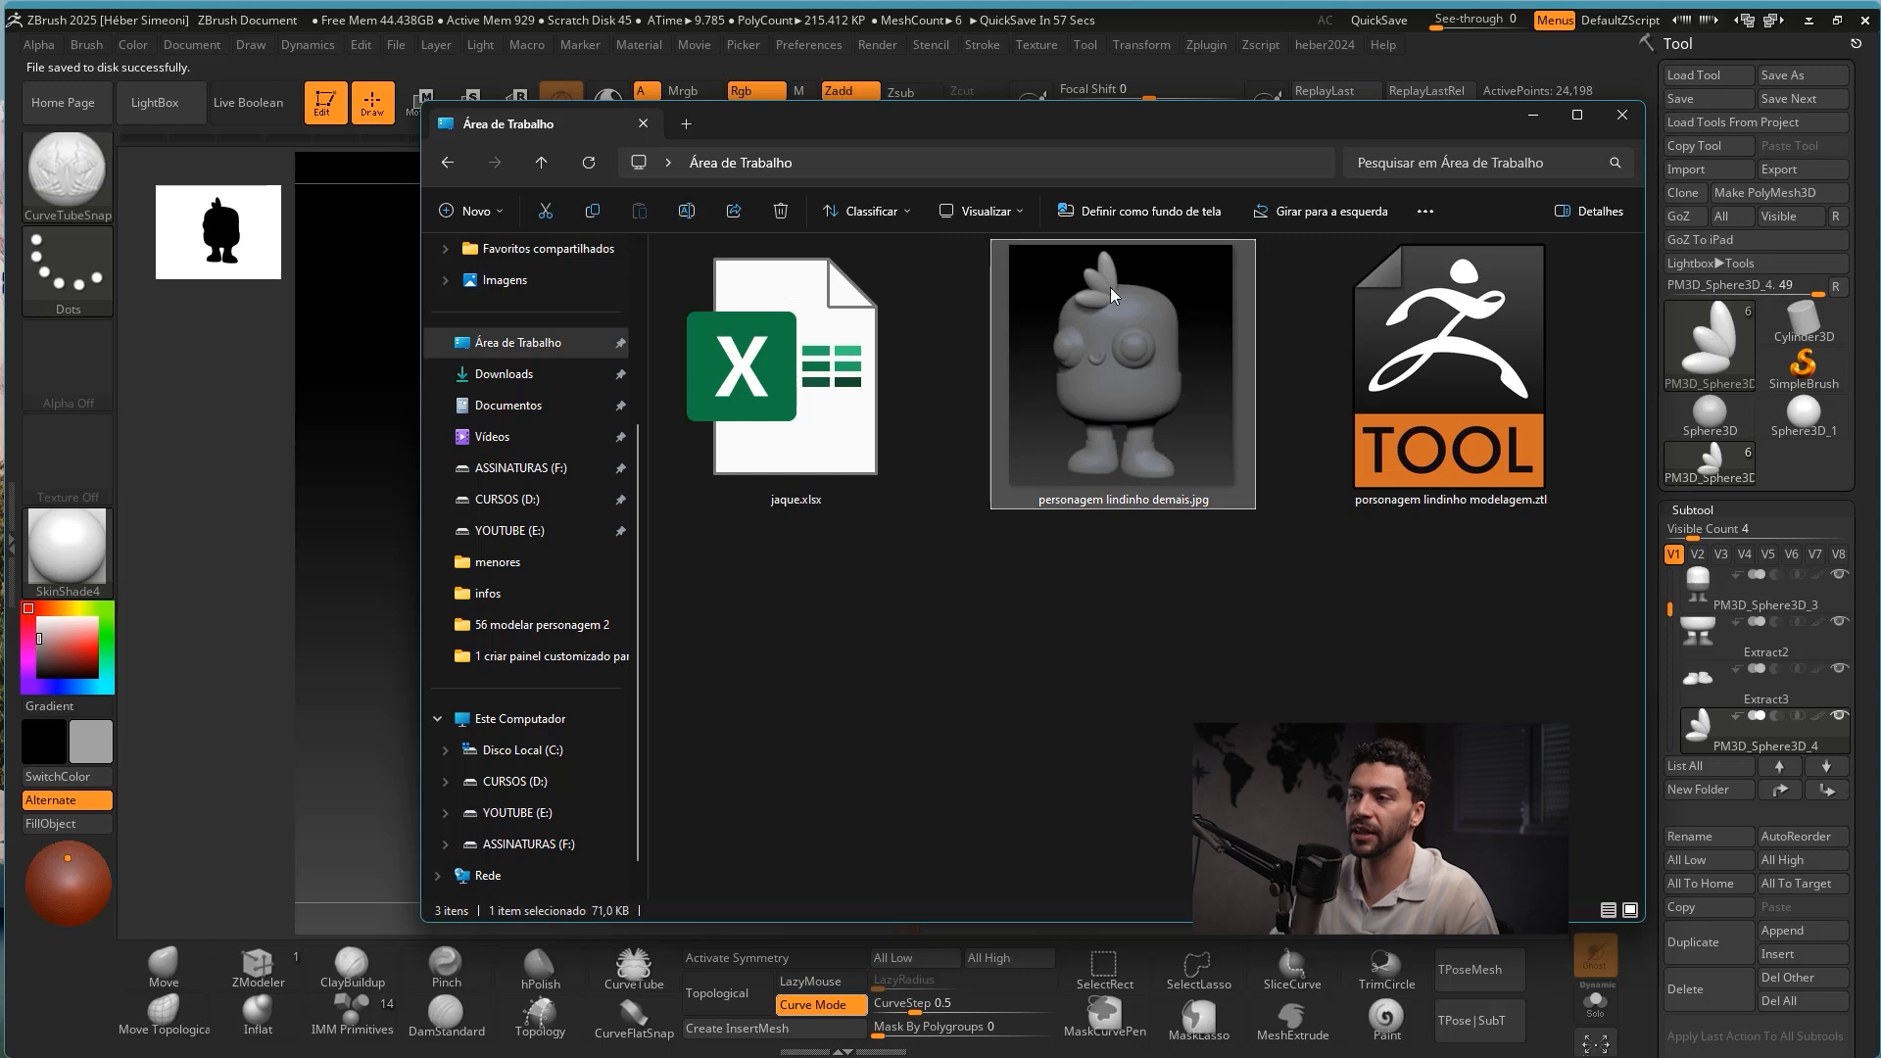
click(1450, 460)
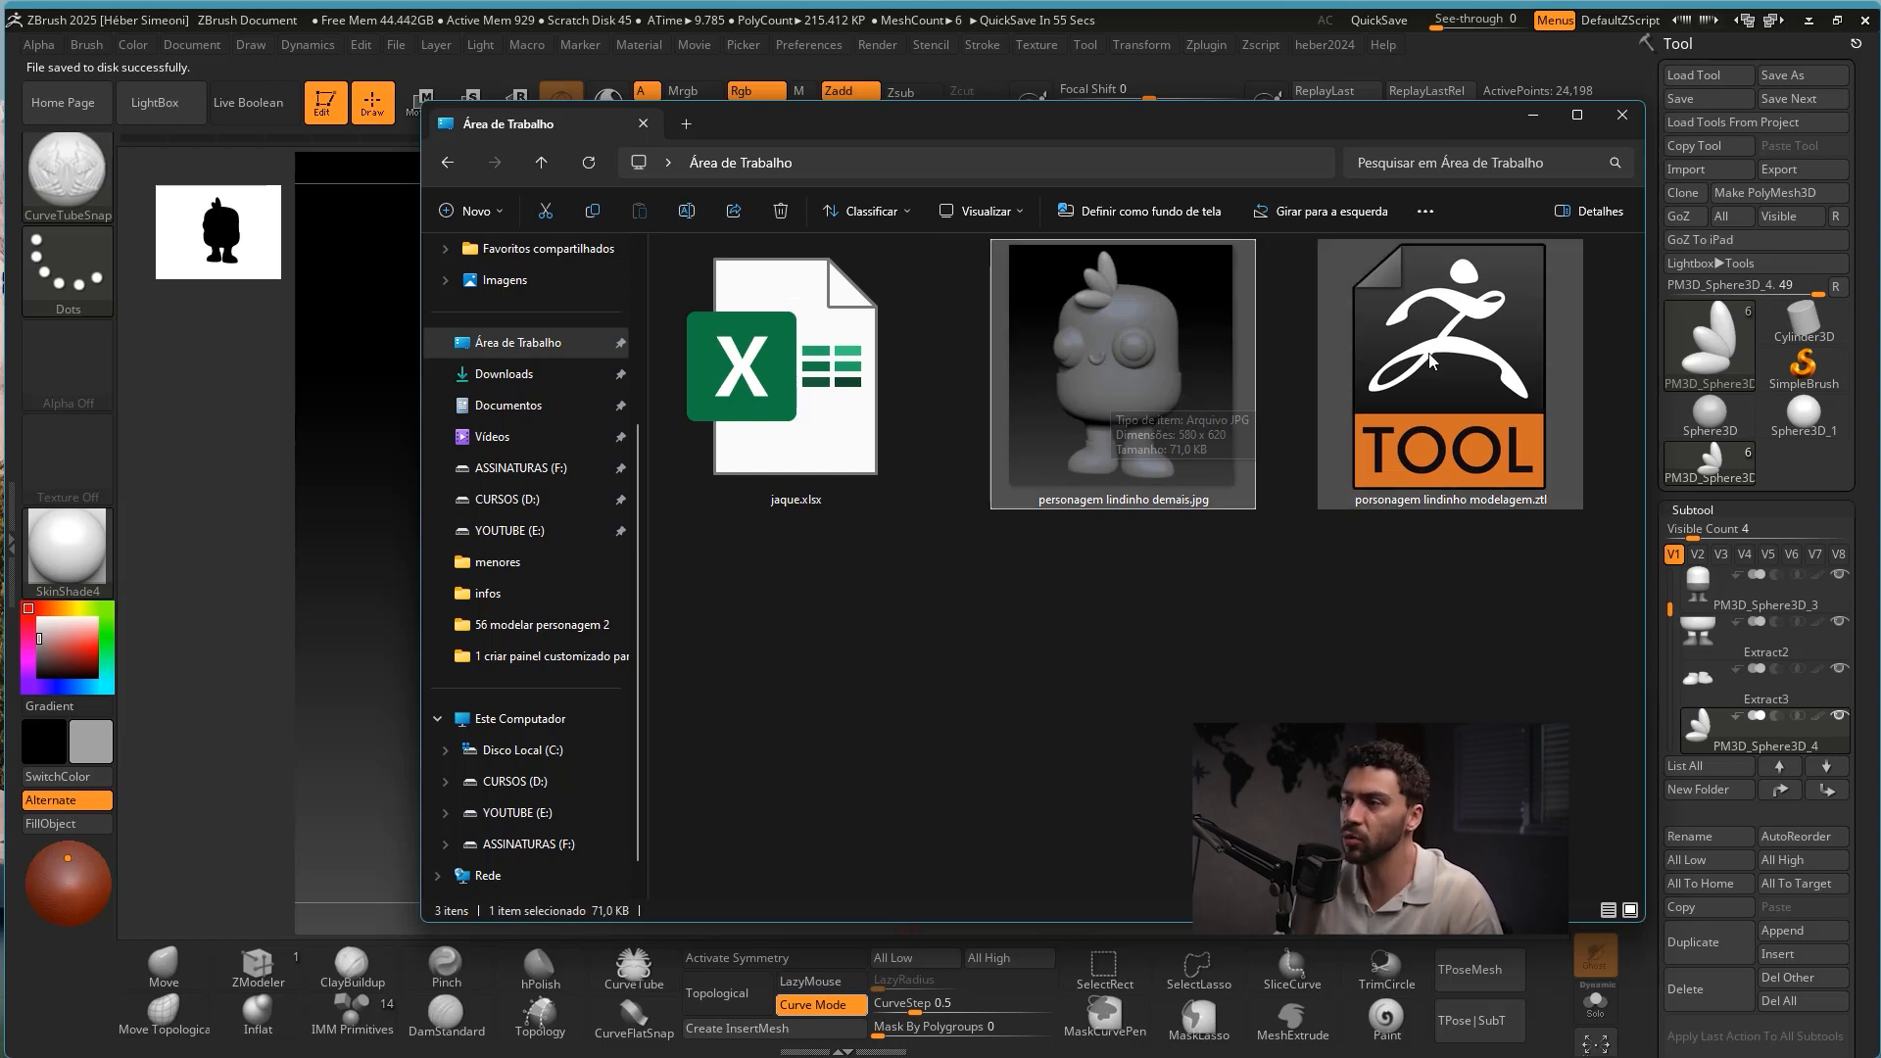